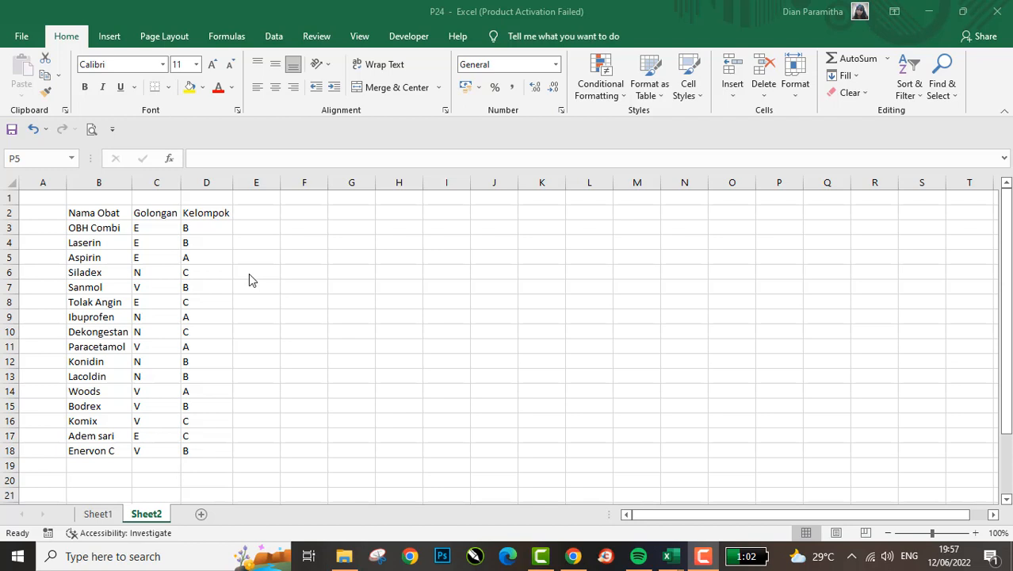
- Examine the medicine list on Sheet2 with its Nama Obat, Golongan and Kelompok columns
{"action": "left_click", "coordinate": [179, 265]}
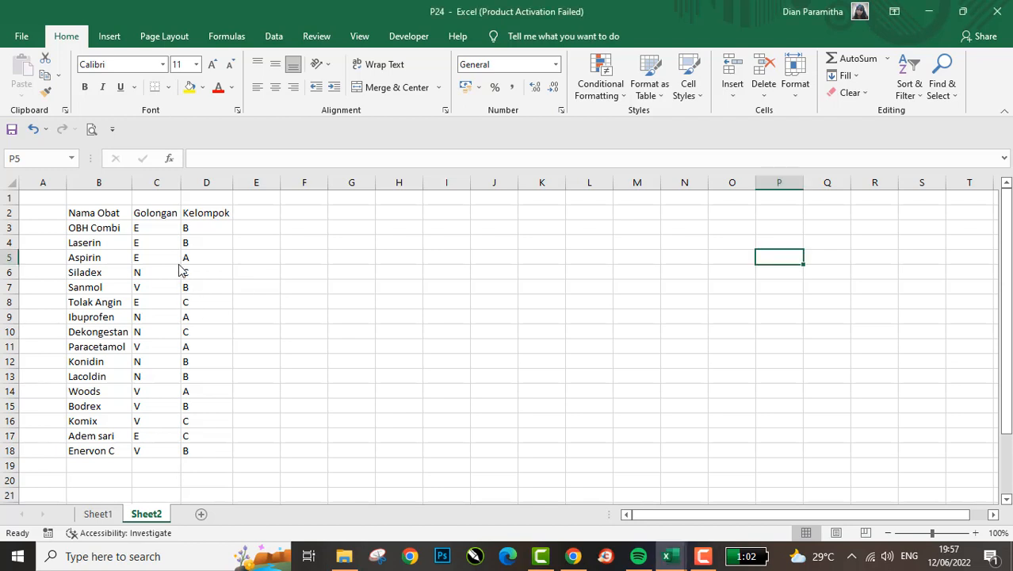
{"action": "left_click", "coordinate": [226, 234]}
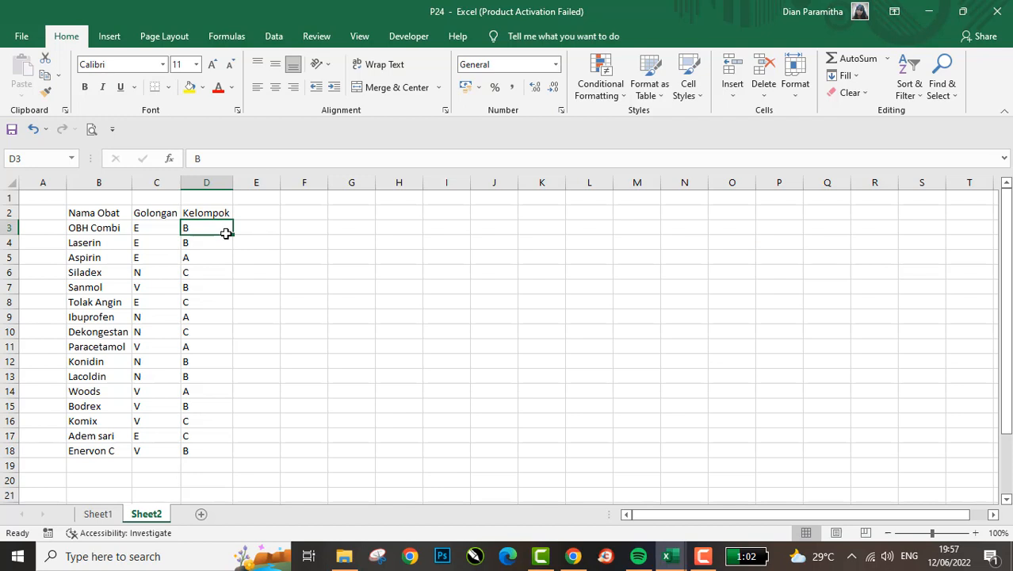
{"action": "key", "text": "Left"}
{"action": "key", "text": "Up"}
{"action": "key", "text": "Down"}
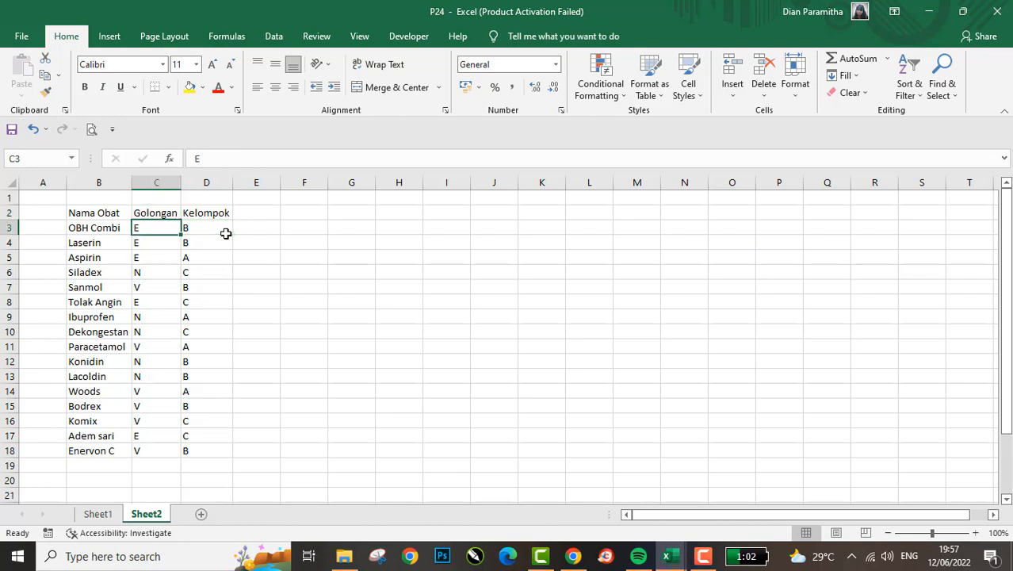
{"action": "key", "text": "ctrl+Down"}
{"action": "key", "text": "Down"}
{"action": "key", "text": "Down"}
{"action": "key", "text": "Down"}
{"action": "key", "text": "Down"}
{"action": "key", "text": "Down"}
{"action": "key", "text": "Down"}
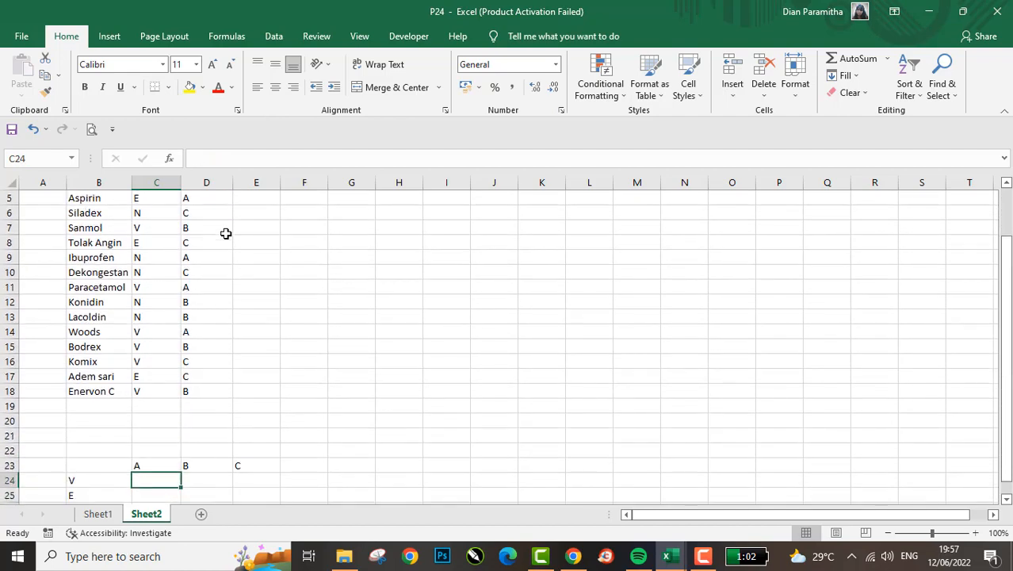
{"action": "key", "text": "Up"}
{"action": "key", "text": "Up"}
{"action": "key", "text": "ctrl+Up"}
{"action": "key", "text": "ctrl+Up"}
{"action": "key", "text": "Left"}
{"action": "key", "text": "Up"}
{"action": "key", "text": "Down"}
{"action": "key", "text": "Right"}
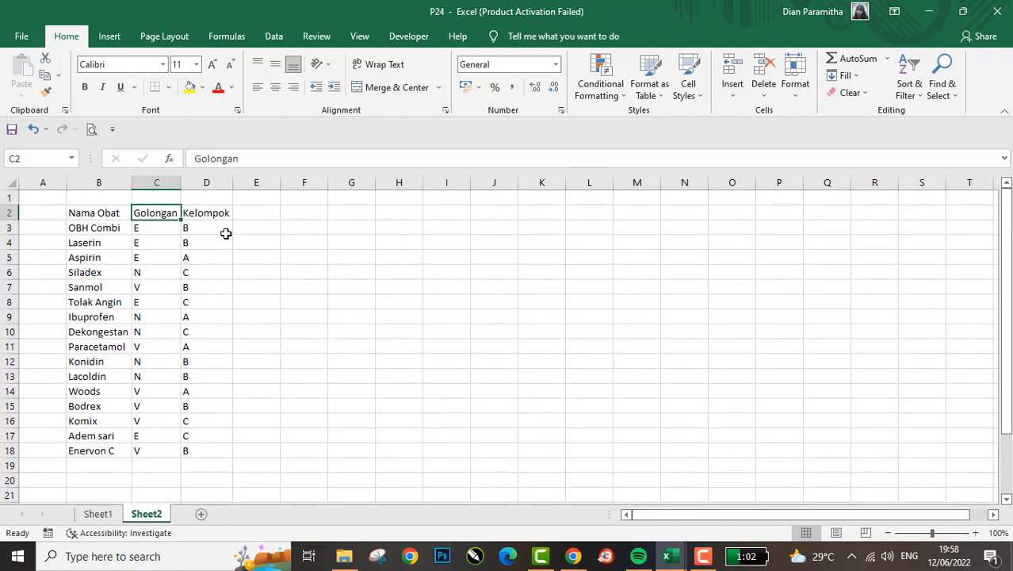
{"action": "key", "text": "Left"}
{"action": "key", "text": "Right"}
{"action": "key", "text": "Right"}
{"action": "key", "text": "Down"}
{"action": "key", "text": "ctrl+Down"}
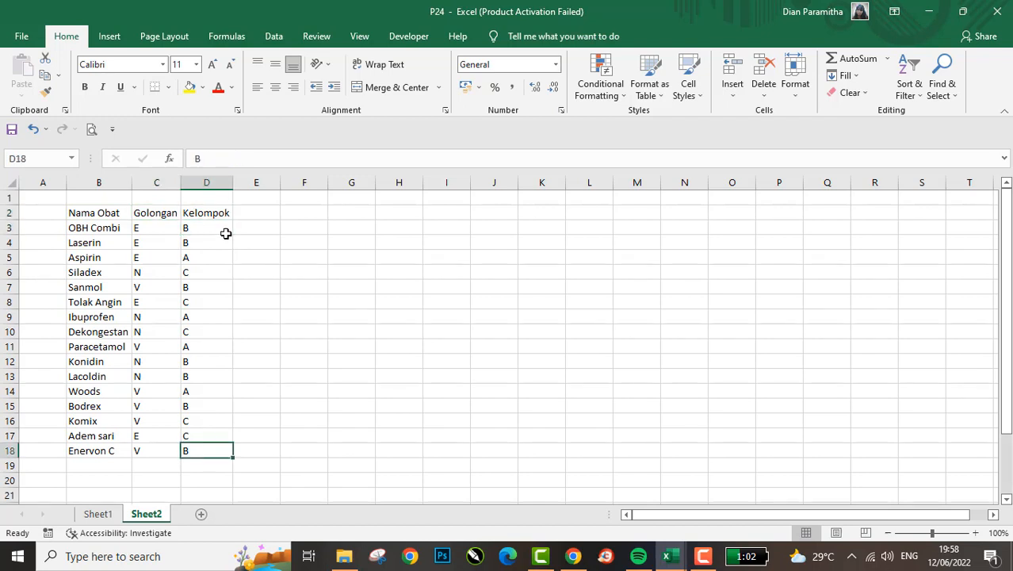
{"action": "key", "text": "Left"}
{"action": "key", "text": "Up"}
{"action": "key", "text": "Down"}
{"action": "key", "text": "Down"}
{"action": "key", "text": "Down"}
{"action": "key", "text": "Down"}
{"action": "key", "text": "Down"}
{"action": "key", "text": "Down"}
{"action": "key", "text": "Down"}
{"action": "key", "text": "Down"}
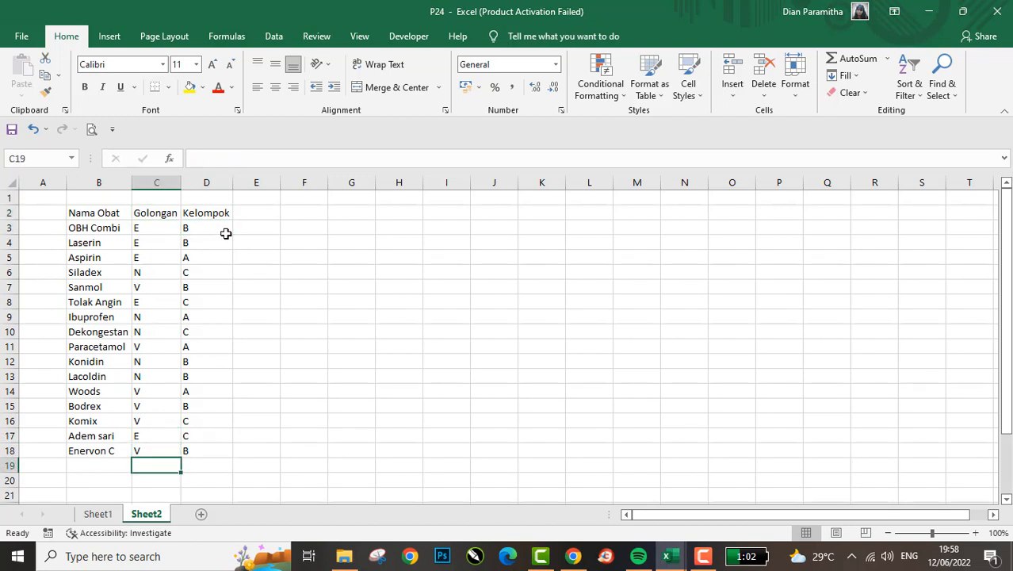
- Examine the empty cross table below the medicine list, with A, B, C as columns and V, E, N as rows
{"action": "key", "text": "Up"}
{"action": "key", "text": "Up"}
{"action": "key", "text": "Up"}
{"action": "key", "text": "Up"}
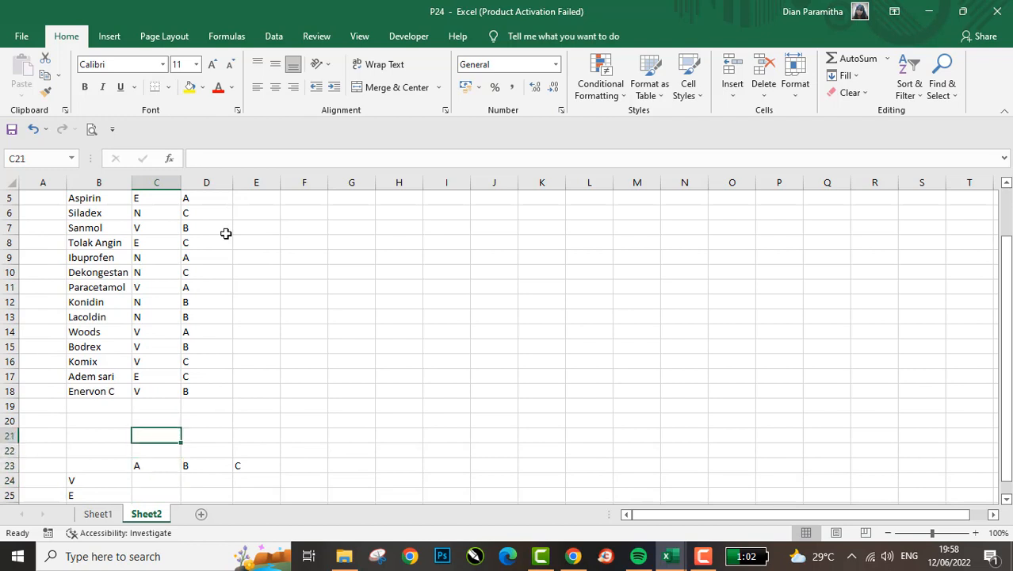
{"action": "key", "text": "Up"}
{"action": "key", "text": "Left"}
{"action": "key", "text": "Down"}
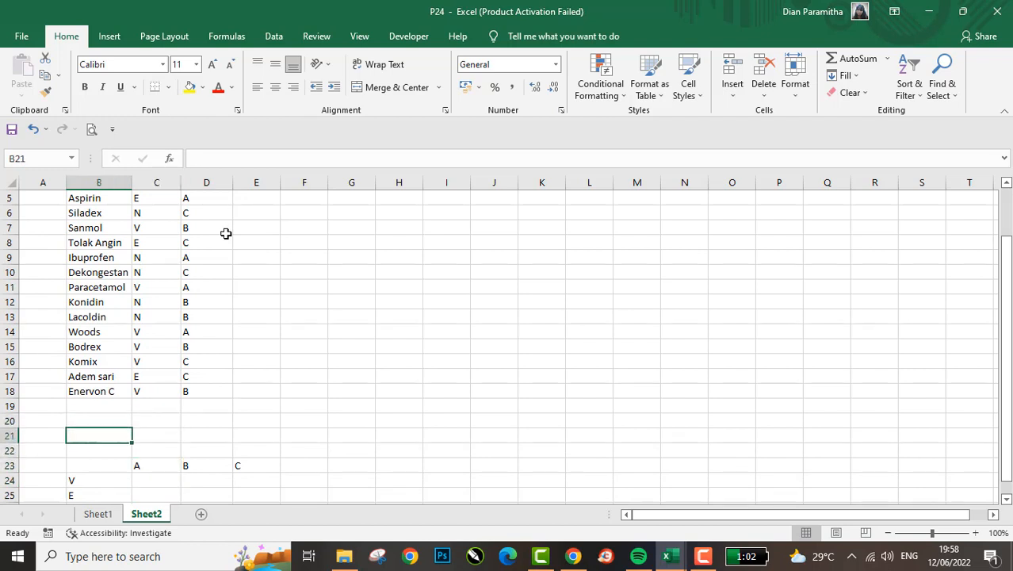
{"action": "key", "text": "Down"}
{"action": "key", "text": "Down"}
{"action": "key", "text": "Down"}
{"action": "key", "text": "Right"}
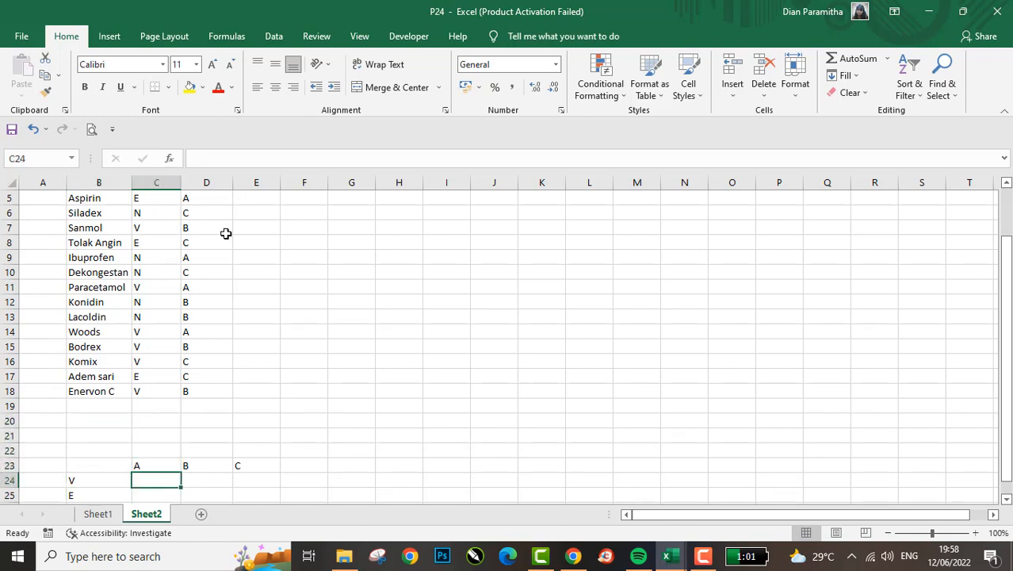
- Start a sample grid beside the cross table by entering 1 in cell H21
{"action": "key", "text": "Right"}
{"action": "key", "text": "Right"}
{"action": "key", "text": "Right"}
{"action": "key", "text": "Up"}
{"action": "key", "text": "Right"}
{"action": "key", "text": "Up"}
{"action": "key", "text": "Up"}
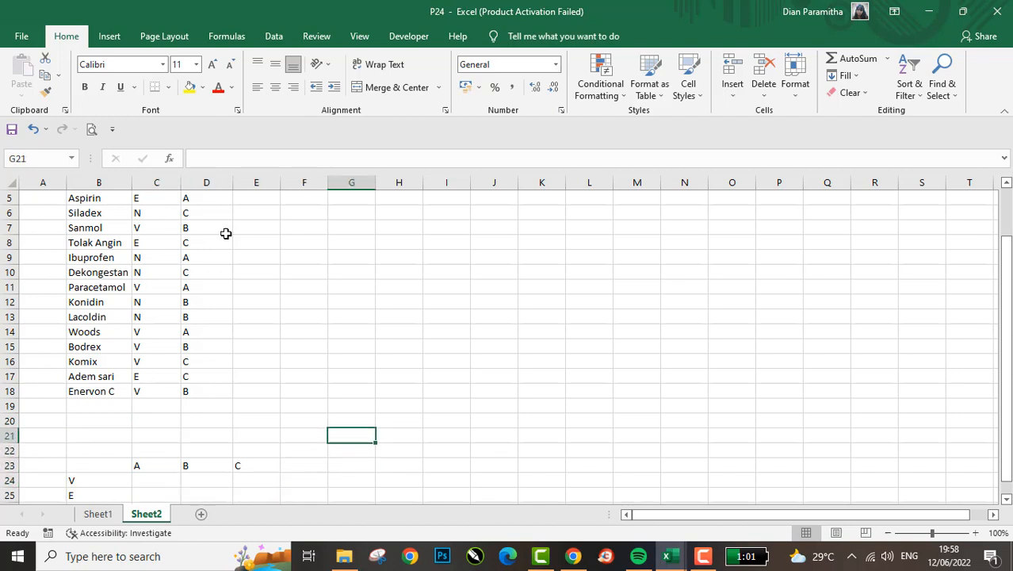
{"action": "key", "text": "Right"}
{"action": "type", "text": "1"}
{"action": "key", "text": "Return"}
- Enter the row headers 1, 2, 3, 4 and 5 down cells G22 to G26
{"action": "key", "text": "Left"}
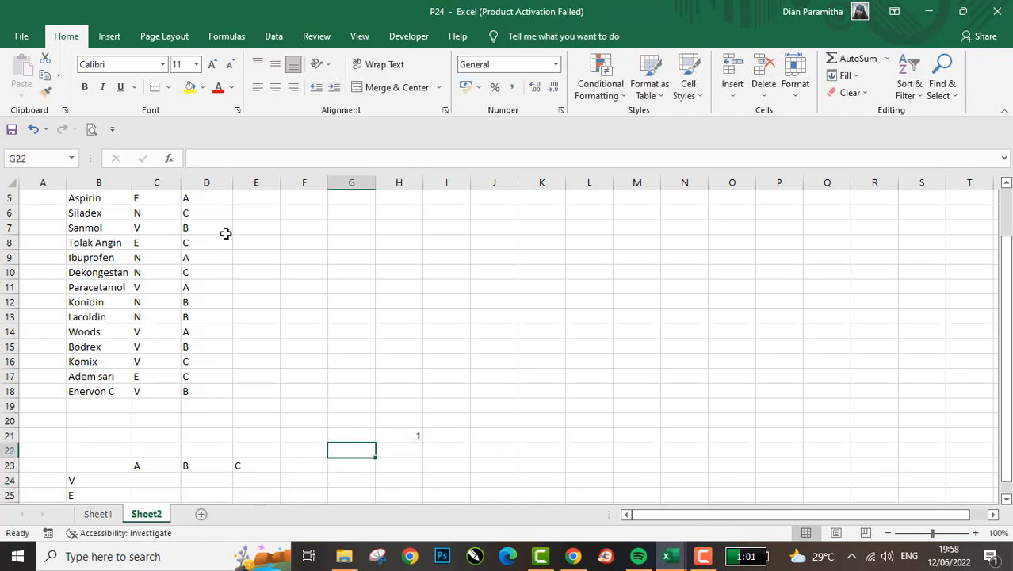
{"action": "type", "text": "1"}
{"action": "key", "text": "Return"}
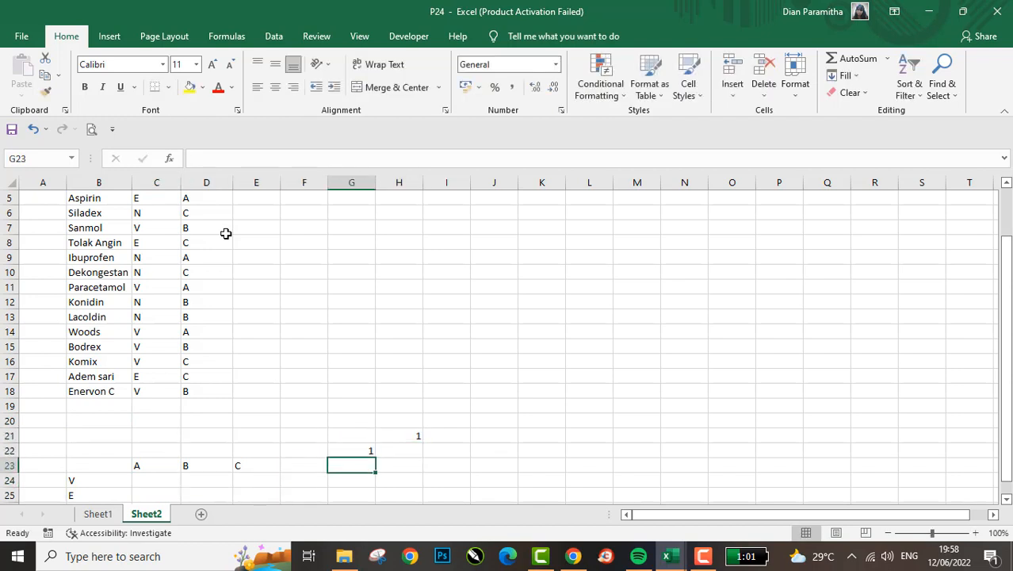
{"action": "type", "text": "2"}
{"action": "key", "text": "Return"}
{"action": "key", "text": "Up"}
{"action": "key", "text": "Down"}
{"action": "type", "text": "3"}
{"action": "key", "text": "Return"}
{"action": "type", "text": "4"}
{"action": "key", "text": "Return"}
{"action": "type", "text": "5"}
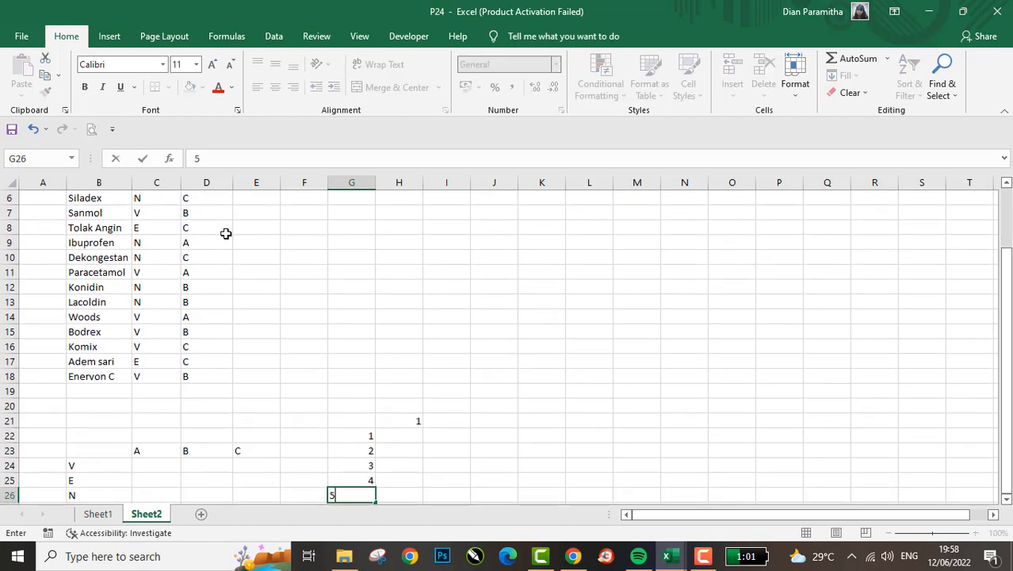
{"action": "key", "text": "Return"}
- Enter 1, 2, 3, 4 and 5 across cells I21 to M21 as column headers
{"action": "key", "text": "Up"}
{"action": "key", "text": "Up"}
{"action": "key", "text": "Up"}
{"action": "key", "text": "Up"}
{"action": "key", "text": "Up"}
{"action": "key", "text": "Right"}
{"action": "key", "text": "Up"}
{"action": "key", "text": "Right"}
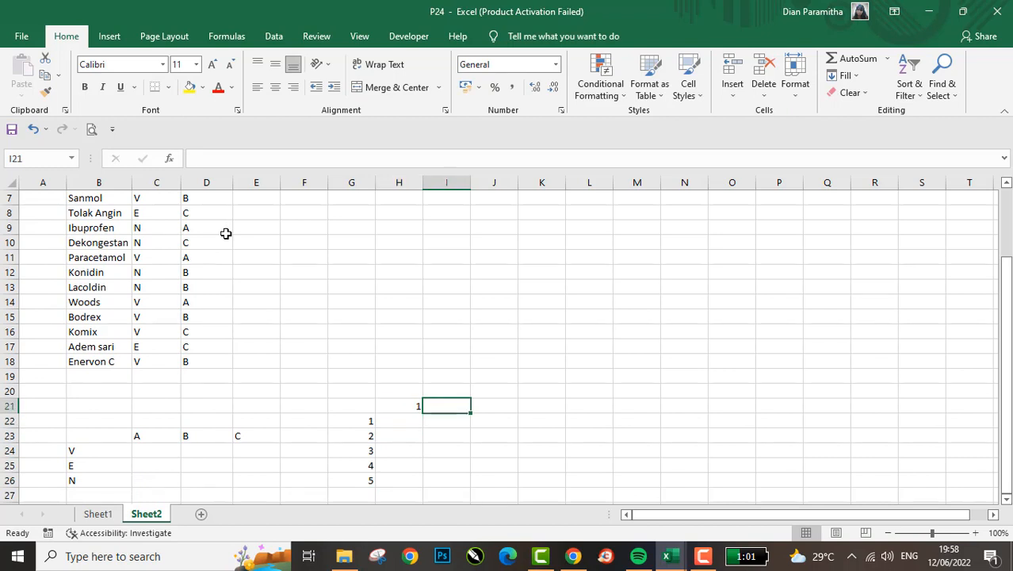
{"action": "type", "text": "1"}
{"action": "key", "text": "Right"}
{"action": "type", "text": "2"}
{"action": "key", "text": "Right"}
{"action": "type", "text": "3"}
{"action": "key", "text": "Right"}
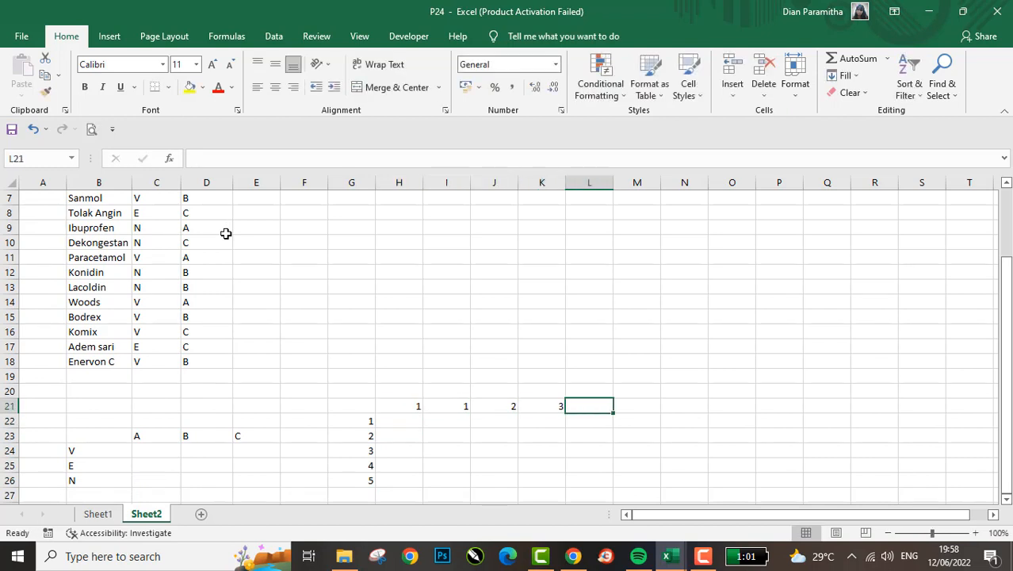
{"action": "type", "text": "4"}
{"action": "key", "text": "Right"}
{"action": "key", "text": "Right"}
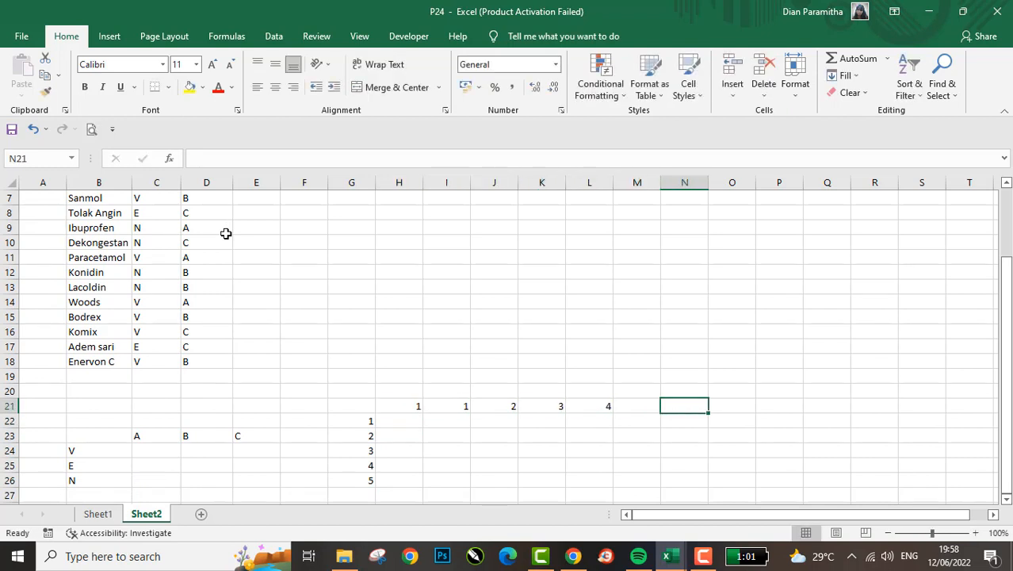
{"action": "key", "text": "Left"}
{"action": "type", "text": "5"}
{"action": "key", "text": "Return"}
- Enter the multiplication formula =H21*G22 in cell H22, without a minus sign before H21
{"action": "key", "text": "Left"}
{"action": "key", "text": "Left"}
{"action": "key", "text": "Left"}
{"action": "key", "text": "Left"}
{"action": "key", "text": "Left"}
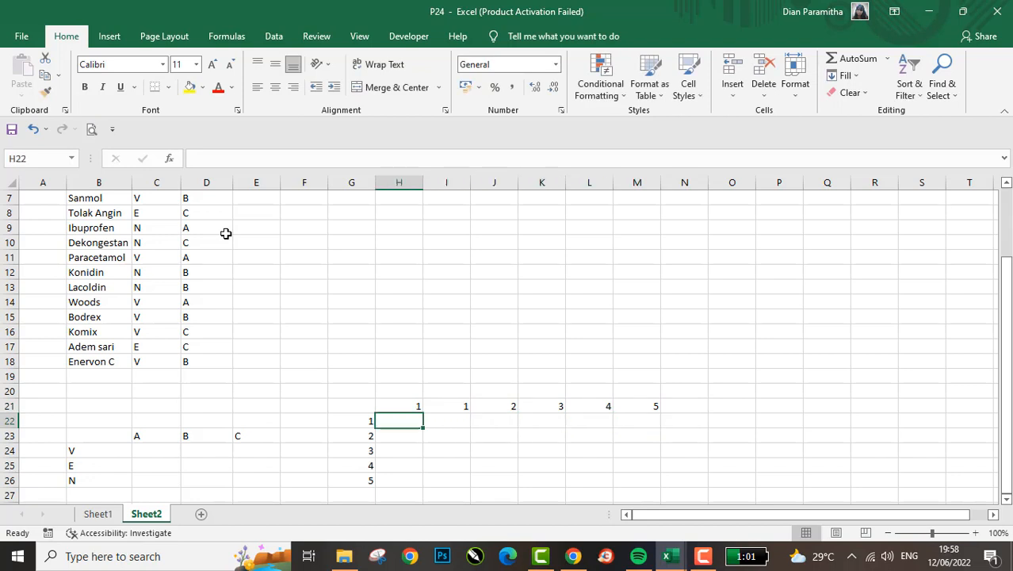
{"action": "type", "text": "="}
{"action": "key", "text": "Up"}
{"action": "type", "text": "&"}
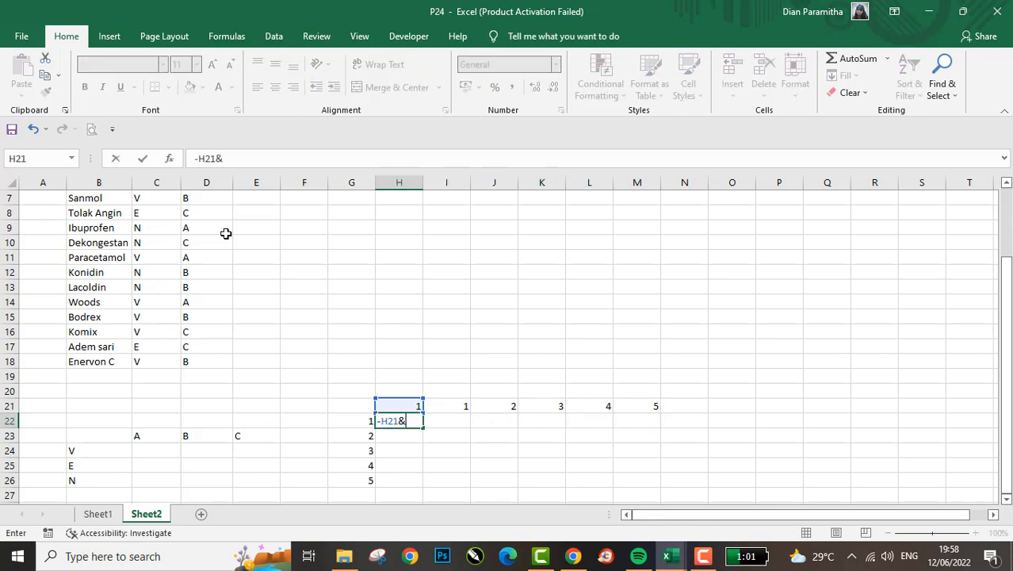
{"action": "key", "text": "BackSpace"}
{"action": "type", "text": "*"}
{"action": "key", "text": "Left"}
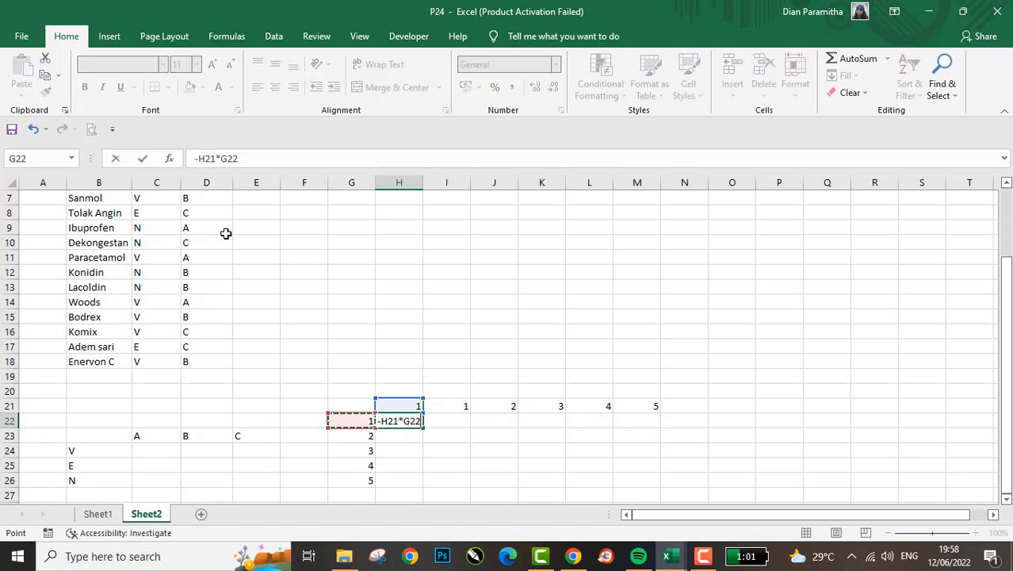
{"action": "key", "text": "Return"}
{"action": "key", "text": "Up"}
{"action": "key", "text": "Right"}
{"action": "key", "text": "Left"}
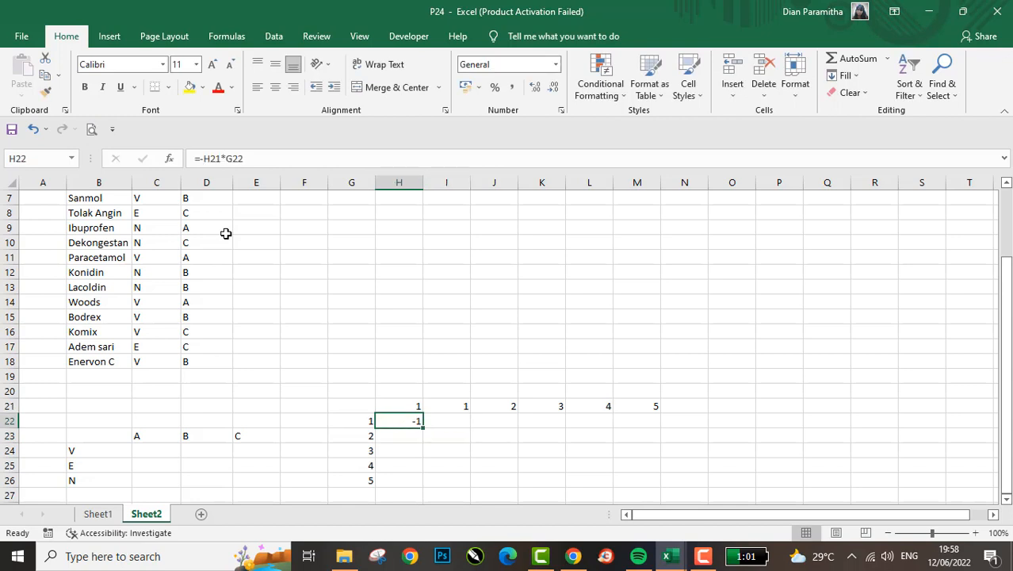
{"action": "left_click", "coordinate": [201, 159]}
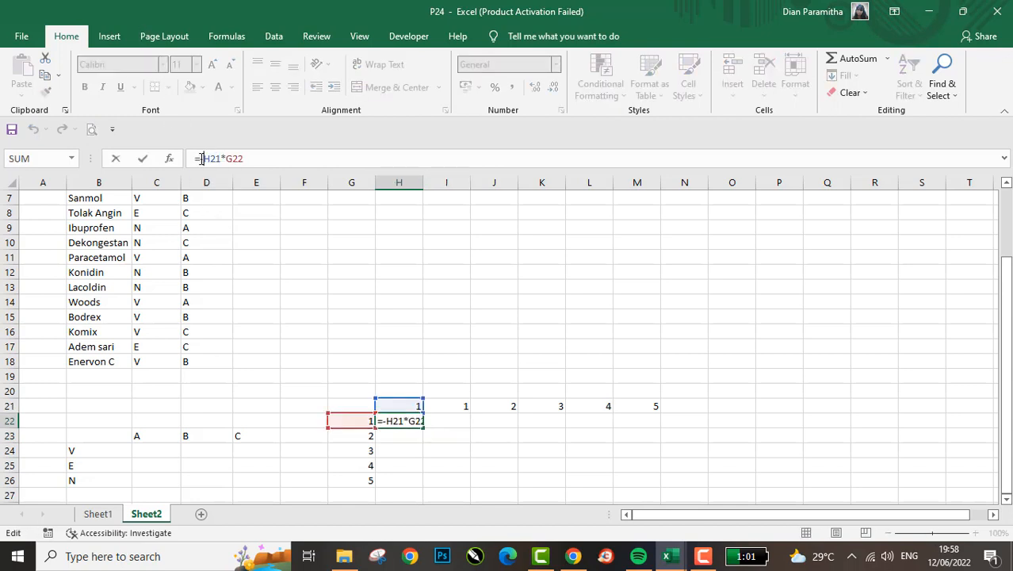
{"action": "key", "text": "Tab"}
- Enter the multiplication formula =I21*G22 in cell I22
{"action": "type", "text": "="}
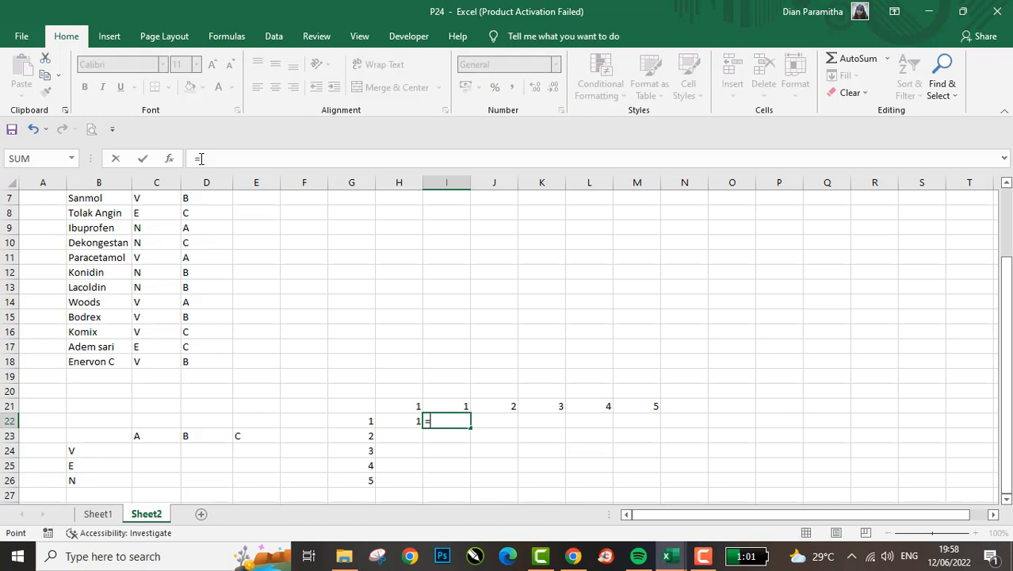
{"action": "key", "text": "Up"}
{"action": "type", "text": "*"}
{"action": "key", "text": "Left"}
{"action": "key", "text": "Left"}
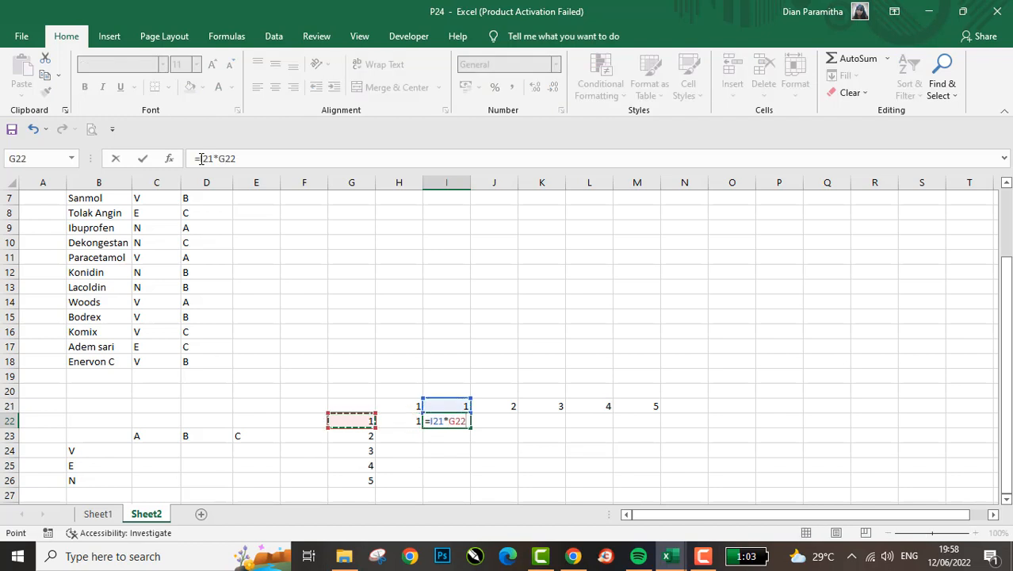
{"action": "key", "text": "Return"}
- Copy the column headers in J21:M21 and paste them one column earlier, starting at I21
{"action": "key", "text": "Up"}
{"action": "key", "text": "Up"}
{"action": "key", "text": "Right"}
{"action": "key", "text": "shift+Right"}
{"action": "key", "text": "shift+Right"}
{"action": "key", "text": "shift+Right"}
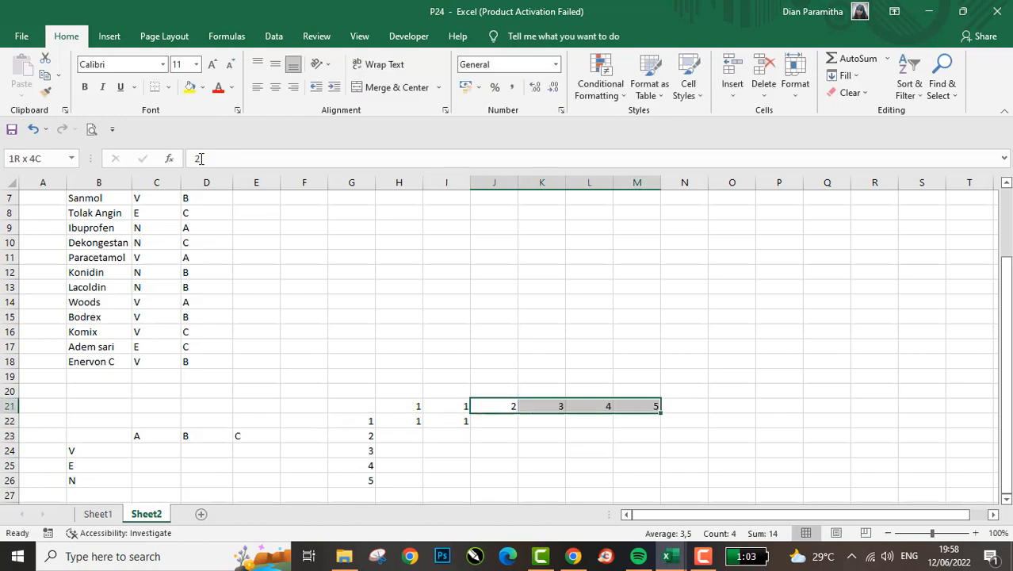
{"action": "key", "text": "ctrl+c"}
{"action": "key", "text": "Left"}
{"action": "key", "text": "Return"}
- Clear the two multiplication formulas in cells H22 and I22
{"action": "key", "text": "Down"}
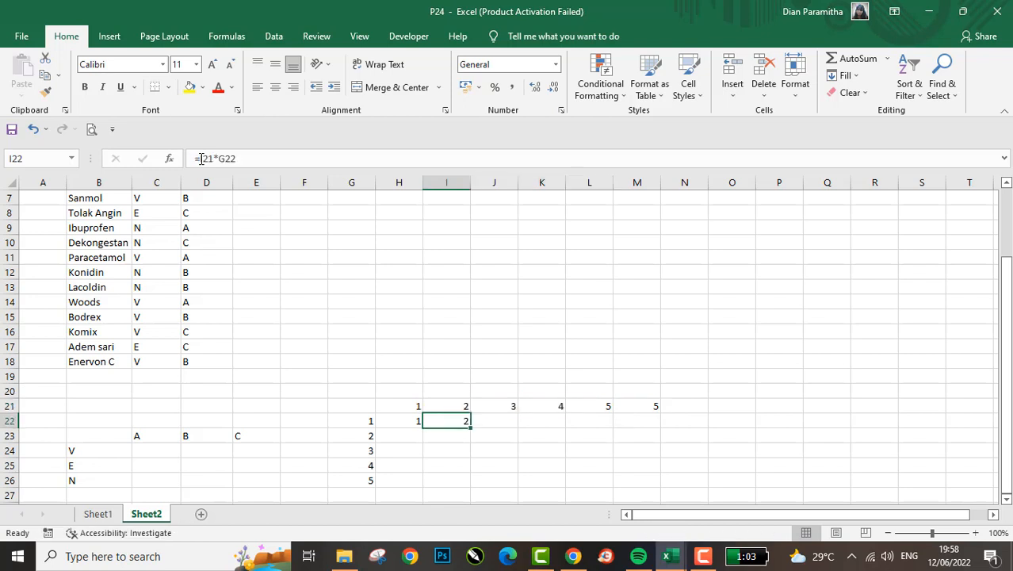
{"action": "key", "text": "Right"}
{"action": "key", "text": "Right"}
{"action": "key", "text": "Left"}
{"action": "key", "text": "Left"}
{"action": "key", "text": "shift+Left"}
{"action": "key", "text": "Delete"}
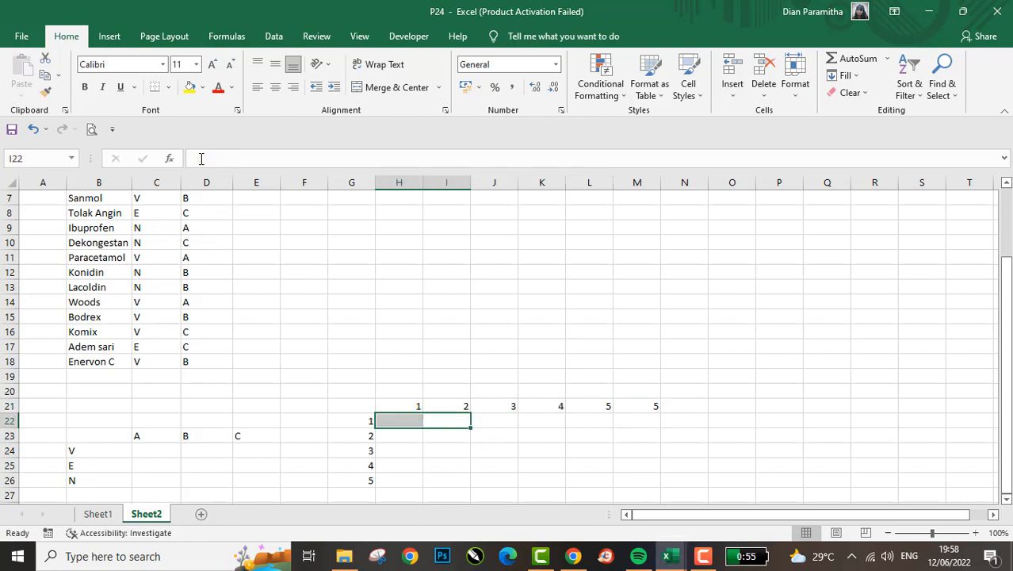
- Enter a person's first name in cell G14 as the row header of a second example
{"action": "key", "text": "Left"}
{"action": "key", "text": "Up"}
{"action": "key", "text": "Left"}
{"action": "key", "text": "Up"}
{"action": "key", "text": "Up"}
{"action": "key", "text": "Up"}
{"action": "key", "text": "Up"}
{"action": "key", "text": "Up"}
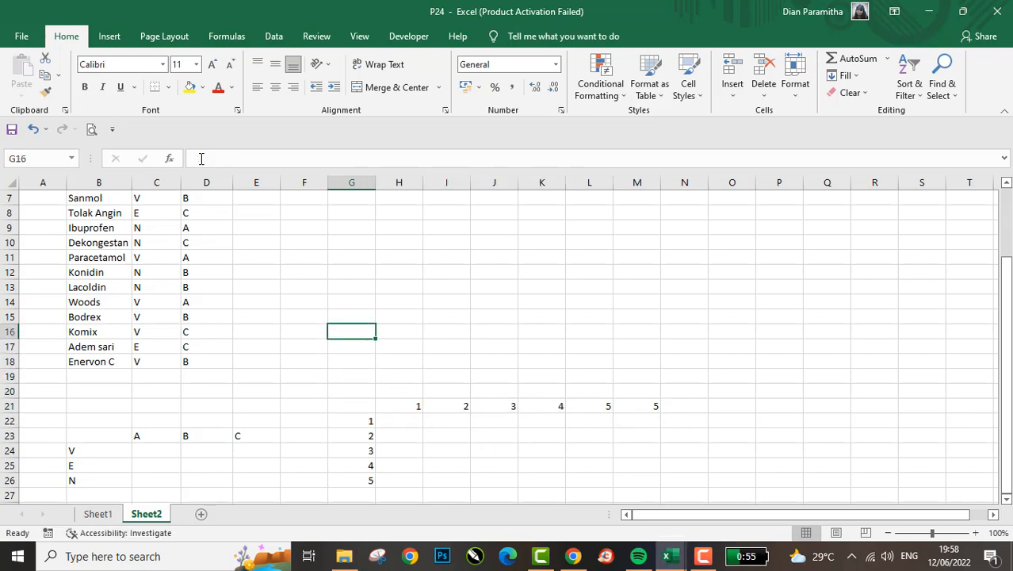
{"action": "key", "text": "Up"}
{"action": "key", "text": "Up"}
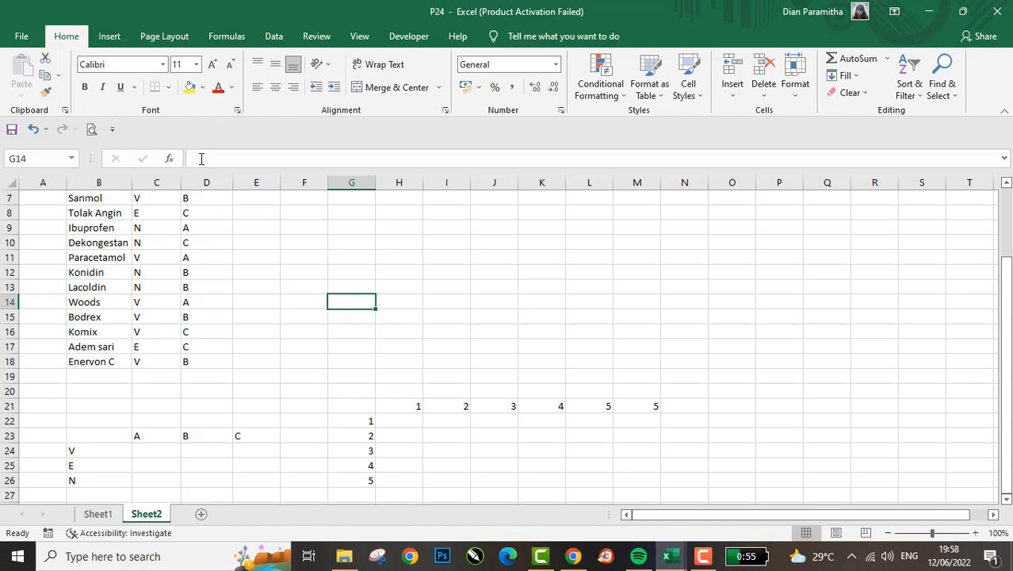
{"action": "type", "text": "Da"}
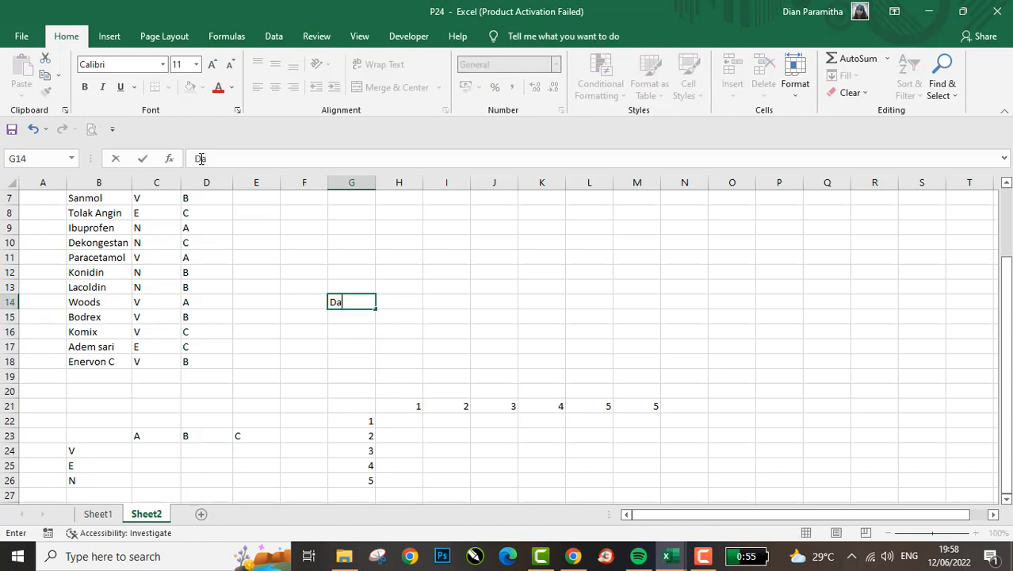
{"action": "key", "text": "BackSpace"}
{"action": "key", "text": "BackSpace"}
{"action": "type", "text": "Didi"}
{"action": "key", "text": "Return"}
- Enter the column heading Umur in cell H13, diagonally above the name in G14
{"action": "key", "text": "Right"}
{"action": "key", "text": "Page_Down"}
{"action": "key", "text": "Up"}
{"action": "key", "text": "ctrl+Up"}
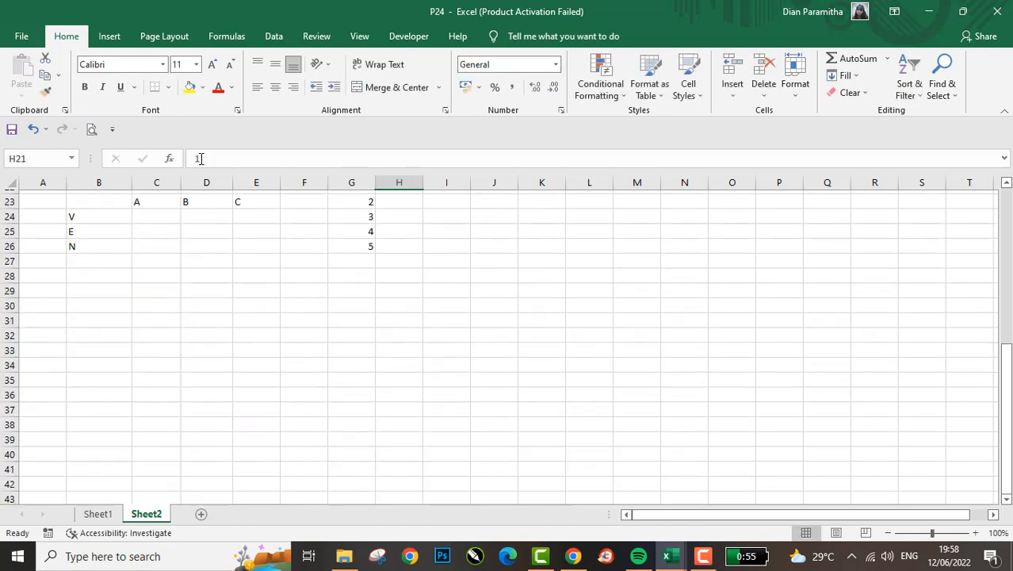
{"action": "key", "text": "ctrl+Up"}
{"action": "key", "text": "Down"}
{"action": "key", "text": "Down"}
{"action": "key", "text": "Down"}
{"action": "key", "text": "Down"}
{"action": "key", "text": "Down"}
{"action": "key", "text": "Down"}
{"action": "key", "text": "Down"}
{"action": "key", "text": "Down"}
{"action": "key", "text": "Down"}
{"action": "key", "text": "Down"}
{"action": "key", "text": "Down"}
{"action": "key", "text": "Down"}
{"action": "key", "text": "Down"}
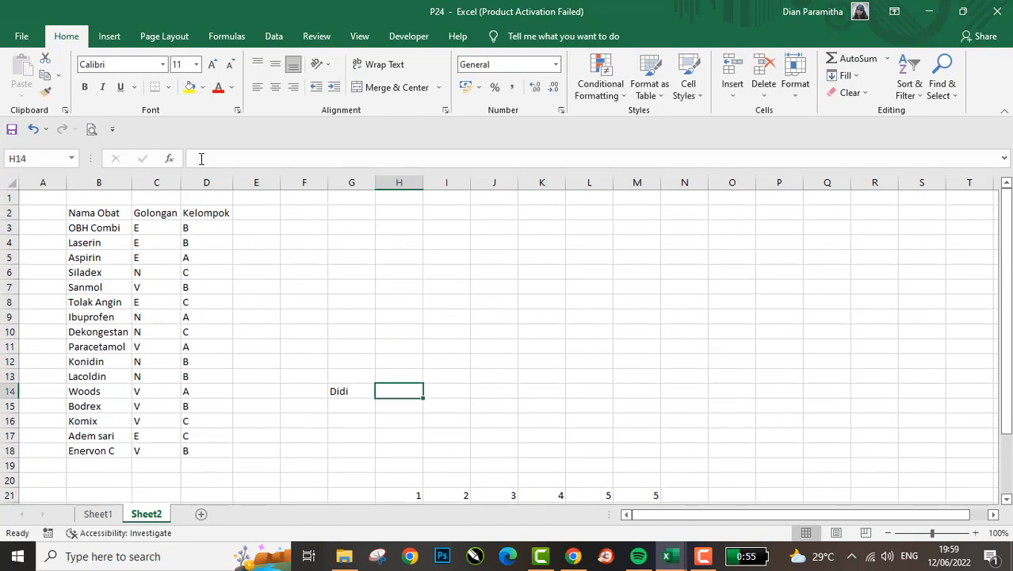
{"action": "key", "text": "Up"}
{"action": "type", "text": "Umur"}
{"action": "key", "text": "Tab"}
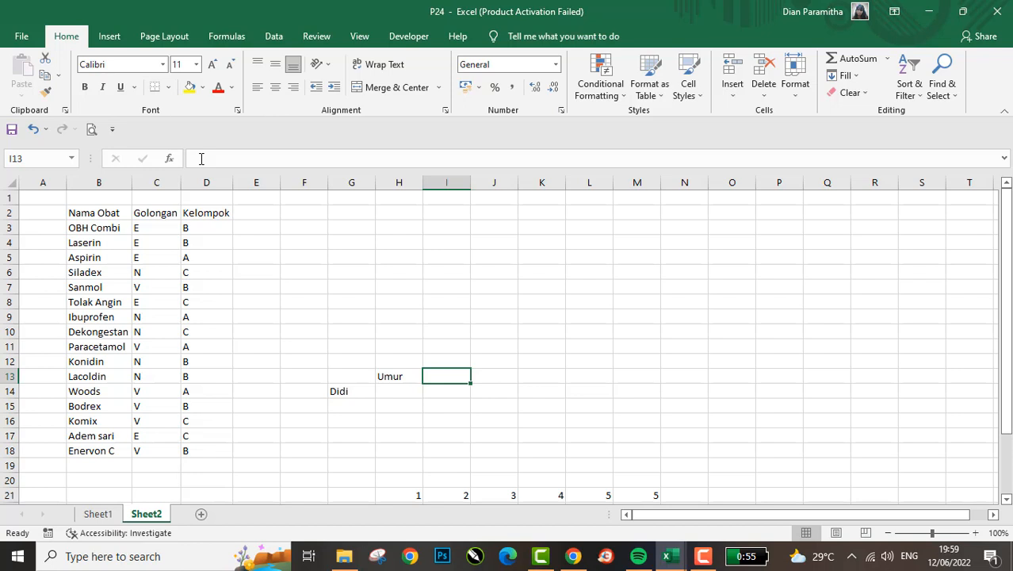
- Enter the column heading Golongan Darah in cell I13, next to Umur
{"action": "type", "text": "GOlong"}
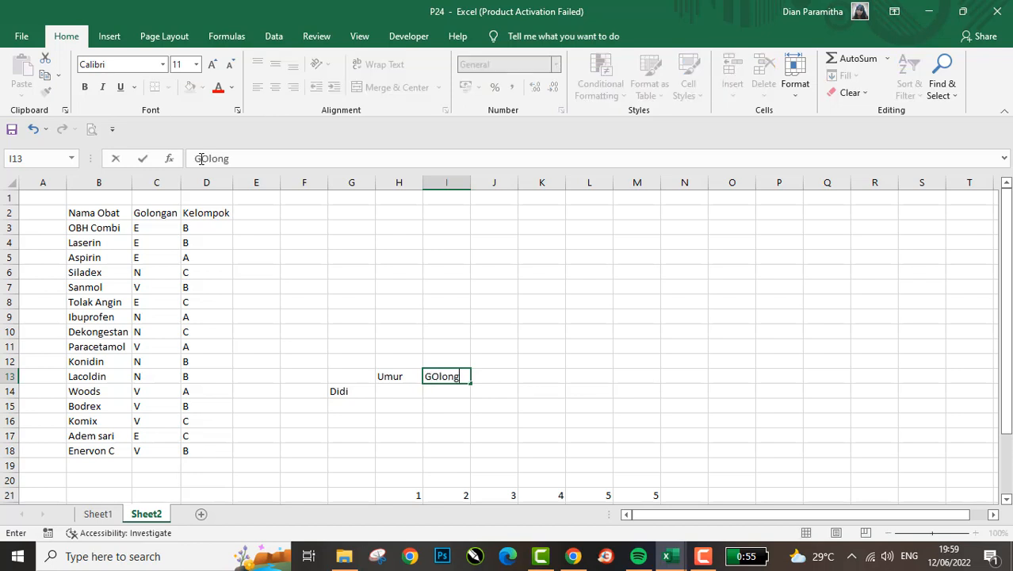
{"action": "key", "text": "BackSpace"}
{"action": "key", "text": "BackSpace"}
{"action": "key", "text": "BackSpace"}
{"action": "key", "text": "BackSpace"}
{"action": "key", "text": "BackSpace"}
{"action": "type", "text": "olongan Darah"}
{"action": "key", "text": "Return"}
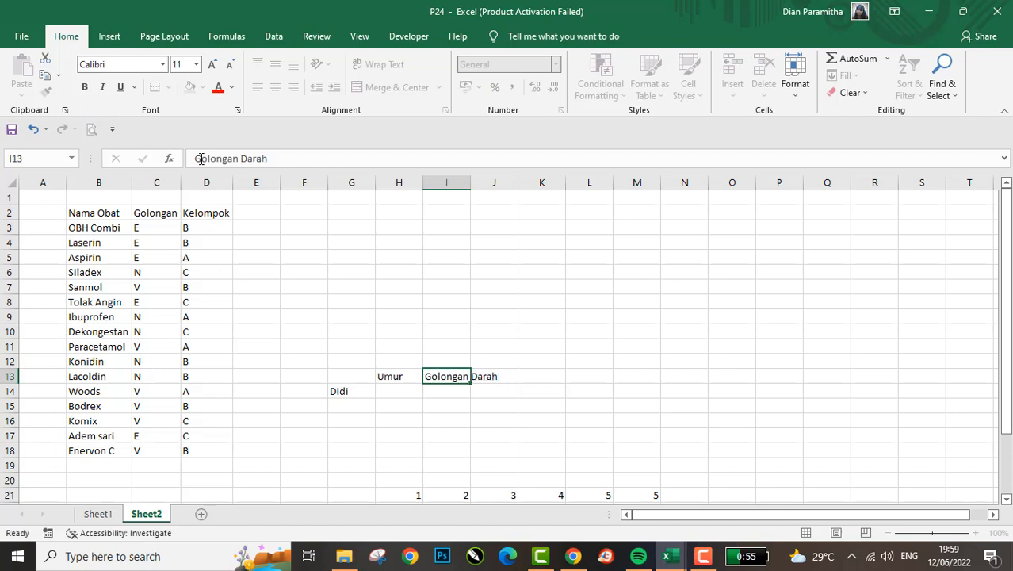
- Fill in the first person's row with Umur 19 in H14 and Golongan Darah O in I14
{"action": "type", "text": "19"}
{"action": "key", "text": "Tab"}
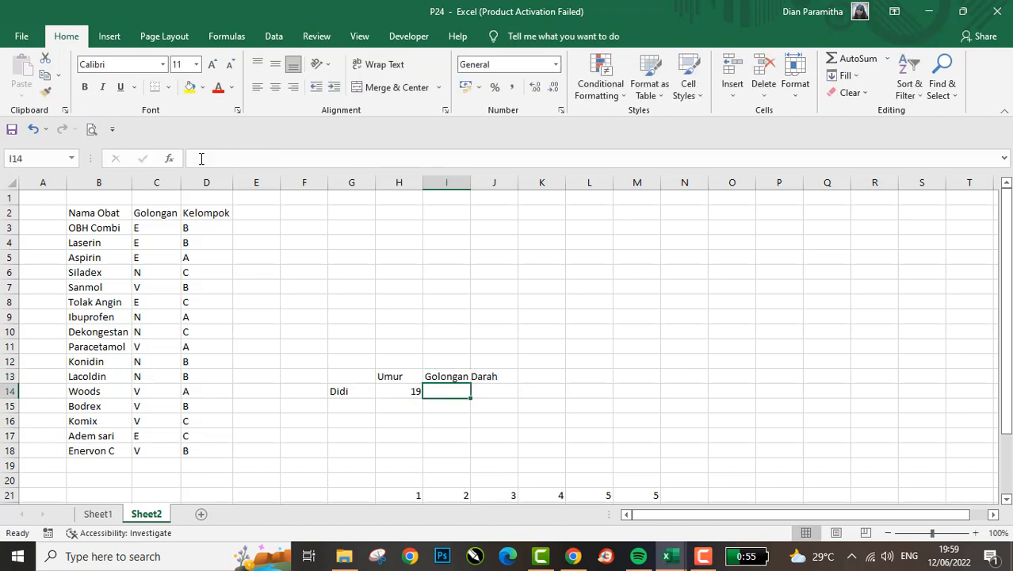
{"action": "type", "text": "O"}
{"action": "key", "text": "Return"}
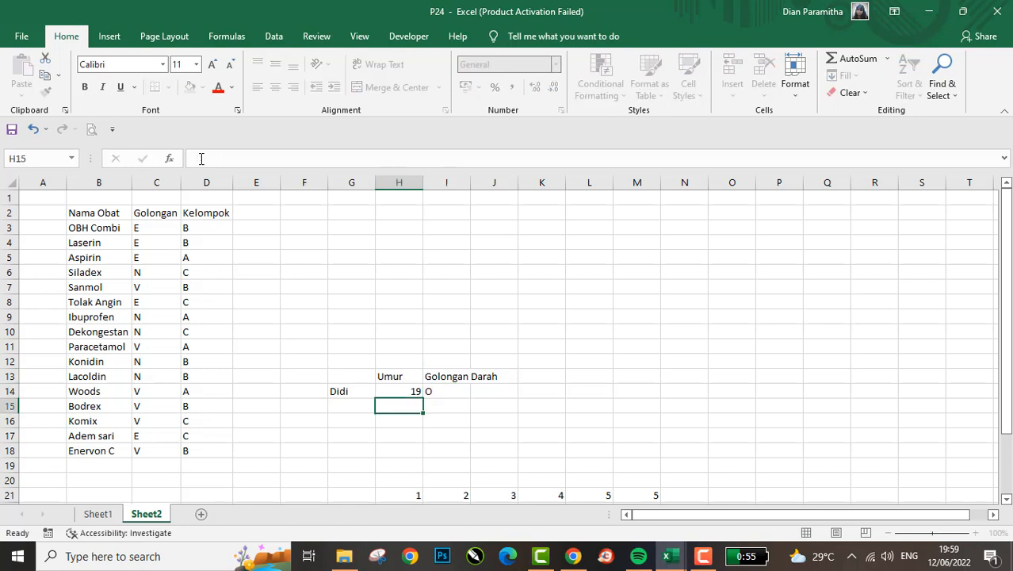
- Enter a second person's first name in cell G15, with its first letter capitalised
{"action": "key", "text": "Left"}
{"action": "type", "text": "jeri"}
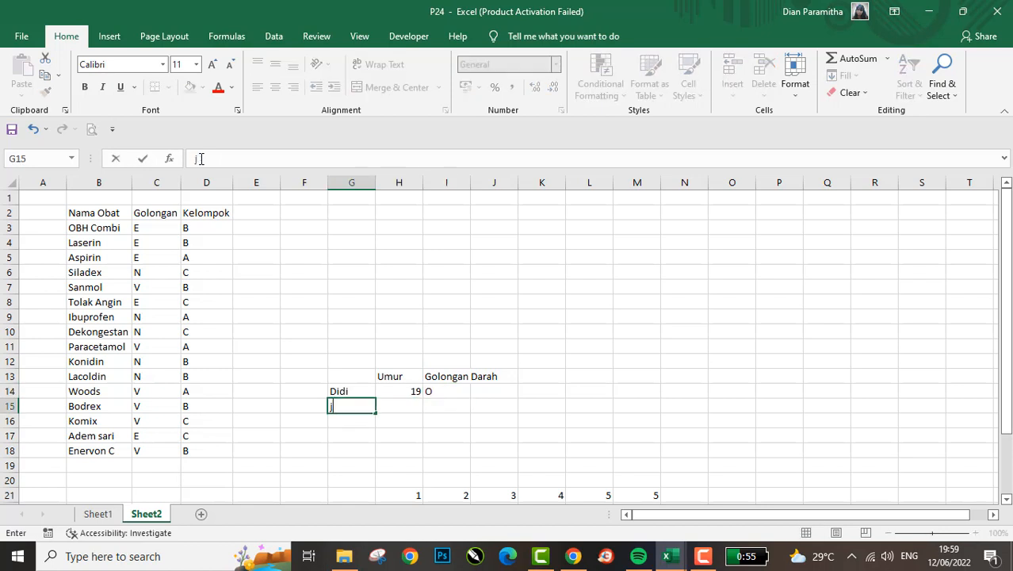
{"action": "key", "text": "Return"}
{"action": "key", "text": "Up"}
{"action": "key", "text": "Up"}
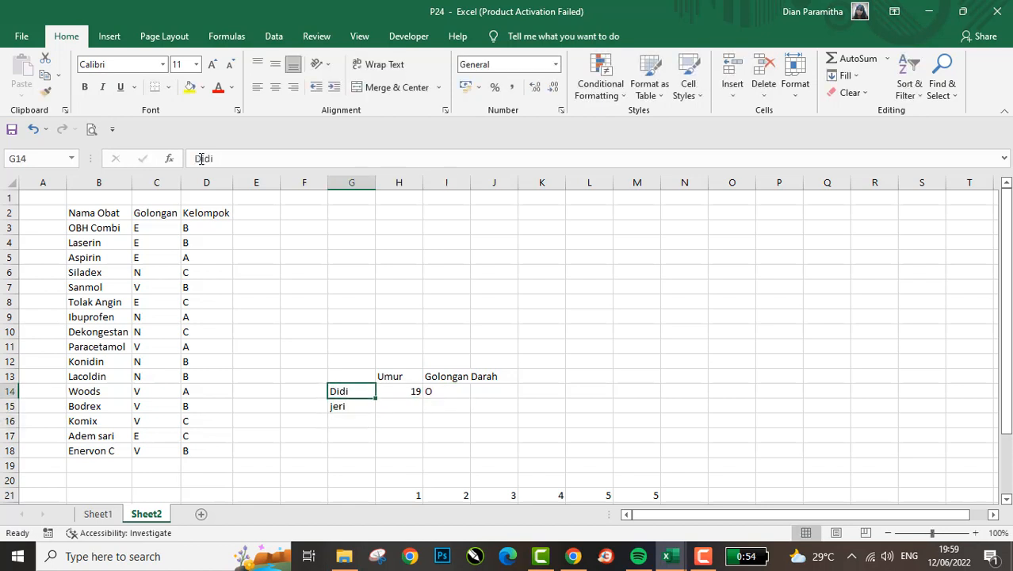
{"action": "key", "text": "Down"}
{"action": "type", "text": "Jeri"}
{"action": "key", "text": "Return"}
- Give the second person Umur 20 in H15 and Golongan Darah A in I15
{"action": "key", "text": "Right"}
{"action": "key", "text": "Up"}
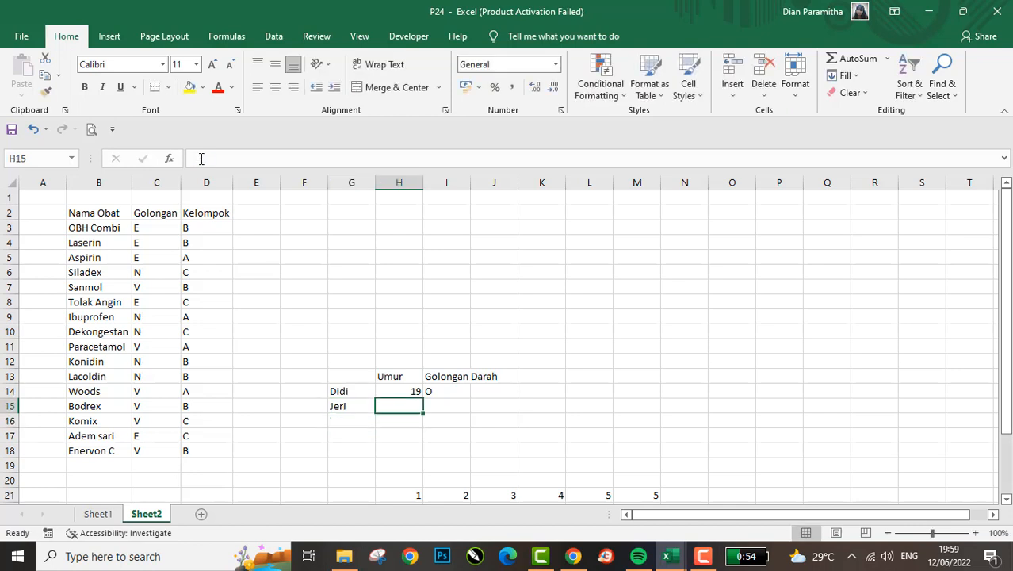
{"action": "type", "text": "20"}
{"action": "key", "text": "Return"}
{"action": "key", "text": "Right"}
{"action": "key", "text": "Up"}
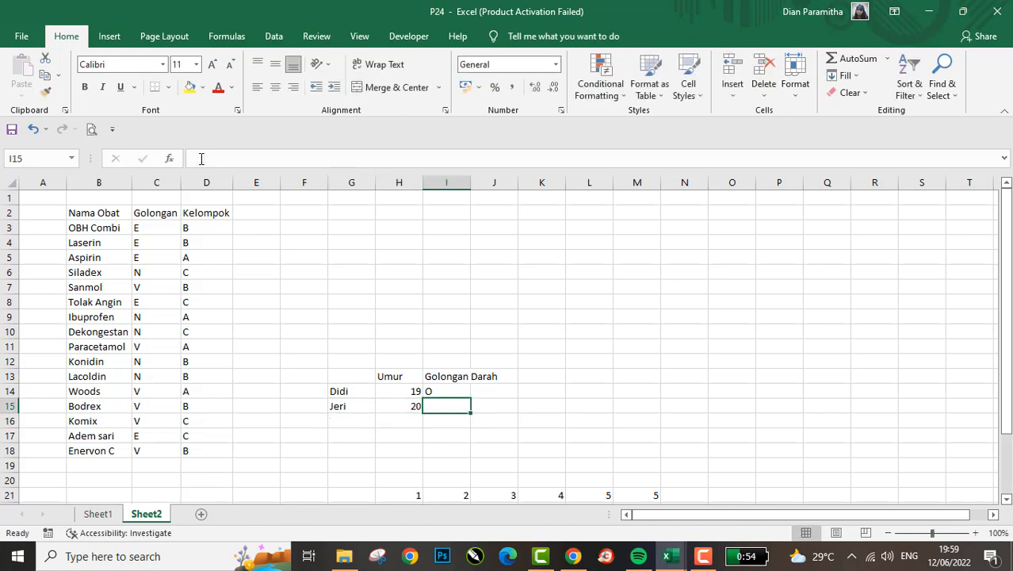
{"action": "type", "text": "A"}
{"action": "key", "text": "Return"}
- Enter a third person's first name in cell G16
{"action": "key", "text": "Left"}
{"action": "key", "text": "Left"}
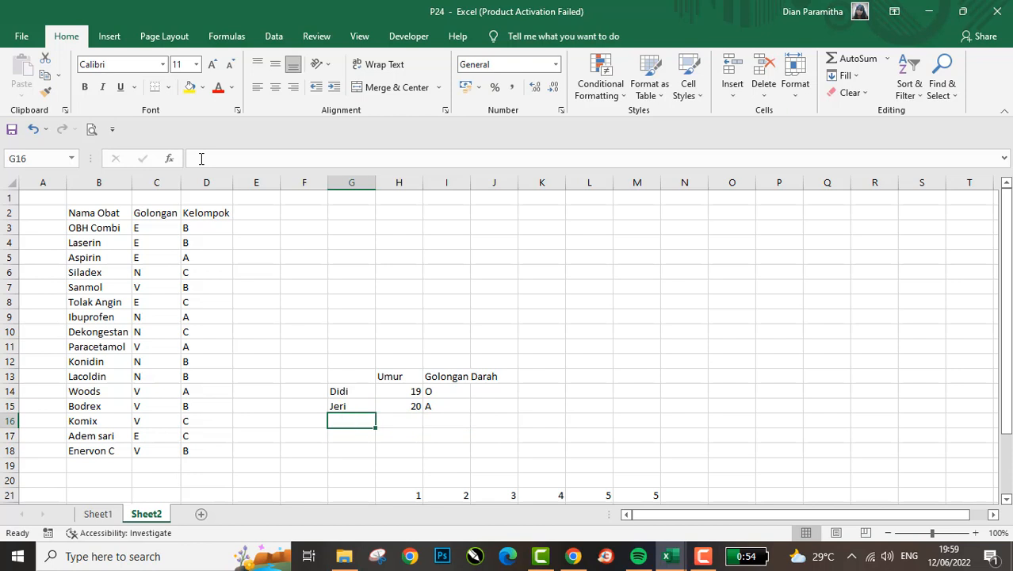
{"action": "type", "text": "Keke"}
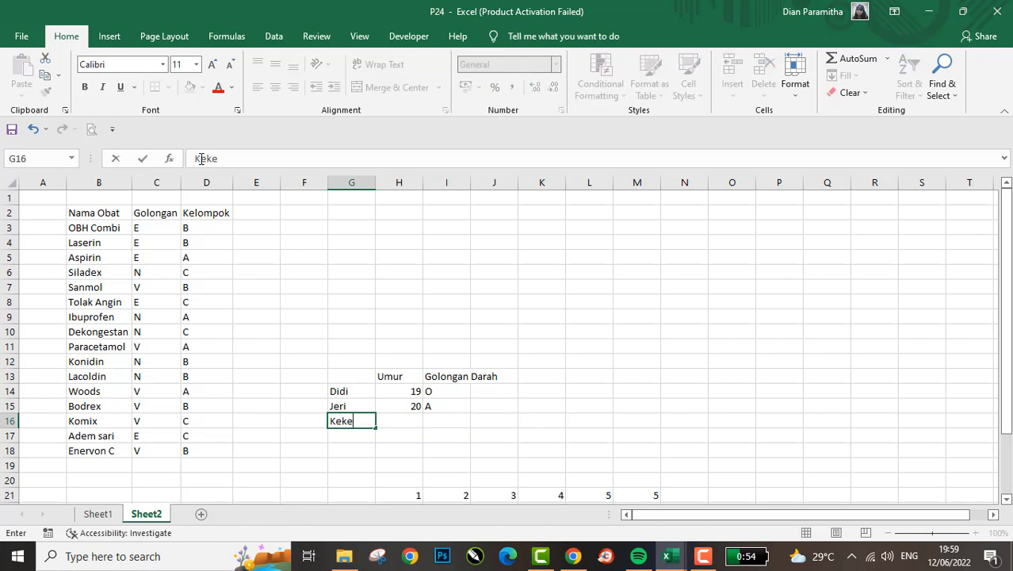
{"action": "key", "text": "Return"}
- Give the third person Umur 15 in H16 and Golongan Darah AB in I16
{"action": "key", "text": "Right"}
{"action": "key", "text": "Up"}
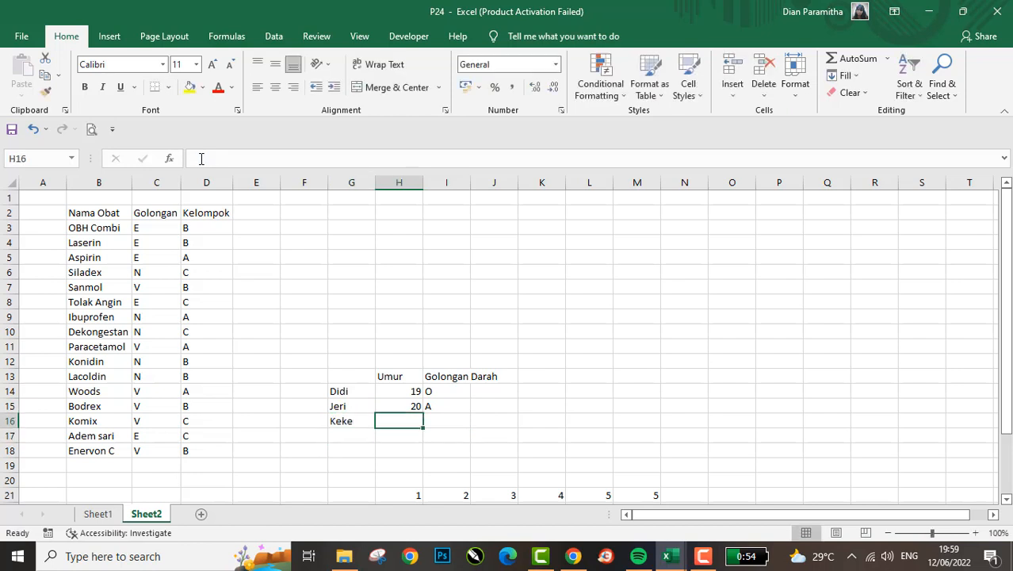
{"action": "type", "text": "15"}
{"action": "key", "text": "Right"}
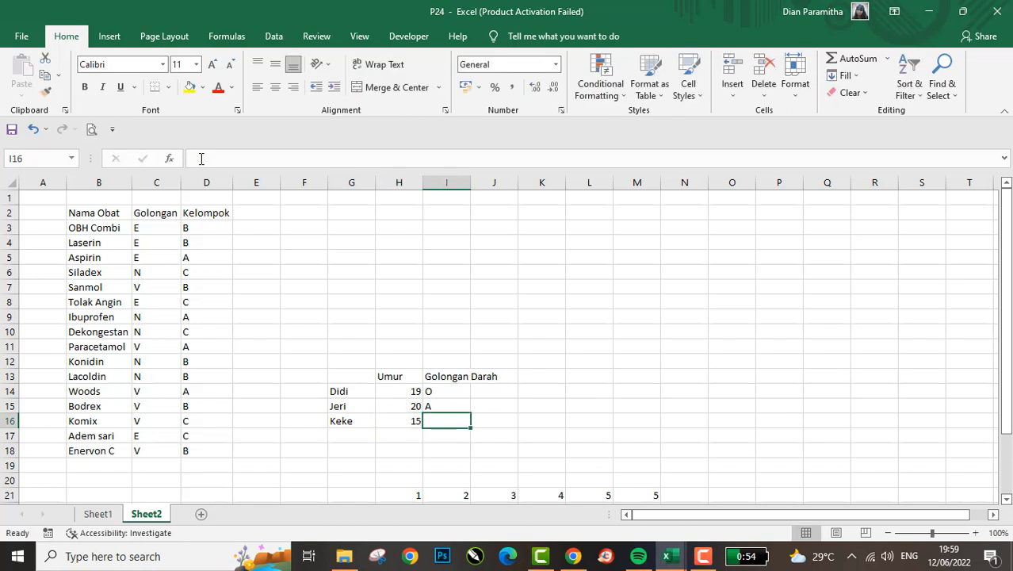
{"action": "type", "text": "AB"}
{"action": "key", "text": "Return"}
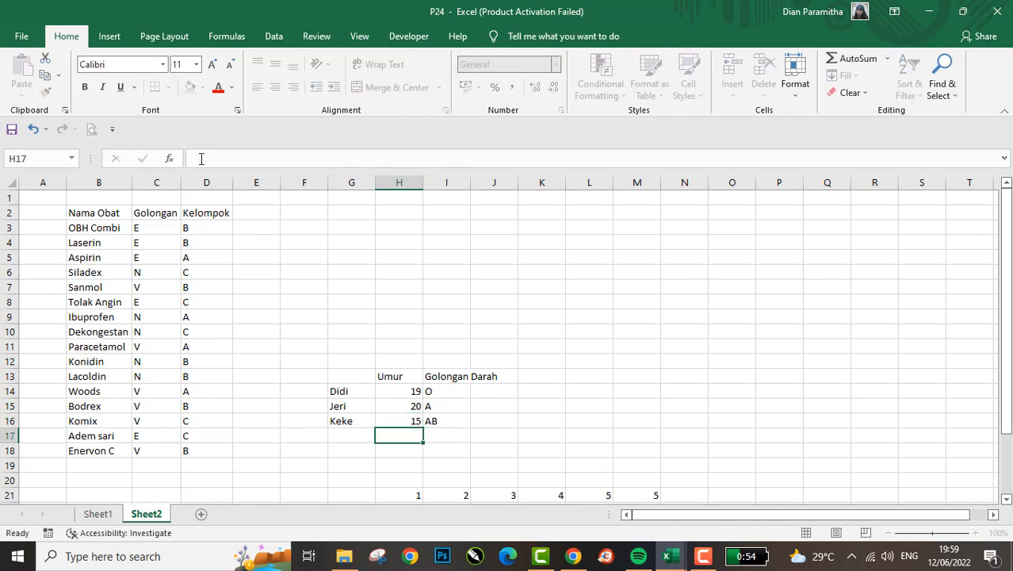
- Try to enter the age range 10-15 as the first column header in cell H21
{"action": "key", "text": "Down"}
{"action": "key", "text": "Down"}
{"action": "key", "text": "Down"}
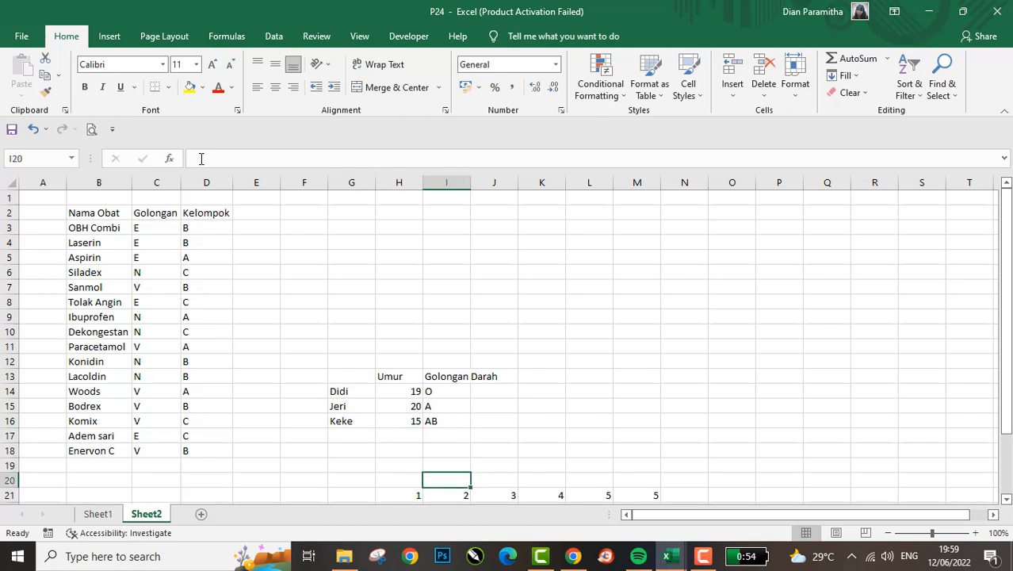
{"action": "key", "text": "Left"}
{"action": "key", "text": "Down"}
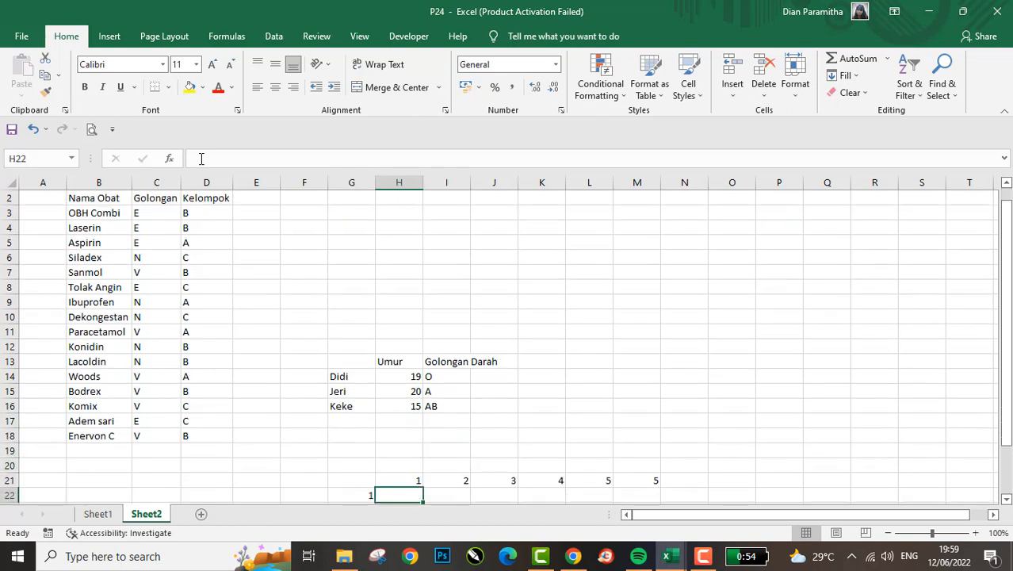
{"action": "key", "text": "Down"}
{"action": "key", "text": "Up"}
{"action": "key", "text": "Up"}
{"action": "key", "text": "Down"}
{"action": "key", "text": "Left"}
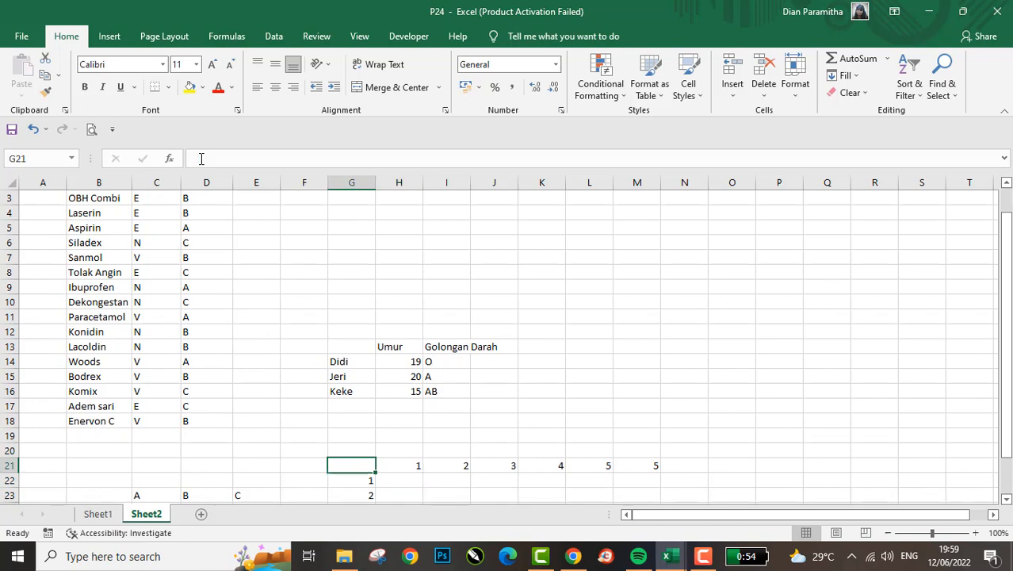
{"action": "key", "text": "Right"}
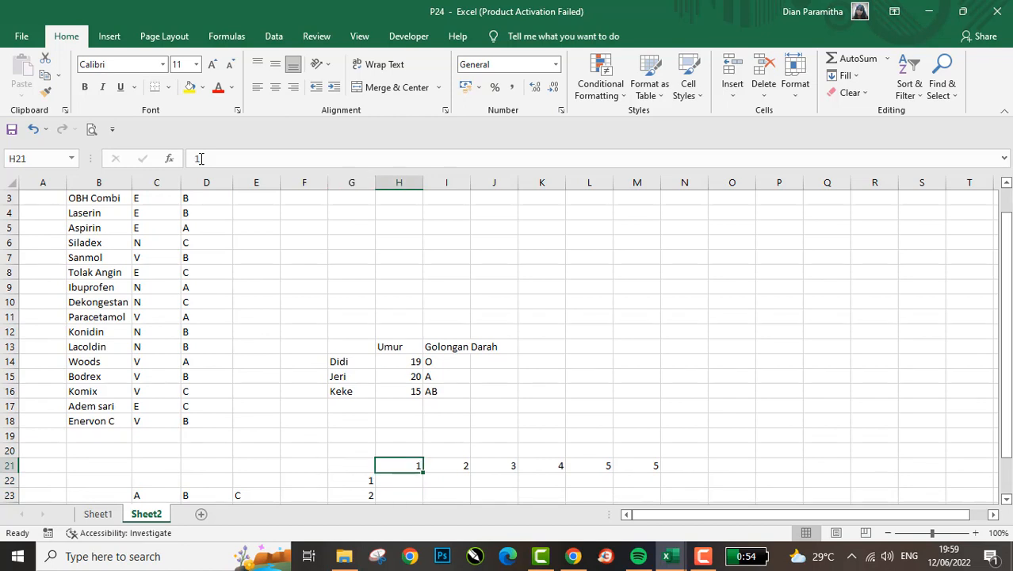
{"action": "type", "text": "10-15'"}
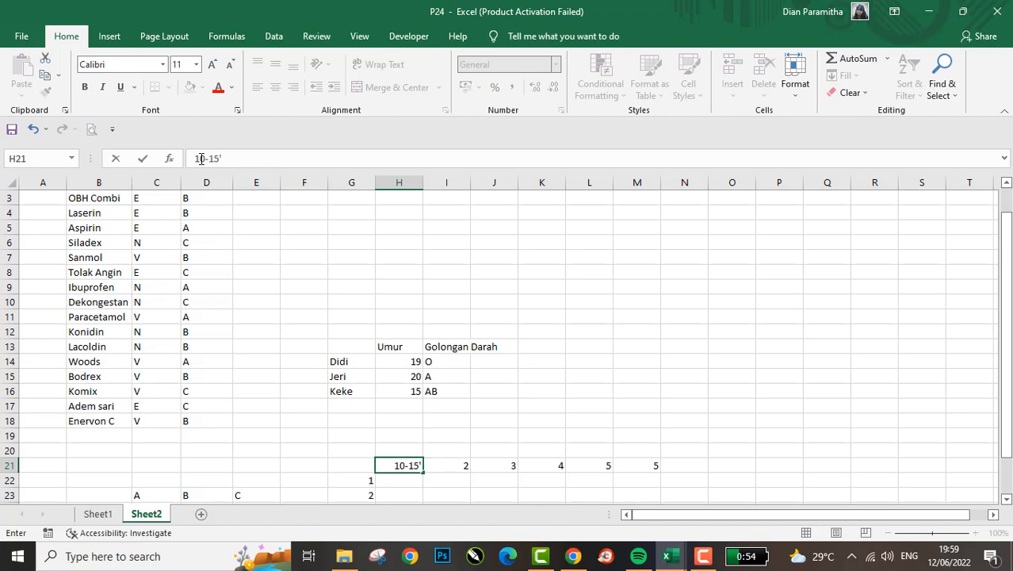
{"action": "key", "text": "Return"}
{"action": "key", "text": "Up"}
{"action": "key", "text": "Right"}
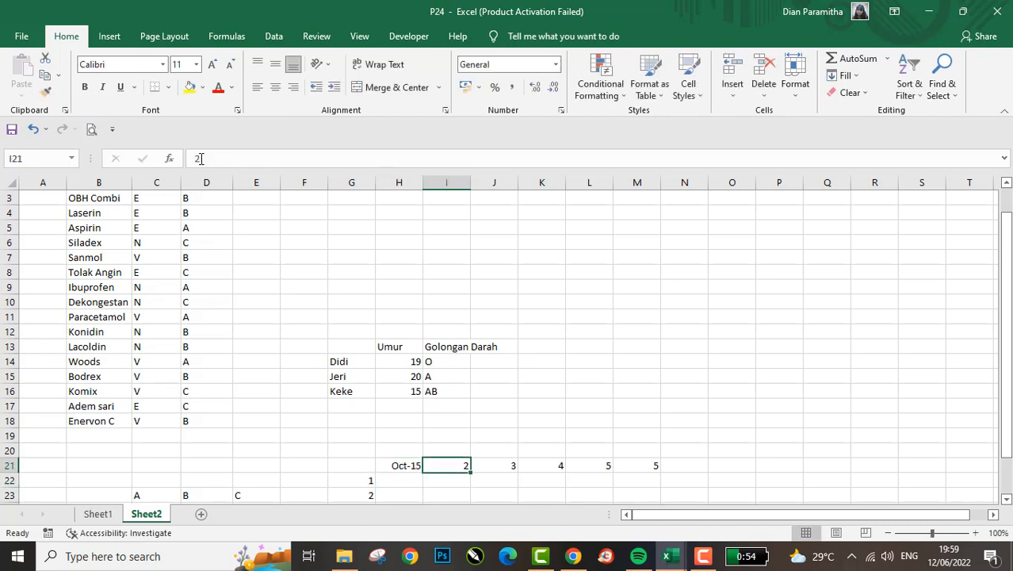
- Replace the column header in H21 with the age range 10-15 thn, stored as text
{"action": "scroll", "coordinate": [201, 158], "scroll_direction": "up", "scroll_amount": 1}
{"action": "key", "text": "Left"}
{"action": "type", "text": "'10"}
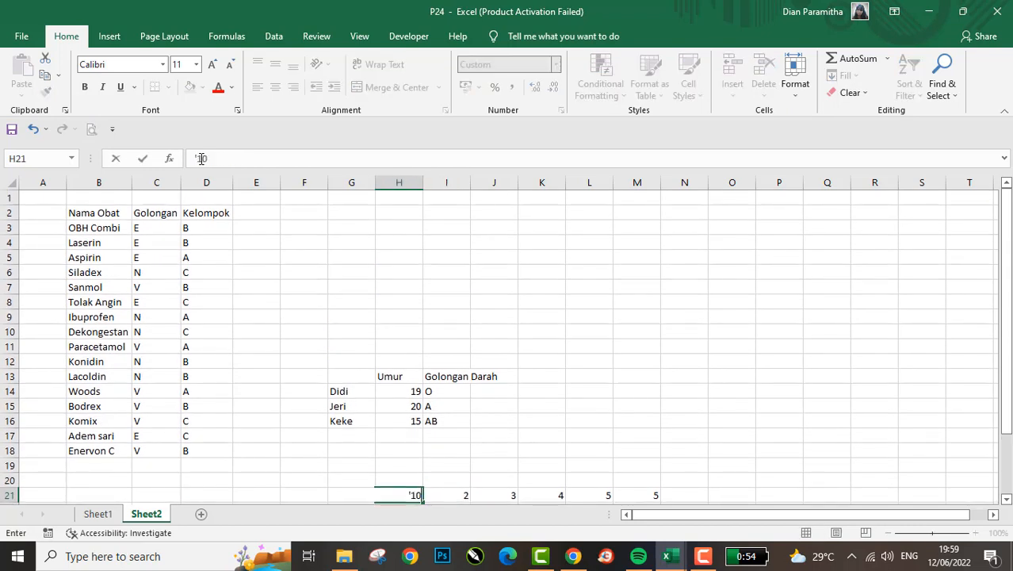
{"action": "type", "text": "-15 thn"}
{"action": "key", "text": "Return"}
- Set the second column header in I21 to the age range 16-20thn, stored as text
{"action": "key", "text": "Up"}
{"action": "key", "text": "Right"}
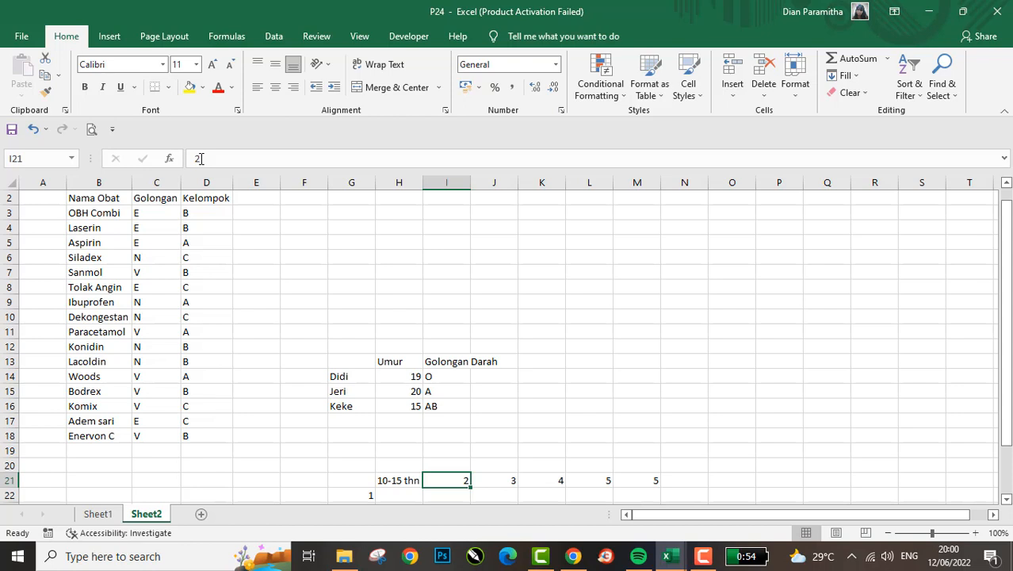
{"action": "type", "text": "'16-"}
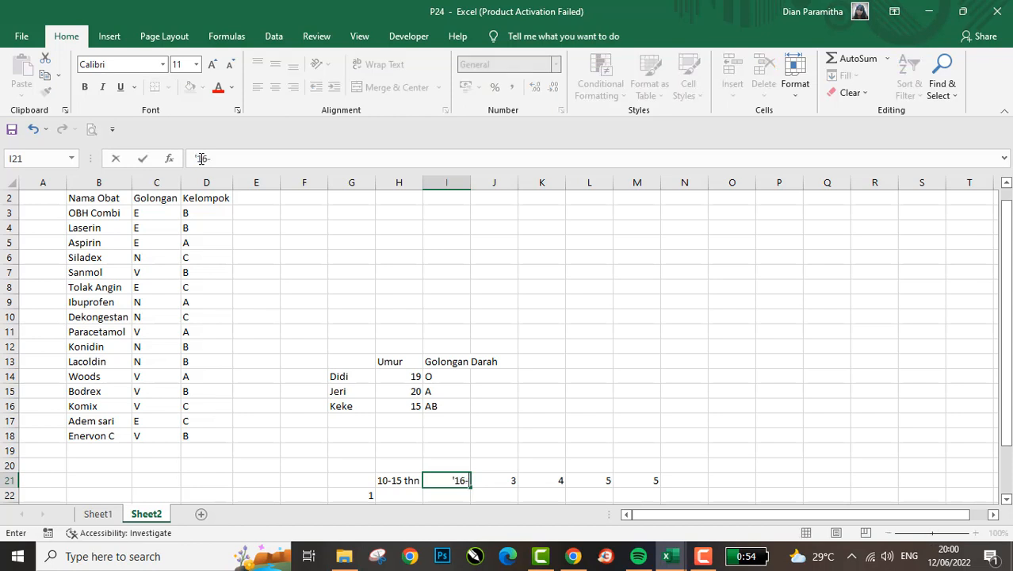
{"action": "type", "text": "20thn"}
{"action": "key", "text": "Return"}
- Replace the row headers in G22:G24 with the blood types O, A and AB
{"action": "key", "text": "Left"}
{"action": "key", "text": "Left"}
{"action": "key", "text": "Left"}
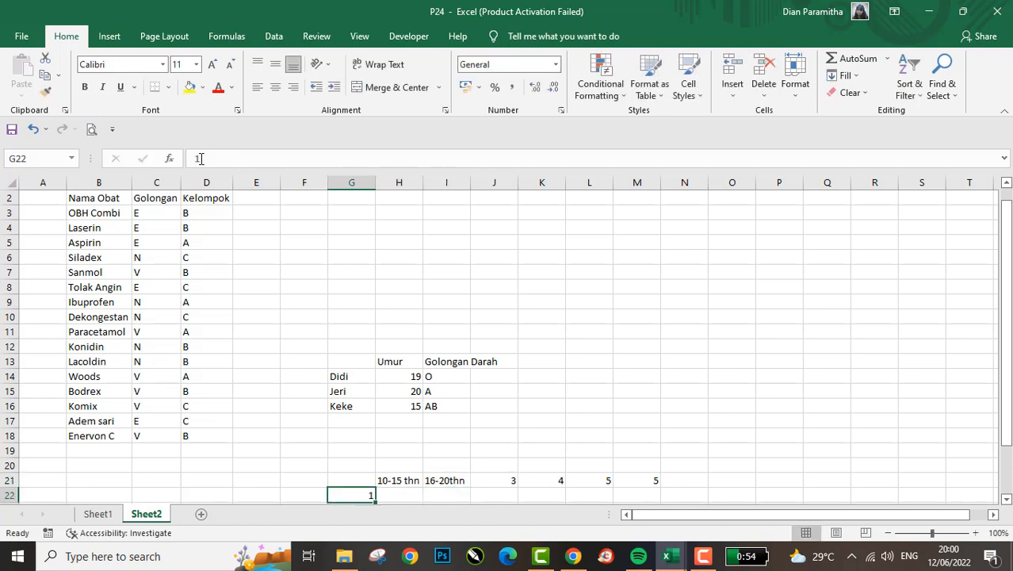
{"action": "key", "text": "Down"}
{"action": "key", "text": "Right"}
{"action": "key", "text": "Up"}
{"action": "type", "text": "O"}
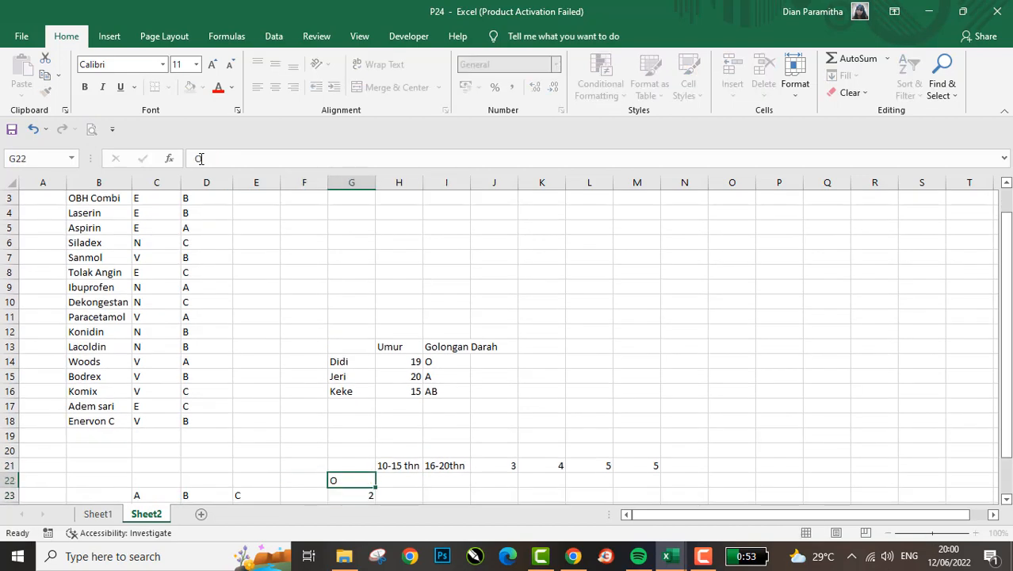
{"action": "key", "text": "Return"}
{"action": "type", "text": "A"}
{"action": "key", "text": "Return"}
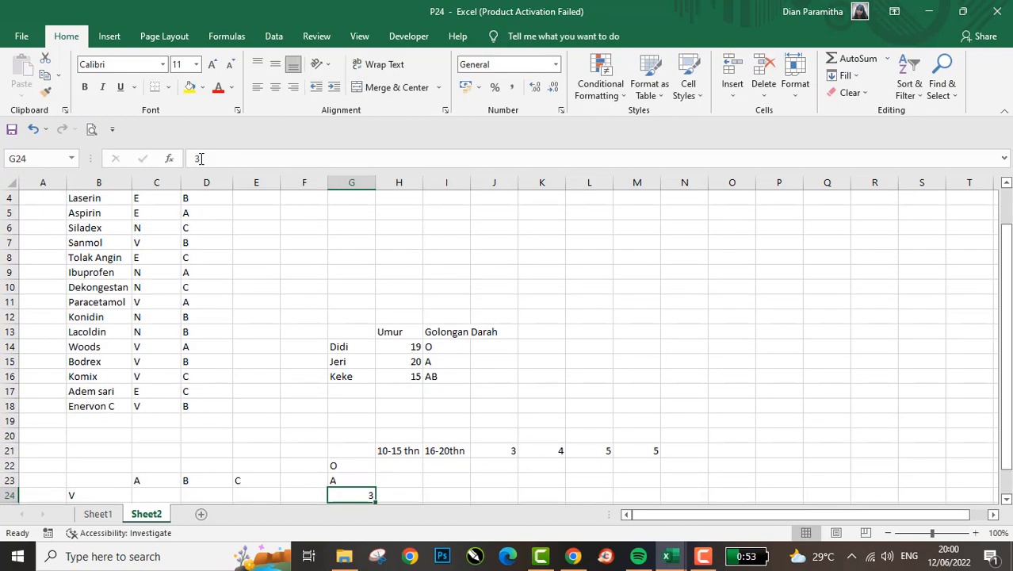
{"action": "type", "text": "AB"}
{"action": "key", "text": "Return"}
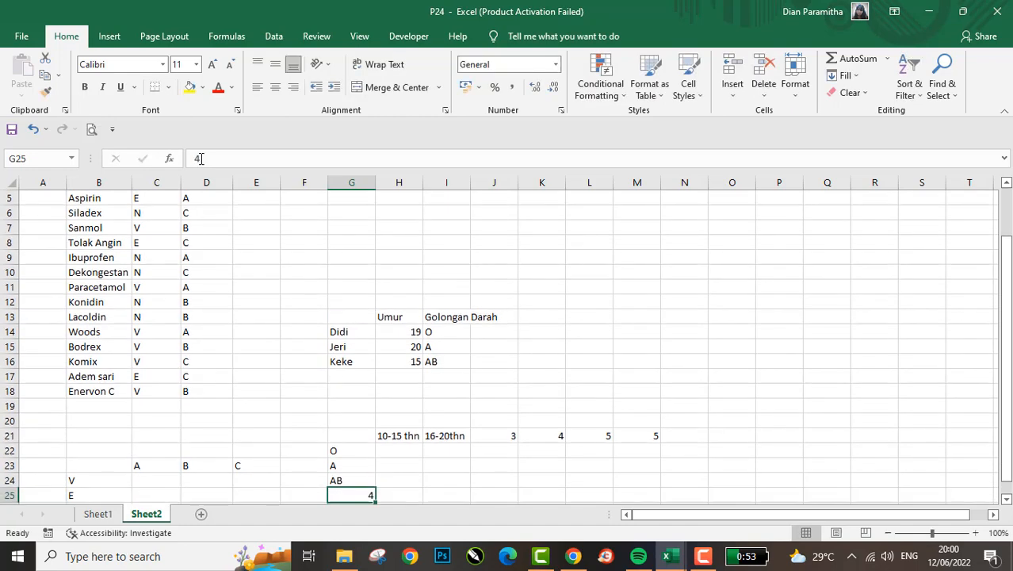
- Clear the leftover numeric row headers in cells G25 and G26
{"action": "key", "text": "Down"}
{"action": "key", "text": "Down"}
{"action": "key", "text": "Up"}
{"action": "key", "text": "Up"}
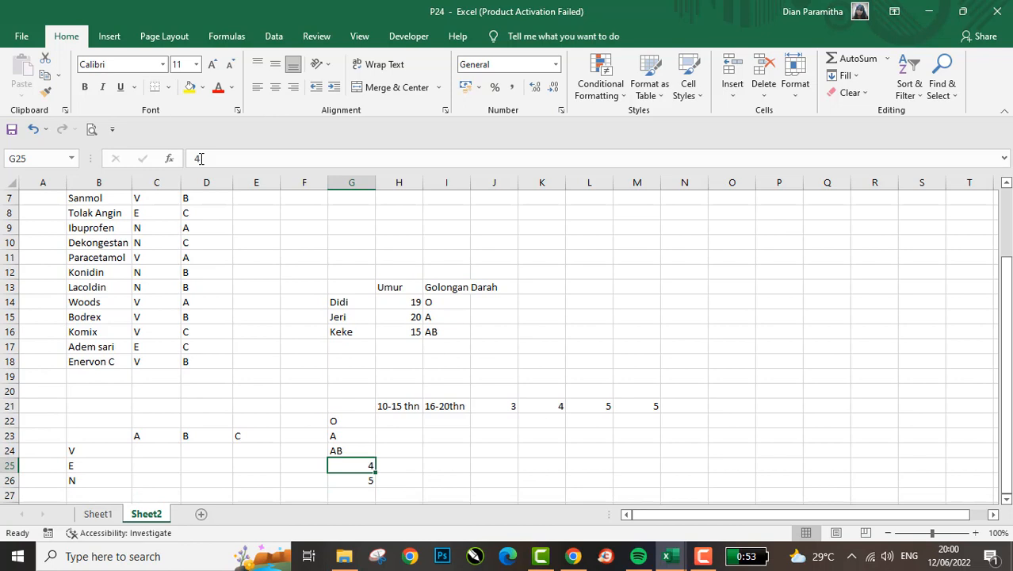
{"action": "key", "text": "Up"}
{"action": "key", "text": "Up"}
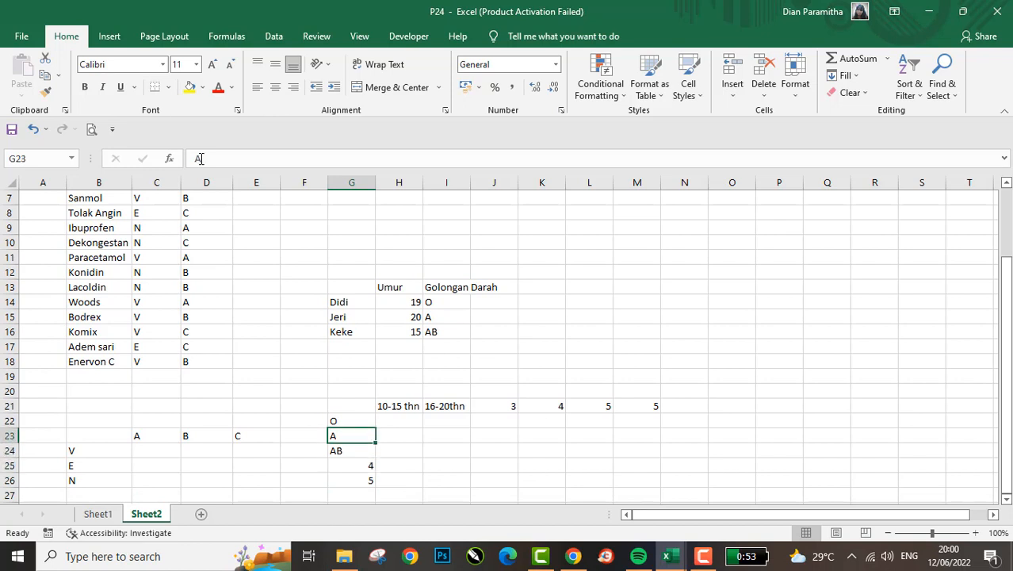
{"action": "key", "text": "Down"}
{"action": "key", "text": "Down"}
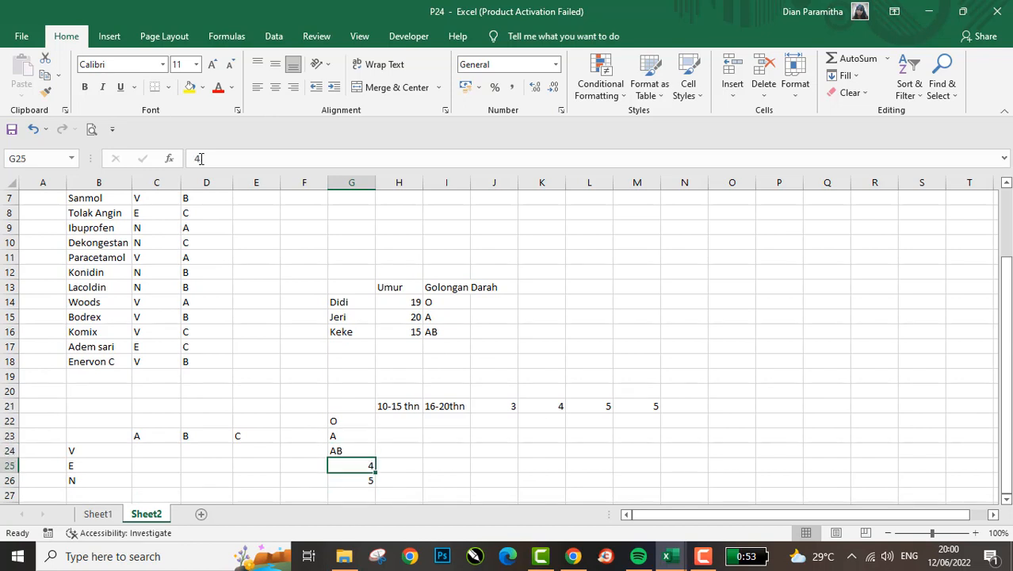
{"action": "key", "text": "shift+Down"}
{"action": "key", "text": "Delete"}
- Compare each person's age and blood type in the list with the age range and blood type headers of the matrix
{"action": "key", "text": "Right"}
{"action": "key", "text": "Up"}
{"action": "key", "text": "Up"}
{"action": "key", "text": "Up"}
{"action": "key", "text": "Up"}
{"action": "key", "text": "Up"}
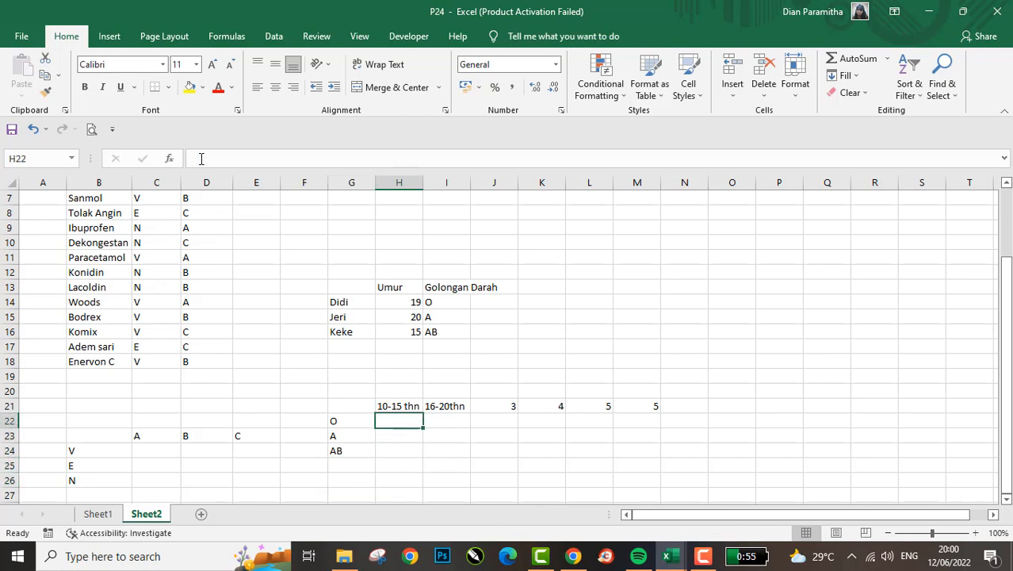
{"action": "key", "text": "Left"}
{"action": "key", "text": "Up"}
{"action": "key", "text": "Up"}
{"action": "key", "text": "Up"}
{"action": "key", "text": "Up"}
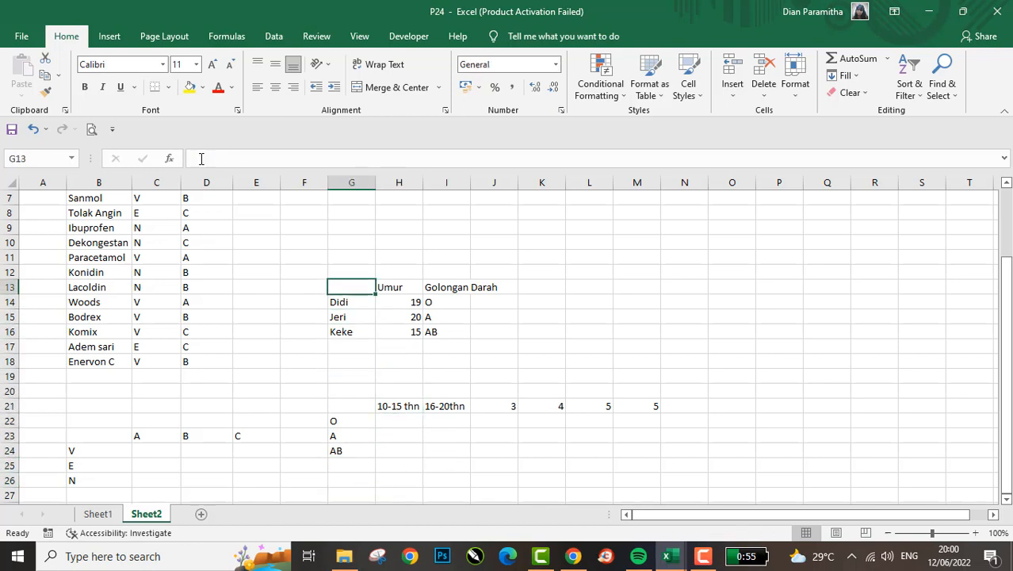
{"action": "key", "text": "Down"}
{"action": "key", "text": "Right"}
{"action": "key", "text": "Left"}
{"action": "key", "text": "Right"}
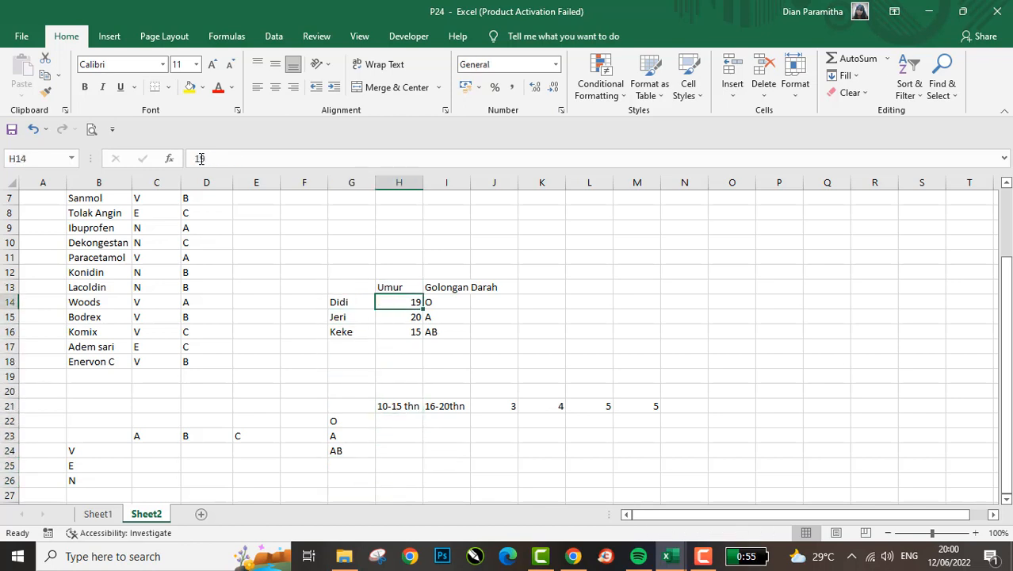
{"action": "key", "text": "Down"}
{"action": "key", "text": "Down"}
{"action": "key", "text": "Up"}
{"action": "key", "text": "Up"}
{"action": "key", "text": "Down"}
{"action": "key", "text": "Down"}
{"action": "key", "text": "Down"}
{"action": "key", "text": "Down"}
{"action": "key", "text": "Down"}
{"action": "key", "text": "Down"}
{"action": "key", "text": "Down"}
{"action": "key", "text": "Down"}
{"action": "key", "text": "Down"}
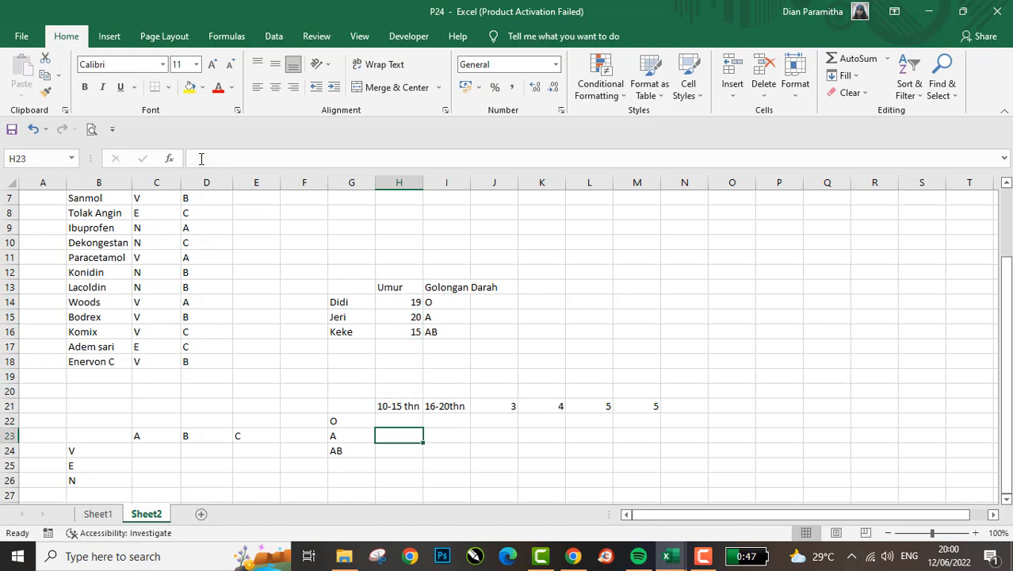
- Enter the first listed person's first name in I22, where the 16-20thn column meets row O
{"action": "key", "text": "Up"}
{"action": "key", "text": "Right"}
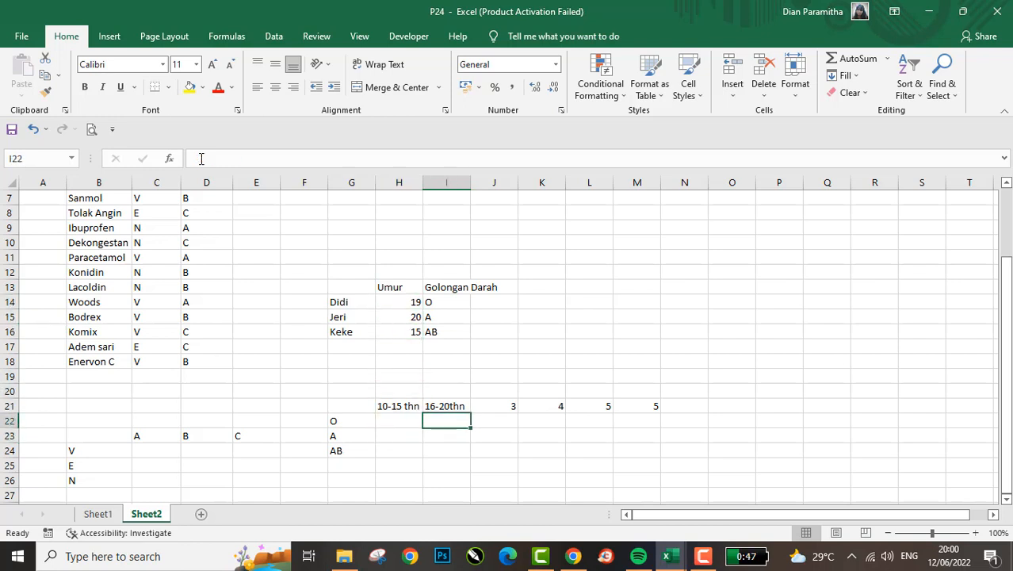
{"action": "key", "text": "Up"}
{"action": "key", "text": "shift+Down"}
{"action": "key", "text": "shift+Down"}
{"action": "key", "text": "shift+Down"}
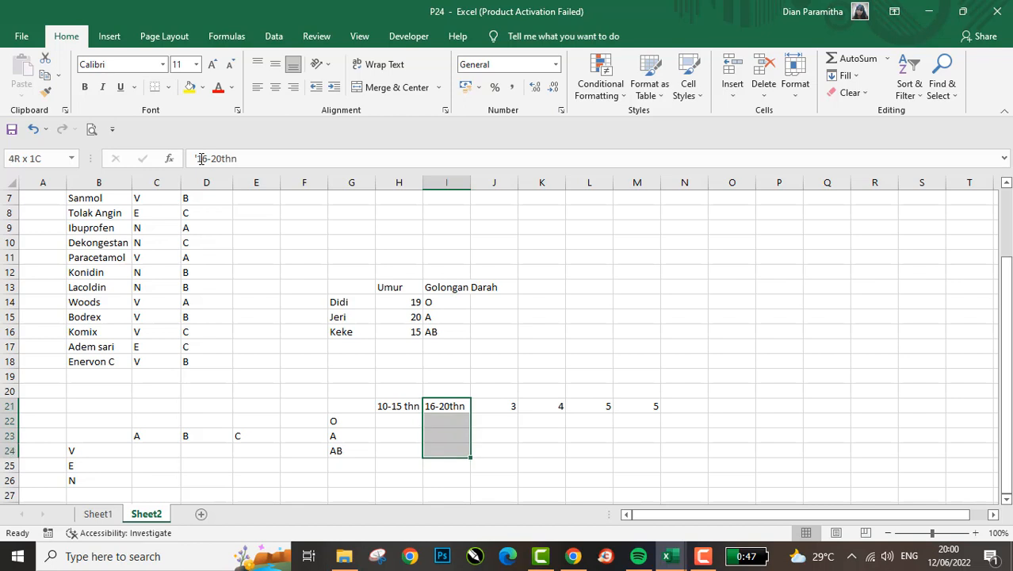
{"action": "key", "text": "Down"}
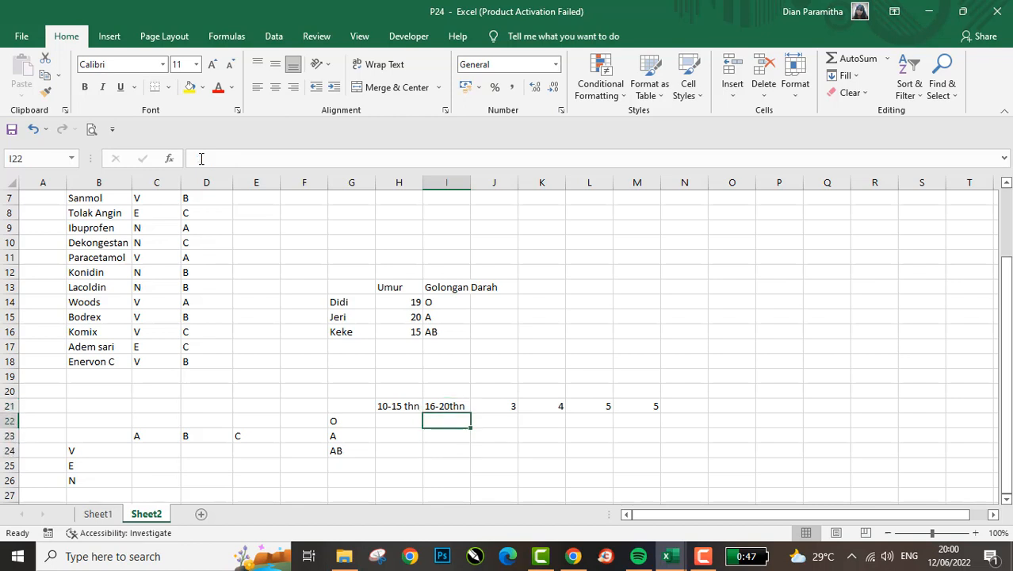
{"action": "type", "text": "Didi"}
{"action": "key", "text": "Return"}
{"action": "key", "text": "Left"}
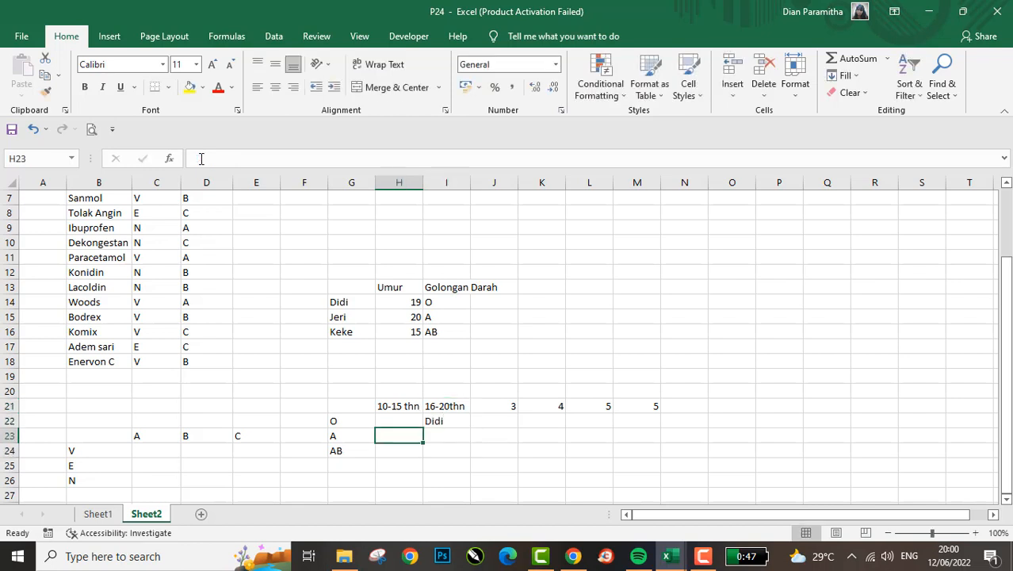
- Compare the second listed person's age and blood type with the age range and blood type headers of the matrix
{"action": "key", "text": "Left"}
{"action": "key", "text": "Up"}
{"action": "key", "text": "Up"}
{"action": "key", "text": "Up"}
{"action": "key", "text": "Up"}
{"action": "key", "text": "Up"}
{"action": "key", "text": "Up"}
{"action": "key", "text": "Up"}
{"action": "key", "text": "Up"}
{"action": "key", "text": "Right"}
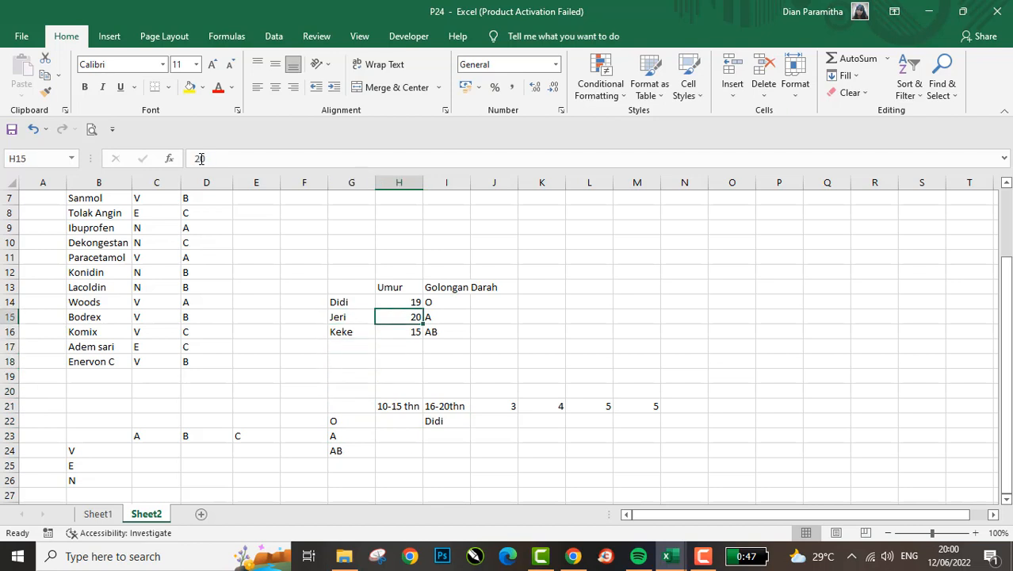
{"action": "key", "text": "Down"}
{"action": "key", "text": "Down"}
{"action": "key", "text": "Right"}
{"action": "key", "text": "Down"}
{"action": "key", "text": "Down"}
{"action": "key", "text": "Down"}
{"action": "key", "text": "Down"}
{"action": "key", "text": "Down"}
{"action": "key", "text": "Down"}
{"action": "key", "text": "Down"}
{"action": "key", "text": "Down"}
- Enter the second listed person's first name in I23, where the 16-20thn column meets row A
{"action": "key", "text": "Up"}
{"action": "key", "text": "Up"}
{"action": "key", "text": "Up"}
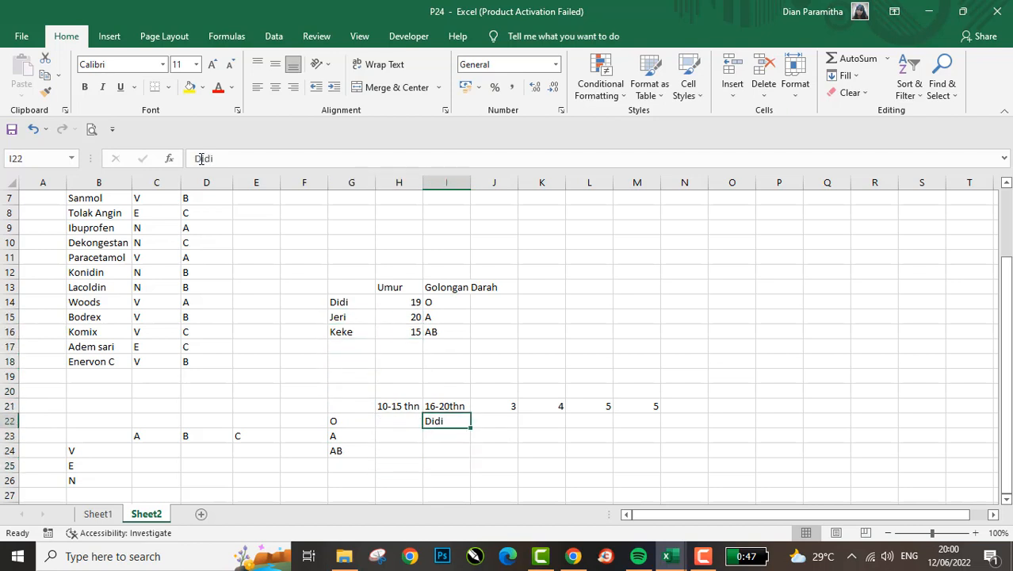
{"action": "key", "text": "Up"}
{"action": "key", "text": "shift+Down"}
{"action": "key", "text": "shift+Down"}
{"action": "key", "text": "shift+Down"}
{"action": "key", "text": "Down"}
{"action": "key", "text": "Down"}
{"action": "type", "text": "Jeri"}
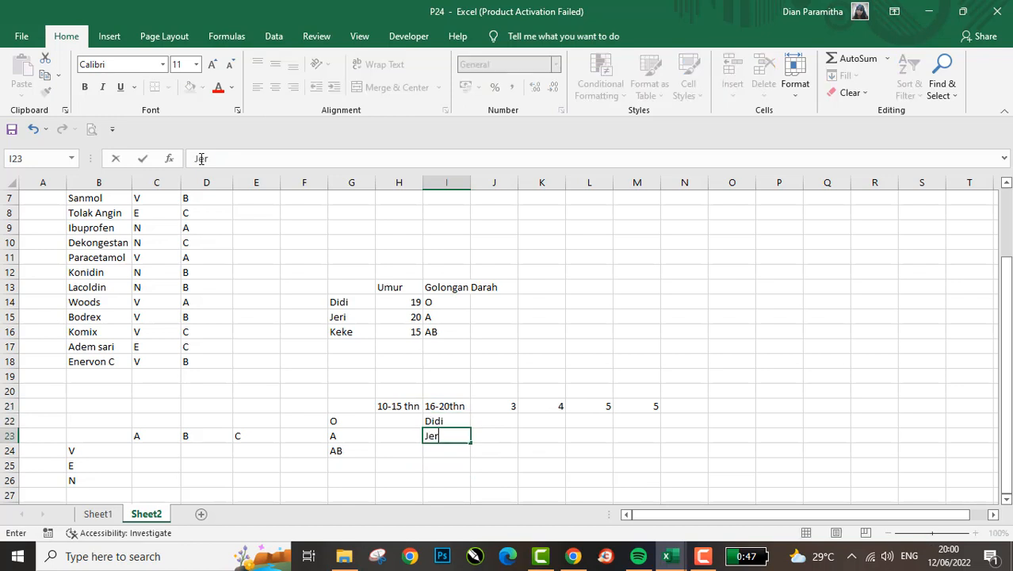
{"action": "key", "text": "Return"}
- Enter the third listed person's first name in H24, where the 10-15 thn column meets row AB
{"action": "key", "text": "Left"}
{"action": "key", "text": "Up"}
{"action": "key", "text": "Up"}
{"action": "key", "text": "Up"}
{"action": "key", "text": "Up"}
{"action": "key", "text": "Up"}
{"action": "key", "text": "Up"}
{"action": "key", "text": "Up"}
{"action": "key", "text": "Up"}
{"action": "key", "text": "Up"}
{"action": "key", "text": "Up"}
{"action": "key", "text": "Down"}
{"action": "key", "text": "Down"}
{"action": "key", "text": "Down"}
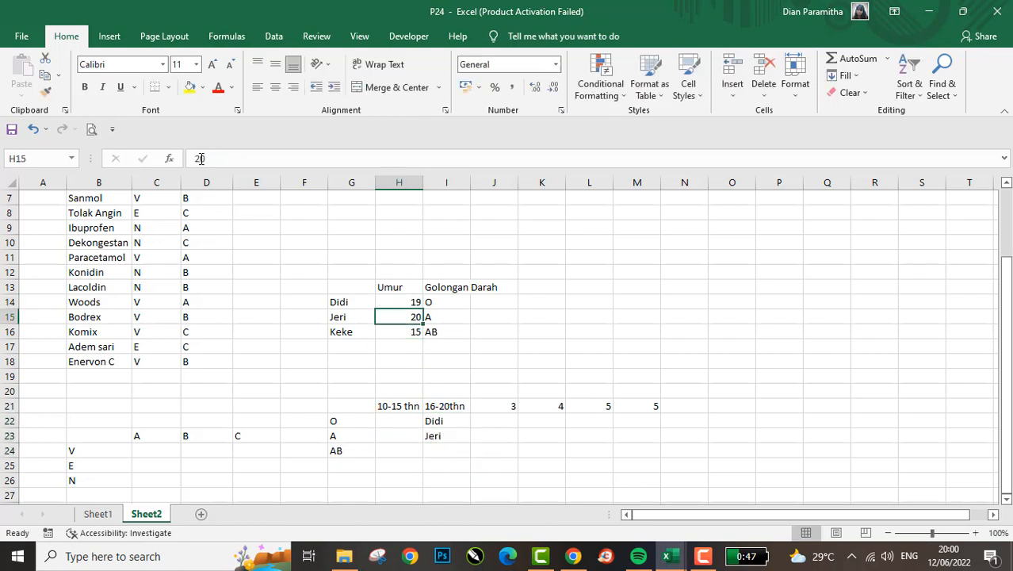
{"action": "key", "text": "Up"}
{"action": "key", "text": "Down"}
{"action": "key", "text": "Down"}
{"action": "key", "text": "Down"}
{"action": "key", "text": "Down"}
{"action": "key", "text": "Down"}
{"action": "key", "text": "Down"}
{"action": "key", "text": "Down"}
{"action": "key", "text": "Down"}
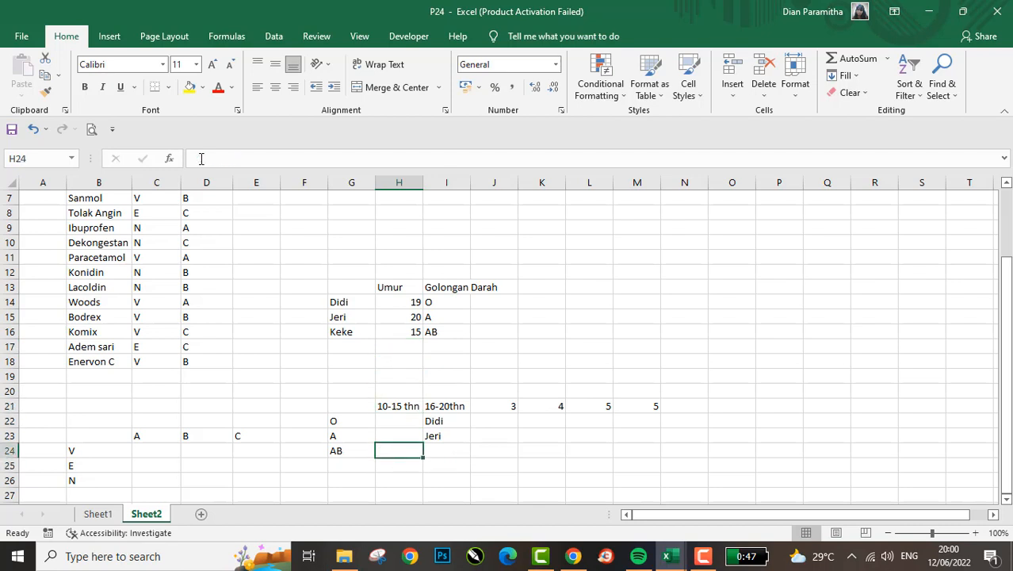
{"action": "type", "text": "Keke"}
{"action": "key", "text": "Return"}
- Clear the leftover numeric column headers in cells J21:M21
{"action": "key", "text": "Up"}
{"action": "key", "text": "Up"}
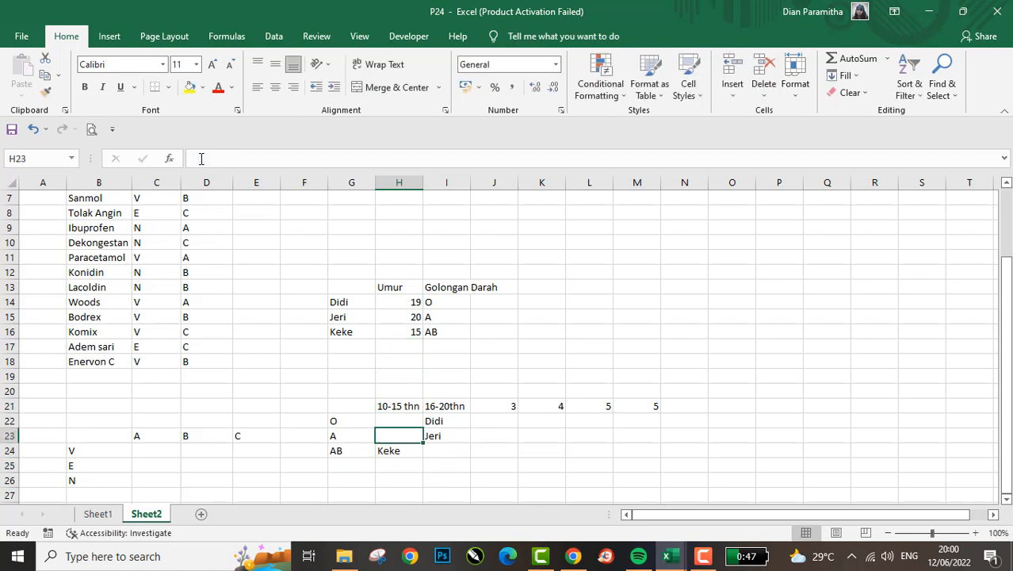
{"action": "key", "text": "Up"}
{"action": "key", "text": "Right"}
{"action": "key", "text": "Up"}
{"action": "key", "text": "Right"}
{"action": "key", "text": "shift+Right"}
{"action": "key", "text": "shift+Right"}
{"action": "key", "text": "shift+Right"}
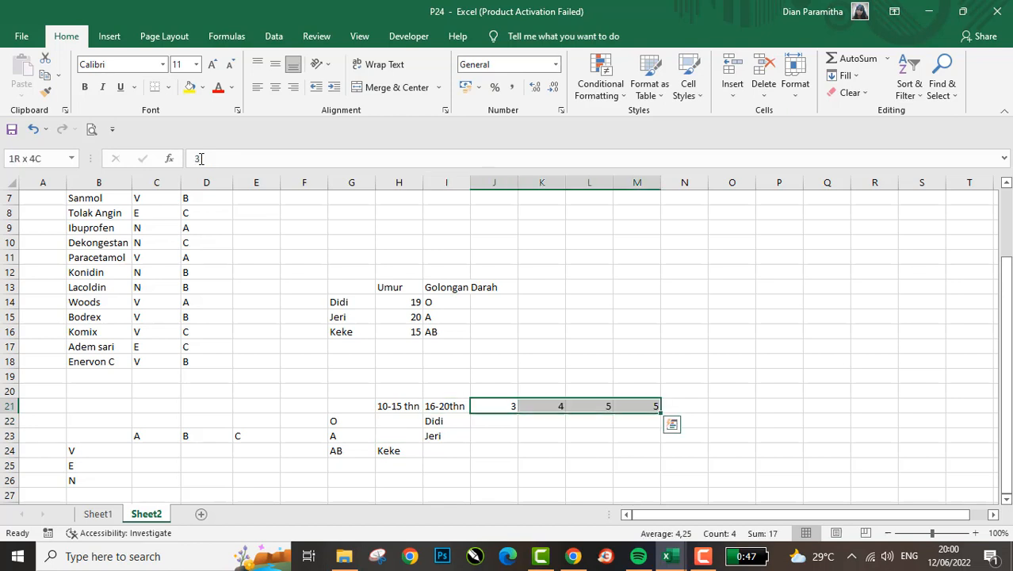
{"action": "key", "text": "Delete"}
- Highlight the matrix range G21:I25 to review its headers and placed names
{"action": "key", "text": "Left"}
{"action": "key", "text": "Left"}
{"action": "key", "text": "Left"}
{"action": "key", "text": "Left"}
{"action": "key", "text": "Right"}
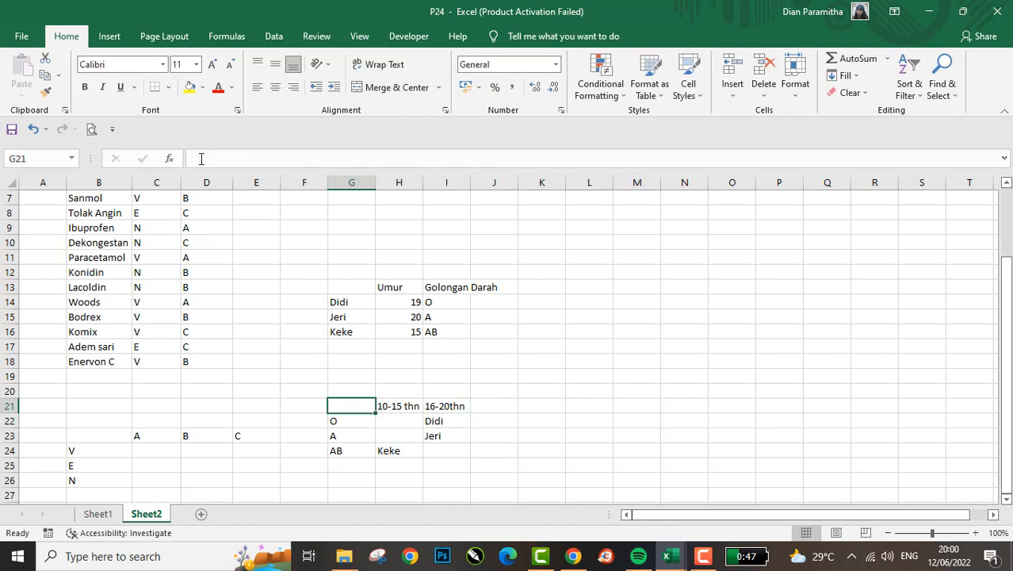
{"action": "key", "text": "shift+Right"}
{"action": "key", "text": "shift+Down"}
{"action": "key", "text": "shift+Right"}
{"action": "key", "text": "shift+Down"}
{"action": "key", "text": "shift+Down"}
{"action": "key", "text": "shift+Down"}
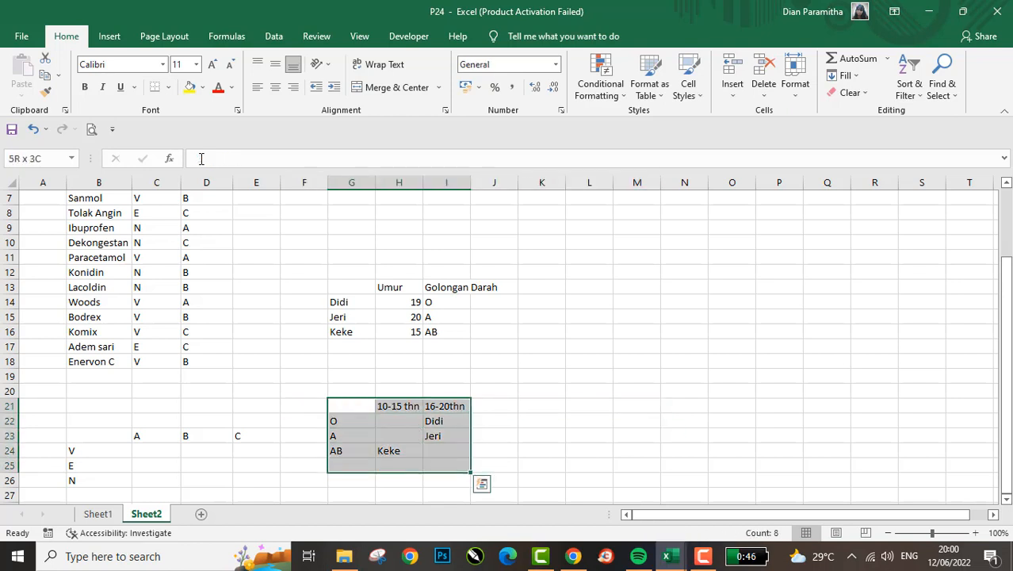
- Add a fourth person's first name to the list in G17
{"action": "key", "text": "Up"}
{"action": "key", "text": "Up"}
{"action": "key", "text": "Up"}
{"action": "key", "text": "Up"}
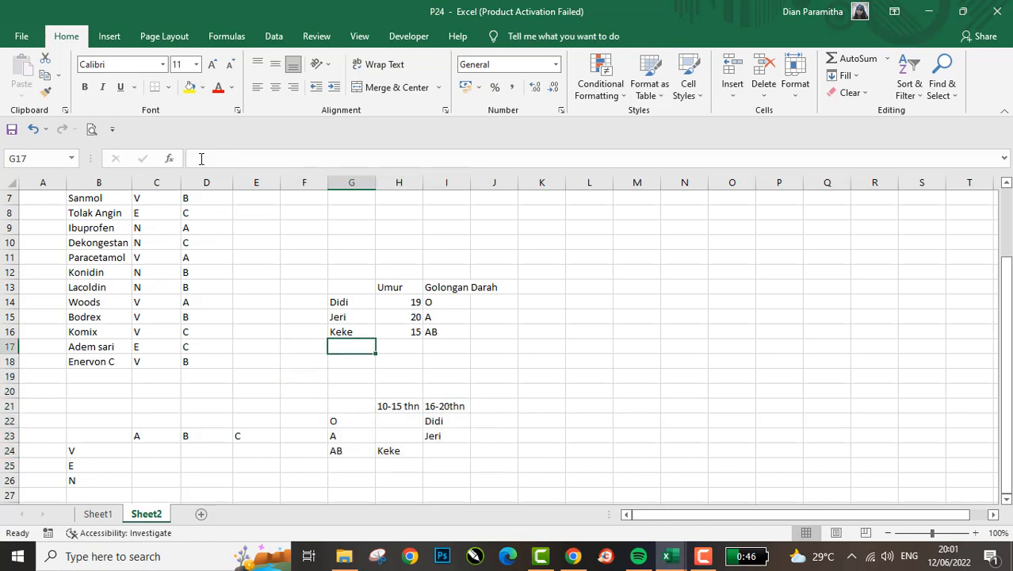
{"action": "key", "text": "Up"}
{"action": "key", "text": "Down"}
{"action": "type", "text": "Laa"}
{"action": "key", "text": "BackSpace"}
{"action": "type", "text": "la"}
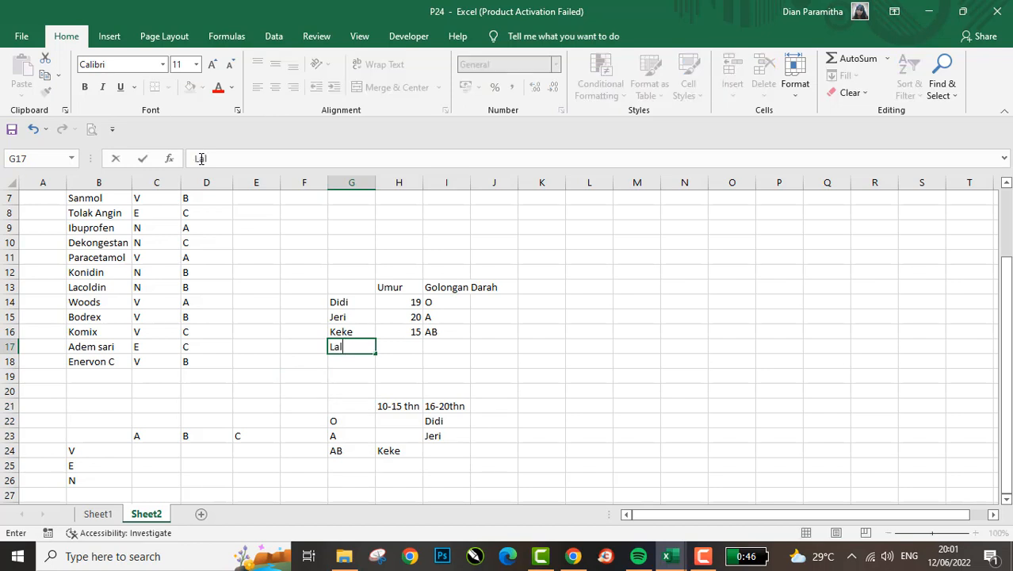
{"action": "key", "text": "Return"}
- Enter age 14 in H17 and blood type AB in I17 for the fourth person
{"action": "key", "text": "Right"}
{"action": "key", "text": "Up"}
{"action": "type", "text": "14"}
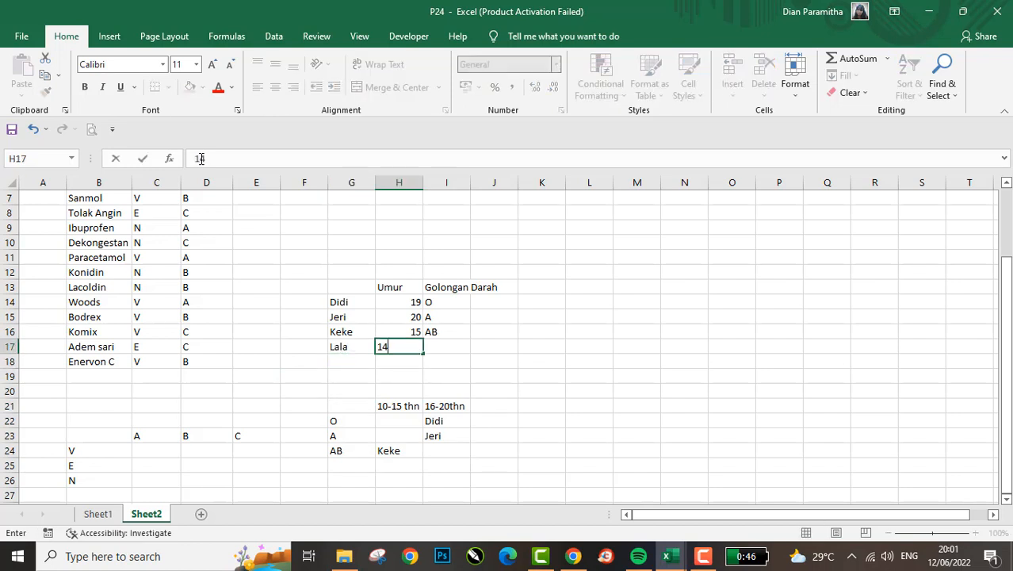
{"action": "key", "text": "Right"}
{"action": "type", "text": "AB"}
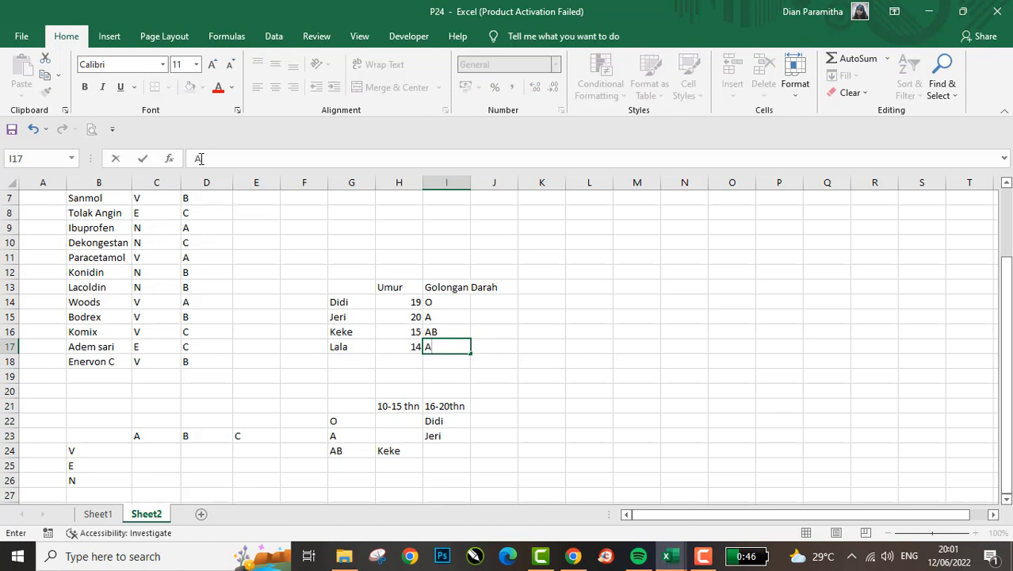
{"action": "key", "text": "Return"}
- Compare the fourth person's age and blood type with the matrix's row and column headers
{"action": "key", "text": "Left"}
{"action": "key", "text": "Left"}
{"action": "key", "text": "Up"}
{"action": "key", "text": "Down"}
{"action": "key", "text": "Down"}
{"action": "key", "text": "Down"}
{"action": "key", "text": "Down"}
{"action": "key", "text": "Down"}
{"action": "key", "text": "Down"}
{"action": "key", "text": "Down"}
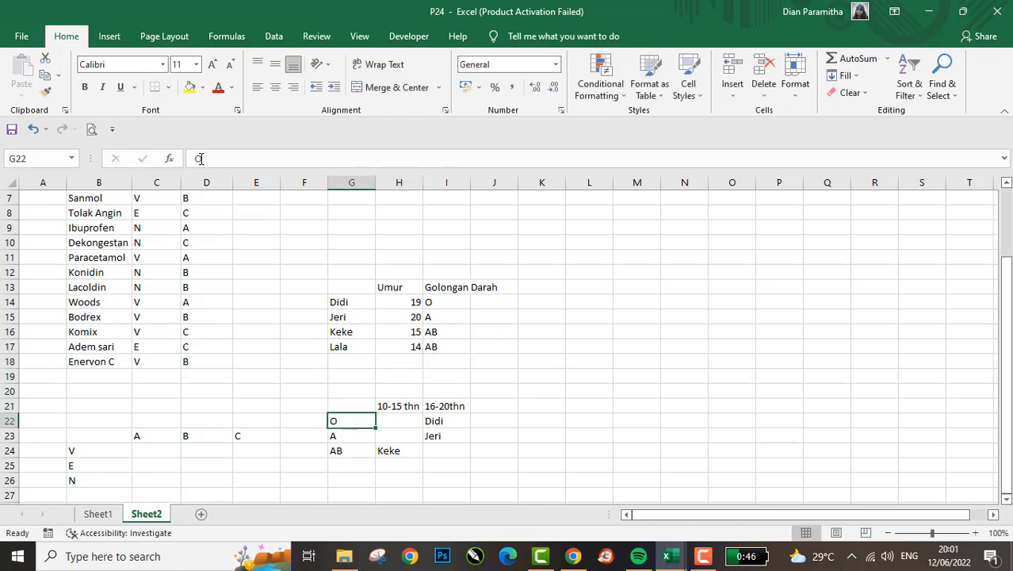
{"action": "key", "text": "Right"}
{"action": "key", "text": "Down"}
{"action": "key", "text": "Left"}
{"action": "key", "text": "Up"}
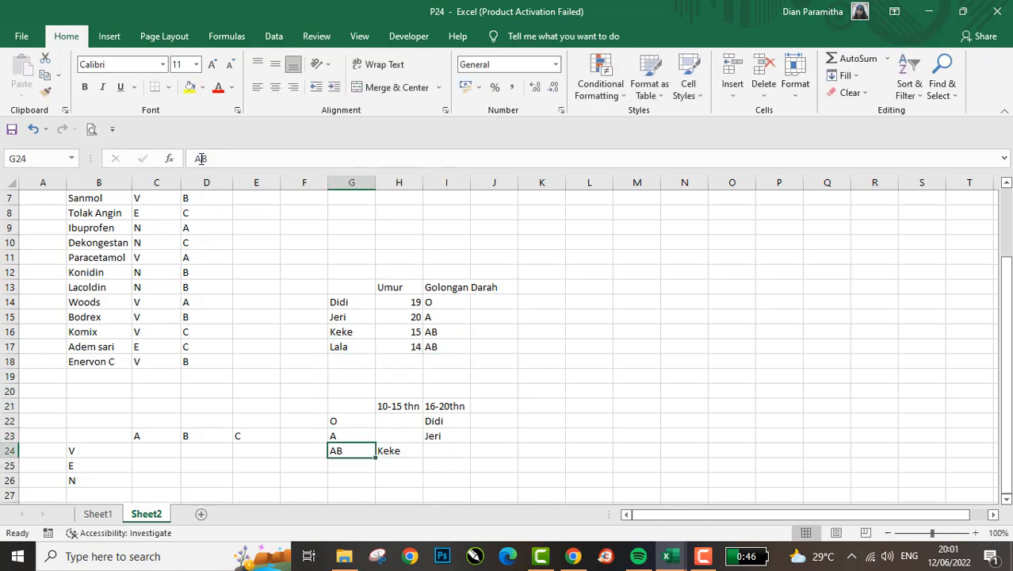
- Enter the fourth person's first name in H25, below the existing AB entry in the 10-15 thn column
{"action": "key", "text": "Down"}
{"action": "key", "text": "Right"}
{"action": "key", "text": "Up"}
{"action": "key", "text": "Down"}
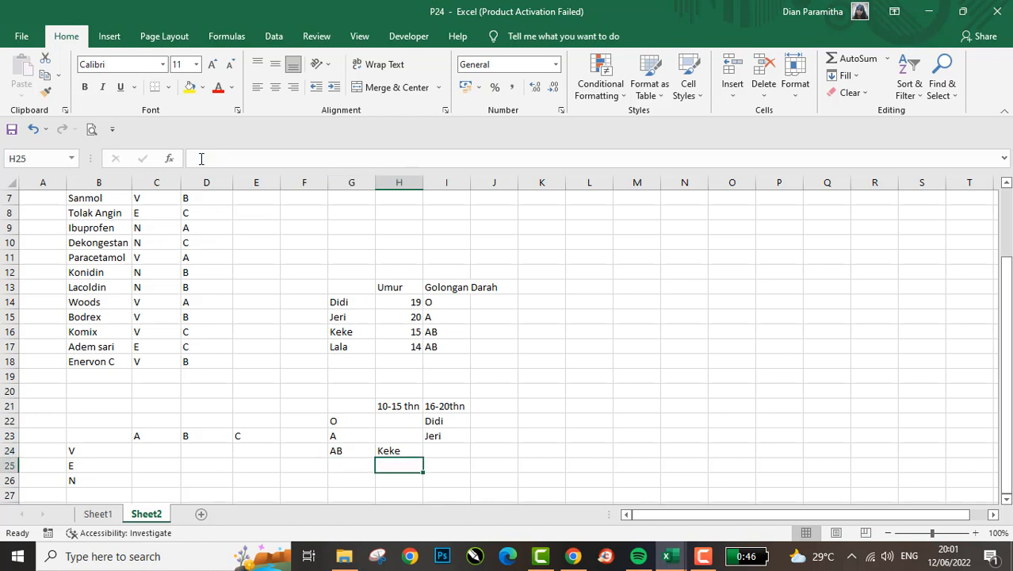
{"action": "type", "text": "Lala"}
{"action": "key", "text": "Return"}
- Add a fifth person's first name to the list in G18
{"action": "key", "text": "Up"}
{"action": "key", "text": "Up"}
{"action": "key", "text": "Up"}
{"action": "key", "text": "Up"}
{"action": "key", "text": "Up"}
{"action": "key", "text": "Up"}
{"action": "key", "text": "Up"}
{"action": "key", "text": "Up"}
{"action": "key", "text": "Up"}
{"action": "key", "text": "Up"}
{"action": "key", "text": "Left"}
{"action": "key", "text": "Down"}
{"action": "key", "text": "Down"}
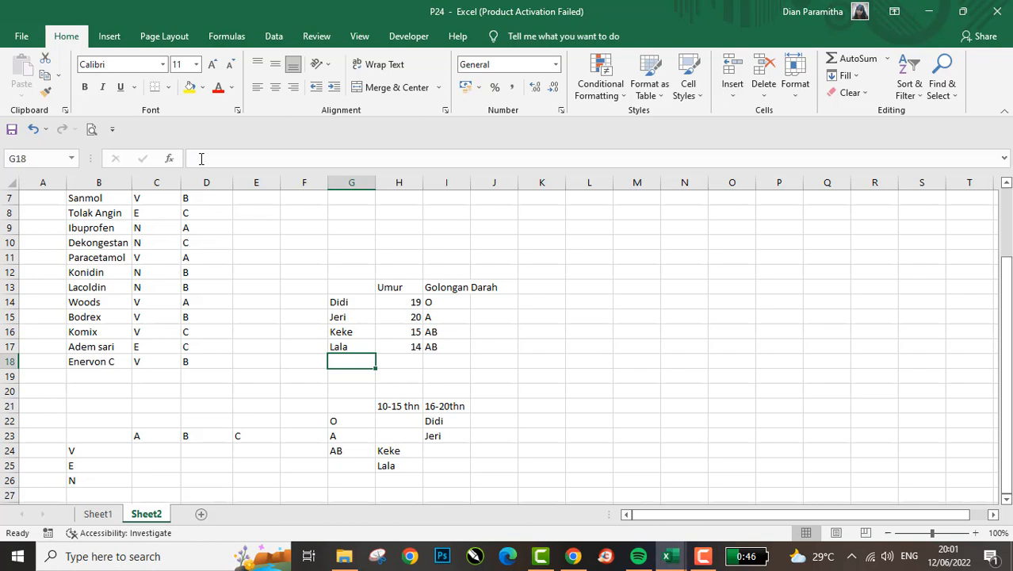
{"action": "type", "text": "Bobo"}
{"action": "key", "text": "Return"}
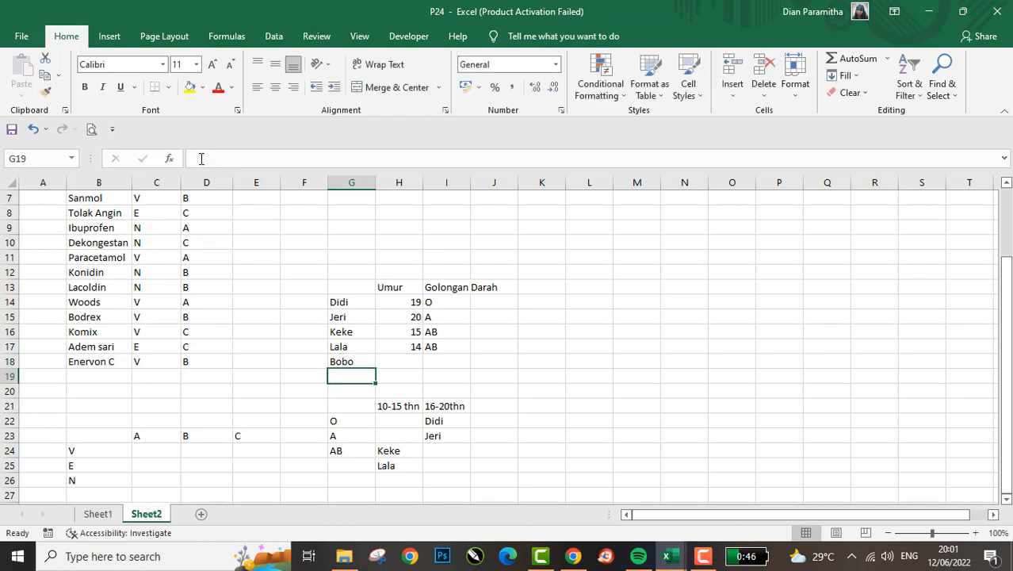
- Enter age 17 in H18 and blood type O in I18 for the fifth person
{"action": "key", "text": "Right"}
{"action": "key", "text": "Up"}
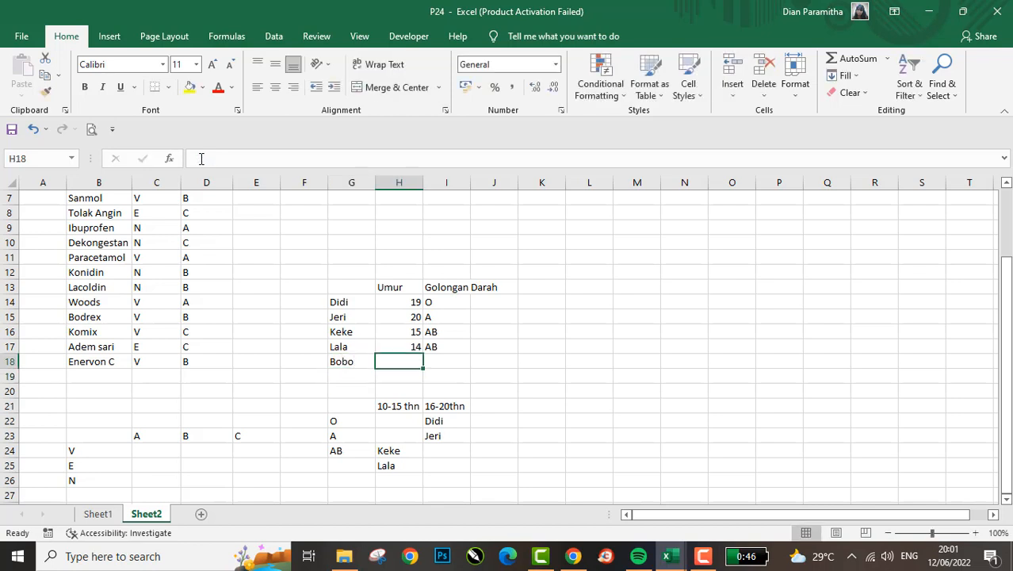
{"action": "type", "text": "17"}
{"action": "key", "text": "Tab"}
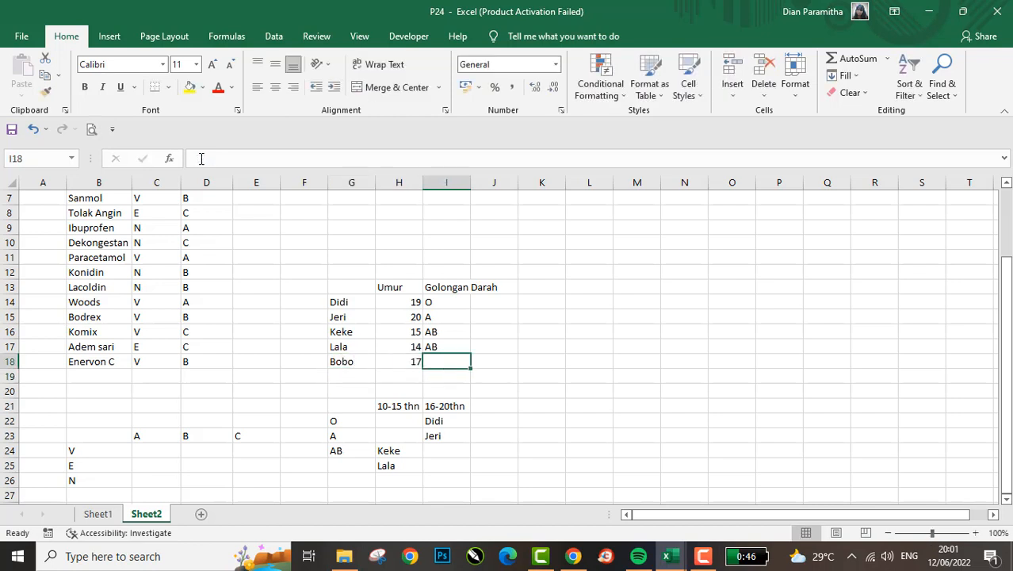
{"action": "type", "text": "O"}
{"action": "key", "text": "Return"}
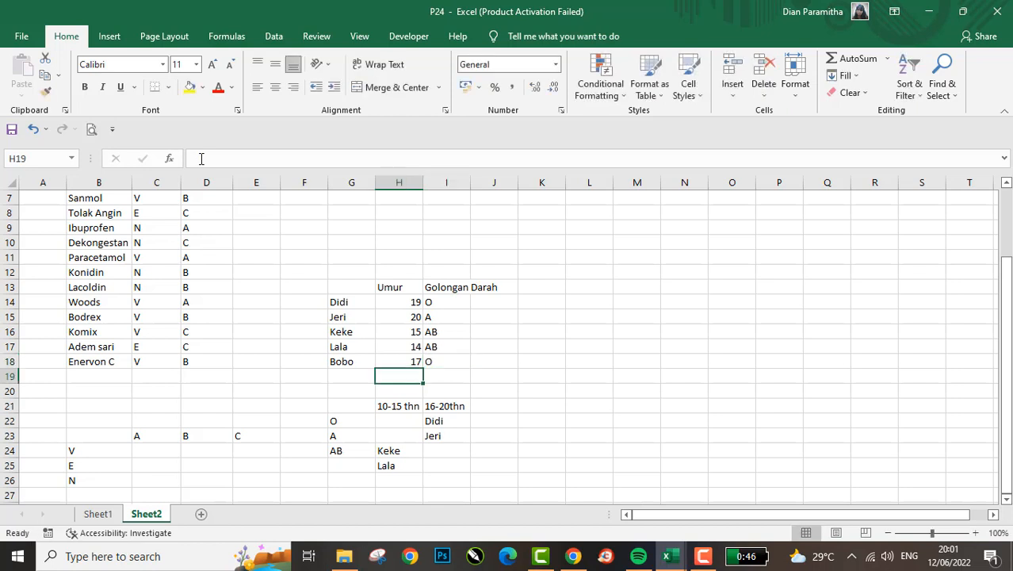
- Move the matrix block G23:I25 down one row to start at G24, leaving a second row for type O
{"action": "key", "text": "Down"}
{"action": "key", "text": "Down"}
{"action": "key", "text": "Down"}
{"action": "key", "text": "Down"}
{"action": "key", "text": "Left"}
{"action": "key", "text": "shift+Down"}
{"action": "key", "text": "shift+Right"}
{"action": "key", "text": "shift+Right"}
{"action": "key", "text": "shift+Down"}
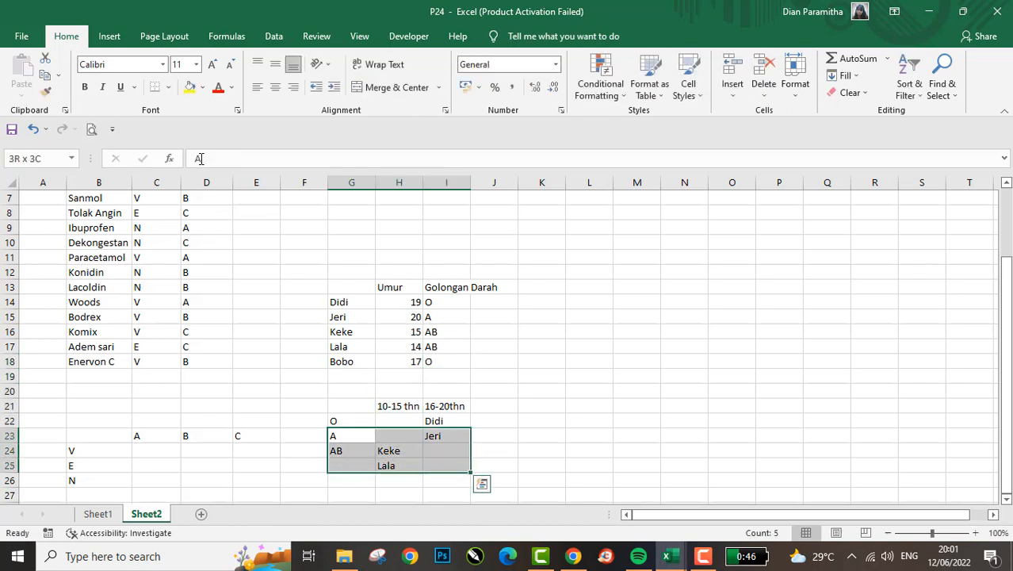
{"action": "key", "text": "ctrl+x"}
{"action": "key", "text": "Down"}
{"action": "key", "text": "ctrl+v"}
- Enter the fifth person's first name in I23, below the existing type O entry in the 16-20thn column
{"action": "key", "text": "Up"}
{"action": "key", "text": "Right"}
{"action": "key", "text": "Right"}
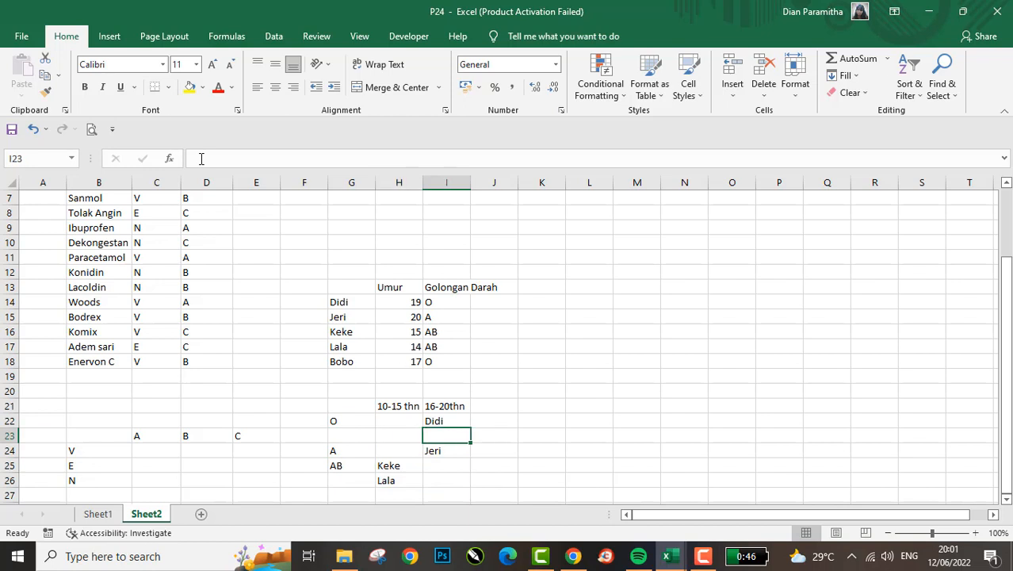
{"action": "type", "text": "Bobo"}
{"action": "key", "text": "Return"}
- Review the finished matrix, checking each placed name against its age range column and blood type row
{"action": "key", "text": "Left"}
{"action": "key", "text": "Up"}
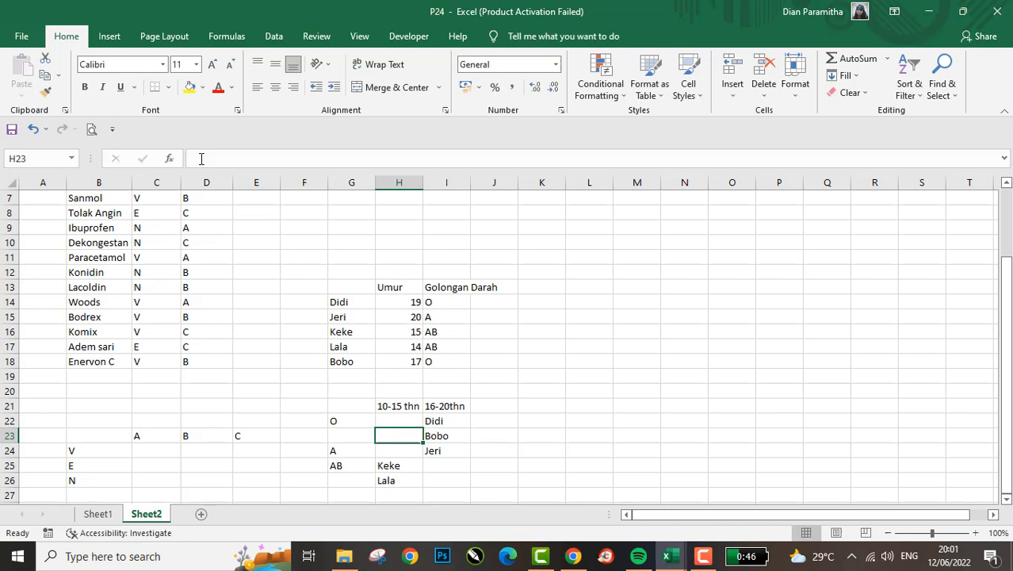
{"action": "key", "text": "Left"}
{"action": "key", "text": "Up"}
{"action": "key", "text": "Up"}
{"action": "key", "text": "Right"}
{"action": "key", "text": "Down"}
{"action": "key", "text": "Down"}
{"action": "key", "text": "Down"}
{"action": "key", "text": "Down"}
{"action": "key", "text": "Down"}
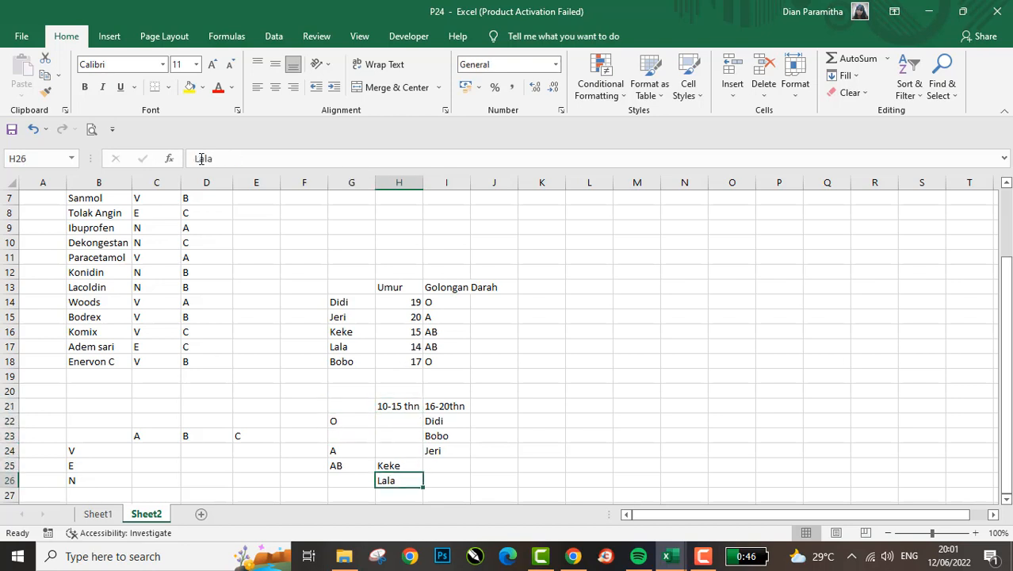
{"action": "key", "text": "Left"}
{"action": "key", "text": "Up"}
{"action": "key", "text": "Up"}
{"action": "key", "text": "Up"}
{"action": "key", "text": "Up"}
{"action": "key", "text": "Down"}
{"action": "key", "text": "Down"}
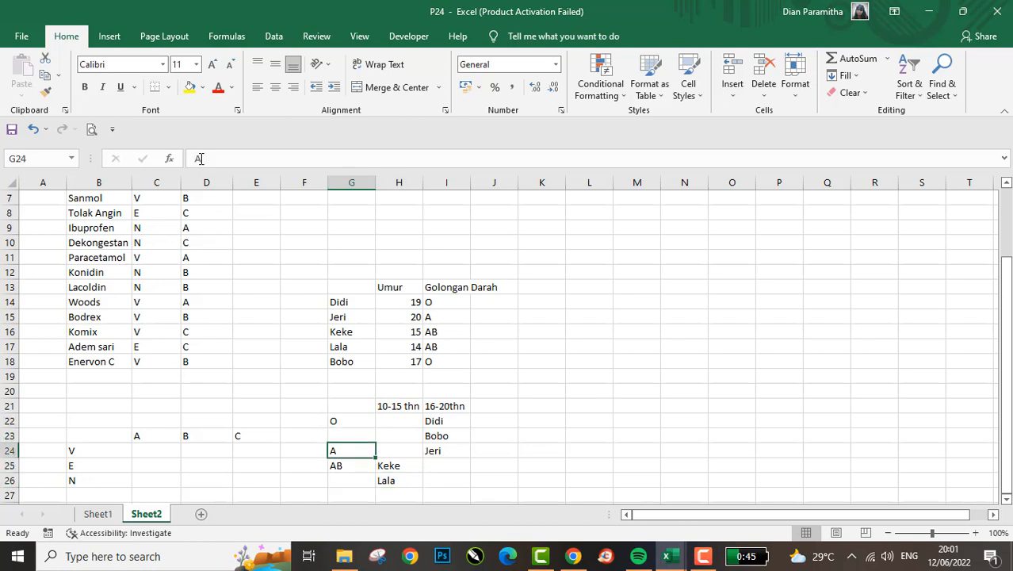
{"action": "key", "text": "Down"}
{"action": "key", "text": "Down"}
{"action": "key", "text": "Right"}
{"action": "key", "text": "Up"}
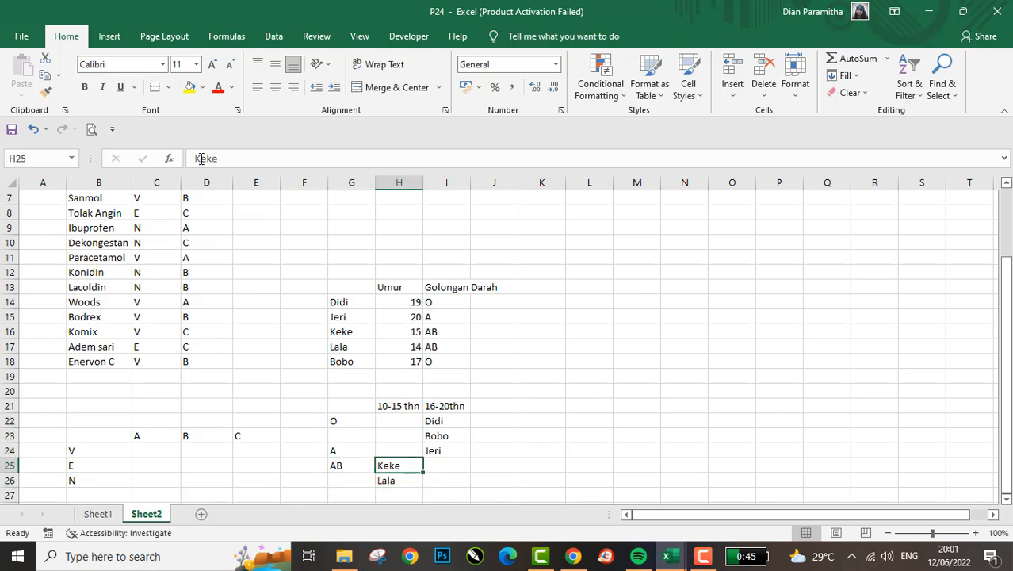
{"action": "key", "text": "Up"}
{"action": "key", "text": "Up"}
{"action": "key", "text": "Up"}
{"action": "key", "text": "Up"}
{"action": "key", "text": "Right"}
{"action": "key", "text": "Down"}
{"action": "key", "text": "Down"}
{"action": "key", "text": "Down"}
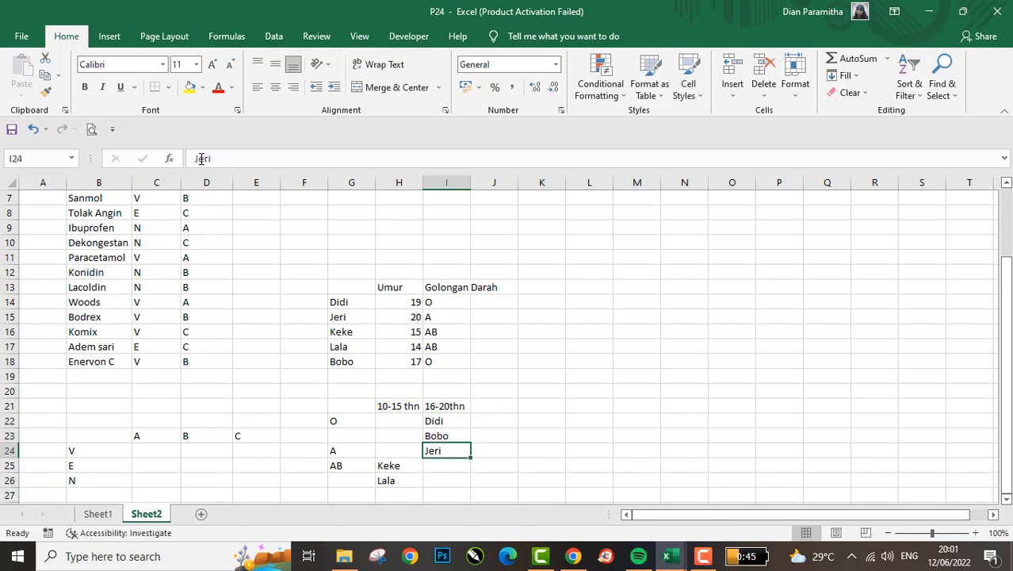
- Compare the Umur and Golongan Darah columns of the sample list with the age ranges and blood types of its matrix
{"action": "key", "text": "Up"}
{"action": "key", "text": "Up"}
{"action": "key", "text": "Up"}
{"action": "key", "text": "Up"}
{"action": "key", "text": "Up"}
{"action": "key", "text": "Up"}
{"action": "key", "text": "Up"}
{"action": "key", "text": "Up"}
{"action": "key", "text": "Up"}
{"action": "key", "text": "Up"}
{"action": "key", "text": "Up"}
{"action": "key", "text": "Up"}
{"action": "key", "text": "Up"}
{"action": "key", "text": "Left"}
{"action": "key", "text": "Down"}
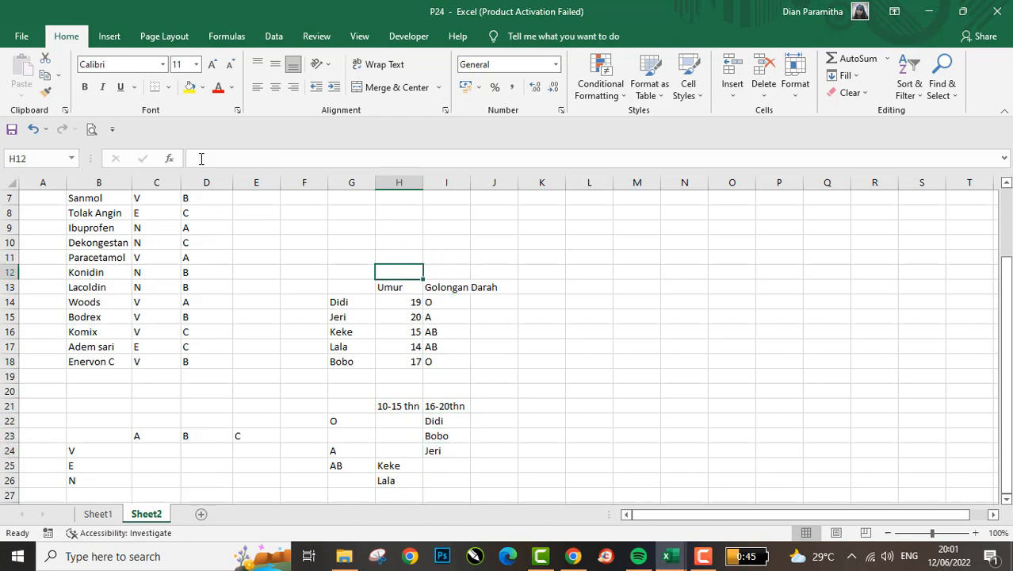
{"action": "key", "text": "Down"}
{"action": "key", "text": "Down"}
{"action": "key", "text": "Down"}
{"action": "key", "text": "Up"}
{"action": "key", "text": "Up"}
{"action": "key", "text": "Right"}
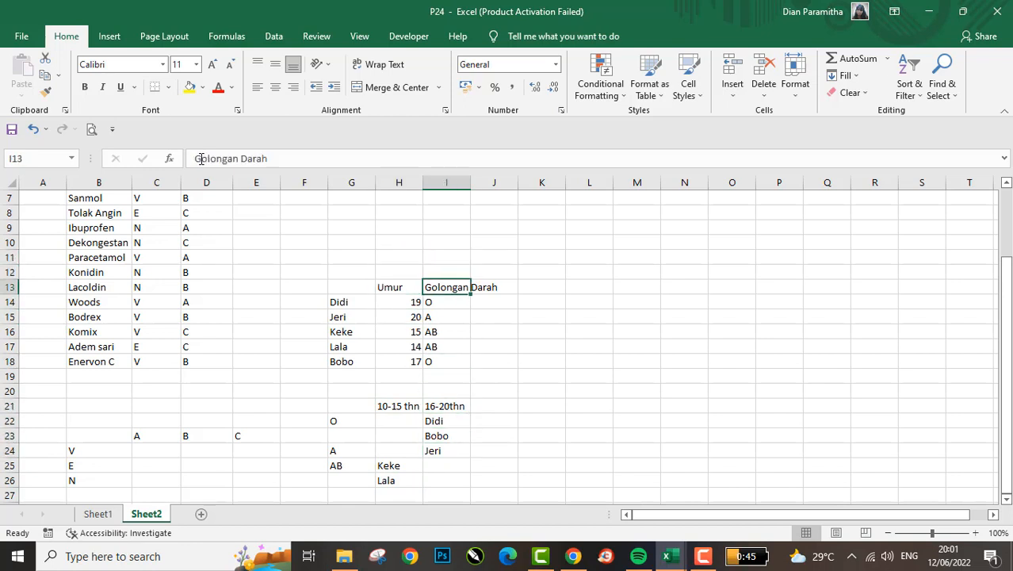
{"action": "key", "text": "Down"}
{"action": "key", "text": "Down"}
{"action": "key", "text": "Down"}
{"action": "key", "text": "Down"}
{"action": "key", "text": "Down"}
{"action": "key", "text": "Down"}
{"action": "key", "text": "Down"}
{"action": "key", "text": "Down"}
{"action": "key", "text": "Left"}
{"action": "key", "text": "Left"}
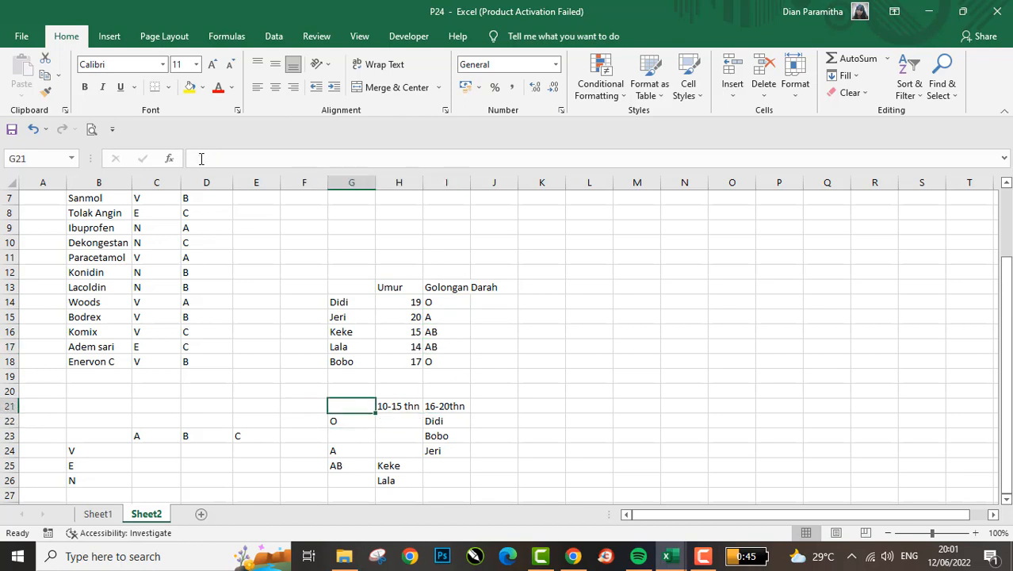
{"action": "key", "text": "shift+Down"}
{"action": "key", "text": "shift+Down"}
{"action": "key", "text": "shift+Right"}
{"action": "key", "text": "shift+Right"}
{"action": "key", "text": "shift+Down"}
{"action": "key", "text": "shift+Down"}
{"action": "key", "text": "shift+Down"}
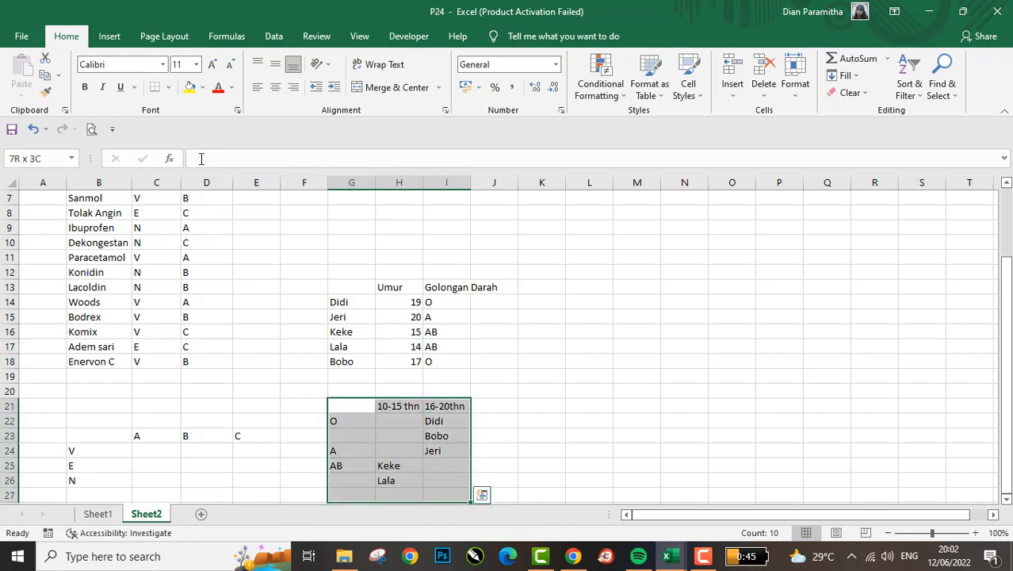
- Clear the sample list and its matrix from the range G11:J27
{"action": "key", "text": "Down"}
{"action": "key", "text": "Down"}
{"action": "key", "text": "Down"}
{"action": "key", "text": "Down"}
{"action": "key", "text": "Down"}
{"action": "key", "text": "Down"}
{"action": "key", "text": "shift+Up"}
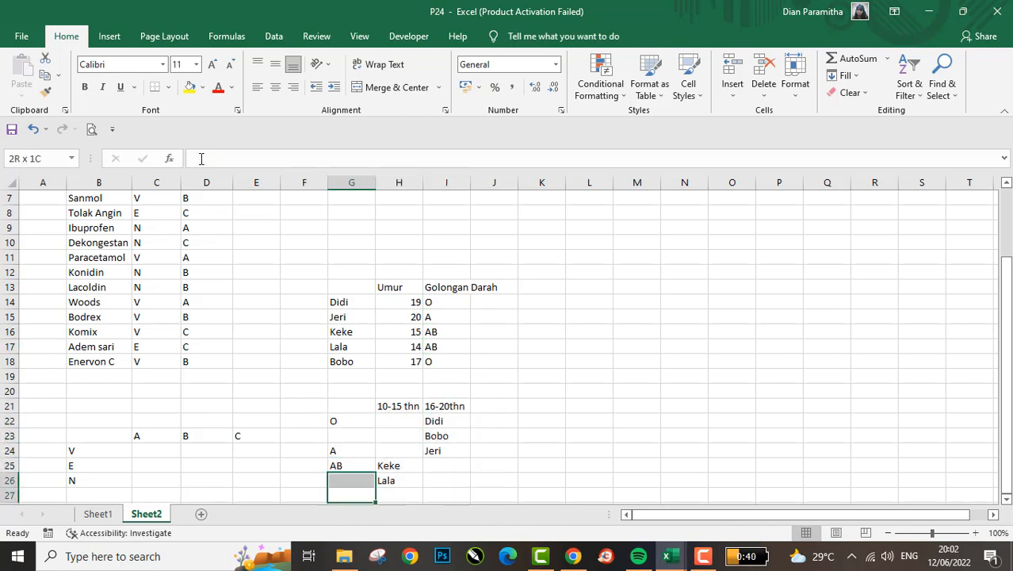
{"action": "key", "text": "shift+Up"}
{"action": "key", "text": "shift+Up"}
{"action": "key", "text": "shift+Up"}
{"action": "key", "text": "shift+Up"}
{"action": "key", "text": "shift+Up"}
{"action": "key", "text": "shift+Up"}
{"action": "key", "text": "shift+Up"}
{"action": "key", "text": "shift+Up"}
{"action": "key", "text": "shift+Up"}
{"action": "key", "text": "shift+Up"}
{"action": "key", "text": "shift+Up"}
{"action": "key", "text": "shift+Up"}
{"action": "key", "text": "shift+Up"}
{"action": "key", "text": "shift+Up"}
{"action": "key", "text": "shift+Up"}
{"action": "key", "text": "shift+Right"}
{"action": "key", "text": "shift+Right"}
{"action": "key", "text": "shift+Right"}
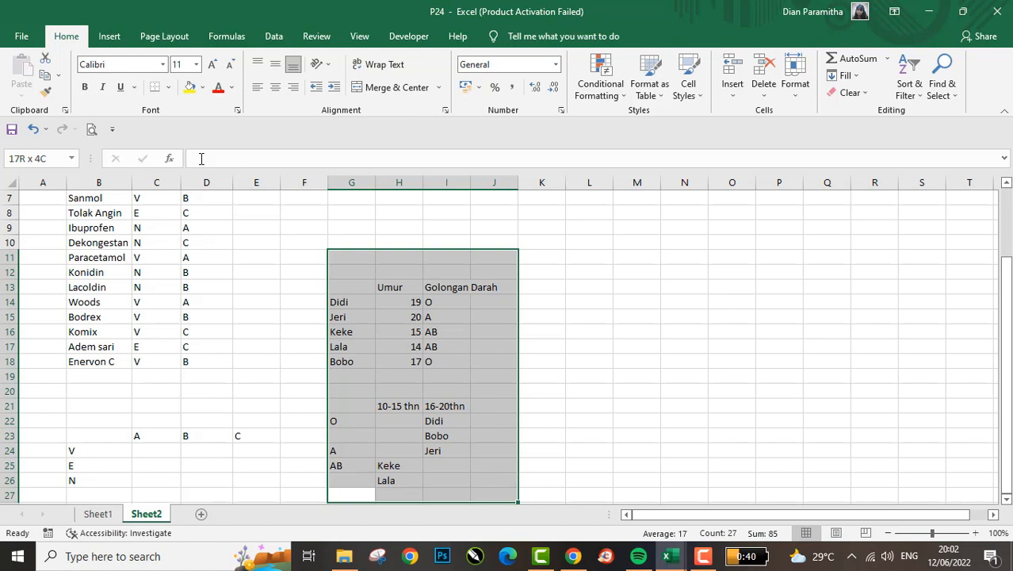
{"action": "key", "text": "Delete"}
- Examine the medicine list against the empty cross table with rows V, E, N and columns A, B, C
{"action": "key", "text": "Left"}
{"action": "key", "text": "Left"}
{"action": "key", "text": "Up"}
{"action": "key", "text": "Up"}
{"action": "key", "text": "Left"}
{"action": "key", "text": "Up"}
{"action": "key", "text": "Up"}
{"action": "key", "text": "Up"}
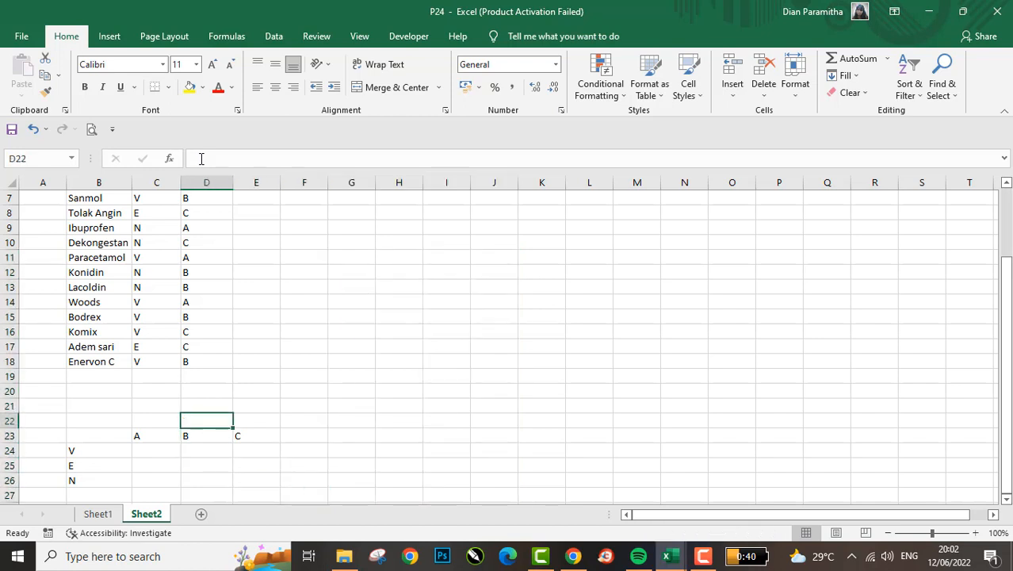
{"action": "key", "text": "Up"}
{"action": "key", "text": "Up"}
{"action": "key", "text": "Up"}
{"action": "key", "text": "Up"}
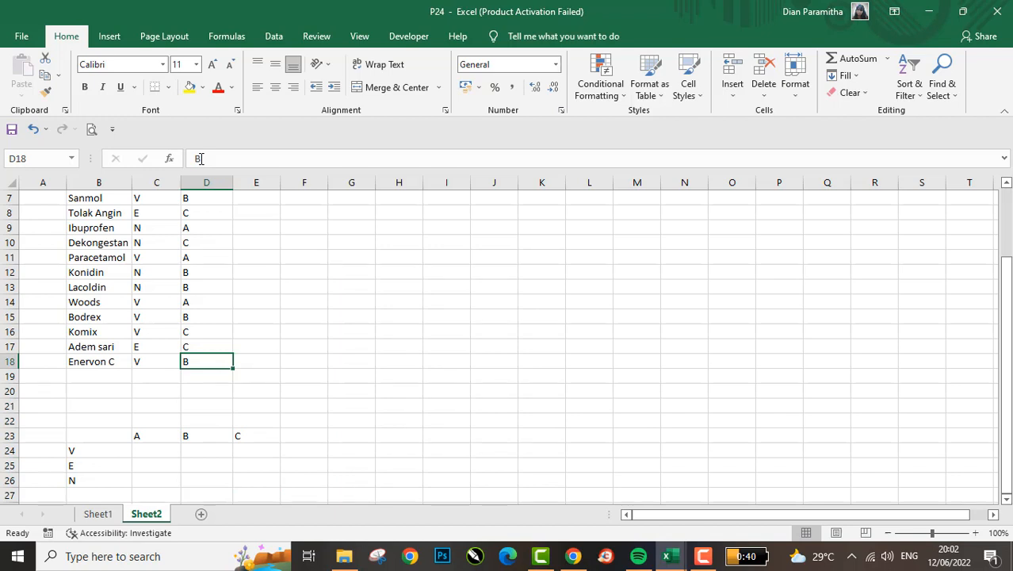
{"action": "key", "text": "Up"}
{"action": "key", "text": "Left"}
{"action": "key", "text": "Left"}
{"action": "key", "text": "Left"}
{"action": "key", "text": "Right"}
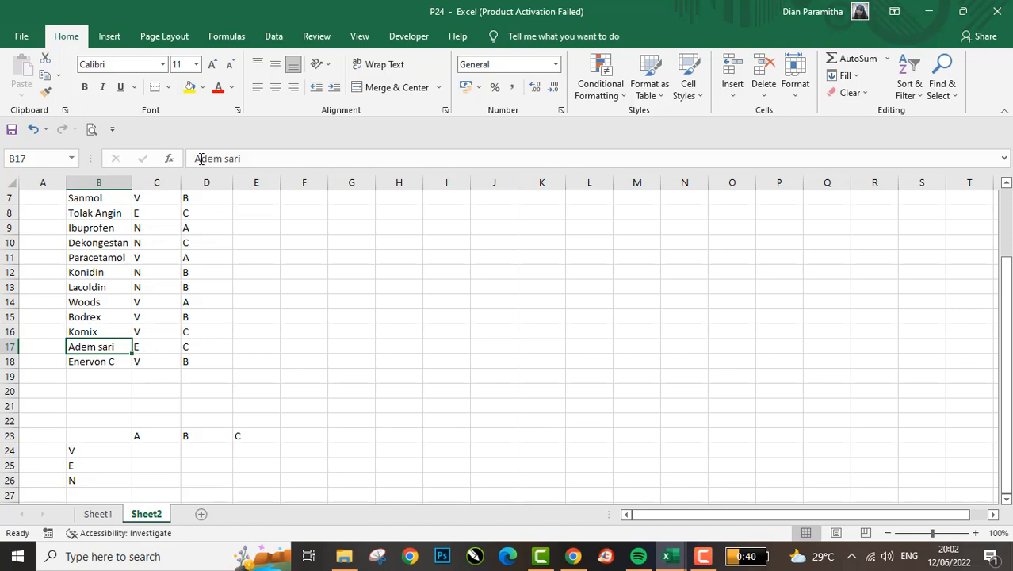
{"action": "key", "text": "Down"}
{"action": "key", "text": "Down"}
{"action": "key", "text": "Down"}
{"action": "key", "text": "Down"}
{"action": "key", "text": "Down"}
{"action": "key", "text": "Right"}
{"action": "key", "text": "Down"}
{"action": "key", "text": "Down"}
{"action": "key", "text": "Down"}
{"action": "key", "text": "Down"}
{"action": "key", "text": "Down"}
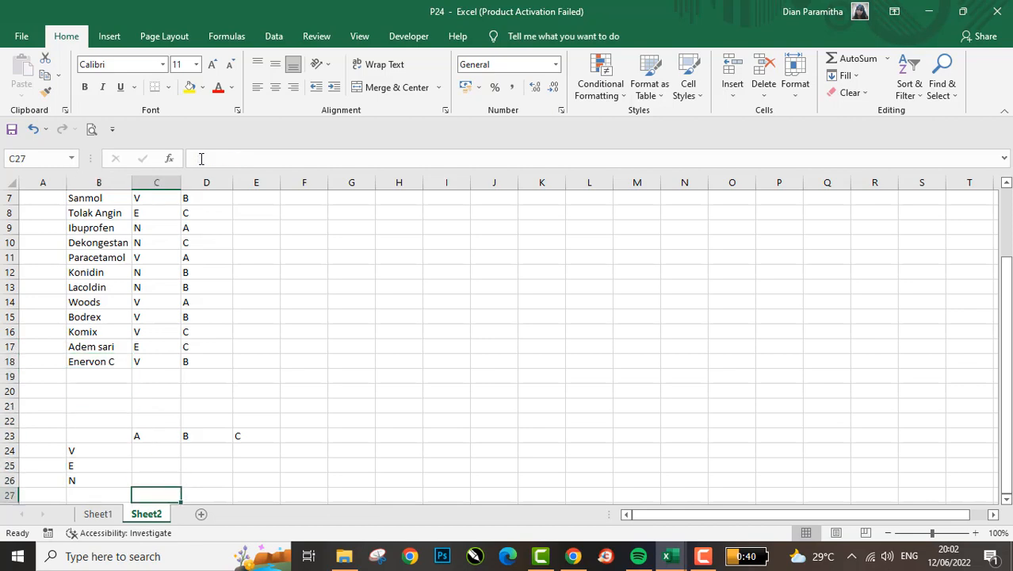
{"action": "key", "text": "Right"}
{"action": "key", "text": "Up"}
{"action": "key", "text": "Up"}
{"action": "key", "text": "Right"}
- Undo the clearing of the sample list and its matrix
{"action": "key", "text": "ctrl+z"}
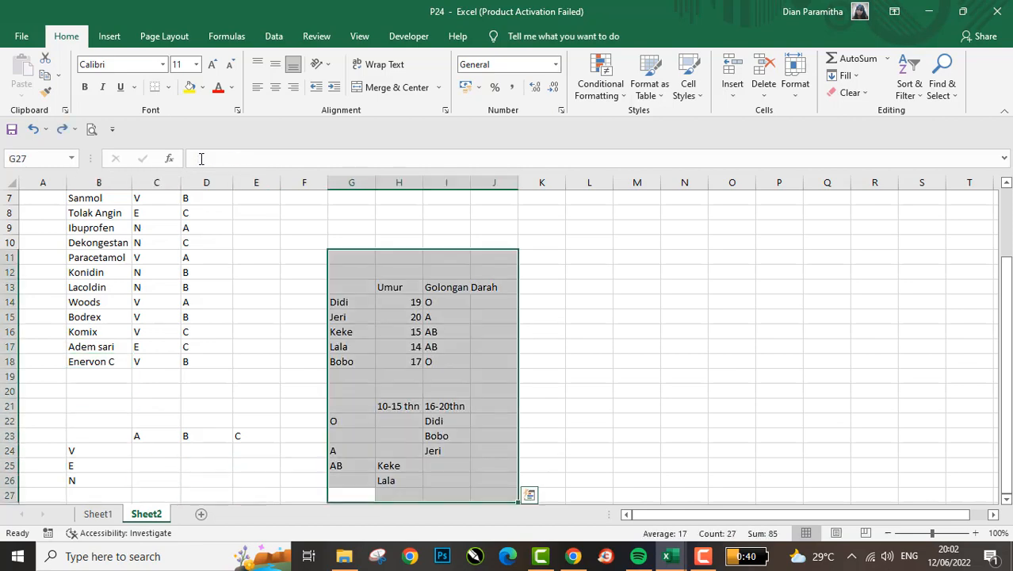
{"action": "key", "text": "Down"}
{"action": "key", "text": "Down"}
{"action": "key", "text": "Up"}
{"action": "key", "text": "Up"}
{"action": "key", "text": "Up"}
{"action": "key", "text": "Up"}
{"action": "key", "text": "Up"}
{"action": "key", "text": "Up"}
{"action": "key", "text": "Up"}
{"action": "key", "text": "Up"}
{"action": "key", "text": "Up"}
{"action": "key", "text": "Up"}
{"action": "key", "text": "Up"}
{"action": "key", "text": "Up"}
{"action": "key", "text": "Up"}
{"action": "key", "text": "Up"}
{"action": "key", "text": "Up"}
{"action": "key", "text": "Up"}
{"action": "key", "text": "Up"}
{"action": "key", "text": "Up"}
{"action": "key", "text": "Up"}
{"action": "key", "text": "Up"}
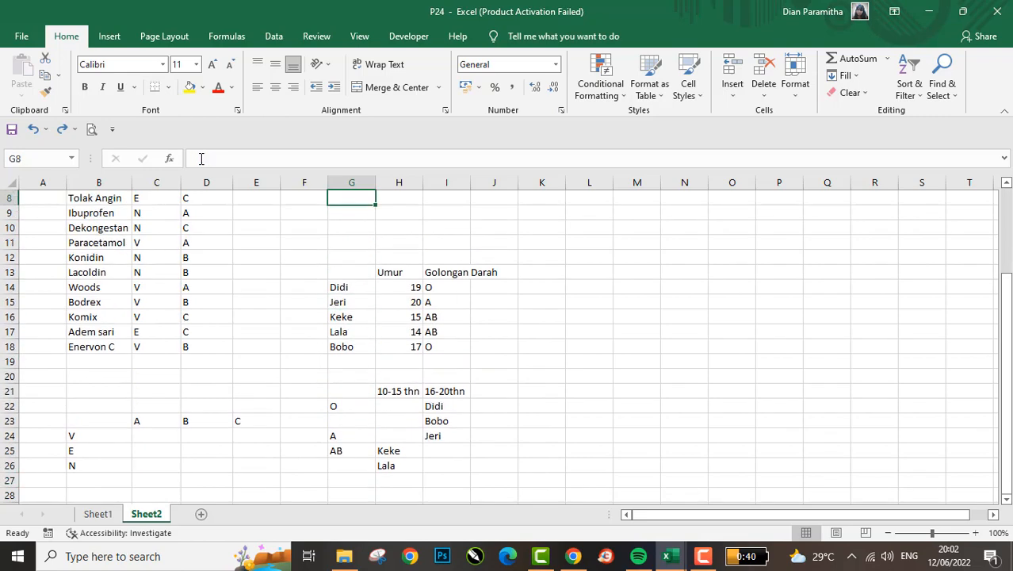
- Examine the Nama Obat, Golongan and Kelompok headers of the medicine list and its first entry
{"action": "key", "text": "Right"}
{"action": "key", "text": "Right"}
{"action": "key", "text": "Left"}
{"action": "key", "text": "Left"}
{"action": "key", "text": "Up"}
{"action": "key", "text": "Up"}
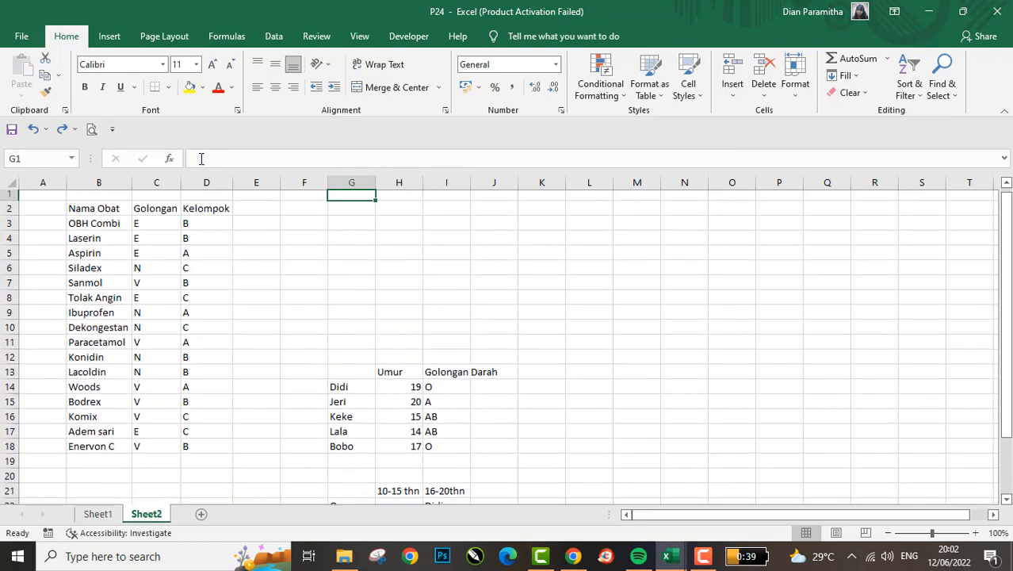
{"action": "key", "text": "Left"}
{"action": "key", "text": "Left"}
{"action": "key", "text": "Left"}
{"action": "key", "text": "Left"}
{"action": "key", "text": "Left"}
{"action": "key", "text": "Down"}
{"action": "key", "text": "Right"}
{"action": "key", "text": "Left"}
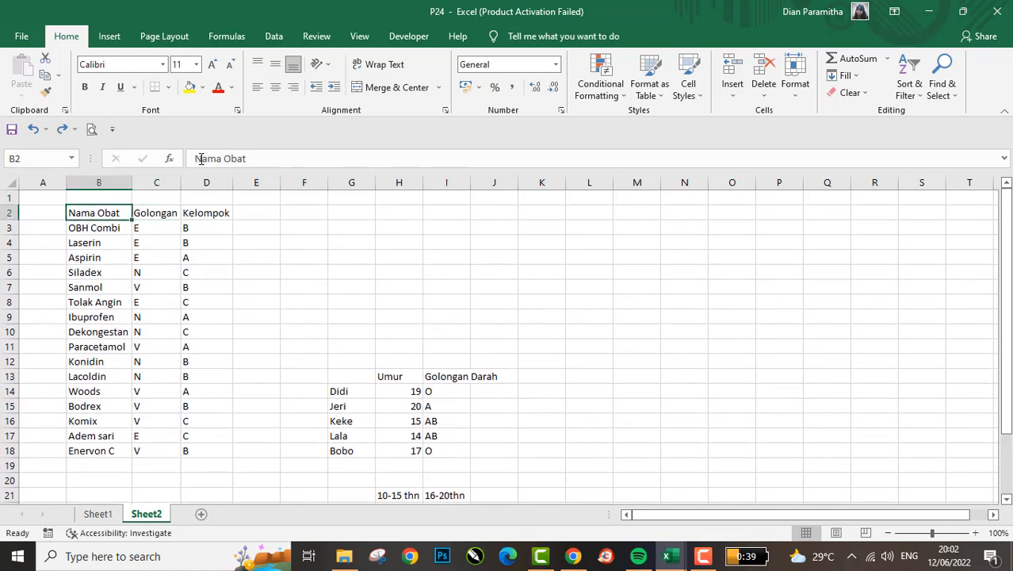
{"action": "key", "text": "Down"}
{"action": "key", "text": "Right"}
{"action": "key", "text": "Left"}
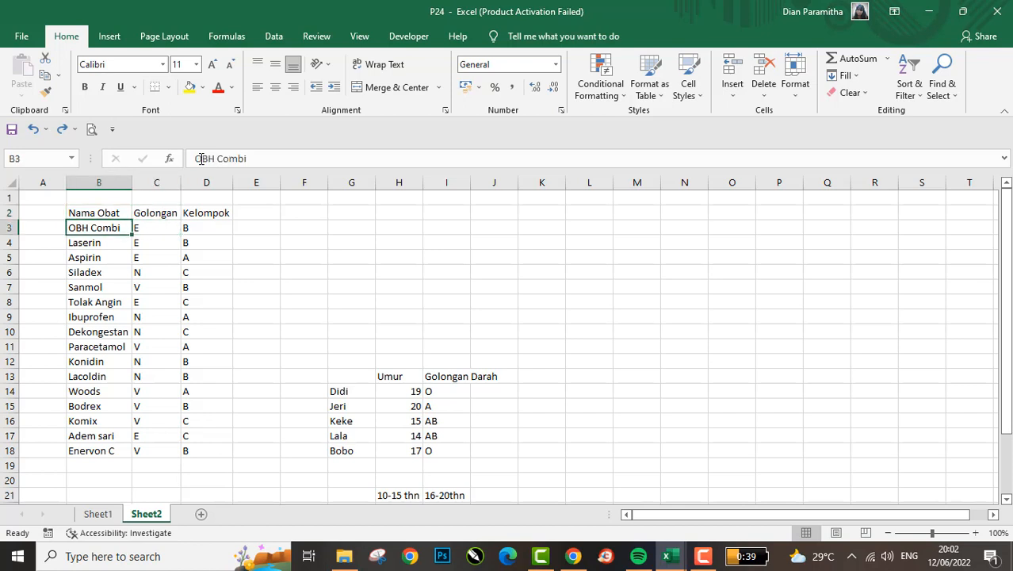
{"action": "key", "text": "Up"}
{"action": "key", "text": "Right"}
{"action": "key", "text": "Right"}
{"action": "key", "text": "Left"}
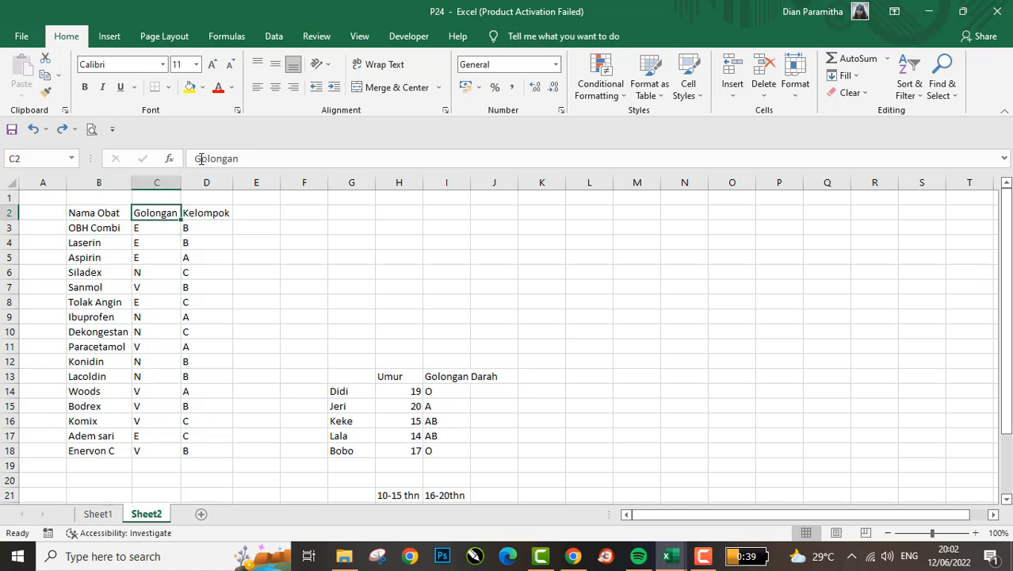
- Enter VEN in C1 above the Golongan header and ABC in D1 above the Kelompok header
{"action": "key", "text": "Up"}
{"action": "type", "text": "C"}
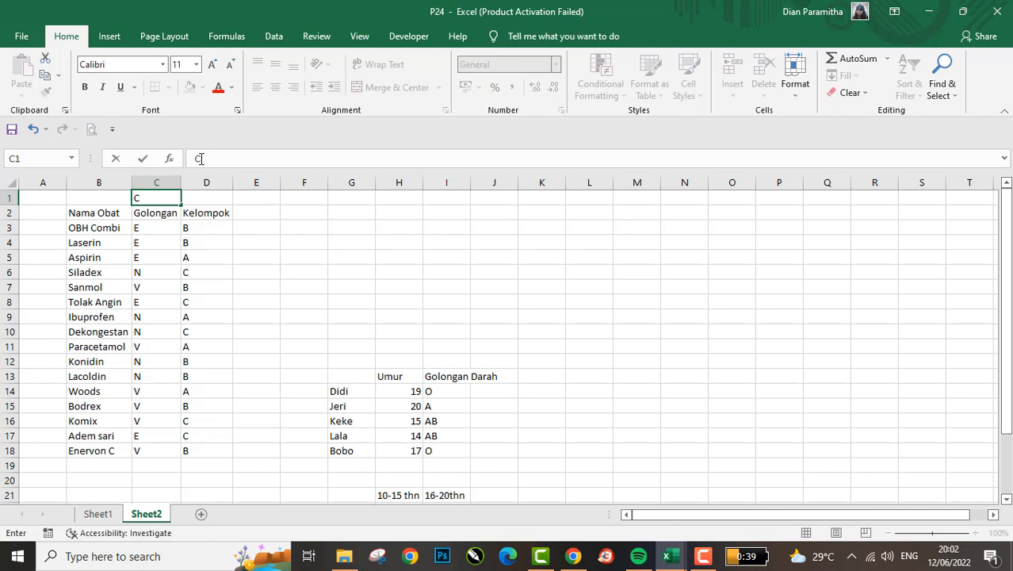
{"action": "key", "text": "BackSpace"}
{"action": "type", "text": "VEN"}
{"action": "key", "text": "Tab"}
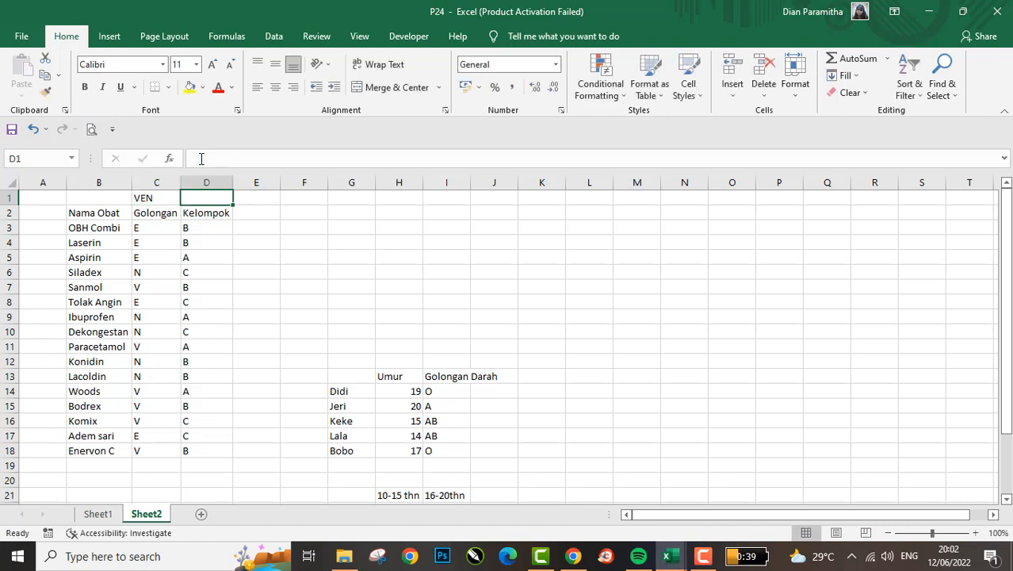
{"action": "type", "text": "ABC"}
{"action": "key", "text": "Return"}
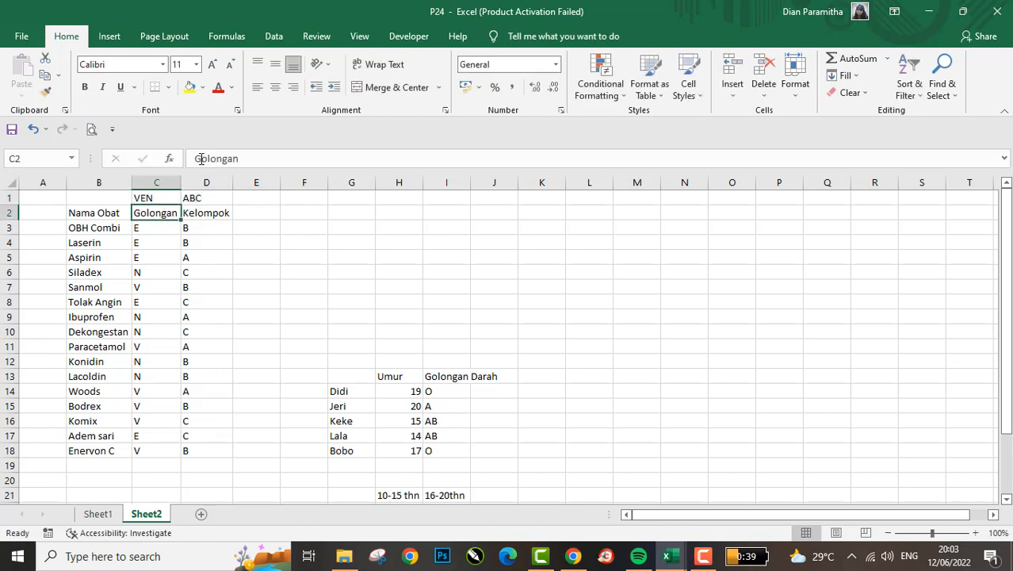
- Highlight the Golongan and Kelompok columns from their headers down to the last medicine
{"action": "key", "text": "Right"}
{"action": "key", "text": "Right"}
{"action": "key", "text": "Down"}
{"action": "key", "text": "Left"}
{"action": "key", "text": "Left"}
{"action": "key", "text": "Up"}
{"action": "key", "text": "shift+Right"}
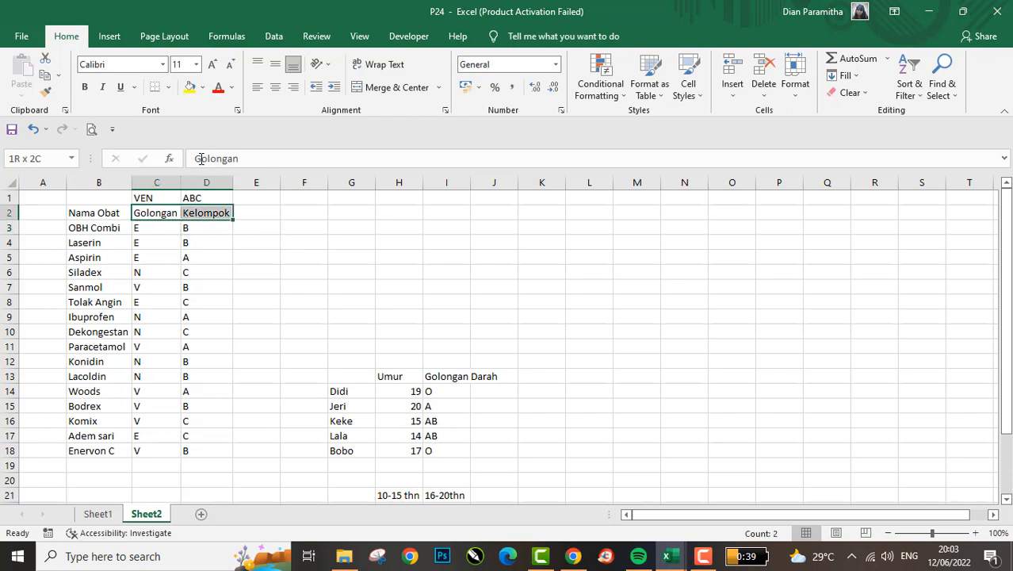
{"action": "key", "text": "ctrl+shift+Down"}
- Clear the sample list of names, ages and blood types from G13:I18
{"action": "key", "text": "Right"}
{"action": "key", "text": "Right"}
{"action": "key", "text": "Right"}
{"action": "key", "text": "Right"}
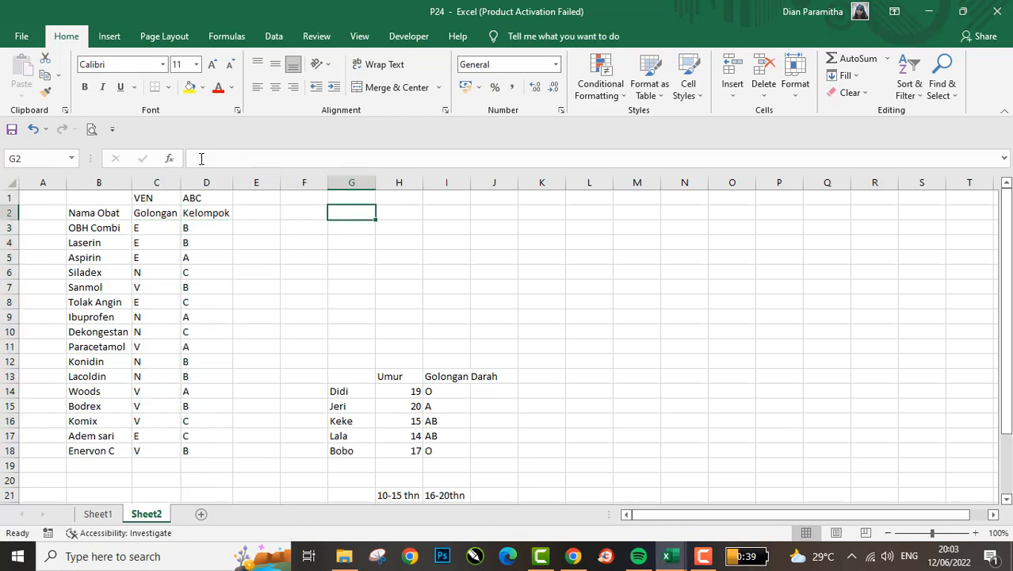
{"action": "key", "text": "Down"}
{"action": "key", "text": "ctrl+Down"}
{"action": "key", "text": "Up"}
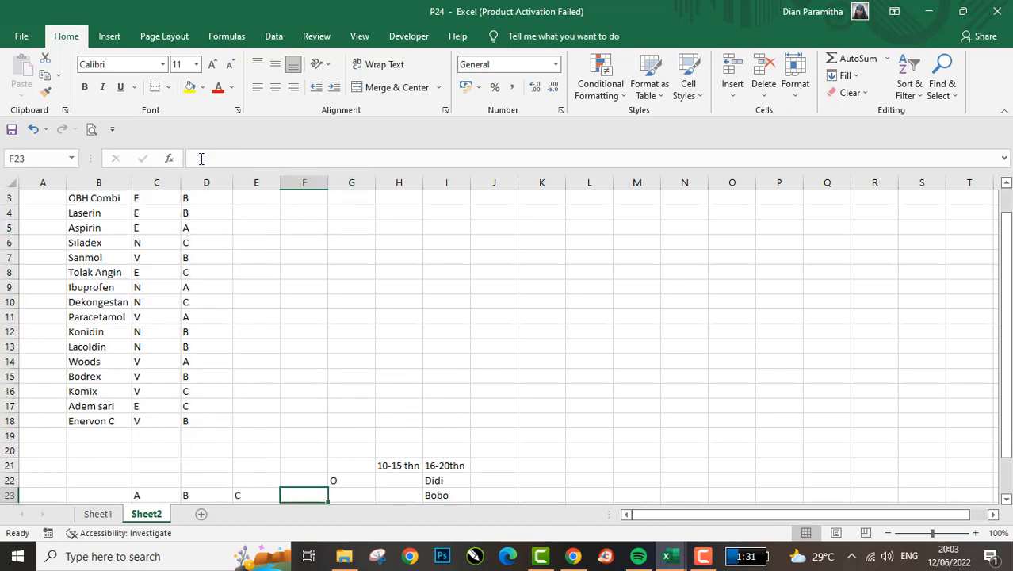
{"action": "key", "text": "Down"}
{"action": "key", "text": "Right"}
{"action": "key", "text": "Right"}
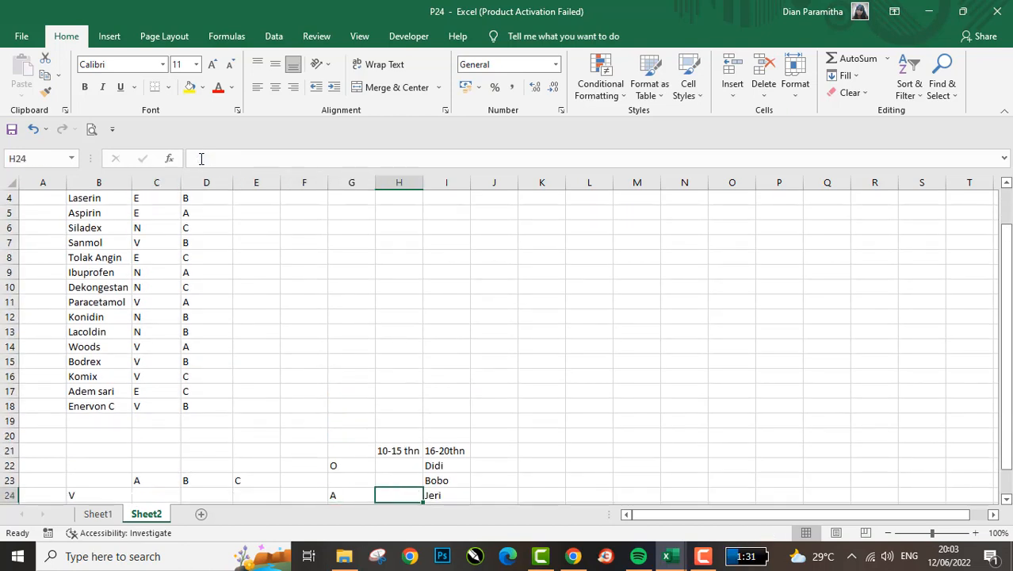
{"action": "key", "text": "Down"}
{"action": "key", "text": "Down"}
{"action": "key", "text": "Left"}
{"action": "key", "text": "Up"}
{"action": "key", "text": "Up"}
{"action": "key", "text": "Up"}
{"action": "key", "text": "Up"}
{"action": "key", "text": "Up"}
{"action": "key", "text": "shift+Right"}
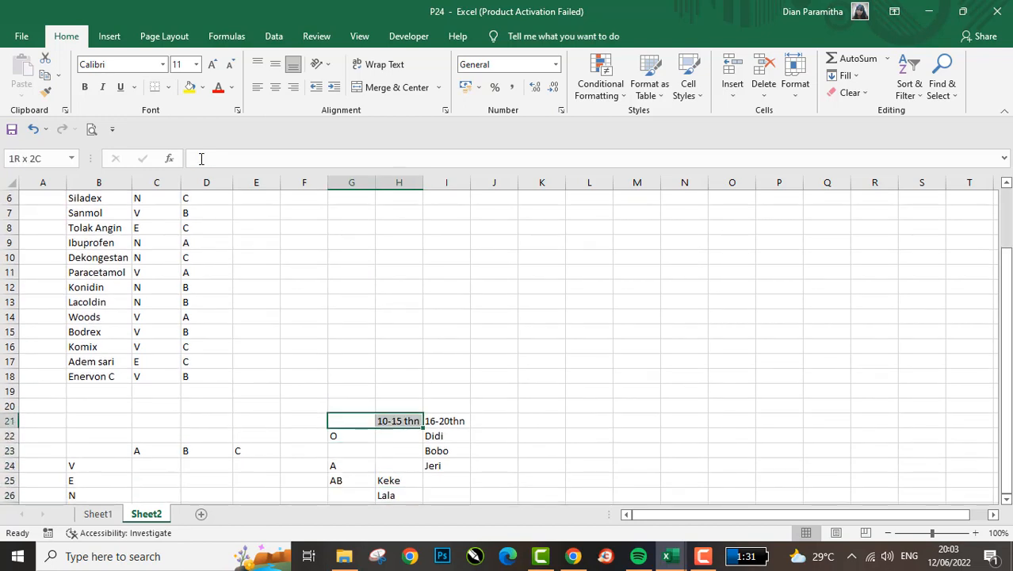
{"action": "key", "text": "shift+Right"}
{"action": "key", "text": "shift+Down"}
{"action": "key", "text": "shift+Right"}
{"action": "key", "text": "shift+Down"}
{"action": "key", "text": "shift+Down"}
{"action": "key", "text": "shift+Right"}
{"action": "key", "text": "shift+Right"}
{"action": "key", "text": "shift+Down"}
{"action": "key", "text": "shift+Down"}
{"action": "key", "text": "shift+Down"}
- Clear the sample cross table of age ranges and blood types in the range G20:K37
{"action": "key", "text": "shift+Down"}
{"action": "key", "text": "Up"}
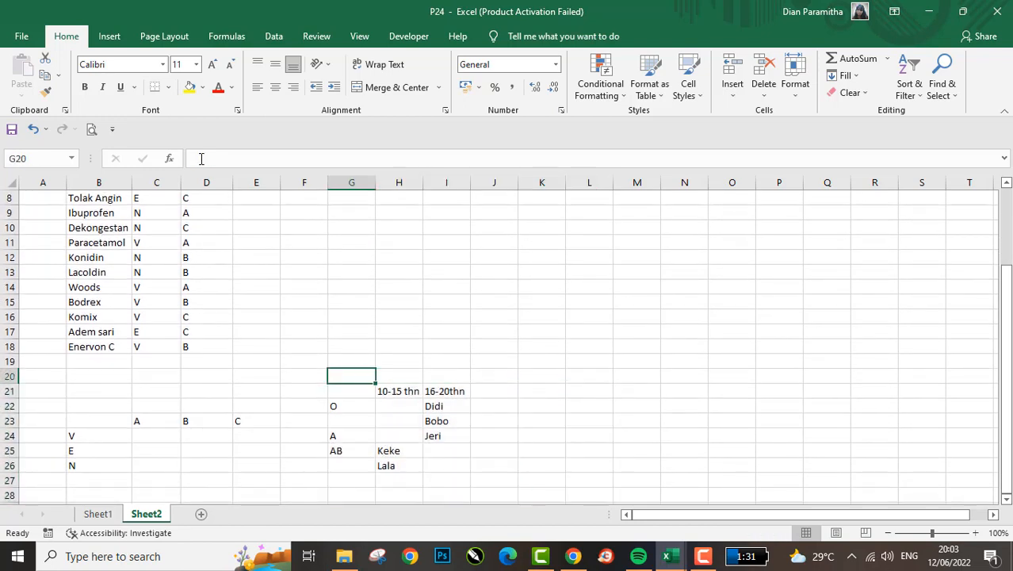
{"action": "key", "text": "shift+Right"}
{"action": "key", "text": "shift+Down"}
{"action": "key", "text": "shift+Right"}
{"action": "key", "text": "shift+Down"}
{"action": "key", "text": "shift+Right"}
{"action": "key", "text": "shift+Down"}
{"action": "key", "text": "shift+Down"}
{"action": "key", "text": "shift+Down"}
{"action": "key", "text": "shift+Down"}
{"action": "key", "text": "shift+Right"}
{"action": "key", "text": "shift+Down"}
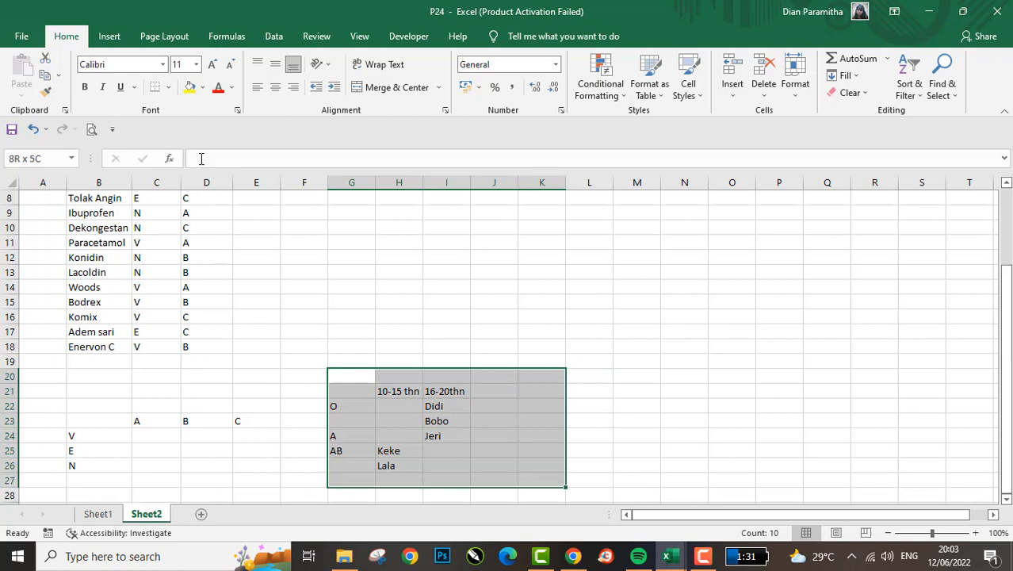
{"action": "key", "text": "shift+Down"}
{"action": "key", "text": "shift+Down"}
{"action": "key", "text": "shift+Down"}
{"action": "key", "text": "shift+Down"}
{"action": "key", "text": "shift+Down"}
{"action": "key", "text": "shift+Down"}
{"action": "key", "text": "shift+Down"}
{"action": "key", "text": "shift+Down"}
{"action": "key", "text": "shift+Down"}
{"action": "key", "text": "shift+Down"}
{"action": "key", "text": "shift+Down"}
{"action": "key", "text": "shift+Up"}
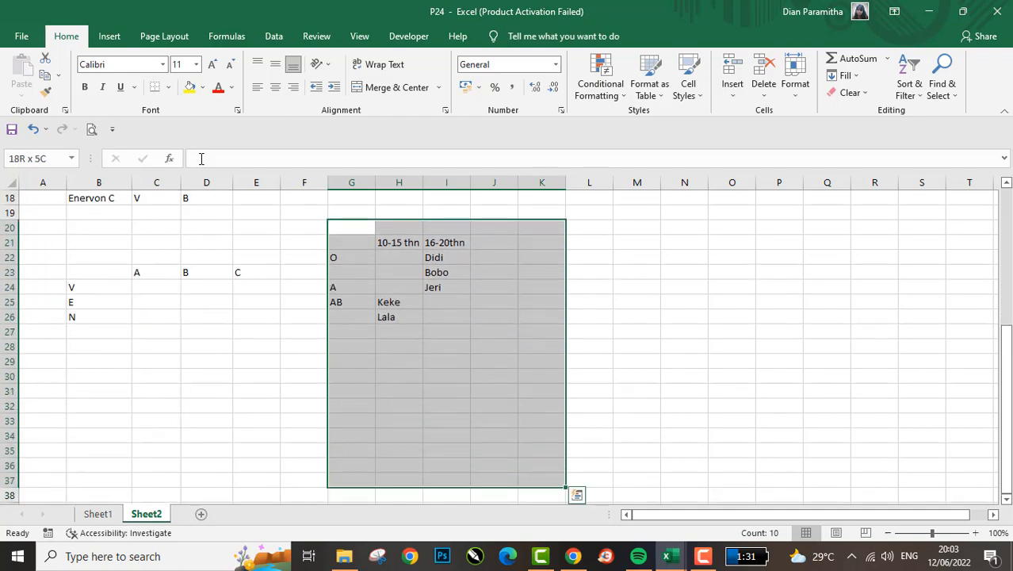
{"action": "key", "text": "ctrl+c"}
{"action": "key", "text": "Delete"}
{"action": "key", "text": "Down"}
{"action": "key", "text": "Up"}
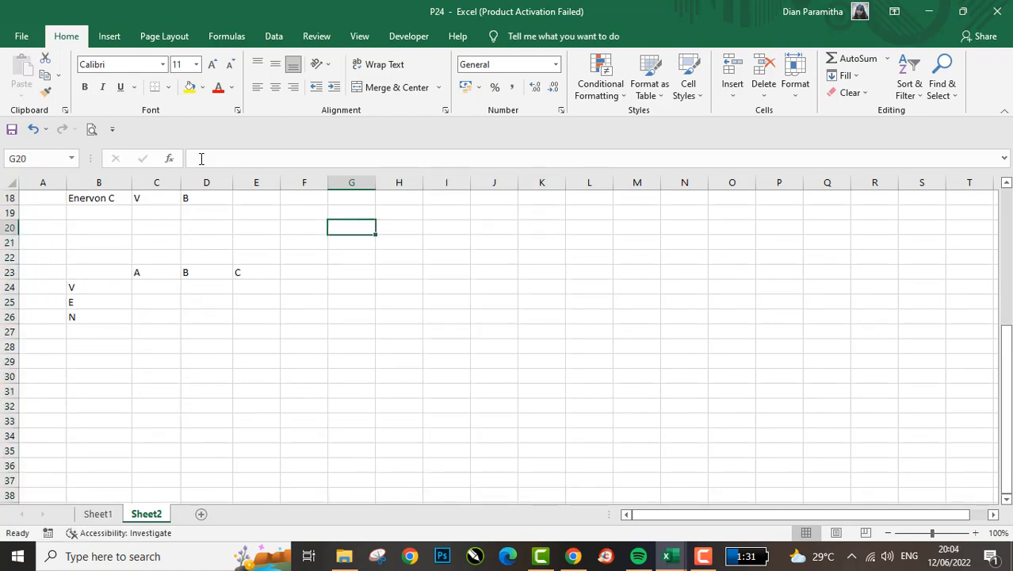
- Examine the Golongan and Kelompok codes of OBH Combi and Laserin in the medicine list
{"action": "key", "text": "ctrl+Up"}
{"action": "key", "text": "Left"}
{"action": "key", "text": "Left"}
{"action": "key", "text": "Left"}
{"action": "key", "text": "Left"}
{"action": "key", "text": "Down"}
{"action": "key", "text": "Down"}
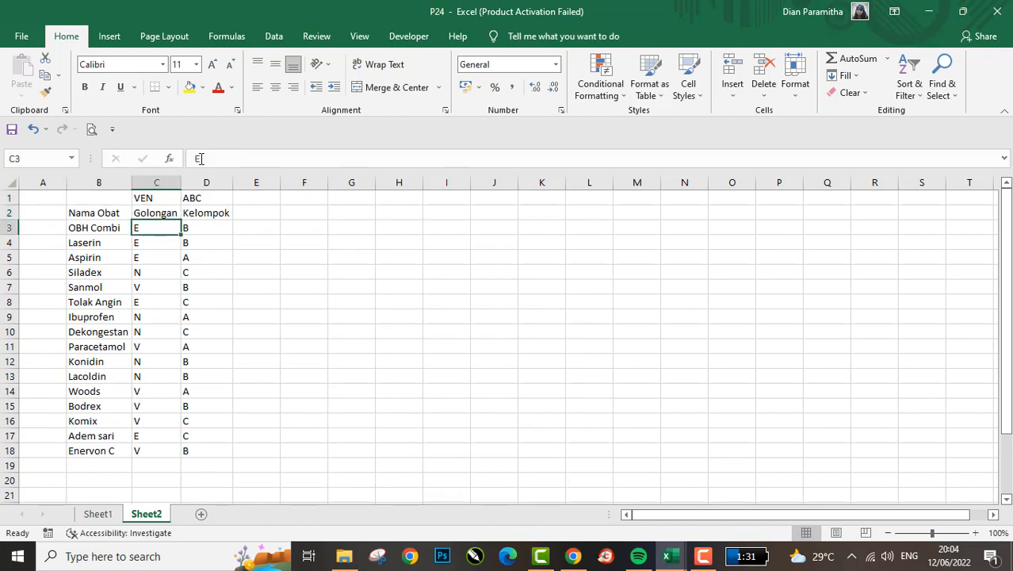
{"action": "key", "text": "shift+Right"}
{"action": "key", "text": "Down"}
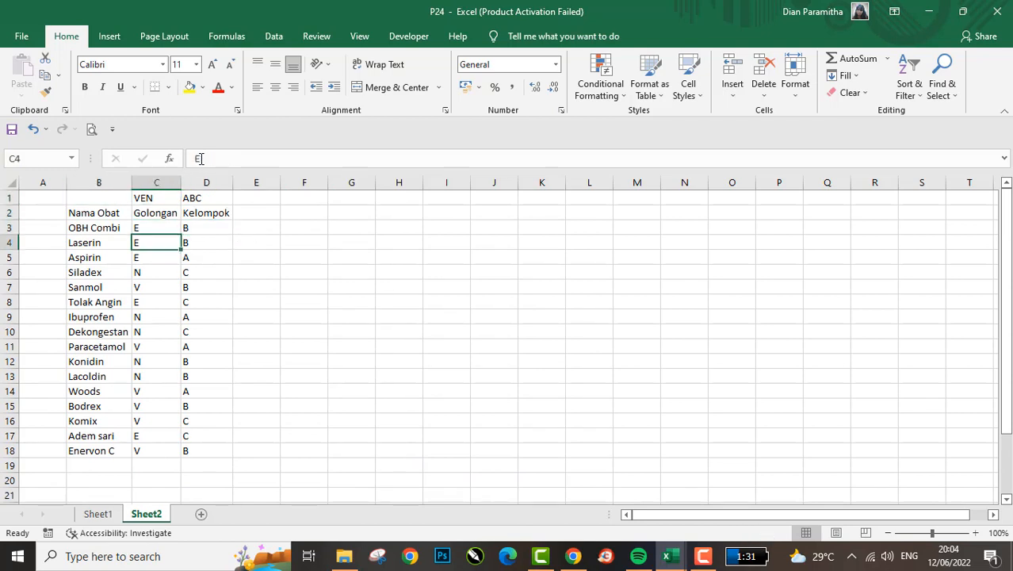
{"action": "key", "text": "Up"}
{"action": "key", "text": "Down"}
{"action": "key", "text": "Left"}
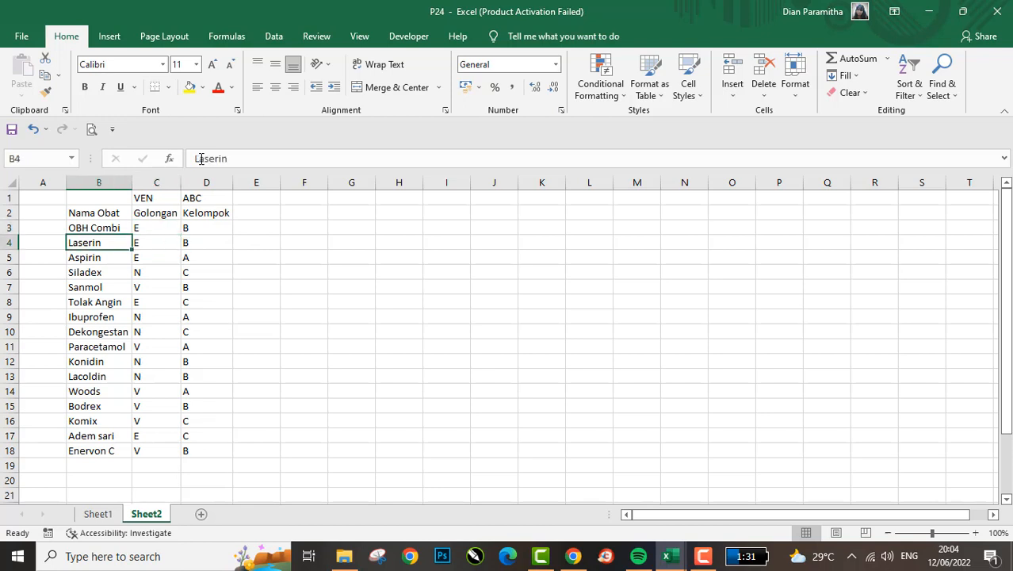
{"action": "key", "text": "Right"}
{"action": "key", "text": "Right"}
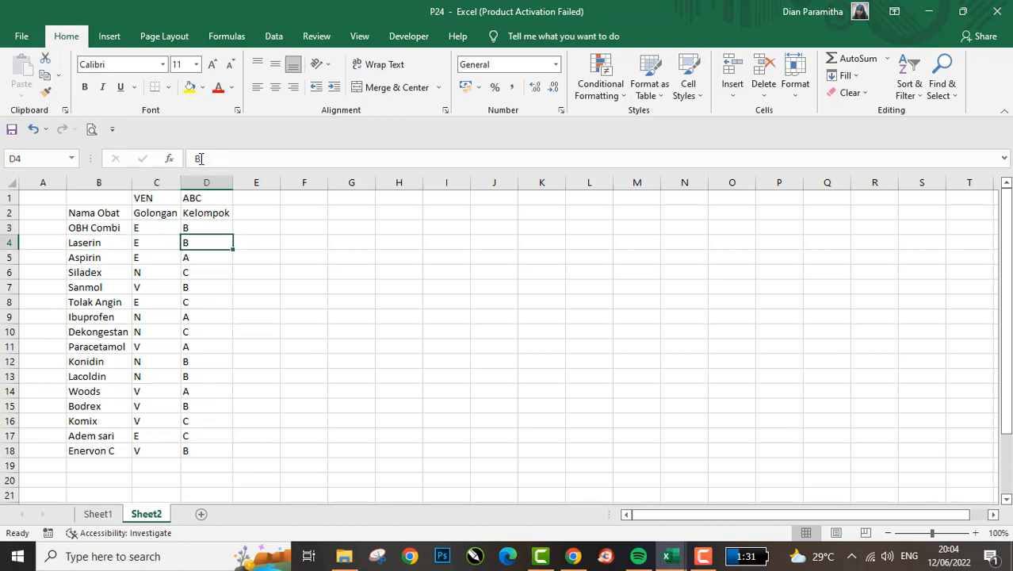
{"action": "key", "text": "Left"}
{"action": "key", "text": "ctrl+Down"}
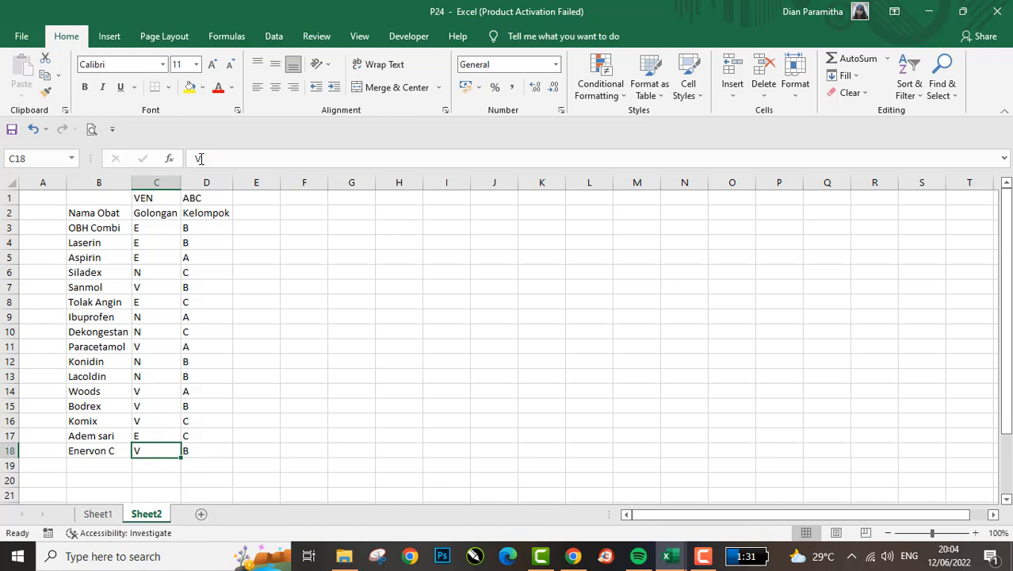
- Review the medicine list from its Kelompok header and first entries down to the A heading of the cross table
{"action": "key", "text": "ctrl+Up"}
{"action": "key", "text": "Down"}
{"action": "key", "text": "Right"}
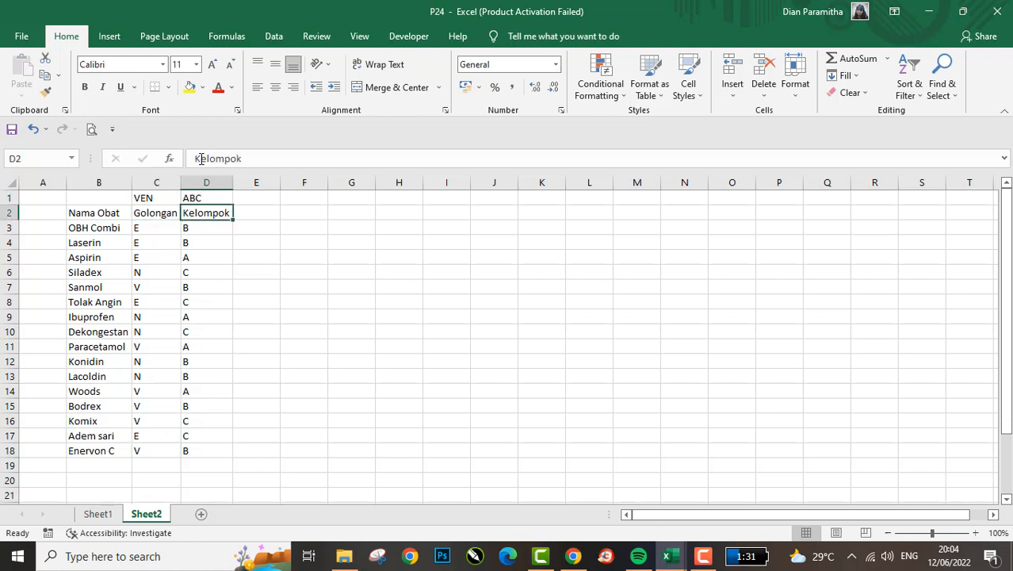
{"action": "key", "text": "Down"}
{"action": "key", "text": "Right"}
{"action": "key", "text": "Left"}
{"action": "key", "text": "Down"}
{"action": "key", "text": "Left"}
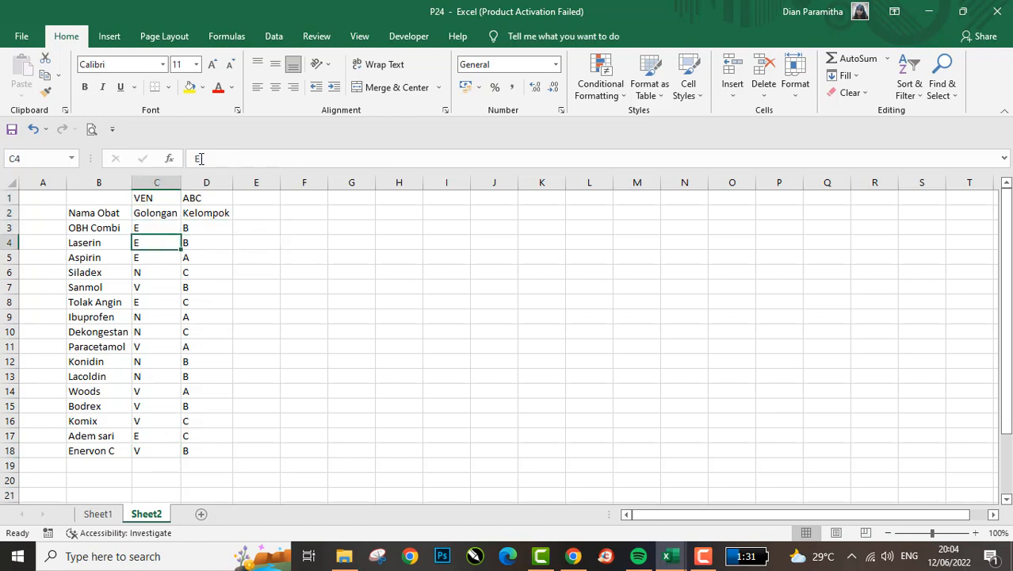
{"action": "key", "text": "Down"}
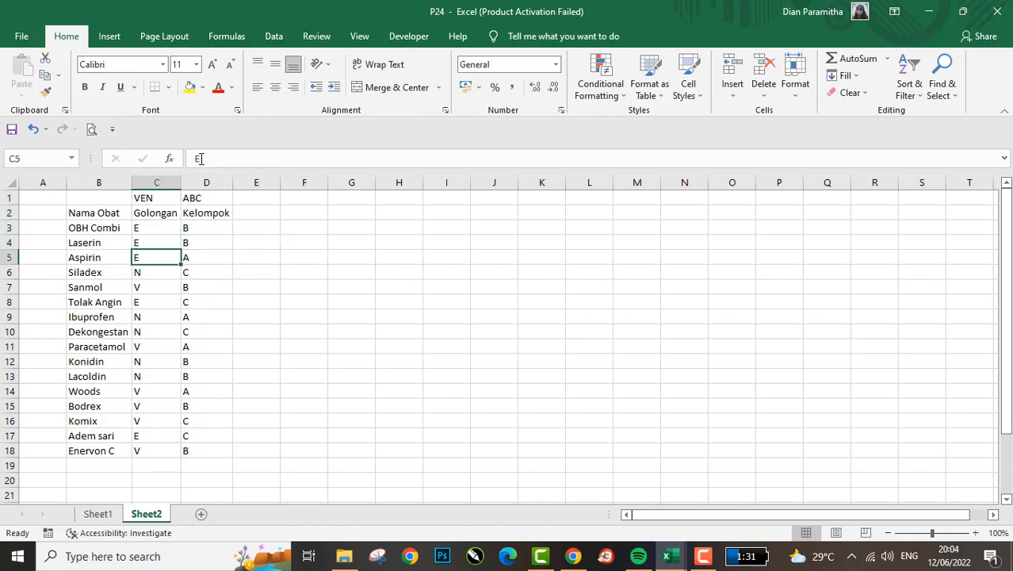
{"action": "key", "text": "Down"}
{"action": "key", "text": "ctrl+Down"}
{"action": "key", "text": "Down"}
{"action": "key", "text": "Down"}
{"action": "key", "text": "Down"}
{"action": "key", "text": "Down"}
{"action": "key", "text": "Down"}
{"action": "key", "text": "Down"}
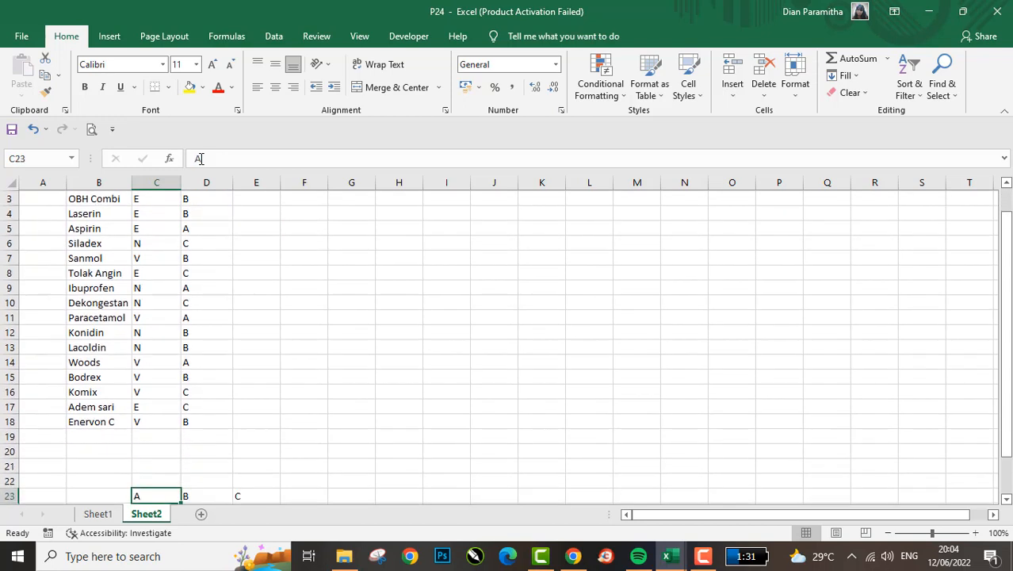
- Examine the name, Golongan and Kelompok of the Adem sari entry, returning to the ABC note above Kelompok
{"action": "key", "text": "Up"}
{"action": "key", "text": "Up"}
{"action": "key", "text": "Up"}
{"action": "key", "text": "ctrl+Up"}
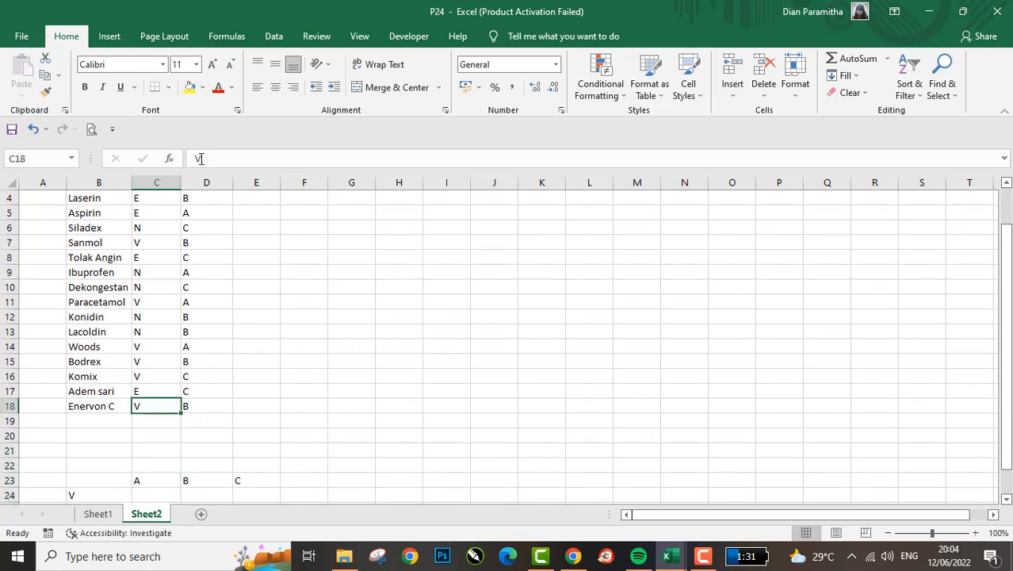
{"action": "key", "text": "Up"}
{"action": "key", "text": "Left"}
{"action": "key", "text": "Right"}
{"action": "key", "text": "Right"}
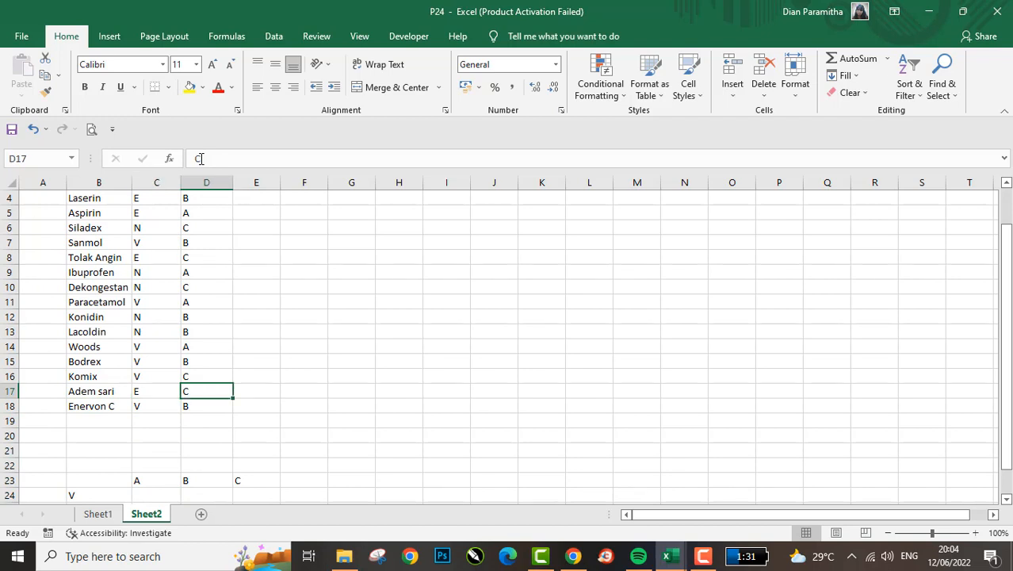
{"action": "key", "text": "ctrl+Up"}
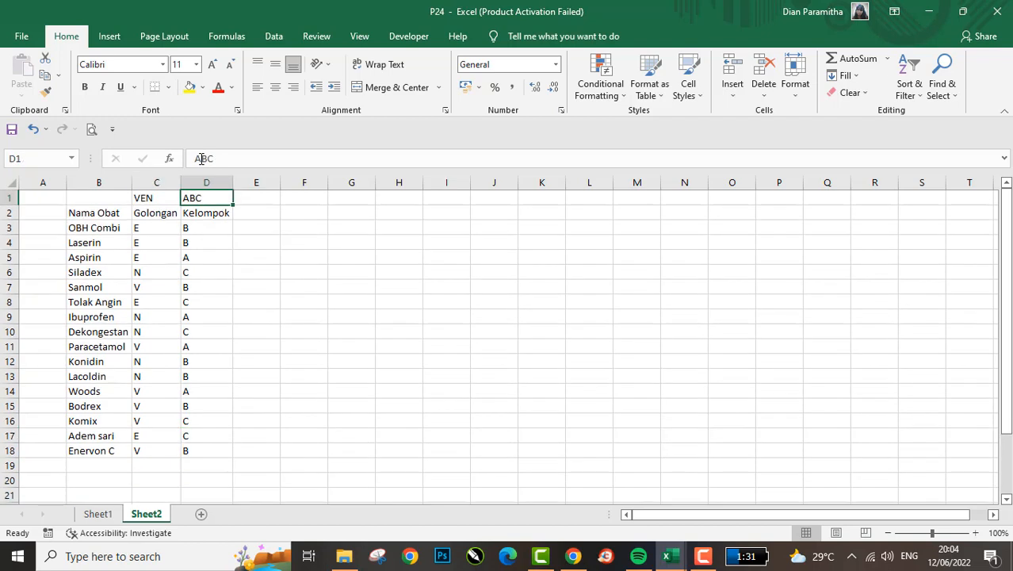
- Compare OBH Combi's two codes and highlight the Golongan and Kelompok codes of all medicines in C3:D18
{"action": "key", "text": "Down"}
{"action": "key", "text": "Right"}
{"action": "key", "text": "Down"}
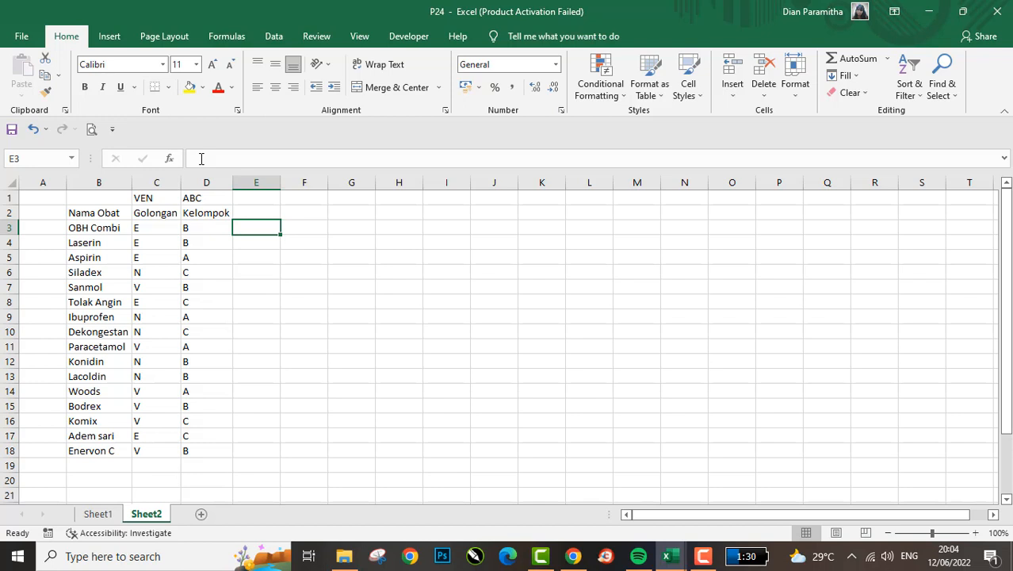
{"action": "key", "text": "Left"}
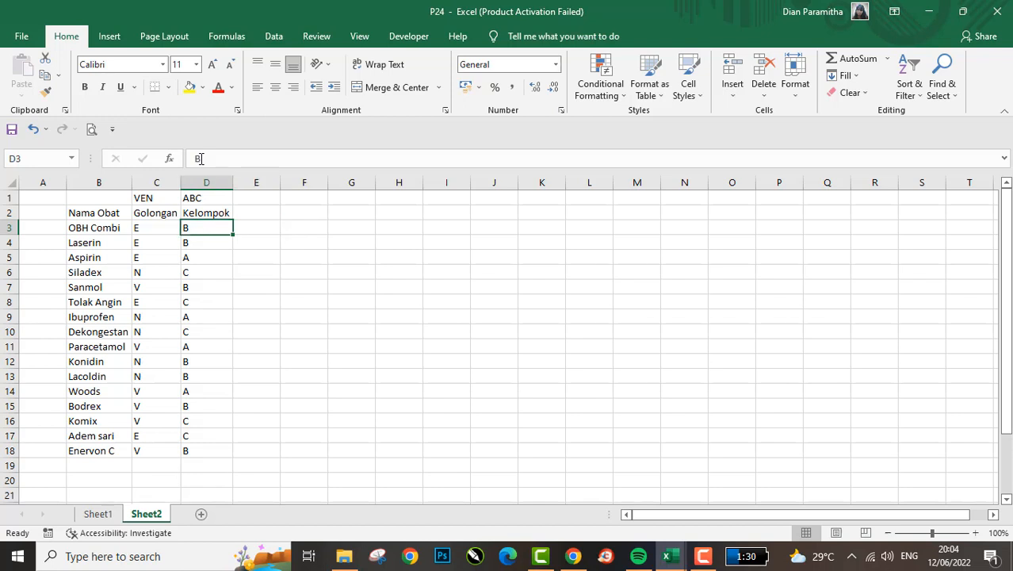
{"action": "key", "text": "Left"}
{"action": "key", "text": "Right"}
{"action": "key", "text": "Left"}
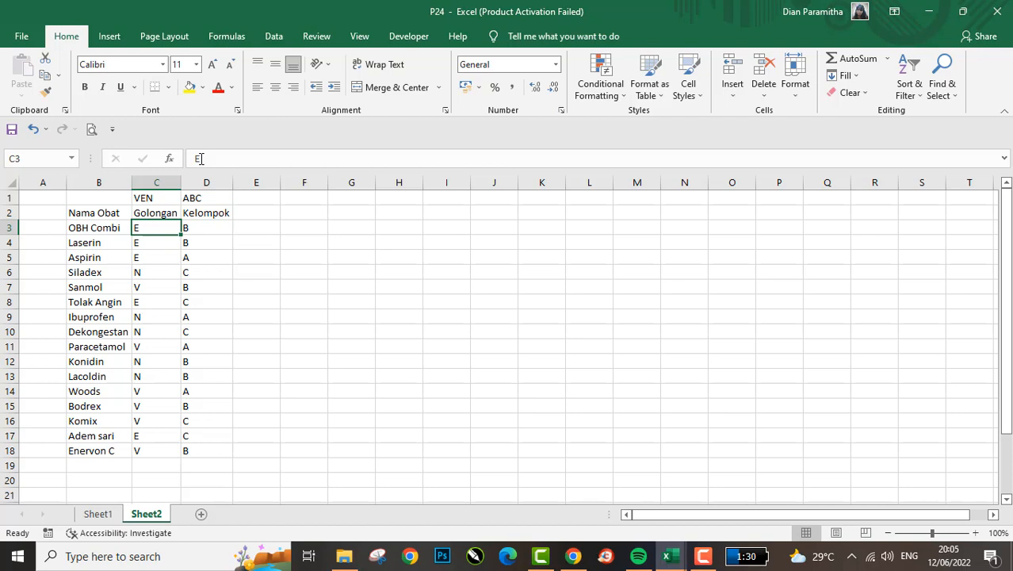
{"action": "key", "text": "Left"}
{"action": "key", "text": "Right"}
{"action": "key", "text": "shift+Right"}
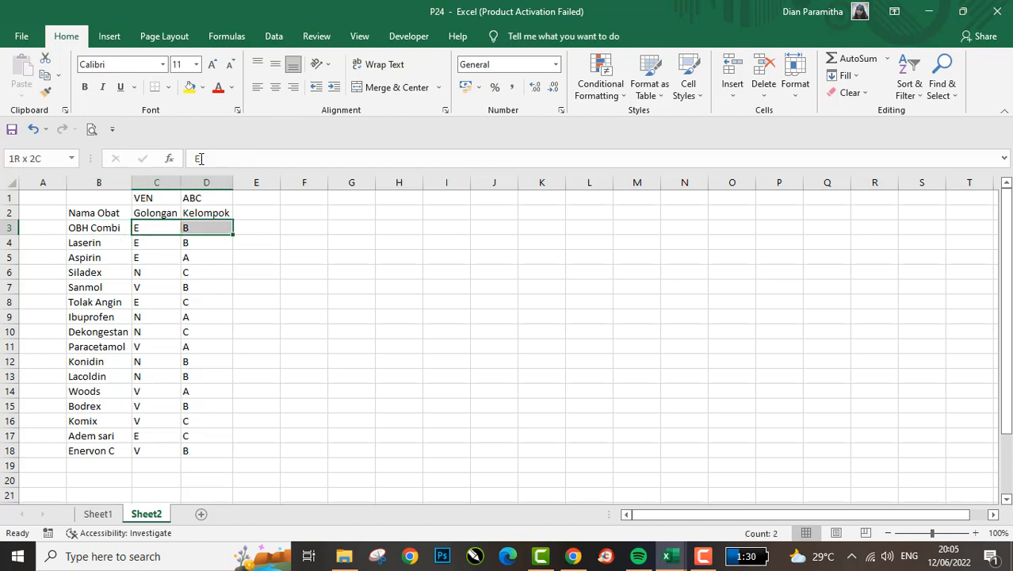
{"action": "key", "text": "shift+Down"}
{"action": "key", "text": "ctrl+shift+Down"}
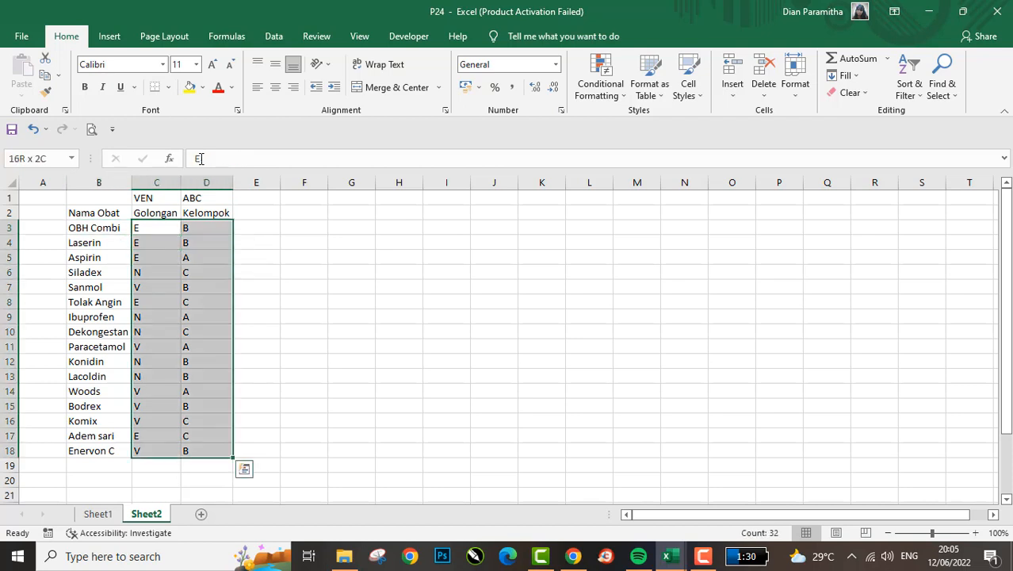
- Enter =CONCATENATE(C3;D3) in E3 to join the Golongan and Kelompok codes of OBH Combi
{"action": "key", "text": "Up"}
{"action": "key", "text": "Right"}
{"action": "key", "text": "Right"}
{"action": "key", "text": "Down"}
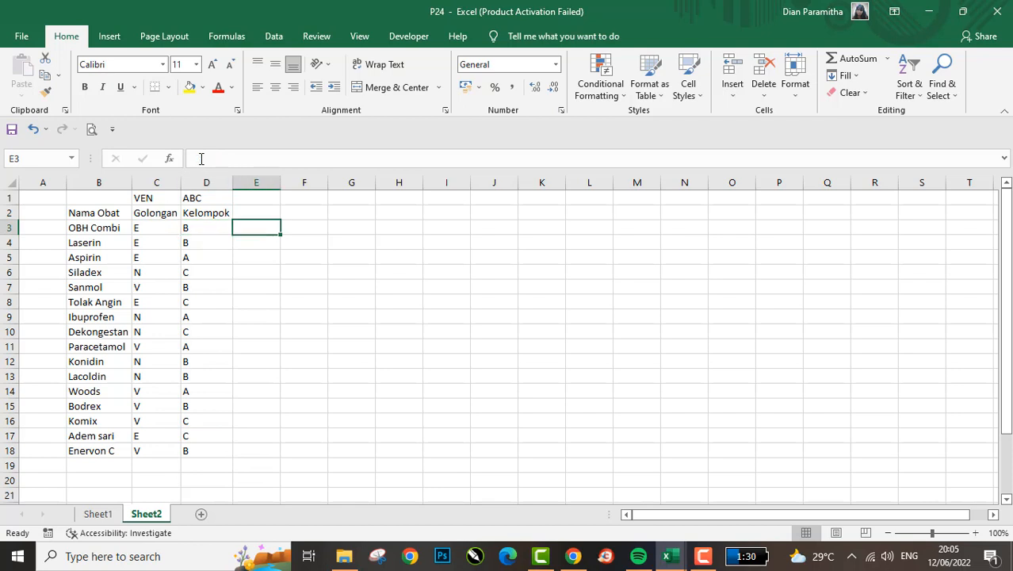
{"action": "type", "text": "=con"}
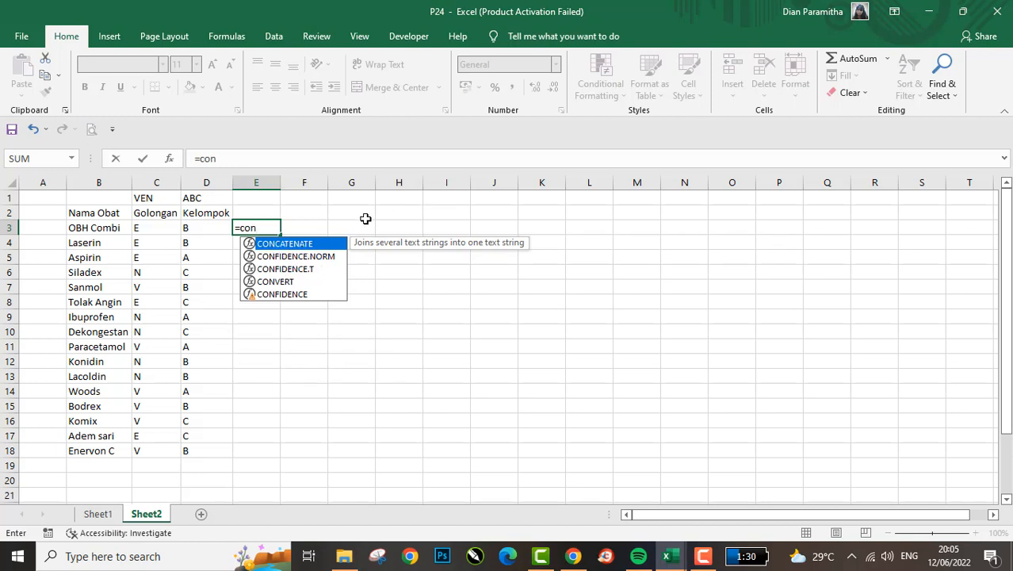
{"action": "key", "text": "Tab"}
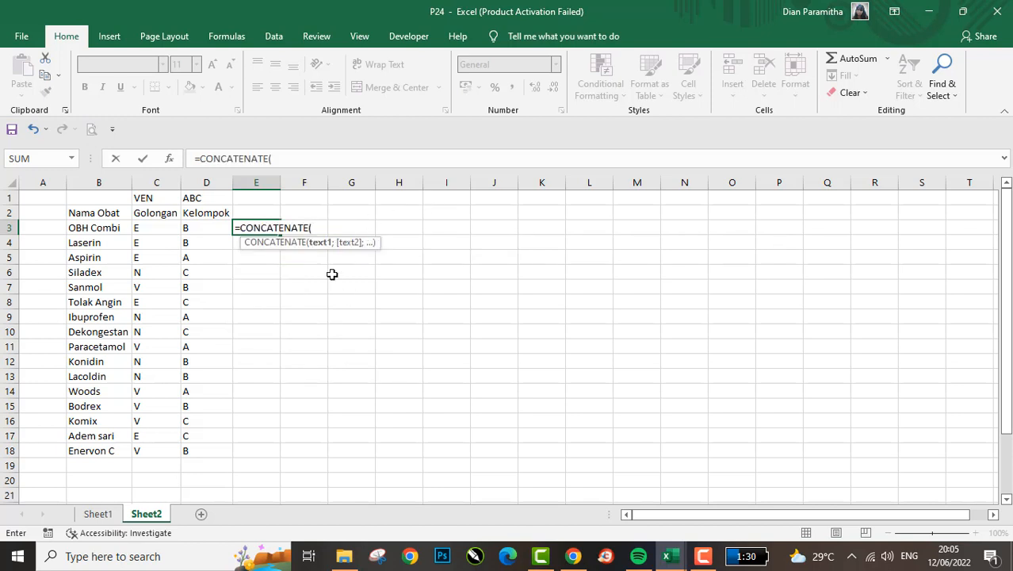
{"action": "left_click", "coordinate": [168, 230]}
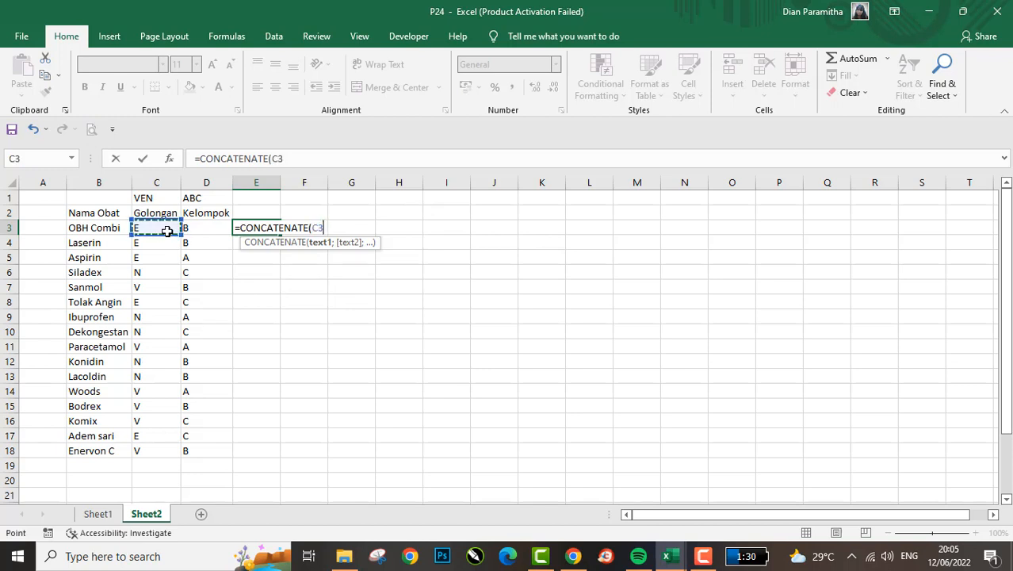
{"action": "type", "text": ";"}
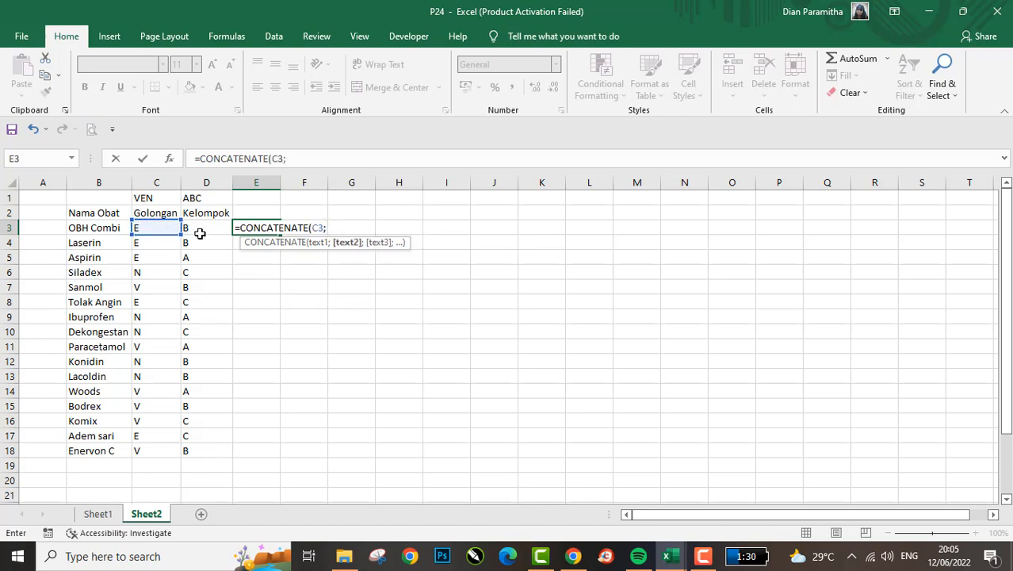
{"action": "left_click", "coordinate": [199, 232]}
{"action": "type", "text": ")"}
{"action": "key", "text": "ctrl+Return"}
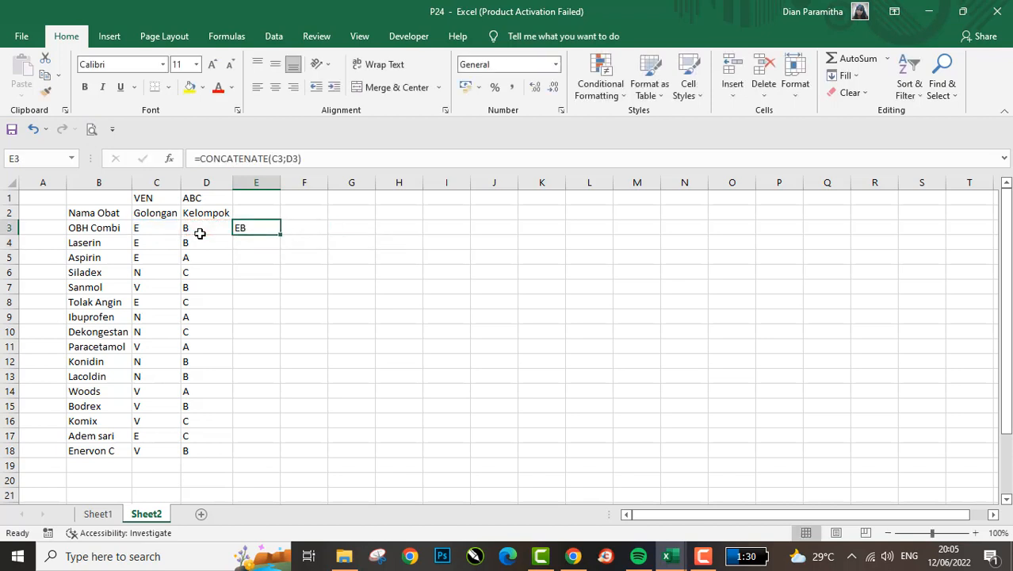
- Add a slash separator between the two codes in E3, making the formula =CONCATENATE(C3;"/";D3)
{"action": "left_click", "coordinate": [295, 159]}
{"action": "key", "text": "BackSpace"}
{"action": "key", "text": "BackSpace"}
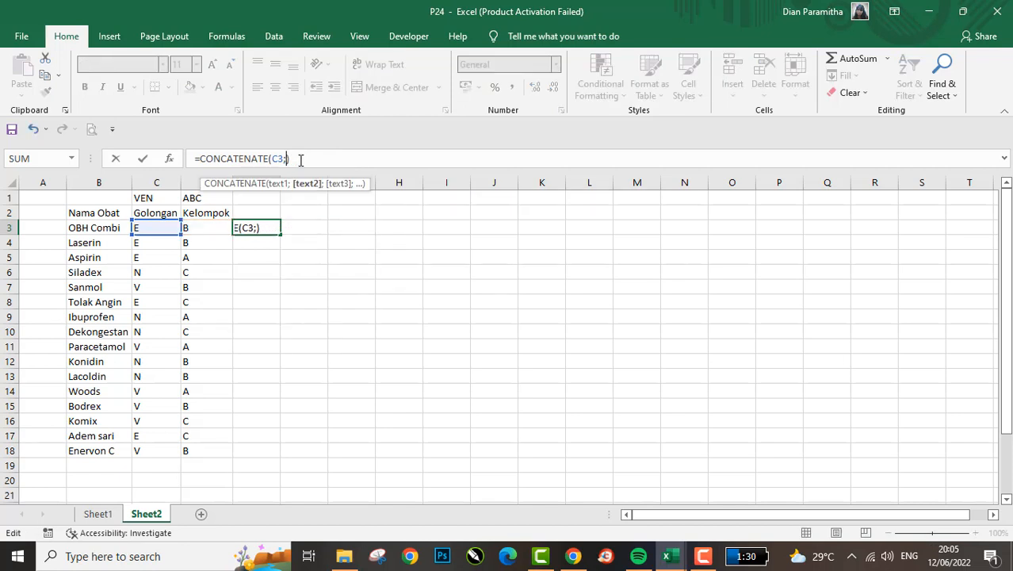
{"action": "type", "text": "\"/\";"}
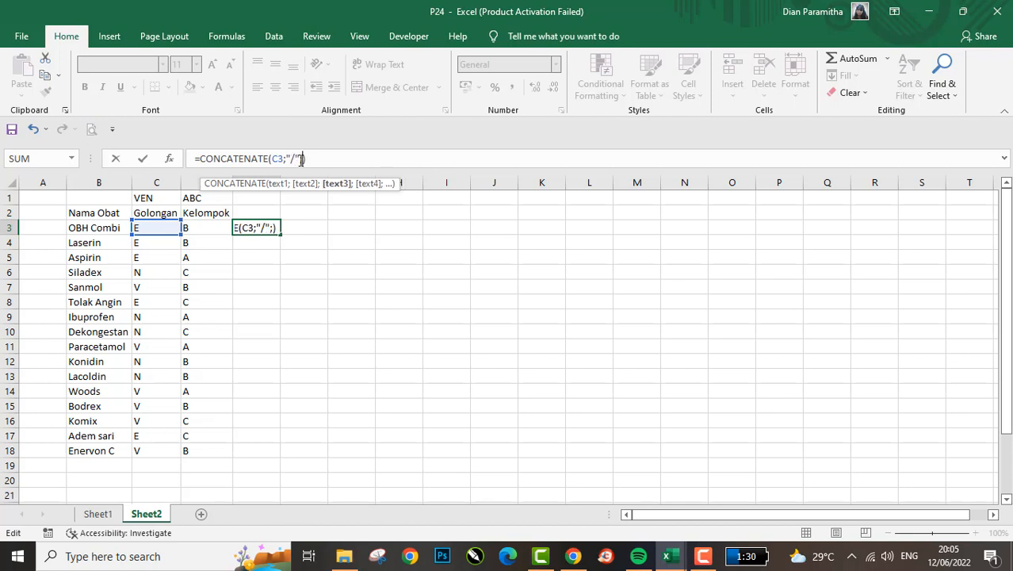
{"action": "left_click", "coordinate": [212, 222]}
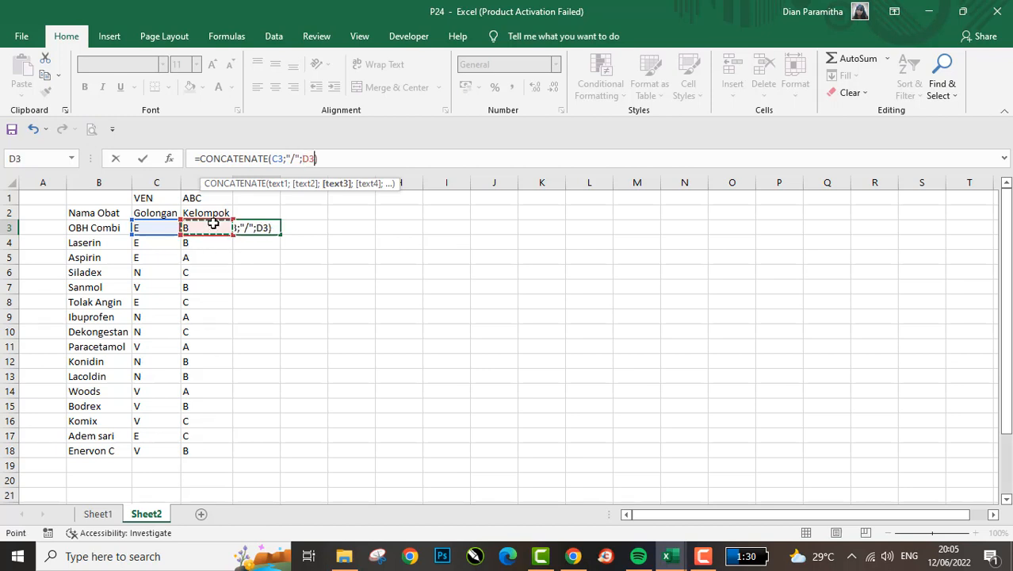
{"action": "key", "text": "Return"}
{"action": "key", "text": "Up"}
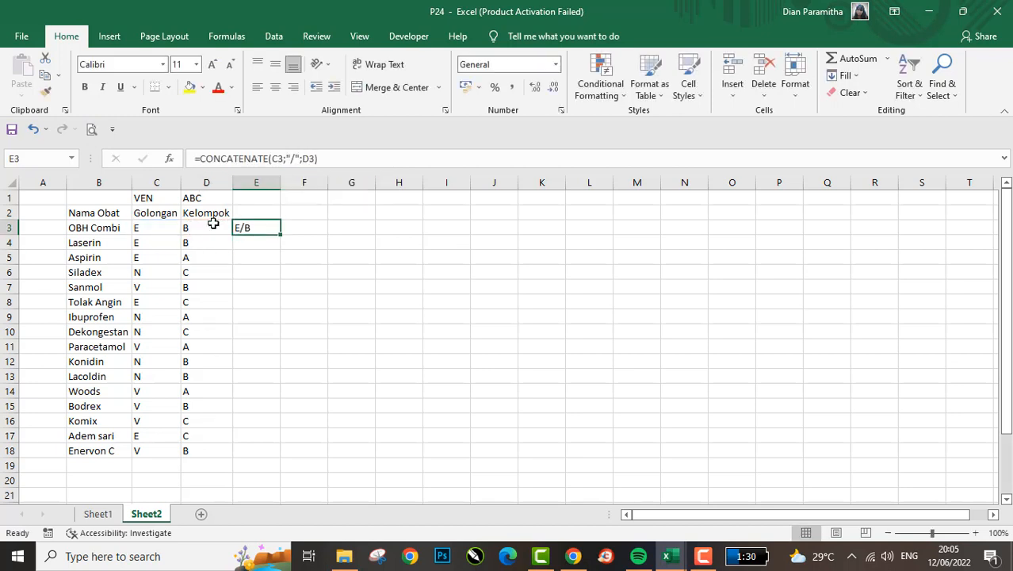
{"action": "key", "text": "Left"}
{"action": "key", "text": "Right"}
{"action": "key", "text": "Right"}
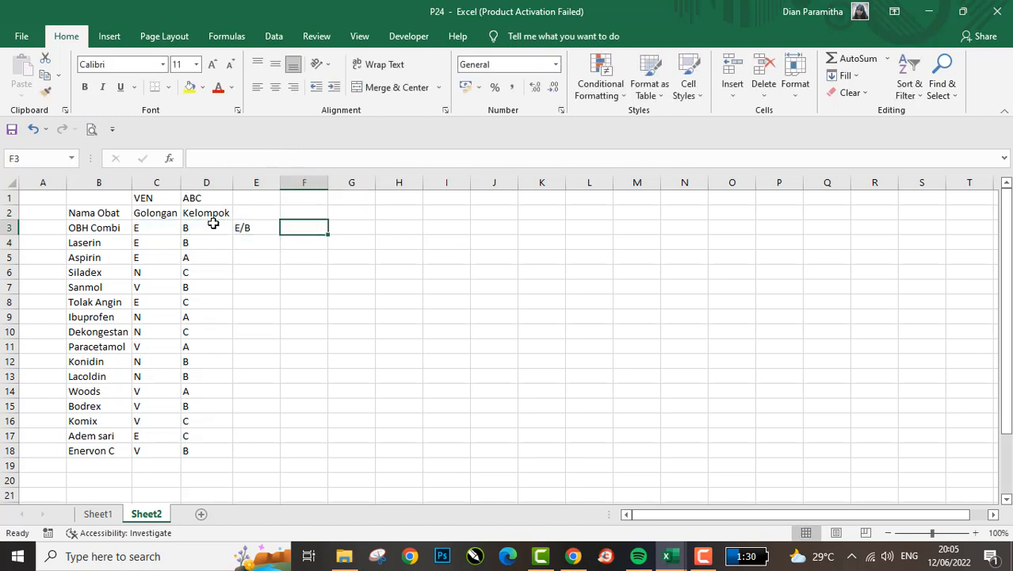
{"action": "key", "text": "Left"}
{"action": "key", "text": "Left"}
{"action": "key", "text": "Left"}
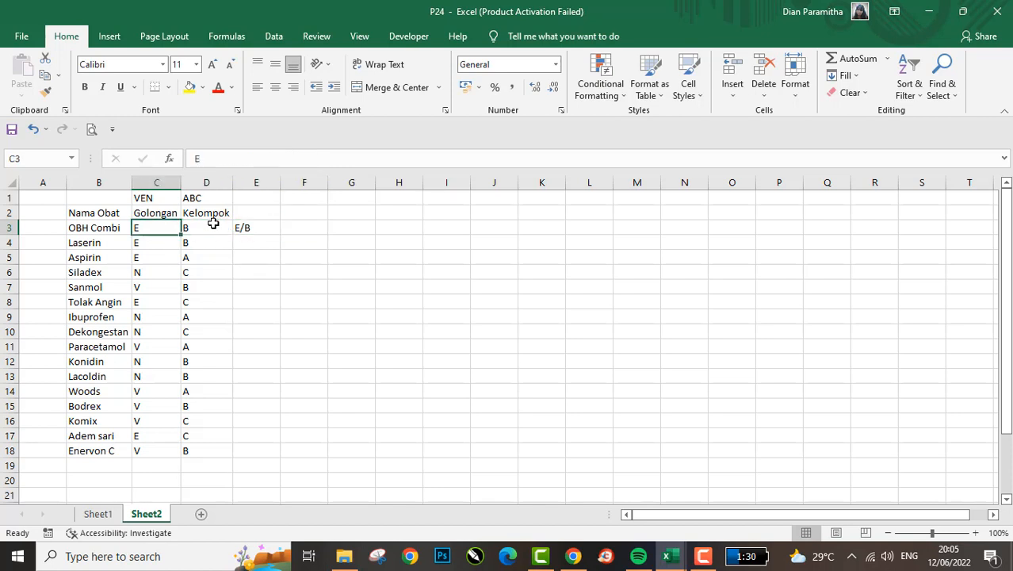
- Replace the slash version in E3 with =CONCATENATE(C3;D3) to join the two codes without a separator
{"action": "key", "text": "Right"}
{"action": "key", "text": "Right"}
{"action": "type", "text": "=con"}
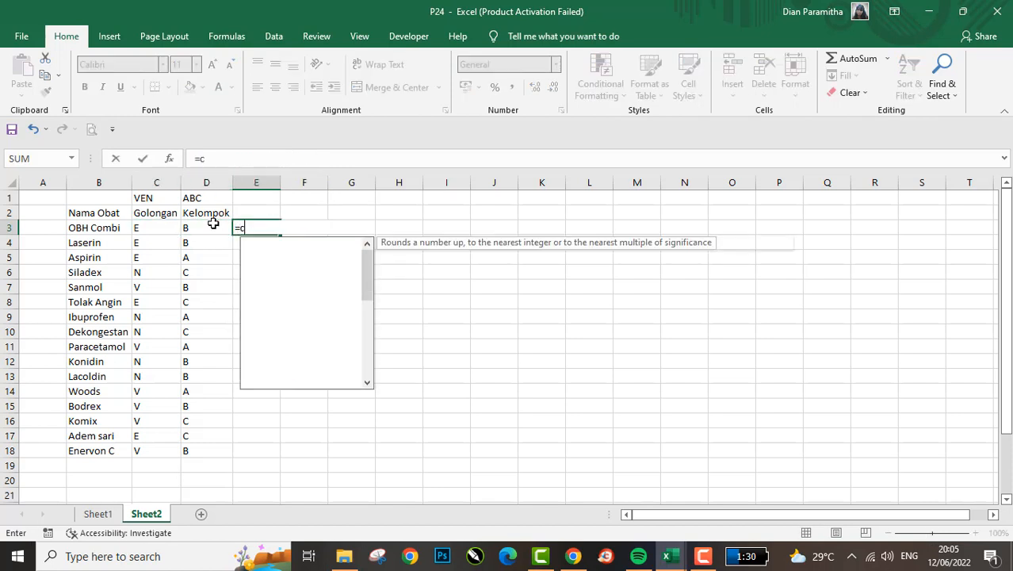
{"action": "key", "text": "Tab"}
{"action": "key", "text": "Left"}
{"action": "key", "text": "Left"}
{"action": "type", "text": ";"}
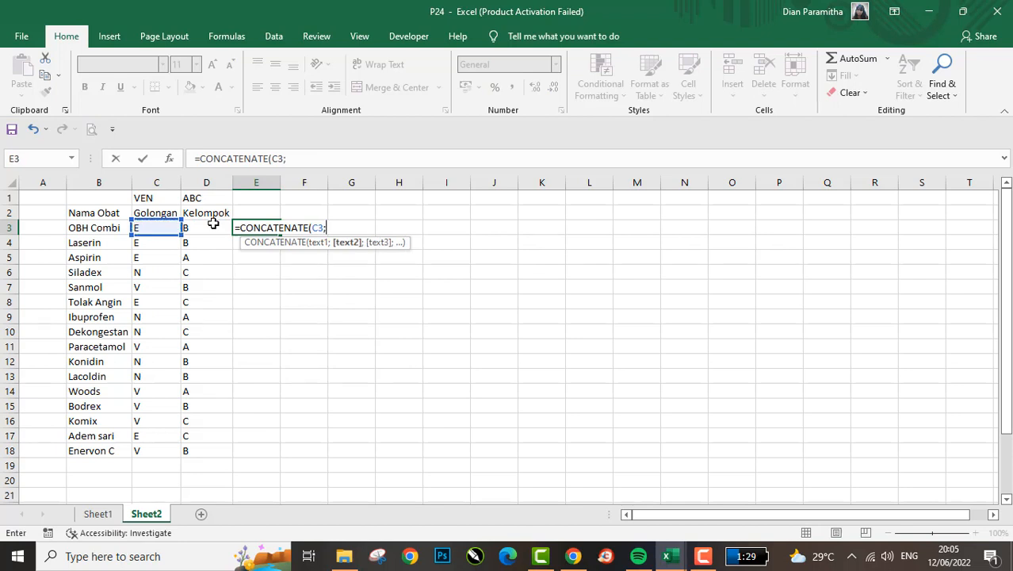
{"action": "key", "text": "Left"}
{"action": "type", "text": ")"}
{"action": "key", "text": "Return"}
{"action": "key", "text": "Down"}
{"action": "key", "text": "Down"}
{"action": "key", "text": "Right"}
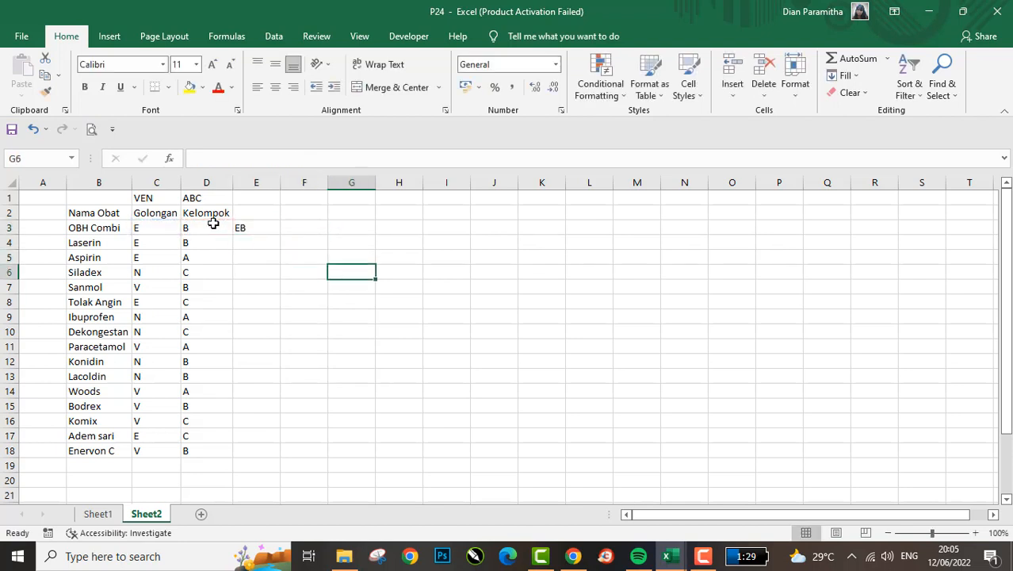
- Copy the CONCATENATE formula from E3 down through E18 to join the codes of every medicine
{"action": "key", "text": "Right"}
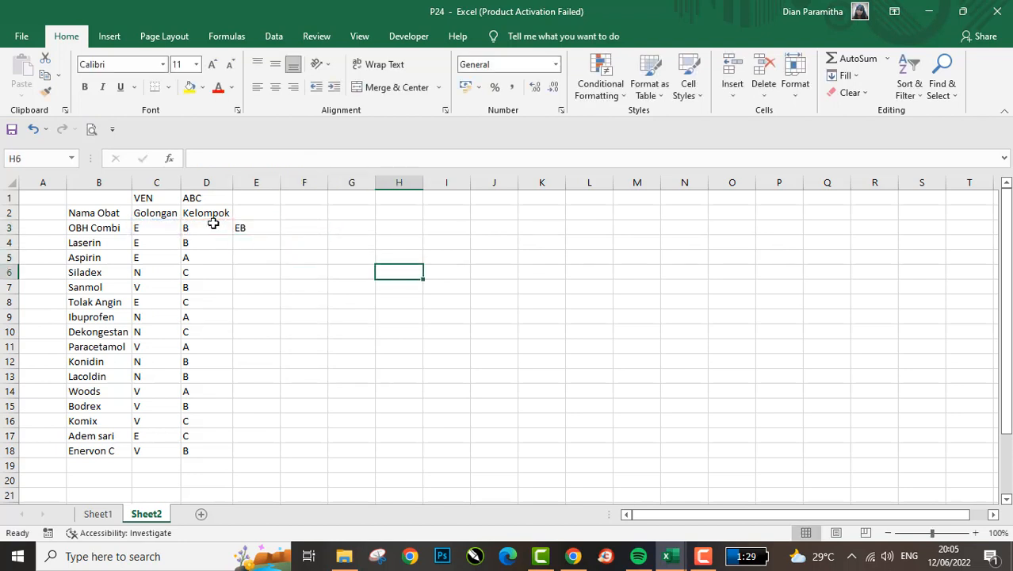
{"action": "key", "text": "Left"}
{"action": "key", "text": "Left"}
{"action": "key", "text": "Left"}
{"action": "key", "text": "Left"}
{"action": "key", "text": "Up"}
{"action": "key", "text": "Up"}
{"action": "key", "text": "Up"}
{"action": "key", "text": "Up"}
{"action": "key", "text": "Up"}
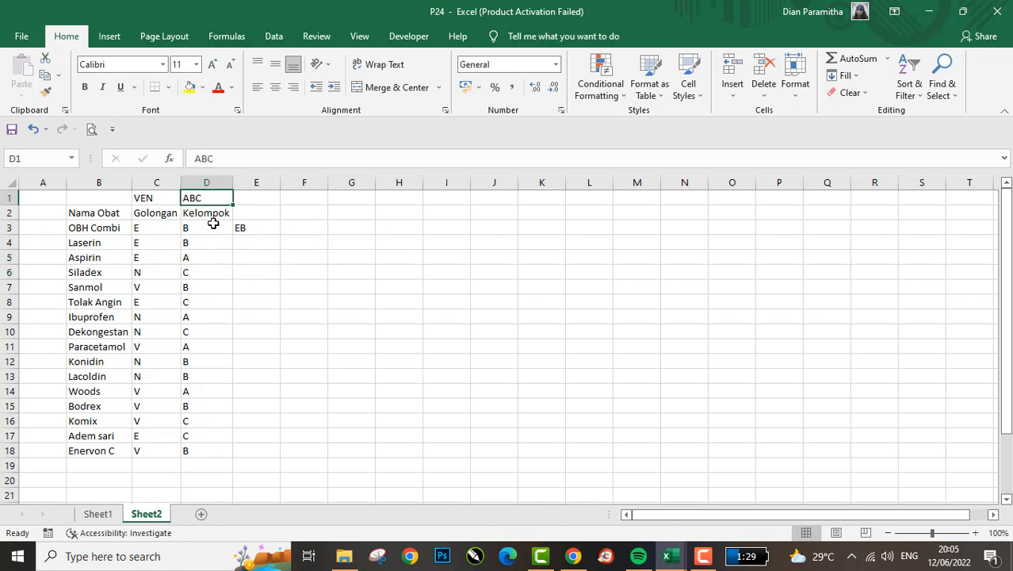
{"action": "key", "text": "Down"}
{"action": "key", "text": "Down"}
{"action": "key", "text": "Right"}
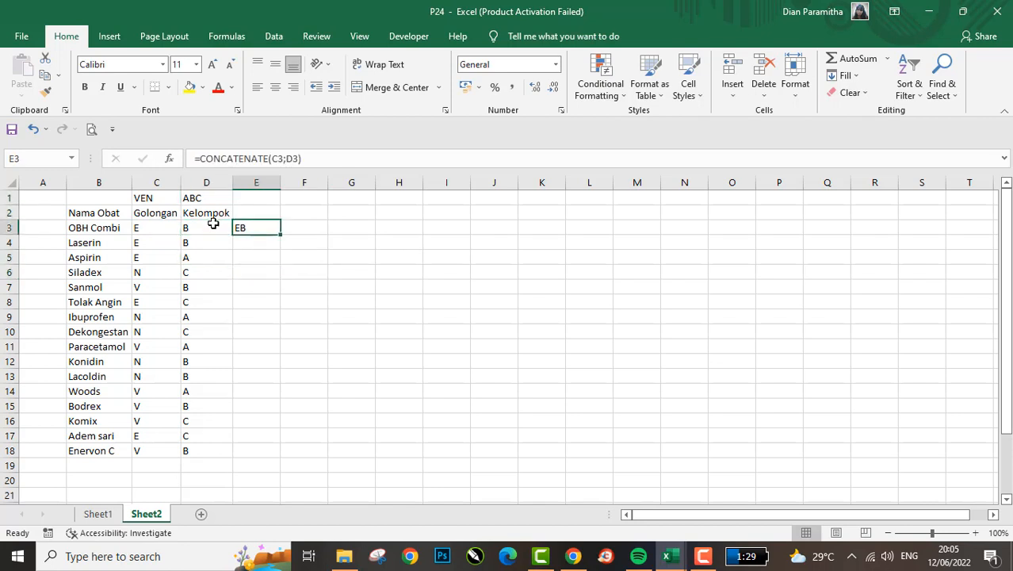
{"action": "key", "text": "ctrl+c"}
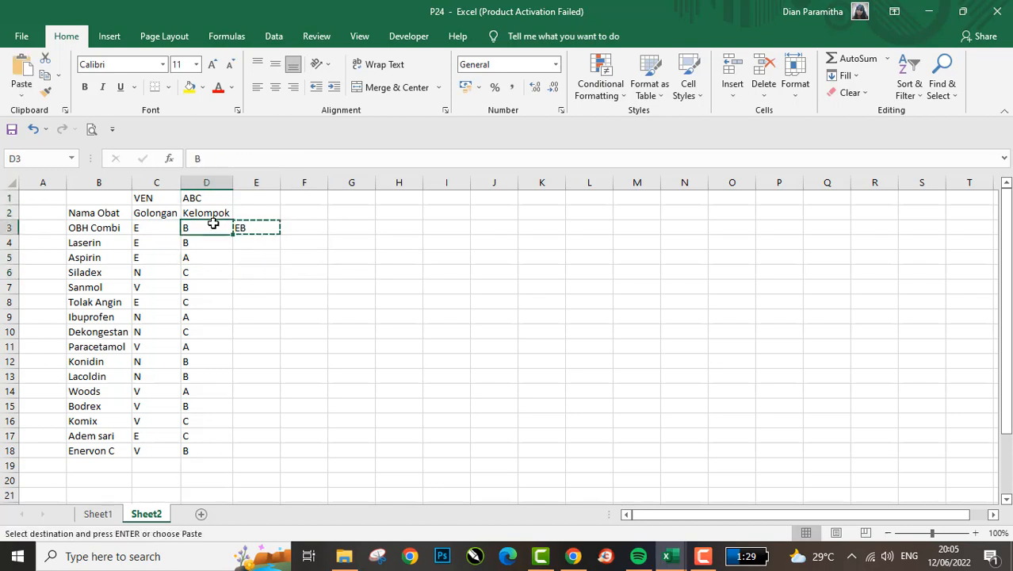
{"action": "key", "text": "Left"}
{"action": "key", "text": "ctrl+Down"}
{"action": "key", "text": "Right"}
{"action": "key", "text": "ctrl+shift+Up"}
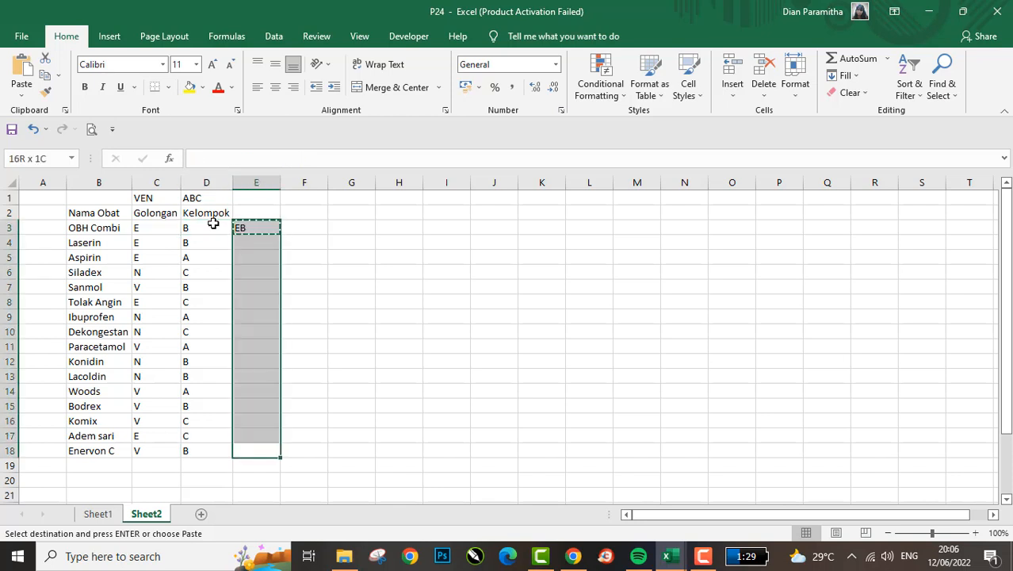
{"action": "key", "text": "ctrl+v"}
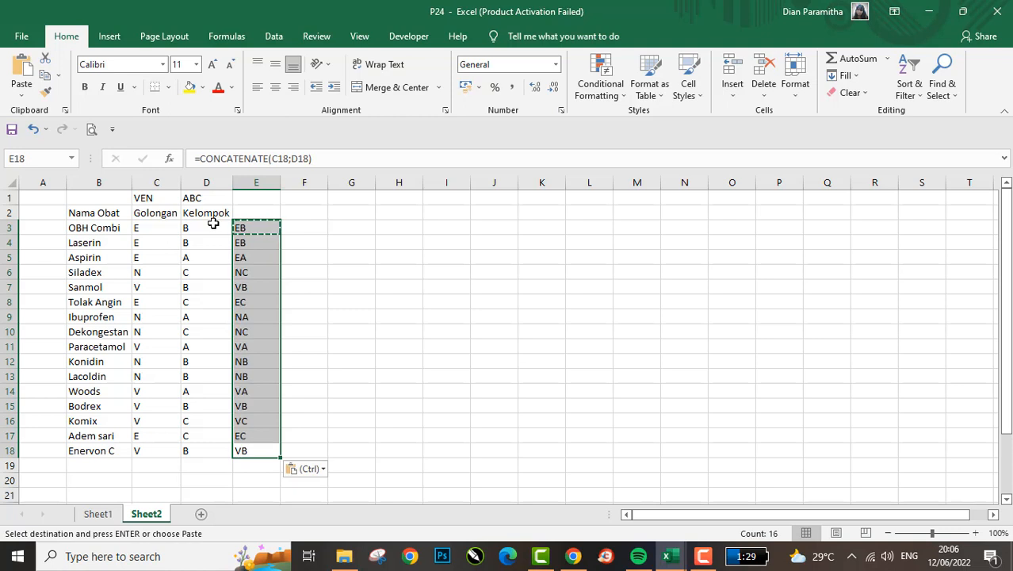
{"action": "key", "text": "Down"}
{"action": "key", "text": "Down"}
{"action": "key", "text": "ctrl"}
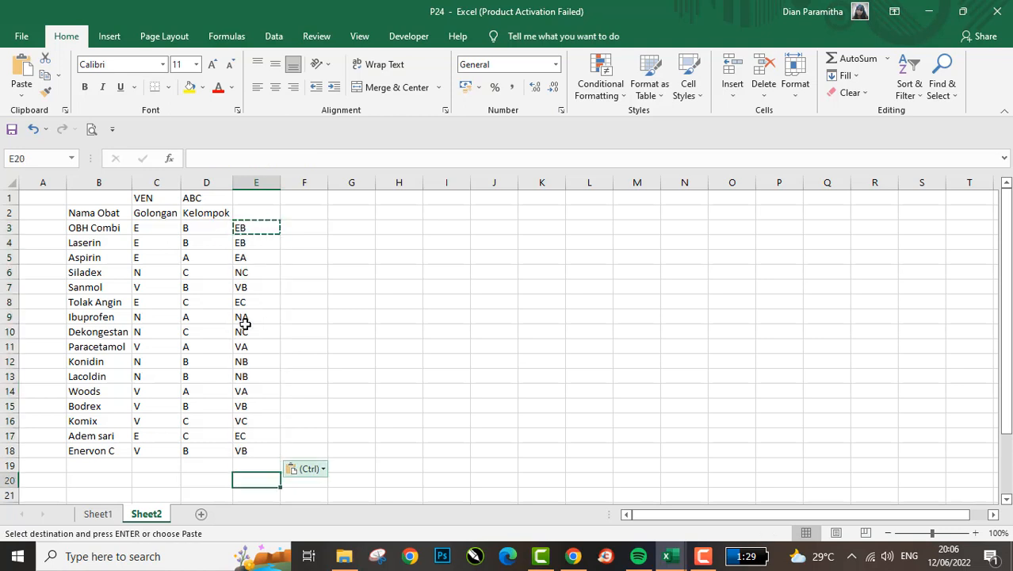
{"action": "key", "text": "Escape"}
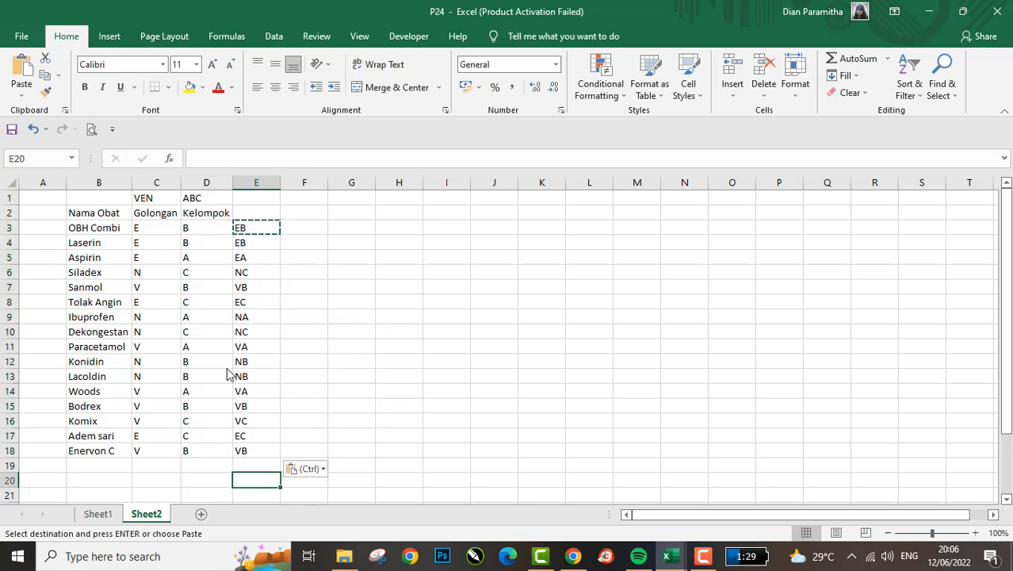
- Highlight the empty V, E, N by A, B, C cross table in B22:E28 and return to the combined codes
{"action": "scroll", "coordinate": [237, 388], "scroll_direction": "down", "scroll_amount": 3}
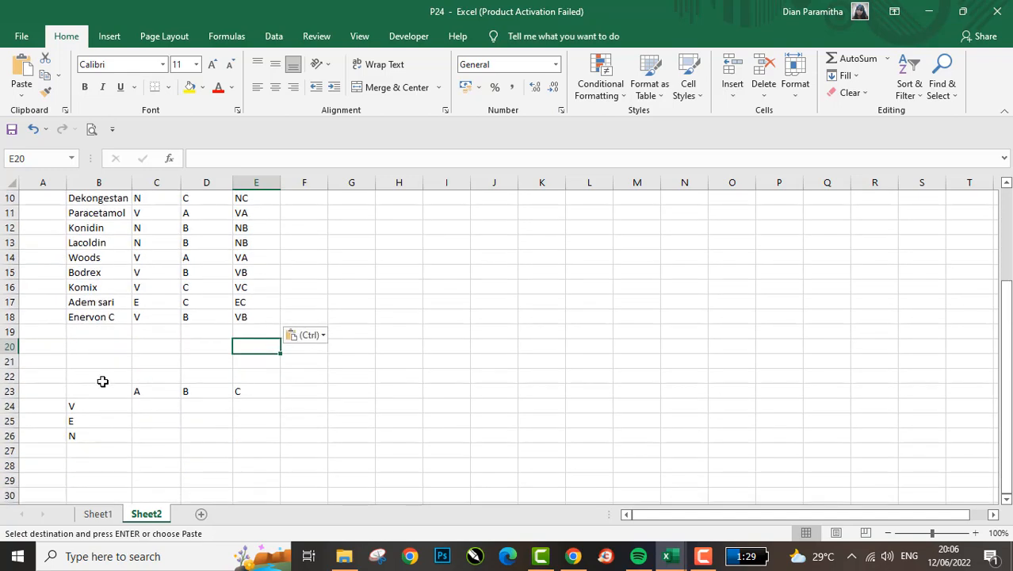
{"action": "left_click_drag", "start_coordinate": [101, 380], "coordinate": [260, 468]}
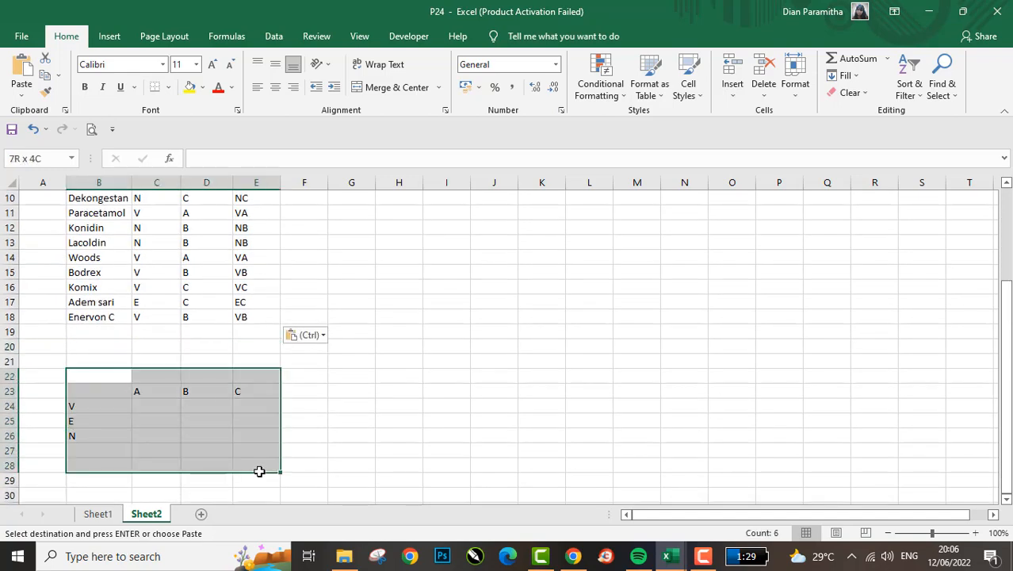
{"action": "left_click", "coordinate": [257, 257]}
{"action": "key", "text": "Up"}
{"action": "key", "text": "Up"}
{"action": "key", "text": "Up"}
{"action": "key", "text": "Up"}
{"action": "key", "text": "Up"}
{"action": "key", "text": "Up"}
{"action": "key", "text": "Up"}
{"action": "key", "text": "Up"}
{"action": "key", "text": "Up"}
{"action": "key", "text": "Up"}
{"action": "key", "text": "Up"}
{"action": "key", "text": "Up"}
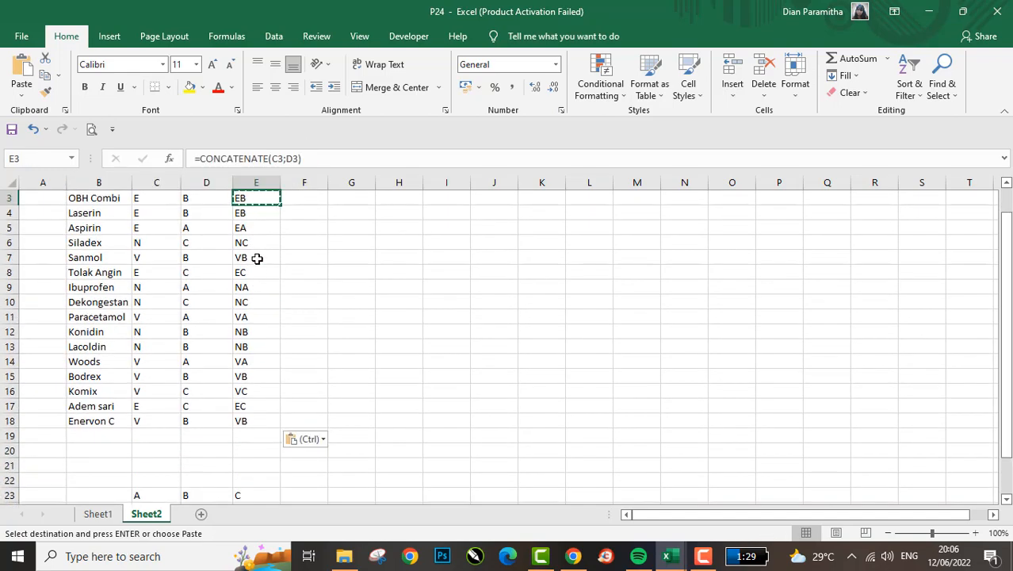
{"action": "key", "text": "Right"}
{"action": "key", "text": "Escape"}
{"action": "key", "text": "Up"}
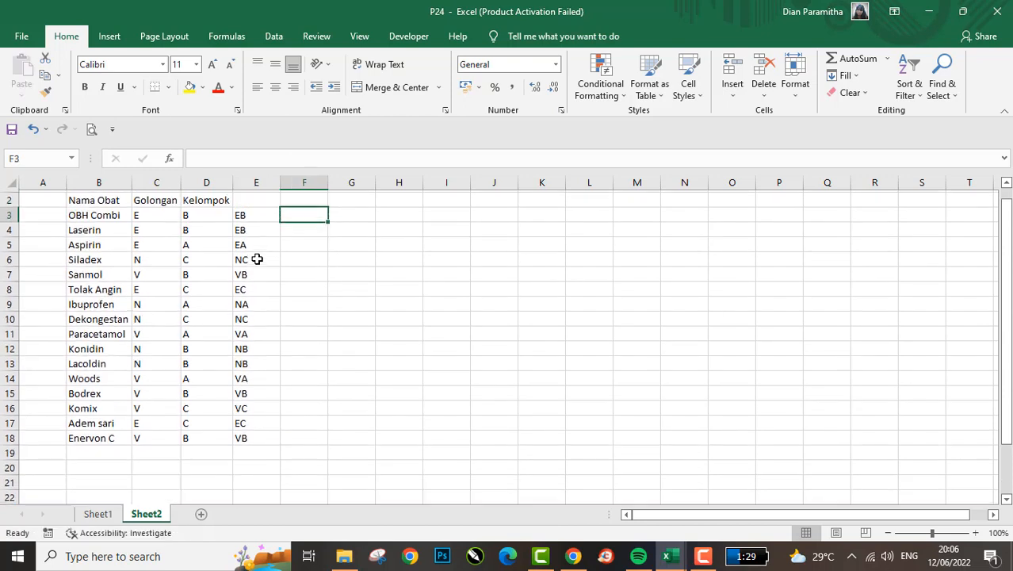
- Review the combined codes in column E from OBH Combi down to Lacoldin
{"action": "key", "text": "Left"}
{"action": "key", "text": "Down"}
{"action": "key", "text": "Down"}
{"action": "key", "text": "Down"}
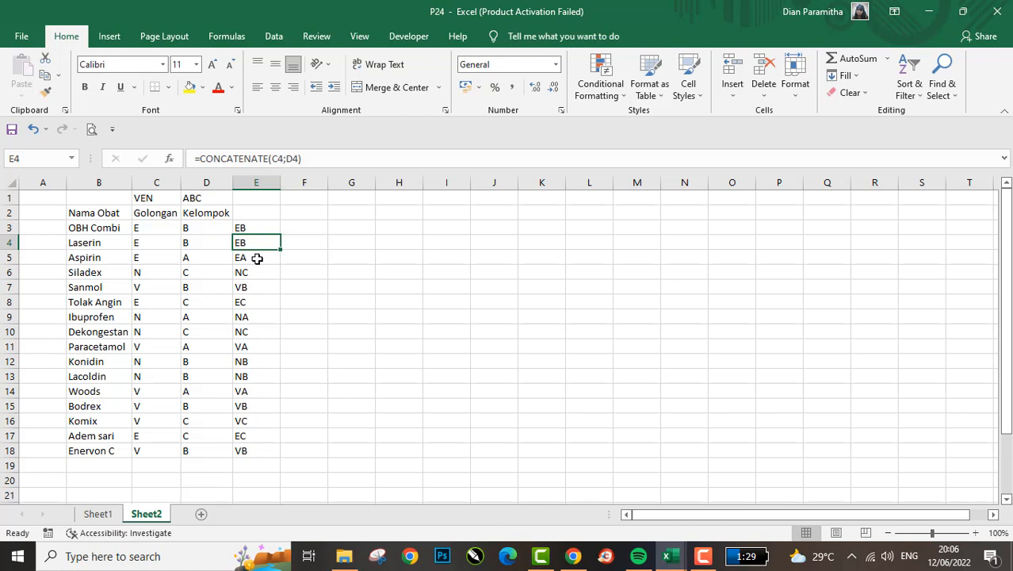
{"action": "key", "text": "Up"}
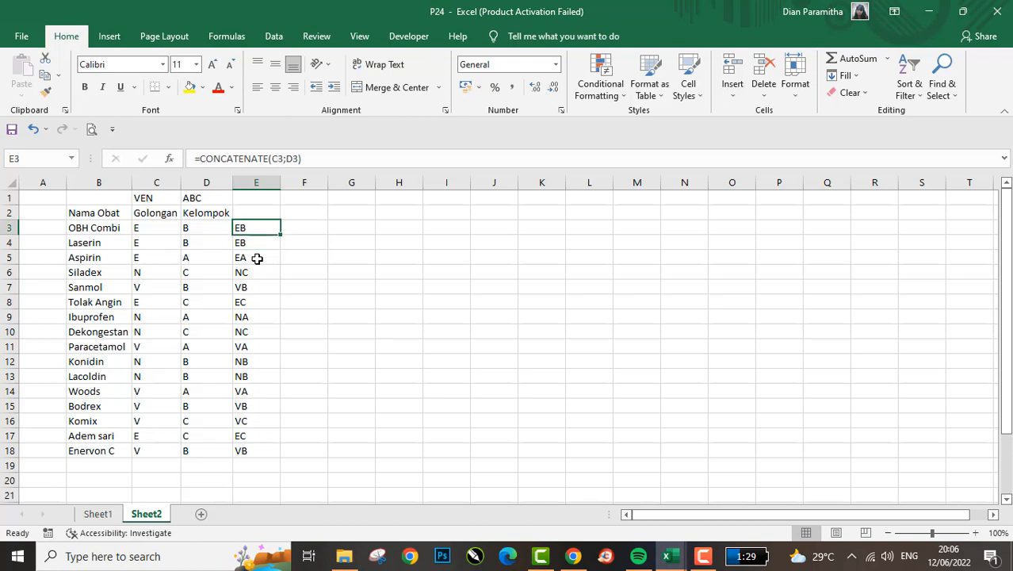
{"action": "key", "text": "Down"}
{"action": "key", "text": "Down"}
{"action": "key", "text": "Down"}
{"action": "key", "text": "Down"}
{"action": "key", "text": "Down"}
{"action": "key", "text": "Down"}
{"action": "key", "text": "Down"}
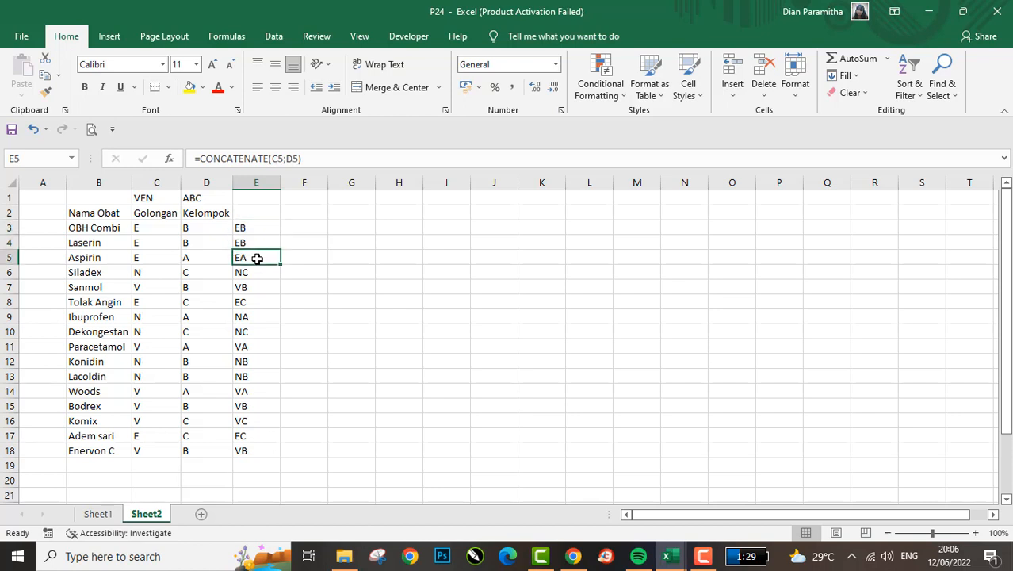
{"action": "key", "text": "Up"}
{"action": "key", "text": "Up"}
{"action": "key", "text": "Up"}
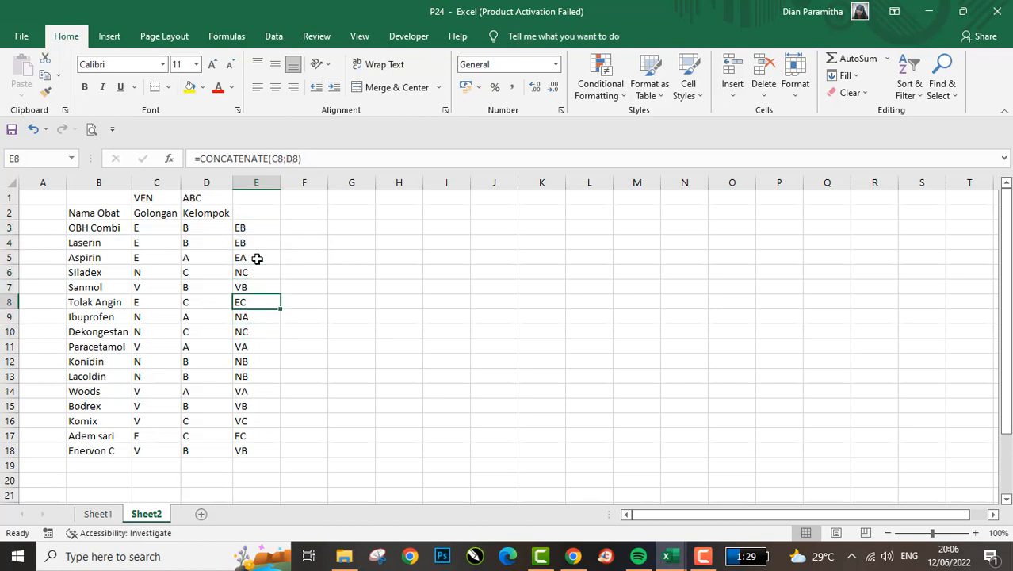
{"action": "key", "text": "Down"}
{"action": "key", "text": "Down"}
{"action": "key", "text": "Down"}
{"action": "key", "text": "Down"}
{"action": "key", "text": "Down"}
{"action": "key", "text": "Down"}
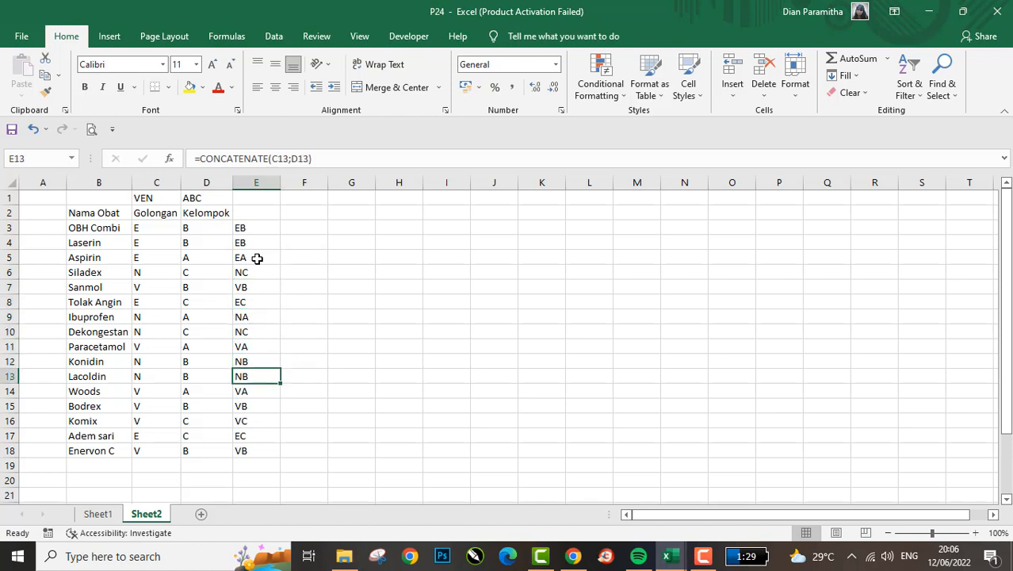
- Compare the combined codes of Konidin, Lacoldin, Woods and Bodrex with their neighbours in column E
{"action": "key", "text": "Up"}
{"action": "key", "text": "Up"}
{"action": "key", "text": "Up"}
{"action": "key", "text": "Up"}
{"action": "key", "text": "Down"}
{"action": "key", "text": "Down"}
{"action": "key", "text": "Down"}
{"action": "key", "text": "Down"}
{"action": "key", "text": "Up"}
{"action": "key", "text": "Down"}
{"action": "key", "text": "Down"}
{"action": "key", "text": "Down"}
{"action": "key", "text": "Down"}
{"action": "key", "text": "Up"}
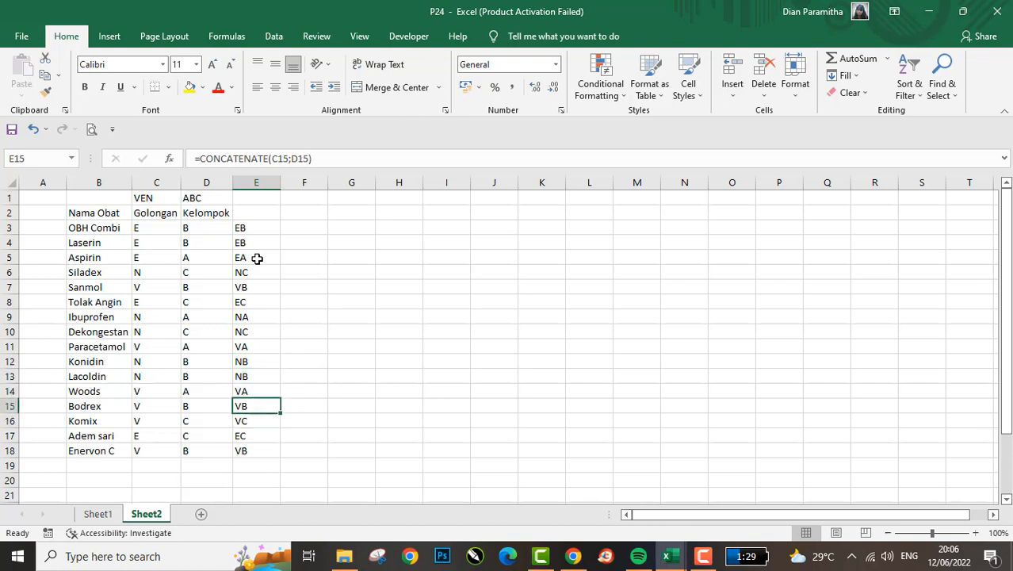
{"action": "key", "text": "Up"}
{"action": "key", "text": "Up"}
{"action": "key", "text": "Up"}
{"action": "key", "text": "Up"}
{"action": "key", "text": "Up"}
{"action": "key", "text": "Up"}
{"action": "key", "text": "Down"}
{"action": "key", "text": "Down"}
{"action": "key", "text": "Down"}
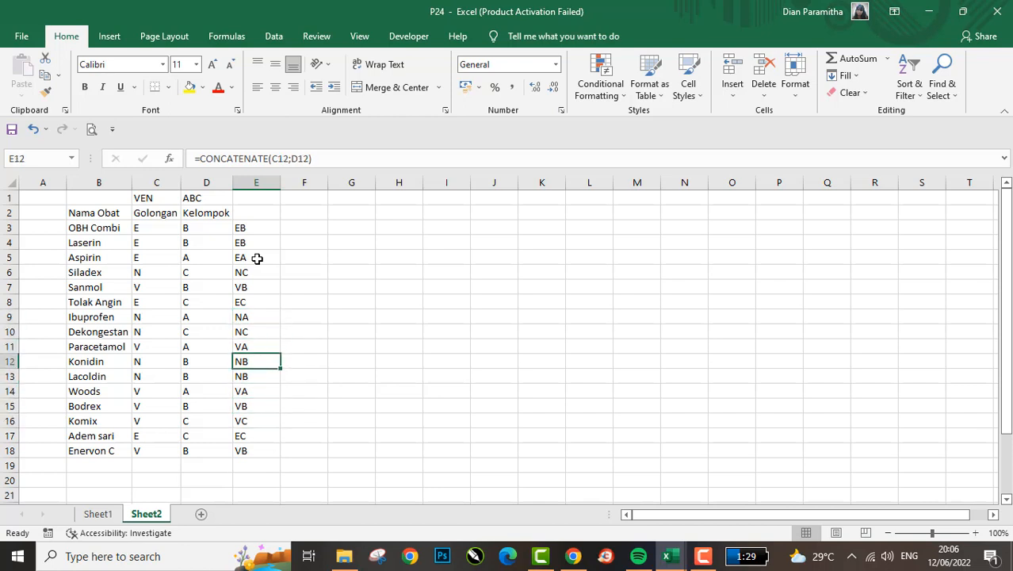
{"action": "key", "text": "Down"}
{"action": "key", "text": "Down"}
{"action": "key", "text": "Down"}
{"action": "key", "text": "Down"}
- Highlight Komix's row and check its combined code against the other medicines in column E
{"action": "key", "text": "shift+space"}
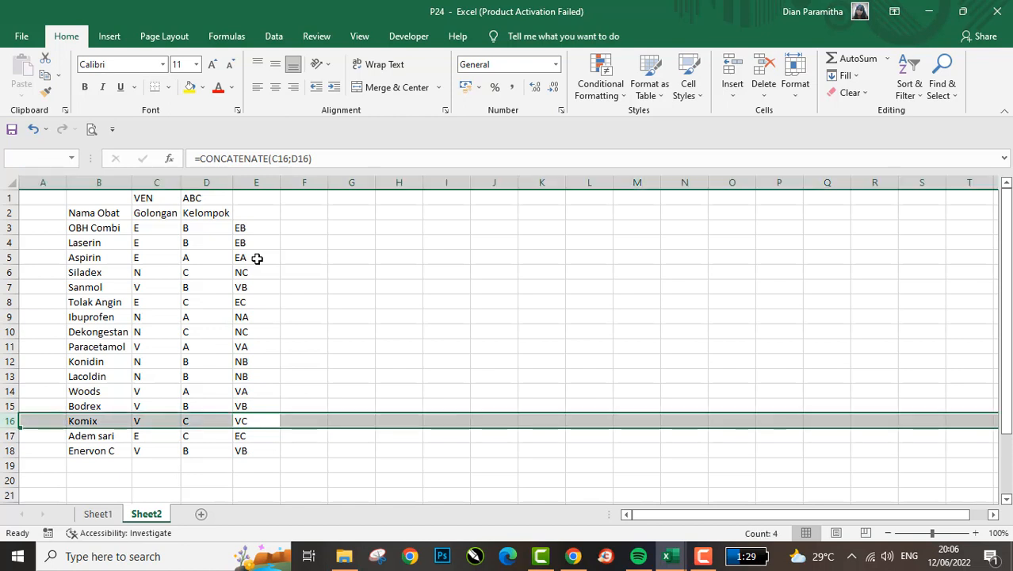
{"action": "key", "text": "Down"}
{"action": "key", "text": "Down"}
{"action": "key", "text": "Up"}
{"action": "key", "text": "Up"}
{"action": "key", "text": "Up"}
{"action": "key", "text": "Up"}
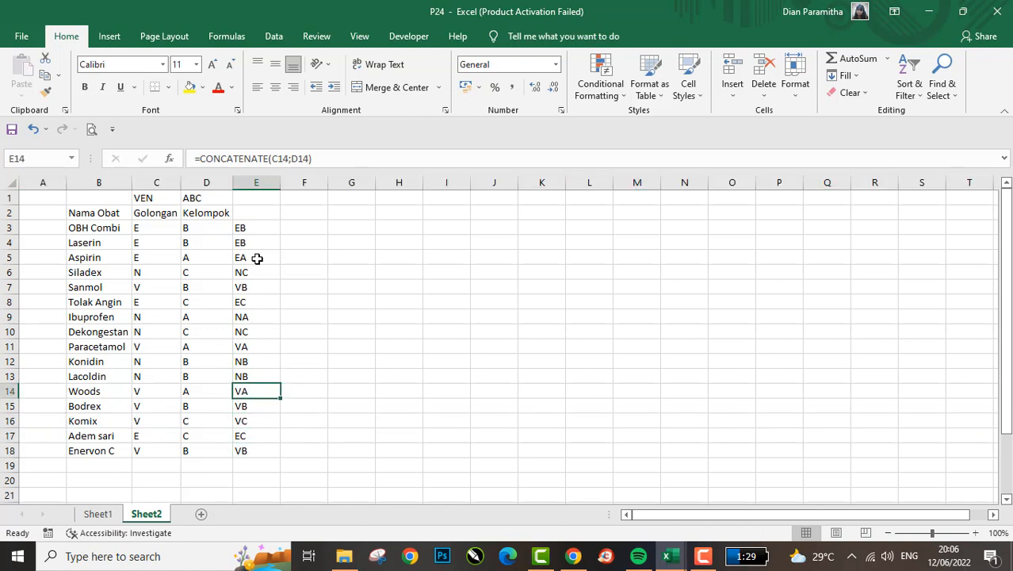
{"action": "key", "text": "Up"}
{"action": "key", "text": "Up"}
{"action": "key", "text": "Up"}
{"action": "key", "text": "Up"}
{"action": "key", "text": "Up"}
{"action": "key", "text": "Up"}
{"action": "key", "text": "Up"}
{"action": "key", "text": "Down"}
{"action": "key", "text": "Down"}
{"action": "key", "text": "Down"}
{"action": "key", "text": "Down"}
{"action": "key", "text": "Down"}
{"action": "key", "text": "Down"}
{"action": "key", "text": "Down"}
{"action": "key", "text": "Down"}
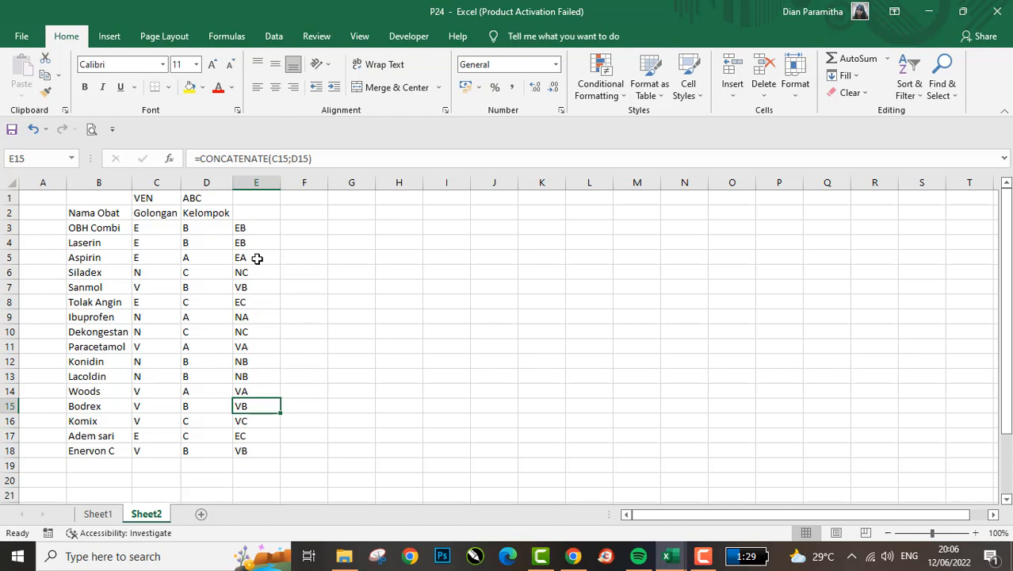
{"action": "key", "text": "Up"}
{"action": "key", "text": "Up"}
{"action": "key", "text": "Up"}
{"action": "key", "text": "Up"}
{"action": "key", "text": "Up"}
{"action": "key", "text": "Up"}
{"action": "key", "text": "Up"}
{"action": "key", "text": "Up"}
{"action": "key", "text": "Up"}
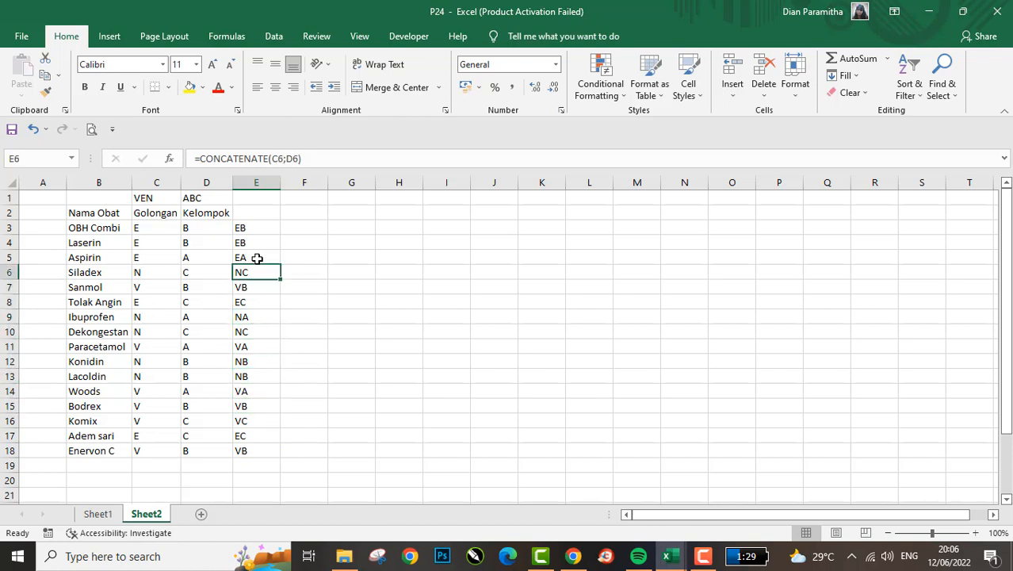
- Highlight the Siladex and Dekongestan rows to compare their combined codes, and check the remaining medicines down to Adem sari
{"action": "key", "text": "shift+space"}
{"action": "key", "text": "Down"}
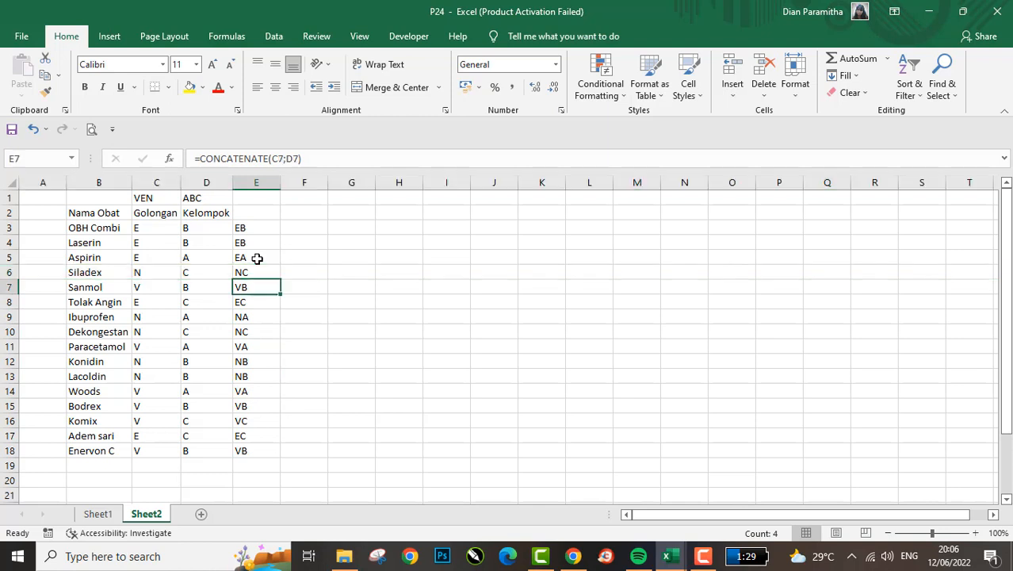
{"action": "key", "text": "Down"}
{"action": "key", "text": "Down"}
{"action": "key", "text": "Down"}
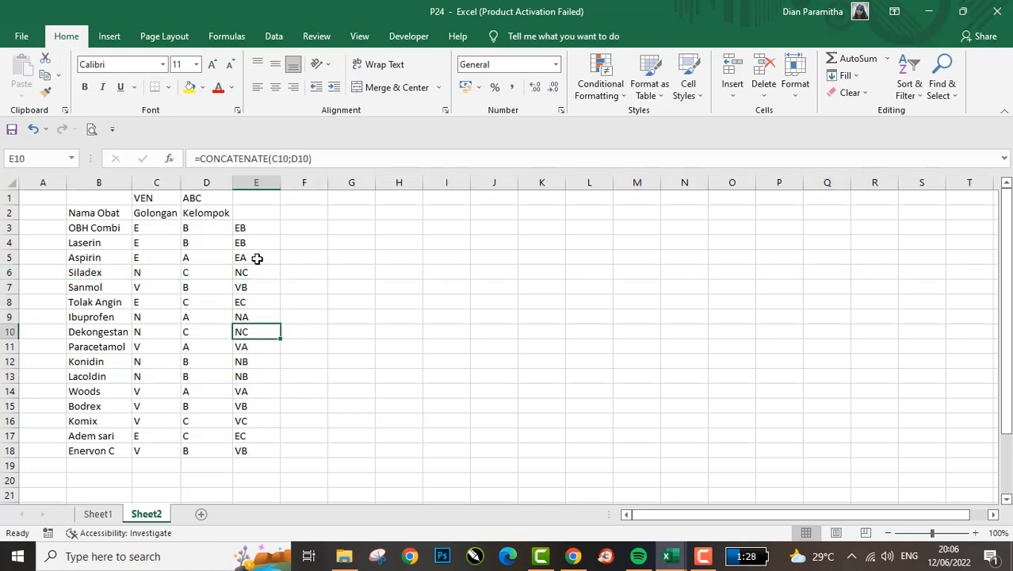
{"action": "key", "text": "shift+space"}
{"action": "key", "text": "Down"}
{"action": "key", "text": "Down"}
{"action": "key", "text": "Down"}
{"action": "key", "text": "Down"}
{"action": "key", "text": "Down"}
{"action": "key", "text": "Down"}
{"action": "key", "text": "Down"}
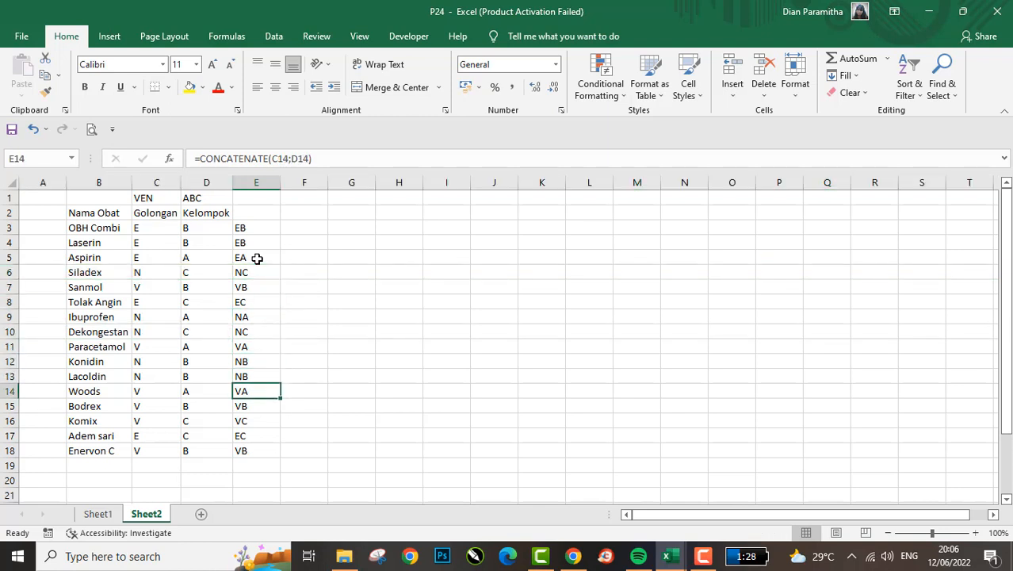
{"action": "key", "text": "Down"}
{"action": "key", "text": "Down"}
{"action": "key", "text": "Up"}
{"action": "key", "text": "Up"}
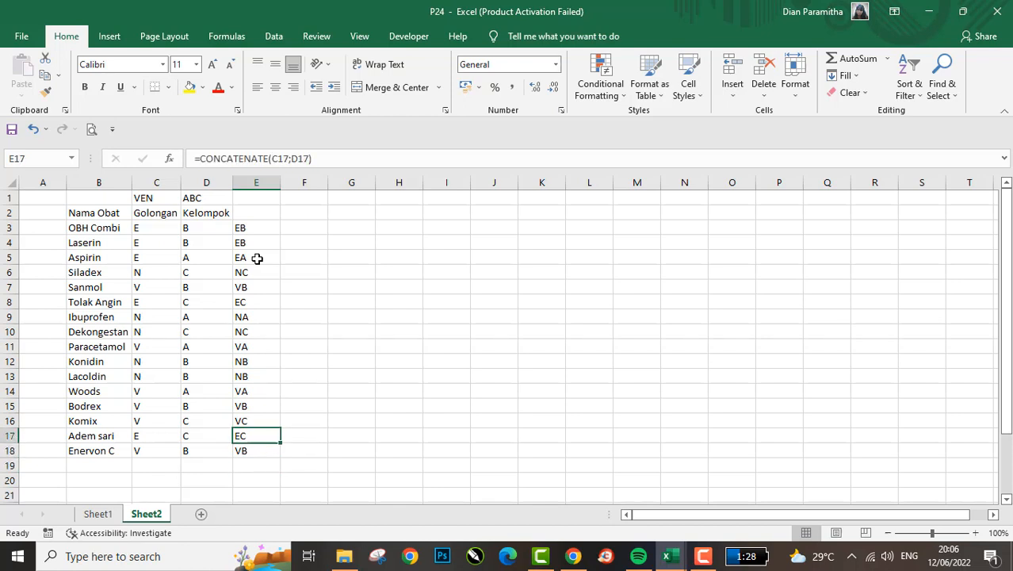
- Highlight the OBH Combi and Laserin rows to compare their combined codes with those of Aspirin, Siladex and Sanmol
{"action": "key", "text": "Up"}
{"action": "key", "text": "ctrl+Up"}
{"action": "key", "text": "Down"}
{"action": "key", "text": "Right"}
{"action": "key", "text": "Left"}
{"action": "key", "text": "Up"}
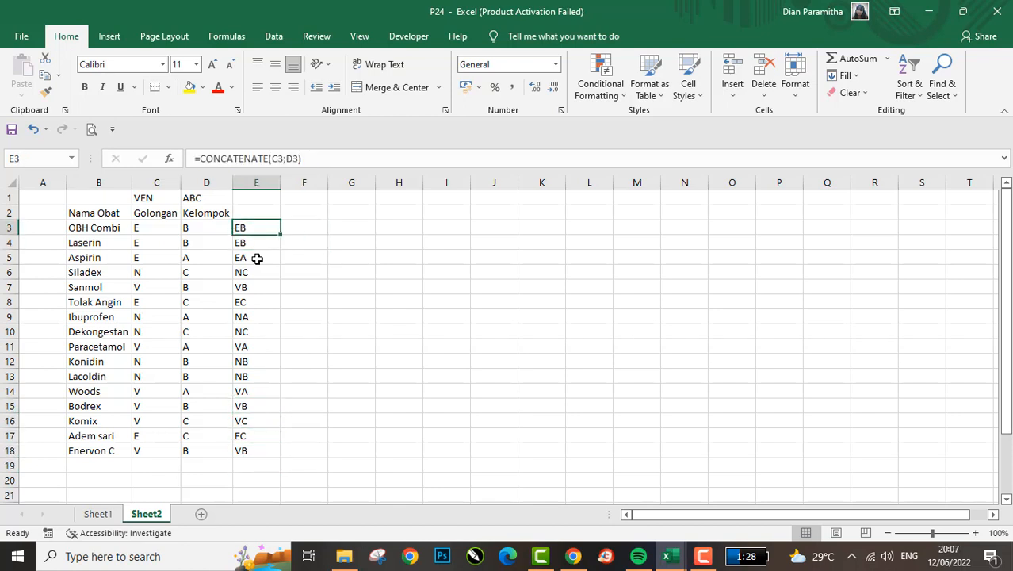
{"action": "key", "text": "Down"}
{"action": "key", "text": "Up"}
{"action": "key", "text": "shift+space"}
{"action": "key", "text": "Down"}
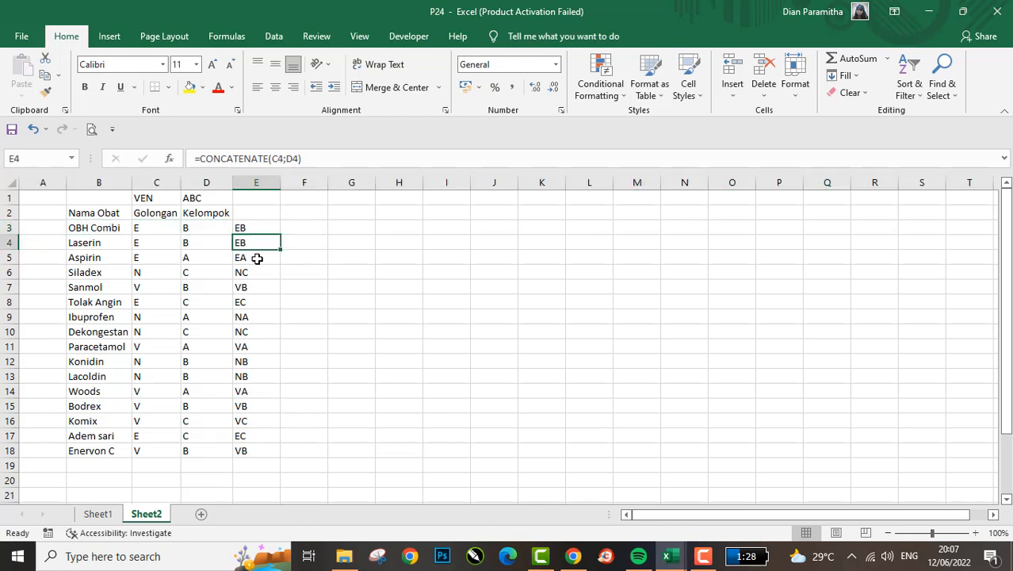
{"action": "key", "text": "shift+space"}
{"action": "key", "text": "Down"}
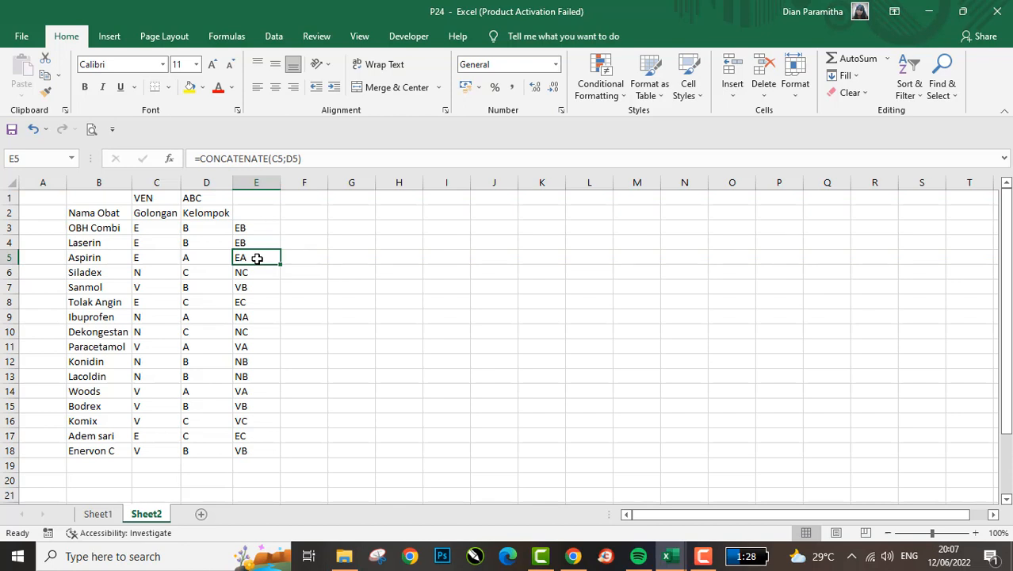
{"action": "key", "text": "Down"}
{"action": "key", "text": "Down"}
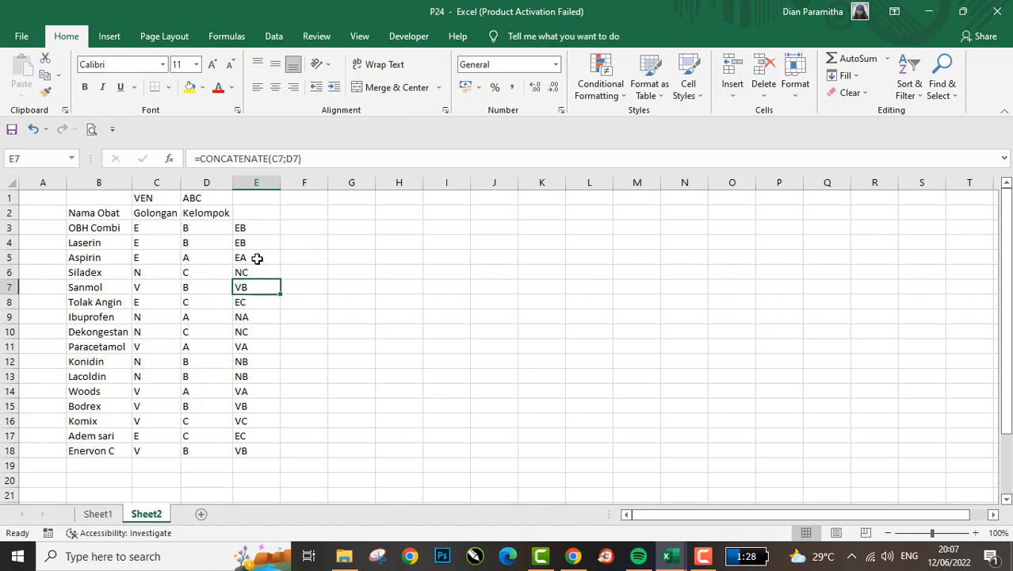
{"action": "key", "text": "Up"}
{"action": "key", "text": "Up"}
{"action": "key", "text": "Up"}
{"action": "key", "text": "Up"}
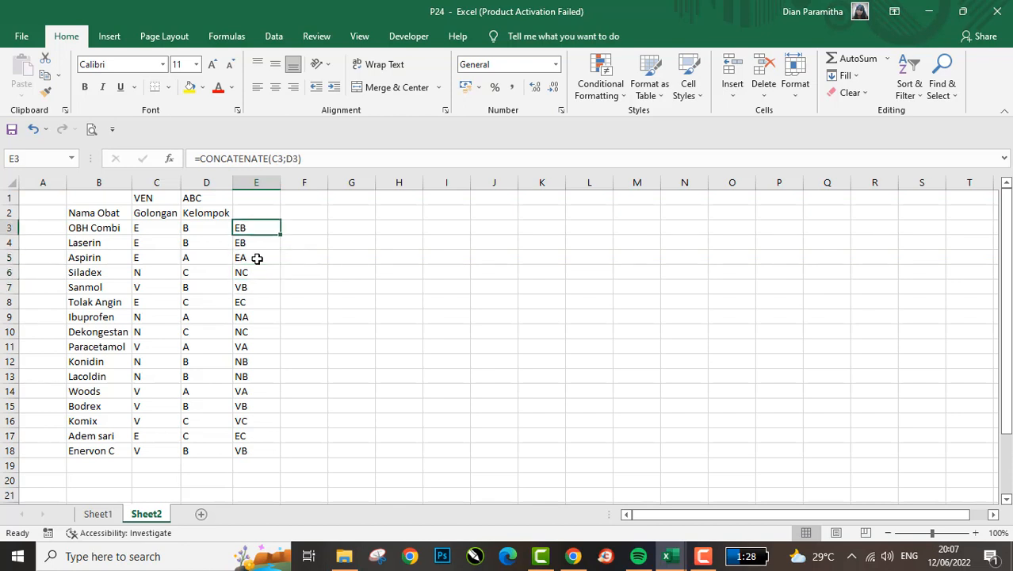
- Highlight OBH Combi's row again and check the column E codes through to Enervon C in E18
{"action": "key", "text": "shift+space"}
{"action": "key", "text": "Down"}
{"action": "key", "text": "Up"}
{"action": "key", "text": "Down"}
{"action": "key", "text": "Up"}
{"action": "key", "text": "Down"}
{"action": "key", "text": "Down"}
{"action": "key", "text": "ctrl+Down"}
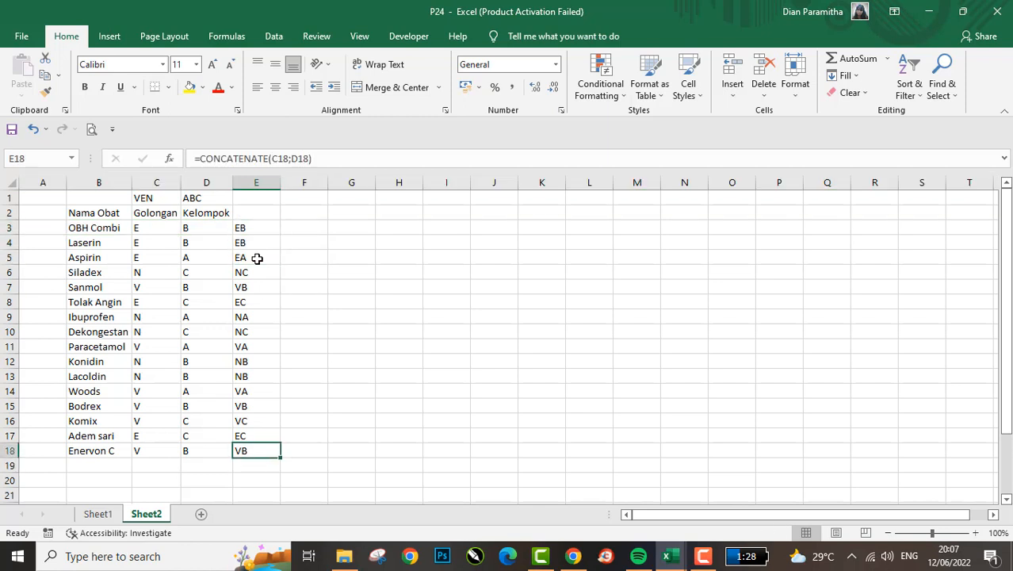
- Try to count the combined codes in F3 with the formula =COUNT(E3:E18)
{"action": "key", "text": "ctrl+Up"}
{"action": "key", "text": "Right"}
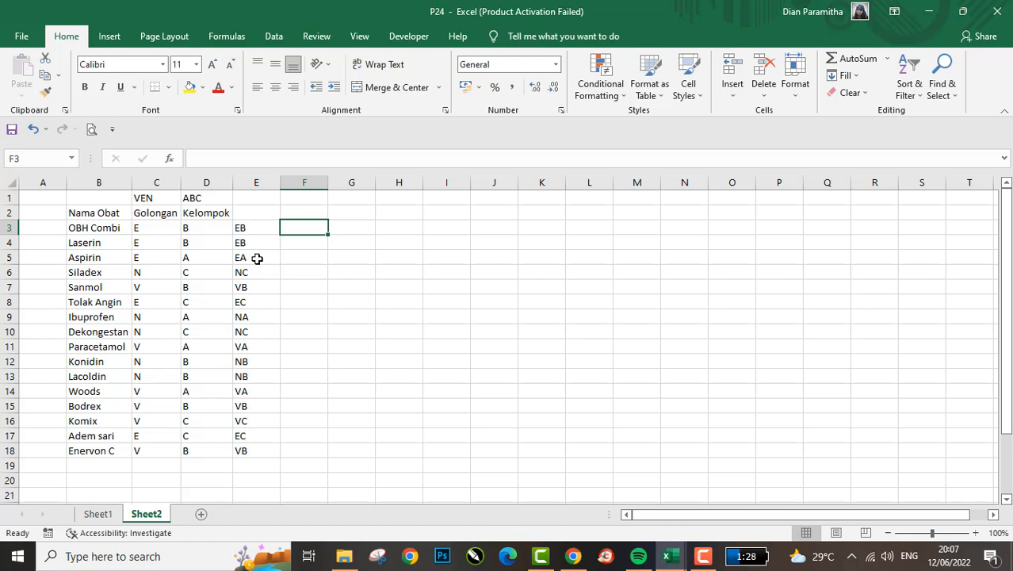
{"action": "type", "text": "=c"}
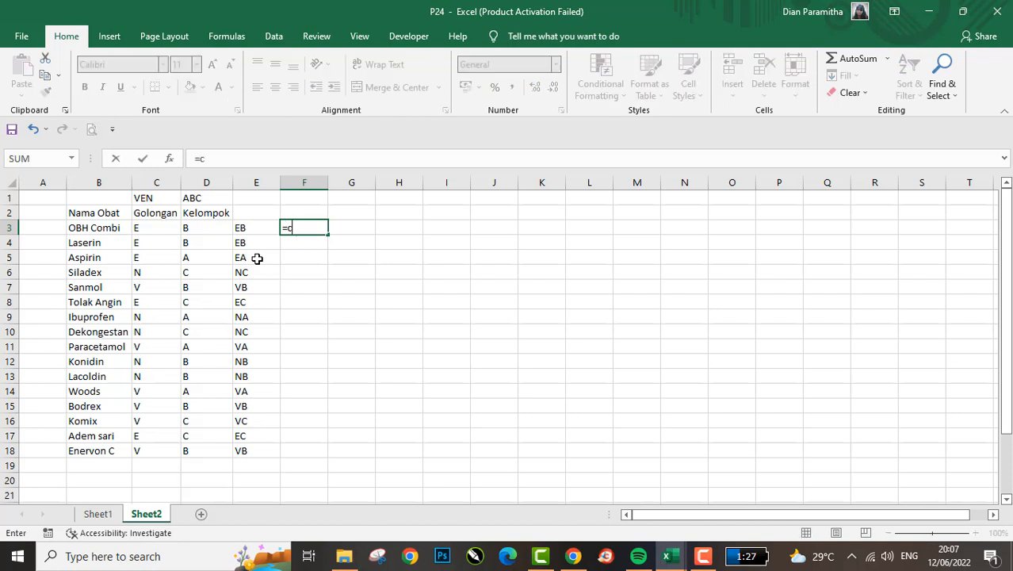
{"action": "type", "text": "ount"}
{"action": "key", "text": "Tab"}
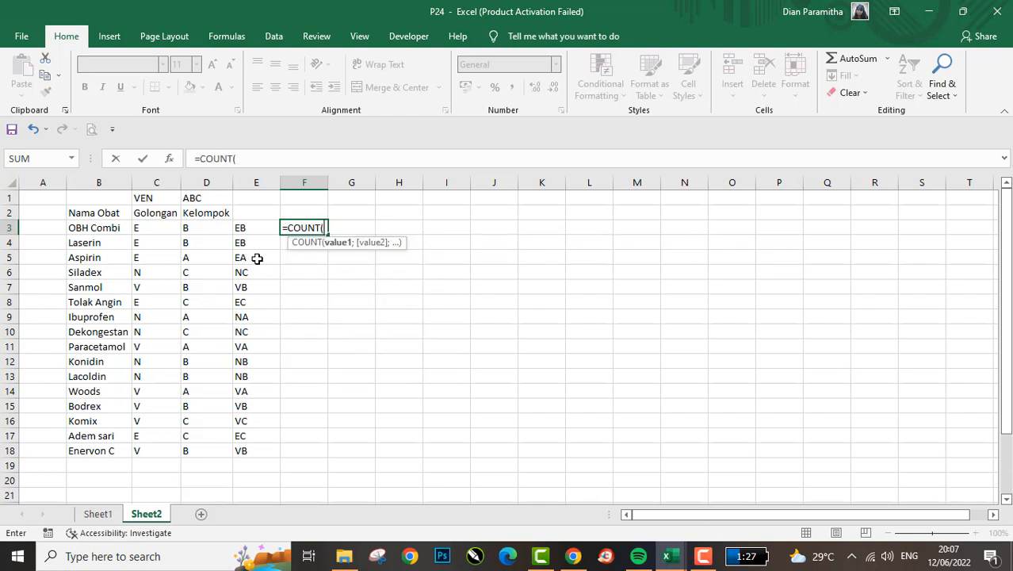
{"action": "key", "text": "Left"}
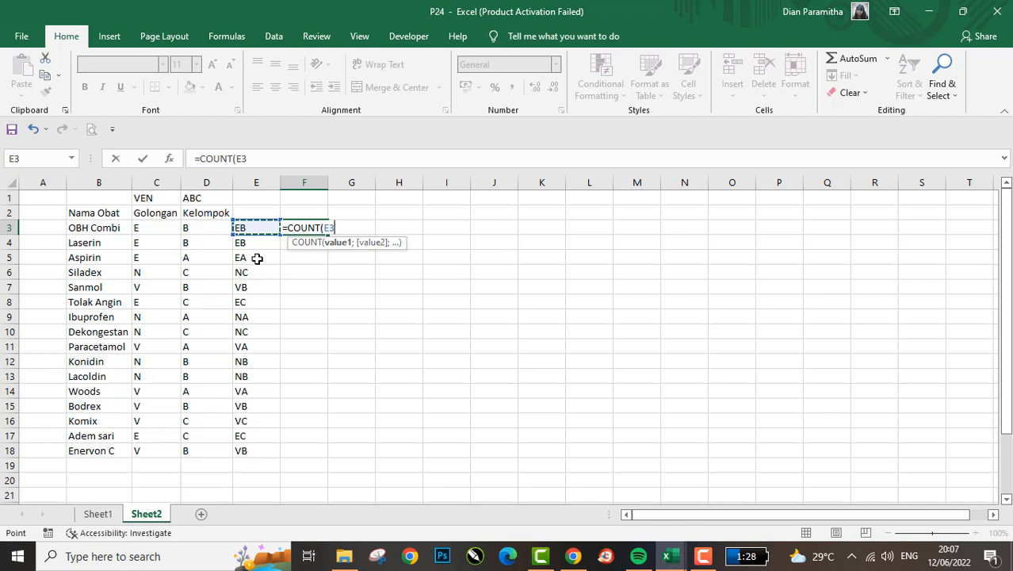
{"action": "key", "text": "ctrl+shift+Down"}
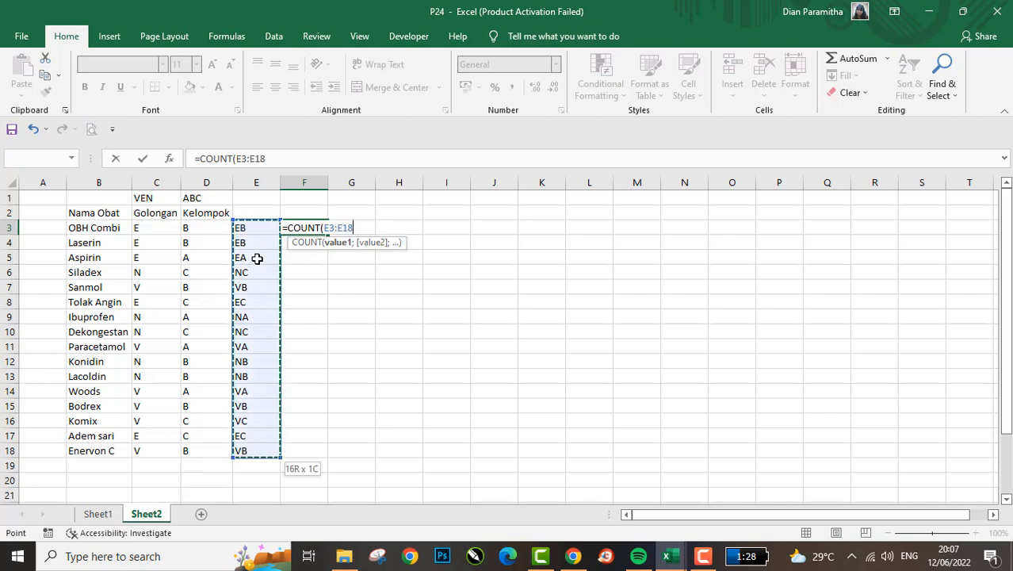
{"action": "key", "text": "Return"}
{"action": "key", "text": "Left"}
{"action": "key", "text": "Up"}
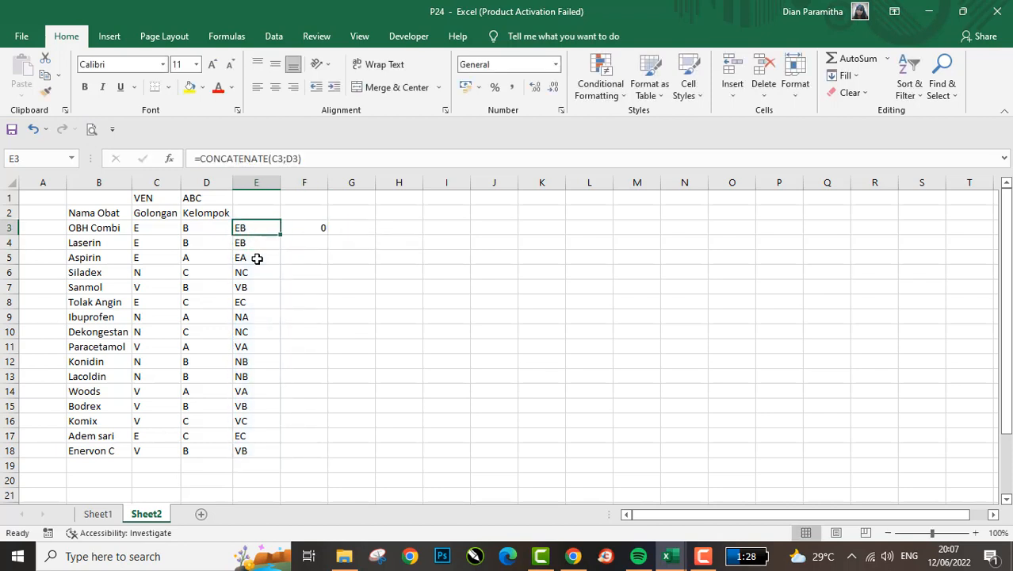
- Examine the COUNT formula in F3 and compare its range with the combined codes in E3:E18
{"action": "key", "text": "Right"}
{"action": "left_click", "coordinate": [307, 158]}
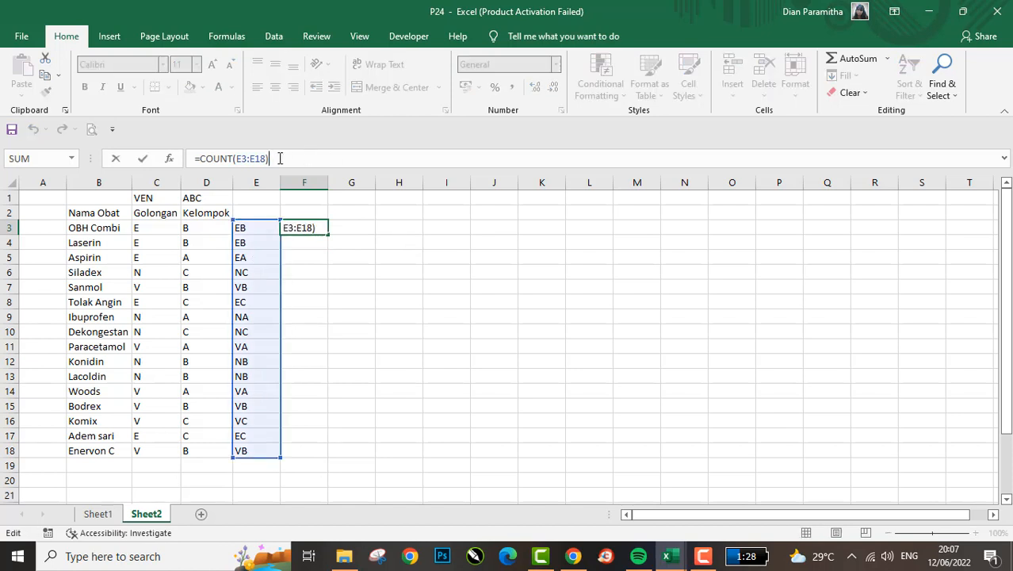
{"action": "key", "text": "Return"}
{"action": "key", "text": "Up"}
{"action": "key", "text": "Left"}
{"action": "key", "text": "ctrl+shift+Down"}
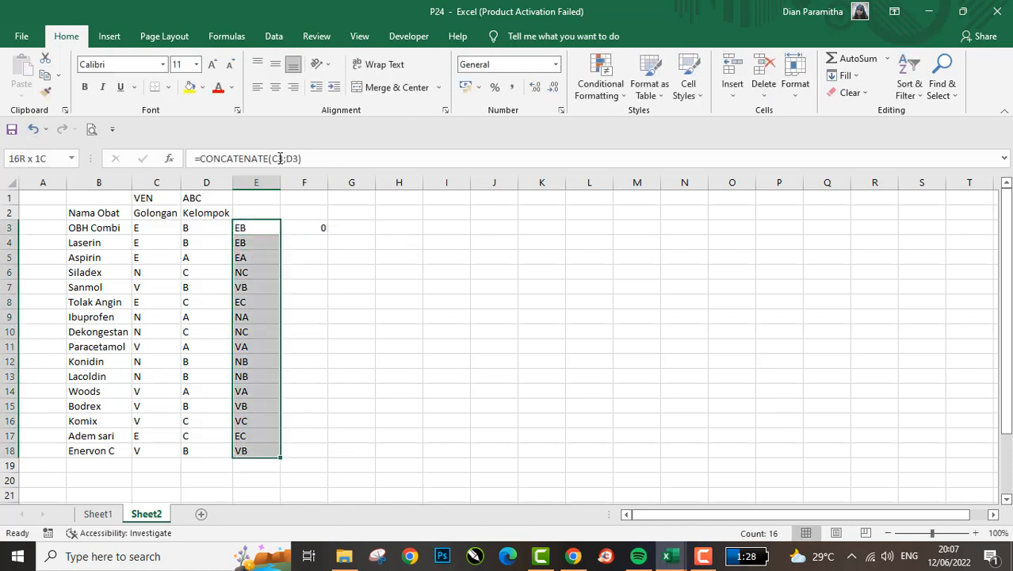
{"action": "key", "text": "Right"}
{"action": "key", "text": "Left"}
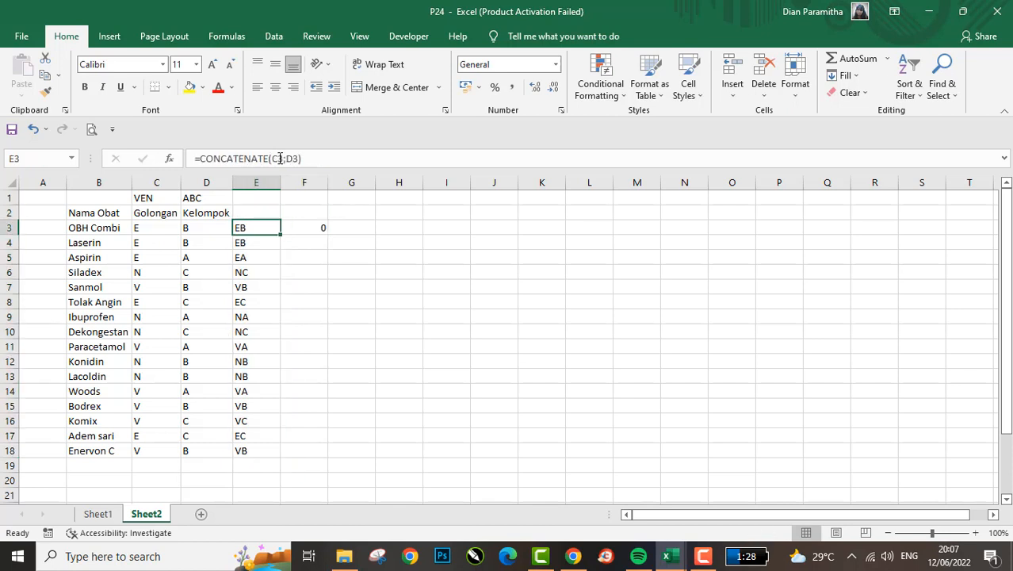
{"action": "key", "text": "Right"}
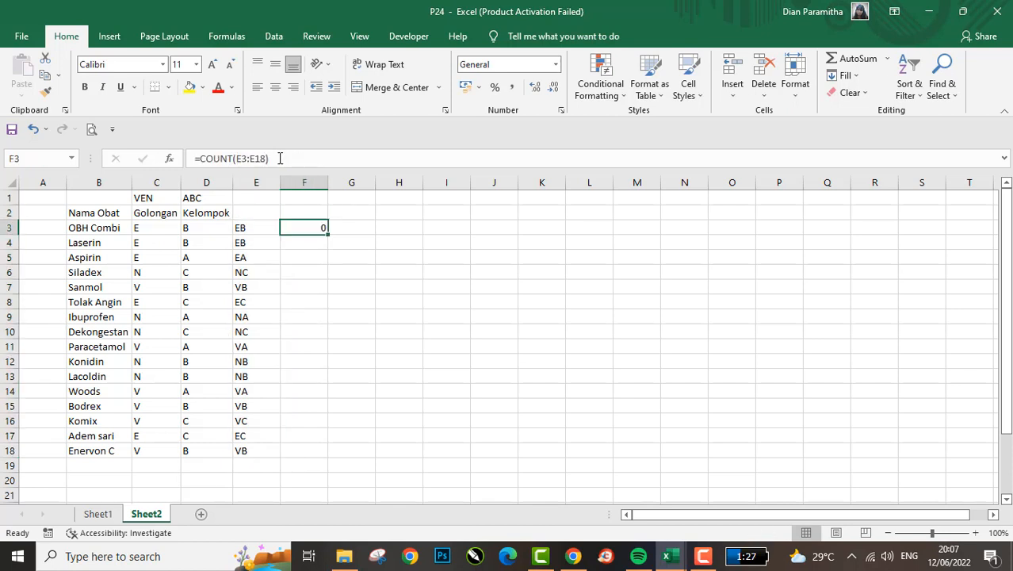
{"action": "left_click", "coordinate": [279, 157]}
{"action": "key", "text": "ctrl+Return"}
- Replace the COUNT formula in F3 with the opening of a COUNTIF function
{"action": "type", "text": "="}
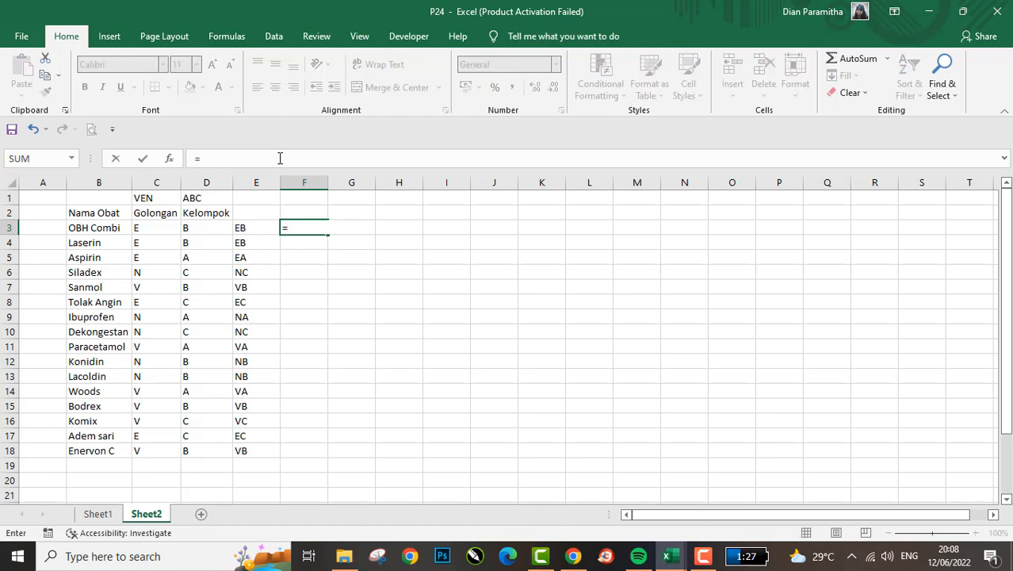
{"action": "type", "text": "coun"}
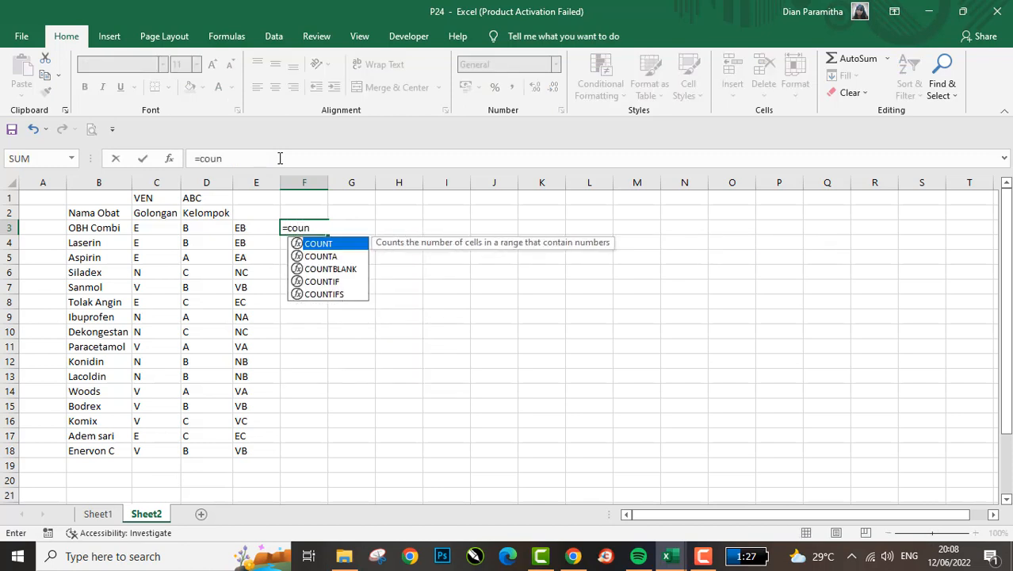
{"action": "type", "text": "t"}
{"action": "key", "text": "Tab"}
{"action": "key", "text": "BackSpace"}
{"action": "type", "text": "if"}
{"action": "key", "text": "Tab"}
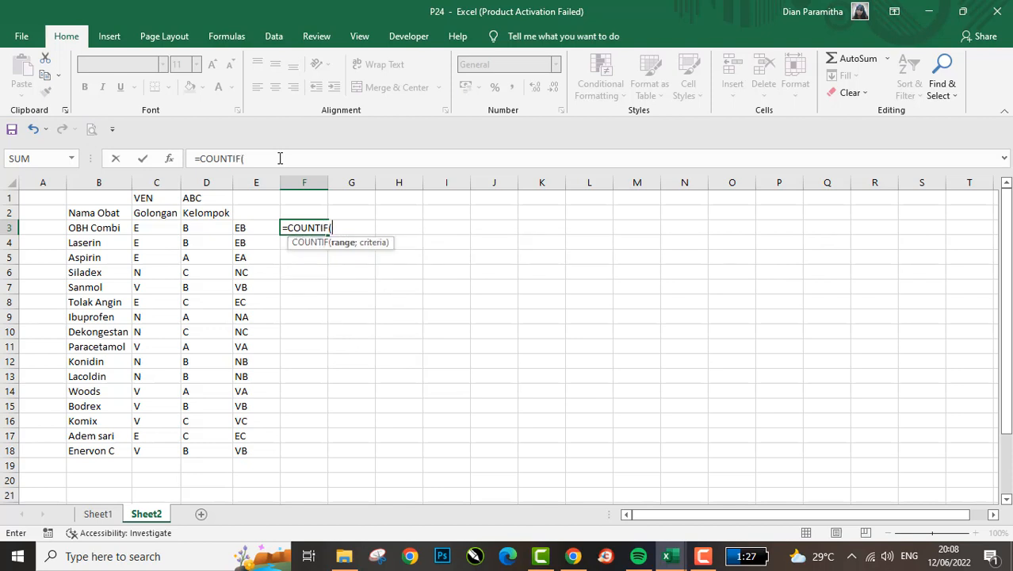
- Give the COUNTIF function the range E2:E3 and start editing its E2 reference
{"action": "key", "text": "Left"}
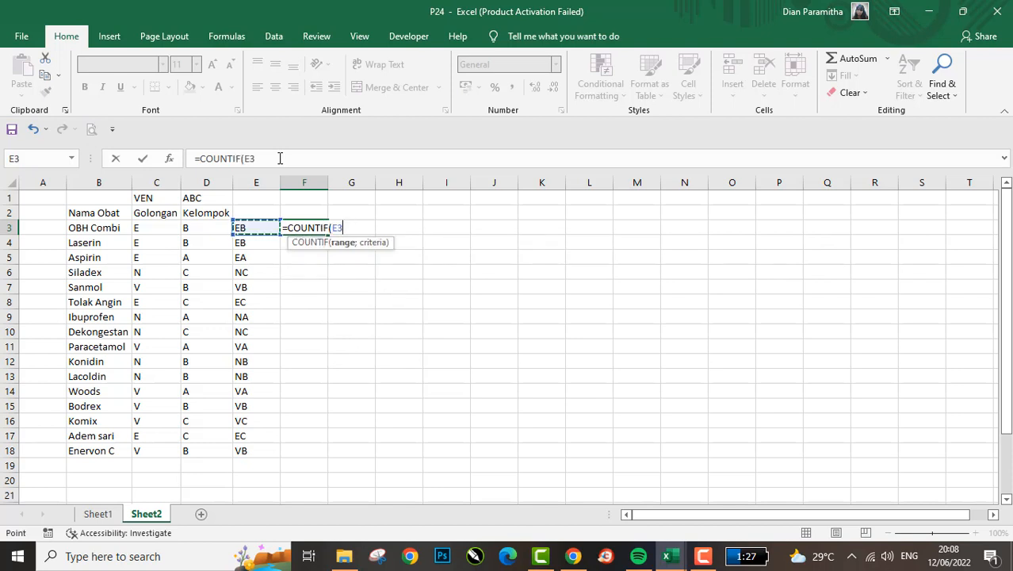
{"action": "key", "text": "Up"}
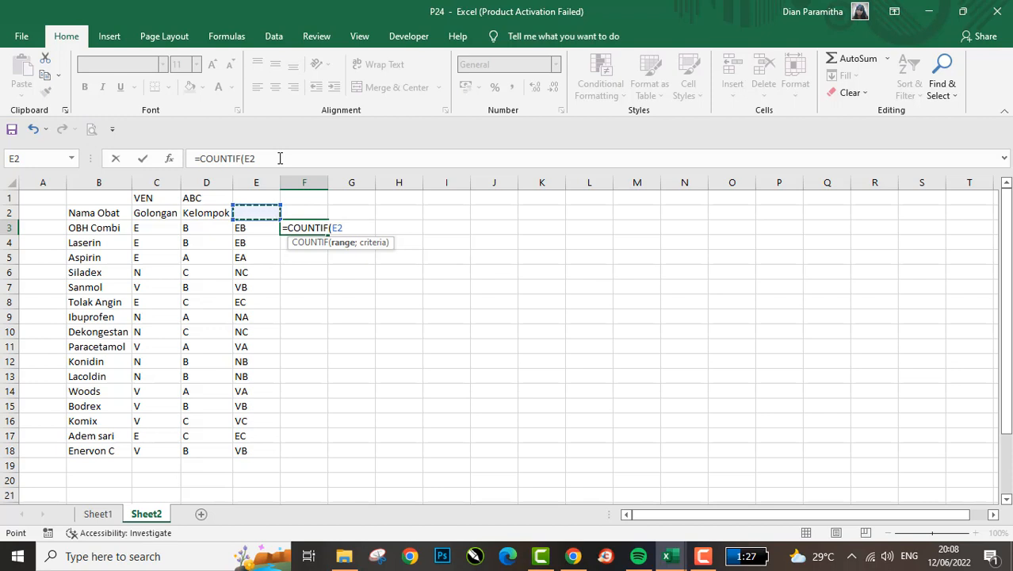
{"action": "key", "text": "Down"}
{"action": "key", "text": "Up"}
{"action": "key", "text": "shift+Down"}
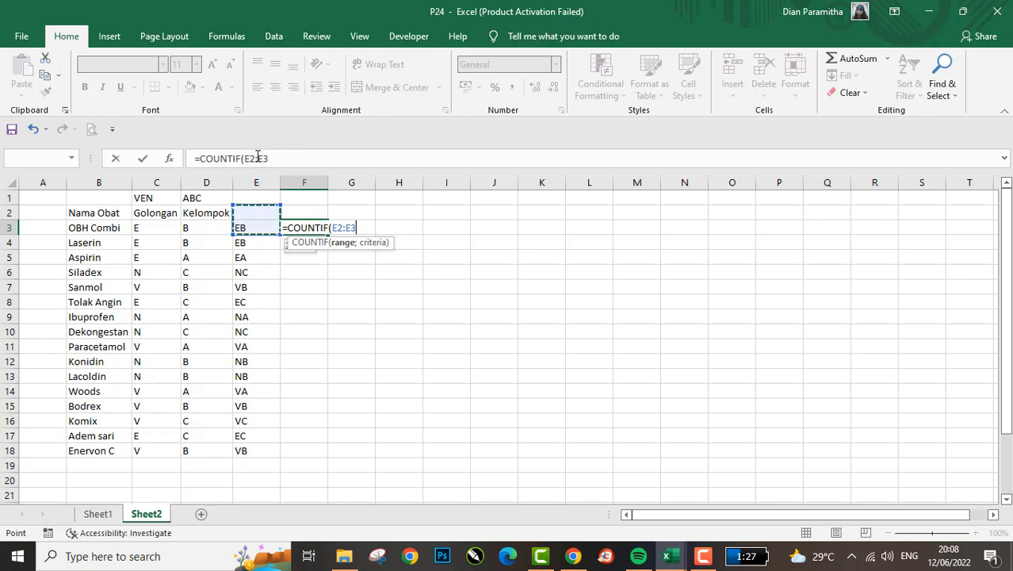
{"action": "left_click", "coordinate": [253, 159]}
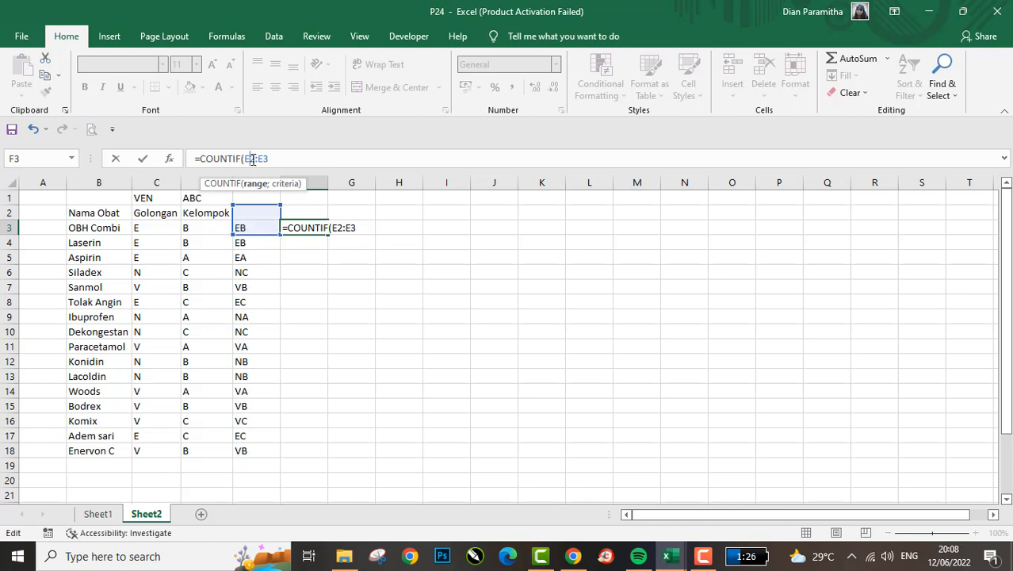
- Complete the formula in F3 as =COUNTIF(E$2:E3;E3), anchoring the start row of the range
{"action": "type", "text": "$"}
{"action": "left_click", "coordinate": [295, 158]}
{"action": "type", "text": ";"}
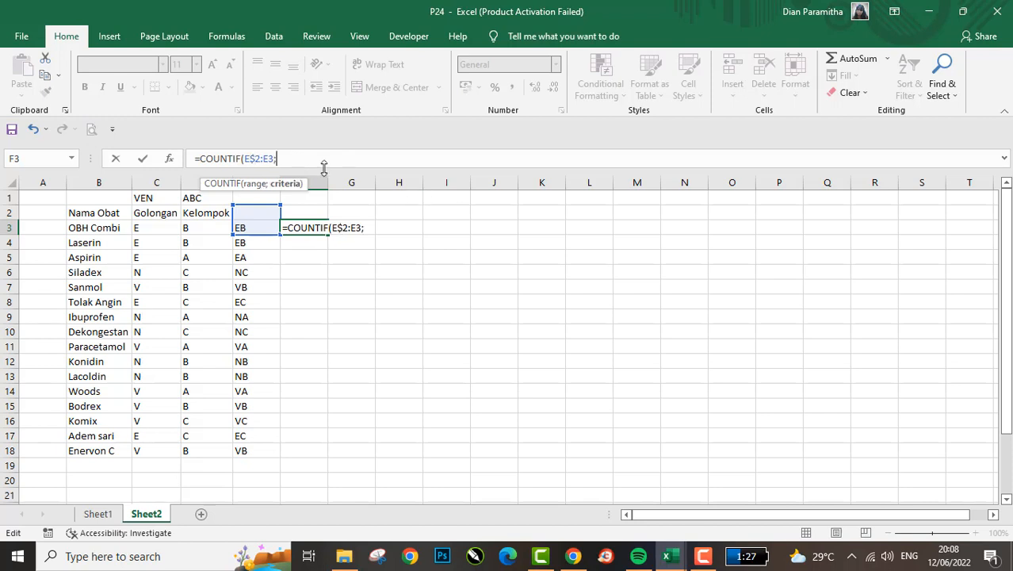
{"action": "left_click", "coordinate": [245, 228]}
{"action": "key", "text": "Return"}
{"action": "key", "text": "Up"}
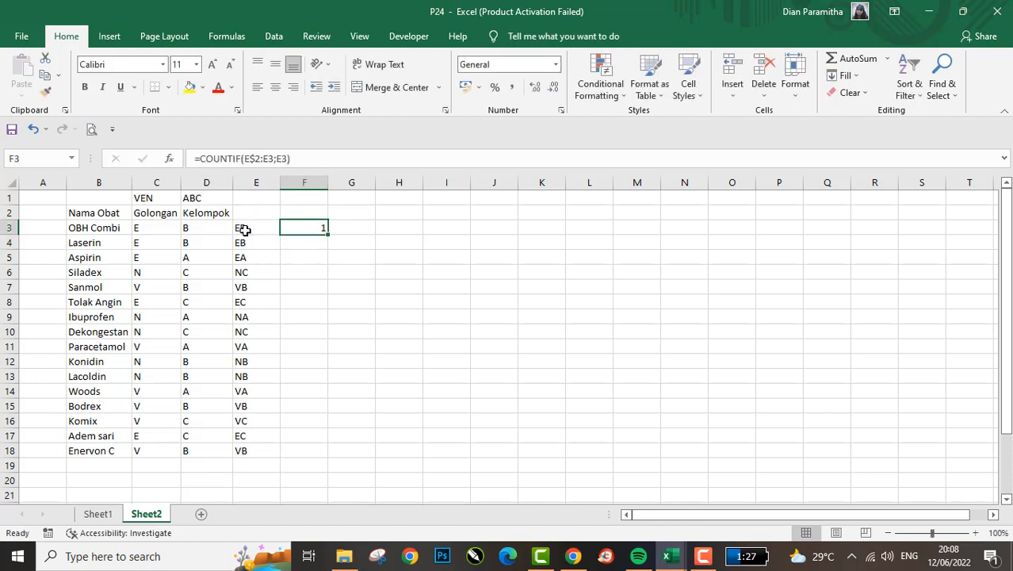
- Copy the COUNTIF formula from F3 down to F4:F18
{"action": "key", "text": "ctrl+c"}
{"action": "key", "text": "Left"}
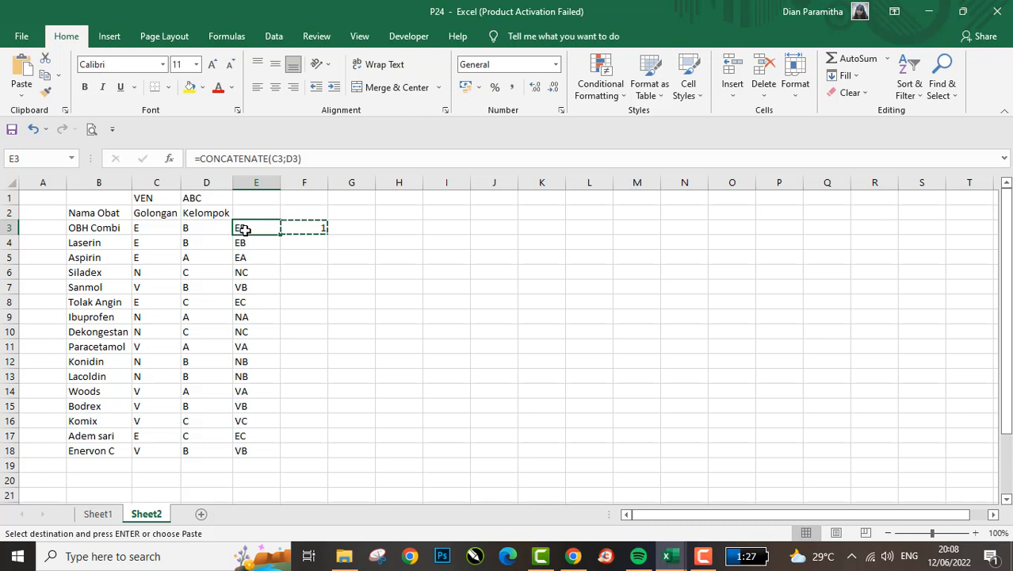
{"action": "key", "text": "ctrl+Down"}
{"action": "key", "text": "Right"}
{"action": "key", "text": "ctrl+shift+Up"}
{"action": "key", "text": "shift+Down"}
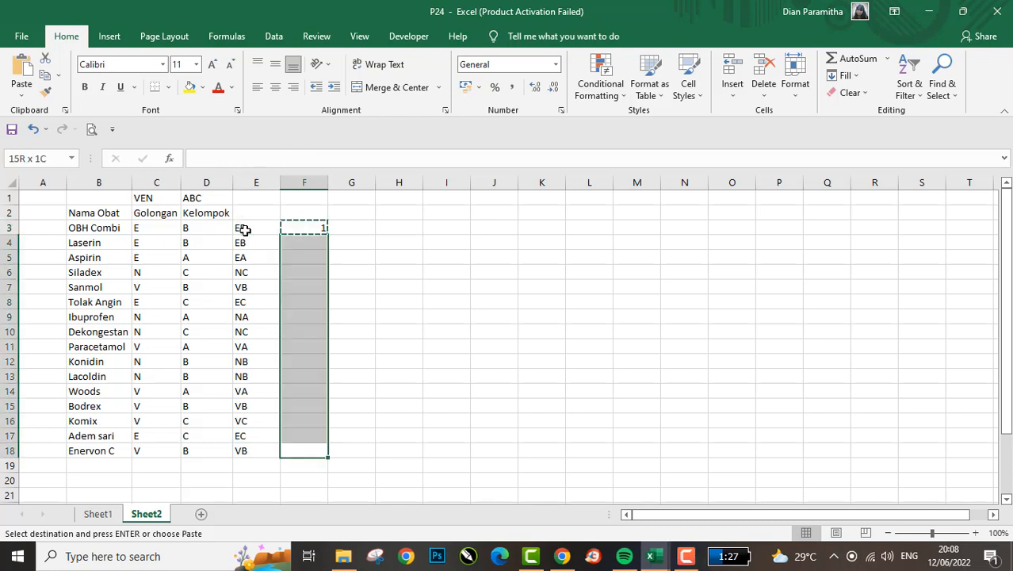
{"action": "key", "text": "Return"}
{"action": "key", "text": "Down"}
{"action": "key", "text": "Up"}
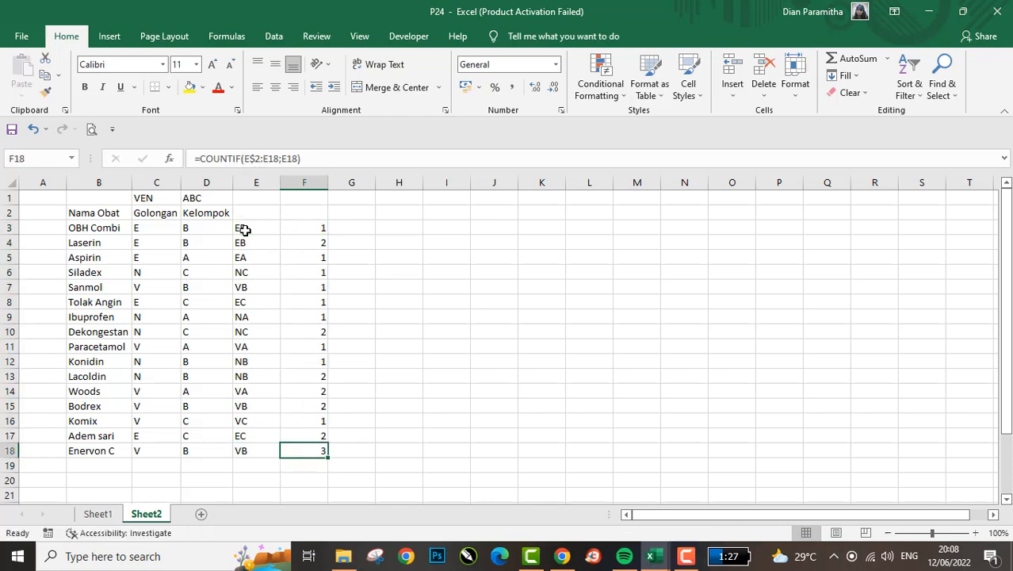
- Examine how the COUNTIF range expands through the first rows of column F
{"action": "key", "text": "ctrl+Up"}
{"action": "key", "text": "Down"}
{"action": "key", "text": "Down"}
{"action": "key", "text": "Down"}
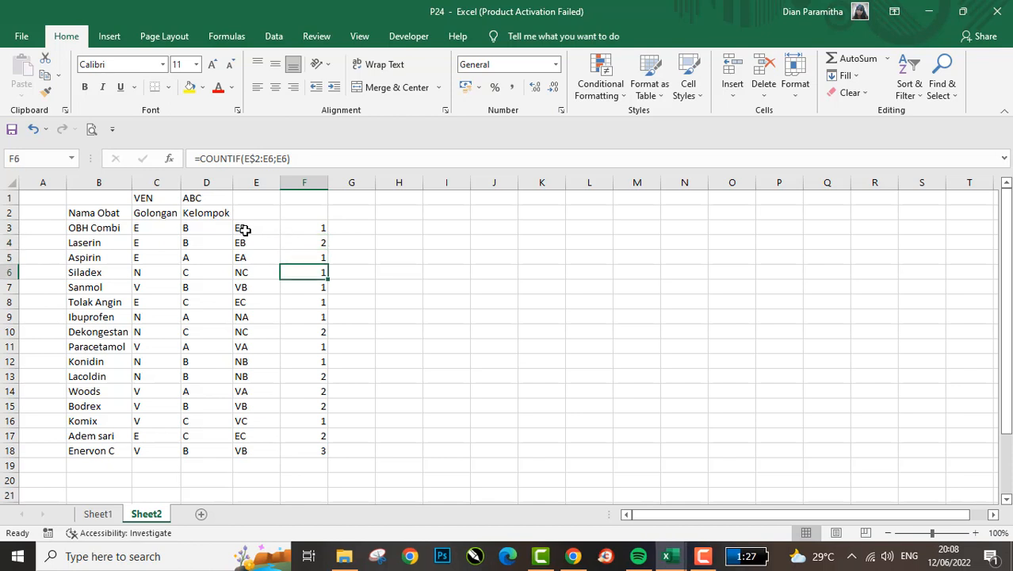
{"action": "key", "text": "Down"}
{"action": "key", "text": "Up"}
{"action": "key", "text": "Up"}
{"action": "key", "text": "Up"}
{"action": "key", "text": "Up"}
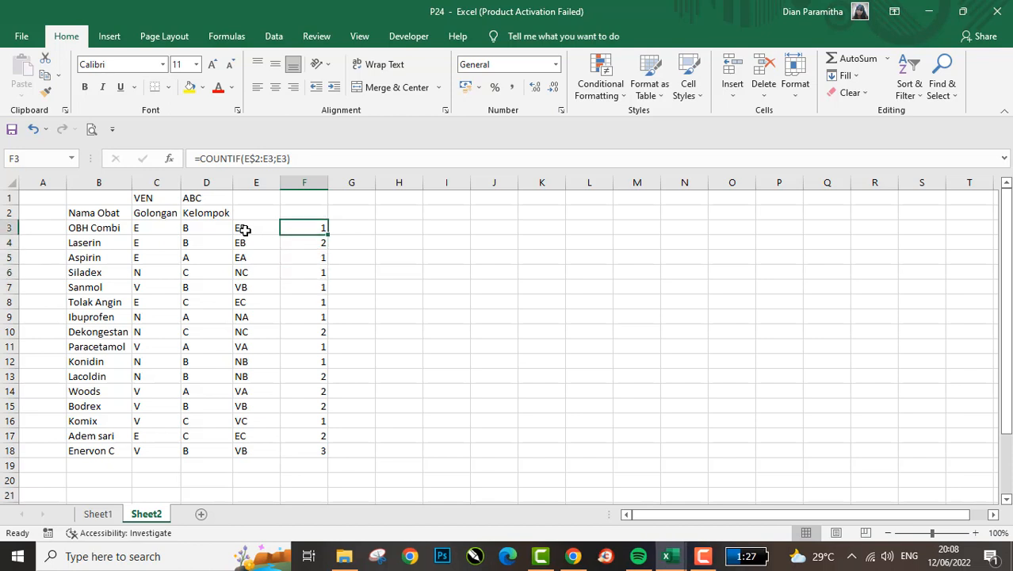
- Compare the OBH Combi and Laserin rows, then check the counts further down column F
{"action": "key", "text": "Down"}
{"action": "key", "text": "Up"}
{"action": "key", "text": "Left"}
{"action": "key", "text": "Right"}
{"action": "key", "text": "shift+space"}
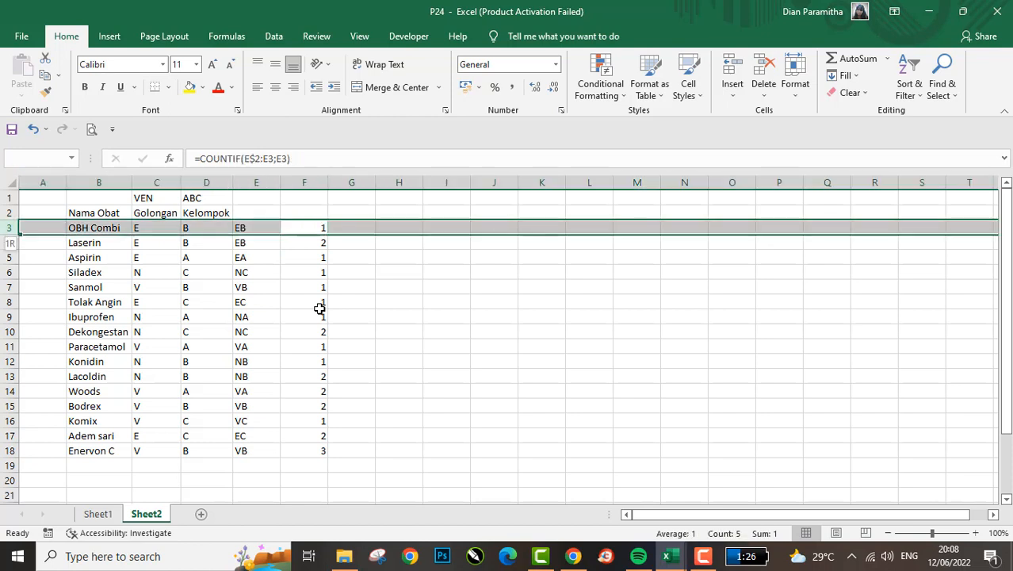
{"action": "key", "text": "Down"}
{"action": "key", "text": "shift+space"}
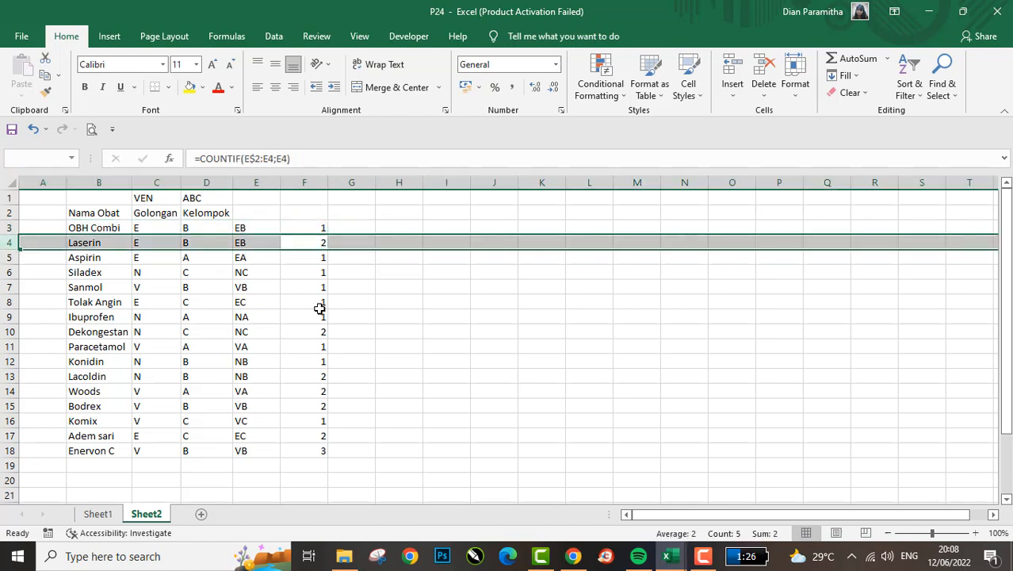
{"action": "key", "text": "Down"}
{"action": "key", "text": "Down"}
{"action": "key", "text": "Down"}
{"action": "key", "text": "Down"}
{"action": "key", "text": "Down"}
{"action": "key", "text": "Down"}
{"action": "key", "text": "Down"}
{"action": "key", "text": "Down"}
{"action": "key", "text": "Down"}
{"action": "key", "text": "Down"}
{"action": "key", "text": "Down"}
{"action": "key", "text": "Down"}
{"action": "key", "text": "Down"}
{"action": "key", "text": "Down"}
{"action": "key", "text": "Down"}
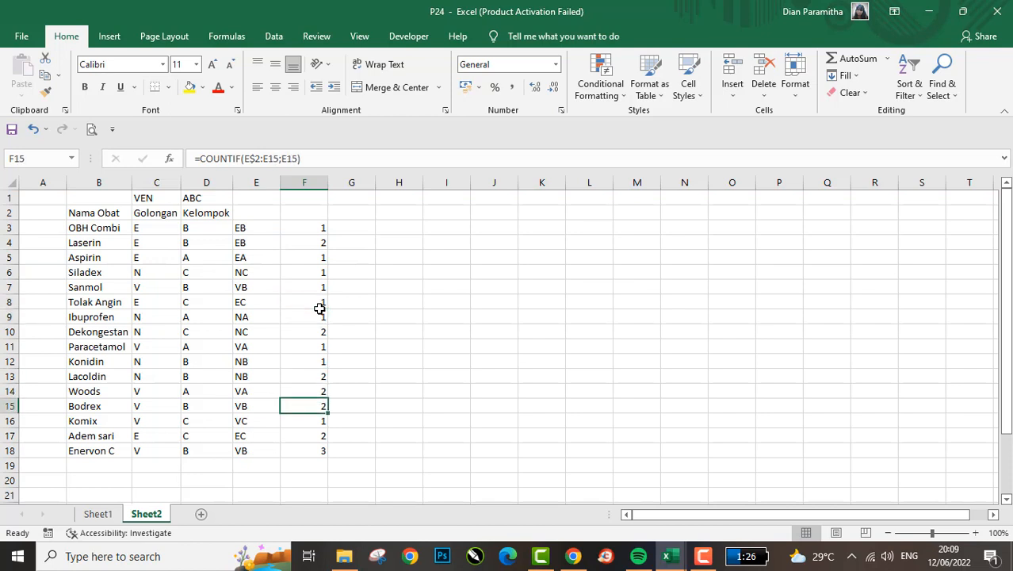
- Add the medicine Fresh Care in row 19 with Golongan E and Kelompok B
{"action": "key", "text": "Left"}
{"action": "key", "text": "Left"}
{"action": "key", "text": "Left"}
{"action": "key", "text": "Left"}
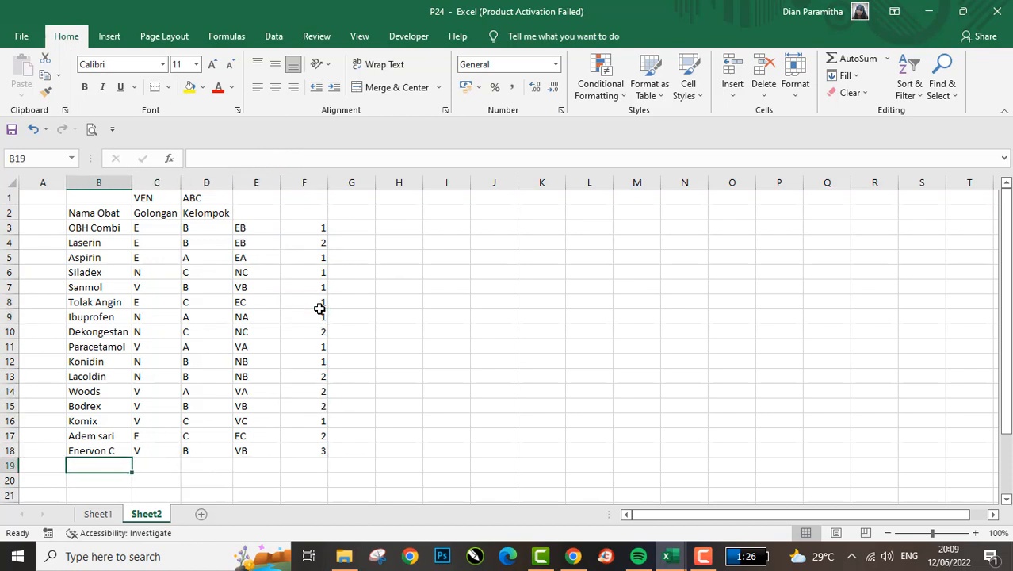
{"action": "type", "text": "Fresh"}
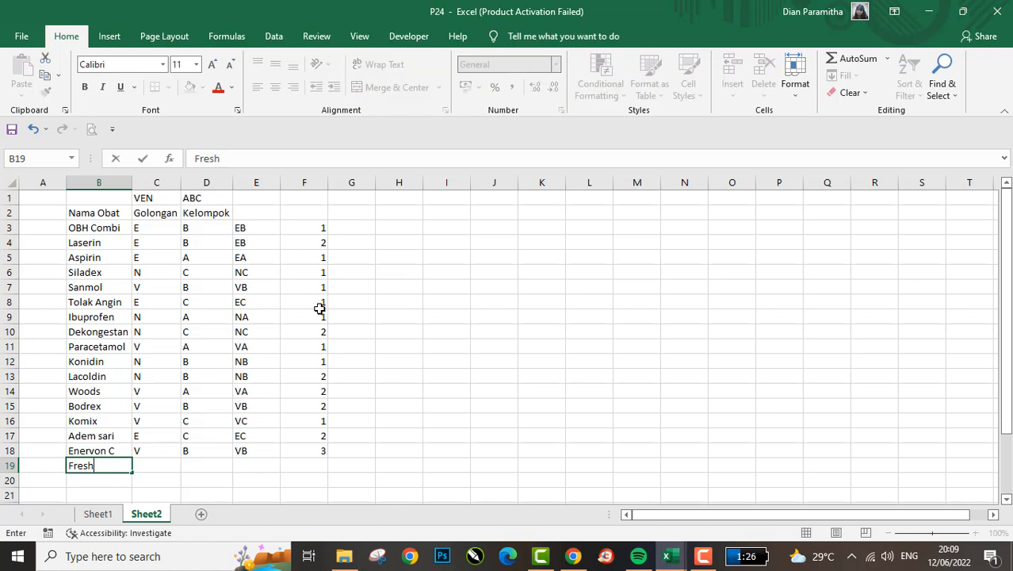
{"action": "type", "text": " Care"}
{"action": "key", "text": "Tab"}
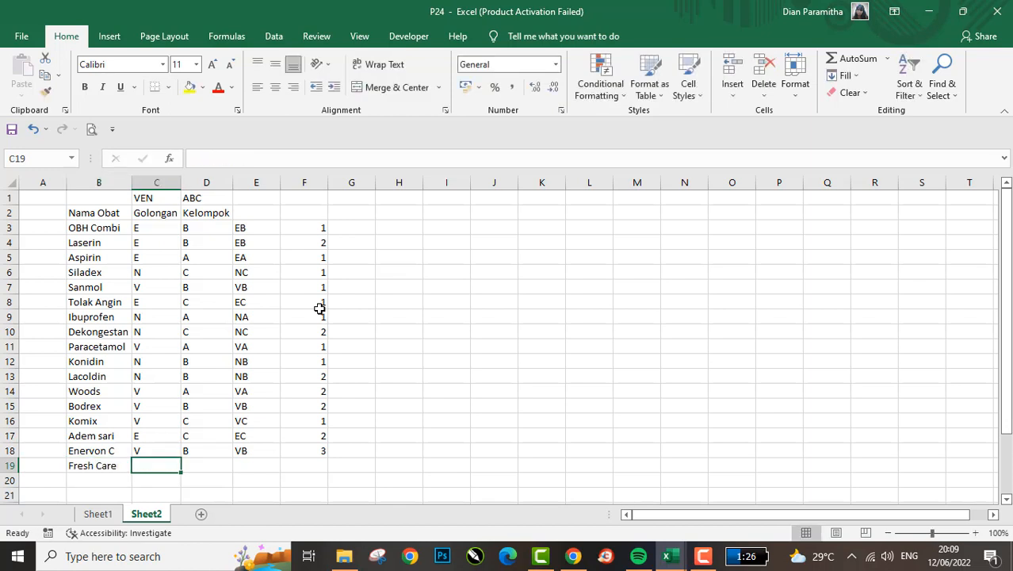
{"action": "type", "text": "E"}
{"action": "key", "text": "Tab"}
{"action": "type", "text": "B"}
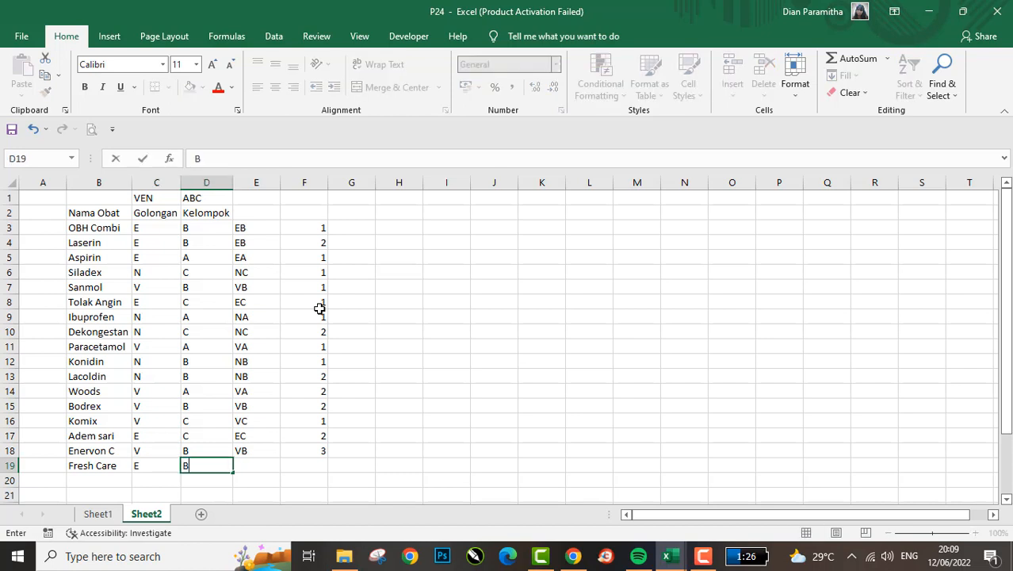
{"action": "key", "text": "Return"}
- Copy the COUNTIF formula from F18 to F19 for the Fresh Care row
{"action": "key", "text": "Right"}
{"action": "key", "text": "Up"}
{"action": "key", "text": "Right"}
{"action": "key", "text": "Right"}
{"action": "key", "text": "Up"}
{"action": "key", "text": "Right"}
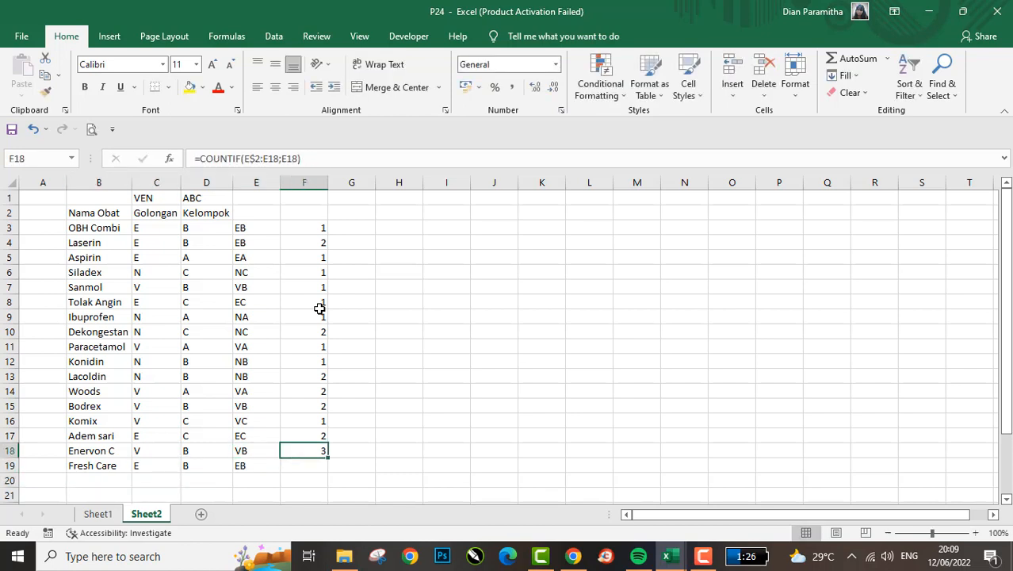
{"action": "key", "text": "ctrl+c"}
{"action": "key", "text": "Down"}
{"action": "key", "text": "Return"}
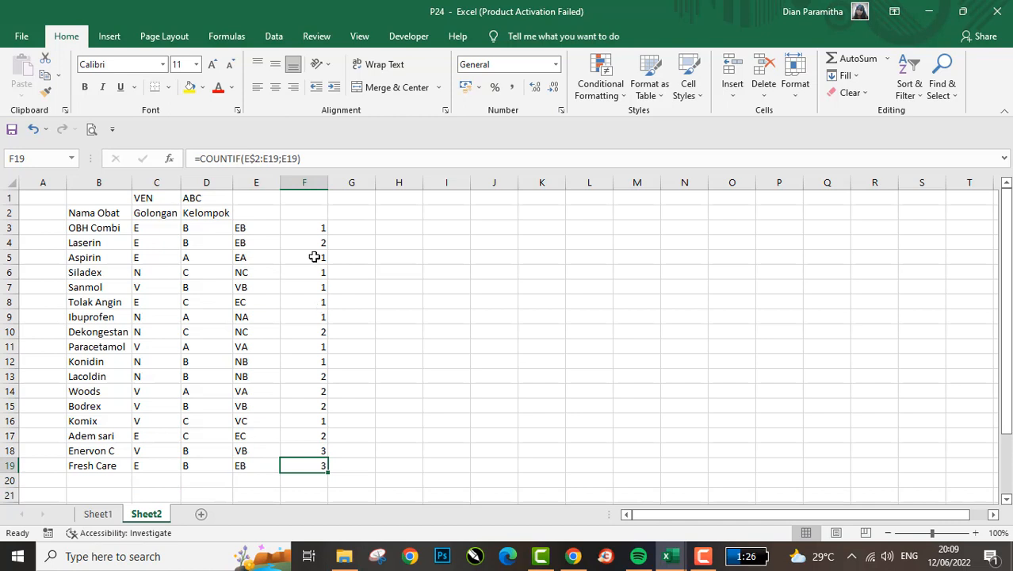
{"action": "left_click", "coordinate": [298, 159]}
{"action": "key", "text": "Return"}
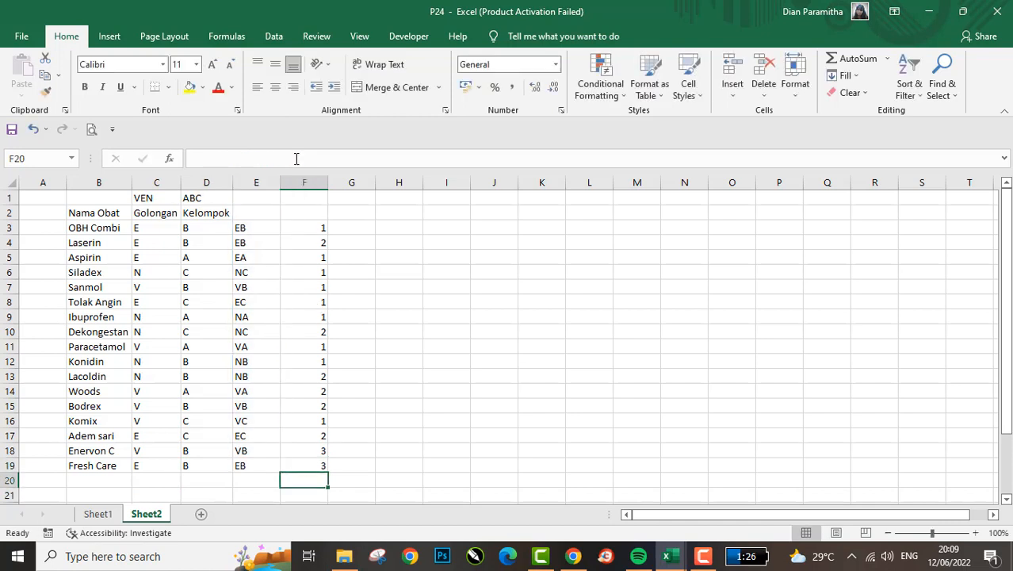
- Trace the repeated EB code from the OBH Combi and Laserin rows down to Fresh Care in row 19
{"action": "key", "text": "Up"}
{"action": "key", "text": "ctrl+Up"}
{"action": "key", "text": "shift+space"}
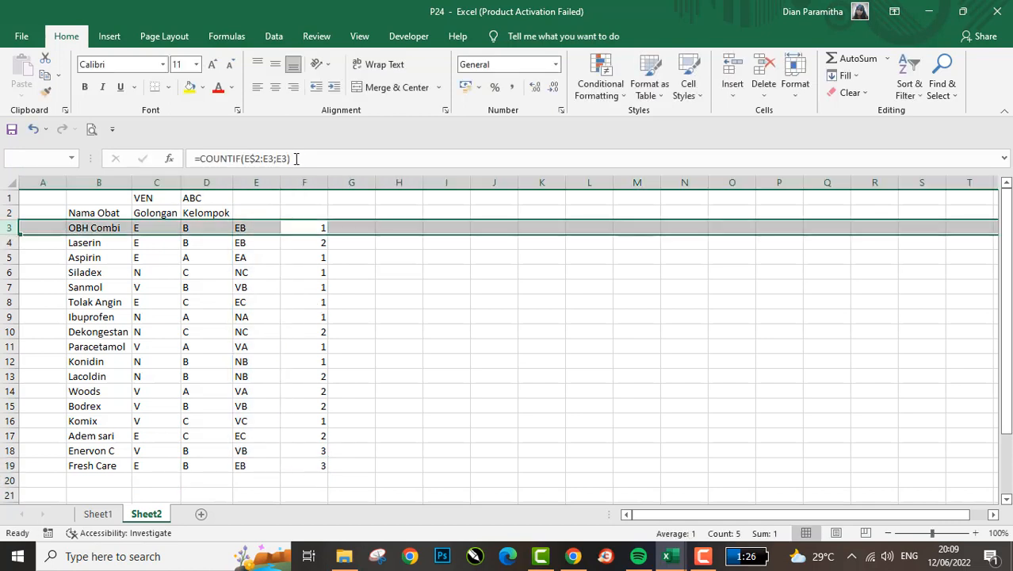
{"action": "key", "text": "Down"}
{"action": "key", "text": "shift+space"}
{"action": "key", "text": "Down"}
{"action": "key", "text": "Down"}
{"action": "key", "text": "Down"}
{"action": "key", "text": "Down"}
{"action": "key", "text": "Down"}
{"action": "key", "text": "Down"}
{"action": "key", "text": "Down"}
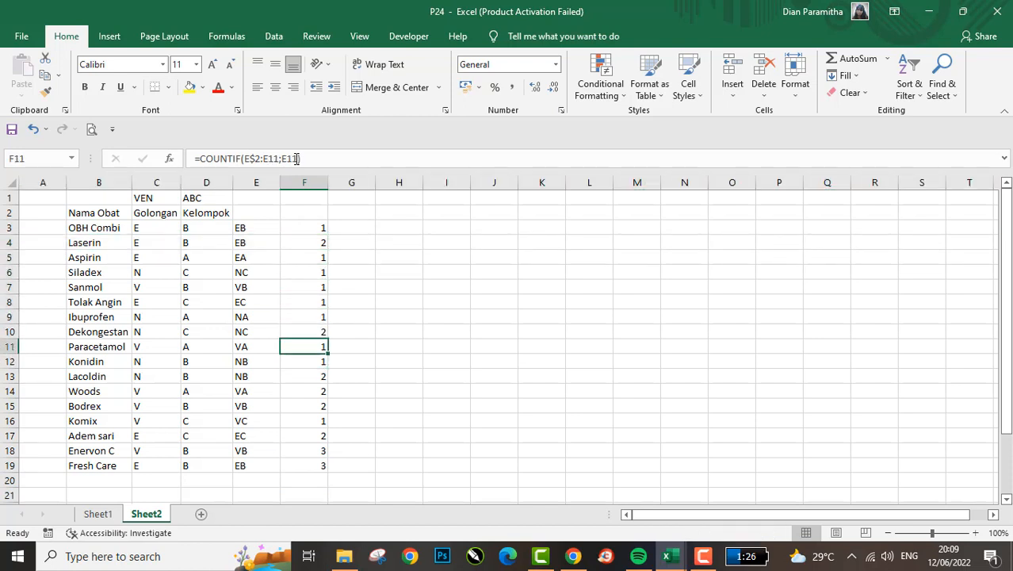
{"action": "key", "text": "Down"}
{"action": "key", "text": "Down"}
{"action": "key", "text": "Down"}
{"action": "key", "text": "ctrl+Down"}
- Examine the VB code and its running count in the Bodrex row
{"action": "key", "text": "Left"}
{"action": "key", "text": "Left"}
{"action": "key", "text": "Up"}
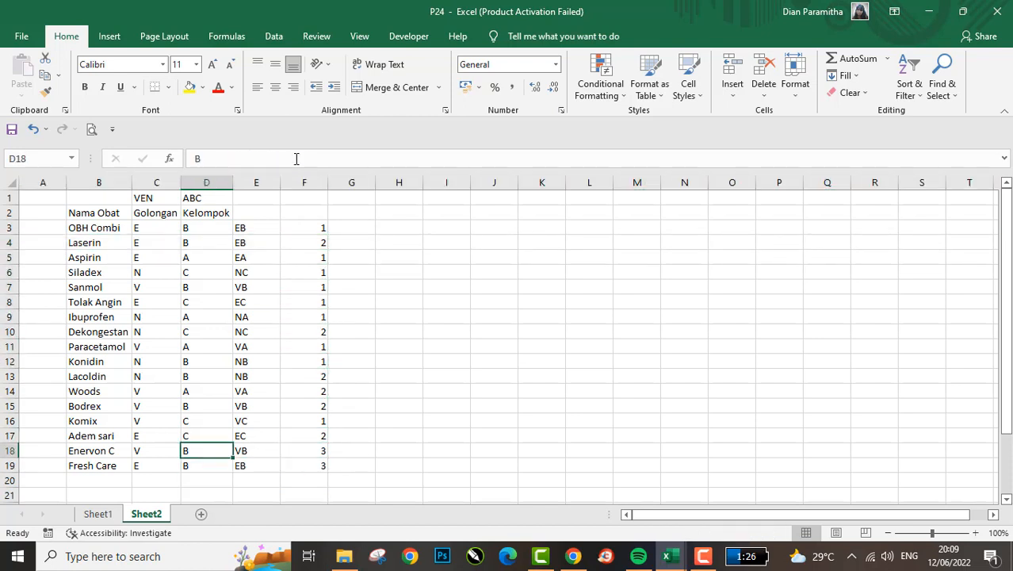
{"action": "key", "text": "Right"}
{"action": "key", "text": "Up"}
{"action": "key", "text": "Up"}
{"action": "key", "text": "Up"}
{"action": "key", "text": "Right"}
{"action": "key", "text": "Down"}
{"action": "key", "text": "Up"}
{"action": "key", "text": "Left"}
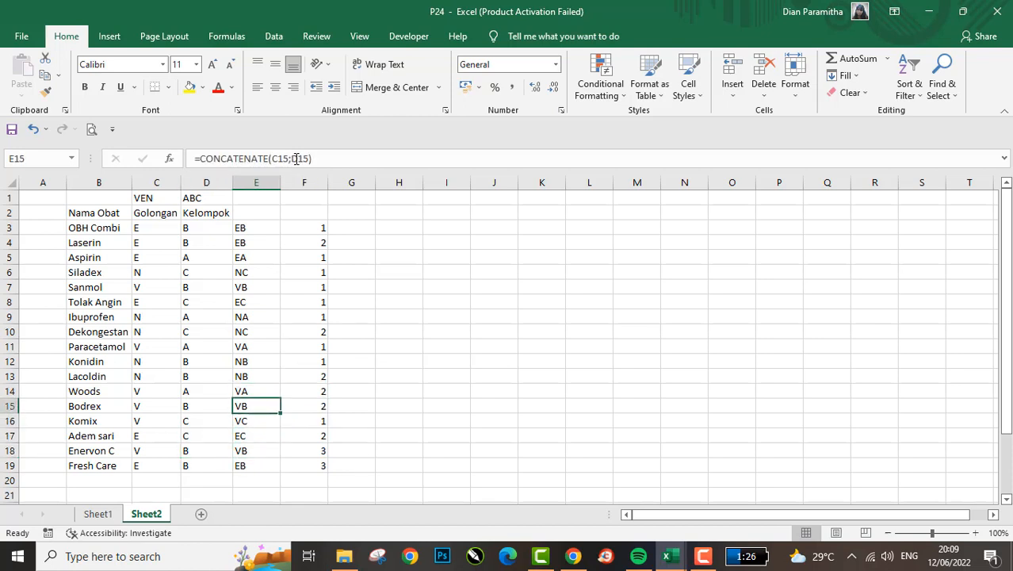
{"action": "key", "text": "shift+space"}
{"action": "key", "text": "Up"}
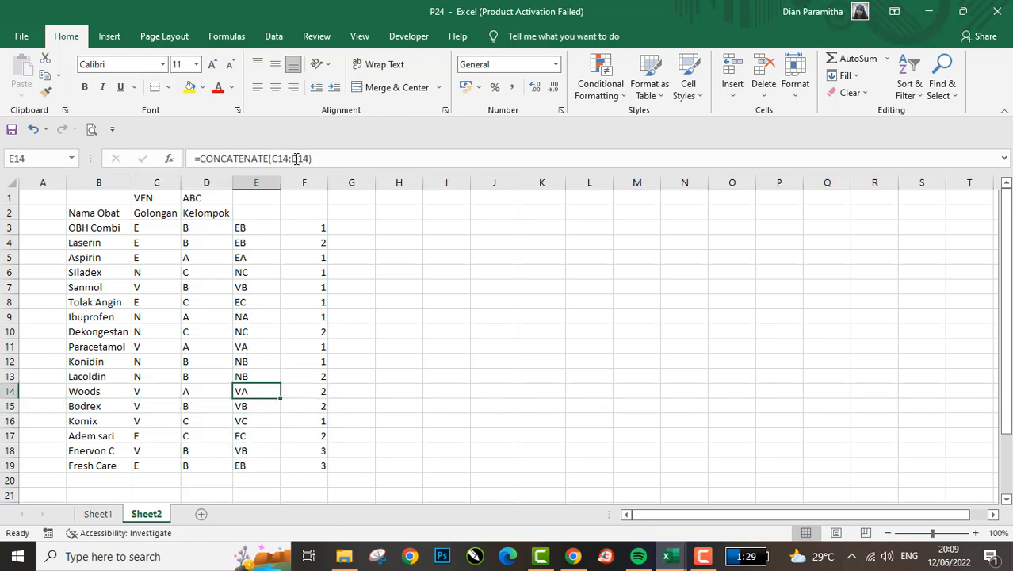
{"action": "key", "text": "Down"}
{"action": "key", "text": "shift+space"}
{"action": "key", "text": "Up"}
{"action": "key", "text": "Down"}
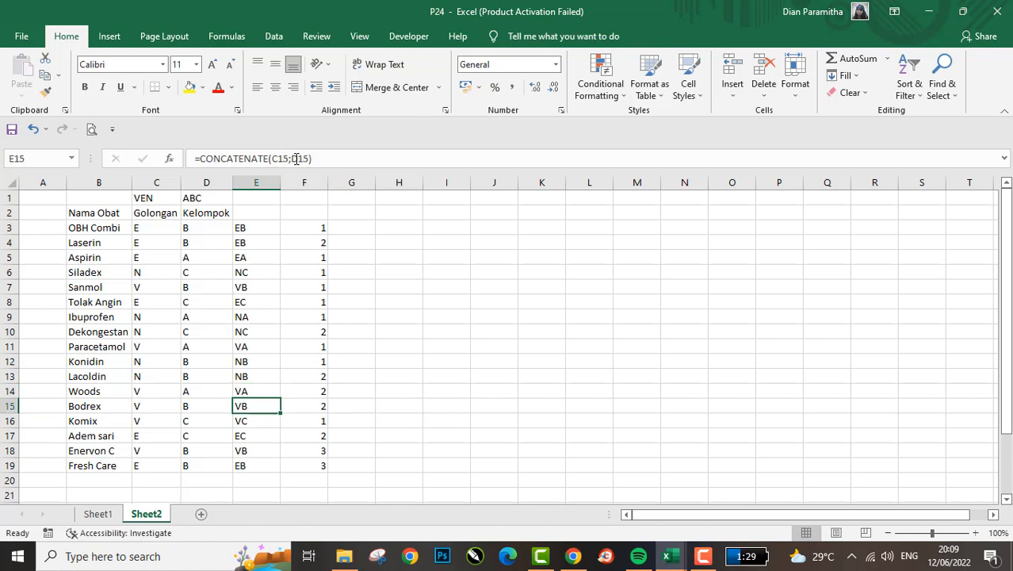
{"action": "key", "text": "shift+space"}
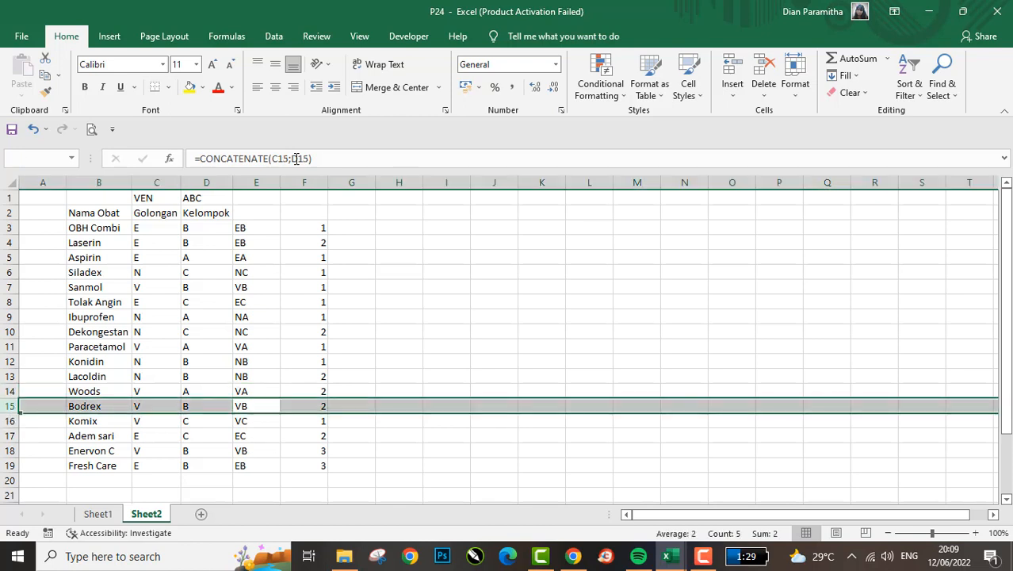
- Trace the VB code from the Bodrex row back to its first occurrence in the Sanmol row
{"action": "key", "text": "Down"}
{"action": "key", "text": "Up"}
{"action": "key", "text": "Down"}
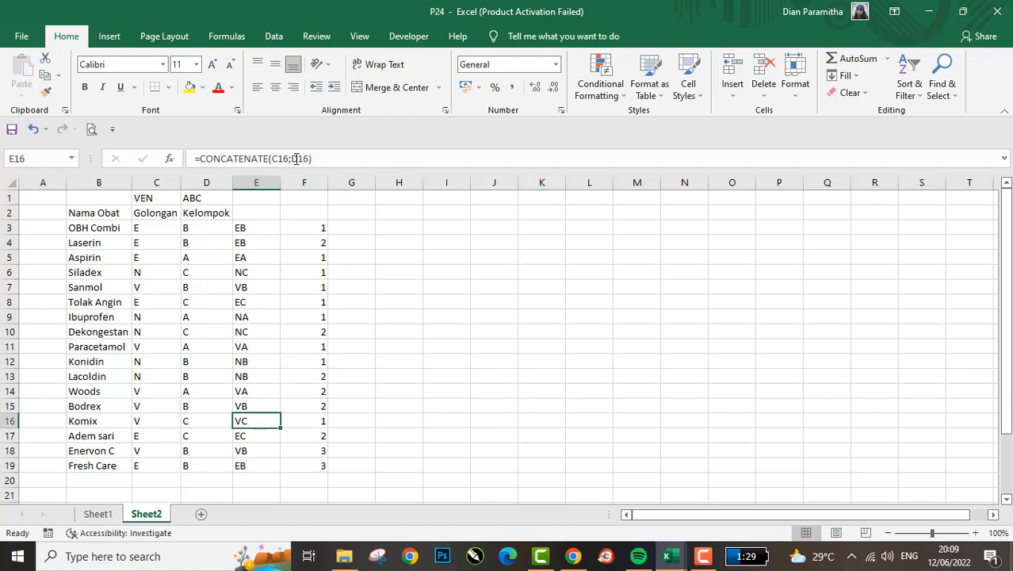
{"action": "key", "text": "Up"}
{"action": "key", "text": "Down"}
{"action": "key", "text": "Down"}
{"action": "key", "text": "Up"}
{"action": "key", "text": "Up"}
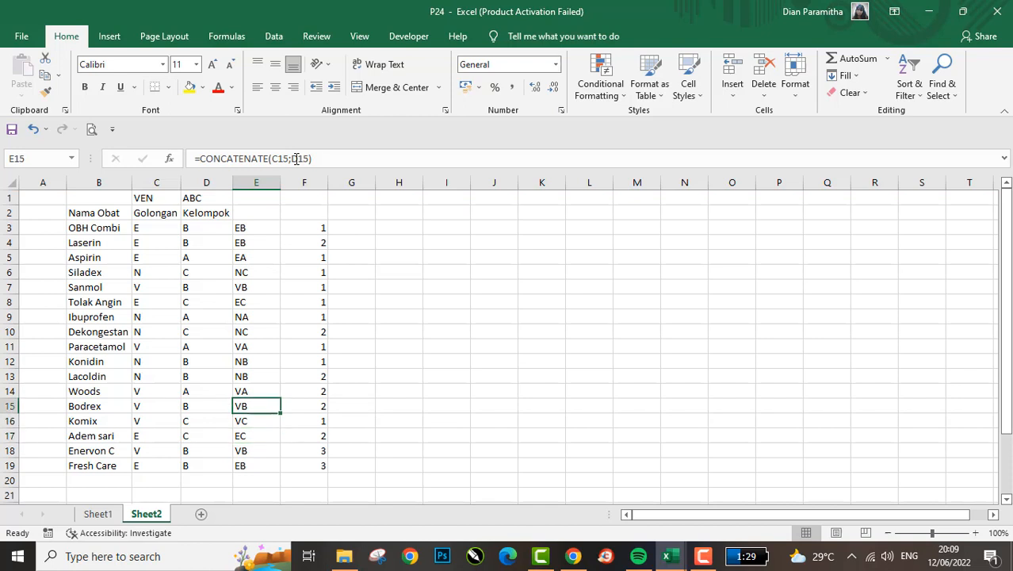
{"action": "key", "text": "Up"}
{"action": "key", "text": "Up"}
{"action": "key", "text": "Up"}
{"action": "key", "text": "Up"}
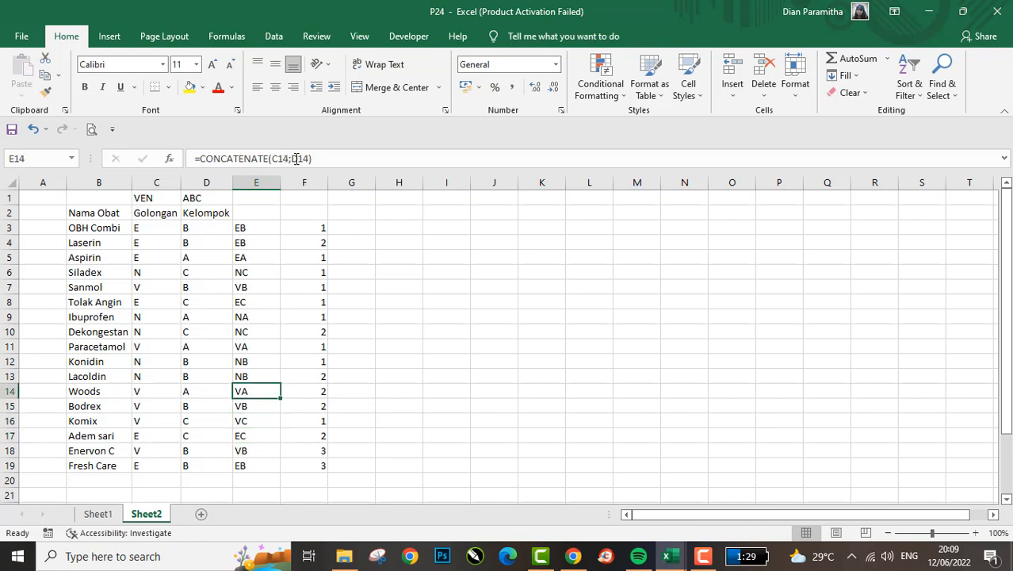
{"action": "key", "text": "Up"}
{"action": "key", "text": "Up"}
{"action": "key", "text": "Up"}
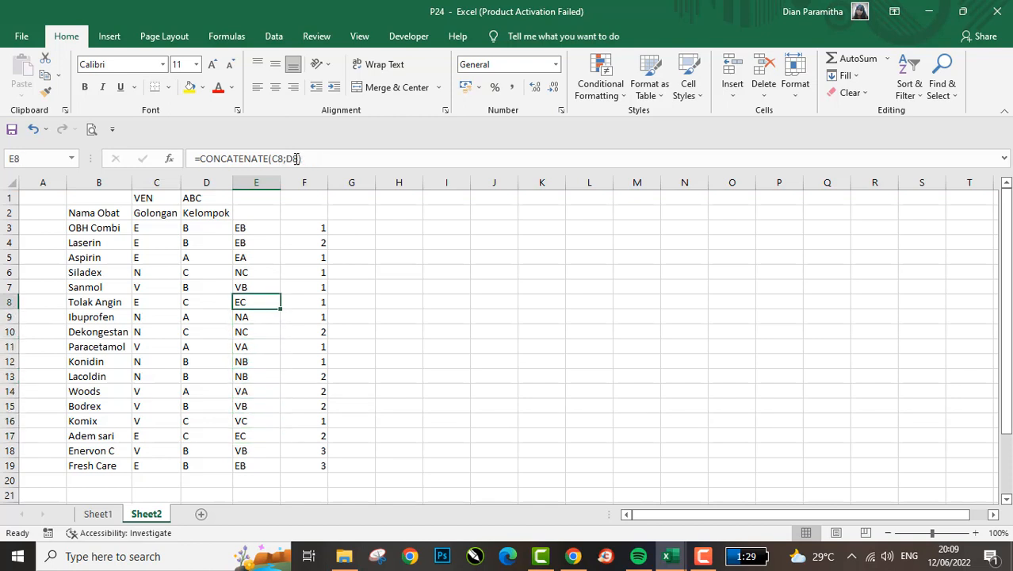
{"action": "key", "text": "Up"}
{"action": "key", "text": "ctrl+shift+Right"}
{"action": "key", "text": "Right"}
{"action": "key", "text": "shift+space"}
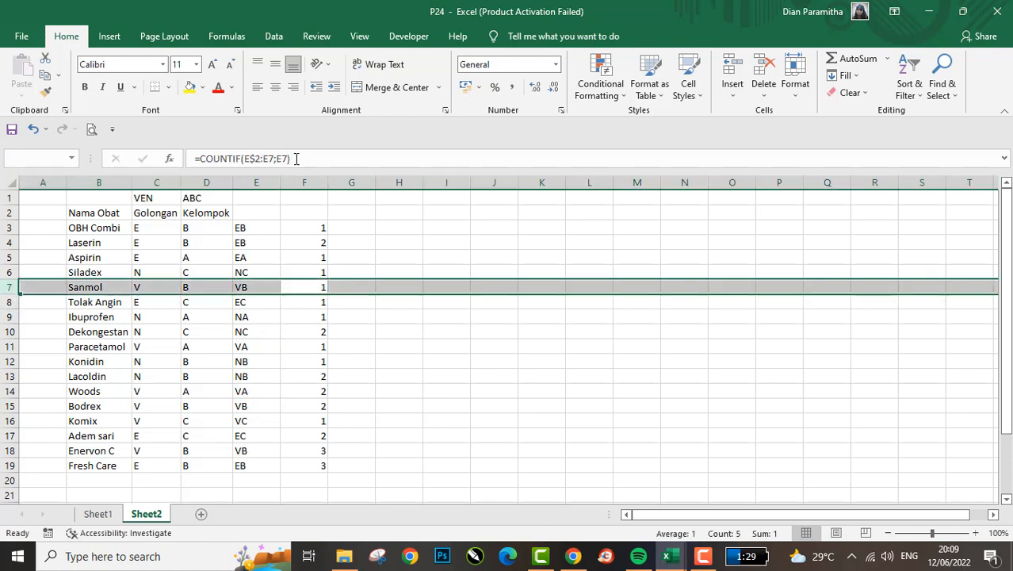
- Fill the counts of the VB medicines in F7, F15 and F18 with yellow
{"action": "key", "text": "Down"}
{"action": "key", "text": "Up"}
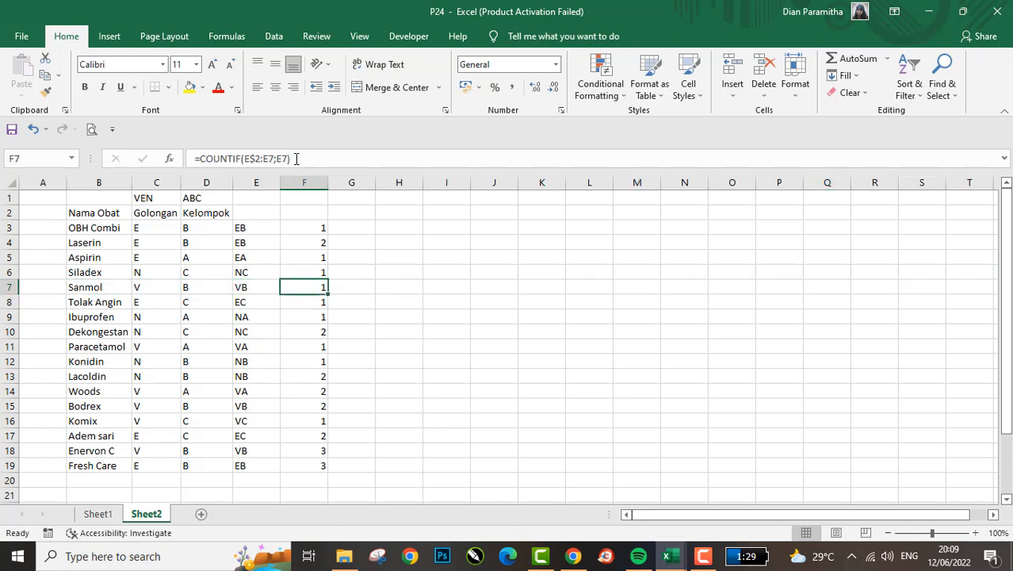
{"action": "left_click", "coordinate": [191, 87]}
{"action": "key", "text": "Down"}
{"action": "key", "text": "Down"}
{"action": "key", "text": "Down"}
{"action": "key", "text": "Down"}
{"action": "key", "text": "Down"}
{"action": "key", "text": "Down"}
{"action": "key", "text": "Down"}
{"action": "key", "text": "Down"}
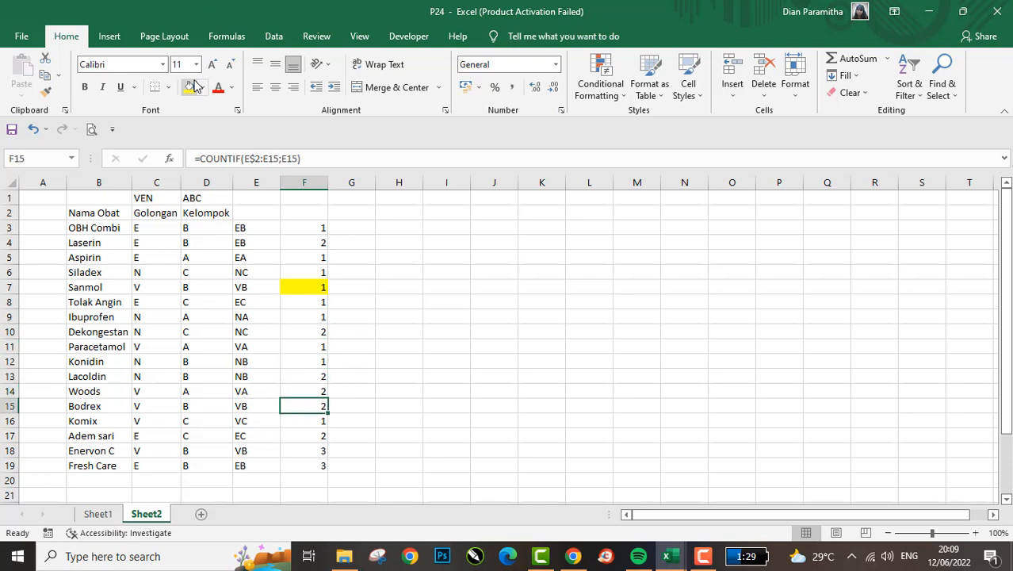
{"action": "left_click", "coordinate": [191, 87]}
{"action": "key", "text": "Down"}
{"action": "key", "text": "Down"}
{"action": "key", "text": "Down"}
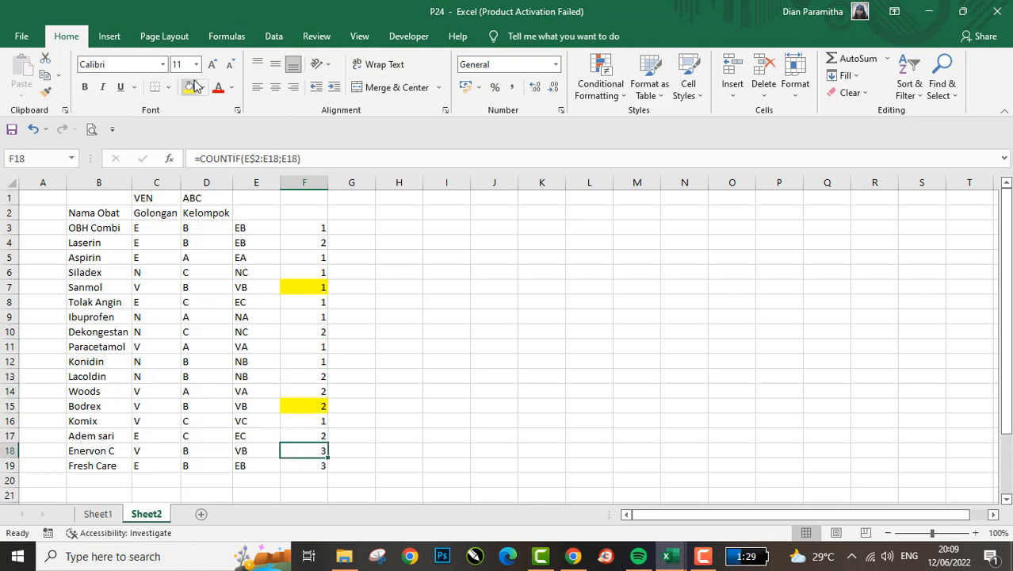
{"action": "left_click", "coordinate": [191, 87]}
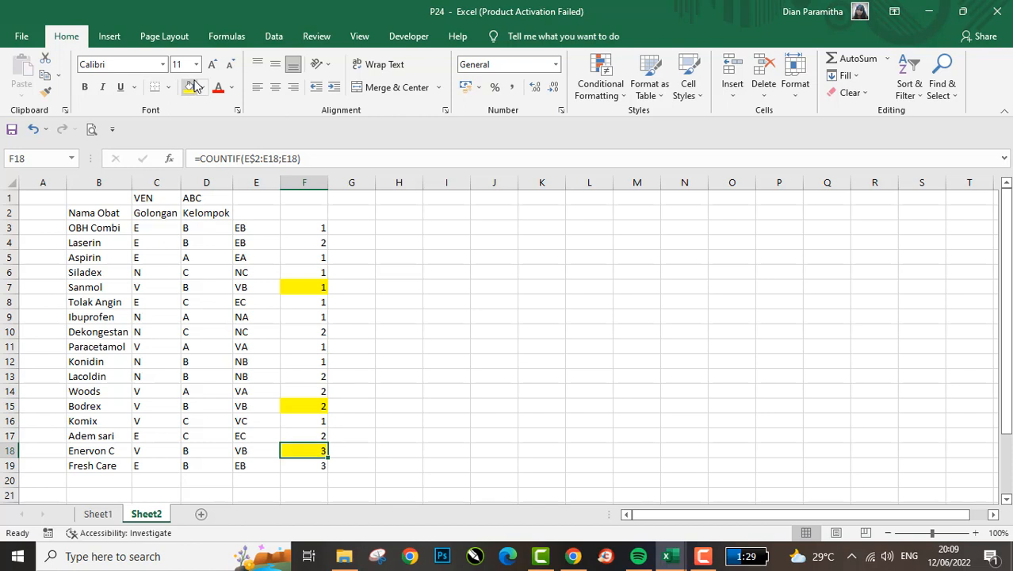
- Review the COUNTIF formulas and counts in F3:F6
{"action": "key", "text": "ctrl+Up"}
{"action": "key", "text": "Down"}
{"action": "key", "text": "Up"}
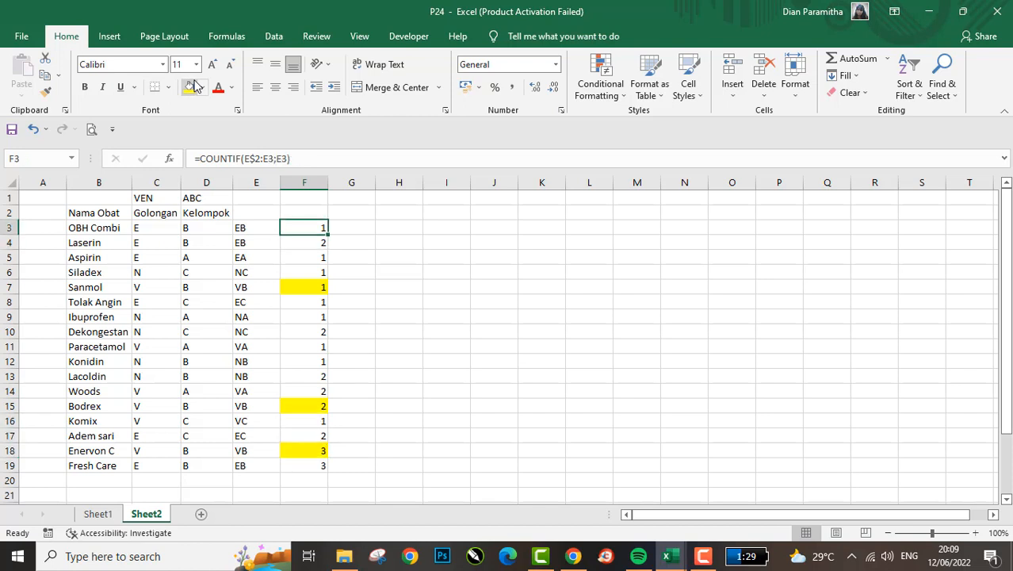
{"action": "key", "text": "Down"}
{"action": "key", "text": "Up"}
{"action": "key", "text": "Down"}
- Examine the running counts of the EB medicines in the OBH Combi and Laserin rows
{"action": "key", "text": "Down"}
{"action": "key", "text": "Down"}
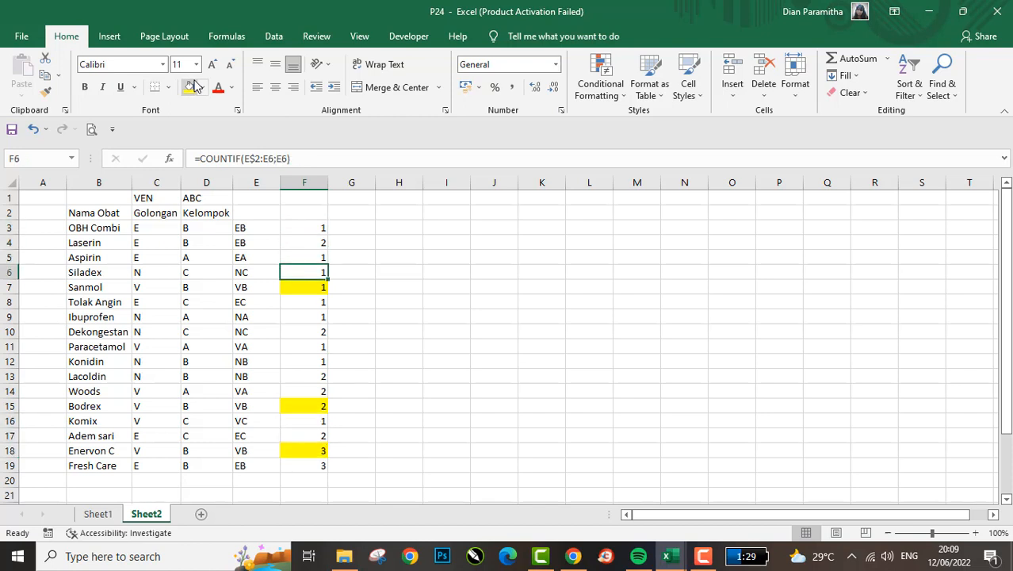
{"action": "key", "text": "ctrl+Down"}
{"action": "key", "text": "Up"}
{"action": "key", "text": "Up"}
{"action": "key", "text": "ctrl+Up"}
{"action": "key", "text": "Down"}
{"action": "key", "text": "Down"}
{"action": "key", "text": "Down"}
{"action": "key", "text": "Down"}
{"action": "key", "text": "Up"}
{"action": "key", "text": "Up"}
{"action": "key", "text": "Up"}
{"action": "key", "text": "Up"}
{"action": "key", "text": "shift+space"}
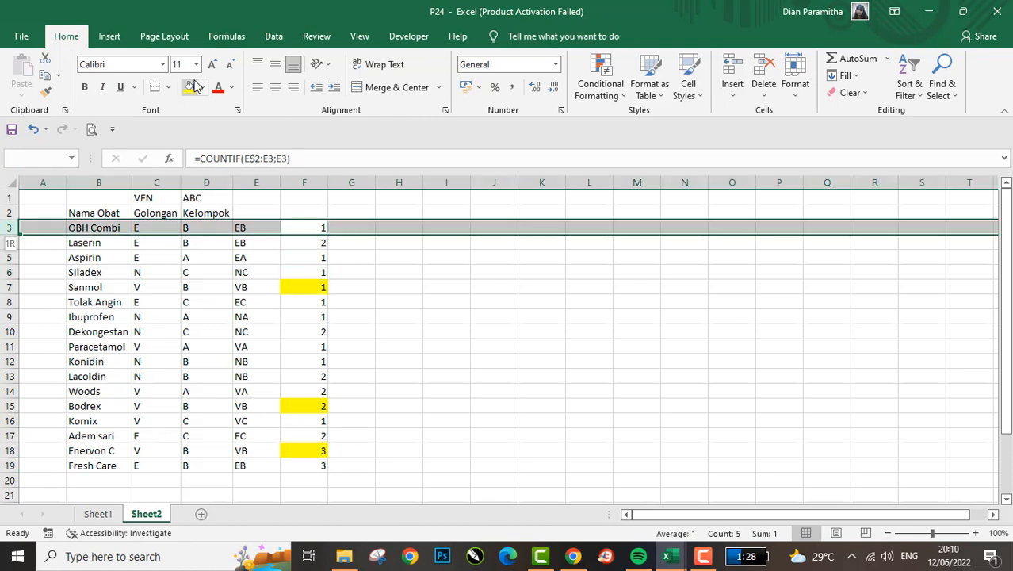
{"action": "key", "text": "Down"}
{"action": "key", "text": "shift+space"}
{"action": "key", "text": "Down"}
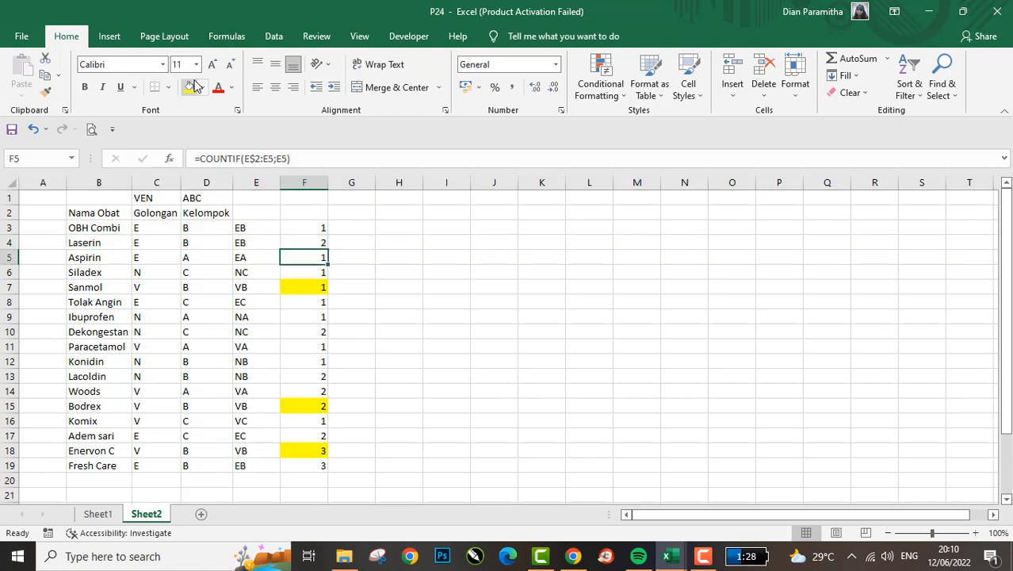
- Trace the VB running counts through the Sanmol, Bodrex and Enervon C rows
{"action": "key", "text": "Down"}
{"action": "key", "text": "Down"}
{"action": "key", "text": "shift+space"}
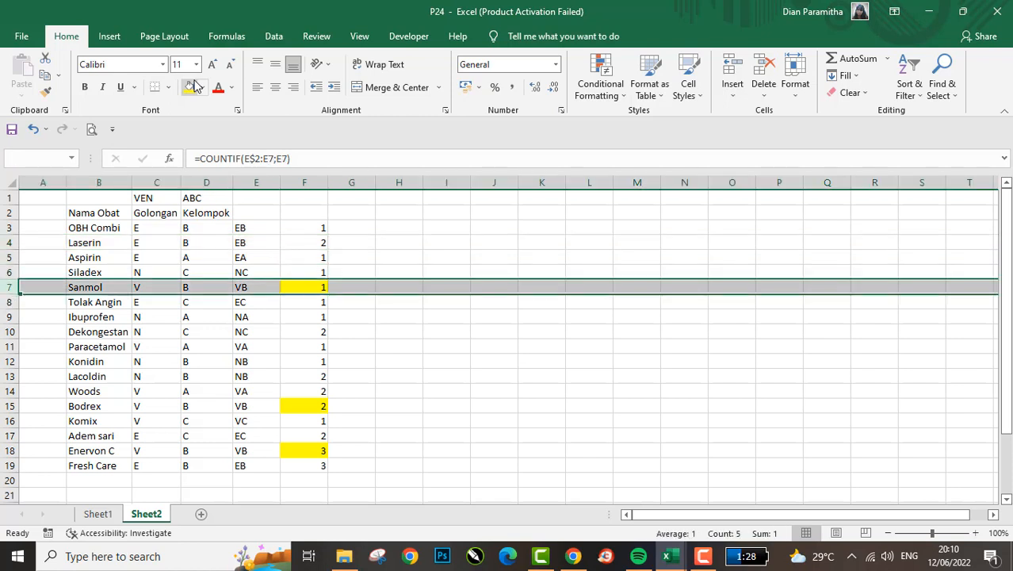
{"action": "key", "text": "Down"}
{"action": "key", "text": "Down"}
{"action": "key", "text": "Down"}
{"action": "key", "text": "Down"}
{"action": "key", "text": "Down"}
{"action": "key", "text": "Down"}
{"action": "key", "text": "Down"}
{"action": "key", "text": "Down"}
{"action": "key", "text": "Down"}
{"action": "key", "text": "Up"}
{"action": "key", "text": "shift+space"}
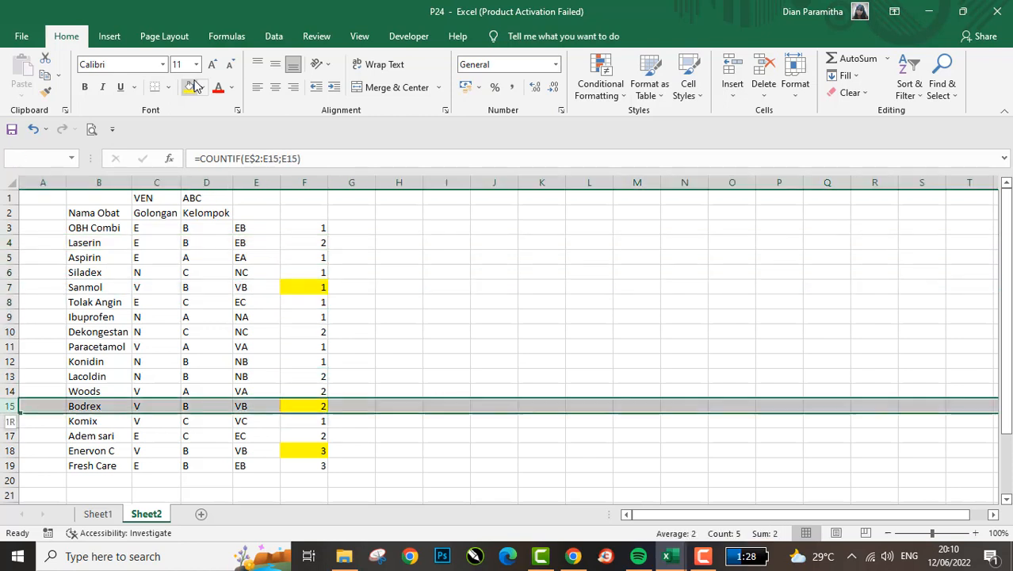
{"action": "key", "text": "Down"}
{"action": "key", "text": "Down"}
{"action": "key", "text": "Down"}
{"action": "key", "text": "shift+space"}
{"action": "key", "text": "Up"}
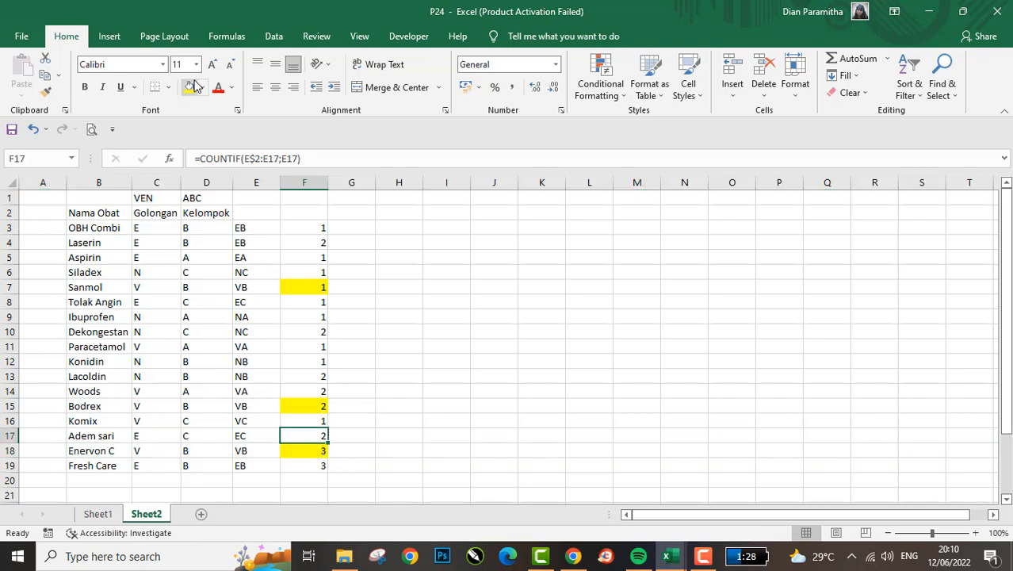
- Enter =CONCATENATE(E3;F3) in G3 to join the OBH Combi code with its running count
{"action": "key", "text": "ctrl+Up"}
{"action": "key", "text": "Right"}
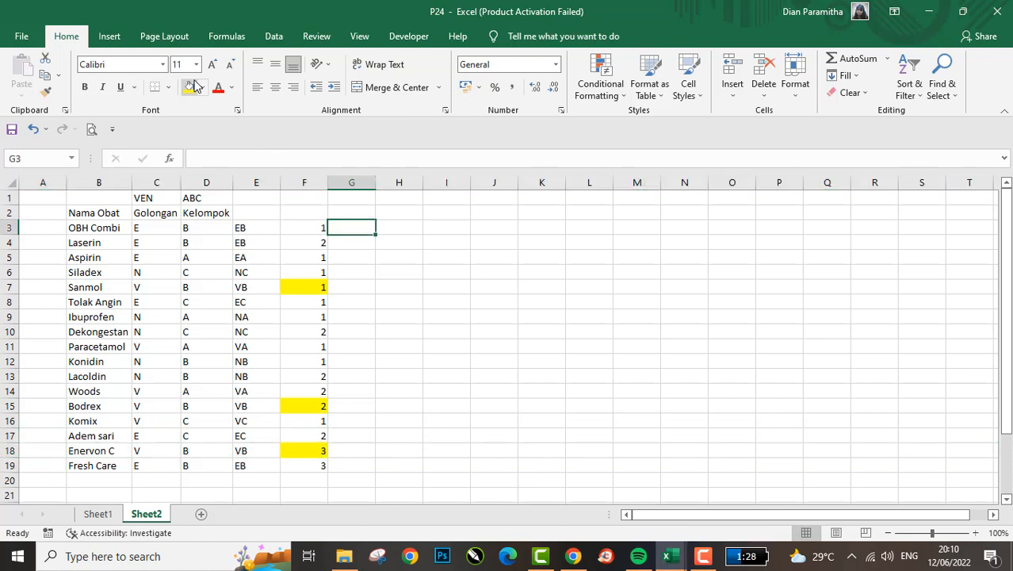
{"action": "type", "text": "=con"}
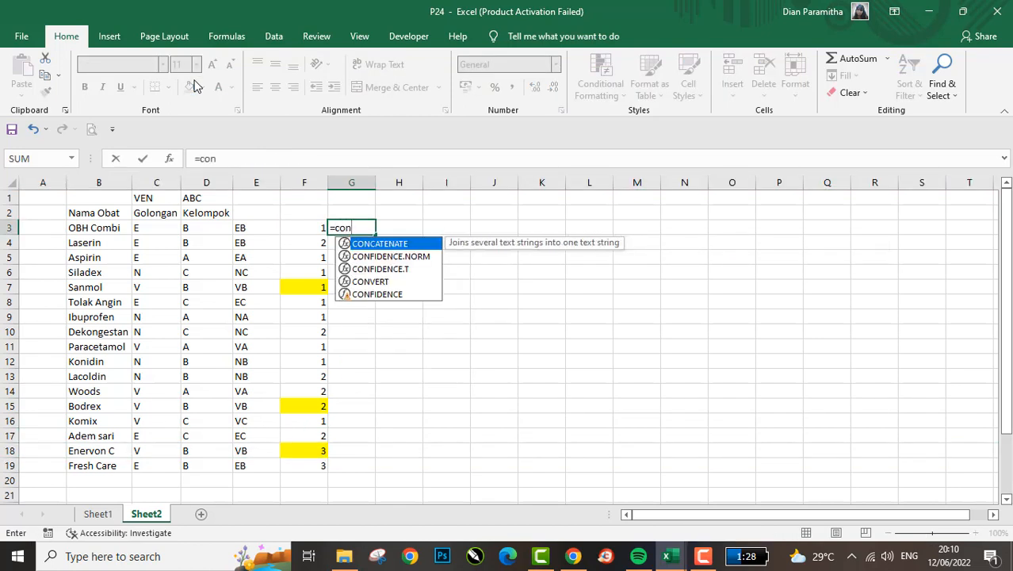
{"action": "key", "text": "Tab"}
{"action": "key", "text": "Left"}
{"action": "key", "text": "Left"}
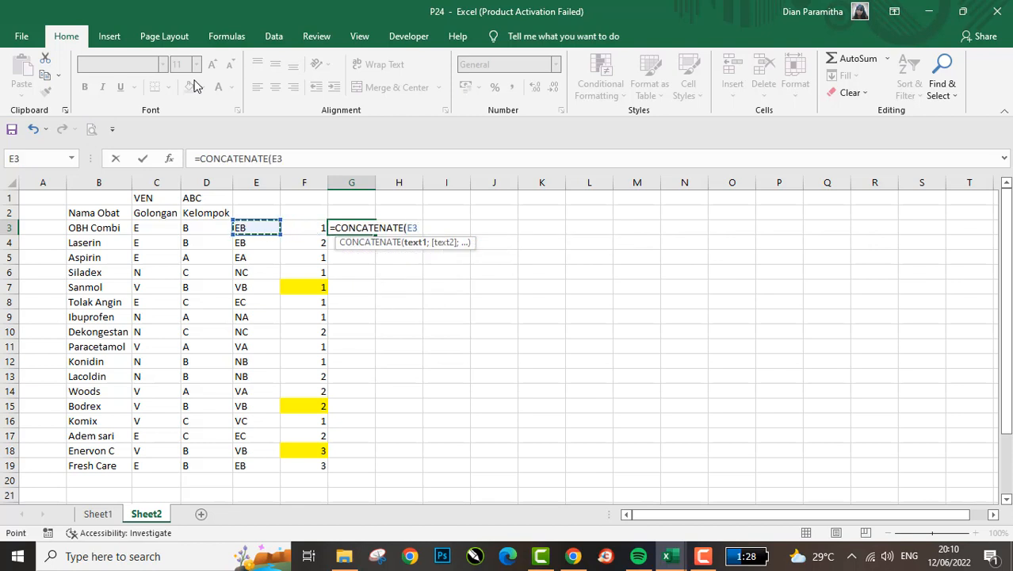
{"action": "type", "text": ";"}
{"action": "key", "text": "Left"}
{"action": "key", "text": "ctrl+Return"}
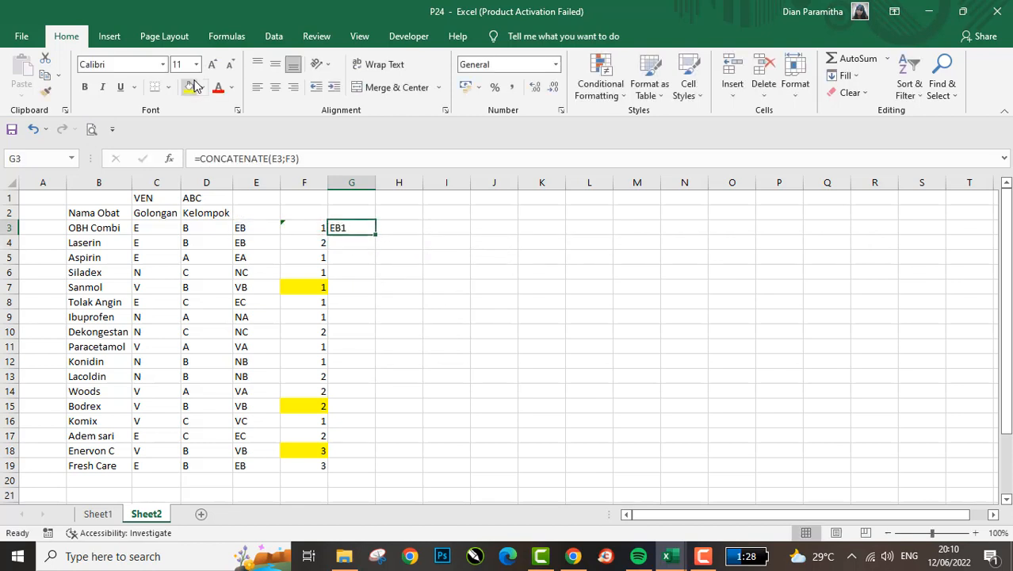
- Copy the CONCATENATE formula from G3 down through G19 for all medicines
{"action": "key", "text": "ctrl+c"}
{"action": "key", "text": "Left"}
{"action": "key", "text": "ctrl+Down"}
{"action": "key", "text": "Right"}
{"action": "key", "text": "ctrl+shift+Up"}
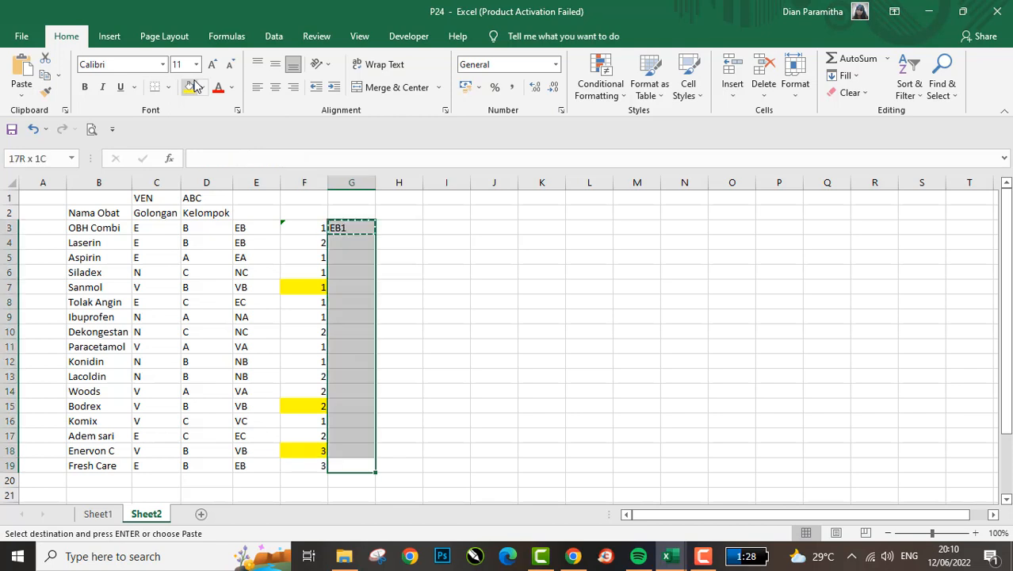
{"action": "key", "text": "Return"}
{"action": "key", "text": "ctrl+Up"}
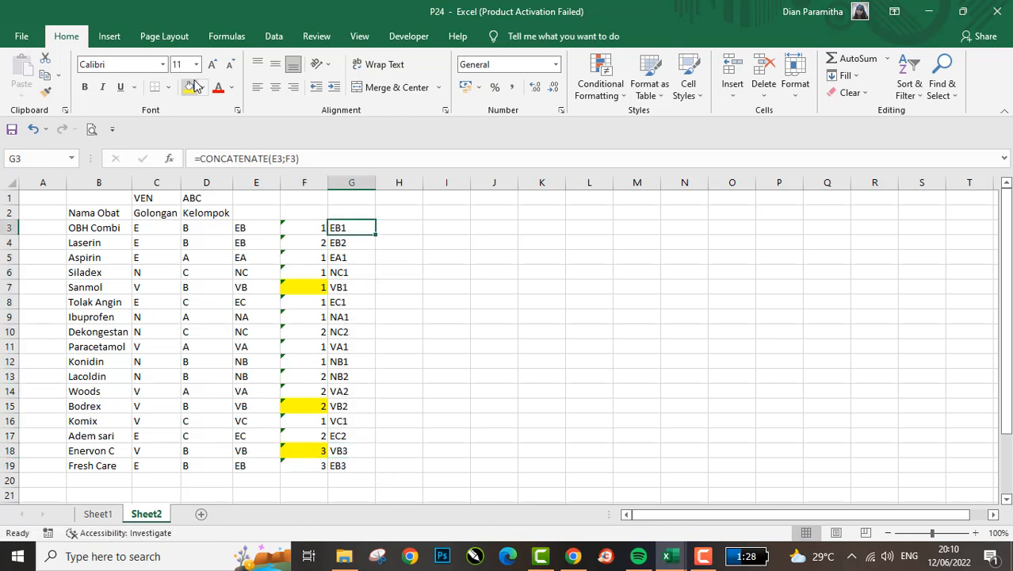
{"action": "key", "text": "ctrl+shift+Down"}
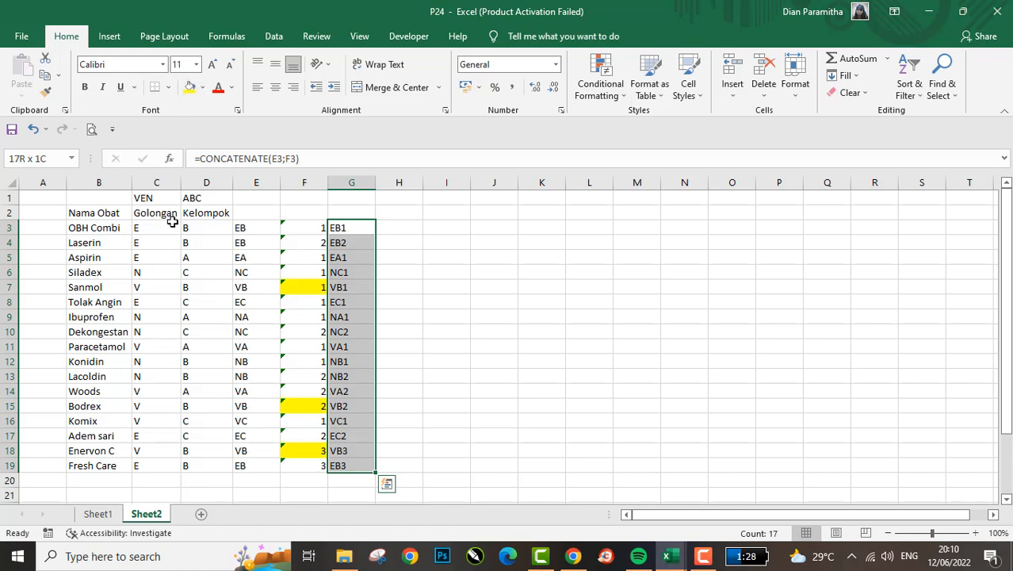
- Compare the numbered codes in G3:G19 with the running counts in column F
{"action": "left_click", "coordinate": [300, 345]}
{"action": "left_click", "coordinate": [304, 403]}
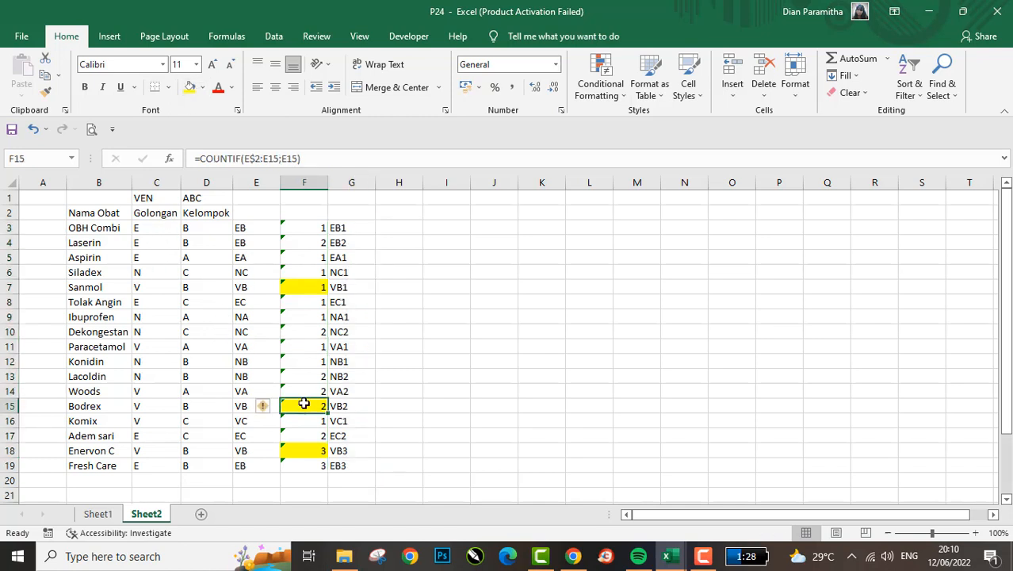
{"action": "left_click", "coordinate": [343, 444]}
{"action": "key", "text": "Down"}
{"action": "key", "text": "Down"}
{"action": "key", "text": "Down"}
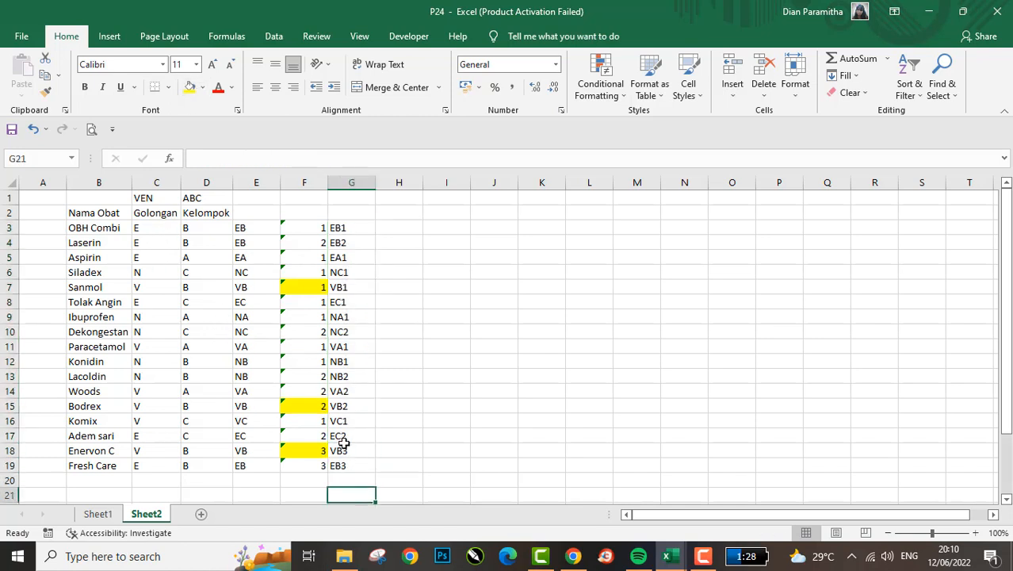
{"action": "key", "text": "Left"}
{"action": "key", "text": "Up"}
{"action": "key", "text": "Right"}
{"action": "key", "text": "Up"}
{"action": "key", "text": "ctrl+shift+Up"}
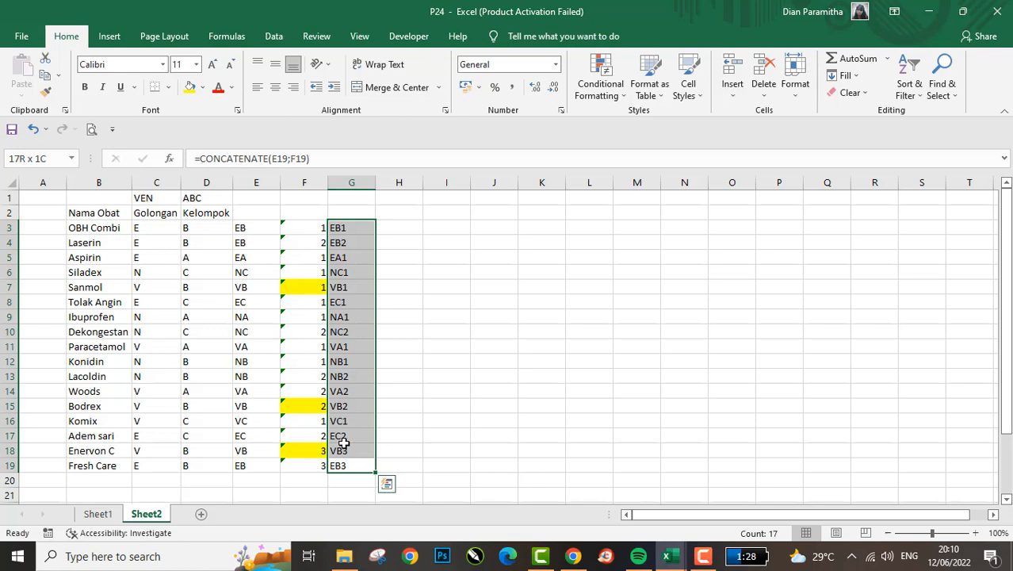
{"action": "left_click", "coordinate": [343, 444]}
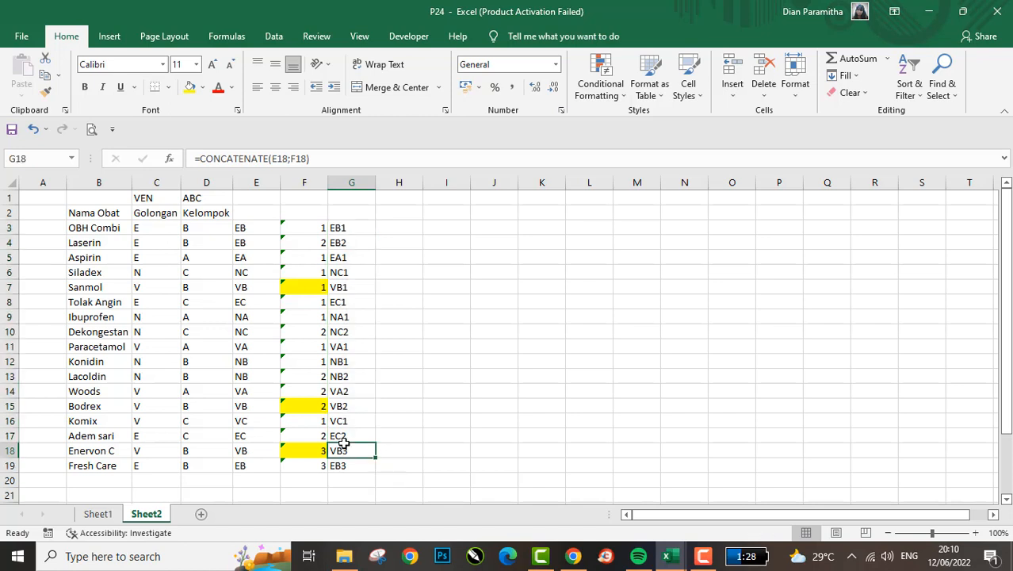
- Look over the first numbered codes and the A, B, C headings in row 23 below the list
{"action": "key", "text": "ctrl+Up"}
{"action": "key", "text": "Down"}
{"action": "key", "text": "Down"}
{"action": "key", "text": "Down"}
{"action": "key", "text": "Down"}
{"action": "key", "text": "Down"}
{"action": "key", "text": "Down"}
{"action": "key", "text": "Down"}
{"action": "key", "text": "Down"}
{"action": "key", "text": "Down"}
{"action": "key", "text": "Down"}
{"action": "key", "text": "Down"}
{"action": "key", "text": "Down"}
{"action": "key", "text": "Down"}
{"action": "key", "text": "Down"}
{"action": "key", "text": "Down"}
{"action": "key", "text": "Down"}
{"action": "key", "text": "Down"}
{"action": "key", "text": "Down"}
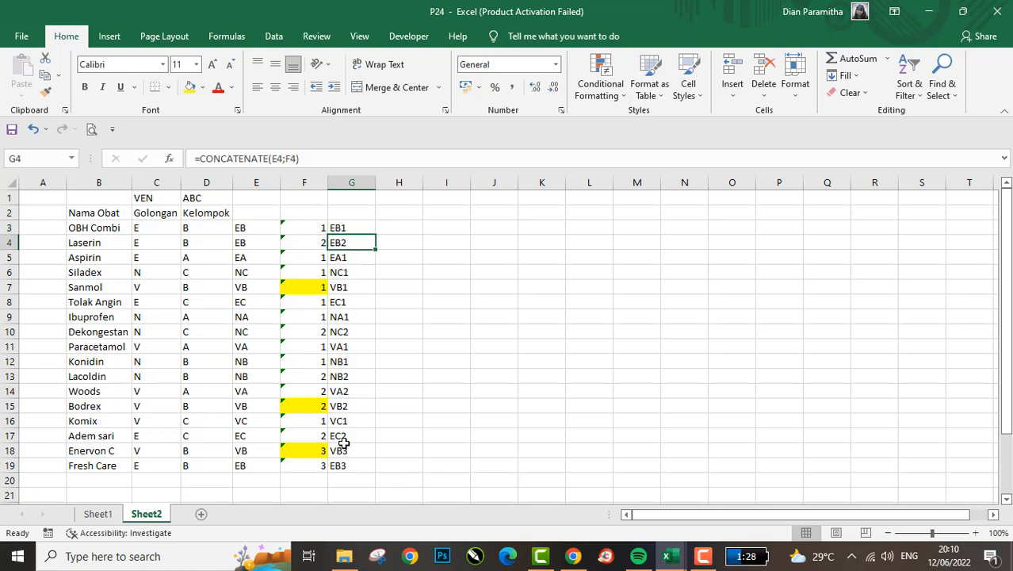
{"action": "key", "text": "Down"}
{"action": "key", "text": "Down"}
{"action": "key", "text": "Left"}
{"action": "key", "text": "Left"}
{"action": "key", "text": "Left"}
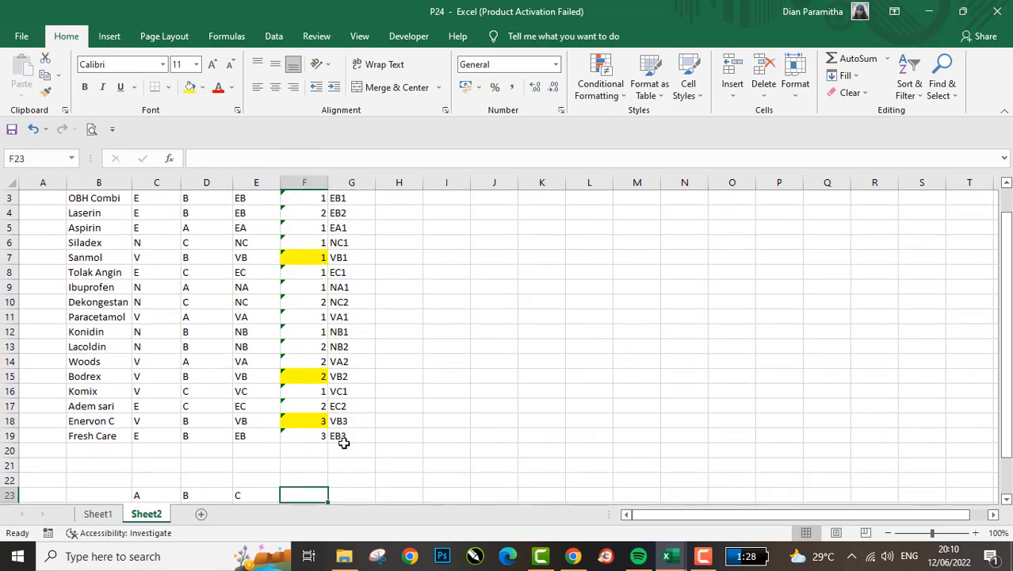
{"action": "key", "text": "Down"}
{"action": "key", "text": "Up"}
{"action": "key", "text": "Up"}
{"action": "key", "text": "Up"}
{"action": "key", "text": "Up"}
{"action": "key", "text": "ctrl+Up"}
{"action": "key", "text": "ctrl+Up"}
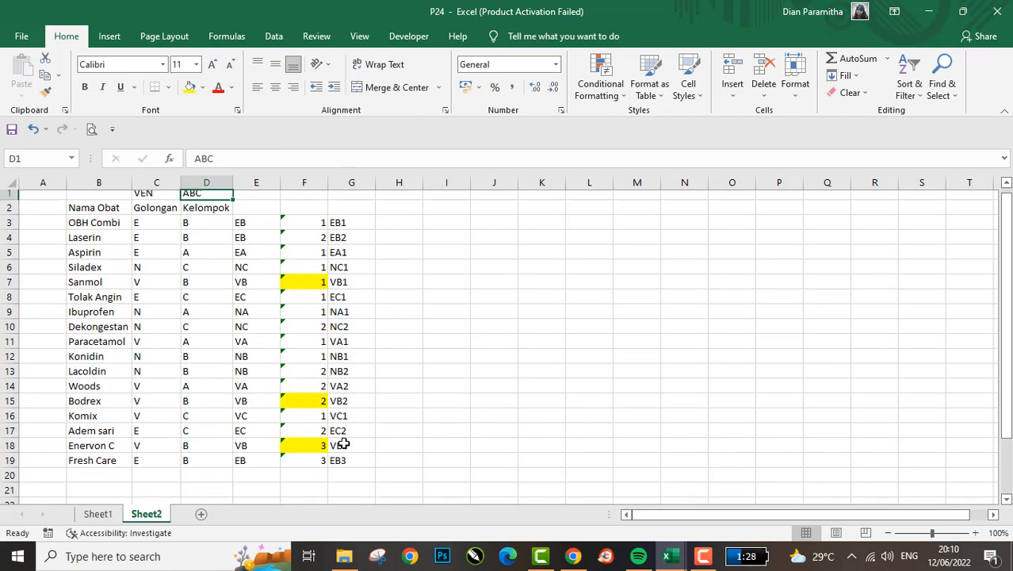
- Review the helper columns E, F and G in rows 3 to 19, from joined code to numbered code
{"action": "key", "text": "Right"}
{"action": "key", "text": "Right"}
{"action": "key", "text": "Down"}
{"action": "key", "text": "Down"}
{"action": "key", "text": "Left"}
{"action": "key", "text": "Right"}
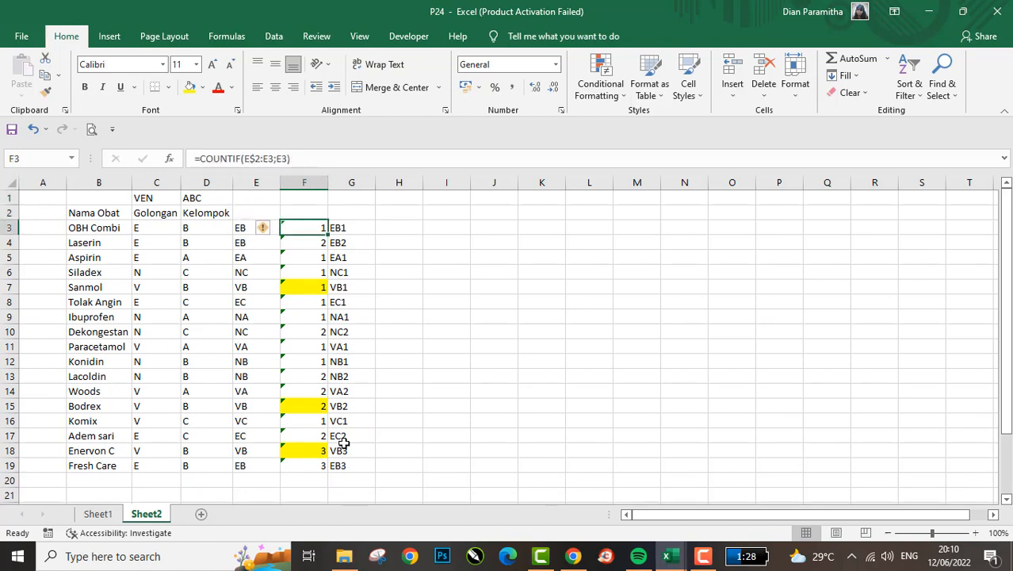
{"action": "key", "text": "Right"}
{"action": "key", "text": "shift+Left"}
{"action": "key", "text": "Left"}
{"action": "key", "text": "Down"}
{"action": "key", "text": "Left"}
{"action": "key", "text": "Up"}
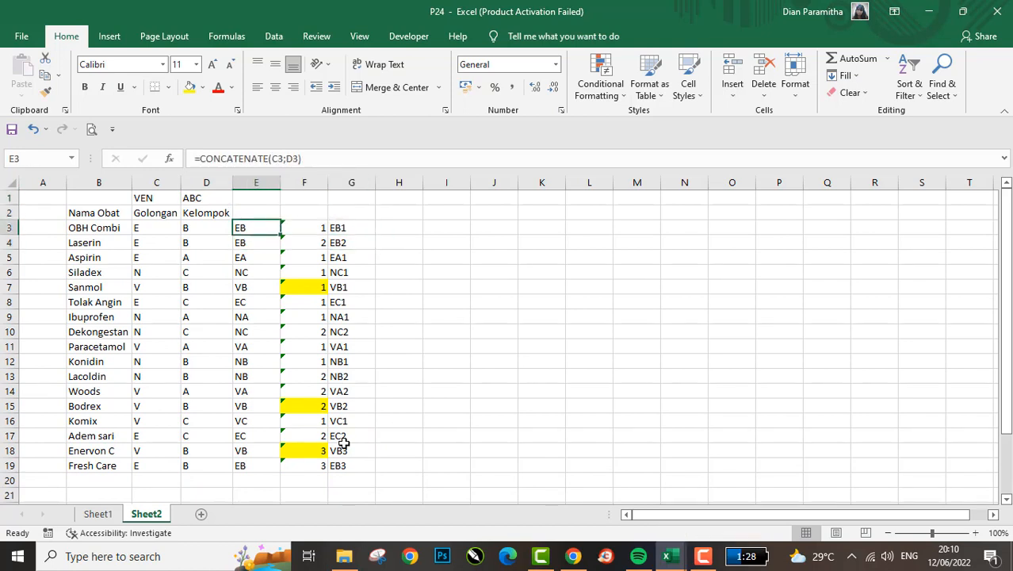
{"action": "key", "text": "ctrl+shift+Down"}
{"action": "key", "text": "Right"}
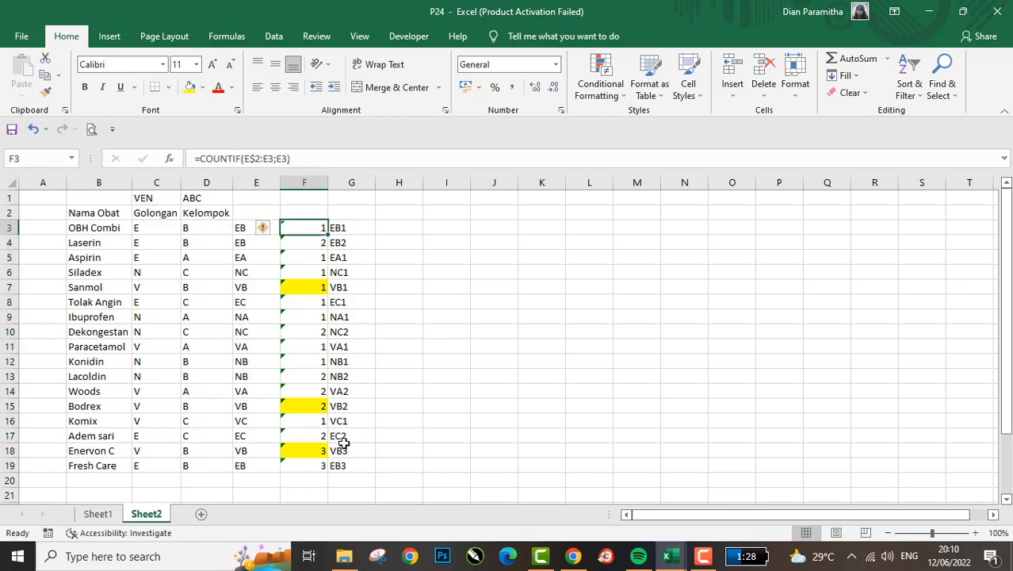
{"action": "key", "text": "ctrl+shift+Down"}
{"action": "key", "text": "shift+Right"}
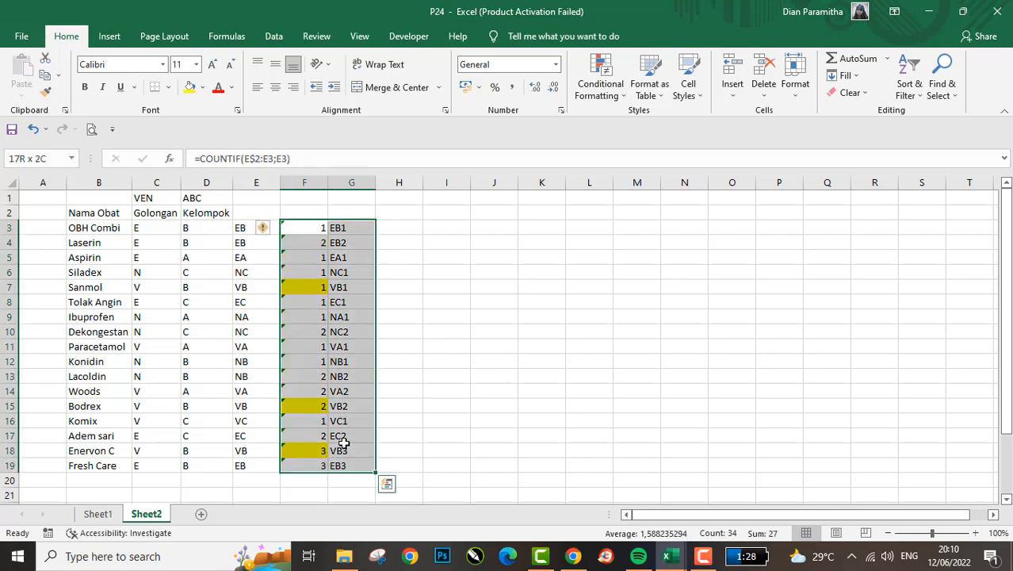
- Examine the V, E and N row labels of the cross table in B24:B26
{"action": "key", "text": "Left"}
{"action": "key", "text": "Left"}
{"action": "key", "text": "Down"}
{"action": "key", "text": "ctrl+Down"}
{"action": "key", "text": "Down"}
{"action": "key", "text": "Down"}
{"action": "key", "text": "Down"}
{"action": "key", "text": "Down"}
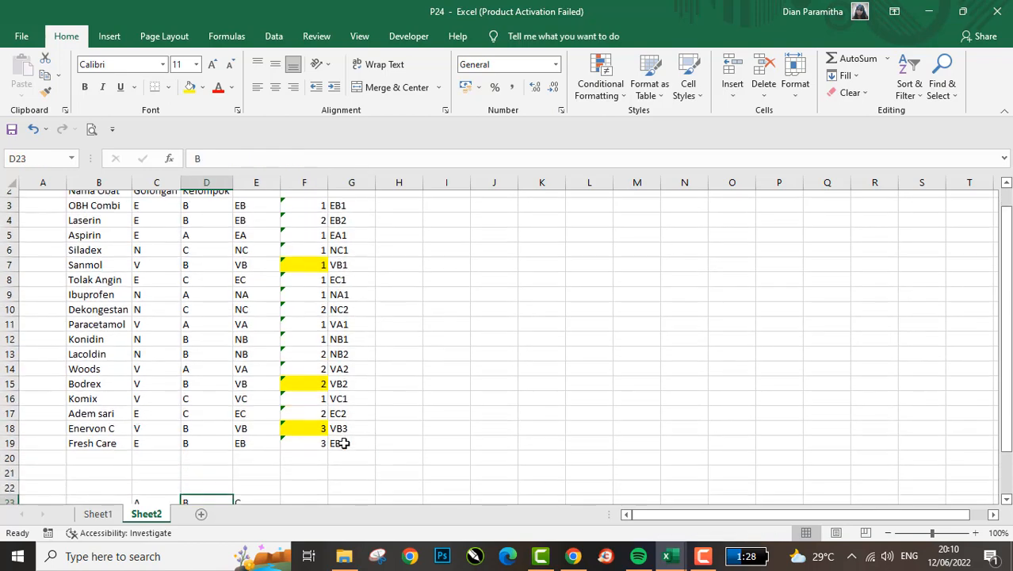
{"action": "key", "text": "Down"}
{"action": "key", "text": "Down"}
{"action": "key", "text": "Down"}
{"action": "key", "text": "Down"}
{"action": "key", "text": "Left"}
{"action": "key", "text": "Left"}
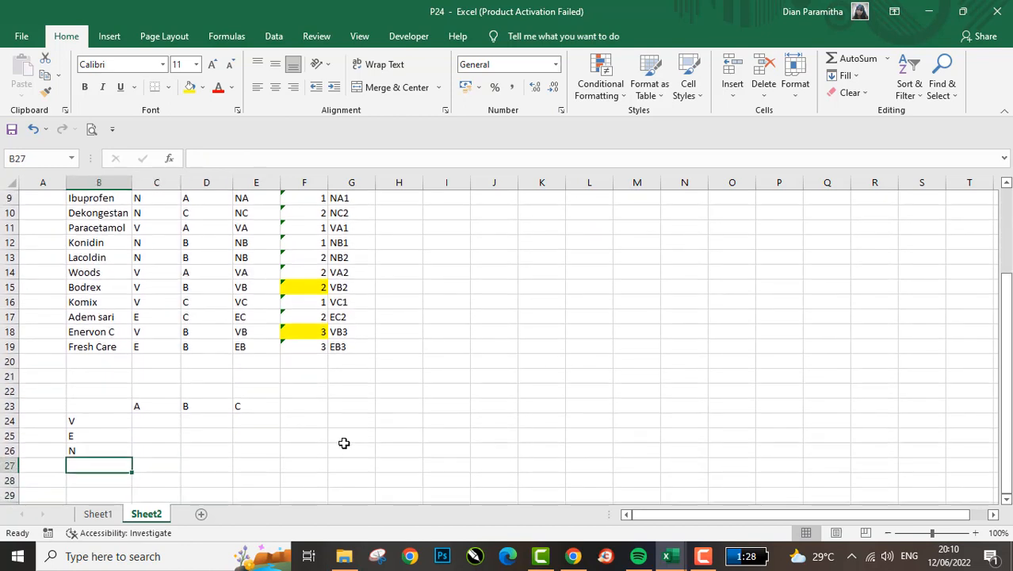
{"action": "key", "text": "Up"}
{"action": "key", "text": "Up"}
{"action": "key", "text": "Up"}
{"action": "key", "text": "Up"}
{"action": "key", "text": "Down"}
{"action": "key", "text": "Up"}
{"action": "key", "text": "Down"}
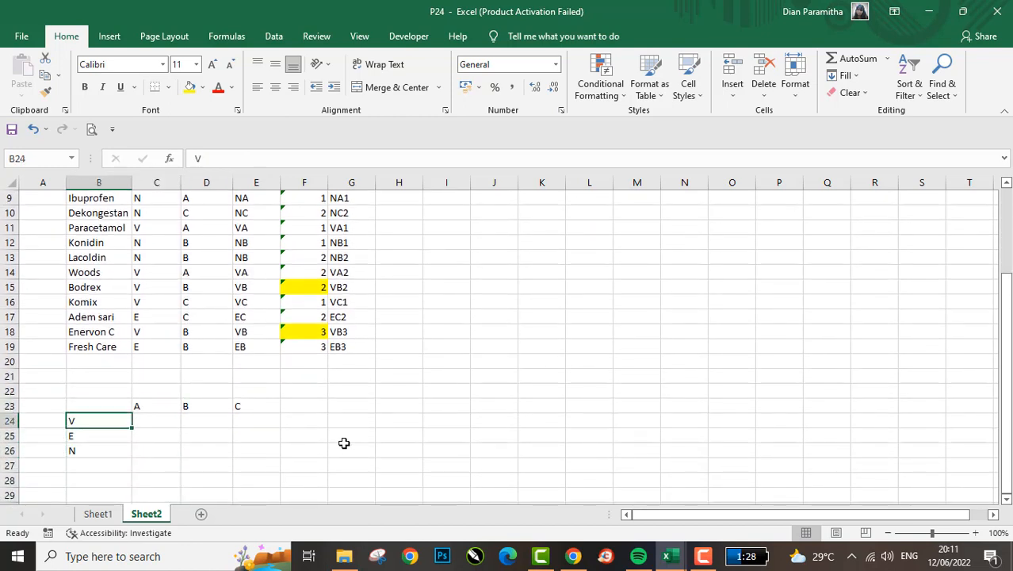
{"action": "key", "text": "Down"}
{"action": "key", "text": "Up"}
{"action": "key", "text": "Down"}
{"action": "key", "text": "Down"}
{"action": "key", "text": "Down"}
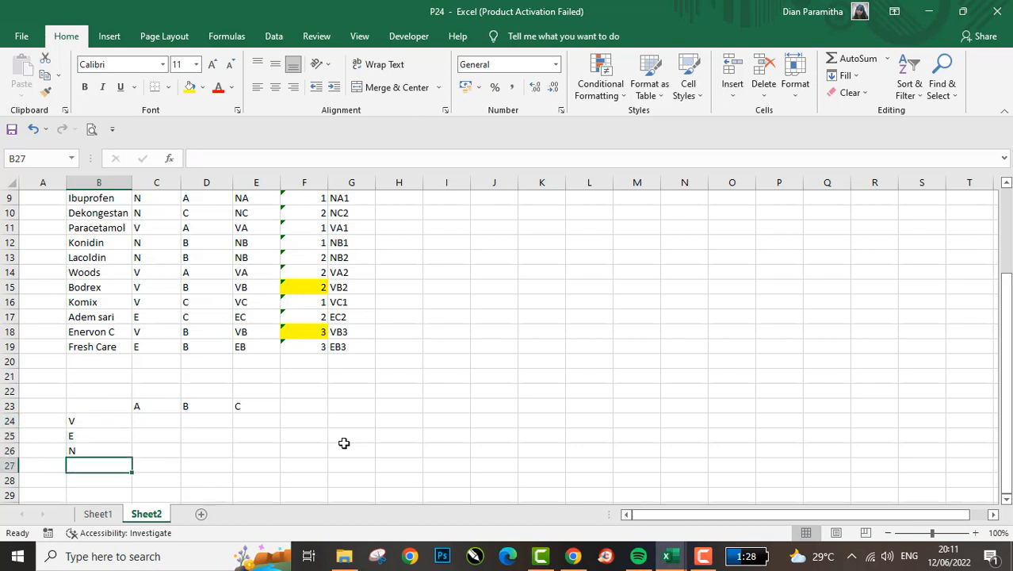
- Examine the A, B, C column headings and the full extent of the cross table in B23:E26
{"action": "key", "text": "Up"}
{"action": "key", "text": "Up"}
{"action": "key", "text": "Up"}
{"action": "key", "text": "Right"}
{"action": "key", "text": "Up"}
{"action": "key", "text": "shift+Right"}
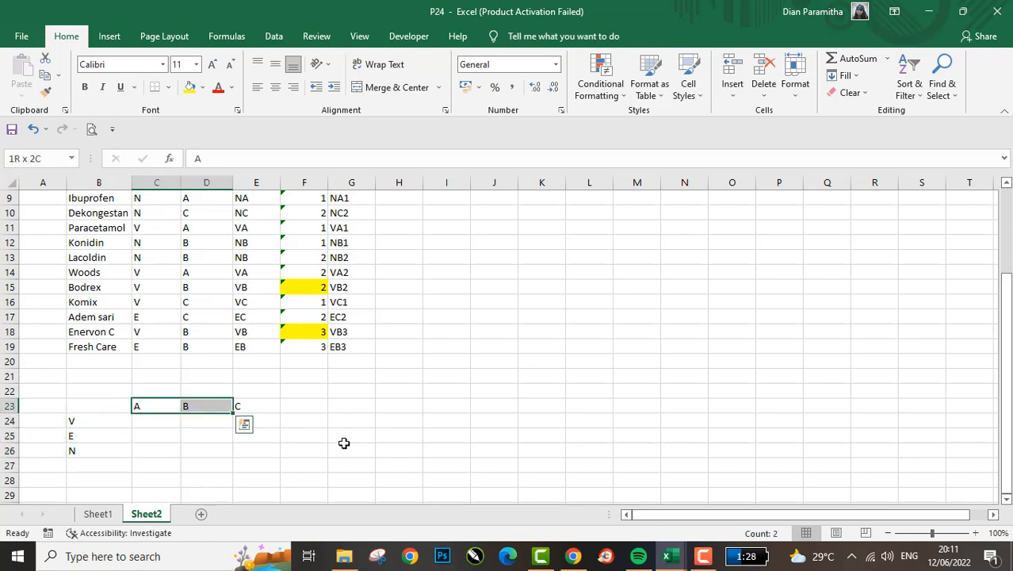
{"action": "key", "text": "shift+Left"}
{"action": "key", "text": "Left"}
{"action": "key", "text": "shift+Right"}
{"action": "key", "text": "shift+Down"}
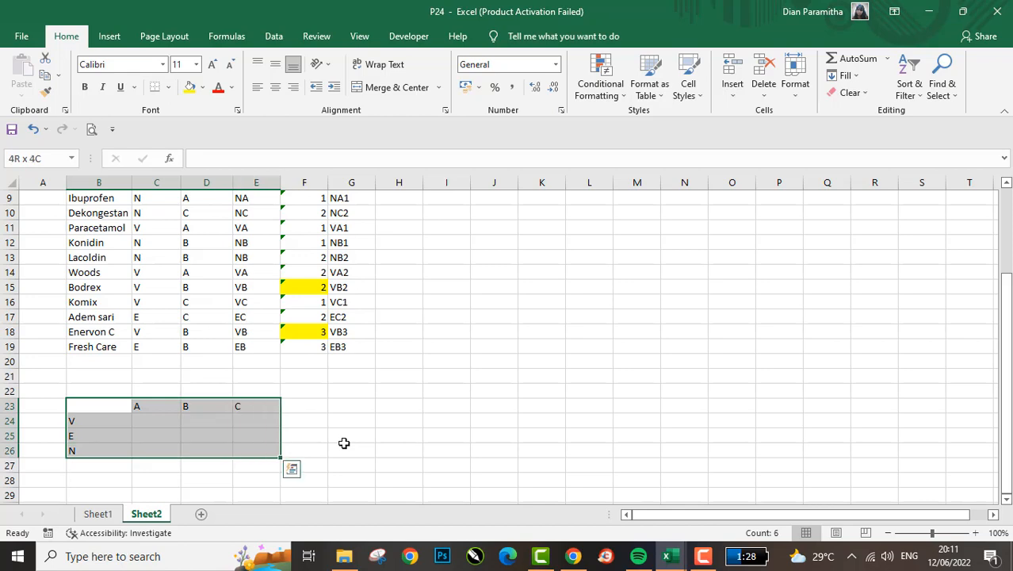
{"action": "key", "text": "Down"}
{"action": "key", "text": "Down"}
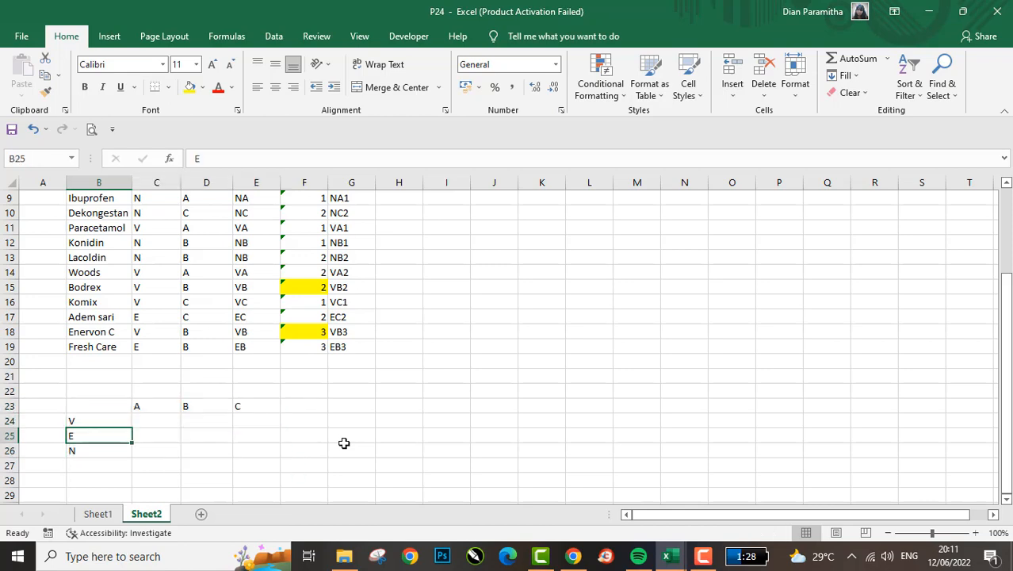
- Look through the medicines' Golongan codes in column C down to the cross table's A heading
{"action": "key", "text": "Up"}
{"action": "key", "text": "Up"}
{"action": "key", "text": "Up"}
{"action": "key", "text": "Up"}
{"action": "key", "text": "Up"}
{"action": "key", "text": "Up"}
{"action": "key", "text": "Up"}
{"action": "key", "text": "Up"}
{"action": "key", "text": "Up"}
{"action": "key", "text": "Up"}
{"action": "key", "text": "Up"}
{"action": "key", "text": "Up"}
{"action": "key", "text": "Up"}
{"action": "key", "text": "Up"}
{"action": "key", "text": "Up"}
{"action": "key", "text": "Up"}
{"action": "key", "text": "Up"}
{"action": "key", "text": "Up"}
{"action": "key", "text": "Up"}
{"action": "key", "text": "Up"}
{"action": "key", "text": "Right"}
{"action": "key", "text": "Down"}
{"action": "key", "text": "Down"}
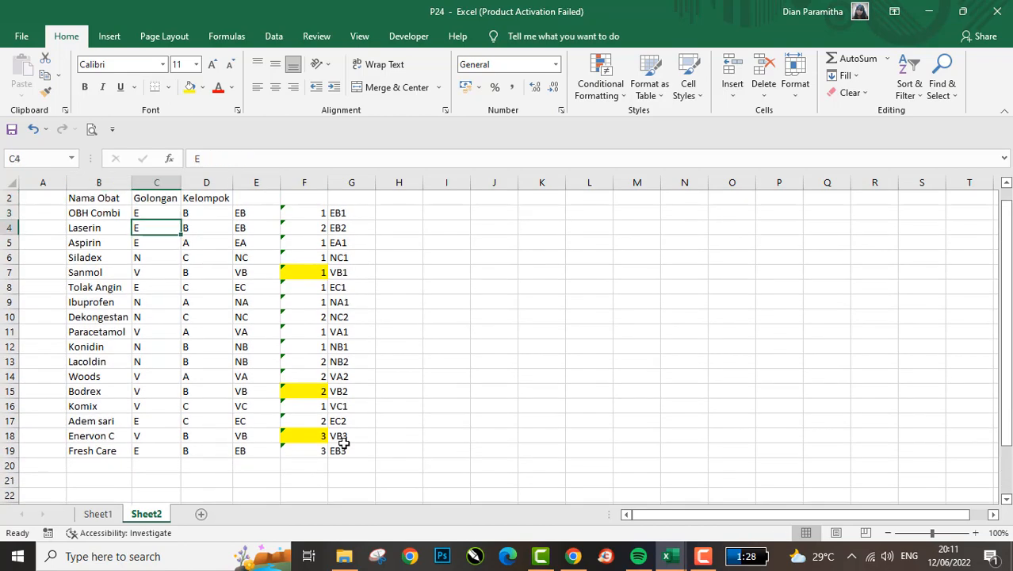
{"action": "key", "text": "Down"}
{"action": "key", "text": "Down"}
{"action": "key", "text": "Down"}
{"action": "key", "text": "Down"}
{"action": "key", "text": "Down"}
{"action": "key", "text": "Down"}
{"action": "key", "text": "Down"}
{"action": "key", "text": "Down"}
{"action": "key", "text": "Down"}
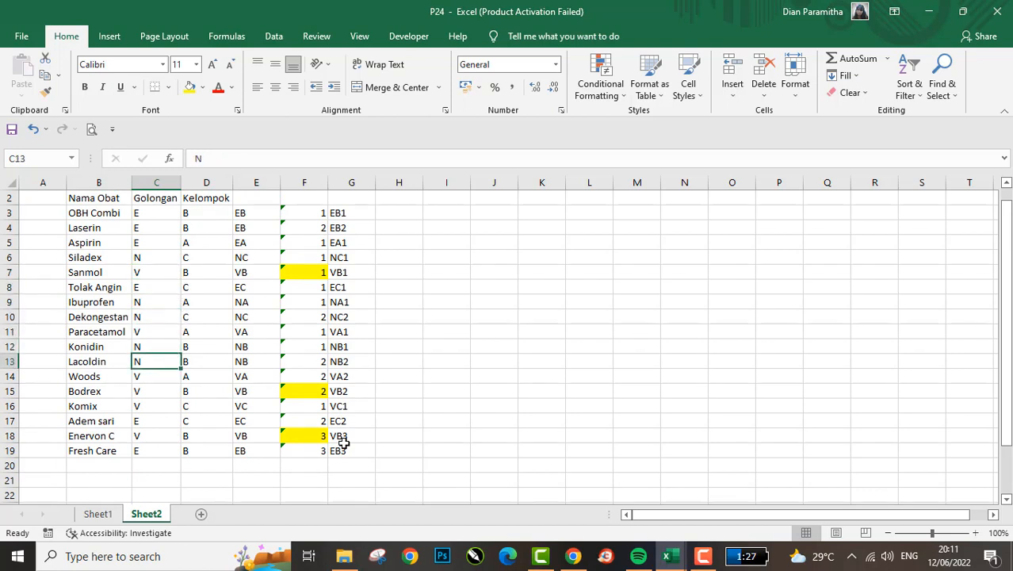
{"action": "key", "text": "Down"}
{"action": "key", "text": "Down"}
{"action": "key", "text": "Down"}
{"action": "key", "text": "Down"}
{"action": "key", "text": "Down"}
{"action": "key", "text": "Down"}
{"action": "key", "text": "Down"}
{"action": "key", "text": "Down"}
{"action": "key", "text": "Down"}
{"action": "key", "text": "Down"}
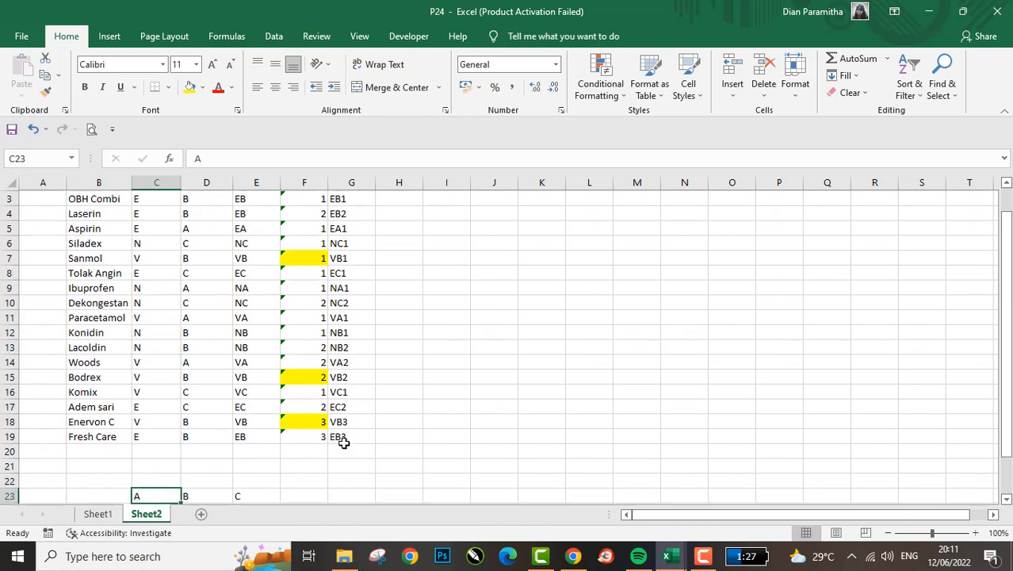
{"action": "key", "text": "Left"}
{"action": "key", "text": "Up"}
{"action": "key", "text": "Up"}
{"action": "key", "text": "Up"}
{"action": "key", "text": "shift+space"}
{"action": "key", "text": "Down"}
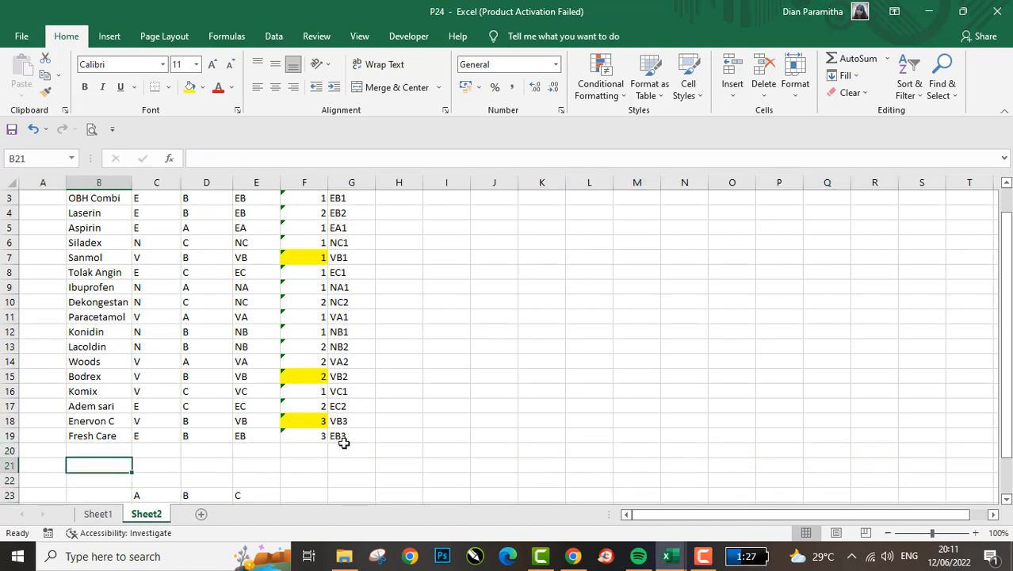
{"action": "key", "text": "Down"}
{"action": "key", "text": "Down"}
{"action": "key", "text": "Up"}
{"action": "key", "text": "Up"}
{"action": "key", "text": "Up"}
{"action": "key", "text": "Down"}
{"action": "key", "text": "Down"}
{"action": "key", "text": "Up"}
{"action": "key", "text": "Up"}
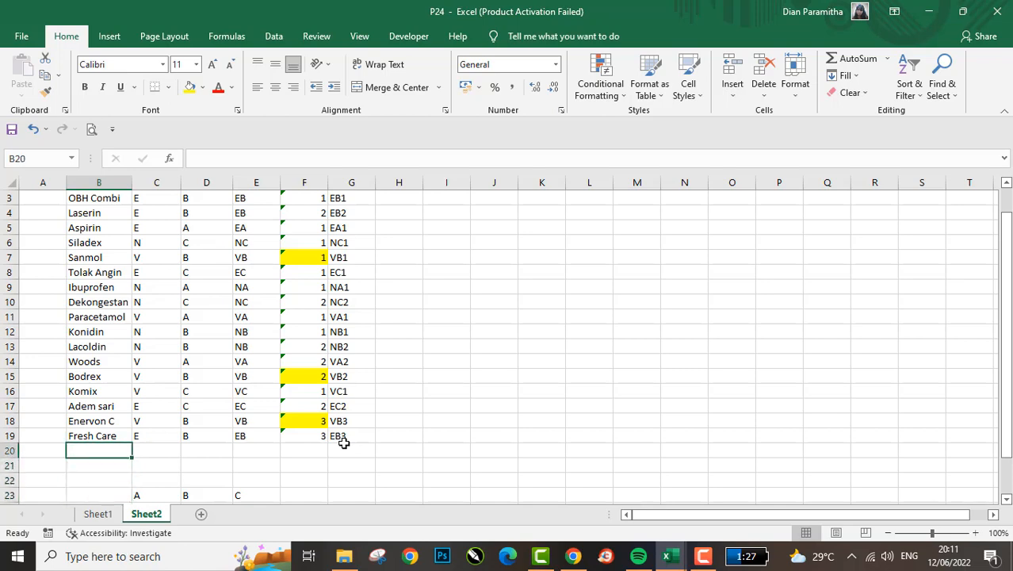
{"action": "key", "text": "Right"}
{"action": "key", "text": "Right"}
{"action": "key", "text": "Right"}
{"action": "key", "text": "Right"}
{"action": "key", "text": "Down"}
{"action": "key", "text": "Down"}
{"action": "key", "text": "Down"}
{"action": "key", "text": "Down"}
{"action": "key", "text": "Down"}
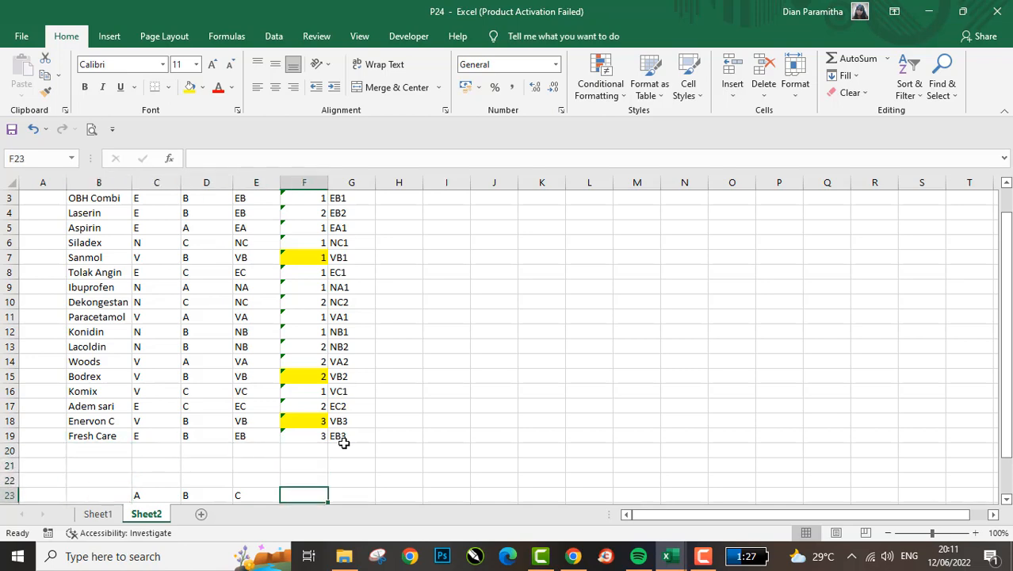
{"action": "key", "text": "Up"}
{"action": "key", "text": "Up"}
{"action": "key", "text": "Up"}
{"action": "key", "text": "Up"}
{"action": "key", "text": "Up"}
{"action": "key", "text": "Down"}
{"action": "key", "text": "Down"}
{"action": "key", "text": "Down"}
{"action": "key", "text": "Down"}
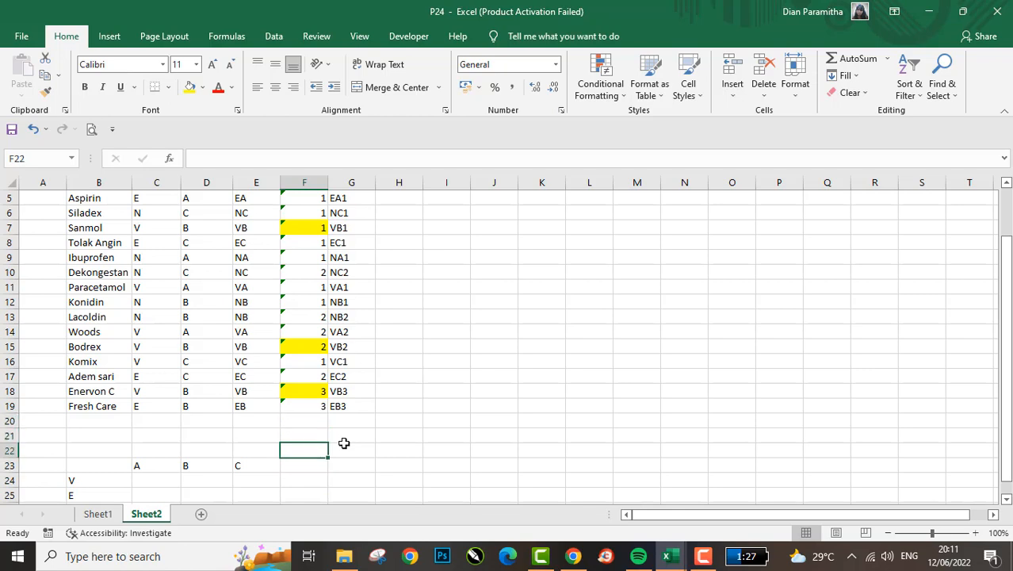
- Insert seven blank rows at rows 25 to 31, between the cross table's V and E labels
{"action": "key", "text": "Down"}
{"action": "key", "text": "Left"}
{"action": "key", "text": "Left"}
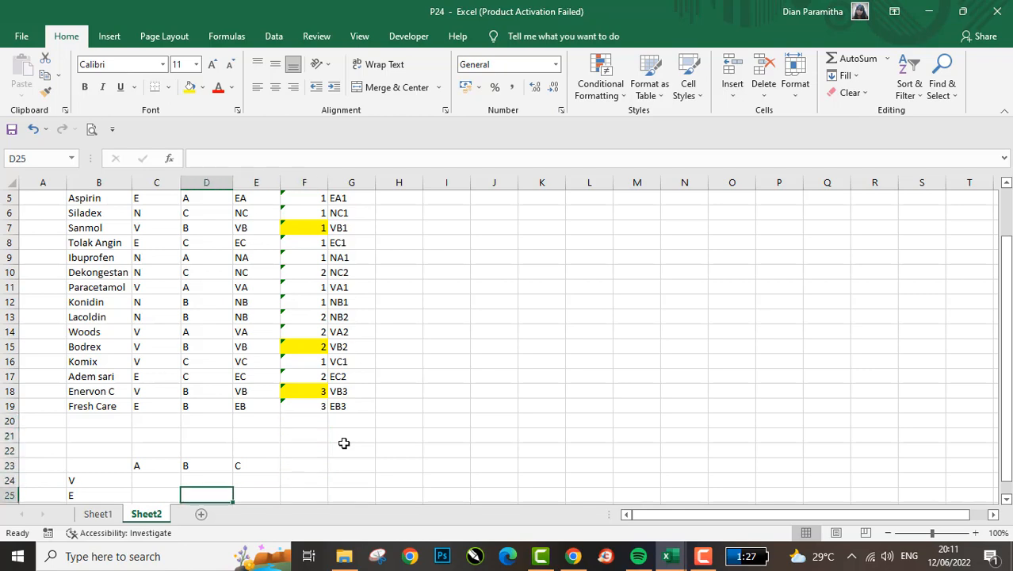
{"action": "key", "text": "shift+space"}
{"action": "key", "text": "shift+Down"}
{"action": "key", "text": "shift+Down"}
{"action": "key", "text": "shift+Down"}
{"action": "key", "text": "shift+Down"}
{"action": "key", "text": "shift+Down"}
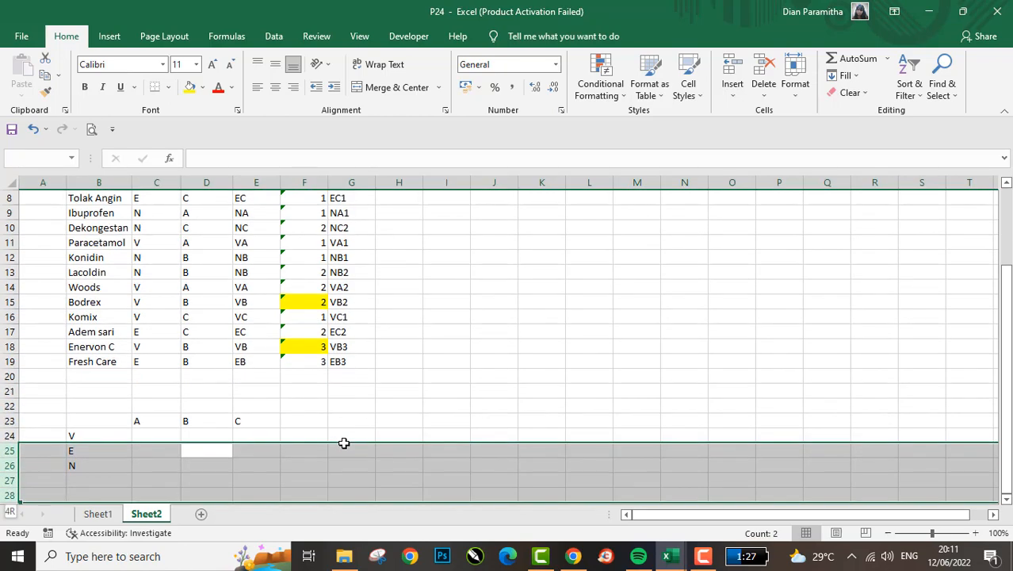
{"action": "key", "text": "shift+Down"}
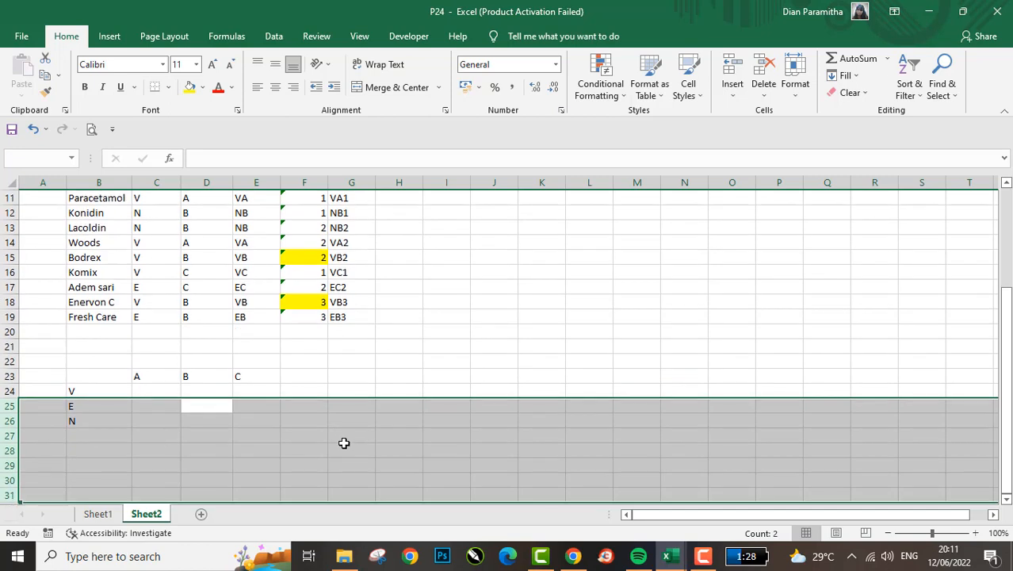
{"action": "key", "text": "Delete"}
- Move the cross table's A, B and C headings one column over, from C23:E23 to D23:F23
{"action": "key", "text": "Left"}
{"action": "key", "text": "Right"}
{"action": "key", "text": "Up"}
{"action": "key", "text": "Left"}
{"action": "key", "text": "Down"}
{"action": "key", "text": "Left"}
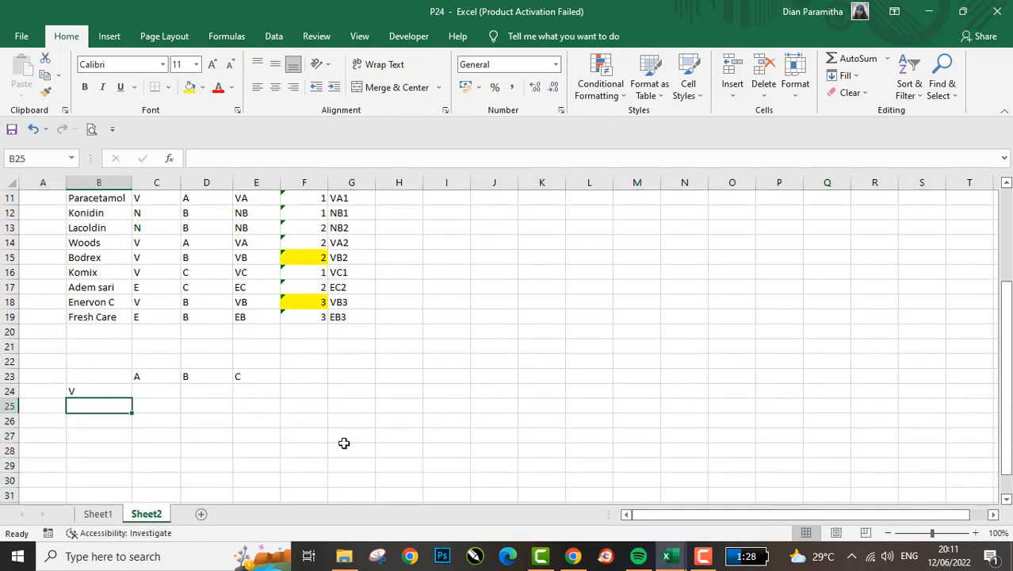
{"action": "key", "text": "shift+Down"}
{"action": "key", "text": "shift+Down"}
{"action": "key", "text": "Up"}
{"action": "key", "text": "Right"}
{"action": "key", "text": "Up"}
{"action": "key", "text": "shift+Right"}
{"action": "key", "text": "shift+Right"}
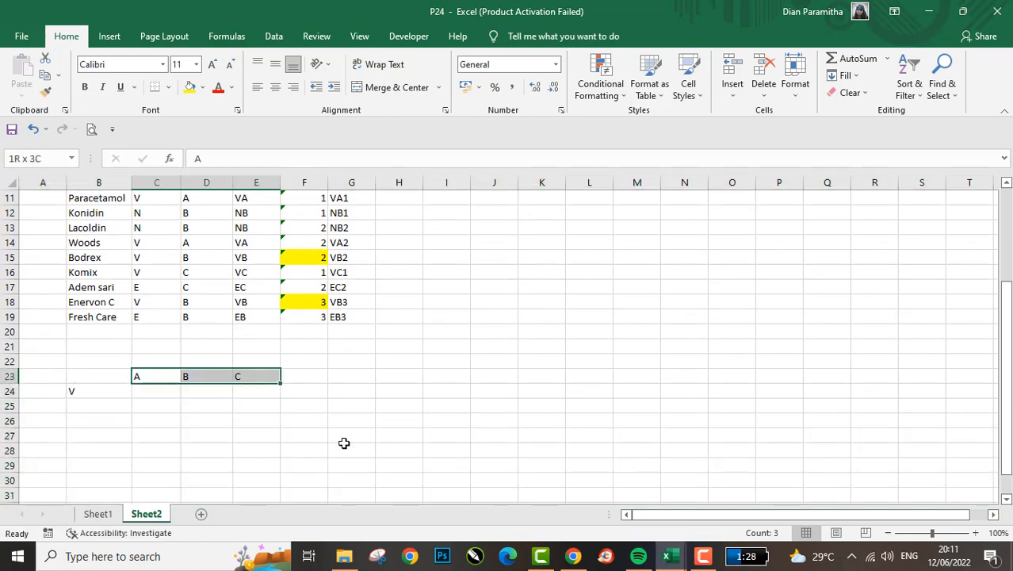
{"action": "key", "text": "ctrl+x"}
{"action": "key", "text": "Right"}
{"action": "key", "text": "ctrl+v"}
- Start the V group's numbering with 1 in C24 and the formula =C24+1 in C25
{"action": "key", "text": "Left"}
{"action": "key", "text": "Down"}
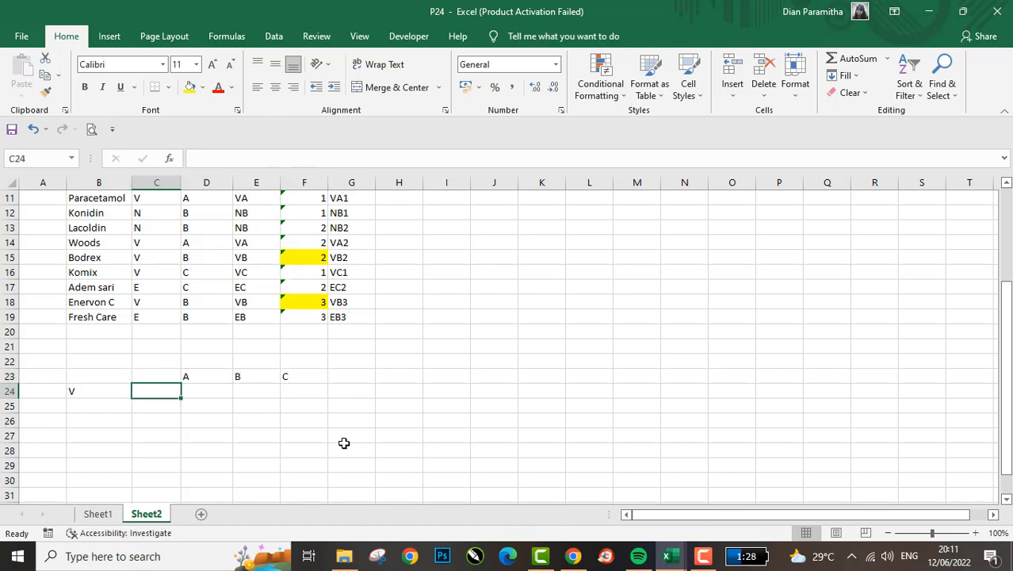
{"action": "type", "text": "1"}
{"action": "key", "text": "Return"}
{"action": "type", "text": "=C24+1"}
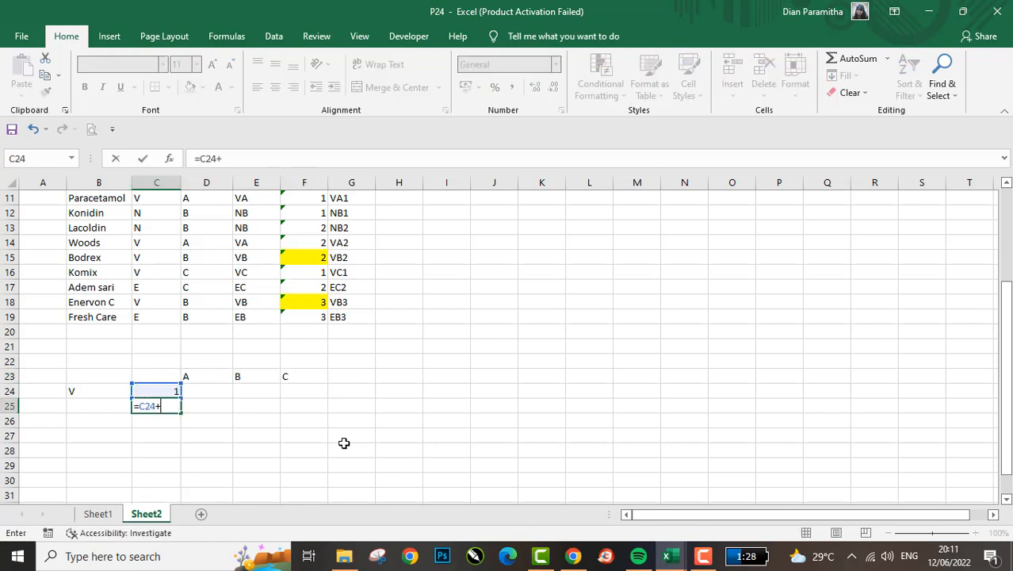
{"action": "key", "text": "Return"}
- Copy the numbering formula in C25 down to C26:C28 to number the V group from 1 to 5
{"action": "key", "text": "Up"}
{"action": "key", "text": "ctrl+c"}
{"action": "key", "text": "shift+Down"}
{"action": "key", "text": "shift+Down"}
{"action": "key", "text": "shift+Down"}
{"action": "key", "text": "ctrl+v"}
{"action": "key", "text": "Return"}
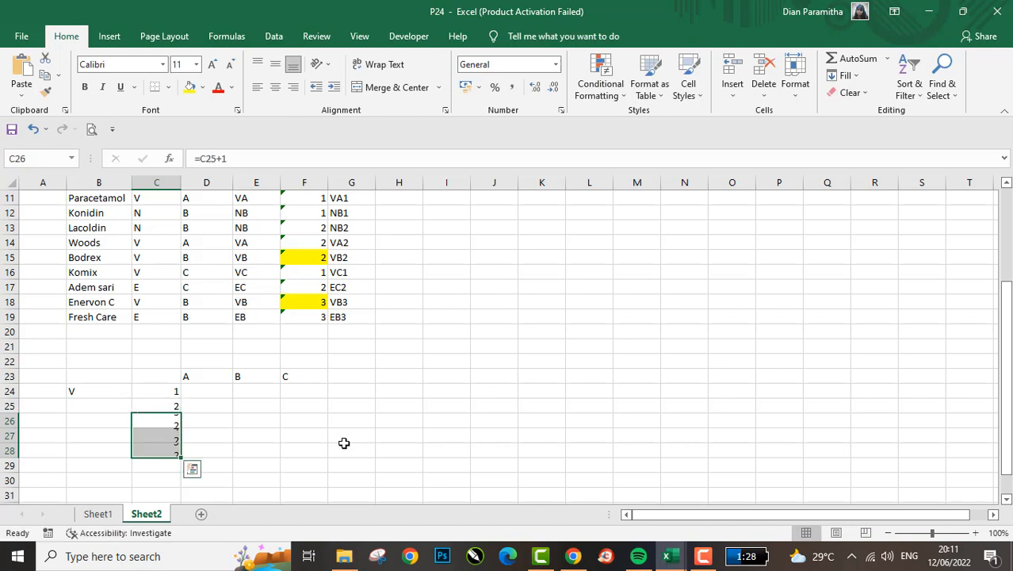
- Delete the three surplus blank rows 29 to 31 above the E label
{"action": "key", "text": "Down"}
{"action": "key", "text": "Down"}
{"action": "key", "text": "Down"}
{"action": "key", "text": "shift+Down"}
{"action": "key", "text": "shift+Down"}
{"action": "key", "text": "shift+Down"}
{"action": "key", "text": "shift+Down"}
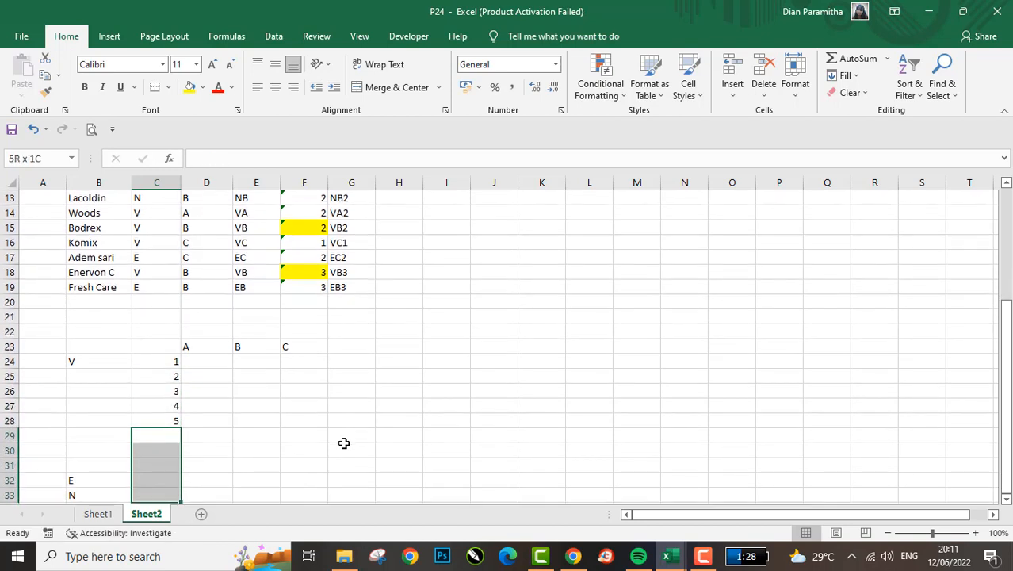
{"action": "key", "text": "shift+Up"}
{"action": "key", "text": "shift+Up"}
{"action": "key", "text": "shift+space"}
{"action": "key", "text": "ctrl+minus"}
{"action": "key", "text": "Up"}
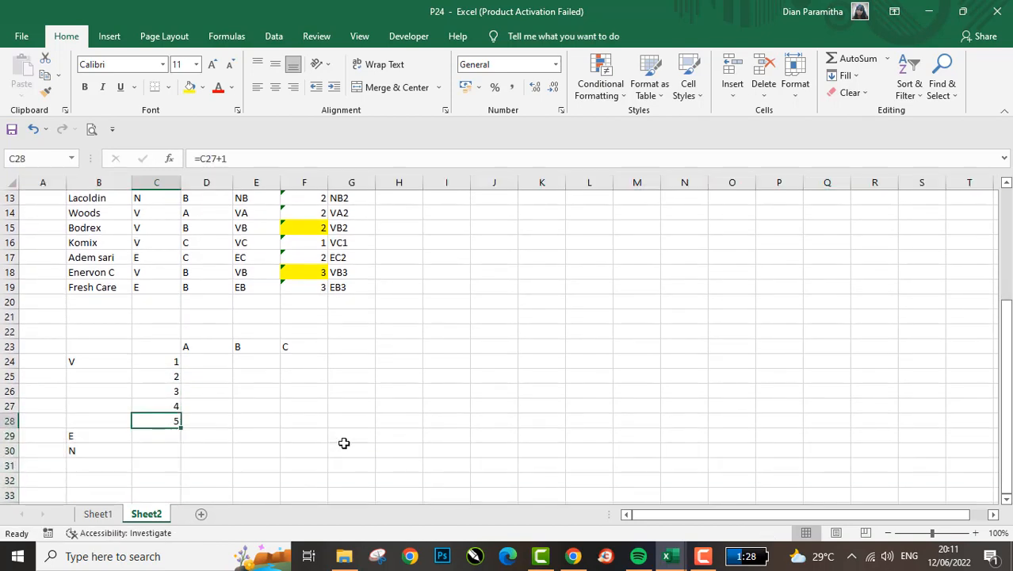
- Insert four blank rows at rows 30 to 33, between the cross table's E and N labels
{"action": "key", "text": "shift+Up"}
{"action": "key", "text": "shift+Up"}
{"action": "key", "text": "shift+Up"}
{"action": "key", "text": "shift+Up"}
{"action": "key", "text": "Down"}
{"action": "key", "text": "Down"}
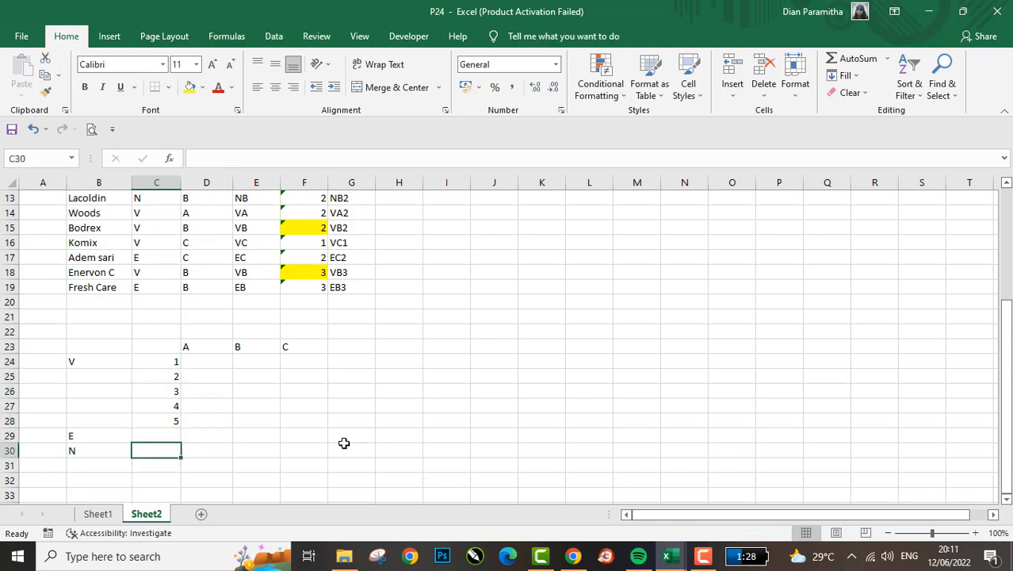
{"action": "key", "text": "shift+space"}
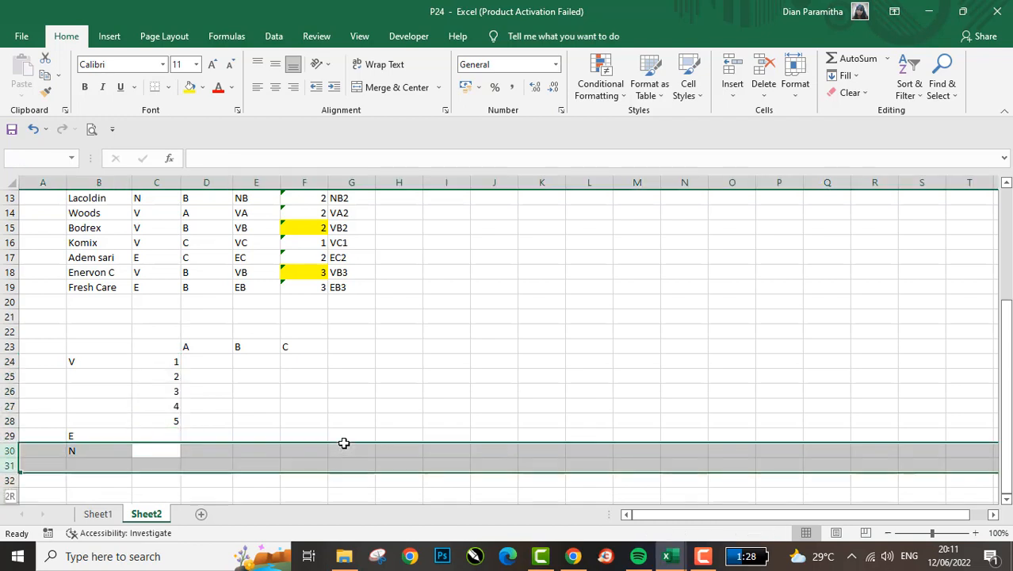
{"action": "key", "text": "ctrl+minus"}
{"action": "key", "text": "Up"}
- Copy the 1 to 5 numbering in C24:C28 to the E group in C29:C33
{"action": "key", "text": "Up"}
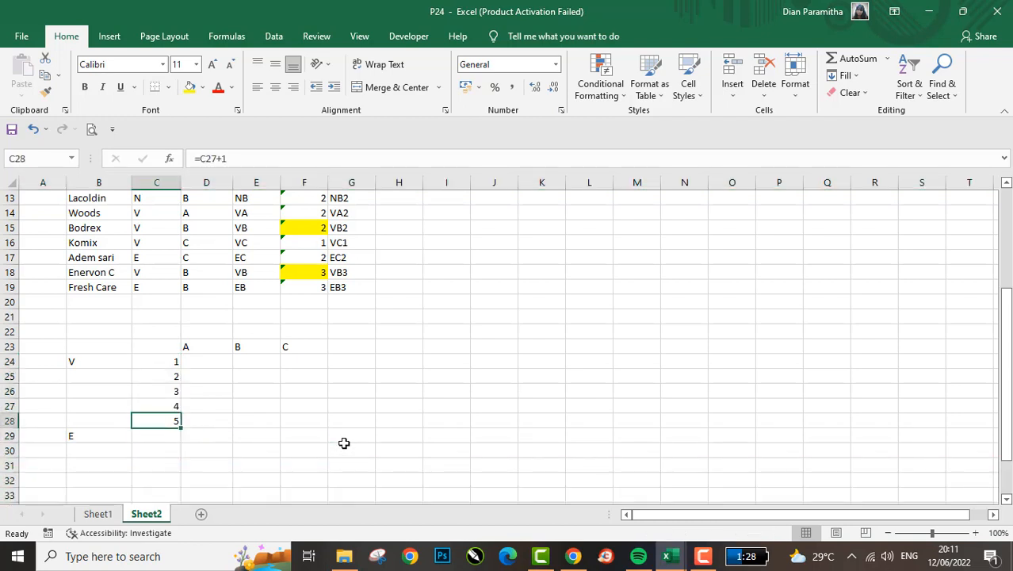
{"action": "key", "text": "shift+Up"}
{"action": "key", "text": "shift+Up"}
{"action": "key", "text": "shift+Up"}
{"action": "key", "text": "shift+Up"}
{"action": "key", "text": "ctrl+v"}
{"action": "key", "text": "Down"}
{"action": "key", "text": "Down"}
- Copy the E group's 1 to 5 numbering in C29:C33 to the N group, starting at C34
{"action": "key", "text": "Up"}
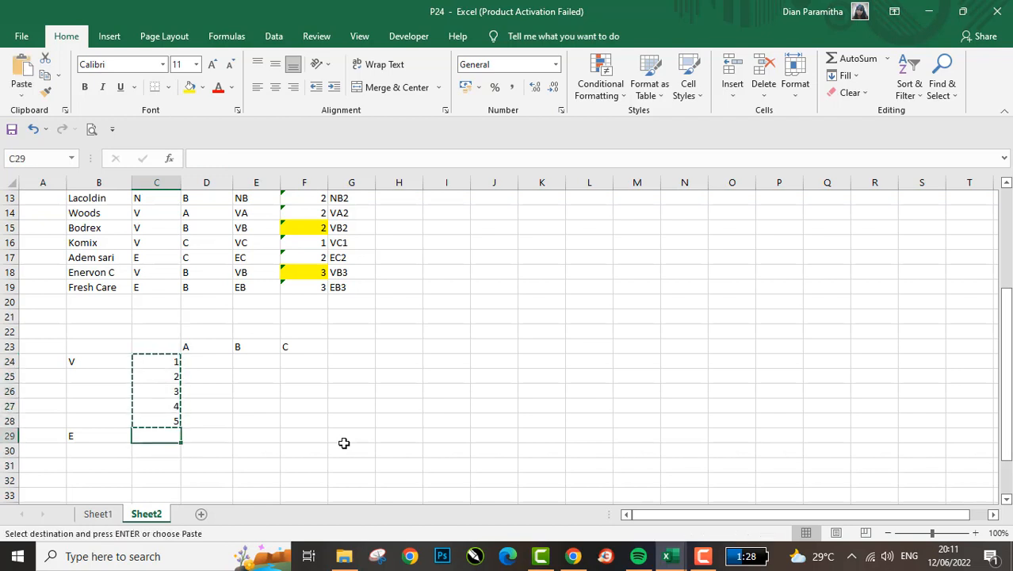
{"action": "key", "text": "Return"}
{"action": "key", "text": "Down"}
{"action": "key", "text": "Down"}
{"action": "key", "text": "Down"}
{"action": "key", "text": "Down"}
{"action": "key", "text": "Down"}
{"action": "key", "text": "Up"}
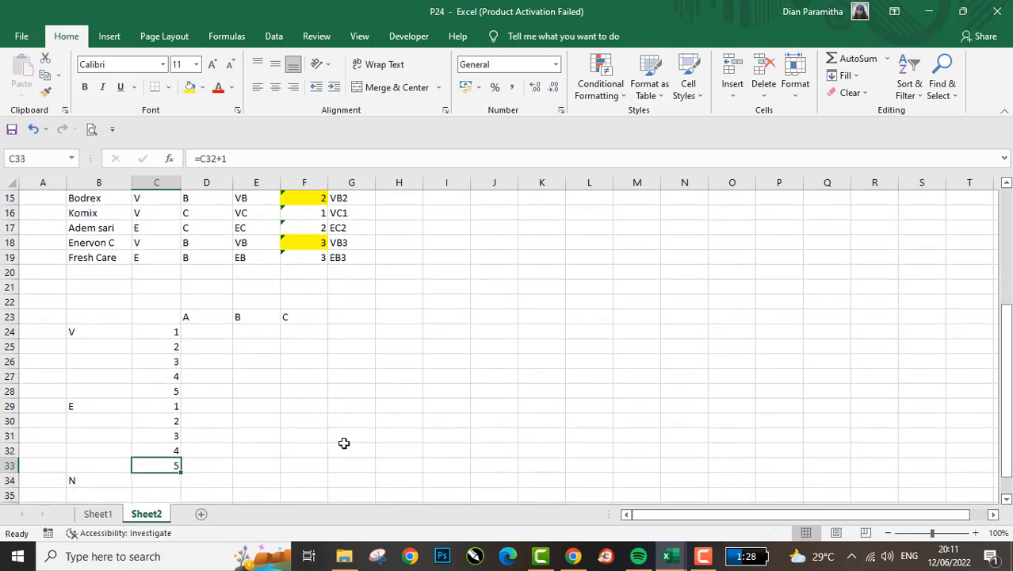
{"action": "key", "text": "shift+Up"}
{"action": "key", "text": "shift+Up"}
{"action": "key", "text": "shift+Up"}
{"action": "key", "text": "shift+Up"}
{"action": "key", "text": "ctrl+c"}
{"action": "key", "text": "Down"}
{"action": "key", "text": "Down"}
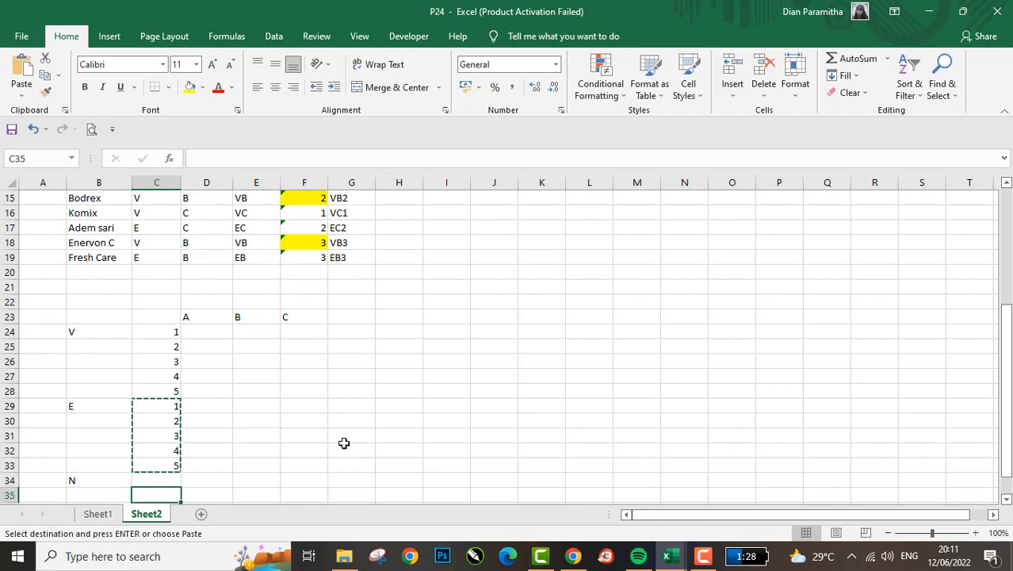
{"action": "key", "text": "Up"}
{"action": "key", "text": "Return"}
- Move the B and C headings from E23:F23 to F23:G23, leaving an empty column after A
{"action": "key", "text": "Up"}
{"action": "key", "text": "ctrl+Up"}
{"action": "key", "text": "Up"}
{"action": "key", "text": "Right"}
{"action": "key", "text": "Right"}
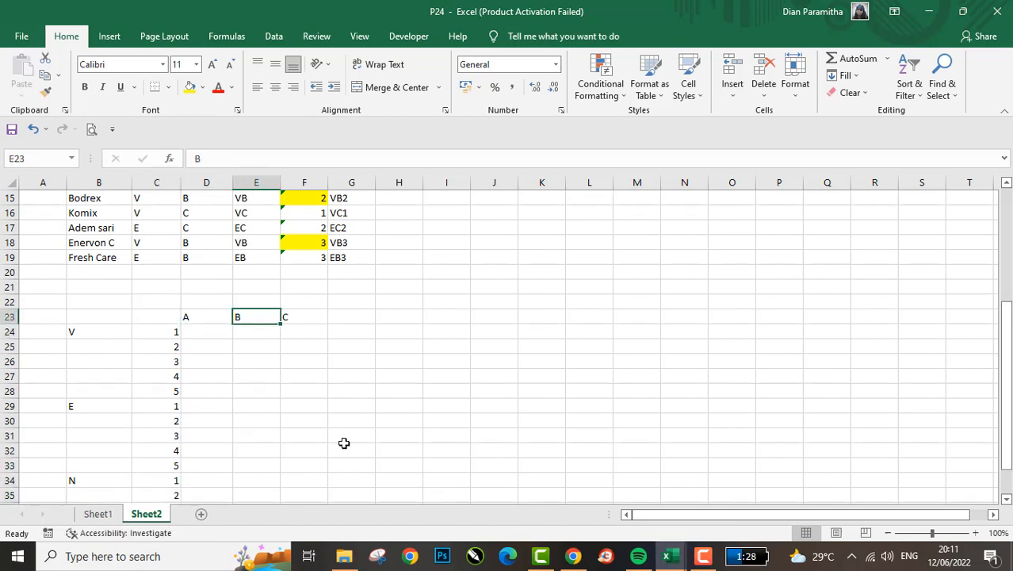
{"action": "key", "text": "ctrl+c"}
{"action": "key", "text": "Right"}
{"action": "key", "text": "Left"}
{"action": "key", "text": "shift+Right"}
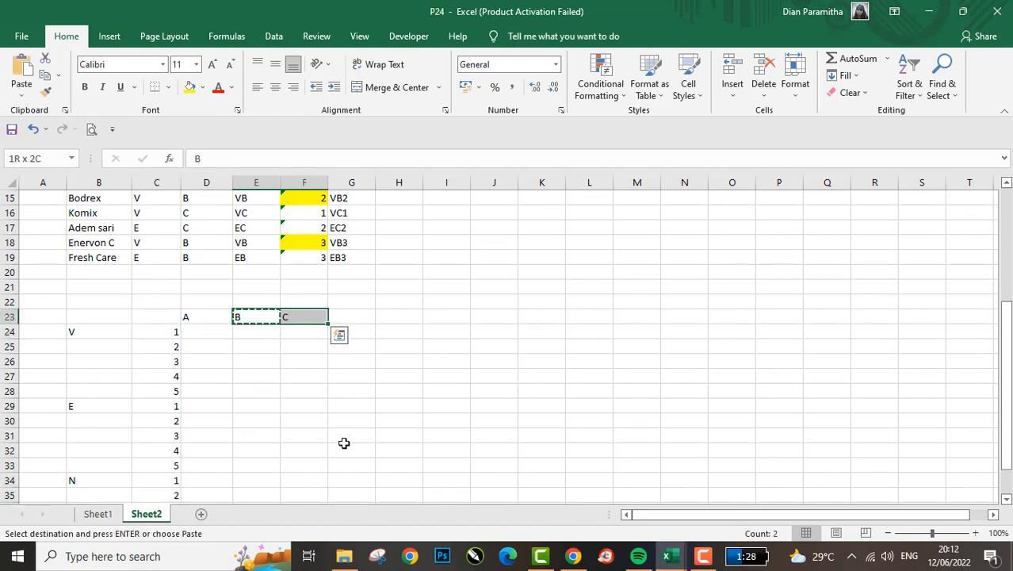
{"action": "key", "text": "ctrl+c"}
{"action": "key", "text": "Right"}
{"action": "key", "text": "shift+Right"}
{"action": "key", "text": "Return"}
- Move the C heading from G23 to H23, leaving an empty column after B
{"action": "key", "text": "Right"}
{"action": "key", "text": "ctrl+x"}
{"action": "key", "text": "Right"}
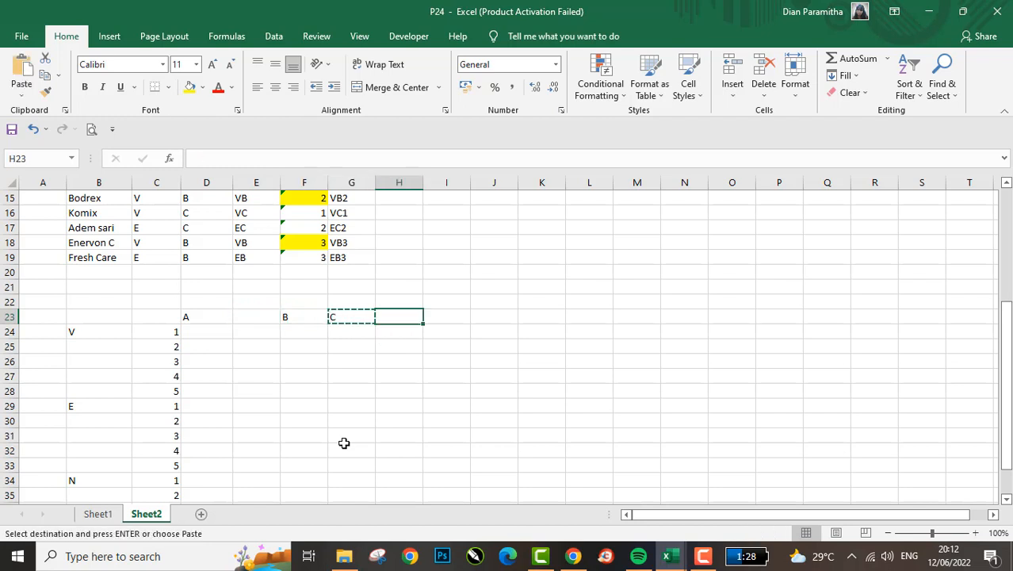
{"action": "key", "text": "Return"}
{"action": "key", "text": "Left"}
{"action": "key", "text": "Left"}
{"action": "key", "text": "Left"}
{"action": "key", "text": "Left"}
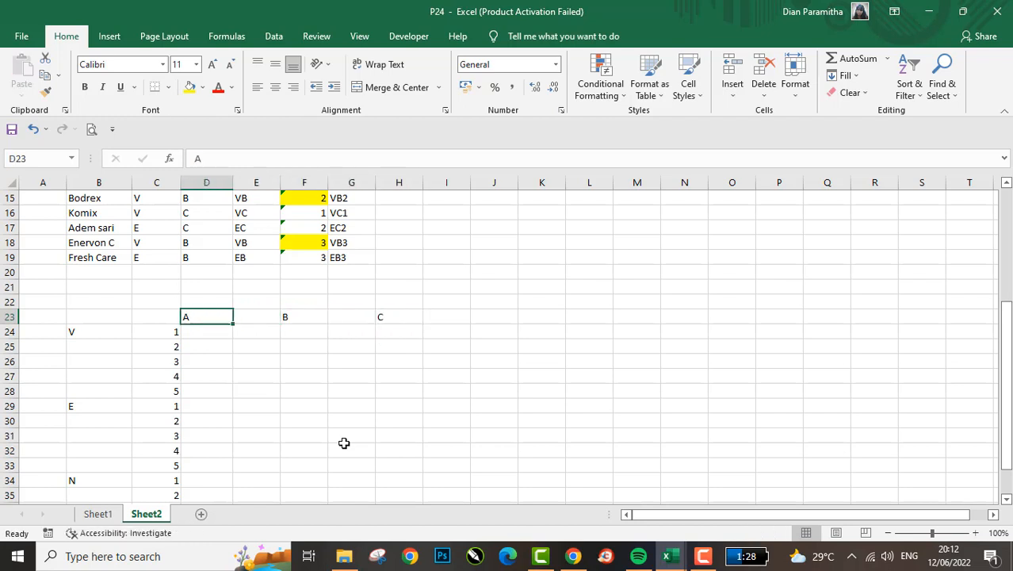
- Enter the code AV in D24, under heading A in the V group's first row
{"action": "key", "text": "Down"}
{"action": "key", "text": "Up"}
{"action": "key", "text": "Down"}
{"action": "key", "text": "Right"}
{"action": "key", "text": "Left"}
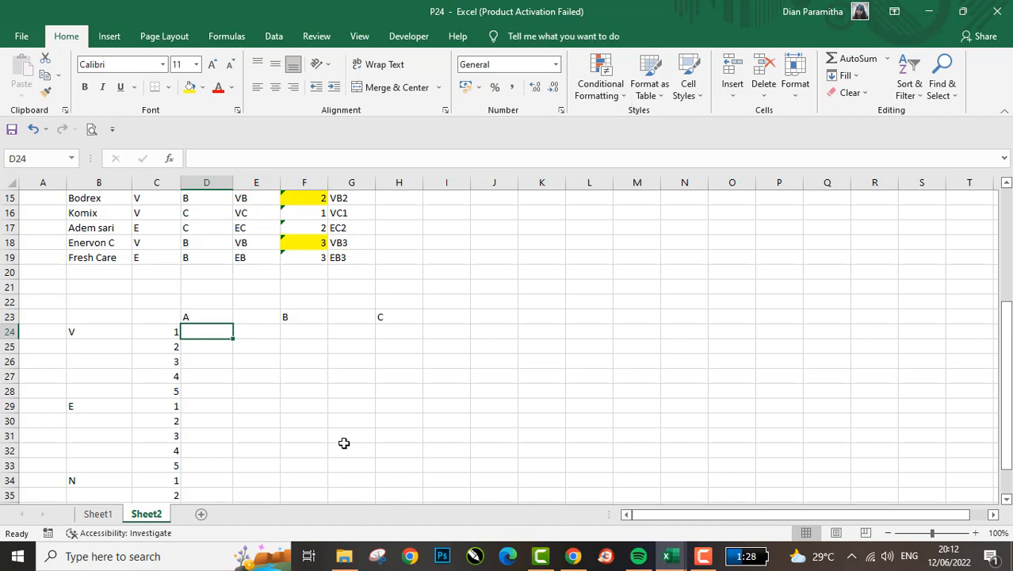
{"action": "type", "text": "A"}
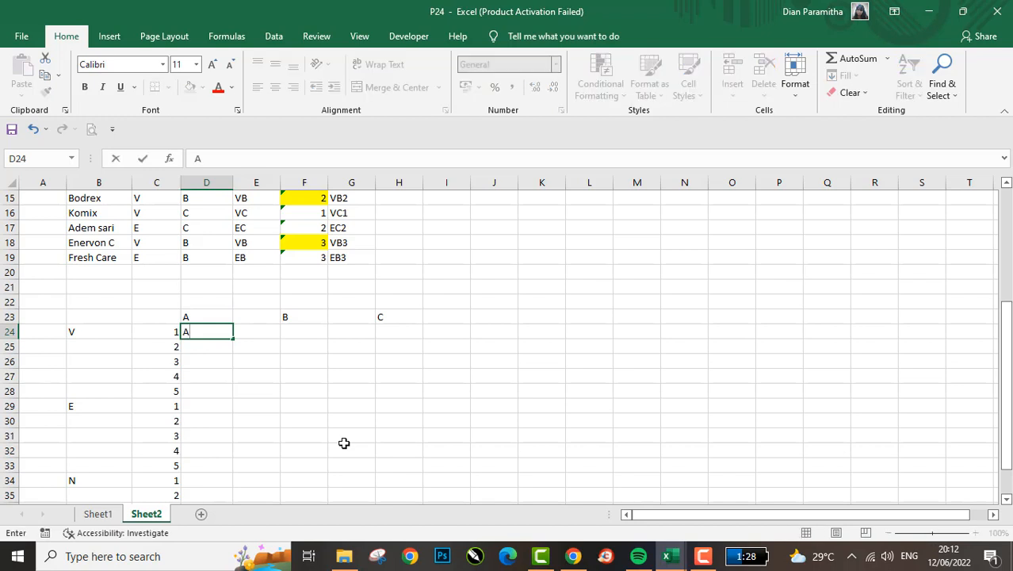
{"action": "type", "text": "V"}
{"action": "key", "text": "Right"}
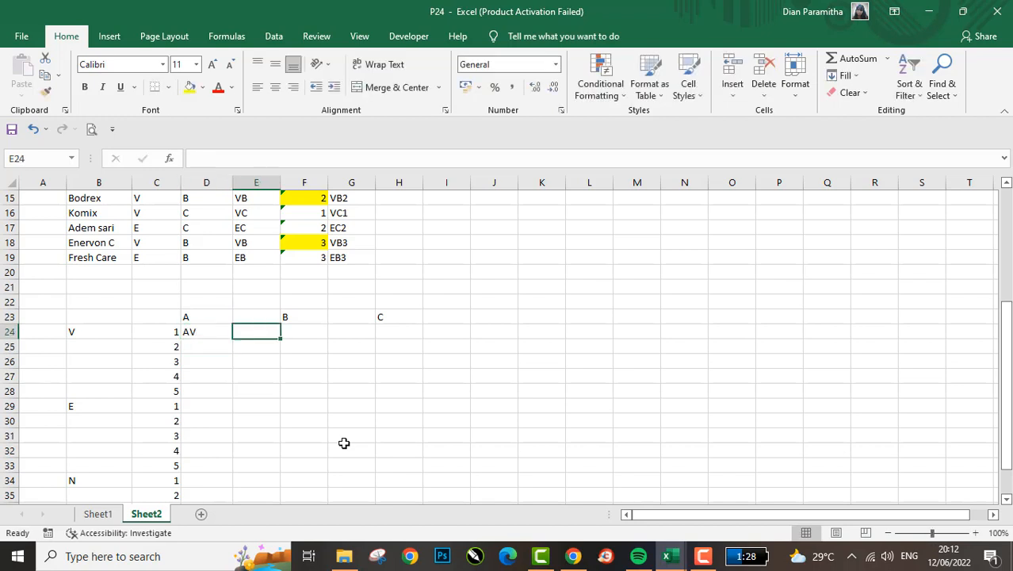
- Enter the code BV in F24, under heading B in the V group's first row
{"action": "key", "text": "Right"}
{"action": "key", "text": "Up"}
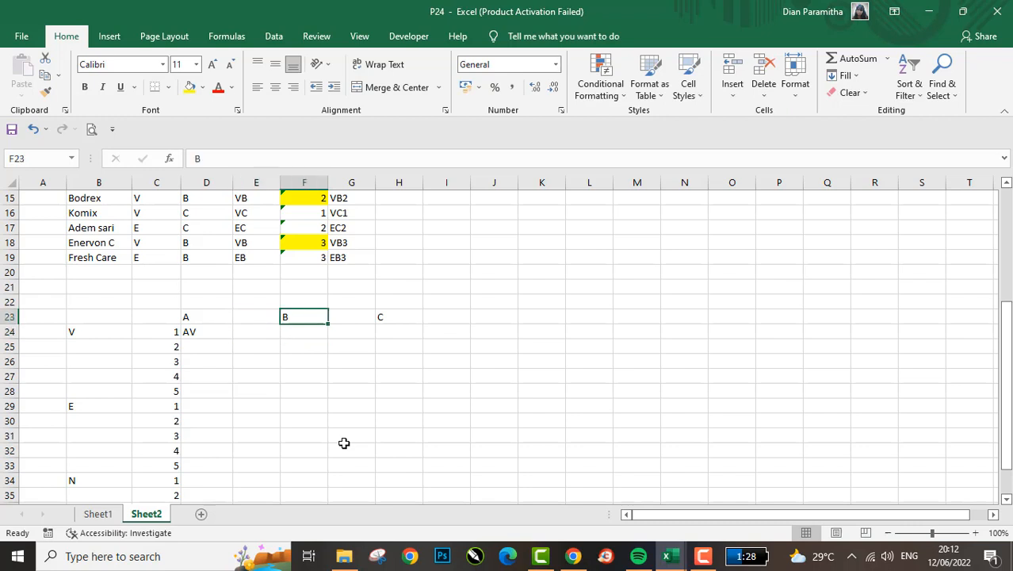
{"action": "key", "text": "Down"}
{"action": "type", "text": "B"}
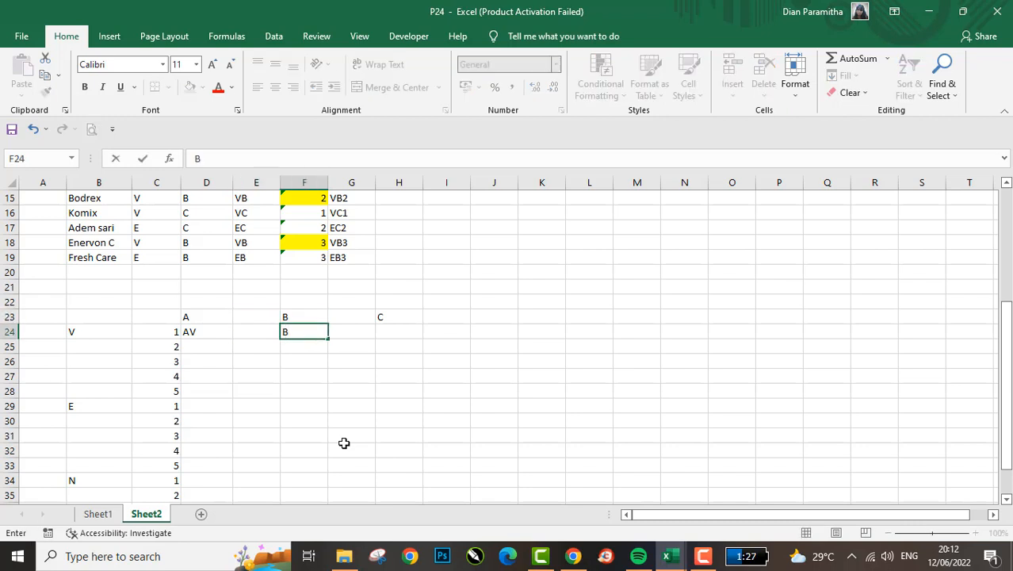
{"action": "type", "text": "V"}
{"action": "key", "text": "Return"}
- Enter the code CV in H24, under heading C in the V group's first row
{"action": "key", "text": "Right"}
{"action": "key", "text": "Up"}
{"action": "key", "text": "Up"}
{"action": "key", "text": "Right"}
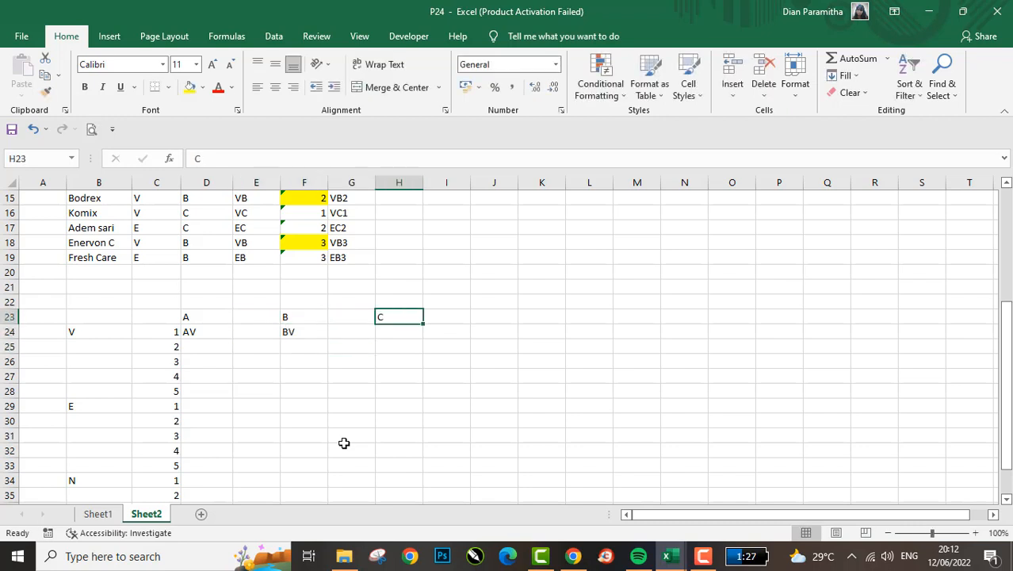
{"action": "key", "text": "Down"}
{"action": "type", "text": "C"}
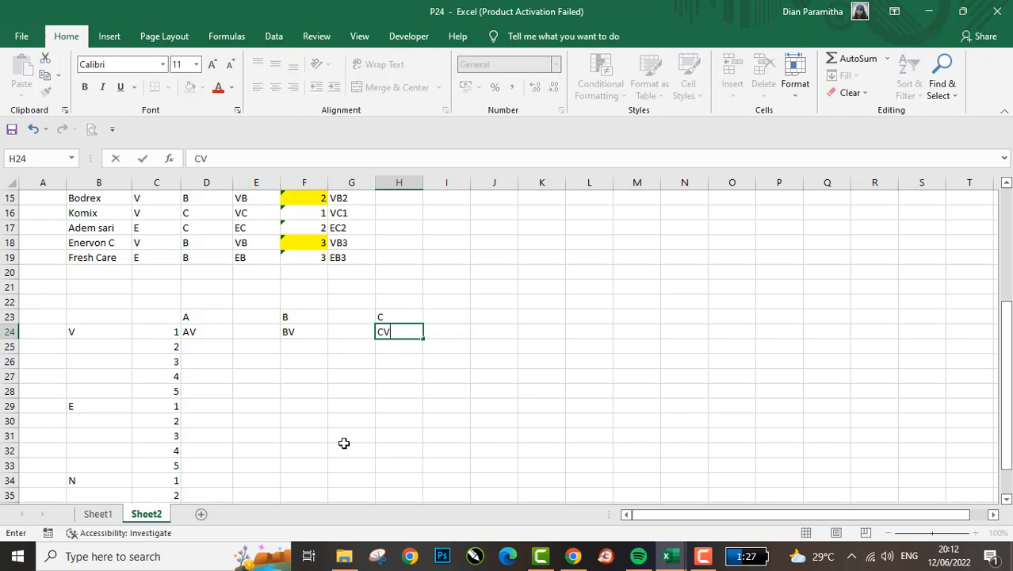
{"action": "key", "text": "Up"}
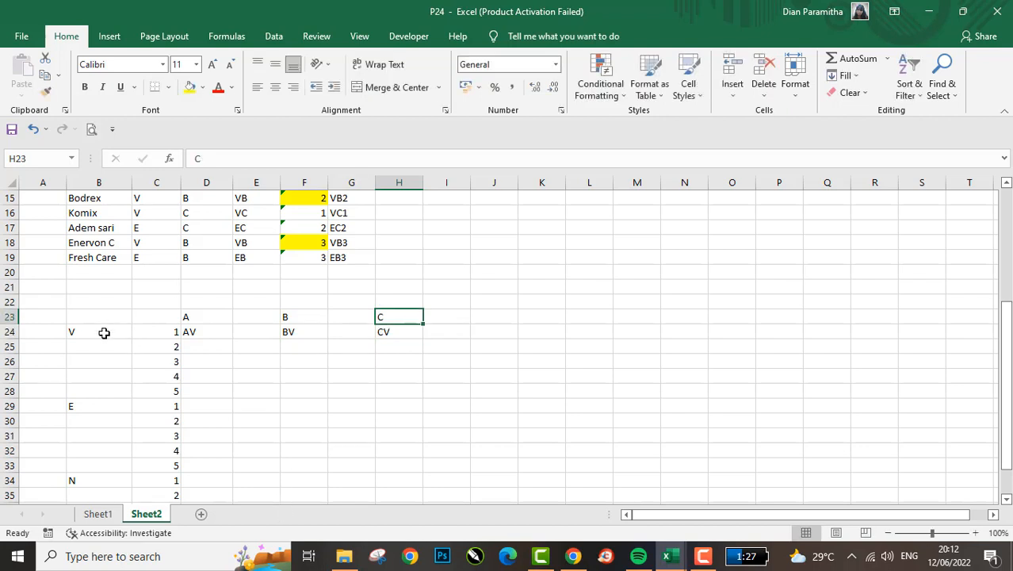
- Enter the code AE in D29, under heading A in the E group's first row
{"action": "left_click", "coordinate": [103, 332], "text": "ctrl"}
{"action": "left_click", "coordinate": [272, 361]}
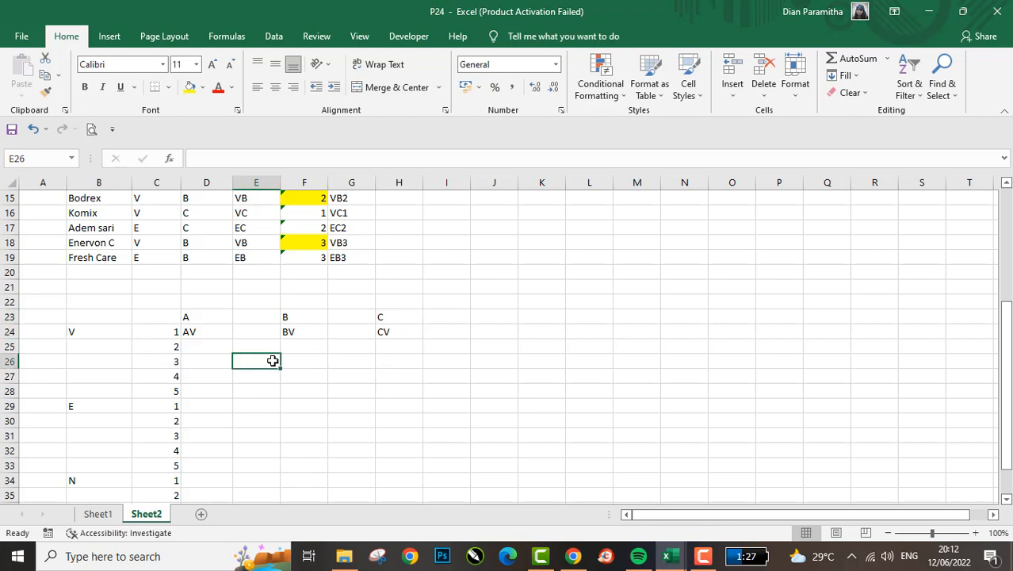
{"action": "key", "text": "Left"}
{"action": "key", "text": "Down"}
{"action": "key", "text": "Down"}
{"action": "key", "text": "Down"}
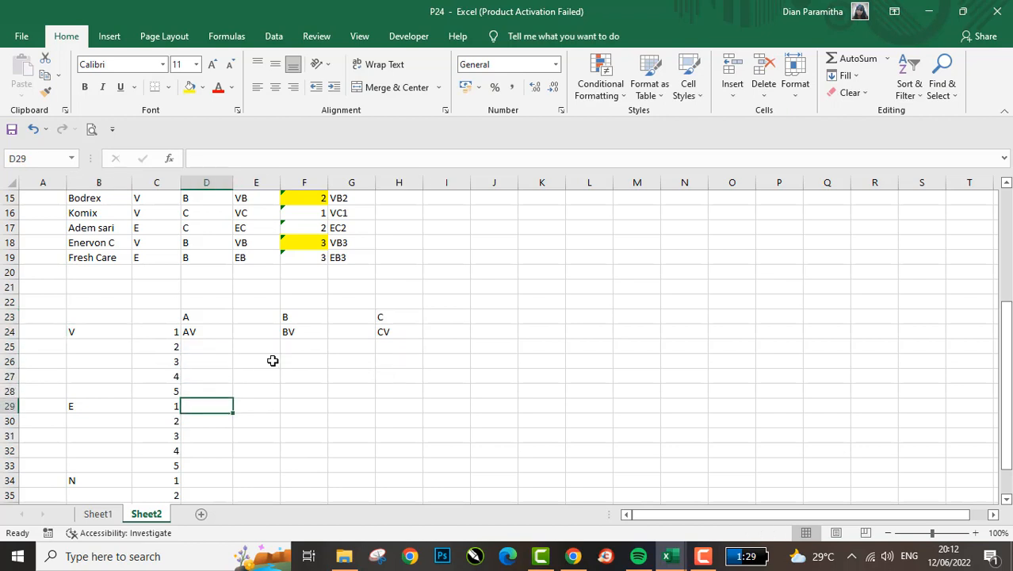
{"action": "type", "text": "a"}
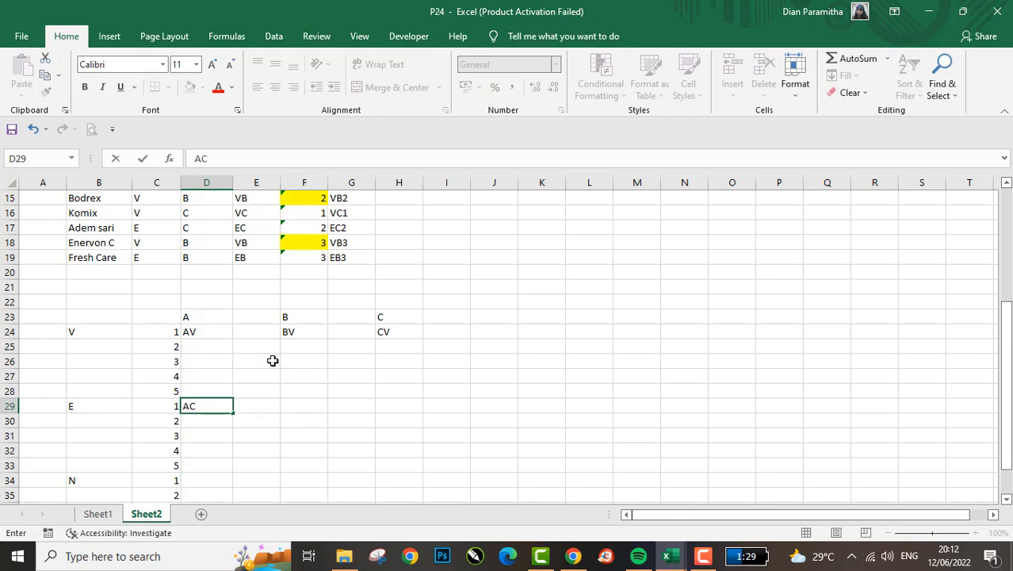
{"action": "type", "text": "E"}
{"action": "key", "text": "Return"}
{"action": "key", "text": "Up"}
- Enter the code AB in F29, under heading B in the E group's first row
{"action": "key", "text": "Right"}
{"action": "key", "text": "Right"}
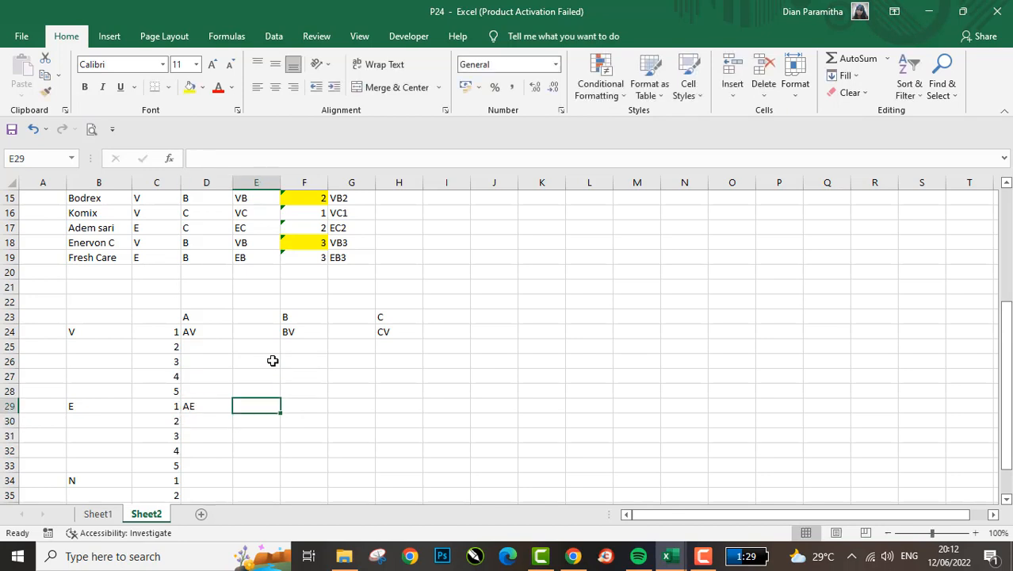
{"action": "type", "text": "A"}
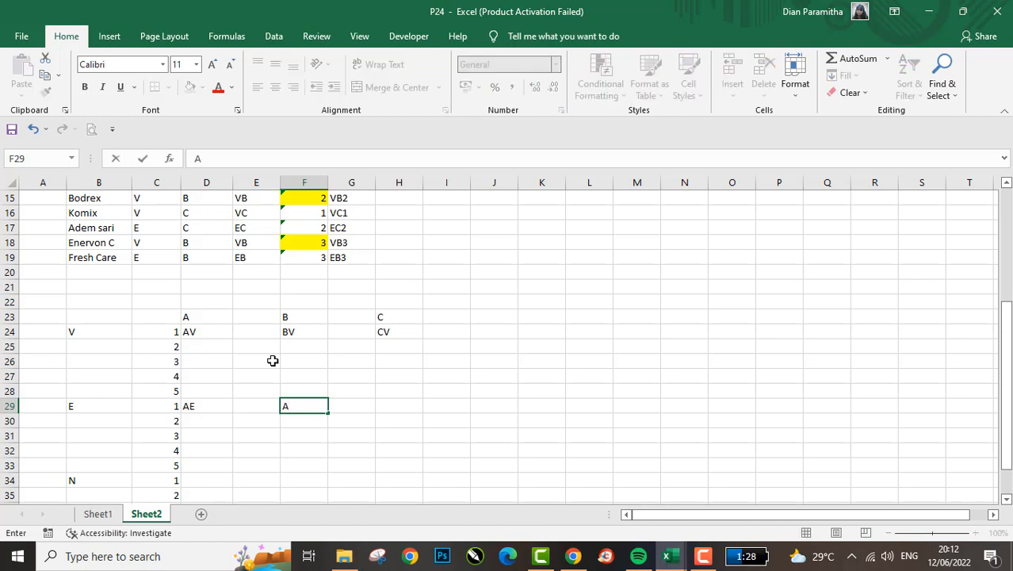
{"action": "type", "text": "B"}
{"action": "key", "text": "Tab"}
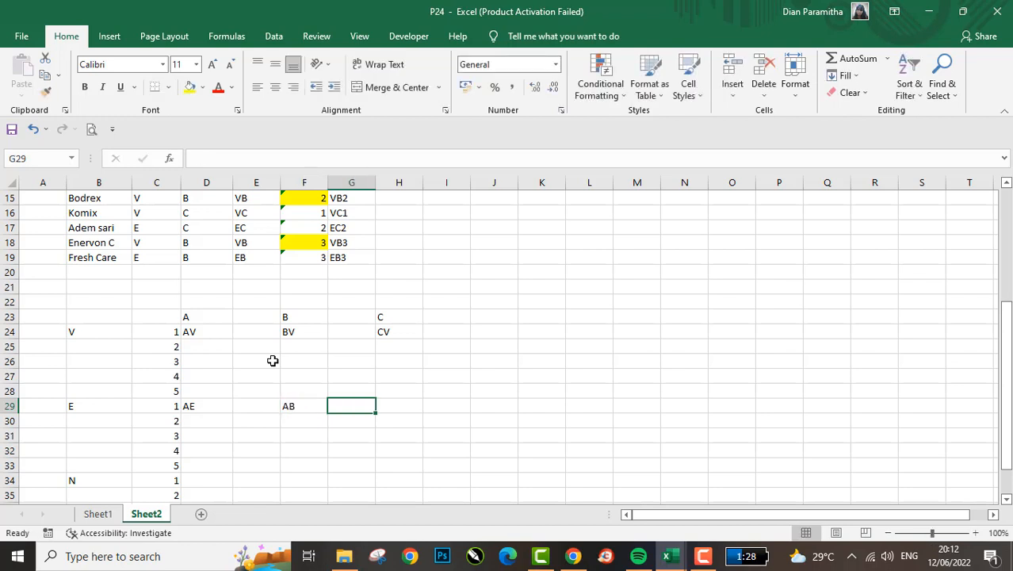
{"action": "key", "text": "Left"}
{"action": "key", "text": "Left"}
{"action": "key", "text": "Left"}
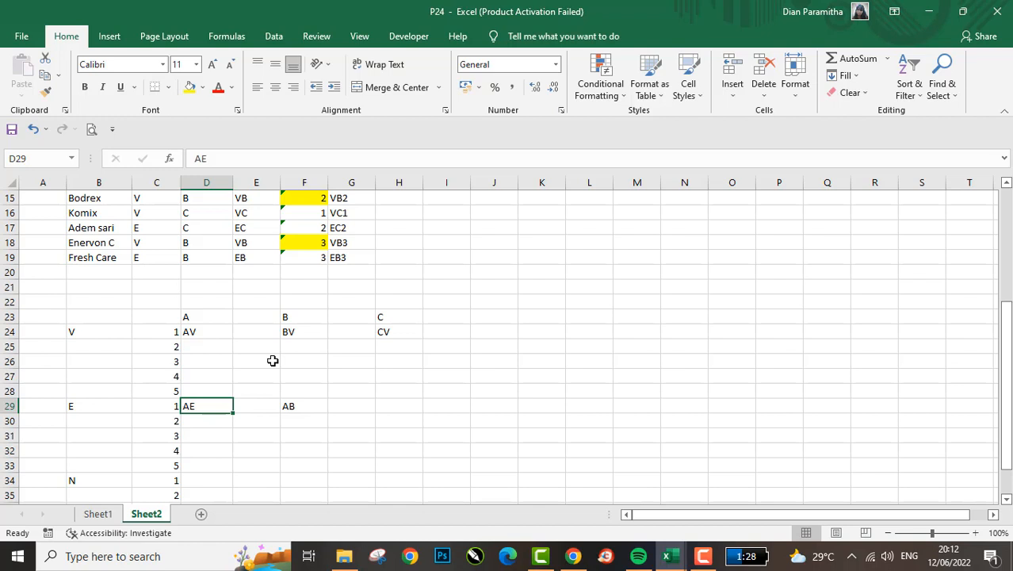
{"action": "key", "text": "Right"}
{"action": "key", "text": "Right"}
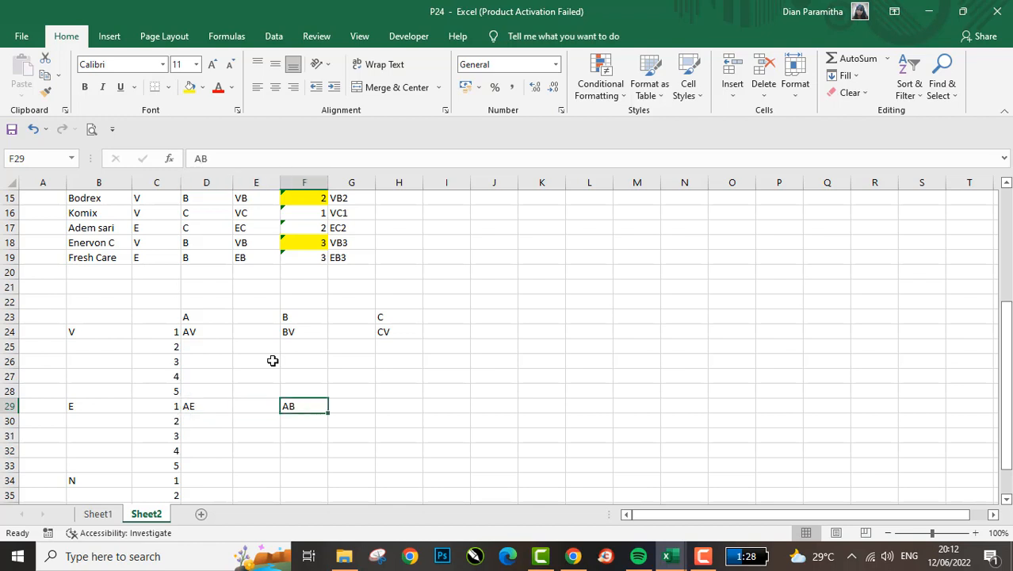
- Replace the code in F29, under heading B in the E group's first row, with BE
{"action": "key", "text": "Left"}
{"action": "key", "text": "Left"}
{"action": "key", "text": "Up"}
{"action": "key", "text": "Up"}
{"action": "key", "text": "Up"}
{"action": "key", "text": "Right"}
{"action": "key", "text": "Down"}
{"action": "key", "text": "Down"}
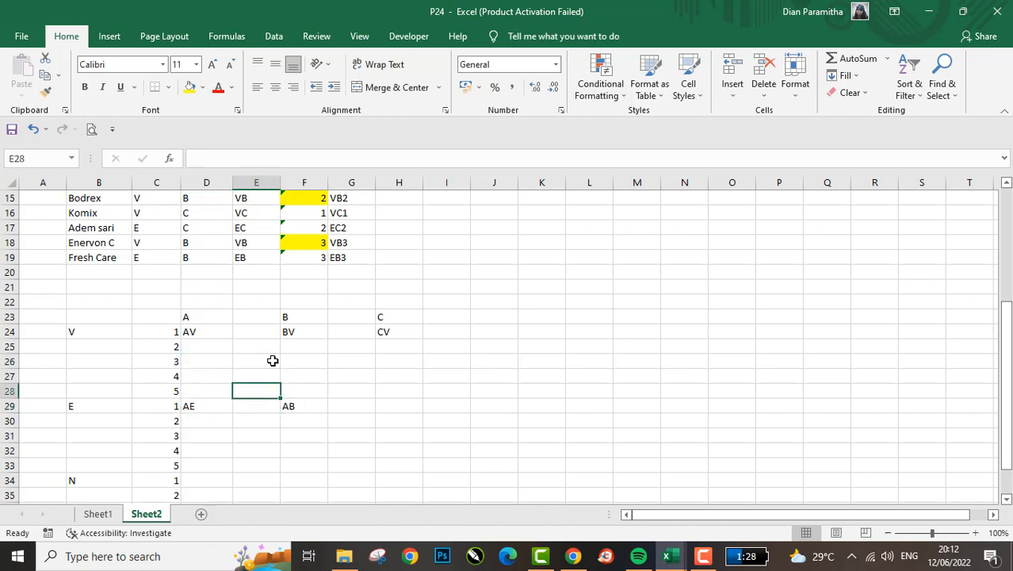
{"action": "key", "text": "Right"}
{"action": "key", "text": "Down"}
{"action": "type", "text": "B"}
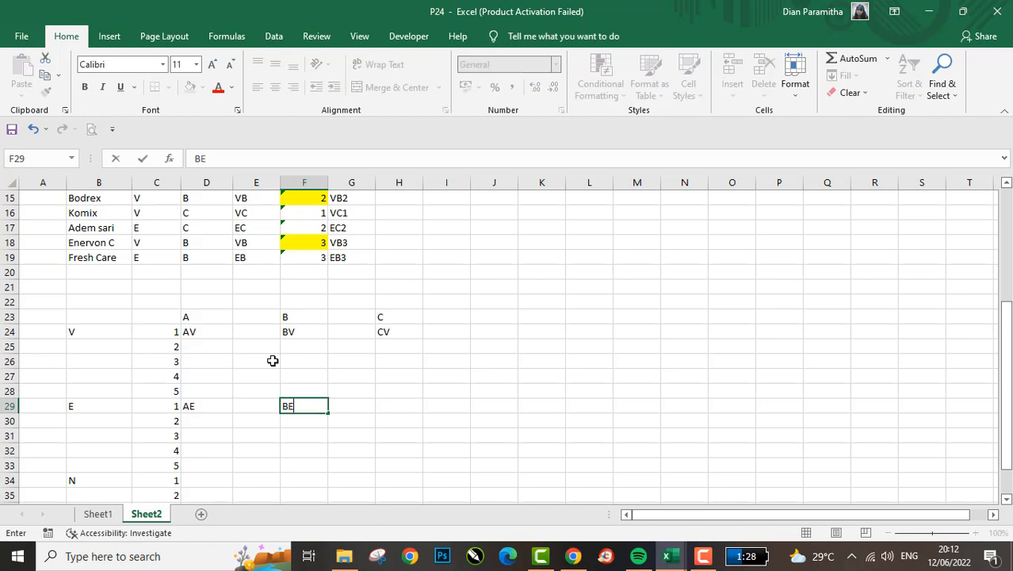
- Examine the medicine list's VEN and ABC columns and the letter order used in its combination codes
{"action": "scroll", "coordinate": [287, 397], "scroll_direction": "up", "scroll_amount": 1}
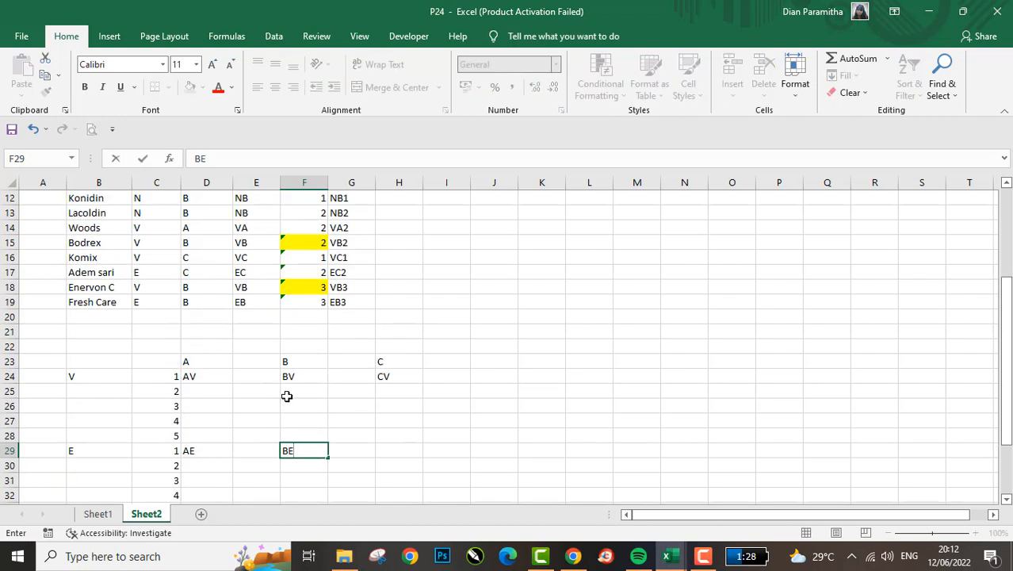
{"action": "scroll", "coordinate": [287, 396], "scroll_direction": "up", "scroll_amount": 1}
{"action": "left_click", "coordinate": [370, 245]}
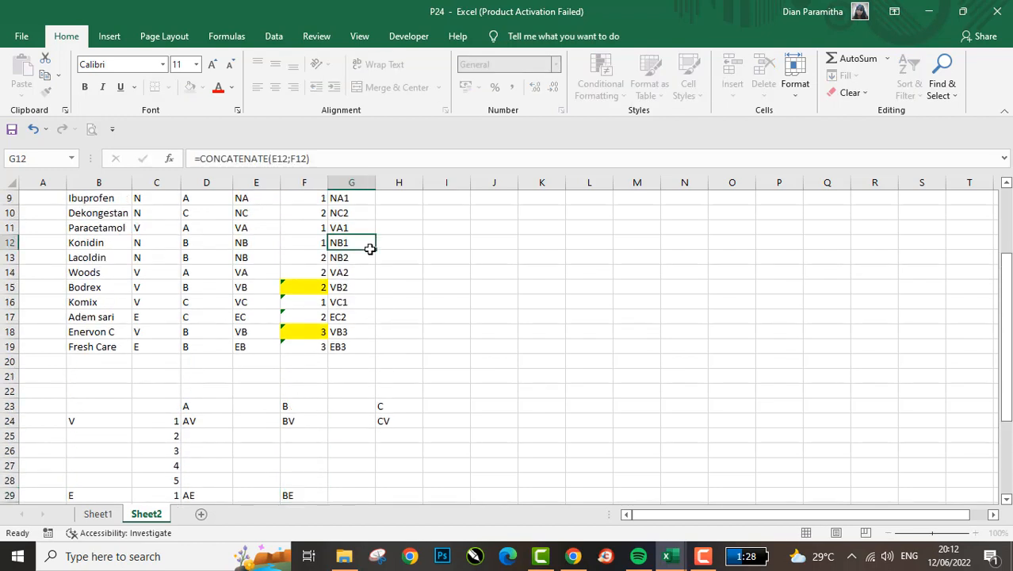
{"action": "left_click", "coordinate": [311, 253]}
{"action": "scroll", "coordinate": [311, 254], "scroll_direction": "up", "scroll_amount": 1}
{"action": "scroll", "coordinate": [311, 254], "scroll_direction": "up", "scroll_amount": 1}
{"action": "left_click", "coordinate": [162, 236]}
{"action": "key", "text": "ctrl+Up"}
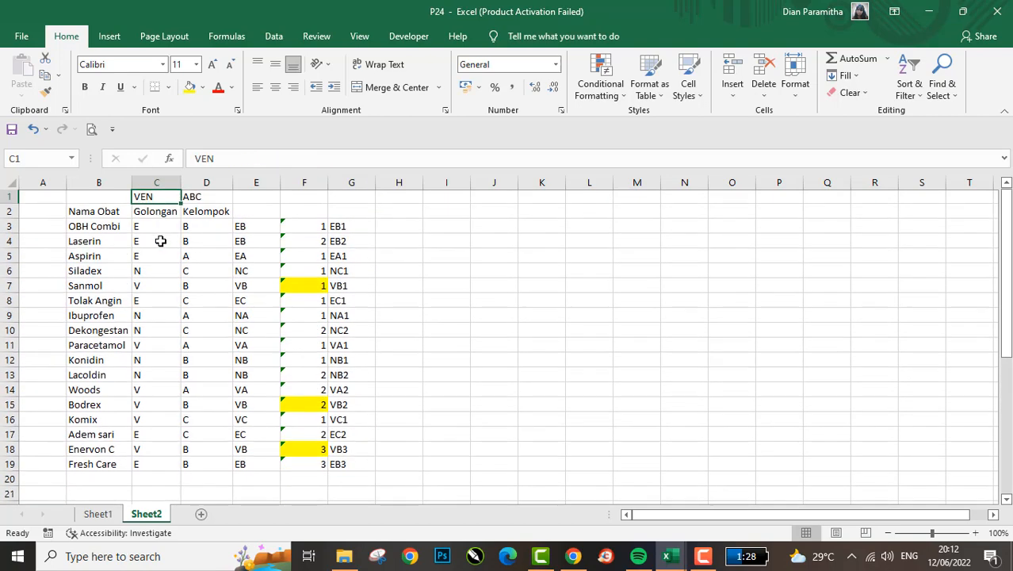
{"action": "key", "text": "Down"}
{"action": "key", "text": "ctrl+Down"}
{"action": "key", "text": "Down"}
{"action": "key", "text": "Down"}
{"action": "key", "text": "Down"}
{"action": "key", "text": "Down"}
{"action": "key", "text": "Down"}
{"action": "key", "text": "Down"}
{"action": "key", "text": "Down"}
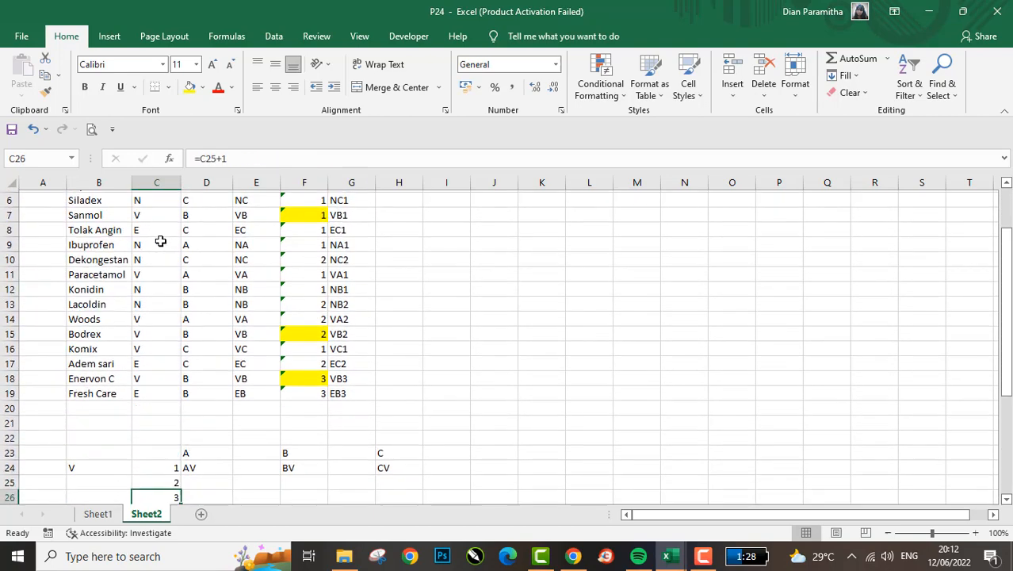
- Change the code in D24, under heading A in the V group's first row, to VA
{"action": "key", "text": "Right"}
{"action": "key", "text": "Up"}
{"action": "key", "text": "Up"}
{"action": "key", "text": "Left"}
{"action": "key", "text": "Right"}
{"action": "type", "text": "V"}
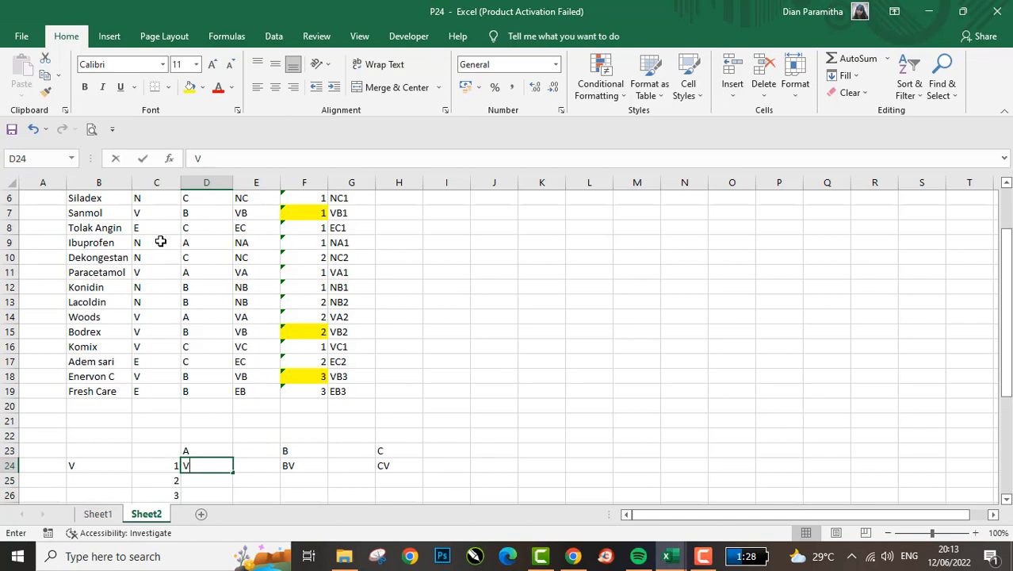
{"action": "type", "text": "v"}
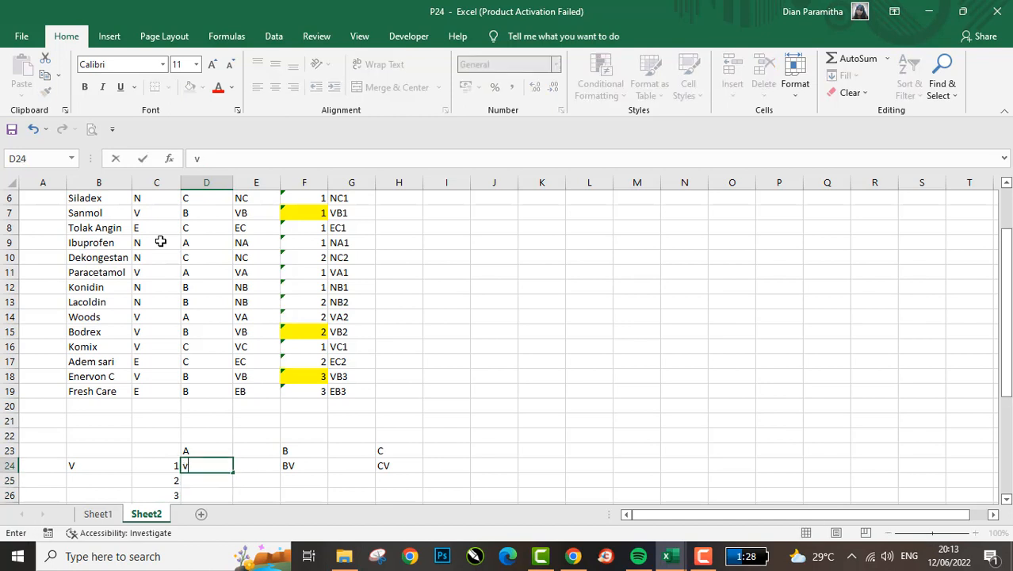
{"action": "type", "text": "a"}
{"action": "key", "text": "Return"}
{"action": "key", "text": "Up"}
{"action": "type", "text": "VA"}
{"action": "key", "text": "Return"}
- Change the V group's remaining first-row codes to VB in F24 and VC in H24
{"action": "key", "text": "Right"}
{"action": "key", "text": "Right"}
{"action": "type", "text": "VB"}
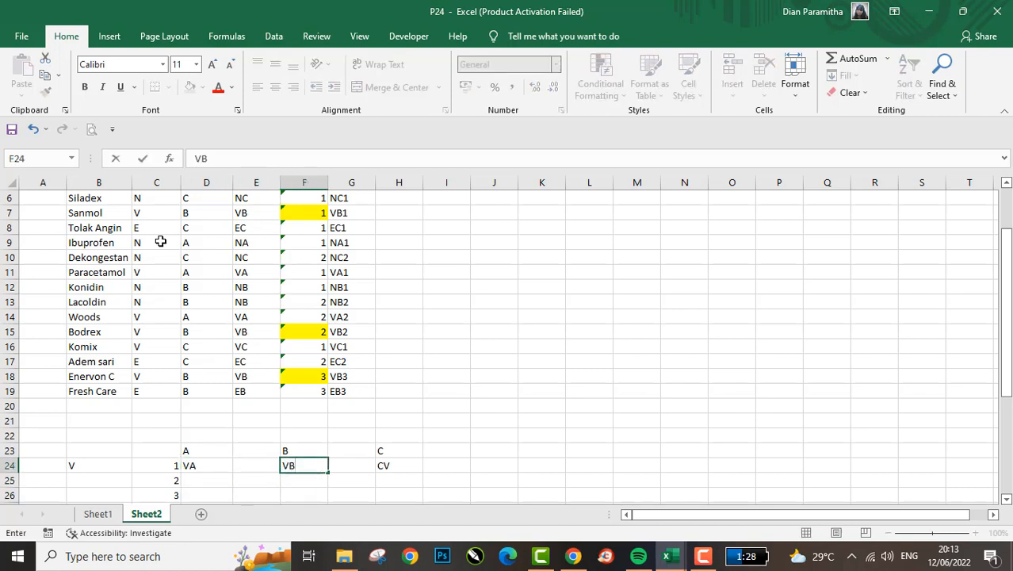
{"action": "key", "text": "Right"}
{"action": "key", "text": "Right"}
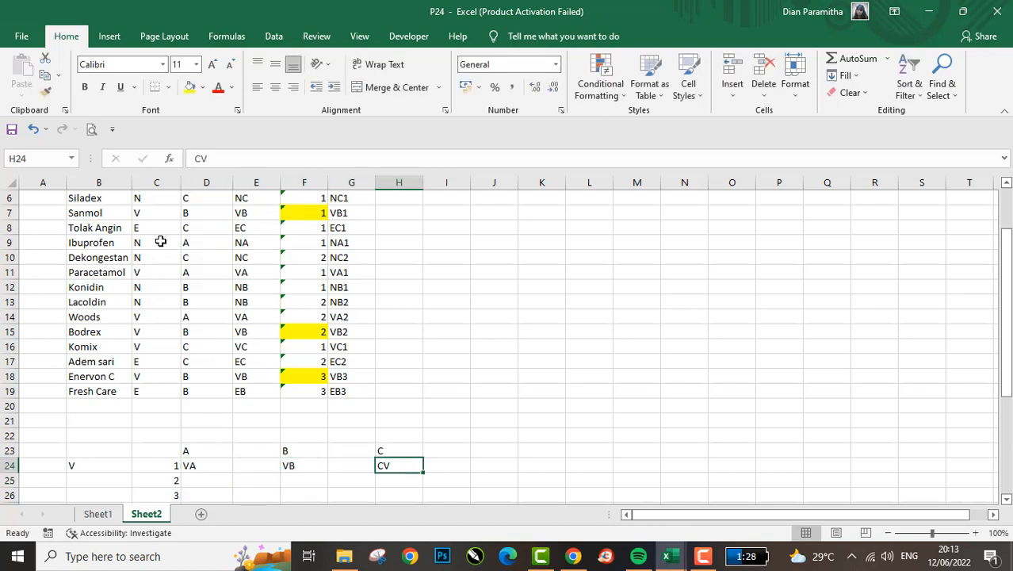
{"action": "type", "text": "VC"}
{"action": "key", "text": "Return"}
{"action": "key", "text": "Left"}
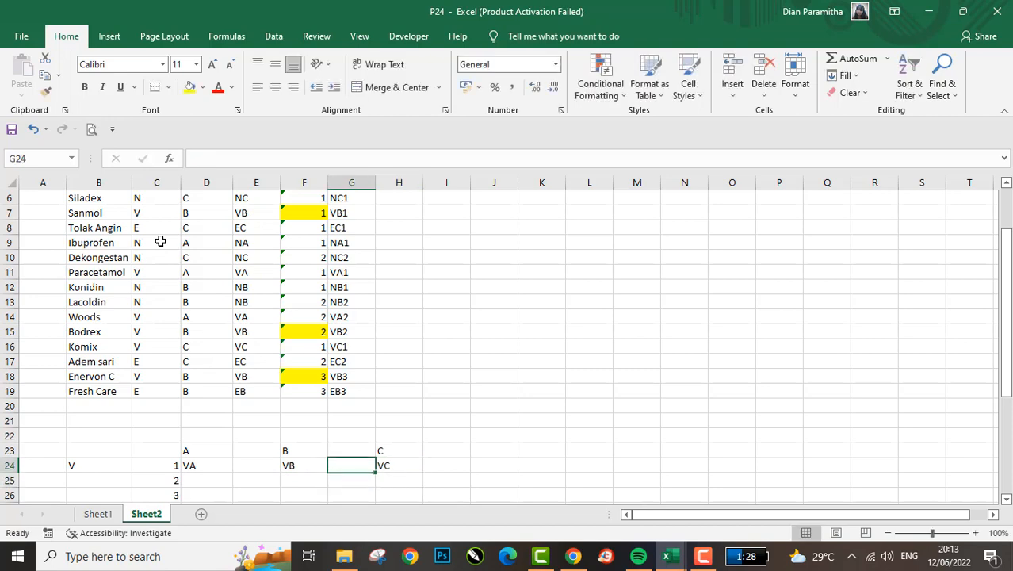
- Change the code in D29, under heading A in the E group's first row, to EA
{"action": "key", "text": "Down"}
{"action": "key", "text": "Down"}
{"action": "key", "text": "Down"}
{"action": "key", "text": "Down"}
{"action": "key", "text": "Left"}
{"action": "key", "text": "Left"}
{"action": "key", "text": "Left"}
{"action": "key", "text": "Left"}
{"action": "key", "text": "Down"}
{"action": "key", "text": "Right"}
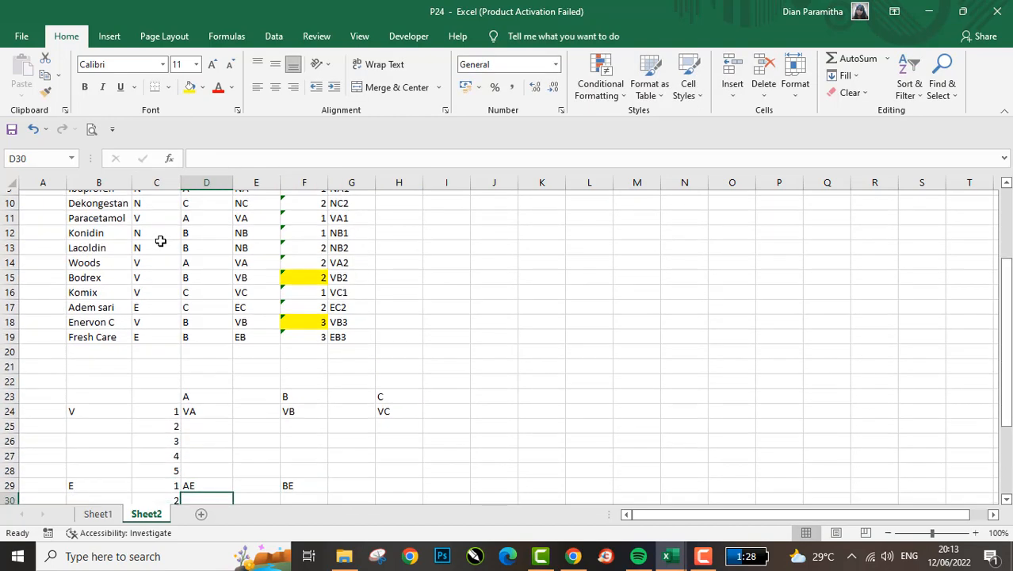
{"action": "key", "text": "Up"}
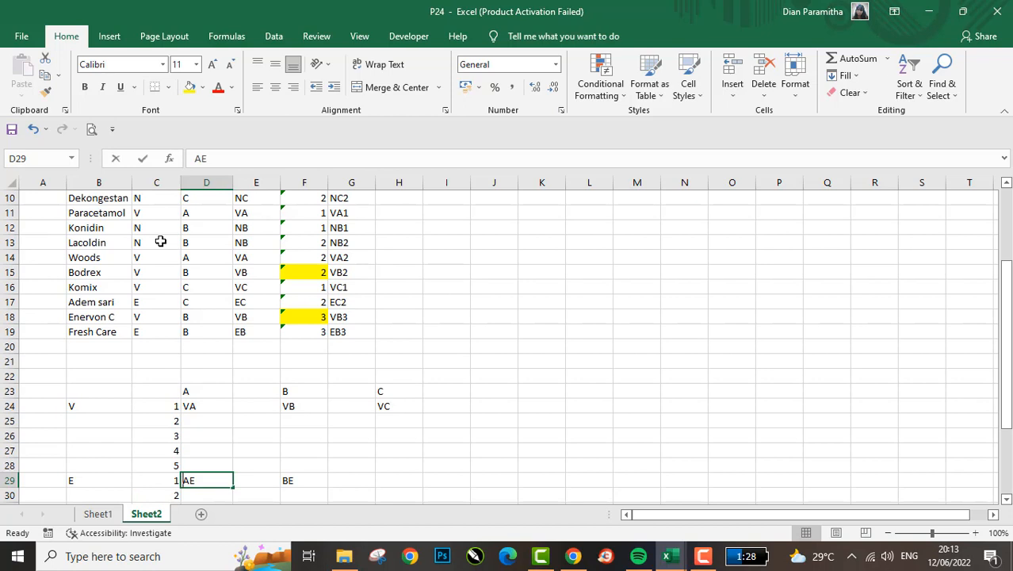
{"action": "type", "text": "EA"}
{"action": "key", "text": "Return"}
- Complete the E group's first-row codes with EB in F29 and EC in H29
{"action": "key", "text": "Up"}
{"action": "key", "text": "Right"}
{"action": "key", "text": "Up"}
{"action": "key", "text": "Right"}
{"action": "key", "text": "Down"}
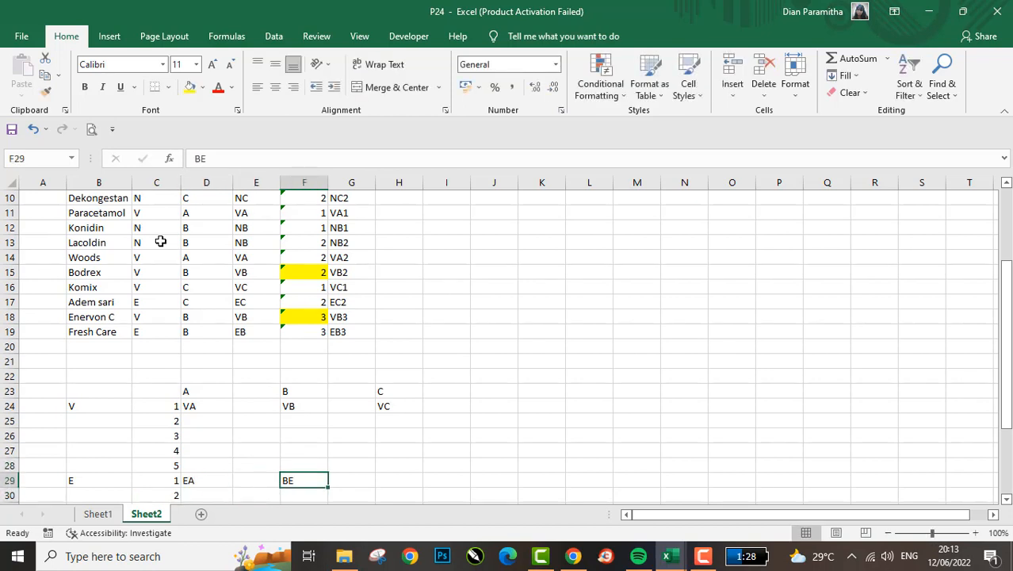
{"action": "type", "text": "EB"}
{"action": "key", "text": "Right"}
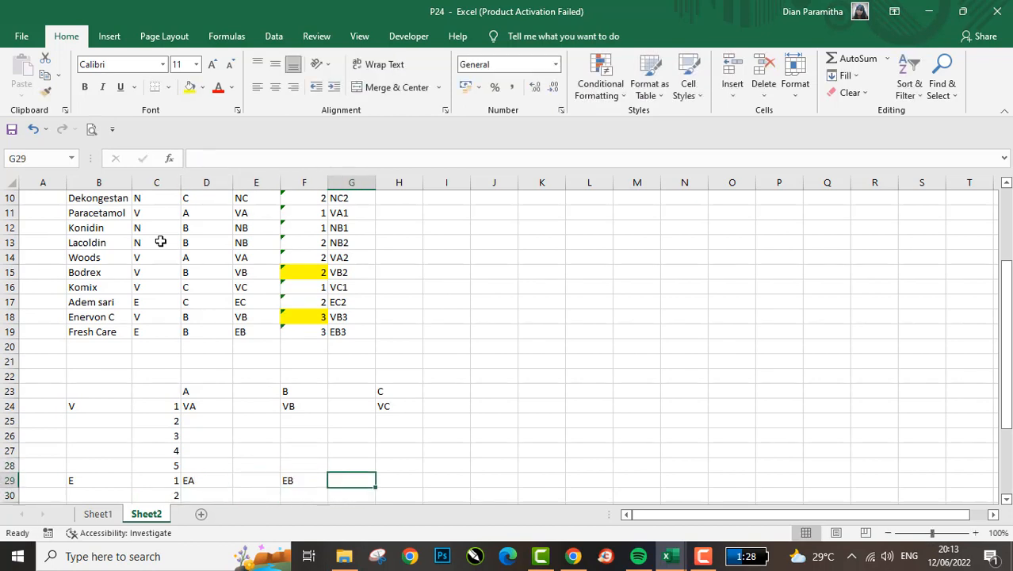
{"action": "key", "text": "Right"}
{"action": "type", "text": "EC"}
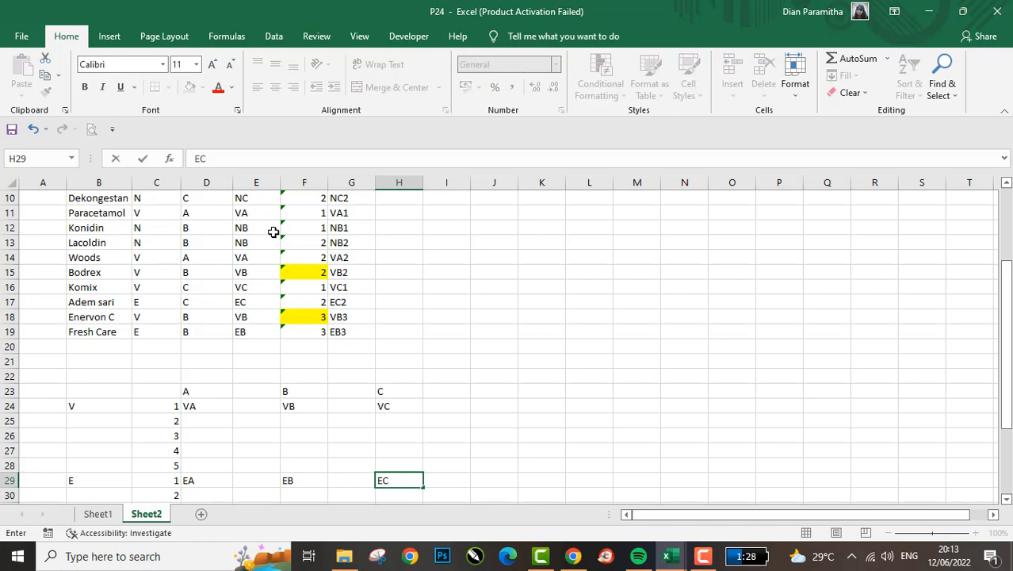
{"action": "left_click", "coordinate": [348, 257]}
{"action": "left_click", "coordinate": [157, 247]}
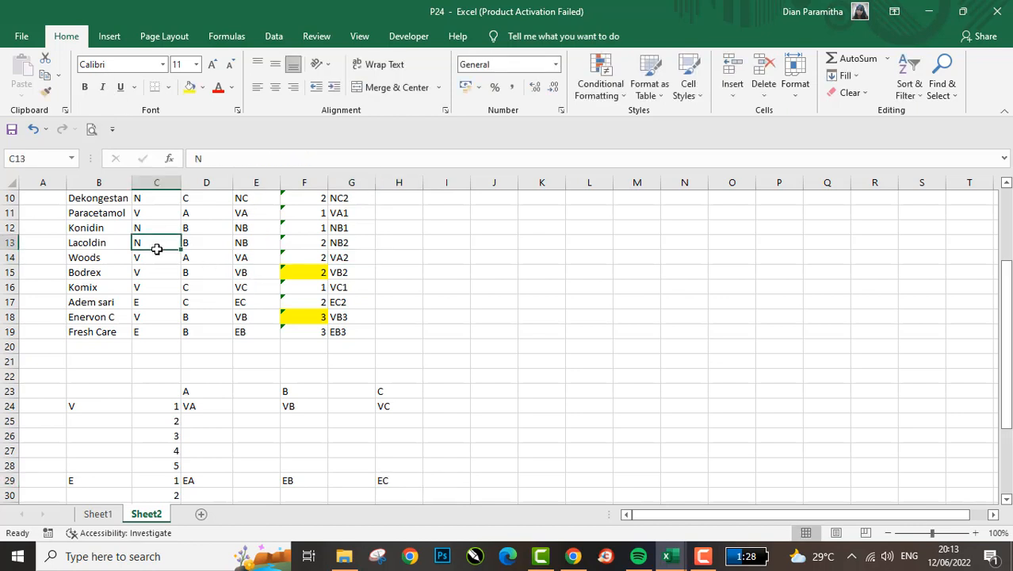
- Enter the code NA in D34, under heading A in the N group's first row
{"action": "scroll", "coordinate": [216, 466], "scroll_direction": "down", "scroll_amount": 2}
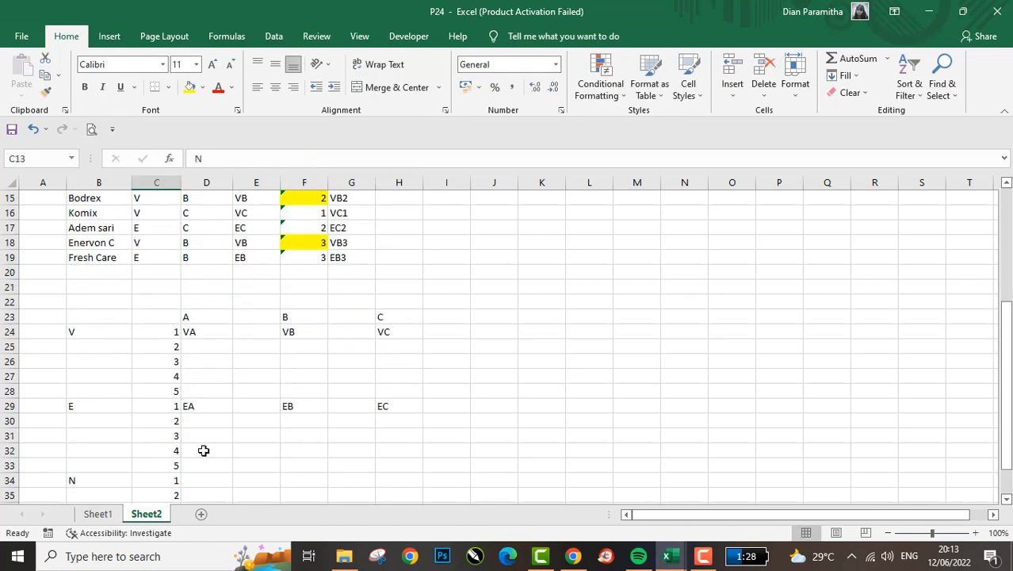
{"action": "left_click", "coordinate": [200, 459]}
{"action": "key", "text": "Return"}
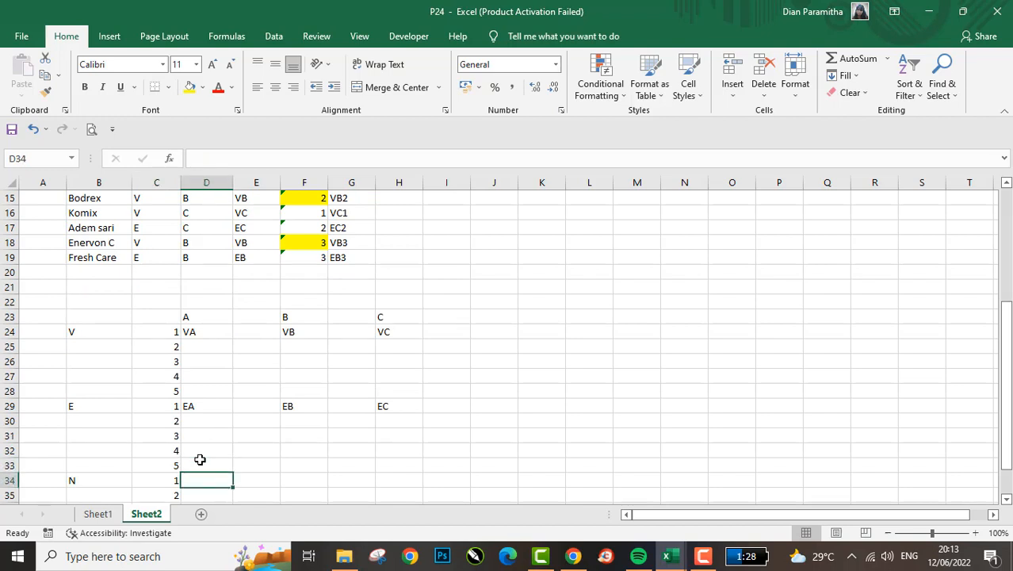
{"action": "type", "text": "NA"}
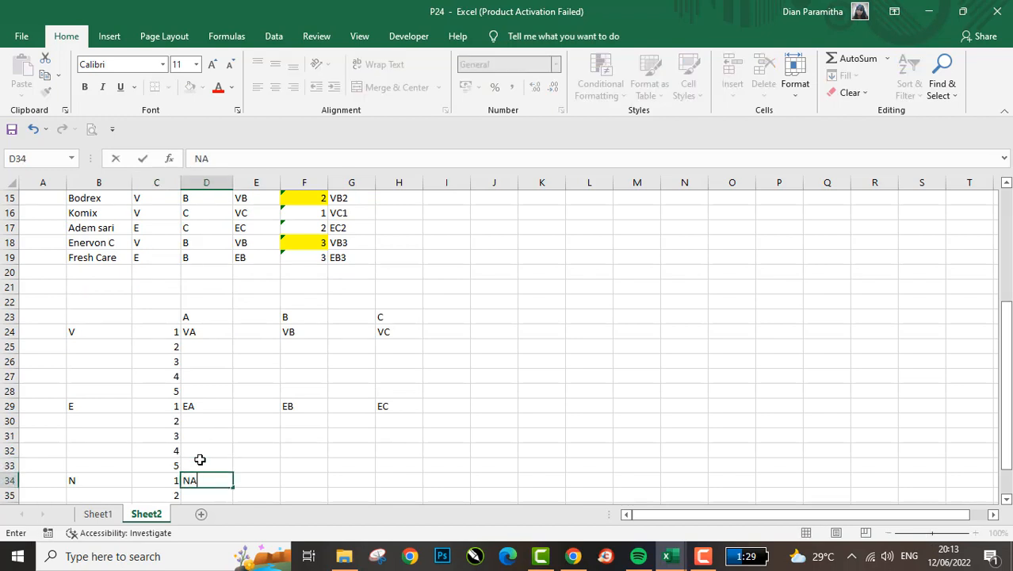
{"action": "key", "text": "Tab"}
{"action": "key", "text": "Tab"}
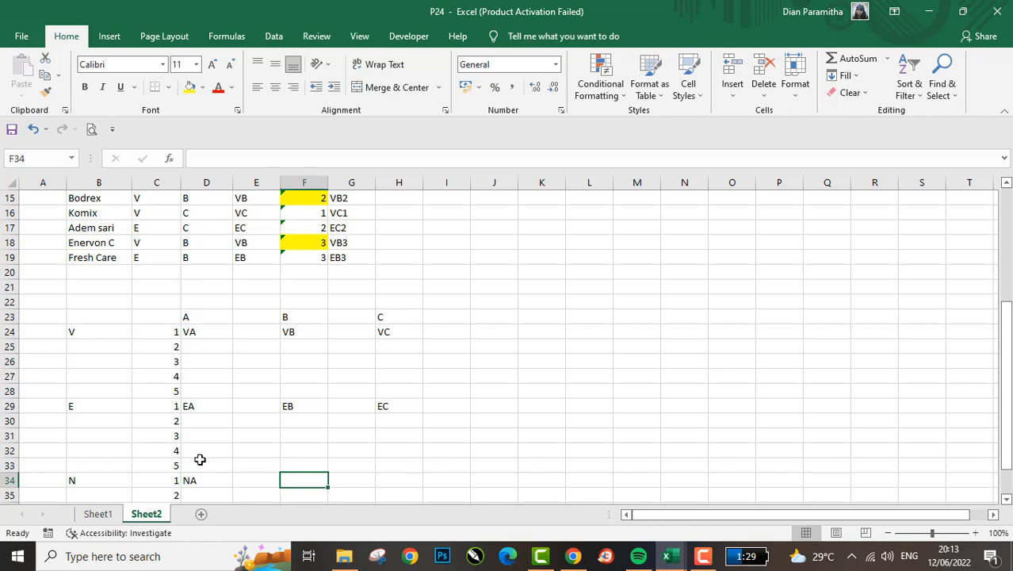
- Complete the N group's first-row codes with NB in F34 and NC in H34
{"action": "type", "text": "NB"}
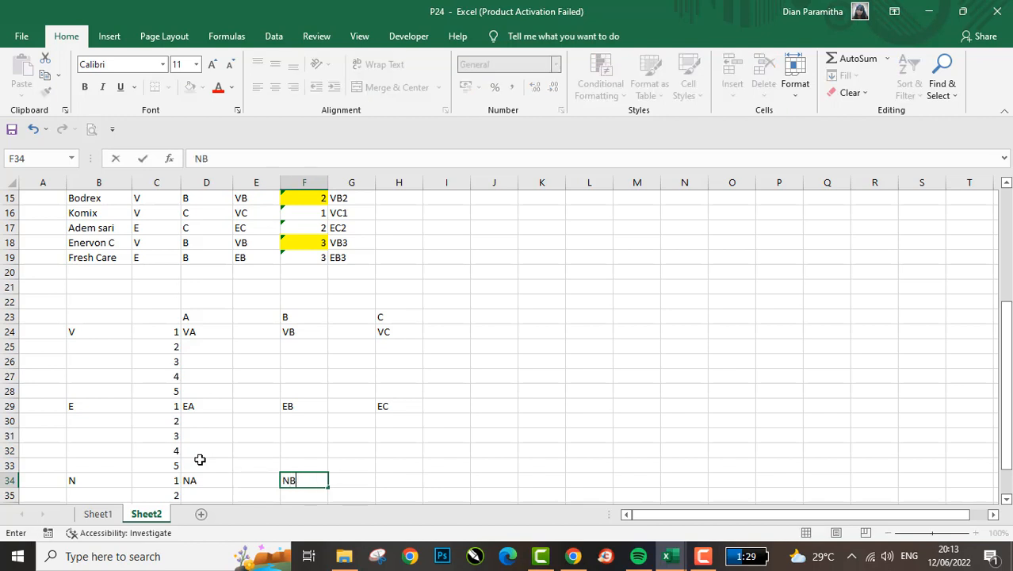
{"action": "key", "text": "Tab"}
{"action": "key", "text": "Tab"}
{"action": "type", "text": "B"}
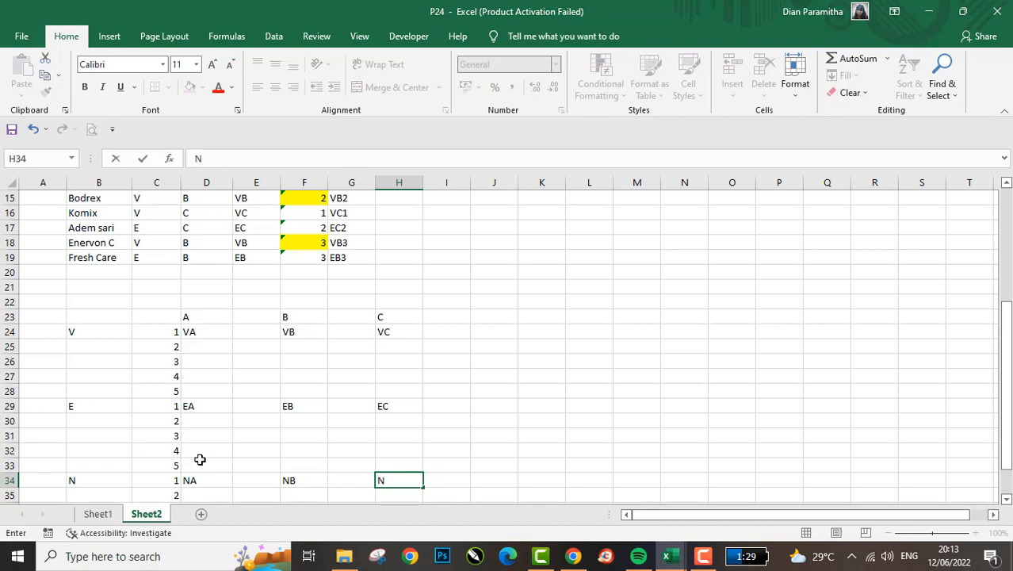
{"action": "type", "text": "C"}
{"action": "key", "text": "Return"}
- Review the row numbers and combination codes of the V, E and N groups in the cross table
{"action": "key", "text": "Down"}
{"action": "key", "text": "Up"}
{"action": "key", "text": "Up"}
{"action": "key", "text": "Up"}
{"action": "key", "text": "Up"}
{"action": "key", "text": "Up"}
{"action": "key", "text": "Up"}
{"action": "key", "text": "Up"}
{"action": "key", "text": "Up"}
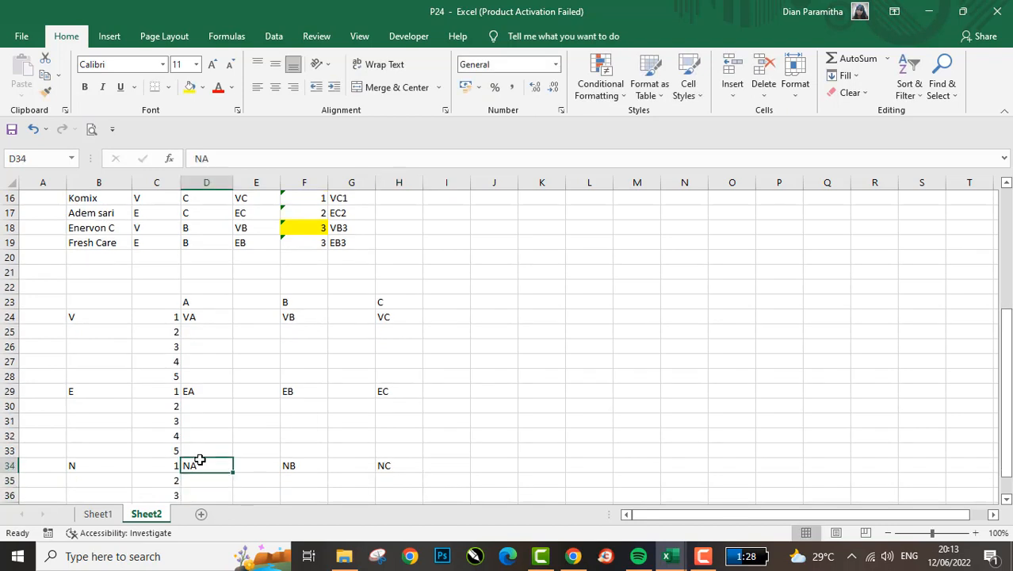
{"action": "key", "text": "Up"}
{"action": "key", "text": "Up"}
{"action": "key", "text": "Up"}
{"action": "key", "text": "Up"}
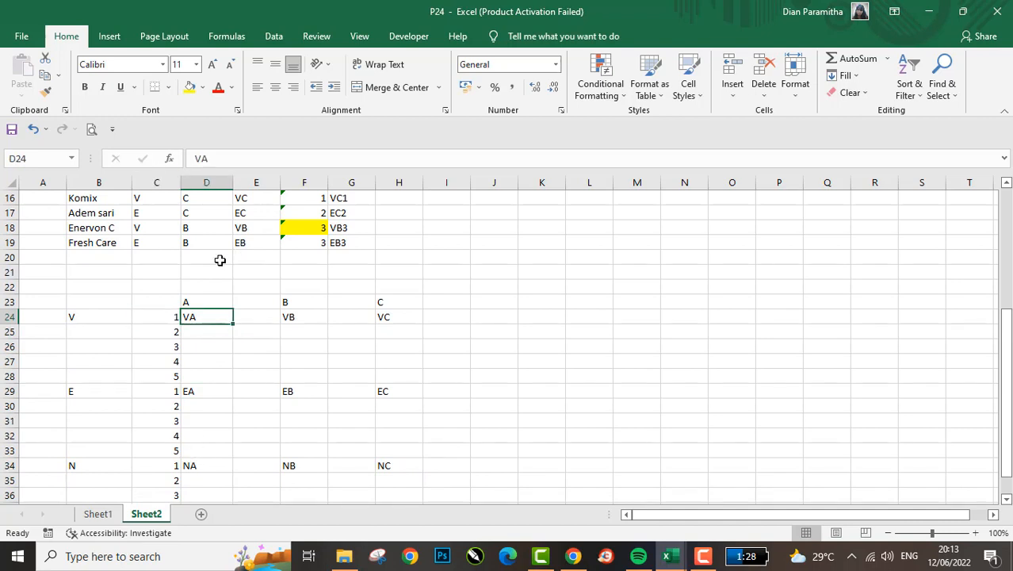
{"action": "left_click_drag", "start_coordinate": [189, 291], "coordinate": [180, 315]}
{"action": "left_click", "coordinate": [189, 314]}
{"action": "key", "text": "Down"}
{"action": "key", "text": "Down"}
{"action": "key", "text": "Down"}
{"action": "key", "text": "Down"}
{"action": "key", "text": "Down"}
{"action": "key", "text": "Down"}
{"action": "key", "text": "Down"}
{"action": "key", "text": "Down"}
{"action": "key", "text": "Down"}
{"action": "key", "text": "Down"}
{"action": "key", "text": "Down"}
{"action": "key", "text": "Down"}
{"action": "key", "text": "Down"}
{"action": "key", "text": "Down"}
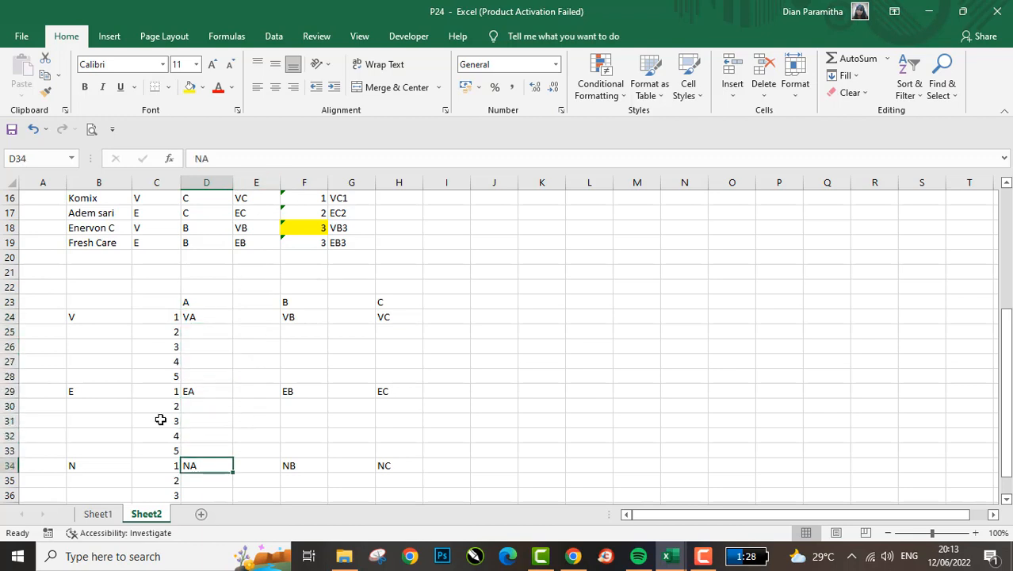
{"action": "key", "text": "Up"}
{"action": "key", "text": "Up"}
{"action": "key", "text": "Up"}
{"action": "key", "text": "Up"}
{"action": "key", "text": "Up"}
{"action": "key", "text": "Up"}
{"action": "key", "text": "Up"}
{"action": "key", "text": "Up"}
{"action": "key", "text": "Up"}
{"action": "key", "text": "Up"}
{"action": "key", "text": "Up"}
{"action": "key", "text": "Up"}
{"action": "key", "text": "Up"}
{"action": "key", "text": "Up"}
{"action": "key", "text": "Up"}
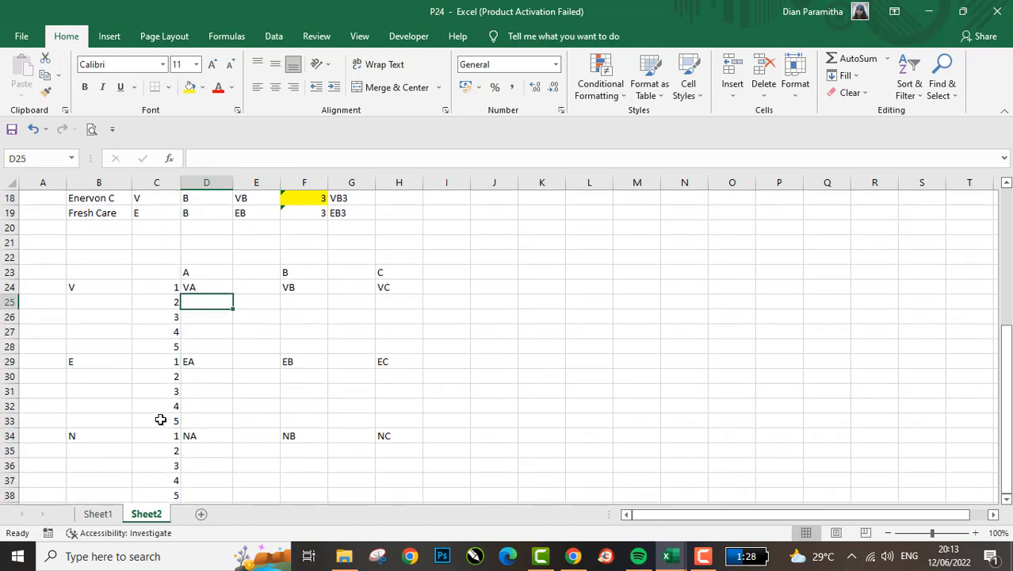
{"action": "key", "text": "Down"}
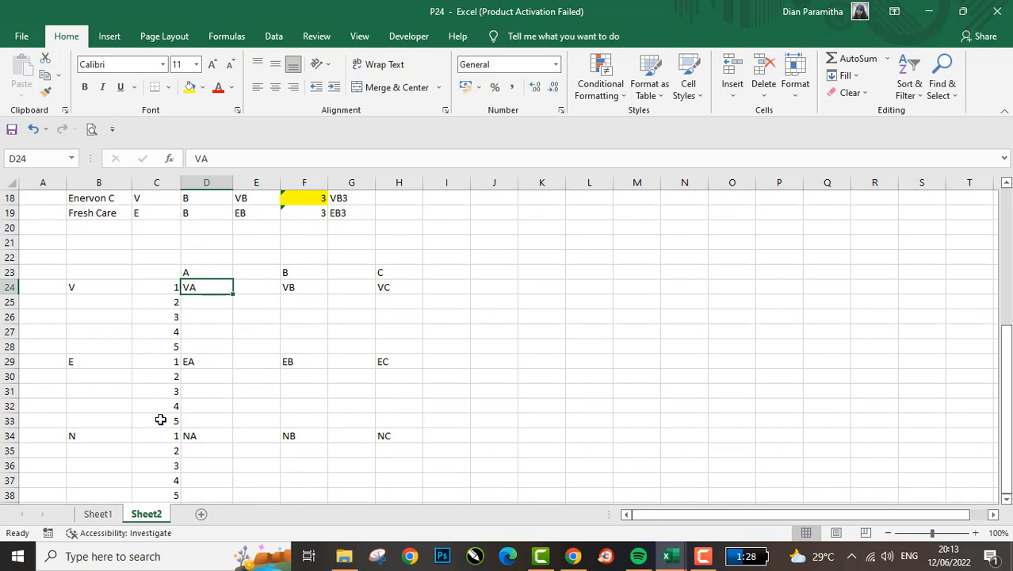
{"action": "key", "text": "Left"}
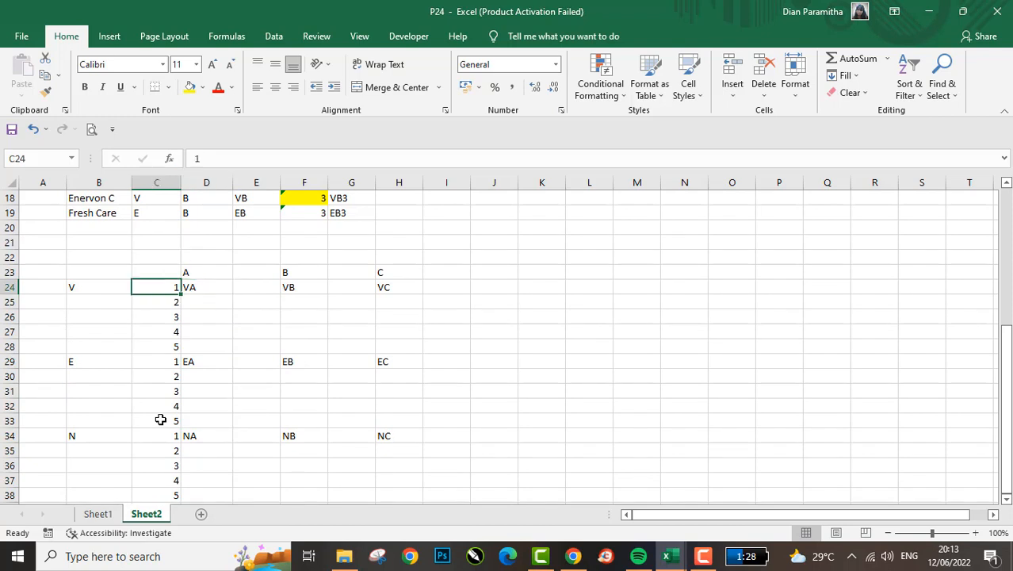
{"action": "key", "text": "Up"}
{"action": "scroll", "coordinate": [160, 419], "scroll_direction": "up", "scroll_amount": 2}
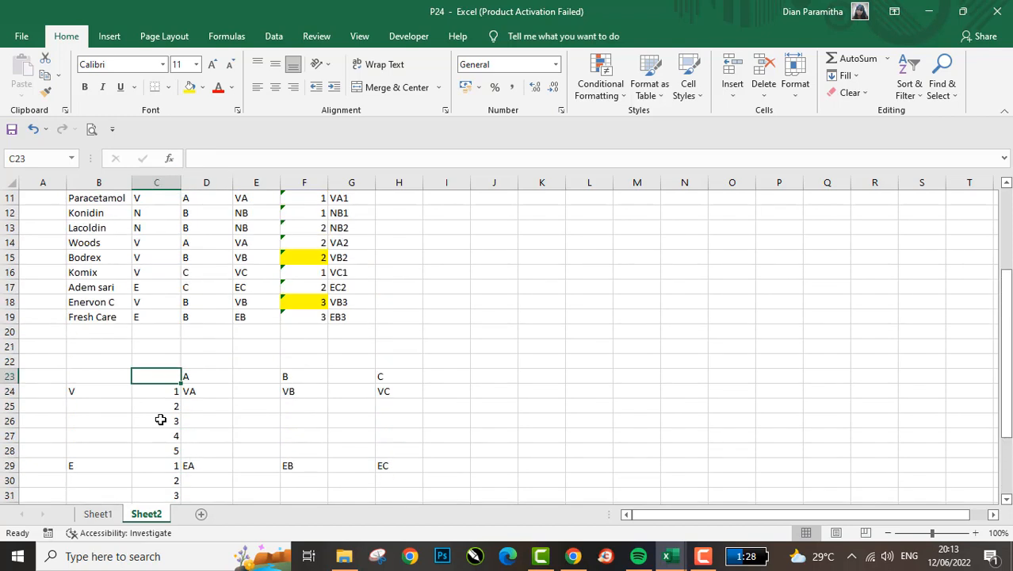
- Examine the concatenated codes in the medicine list and the V group's row numbers in the cross table
{"action": "left_click", "coordinate": [352, 254]}
{"action": "key", "text": "Up"}
{"action": "key", "text": "Up"}
{"action": "key", "text": "Up"}
{"action": "key", "text": "Up"}
{"action": "key", "text": "Down"}
{"action": "key", "text": "Down"}
{"action": "key", "text": "Down"}
{"action": "key", "text": "Down"}
{"action": "key", "text": "Down"}
{"action": "key", "text": "Down"}
{"action": "key", "text": "Down"}
{"action": "key", "text": "Down"}
{"action": "key", "text": "Down"}
{"action": "key", "text": "Down"}
{"action": "key", "text": "Down"}
{"action": "key", "text": "Down"}
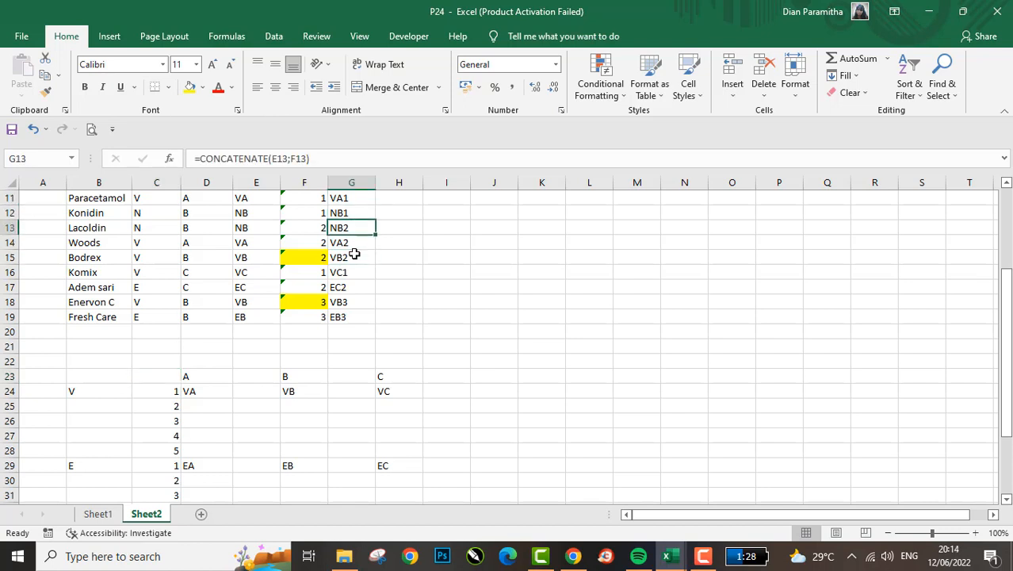
{"action": "key", "text": "Left"}
{"action": "key", "text": "Left"}
{"action": "key", "text": "Left"}
{"action": "key", "text": "Down"}
{"action": "key", "text": "Left"}
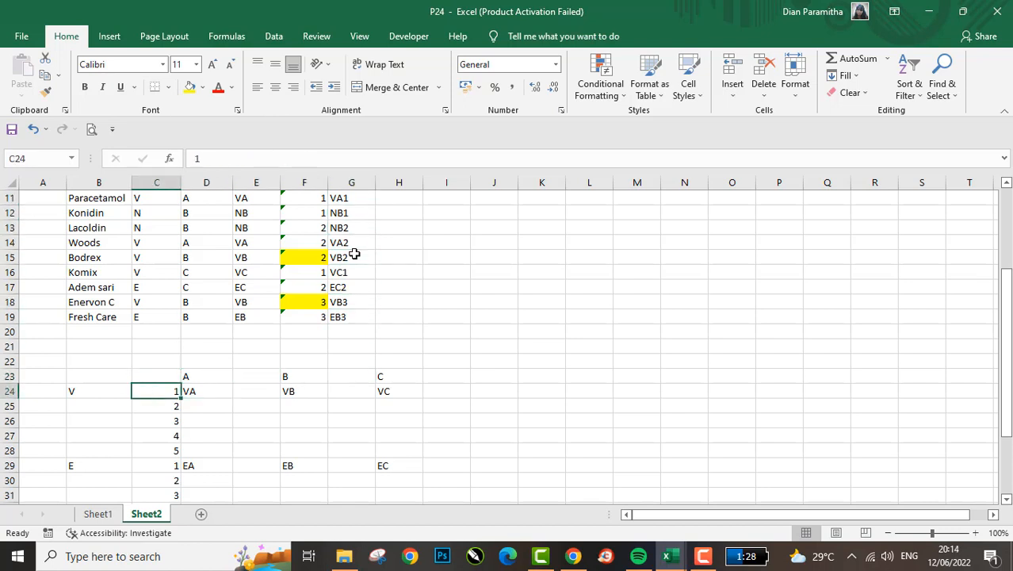
{"action": "key", "text": "Right"}
{"action": "key", "text": "Left"}
{"action": "key", "text": "Down"}
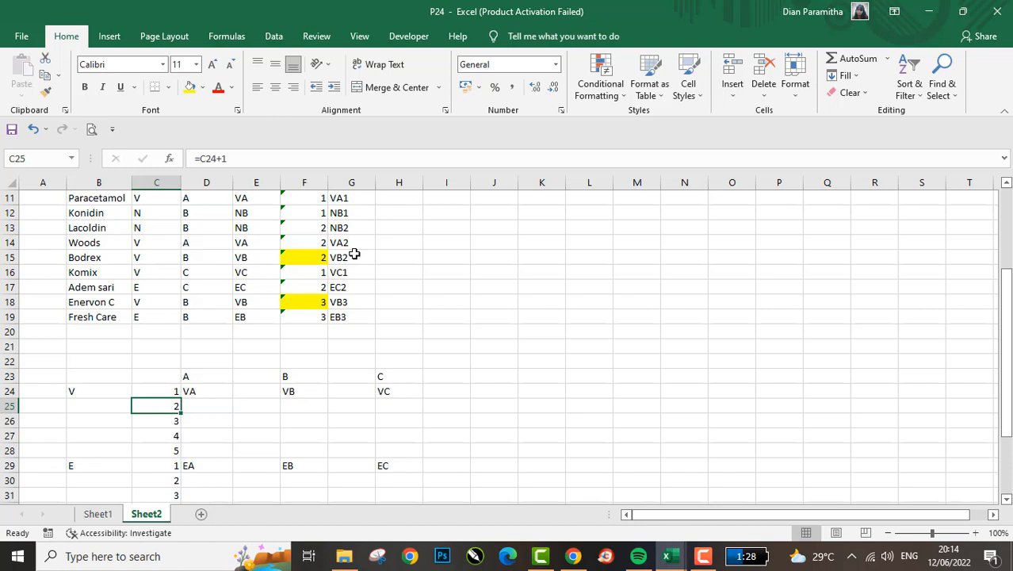
{"action": "key", "text": "Down"}
{"action": "key", "text": "Down"}
{"action": "key", "text": "Up"}
{"action": "key", "text": "Up"}
{"action": "key", "text": "Right"}
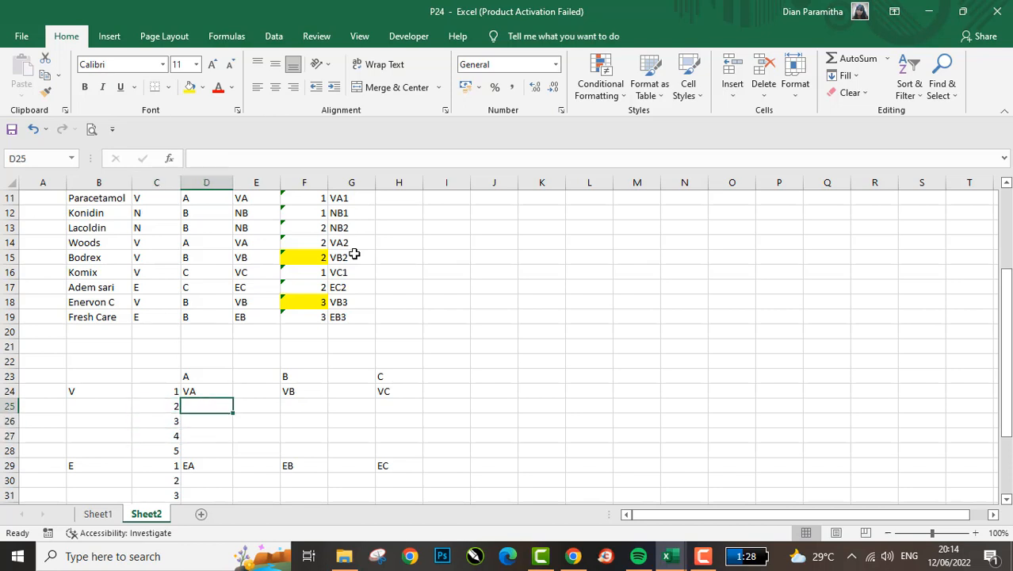
- Replace the code in D24 with a formula joining prefix and row number, =CONCATENATE("VA";C24)
{"action": "key", "text": "Up"}
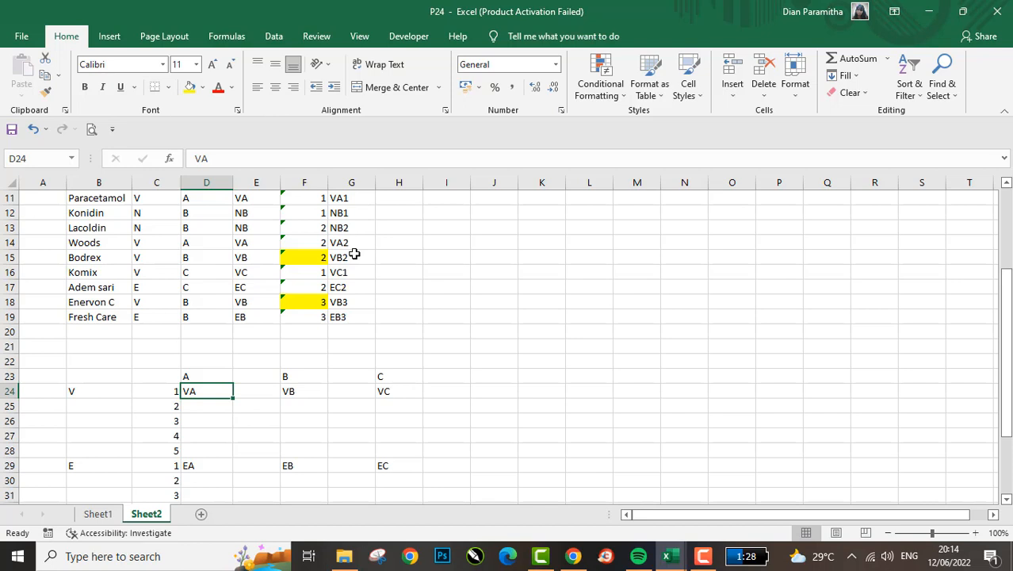
{"action": "type", "text": "=CONCATENATE("}
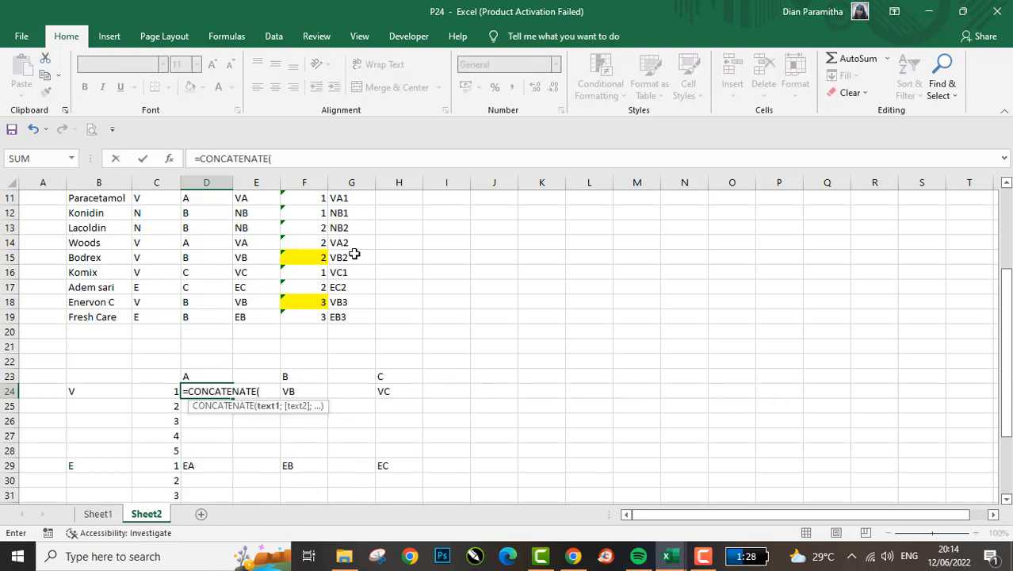
{"action": "key", "text": "Left"}
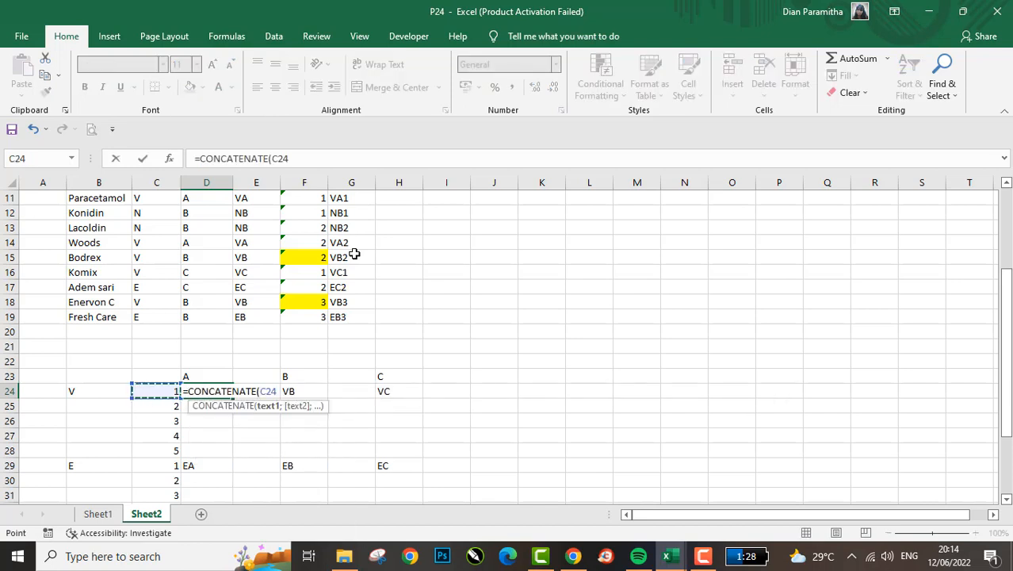
{"action": "key", "text": "BackSpace"}
{"action": "key", "text": "BackSpace"}
{"action": "key", "text": "BackSpace"}
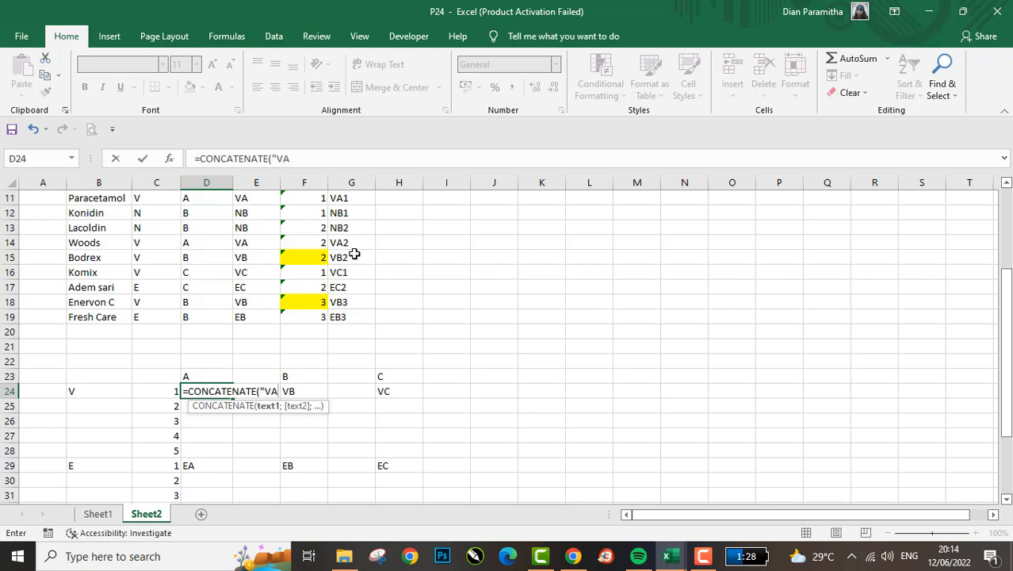
{"action": "type", "text": "\"VA\";"}
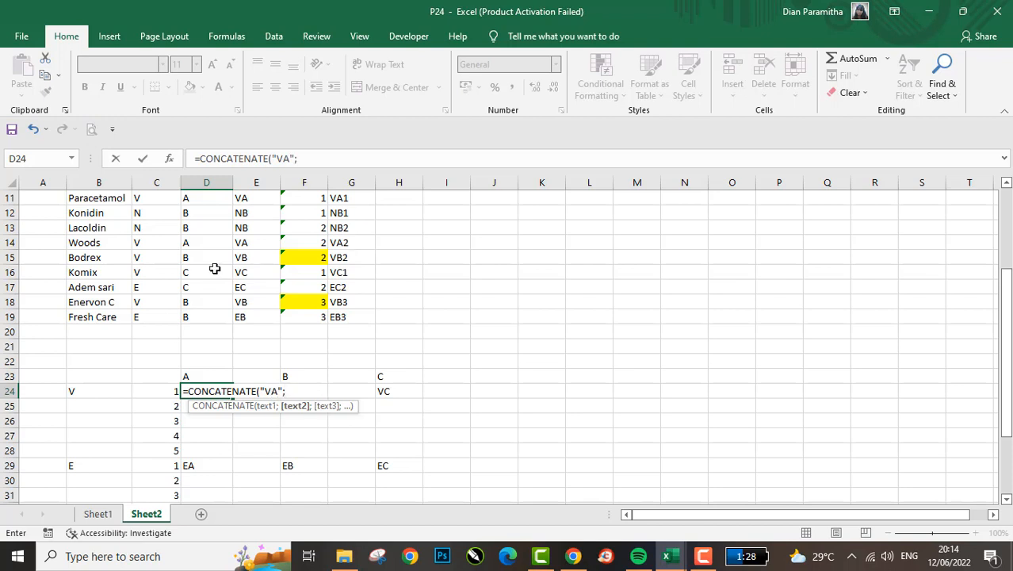
{"action": "left_click", "coordinate": [146, 391]}
{"action": "key", "text": "ctrl+Return"}
- Copy the VA code formula from D24 down to D25:D28 for the V group's other rows
{"action": "key", "text": "ctrl+c"}
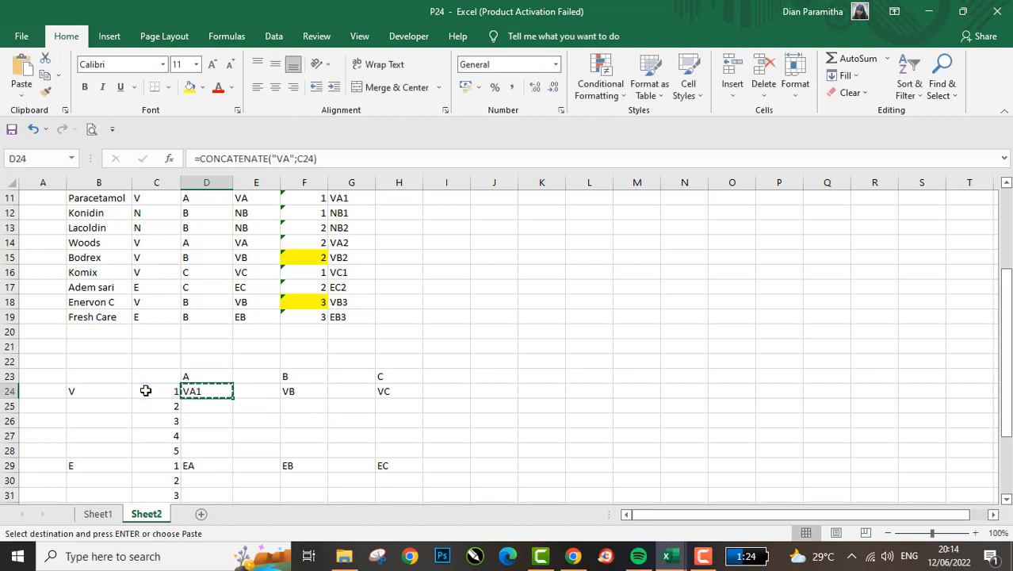
{"action": "key", "text": "Down"}
{"action": "key", "text": "shift+Down"}
{"action": "key", "text": "shift+Down"}
{"action": "key", "text": "Return"}
- Replace the E group's first code under heading A, in D29, with =CONCATENATE("EA";C29)
{"action": "key", "text": "Down"}
{"action": "key", "text": "Down"}
{"action": "key", "text": "Down"}
{"action": "key", "text": "Down"}
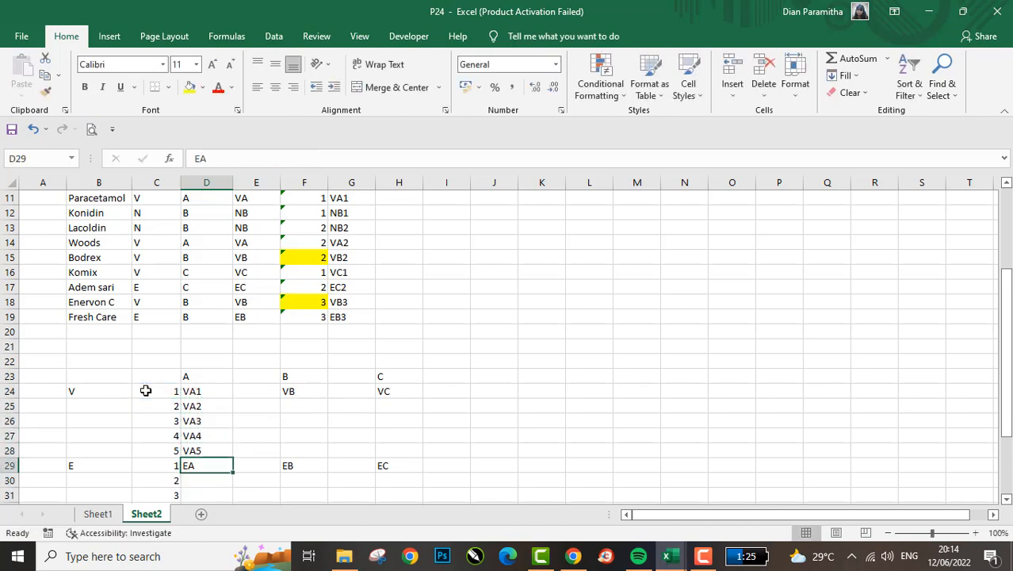
{"action": "type", "text": "=CONCATENATE("}
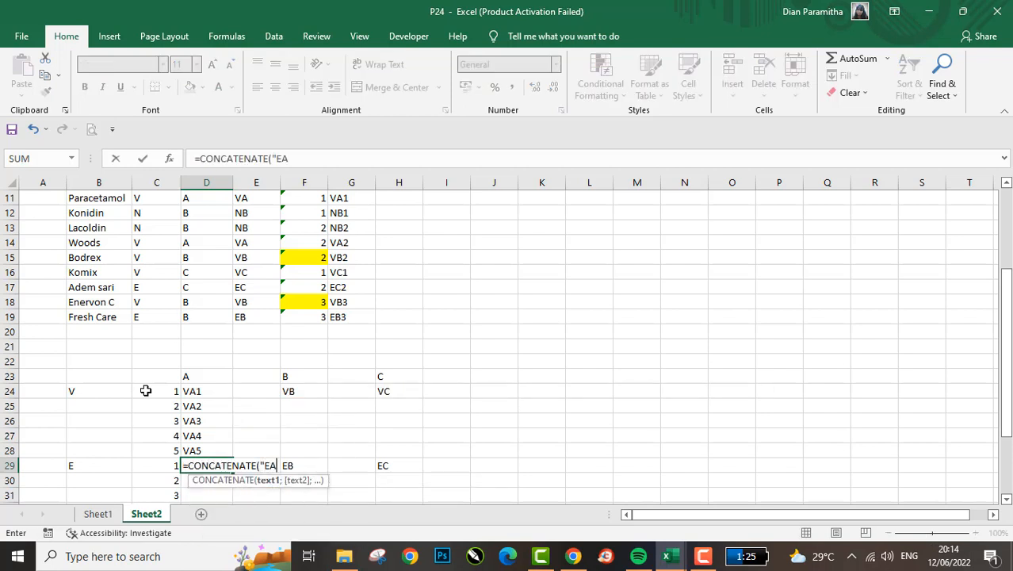
{"action": "type", "text": "\"EA\";"}
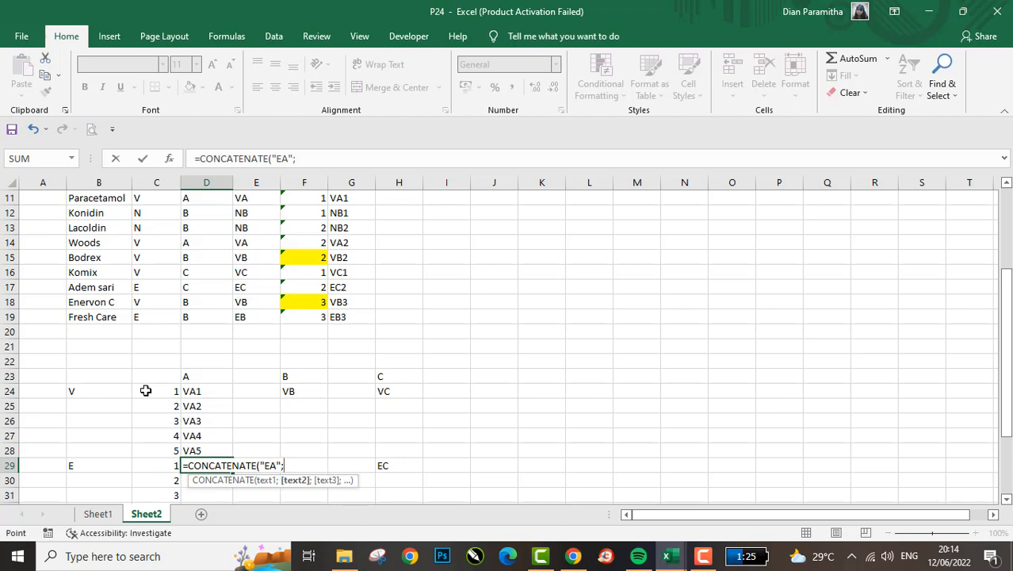
{"action": "key", "text": "Left"}
{"action": "key", "text": "ctrl+Return"}
- Copy the EA code formula from D29 down to D30:D33
{"action": "key", "text": "ctrl+c"}
{"action": "key", "text": "Down"}
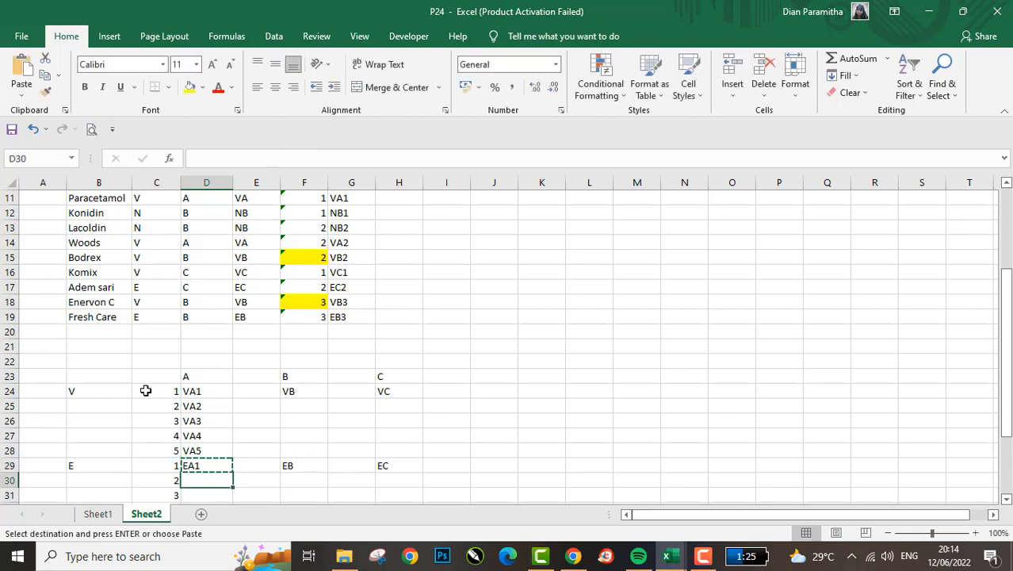
{"action": "key", "text": "shift+Down"}
{"action": "key", "text": "shift+Down"}
{"action": "key", "text": "shift+Down"}
{"action": "key", "text": "shift+Down"}
{"action": "key", "text": "shift+Down"}
{"action": "key", "text": "shift+Up"}
{"action": "key", "text": "shift+Up"}
{"action": "key", "text": "Return"}
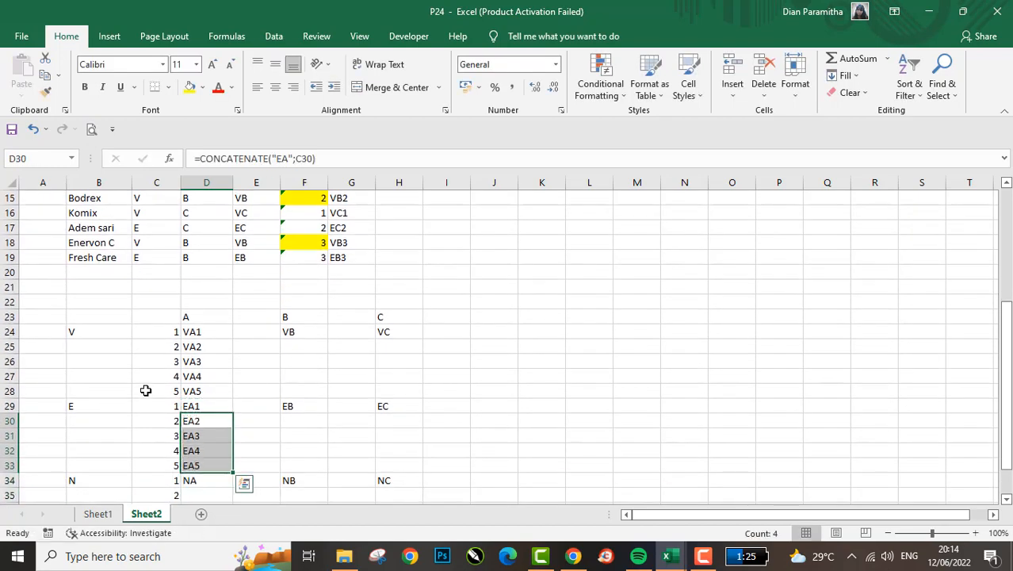
- Copy the formula from D33 into D34 and change its prefix, giving =CONCATENATE("NA";C34)
{"action": "key", "text": "Down"}
{"action": "key", "text": "Down"}
{"action": "key", "text": "Down"}
{"action": "key", "text": "Down"}
{"action": "key", "text": "Up"}
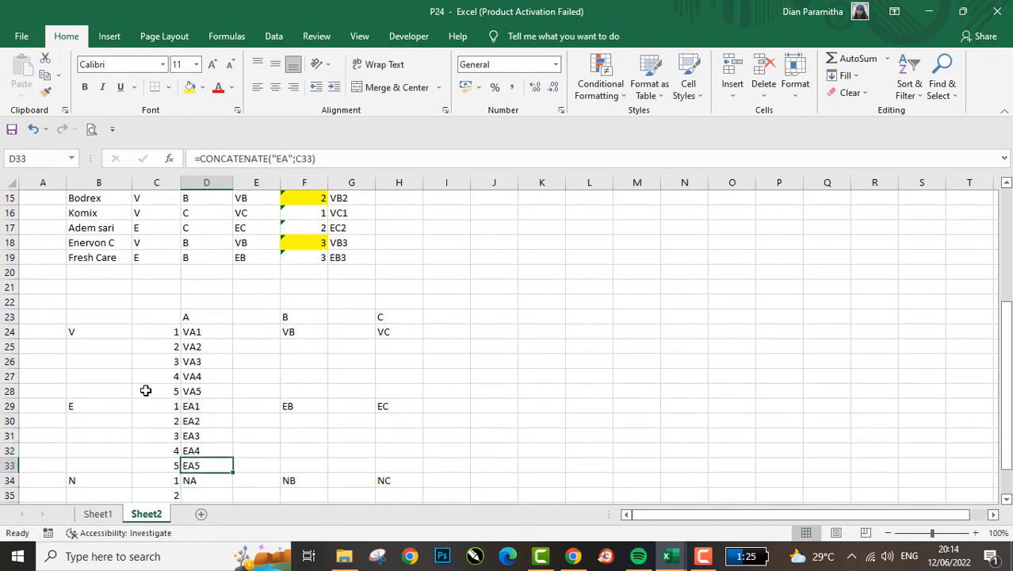
{"action": "key", "text": "ctrl+c"}
{"action": "key", "text": "Down"}
{"action": "key", "text": "Return"}
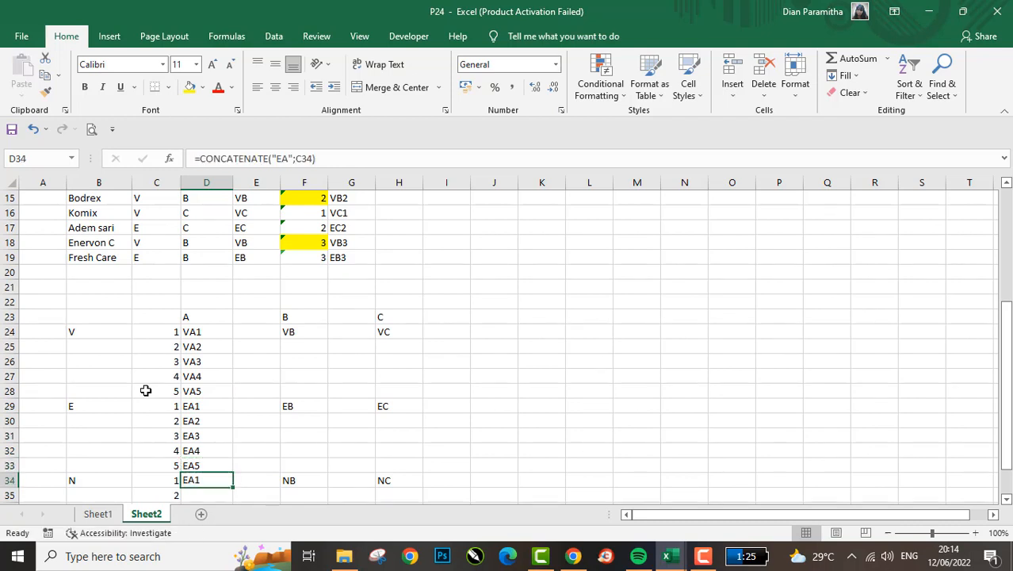
{"action": "left_click", "coordinate": [286, 158]}
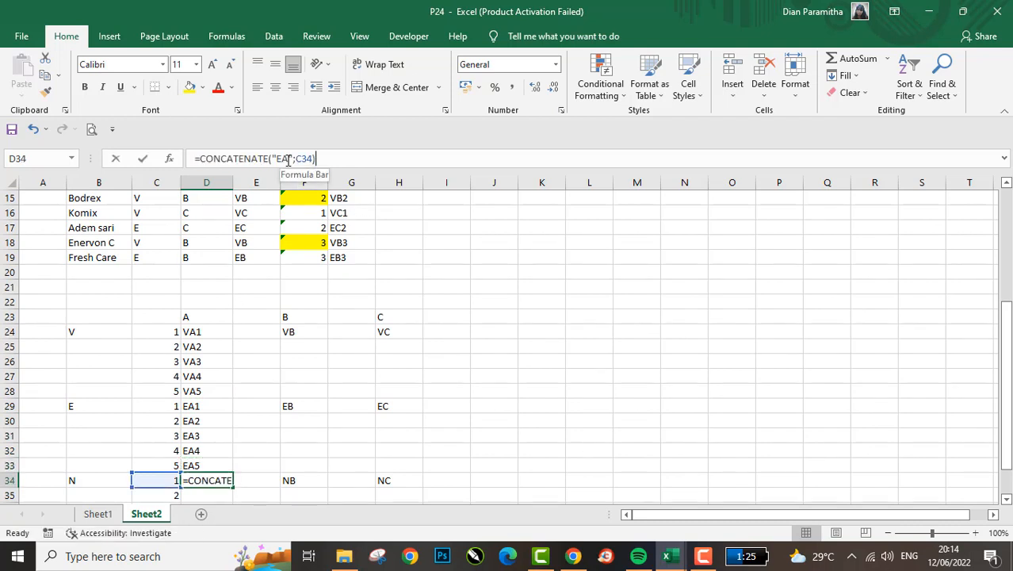
{"action": "key", "text": "BackSpace"}
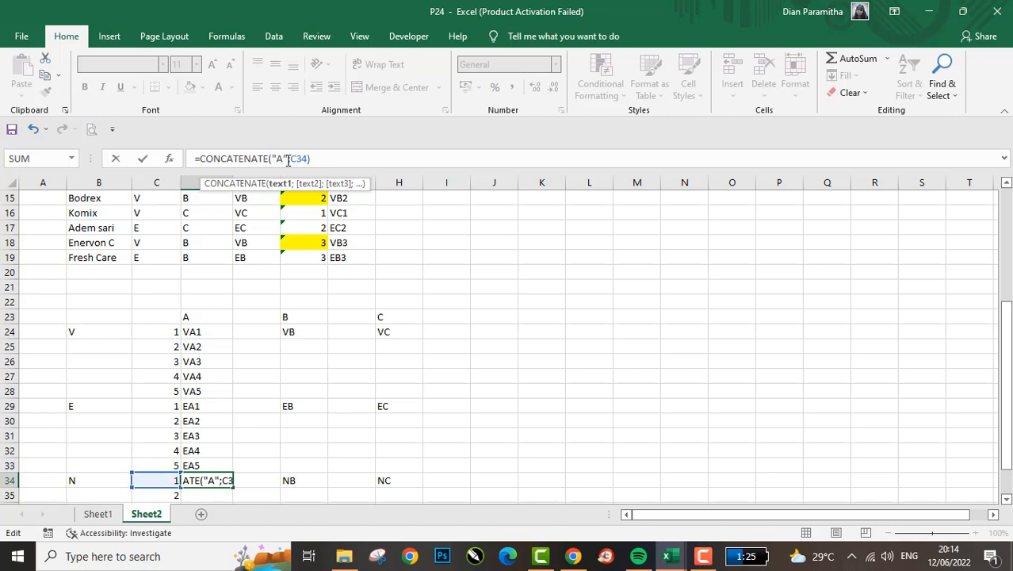
{"action": "type", "text": "N"}
{"action": "key", "text": "Return"}
{"action": "key", "text": "Up"}
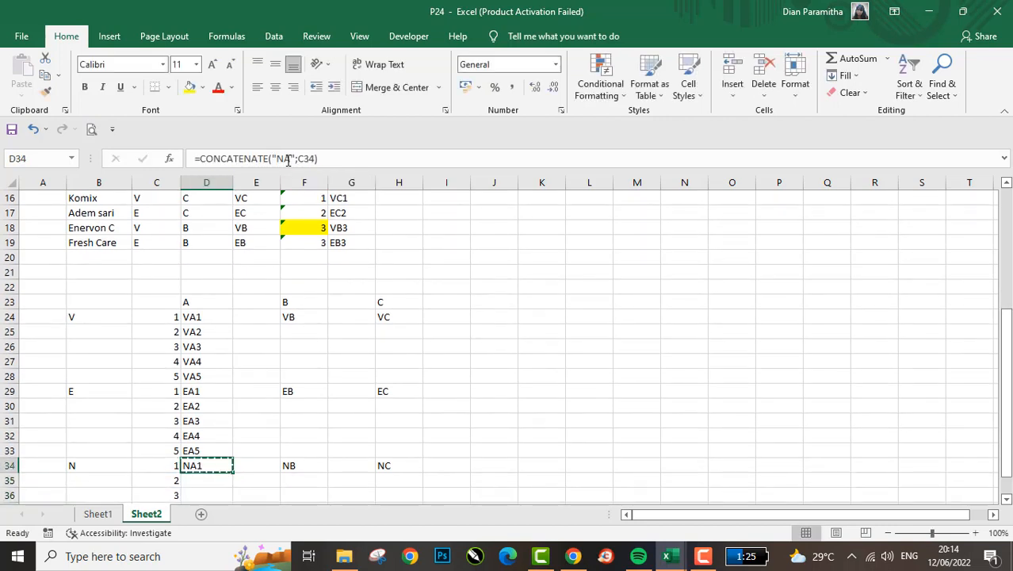
- Copy the NA code formula from D34 through the N group's remaining rows down to D38
{"action": "key", "text": "ctrl+c"}
{"action": "key", "text": "Left"}
{"action": "key", "text": "ctrl+Down"}
{"action": "key", "text": "Right"}
{"action": "key", "text": "ctrl+shift+Up"}
{"action": "key", "text": "Return"}
- Replace the V group's first code under heading B, in F24, with =CONCATENATE("VB";C24)
{"action": "key", "text": "Up"}
{"action": "key", "text": "Up"}
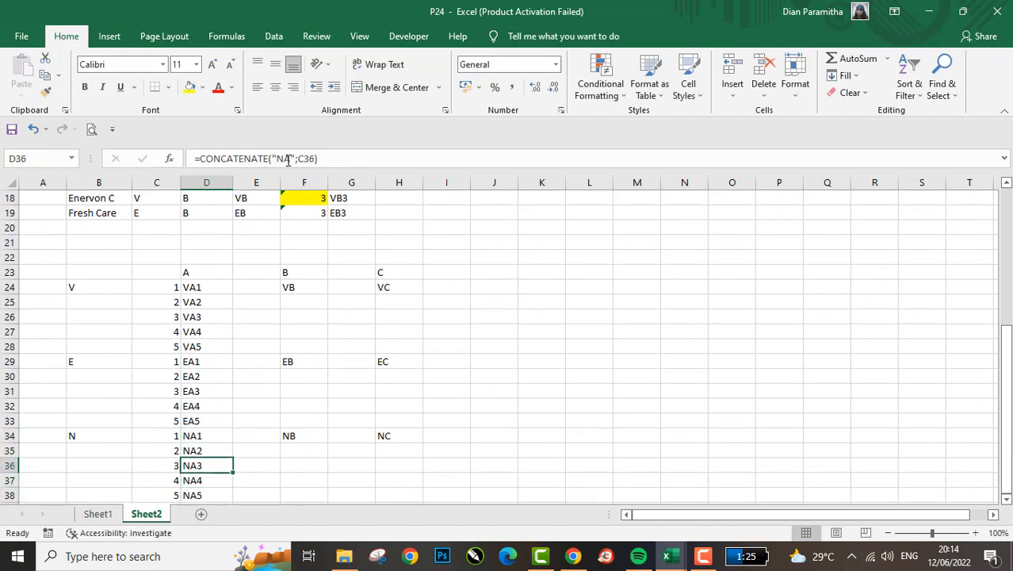
{"action": "key", "text": "ctrl+Up"}
{"action": "key", "text": "Right"}
{"action": "key", "text": "Down"}
{"action": "key", "text": "Right"}
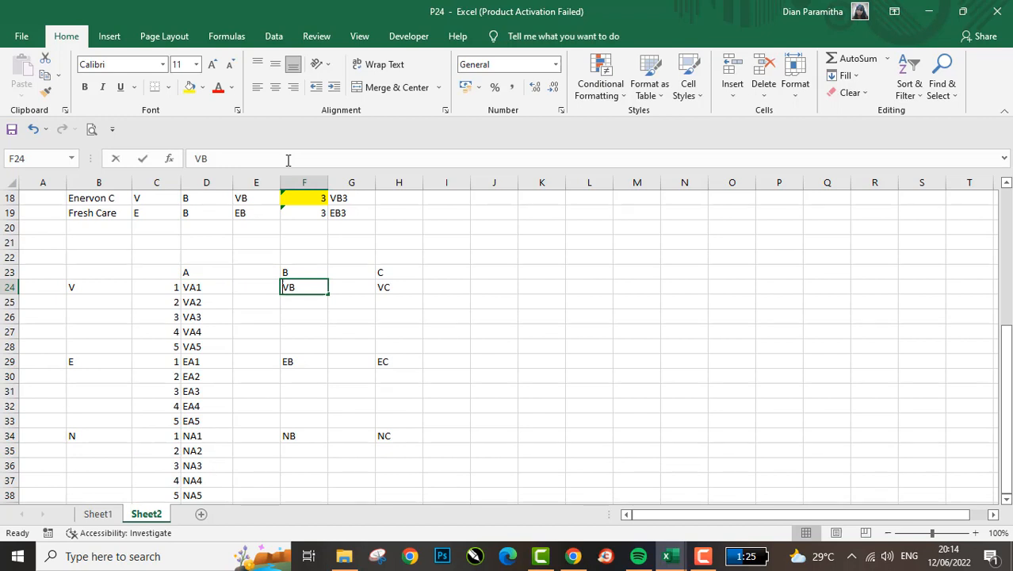
{"action": "type", "text": "=CONCATENATE("}
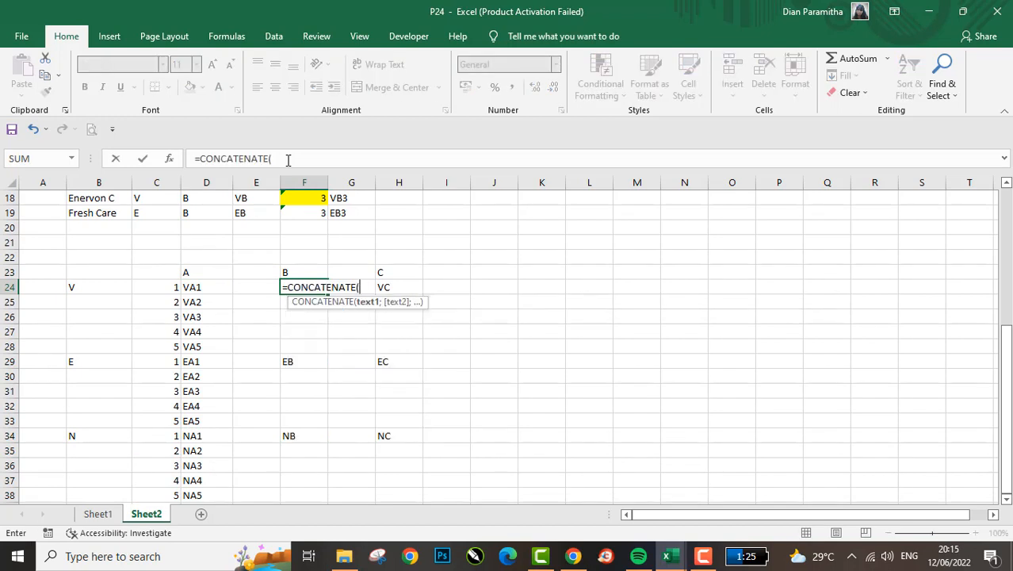
{"action": "type", "text": "VB"}
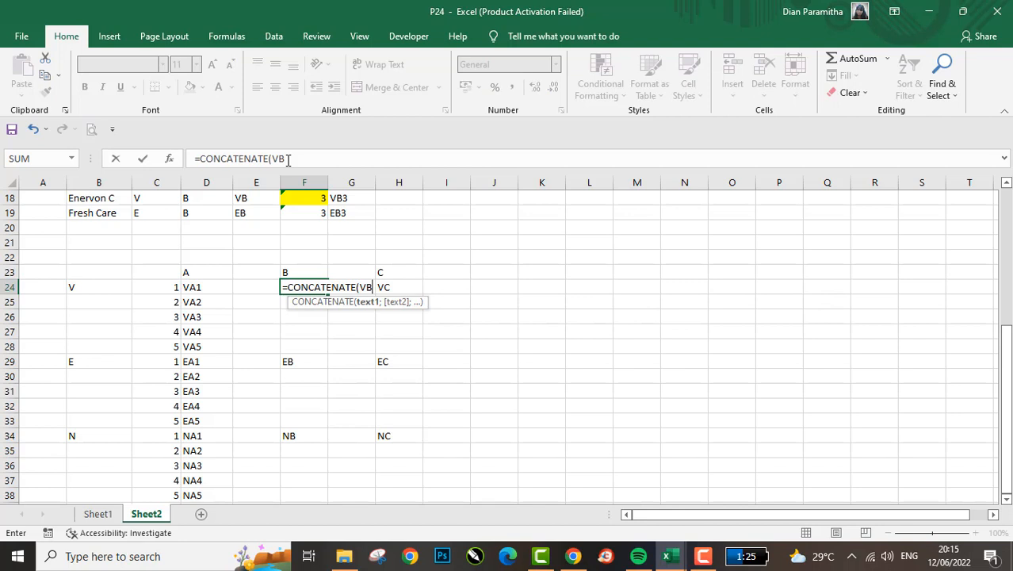
{"action": "key", "text": "BackSpace"}
{"action": "type", "text": "\"VB\";"}
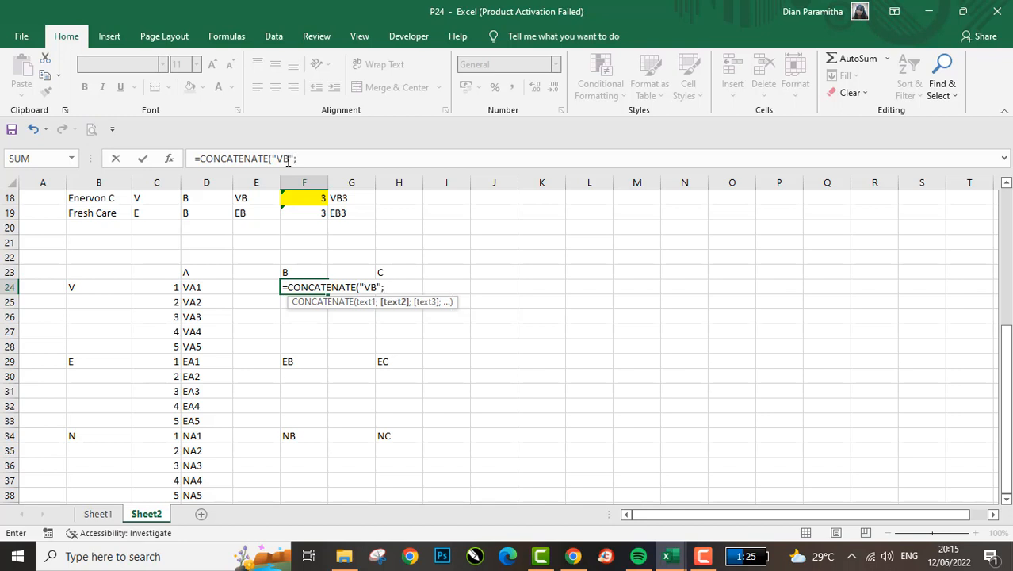
{"action": "key", "text": "Left"}
{"action": "key", "text": "Left"}
{"action": "key", "text": "Left"}
{"action": "key", "text": "Return"}
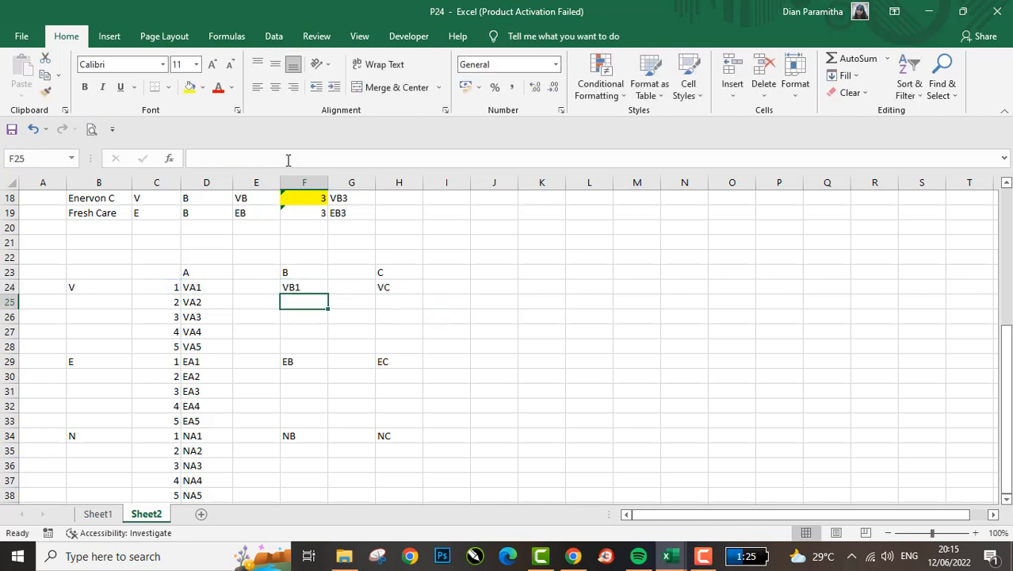
- Copy the VB code formula from F24 down through all three groups to F38
{"action": "key", "text": "Up"}
{"action": "key", "text": "ctrl+c"}
{"action": "key", "text": "Down"}
{"action": "key", "text": "shift+Down"}
{"action": "key", "text": "shift+Down"}
{"action": "key", "text": "shift+Down"}
{"action": "key", "text": "shift+Down"}
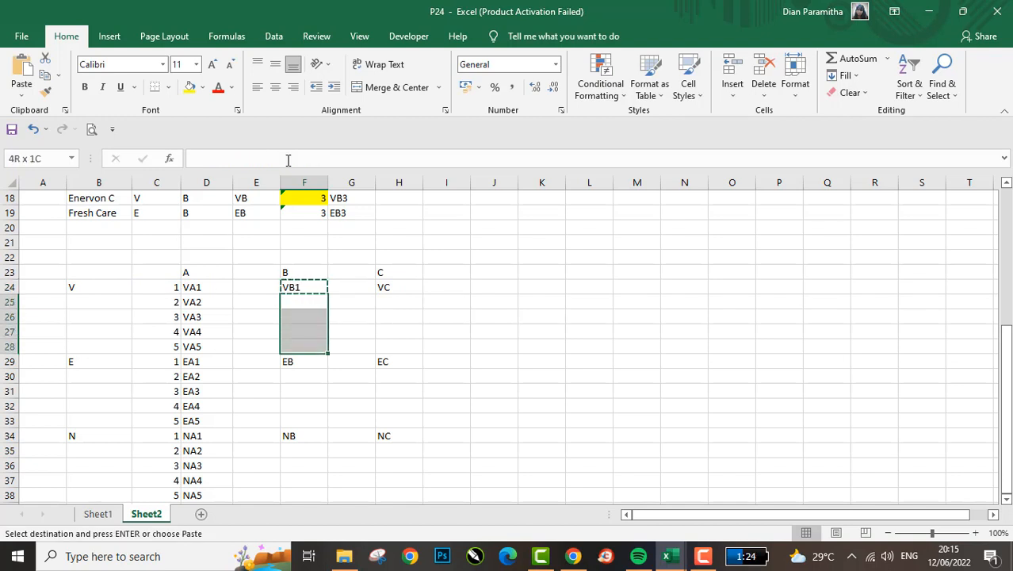
{"action": "key", "text": "shift+Down"}
{"action": "key", "text": "shift+Down"}
{"action": "key", "text": "shift+Down"}
{"action": "key", "text": "shift+Down"}
{"action": "key", "text": "shift+Down"}
{"action": "key", "text": "shift+Down"}
{"action": "key", "text": "shift+Down"}
{"action": "key", "text": "shift+Down"}
{"action": "key", "text": "shift+Down"}
{"action": "key", "text": "shift+Down"}
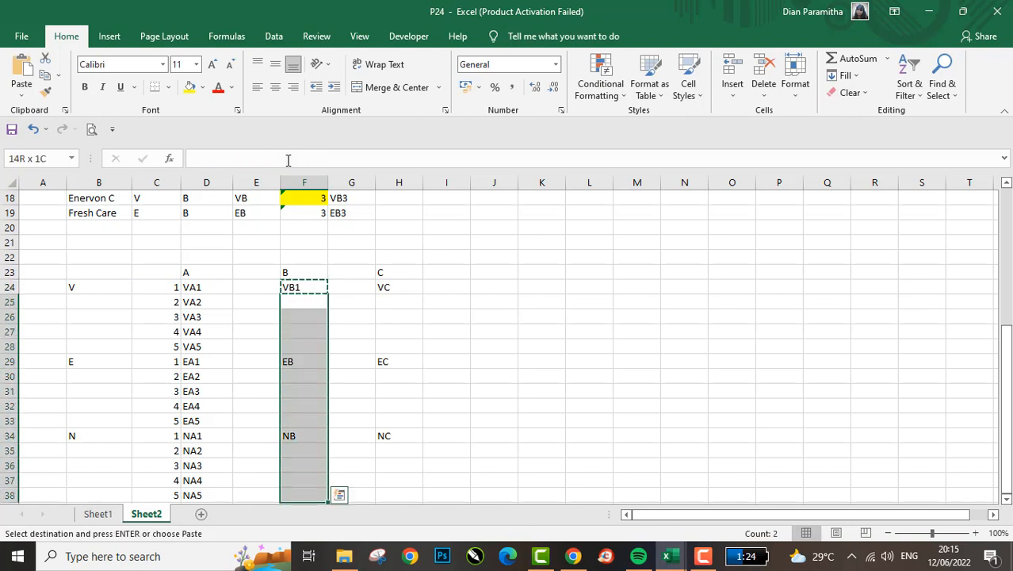
{"action": "key", "text": "shift+Up"}
{"action": "key", "text": "Return"}
- Change the prefix in the F29 formula to EB for the E group's first row
{"action": "key", "text": "Down"}
{"action": "key", "text": "Down"}
{"action": "key", "text": "Down"}
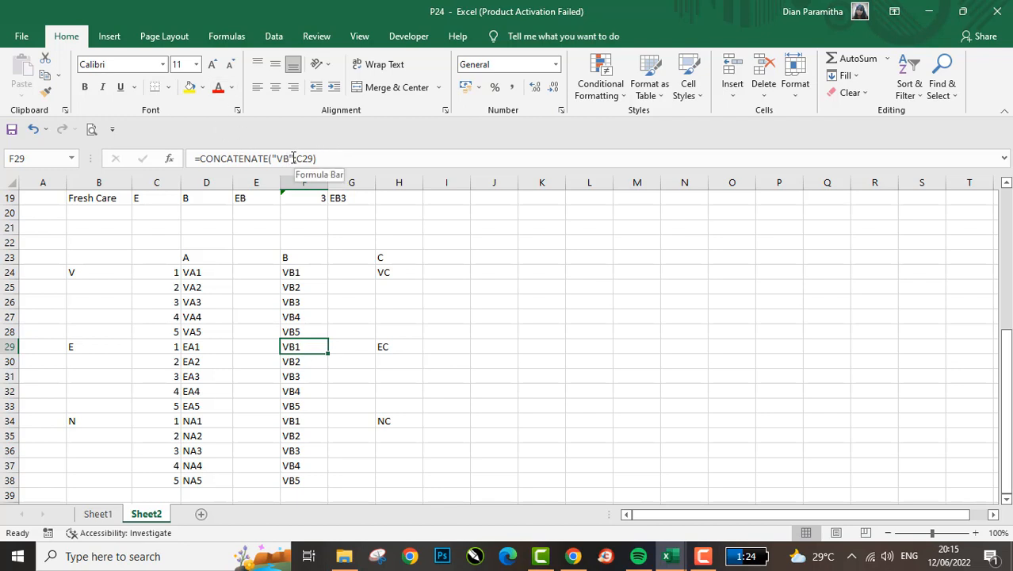
{"action": "left_click", "coordinate": [287, 158]}
{"action": "key", "text": "BackSpace"}
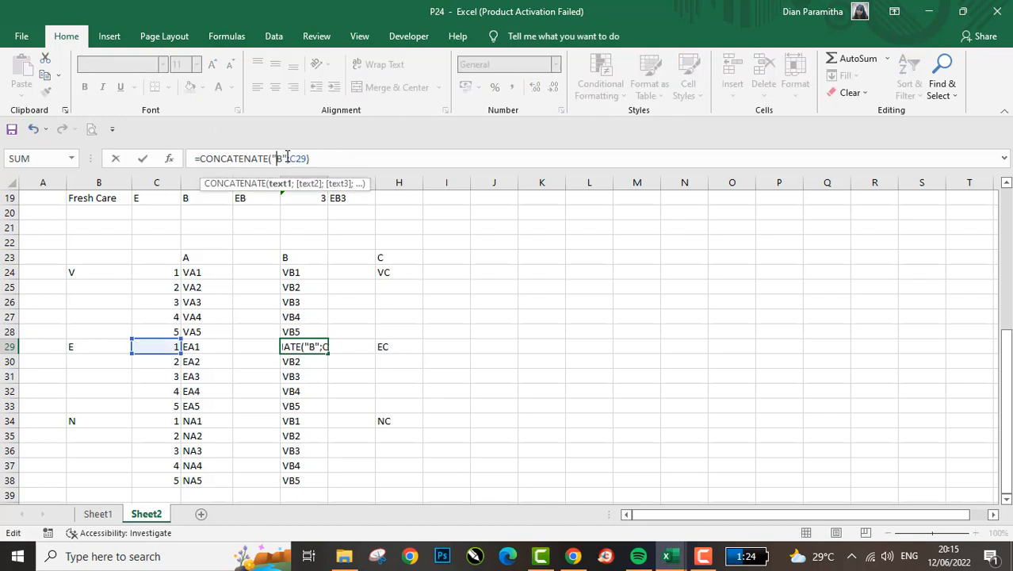
{"action": "type", "text": "E"}
{"action": "key", "text": "Return"}
- Change the prefix in the F34 formula to NB for the N group's first row
{"action": "key", "text": "Down"}
{"action": "key", "text": "Down"}
{"action": "key", "text": "Down"}
{"action": "key", "text": "Down"}
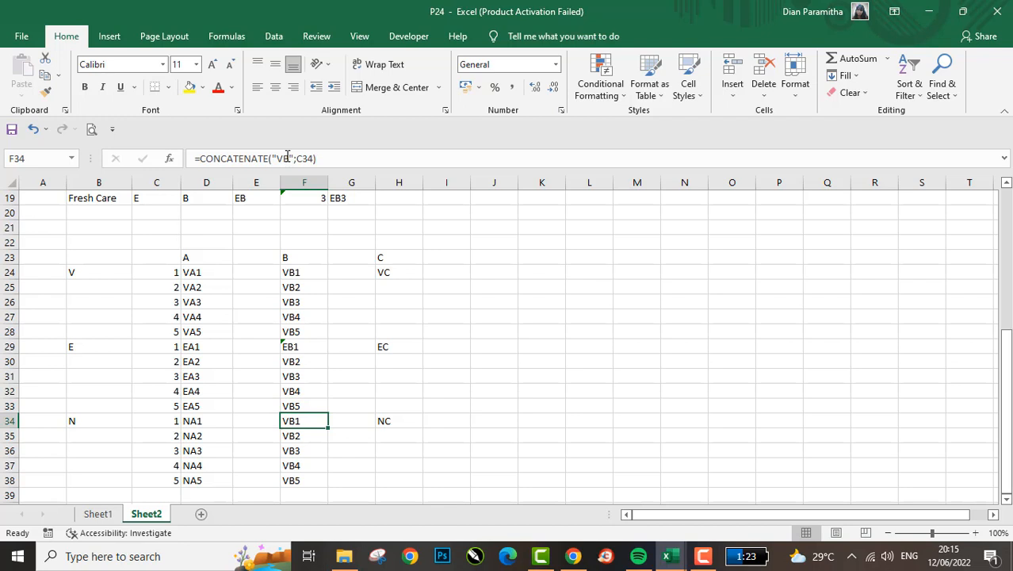
{"action": "left_click", "coordinate": [287, 158]}
{"action": "key", "text": "BackSpace"}
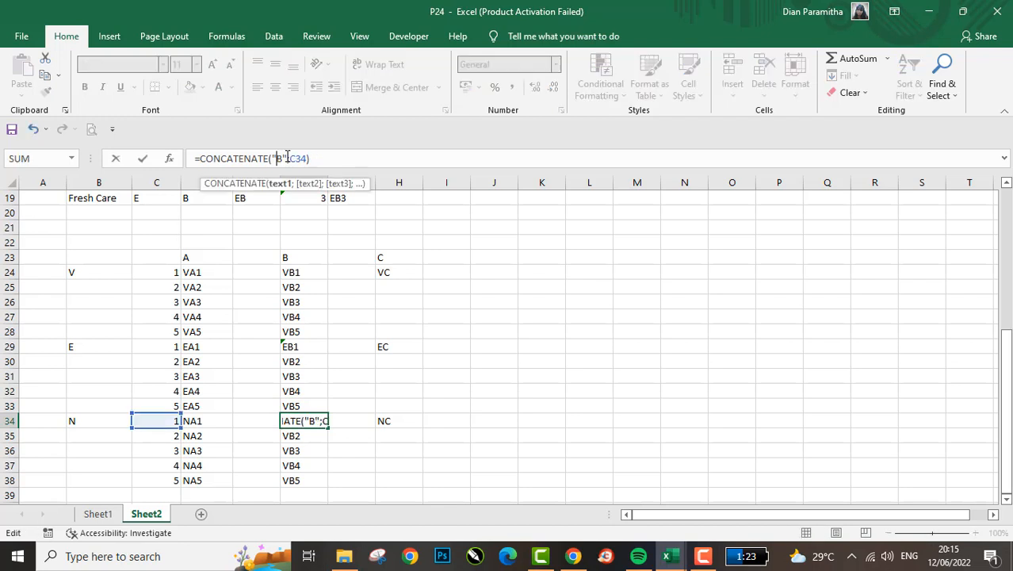
{"action": "type", "text": "N"}
{"action": "key", "text": "Return"}
- Copy the EB code formula from F29 down through the rest of the E group, F30 to F33
{"action": "key", "text": "Up"}
{"action": "key", "text": "Up"}
{"action": "key", "text": "Down"}
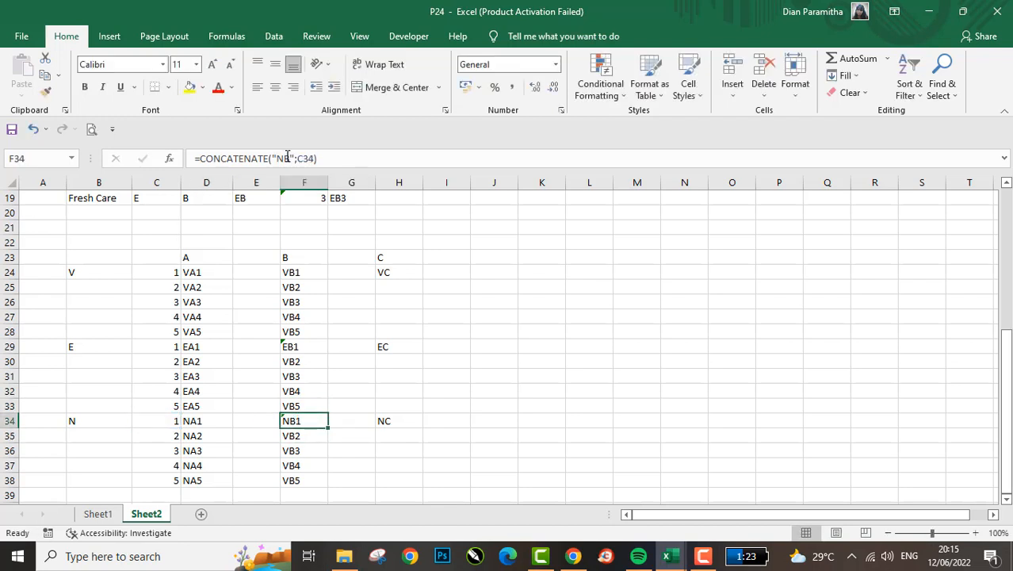
{"action": "key", "text": "Up"}
{"action": "key", "text": "Up"}
{"action": "key", "text": "Up"}
{"action": "key", "text": "Up"}
{"action": "key", "text": "Up"}
{"action": "key", "text": "ctrl+c"}
{"action": "key", "text": "Down"}
{"action": "key", "text": "shift+Down"}
{"action": "key", "text": "shift+Down"}
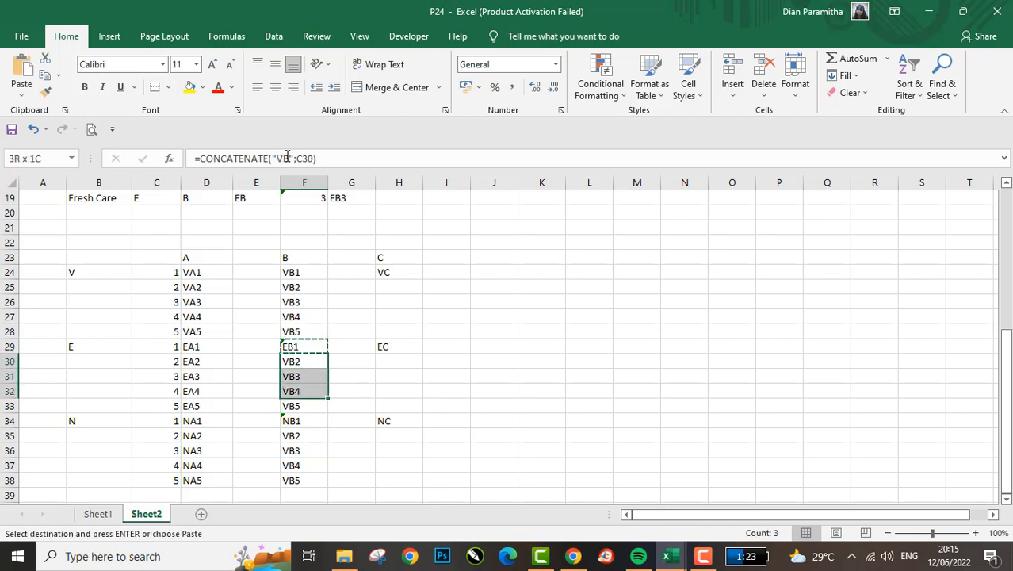
{"action": "key", "text": "ctrl+v"}
{"action": "key", "text": "Down"}
{"action": "key", "text": "Down"}
{"action": "key", "text": "Down"}
{"action": "key", "text": "Up"}
{"action": "key", "text": "ctrl+c"}
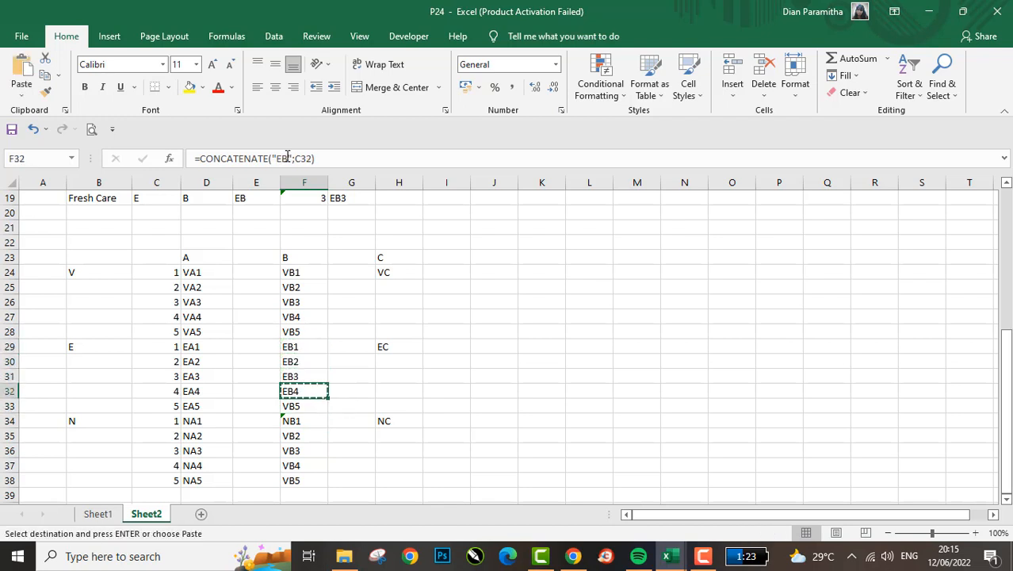
- Copy the NB code formula from F34 down through the rest of the N group, F35 to F38
{"action": "key", "text": "Down"}
{"action": "key", "text": "Return"}
{"action": "key", "text": "Down"}
{"action": "key", "text": "ctrl+c"}
{"action": "key", "text": "Down"}
{"action": "key", "text": "shift+Down"}
{"action": "key", "text": "shift+Down"}
{"action": "key", "text": "shift+Down"}
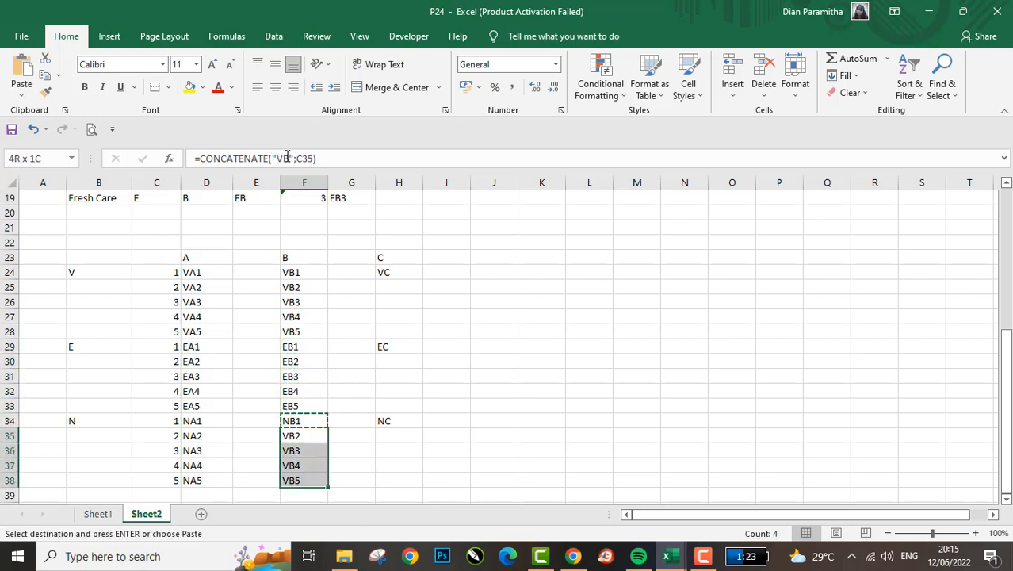
{"action": "key", "text": "Return"}
- Insert two blank rows above the N group at rows 34 and 35
{"action": "key", "text": "Left"}
{"action": "key", "text": "Left"}
{"action": "key", "text": "Up"}
{"action": "key", "text": "shift+Down"}
{"action": "key", "text": "shift+space"}
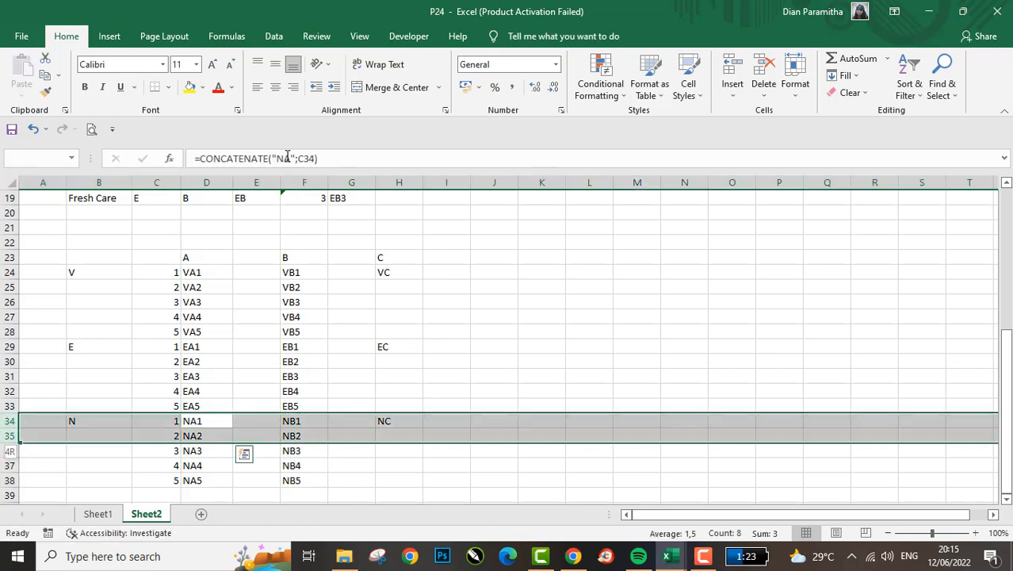
{"action": "key", "text": "shift+Down"}
{"action": "key", "text": "shift+Down"}
{"action": "key", "text": "Up"}
{"action": "key", "text": "Up"}
{"action": "key", "text": "Down"}
{"action": "key", "text": "Left"}
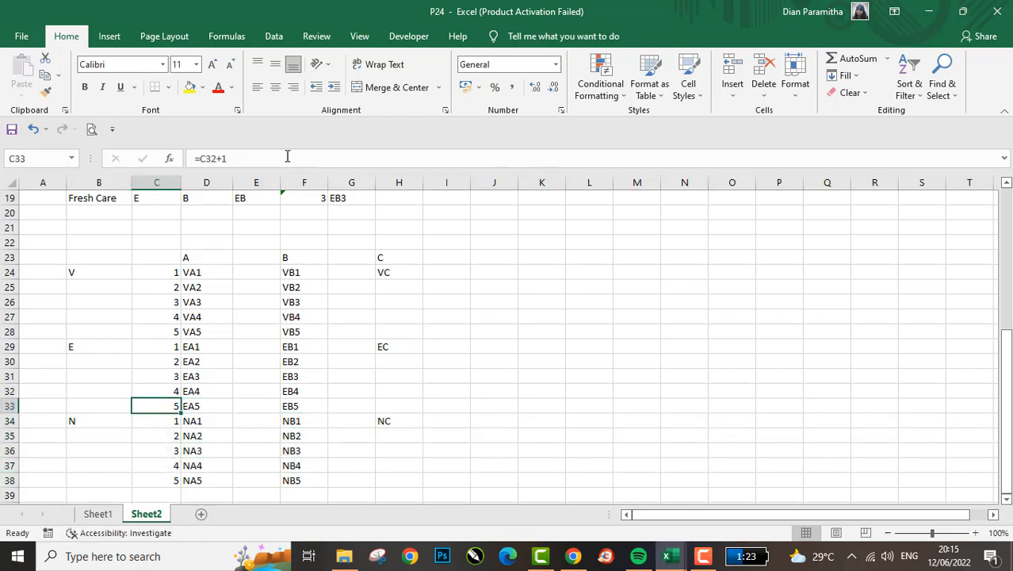
{"action": "key", "text": "Down"}
{"action": "key", "text": "shift+space"}
{"action": "key", "text": "shift+Down"}
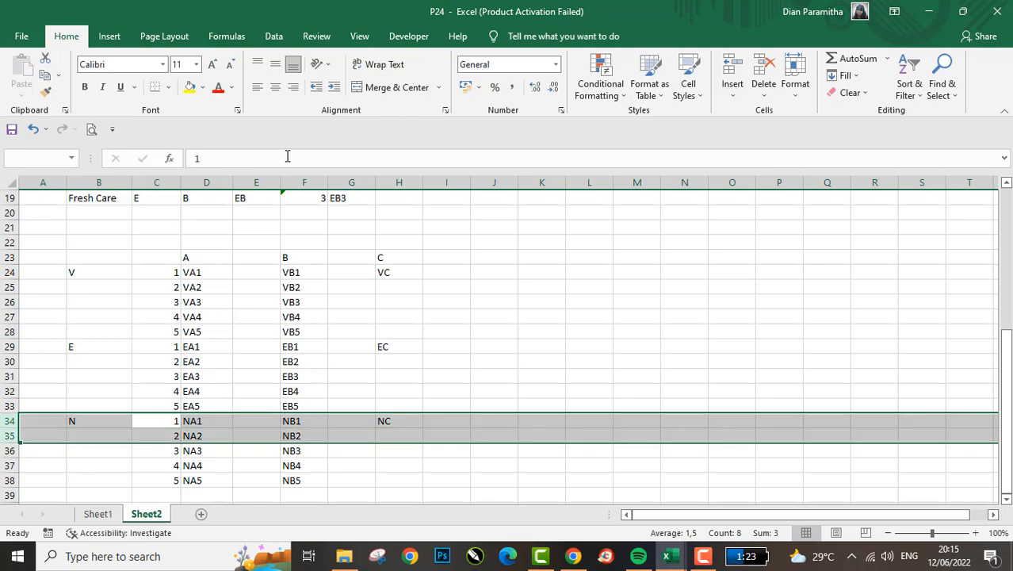
{"action": "key", "text": "ctrl+shift+equal"}
- Fill the E group's number and code formulas in C33:F33 down into rows 34 and 35
{"action": "key", "text": "Up"}
{"action": "key", "text": "shift+Right"}
{"action": "key", "text": "shift+Right"}
{"action": "key", "text": "shift+Right"}
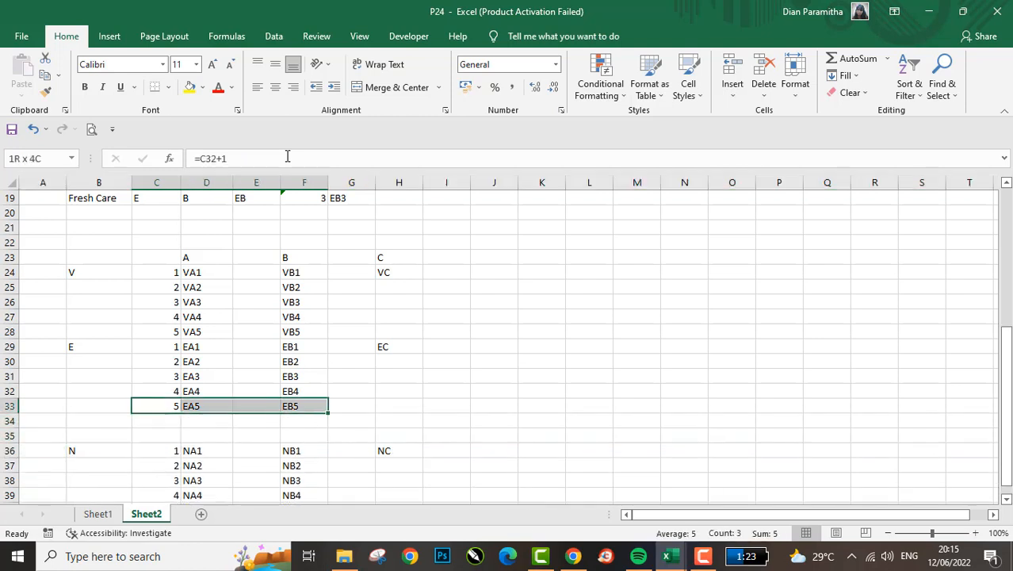
{"action": "key", "text": "ctrl+c"}
{"action": "key", "text": "shift+Down"}
{"action": "key", "text": "shift+Down"}
{"action": "key", "text": "ctrl+d"}
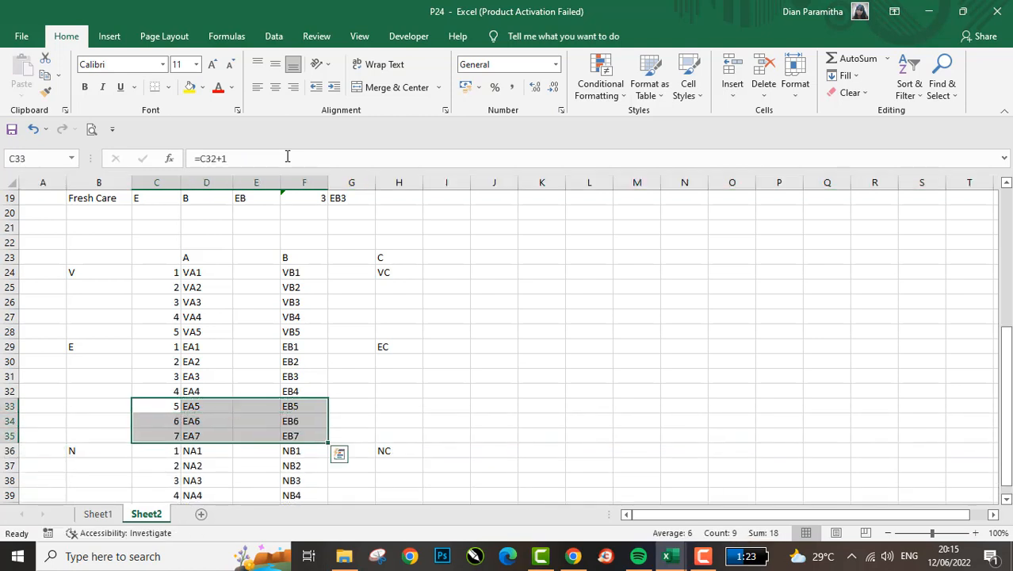
- Delete the two extra E group rows, 34 and 35
{"action": "key", "text": "Down"}
{"action": "key", "text": "Down"}
{"action": "key", "text": "Up"}
{"action": "key", "text": "shift+space"}
{"action": "key", "text": "shift+Down"}
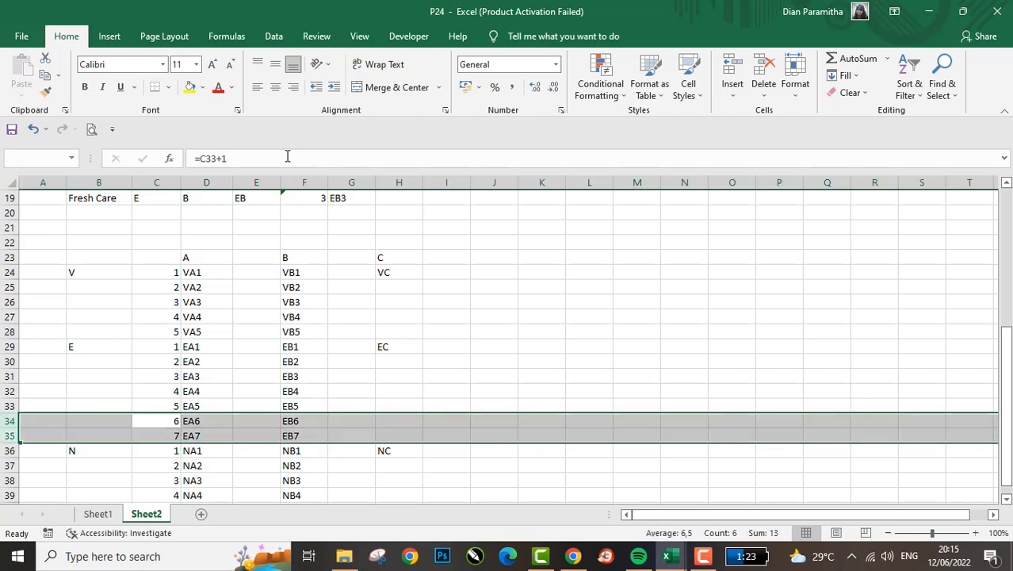
{"action": "key", "text": "ctrl+minus"}
- Replace the V group's first code under heading C, in H24, with =CONCATENATE("VC";C24)
{"action": "key", "text": "Up"}
{"action": "key", "text": "Right"}
{"action": "key", "text": "Right"}
{"action": "key", "text": "Right"}
{"action": "key", "text": "Left"}
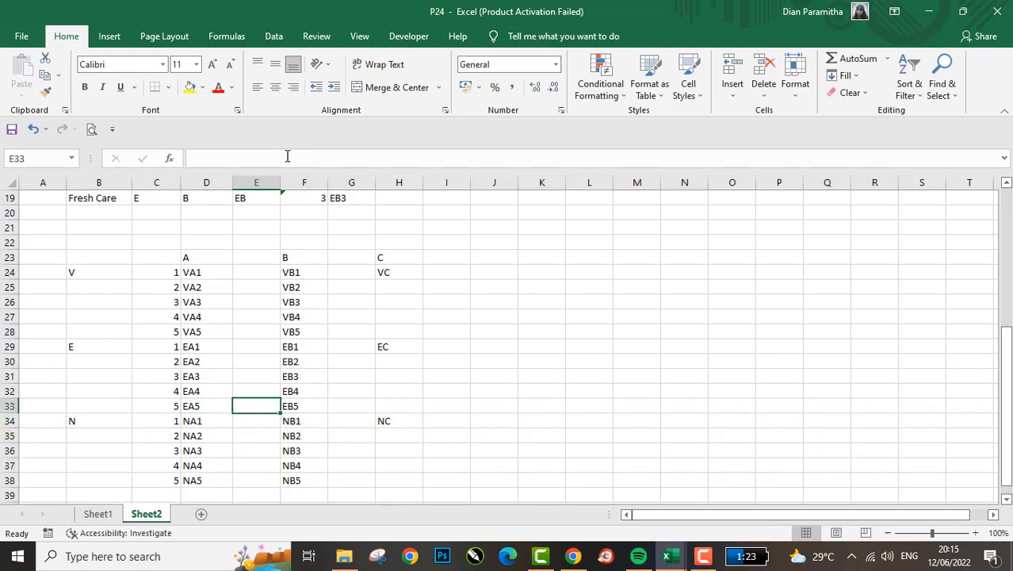
{"action": "key", "text": "Right"}
{"action": "key", "text": "ctrl+Up"}
{"action": "key", "text": "Right"}
{"action": "key", "text": "Down"}
{"action": "key", "text": "Right"}
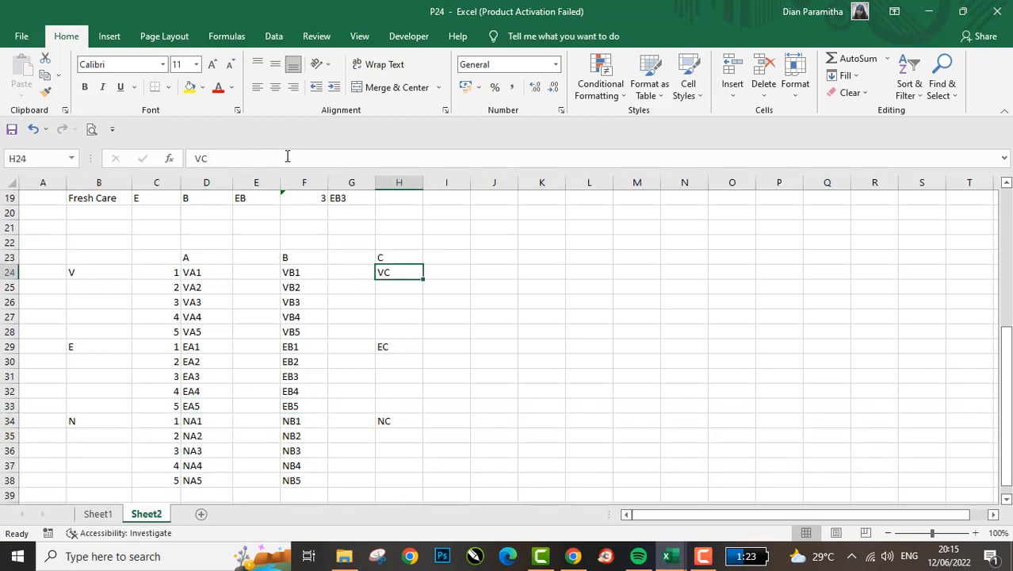
{"action": "key", "text": "Left"}
{"action": "key", "text": "Left"}
{"action": "key", "text": "Right"}
{"action": "key", "text": "Right"}
{"action": "key", "text": "Right"}
{"action": "type", "text": "=CON"}
{"action": "key", "text": "Tab"}
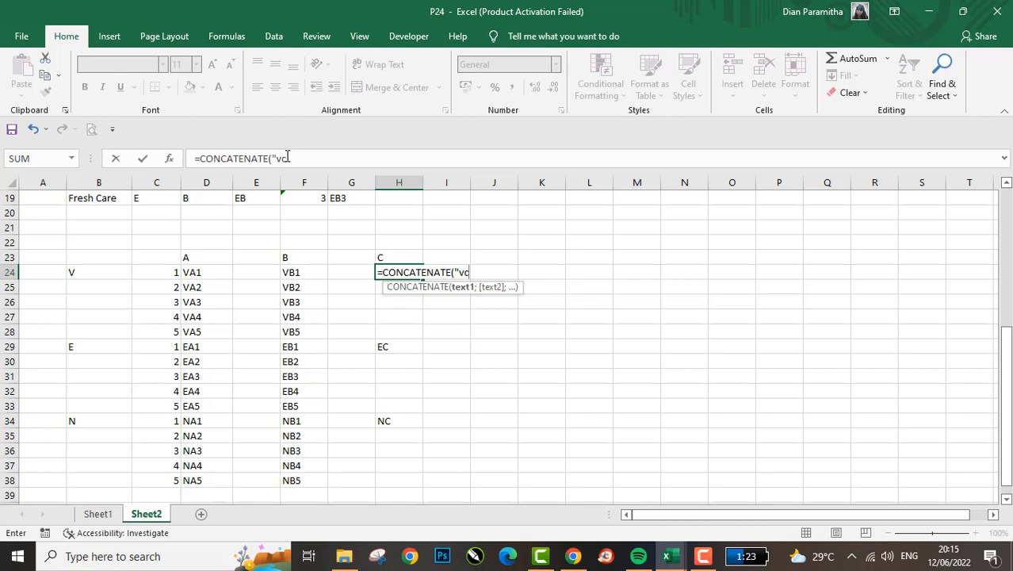
{"action": "type", "text": "\"VC\";"}
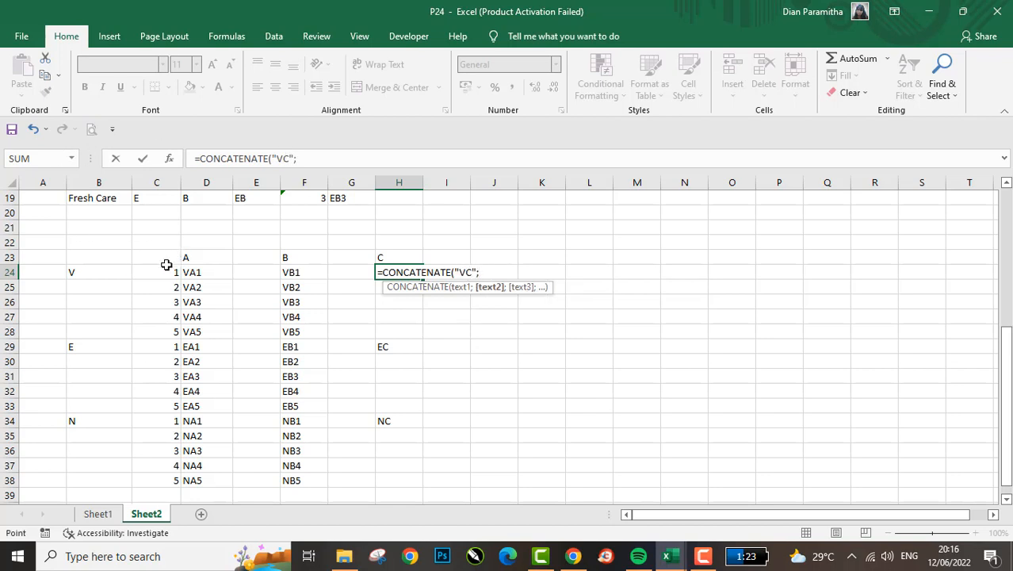
{"action": "left_click", "coordinate": [165, 264]}
{"action": "key", "text": "ctrl+Return"}
- Copy the VC code formula from H24 down through all three groups to H38
{"action": "key", "text": "ctrl+c"}
{"action": "key", "text": "Down"}
{"action": "key", "text": "shift+Down"}
{"action": "key", "text": "shift+Down"}
{"action": "key", "text": "shift+Down"}
{"action": "key", "text": "shift+Down"}
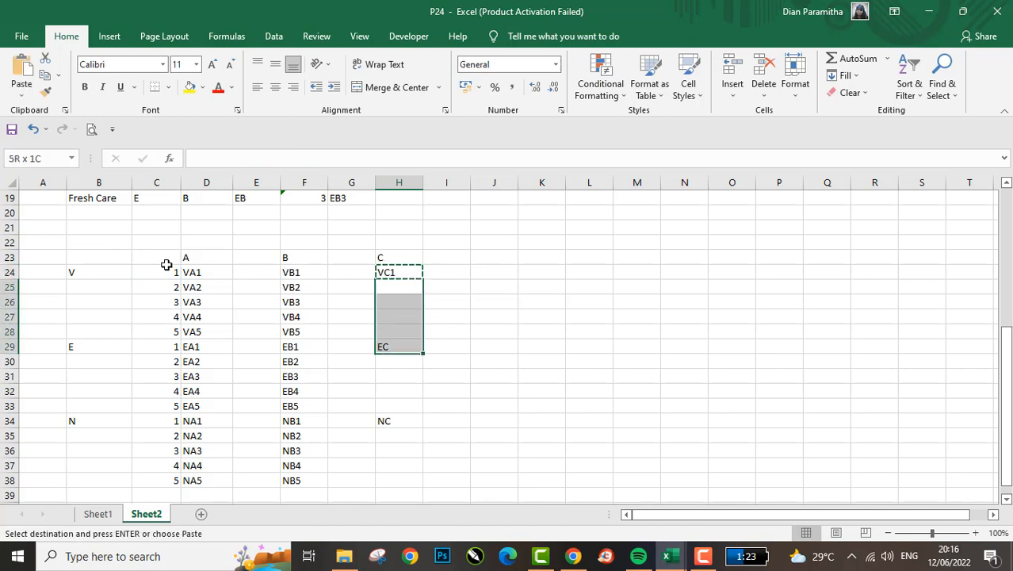
{"action": "key", "text": "shift+Down"}
{"action": "key", "text": "shift+Down"}
{"action": "key", "text": "shift+Down"}
{"action": "key", "text": "shift+Down"}
{"action": "key", "text": "shift+Down"}
{"action": "key", "text": "shift+Down"}
{"action": "key", "text": "shift+Down"}
{"action": "key", "text": "shift+Down"}
{"action": "key", "text": "shift+Down"}
{"action": "key", "text": "Return"}
- Change the prefix in the H29 formula to EC for the E group's first row
{"action": "key", "text": "Down"}
{"action": "key", "text": "Down"}
{"action": "key", "text": "Down"}
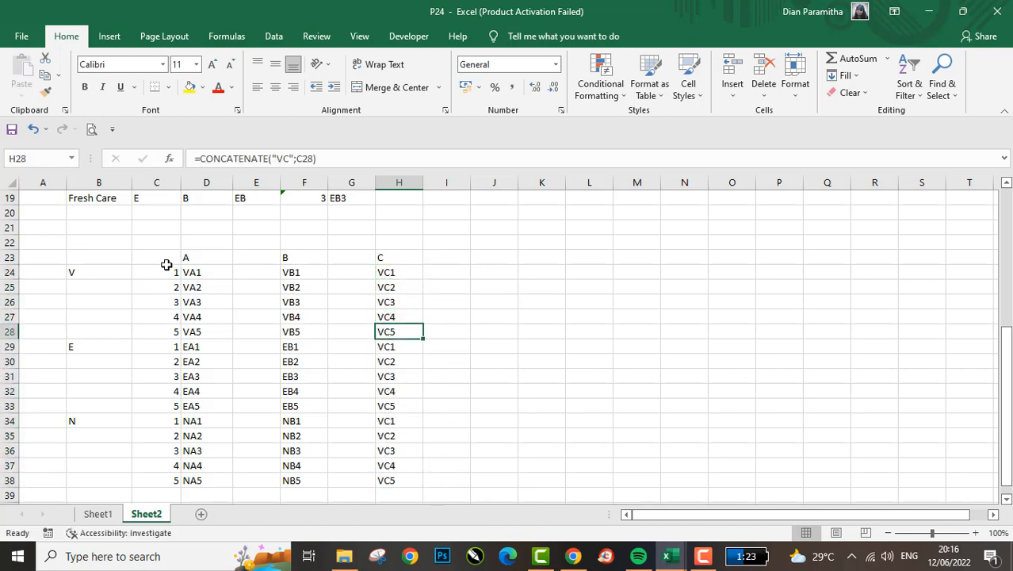
{"action": "key", "text": "Down"}
{"action": "key", "text": "shift+space"}
{"action": "key", "text": "Down"}
{"action": "key", "text": "Up"}
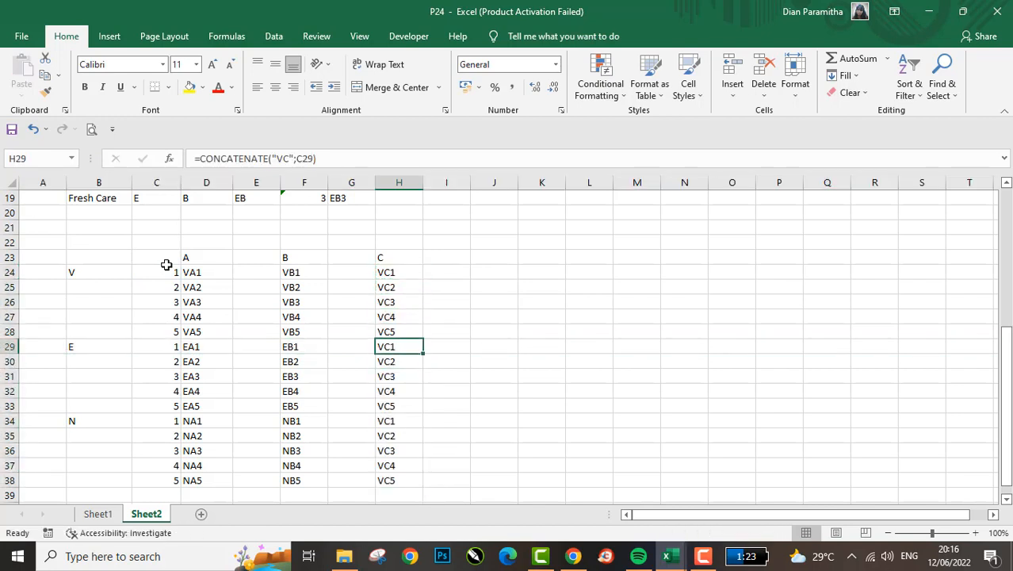
{"action": "left_click", "coordinate": [283, 159]}
{"action": "key", "text": "BackSpace"}
{"action": "type", "text": "e"}
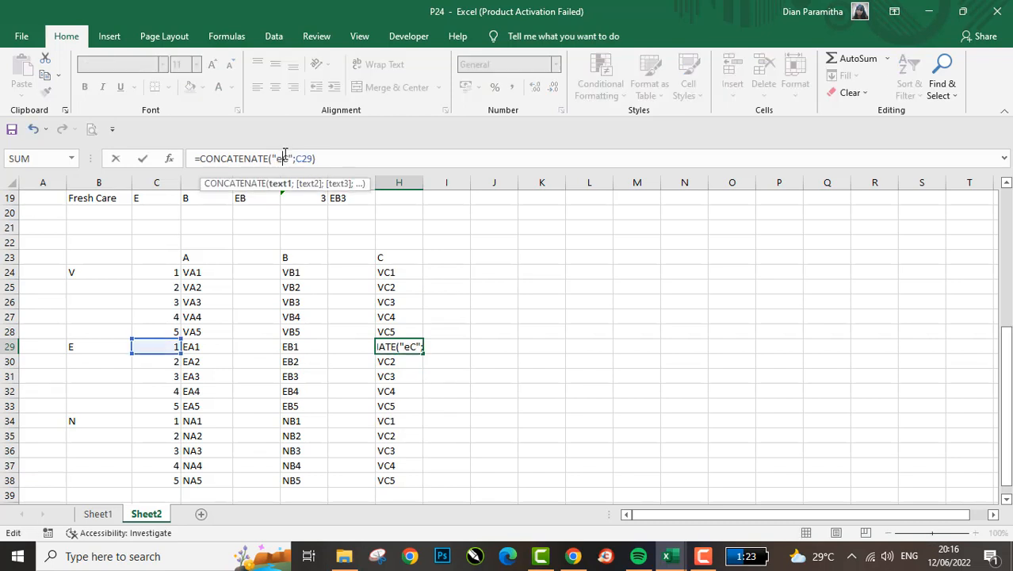
{"action": "key", "text": "BackSpace"}
{"action": "type", "text": "E"}
{"action": "key", "text": "ctrl+Return"}
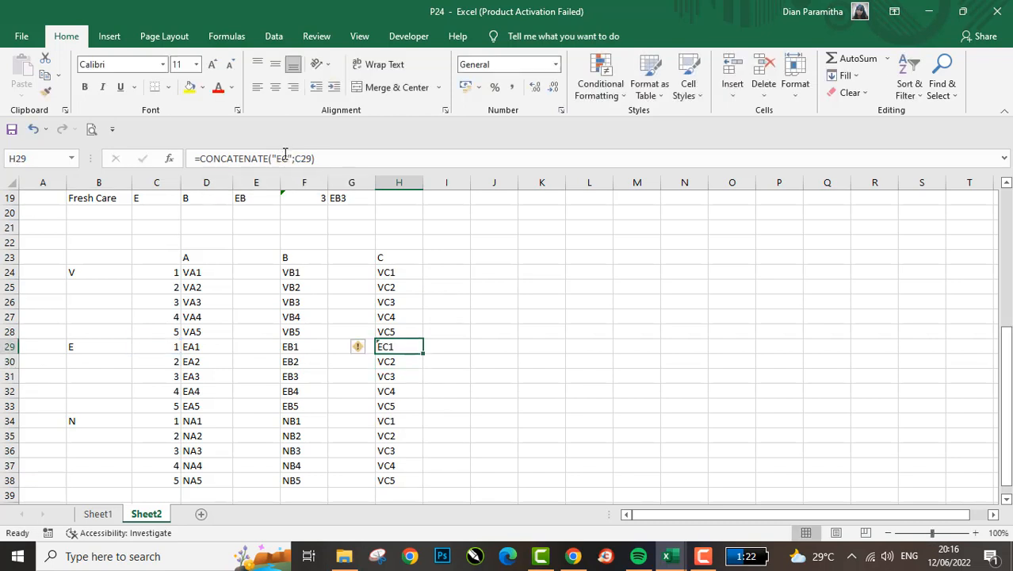
- Copy the EC code formula from H29 down through the rest of the E group, H30 to H33
{"action": "key", "text": "ctrl+c"}
{"action": "key", "text": "Down"}
{"action": "key", "text": "shift+Down"}
{"action": "key", "text": "shift+Down"}
{"action": "key", "text": "shift+Down"}
{"action": "key", "text": "Return"}
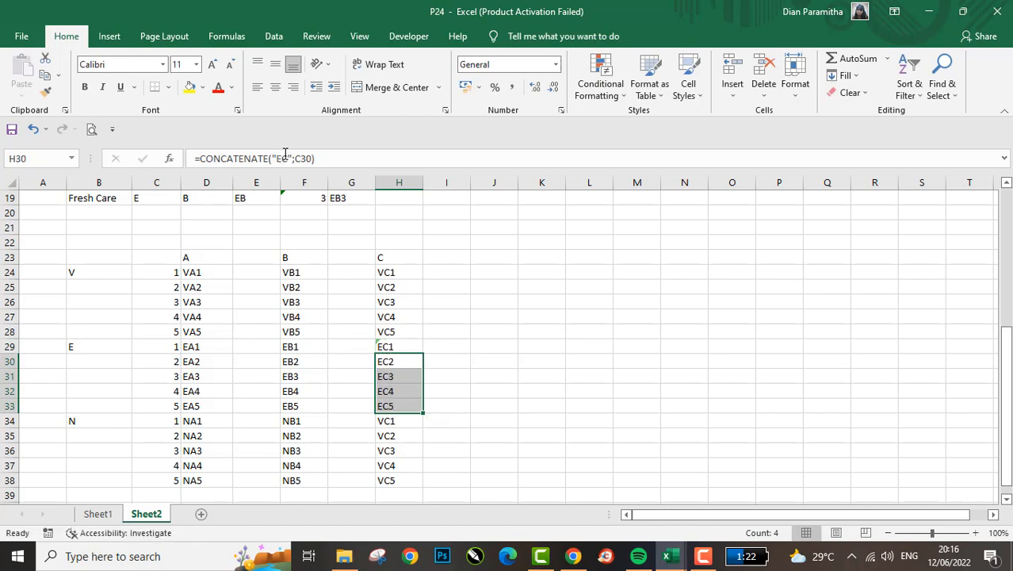
- Change the prefix in the H34 formula to NC for the N group's first row
{"action": "key", "text": "Down"}
{"action": "key", "text": "Down"}
{"action": "key", "text": "Down"}
{"action": "key", "text": "Down"}
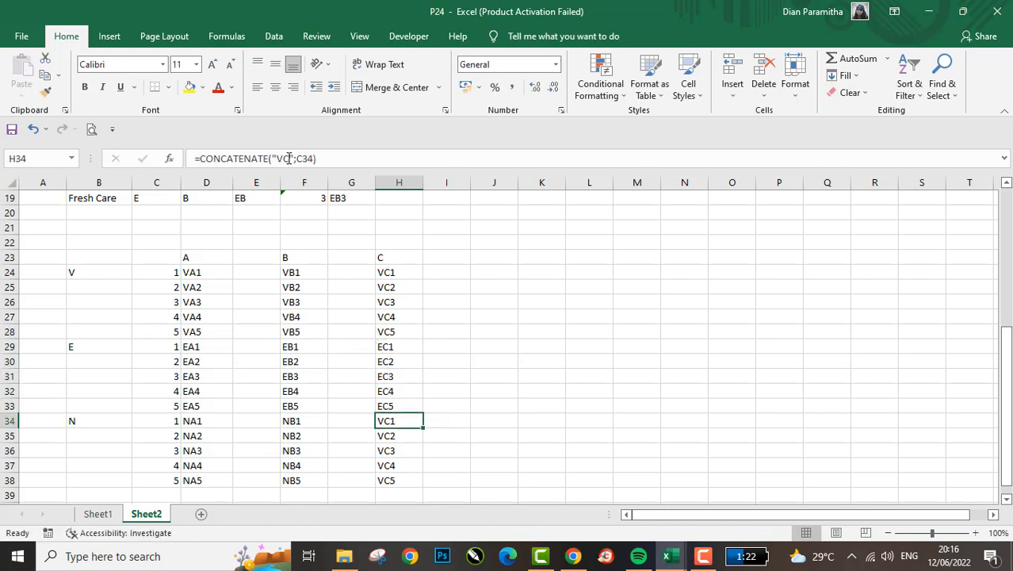
{"action": "left_click", "coordinate": [289, 158]}
{"action": "key", "text": "BackSpace"}
{"action": "type", "text": "N"}
{"action": "key", "text": "Return"}
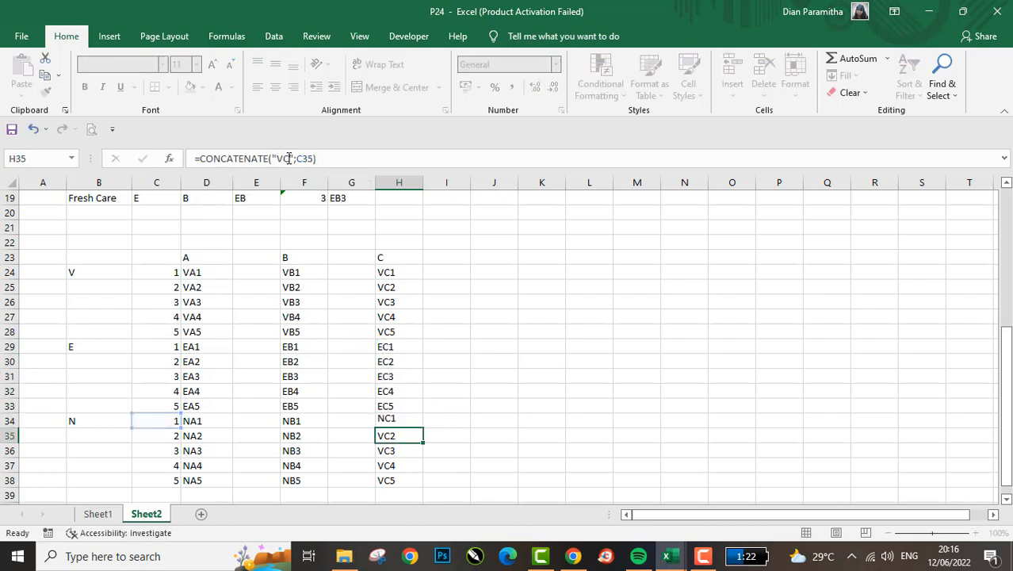
- Copy the NC code formula from H34 down through the rest of the N group, H35 to H38
{"action": "key", "text": "Up"}
{"action": "key", "text": "ctrl+c"}
{"action": "key", "text": "Down"}
{"action": "key", "text": "shift+Down"}
{"action": "key", "text": "shift+Down"}
{"action": "key", "text": "shift+Down"}
{"action": "key", "text": "Return"}
{"action": "key", "text": "Up"}
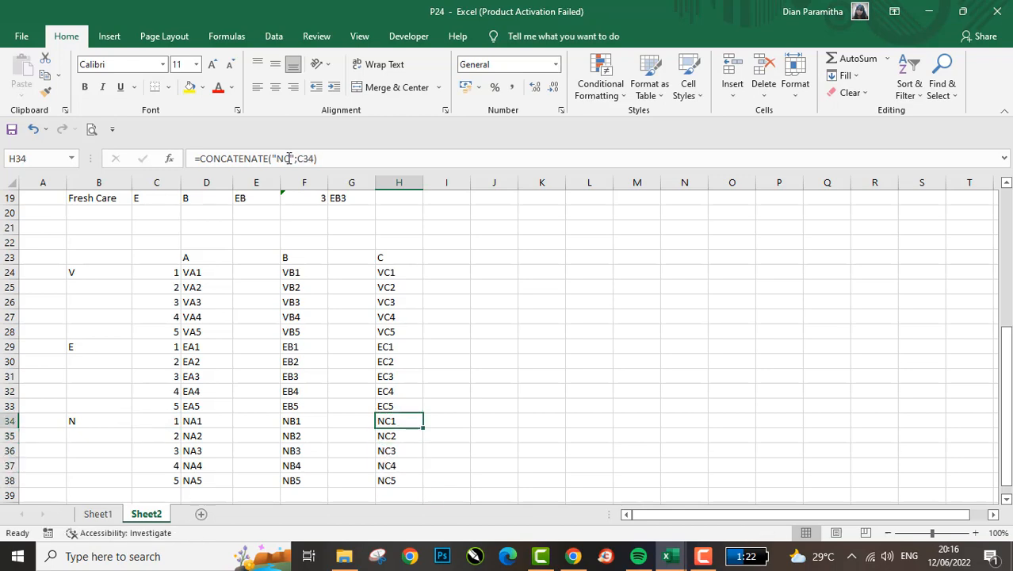
- Compare the medicine list's running counts and codes with the numbered codes in the cross table
{"action": "key", "text": "ctrl+Up"}
{"action": "key", "text": "Left"}
{"action": "key", "text": "Left"}
{"action": "key", "text": "Left"}
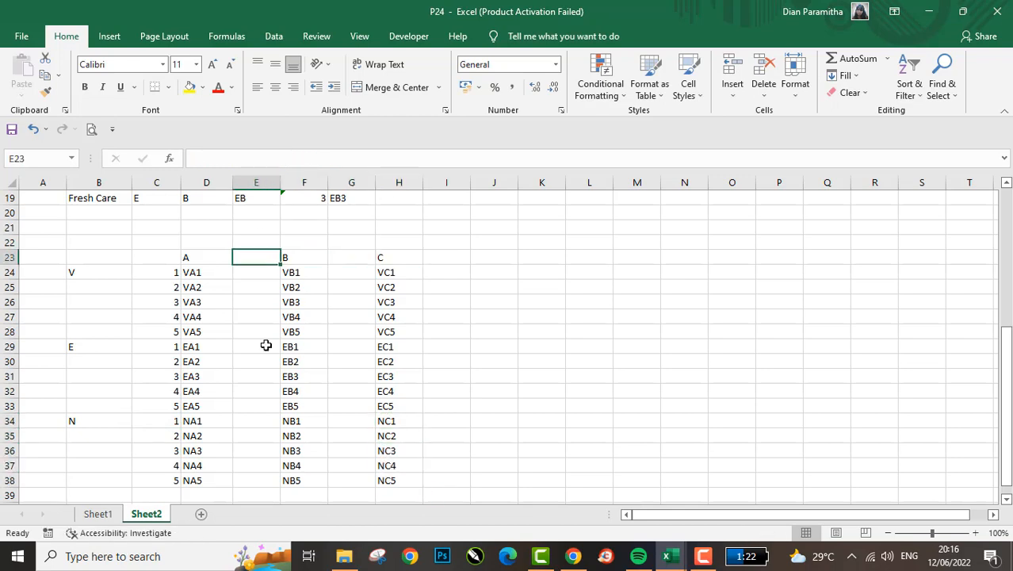
{"action": "scroll", "coordinate": [267, 345], "scroll_direction": "up", "scroll_amount": 2}
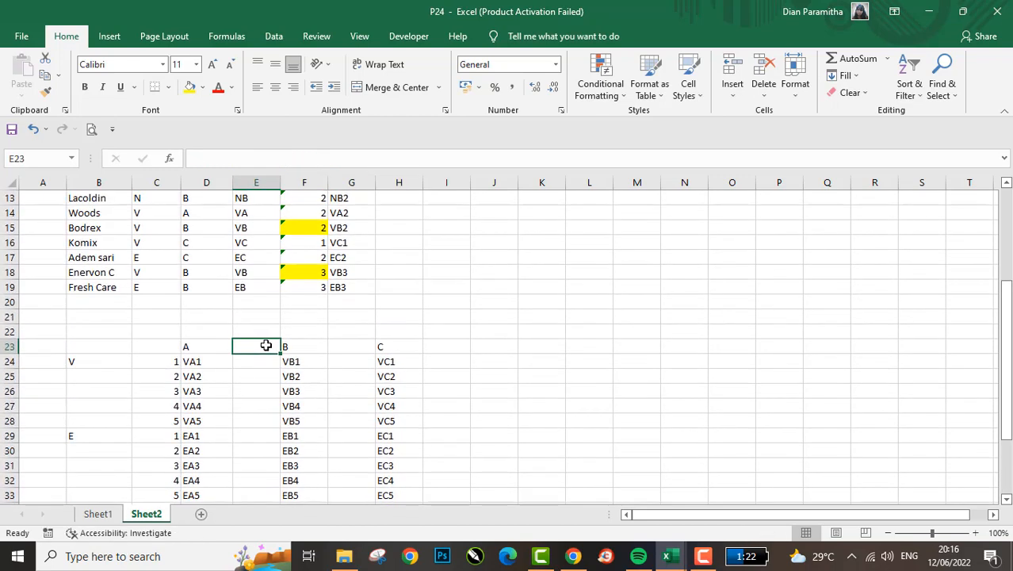
{"action": "scroll", "coordinate": [266, 346], "scroll_direction": "up", "scroll_amount": 1}
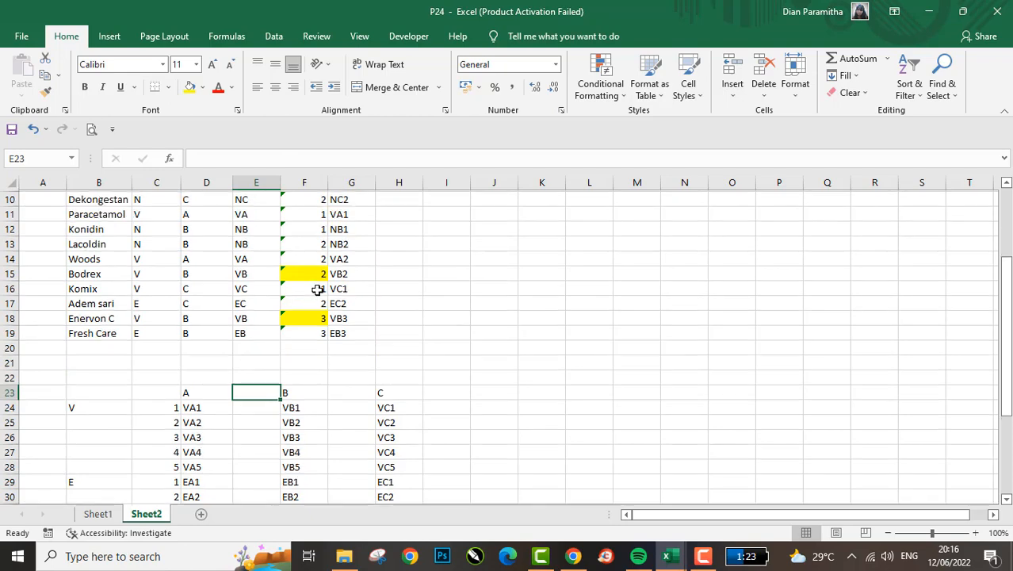
{"action": "scroll", "coordinate": [317, 289], "scroll_direction": "up", "scroll_amount": 2}
{"action": "left_click", "coordinate": [296, 307]}
{"action": "key", "text": "Down"}
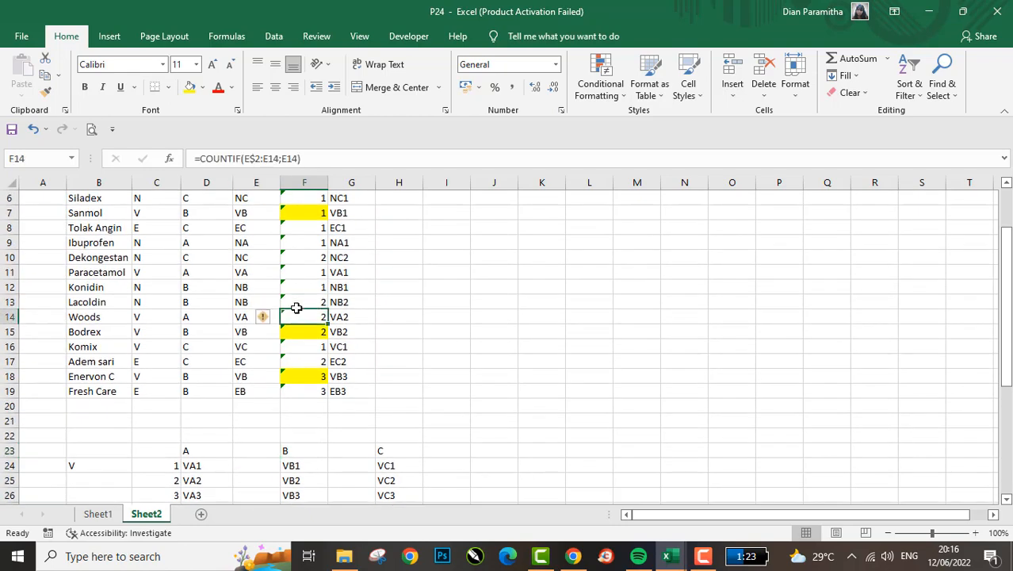
{"action": "key", "text": "ctrl+Down"}
{"action": "key", "text": "Left"}
{"action": "key", "text": "Left"}
{"action": "key", "text": "Down"}
{"action": "key", "text": "Down"}
{"action": "key", "text": "Down"}
{"action": "key", "text": "Down"}
{"action": "key", "text": "Down"}
{"action": "key", "text": "Right"}
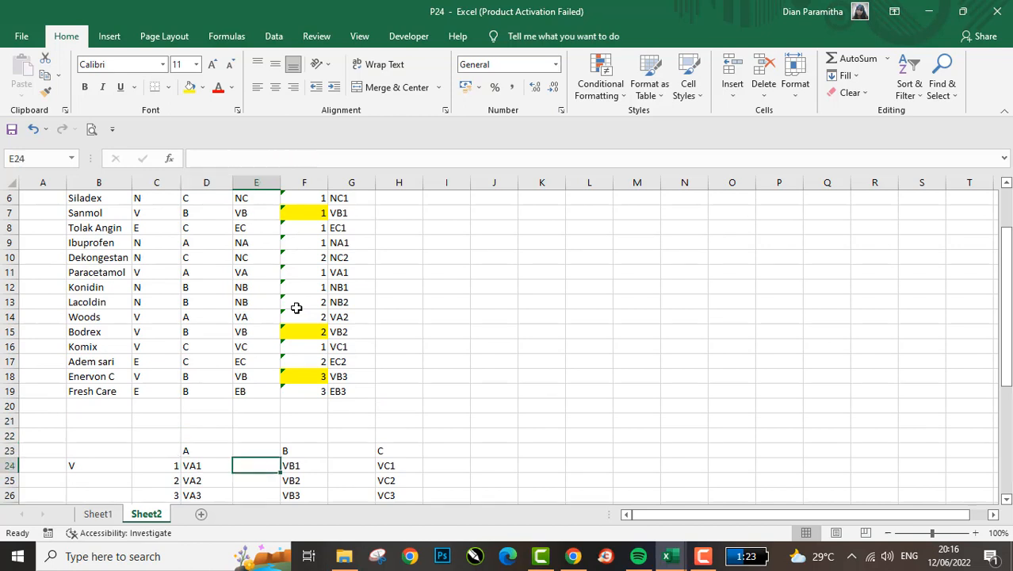
{"action": "key", "text": "Left"}
{"action": "key", "text": "Left"}
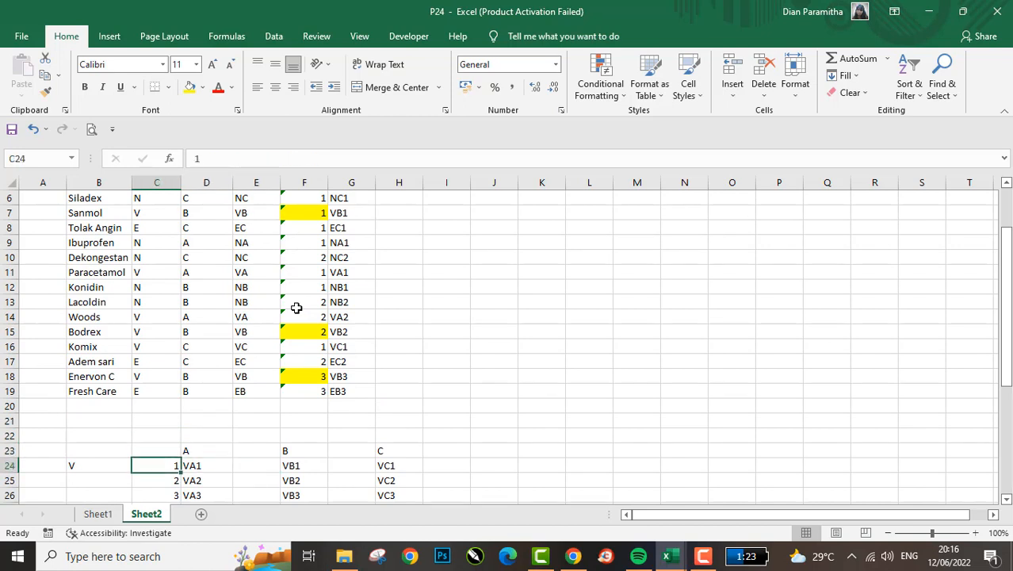
{"action": "key", "text": "ctrl+shift+Down"}
{"action": "key", "text": "Right"}
{"action": "key", "text": "Right"}
{"action": "key", "text": "Right"}
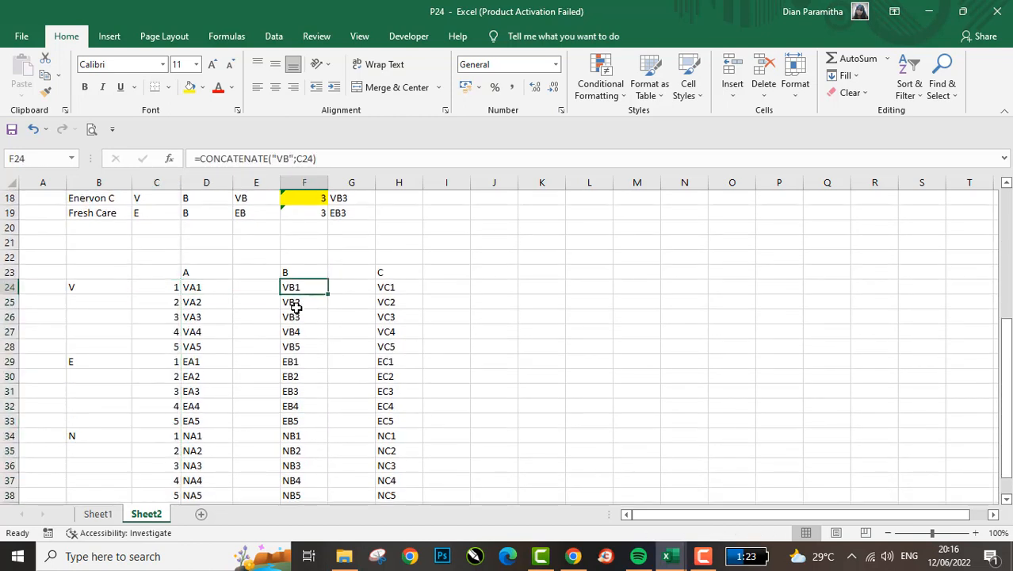
- Begin an INDEX formula in E24, beside code VA1, using the absolute medicine-name range $B$3:$B$19 as its array
{"action": "key", "text": "Left"}
{"action": "key", "text": "Up"}
{"action": "scroll", "coordinate": [296, 307], "scroll_direction": "up", "scroll_amount": 1}
{"action": "scroll", "coordinate": [295, 308], "scroll_direction": "up", "scroll_amount": 1}
{"action": "key", "text": "Down"}
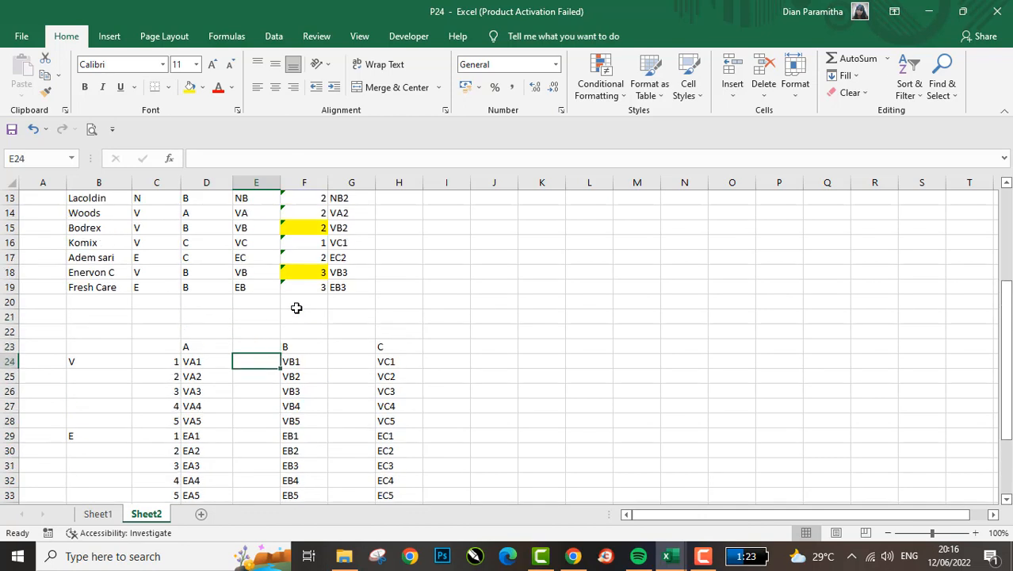
{"action": "type", "text": "="}
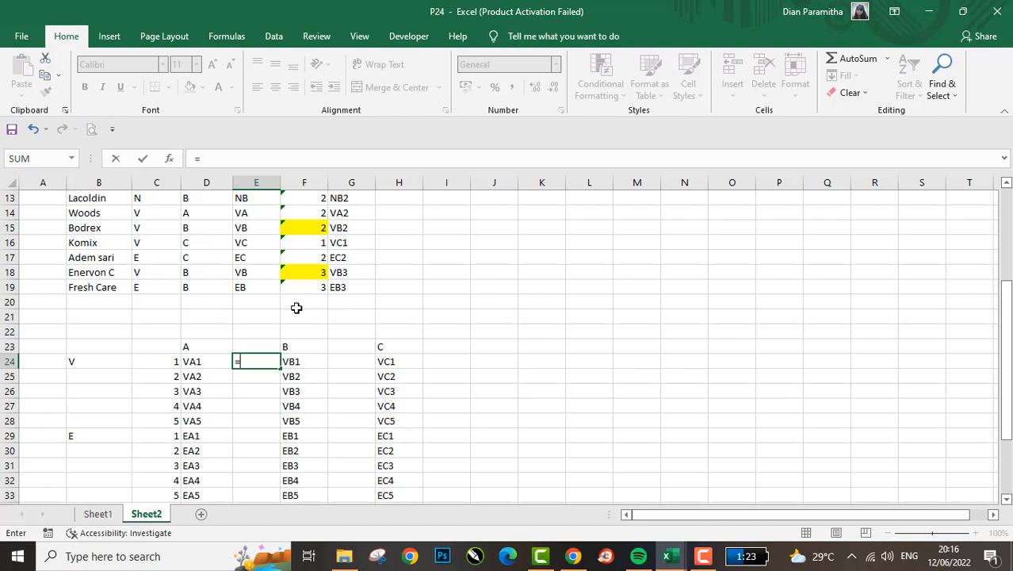
{"action": "type", "text": "INDEX("}
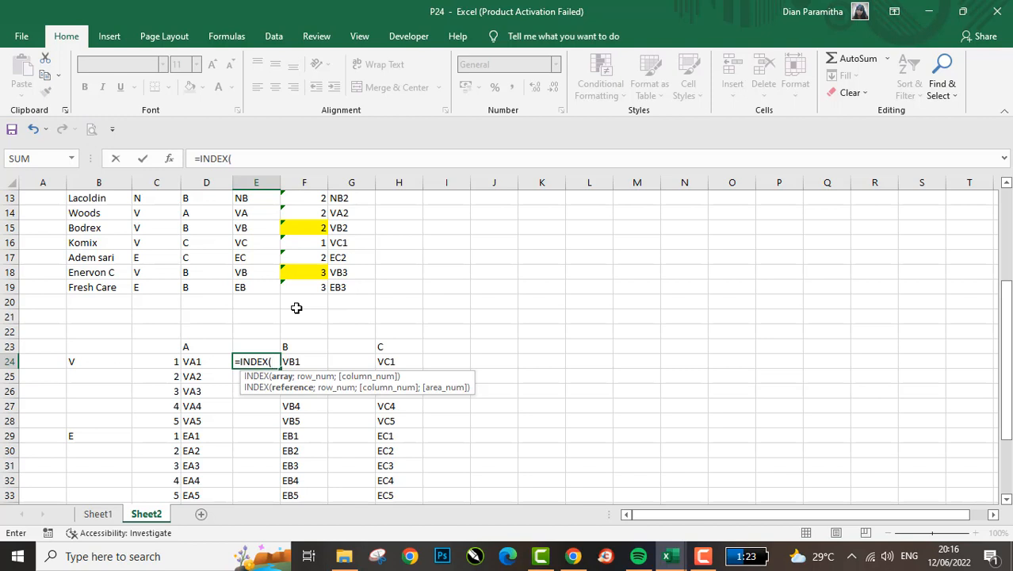
{"action": "left_click", "coordinate": [225, 273]}
{"action": "key", "text": "Down"}
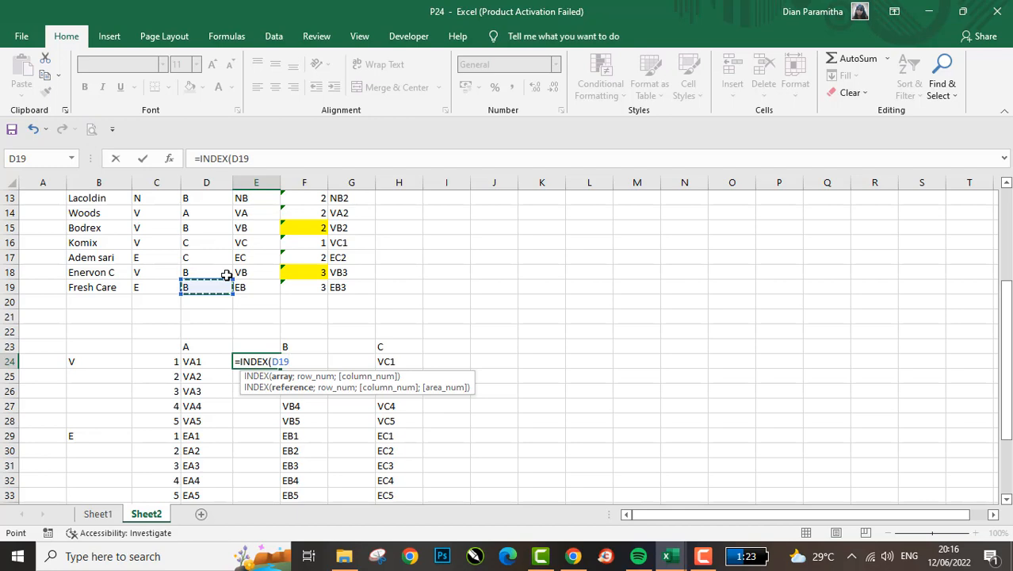
{"action": "key", "text": "Left"}
{"action": "key", "text": "Left"}
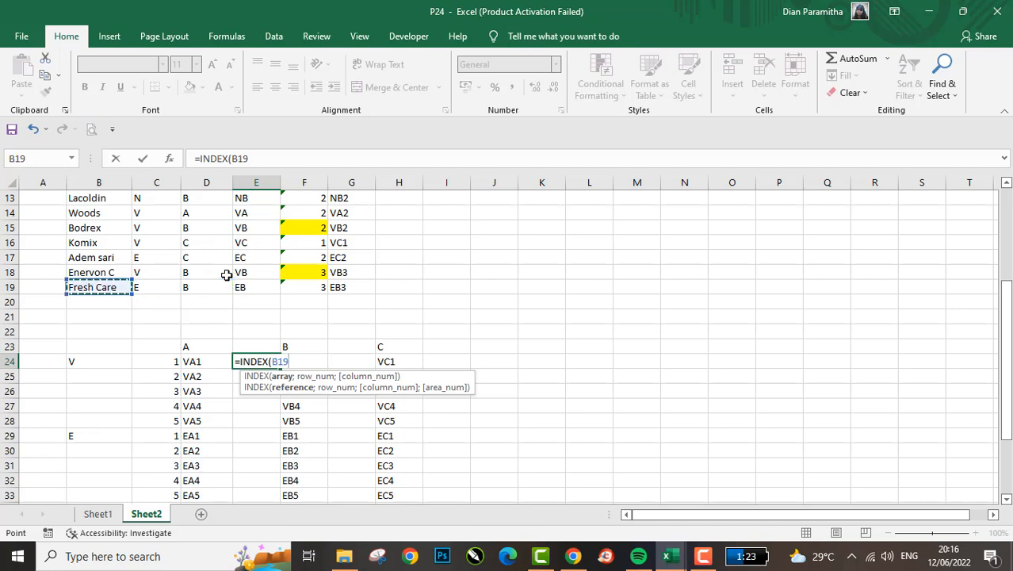
{"action": "key", "text": "ctrl+shift+Up"}
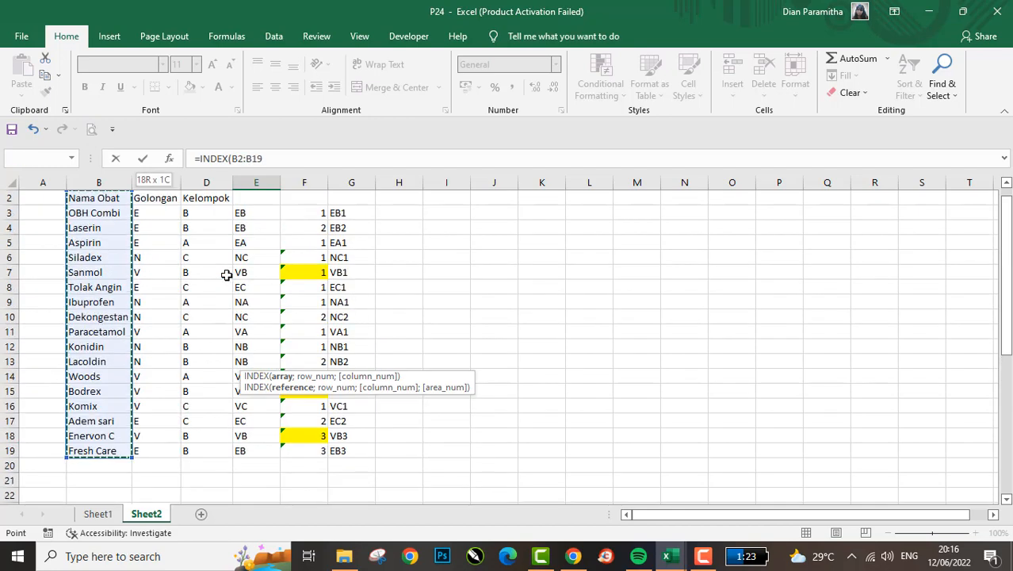
{"action": "key", "text": "shift+Down"}
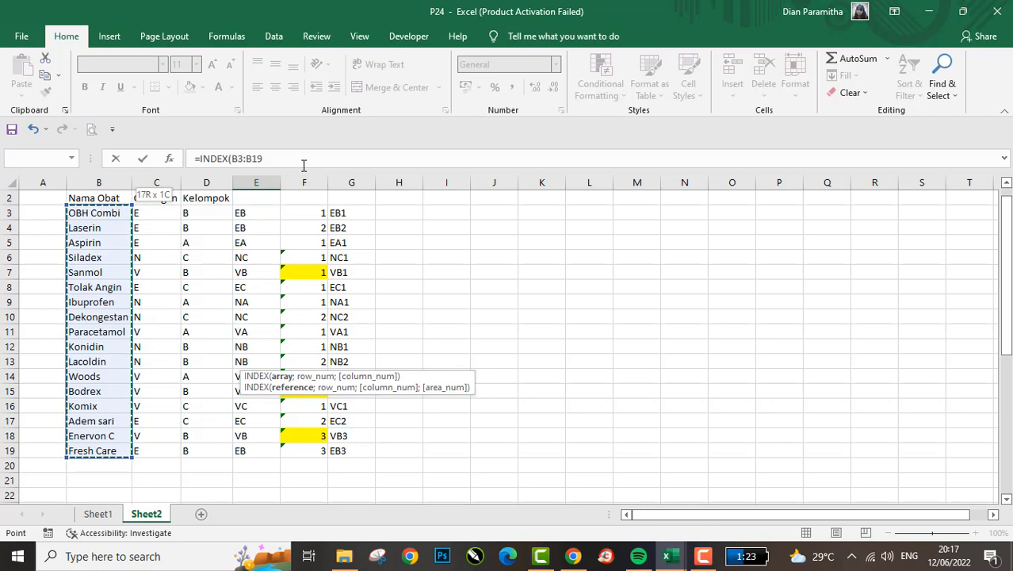
{"action": "key", "text": "F4"}
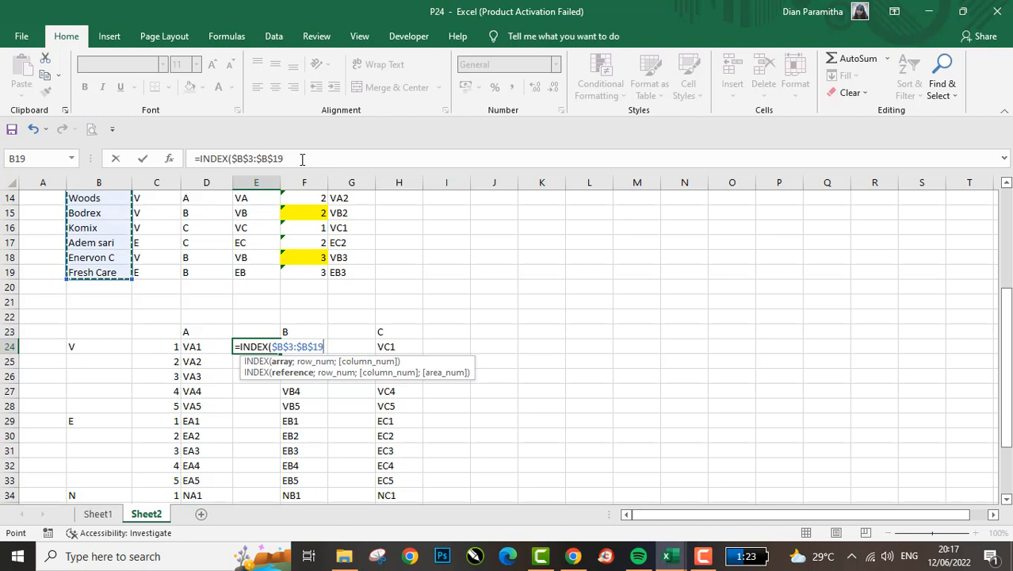
- Nest a MATCH function as the INDEX row number, looking up D24 in the absolute code range $G$3:$G$19
{"action": "type", "text": ";MATCH("}
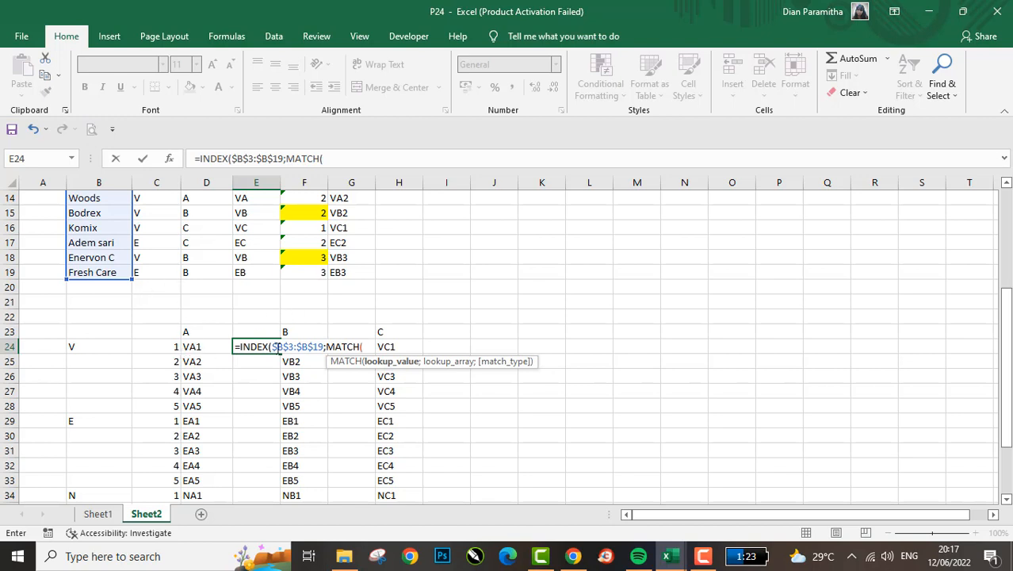
{"action": "left_click", "coordinate": [211, 347]}
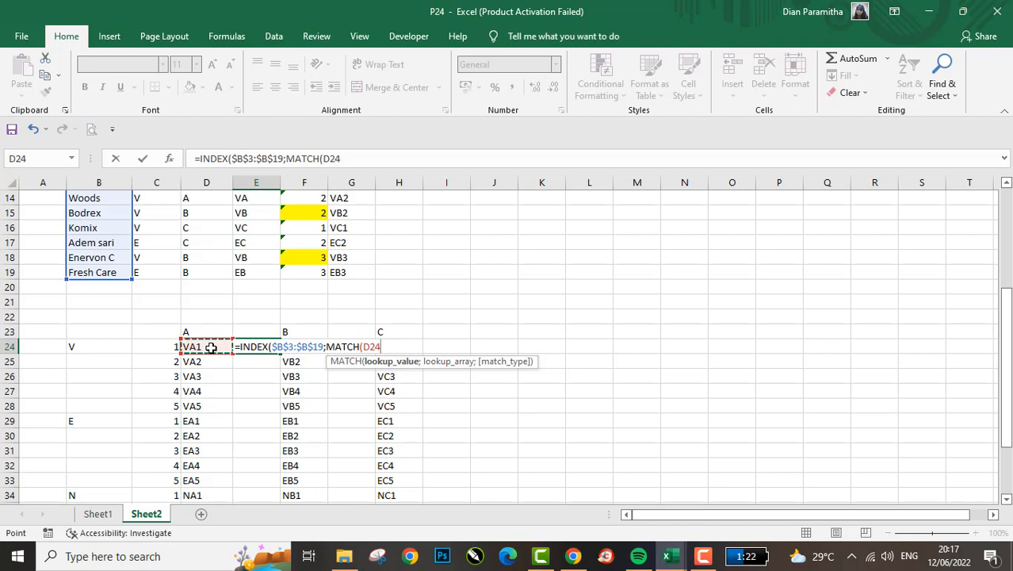
{"action": "type", "text": ";"}
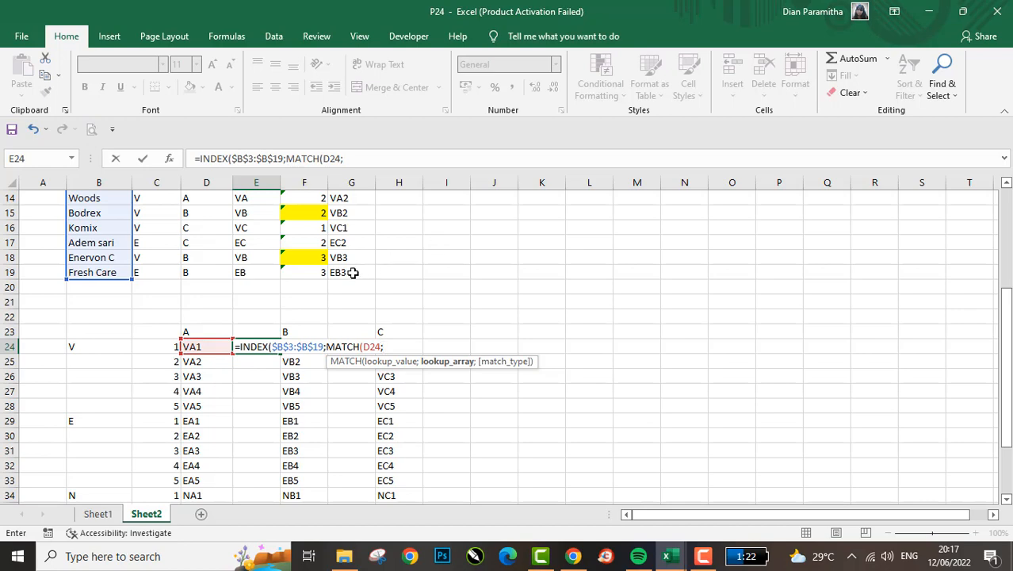
{"action": "left_click", "coordinate": [353, 273]}
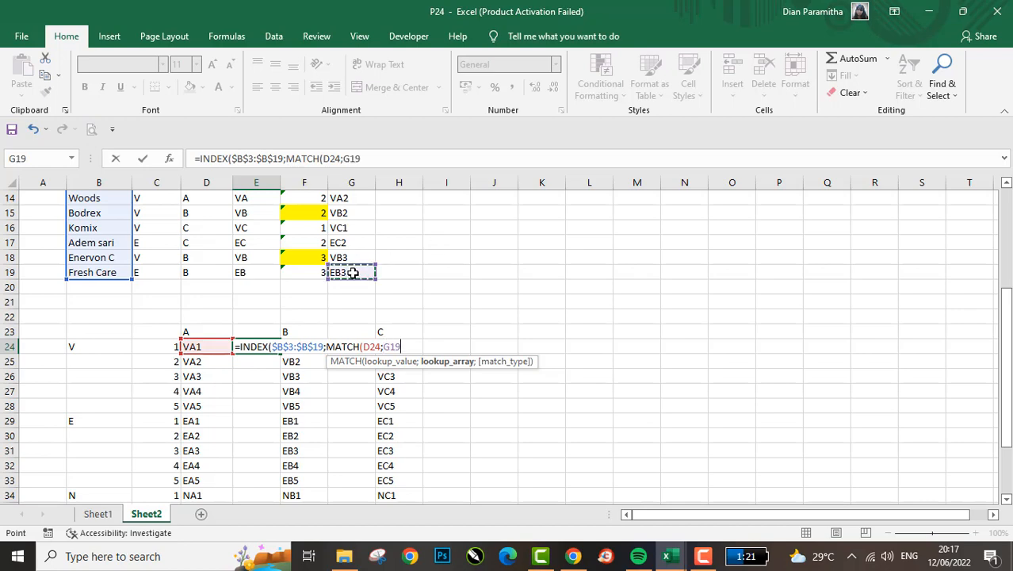
{"action": "key", "text": "ctrl+shift+Up"}
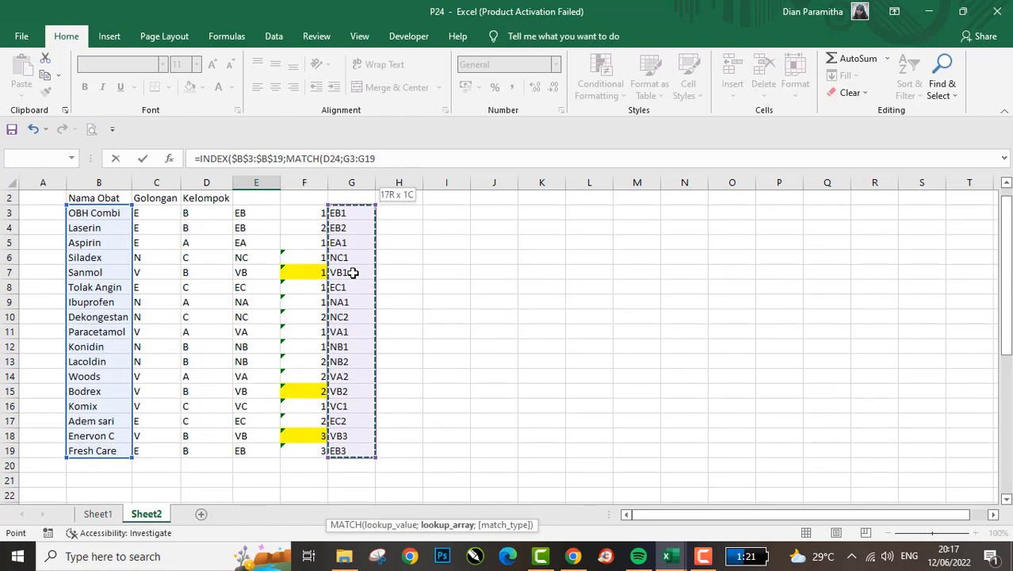
{"action": "key", "text": "F4"}
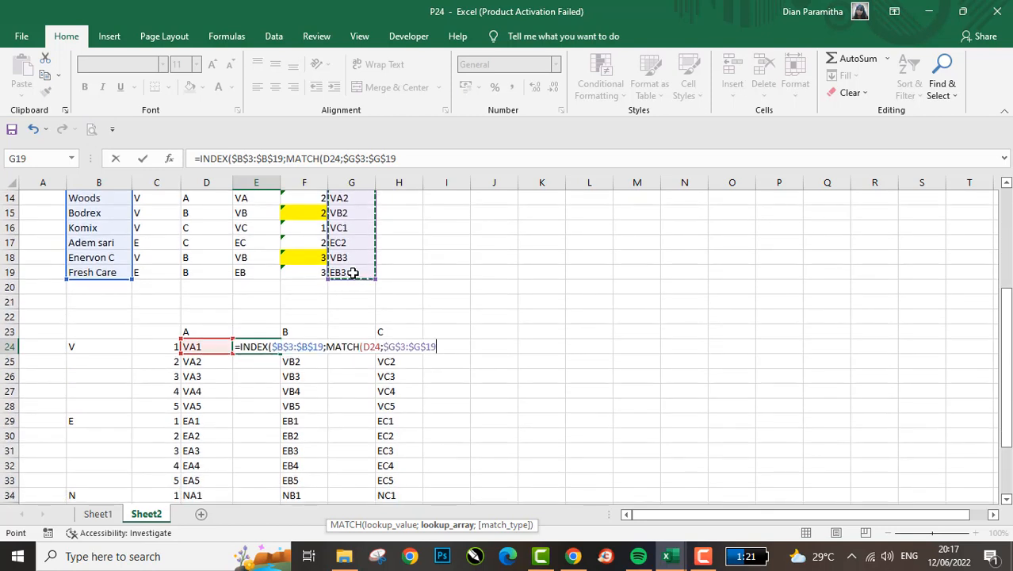
- Set the MATCH type to 0 for an exact match and complete the E24 formula, accepting the closing-parenthesis correction
{"action": "type", "text": ";"}
{"action": "key", "text": "Down"}
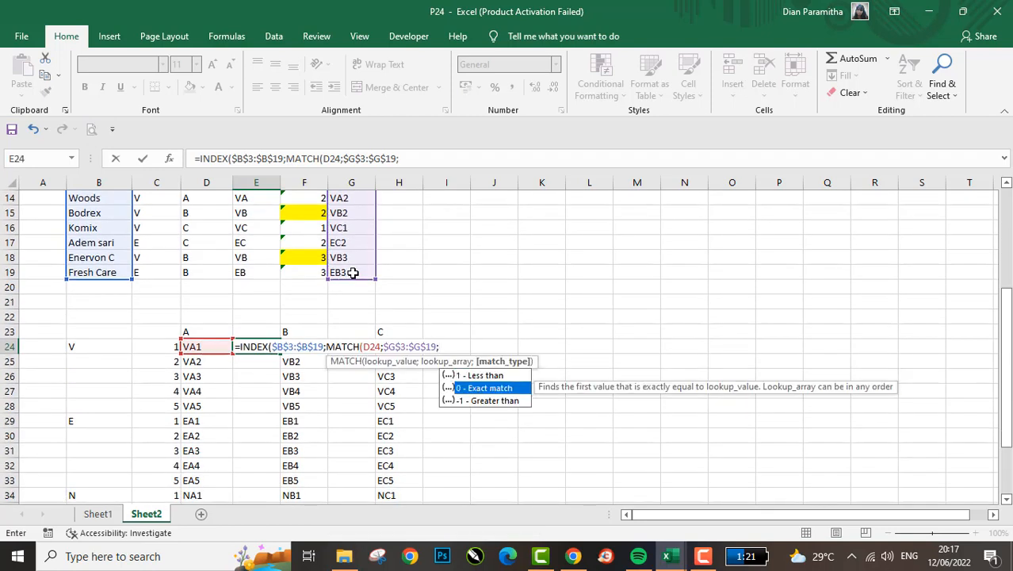
{"action": "key", "text": "Tab"}
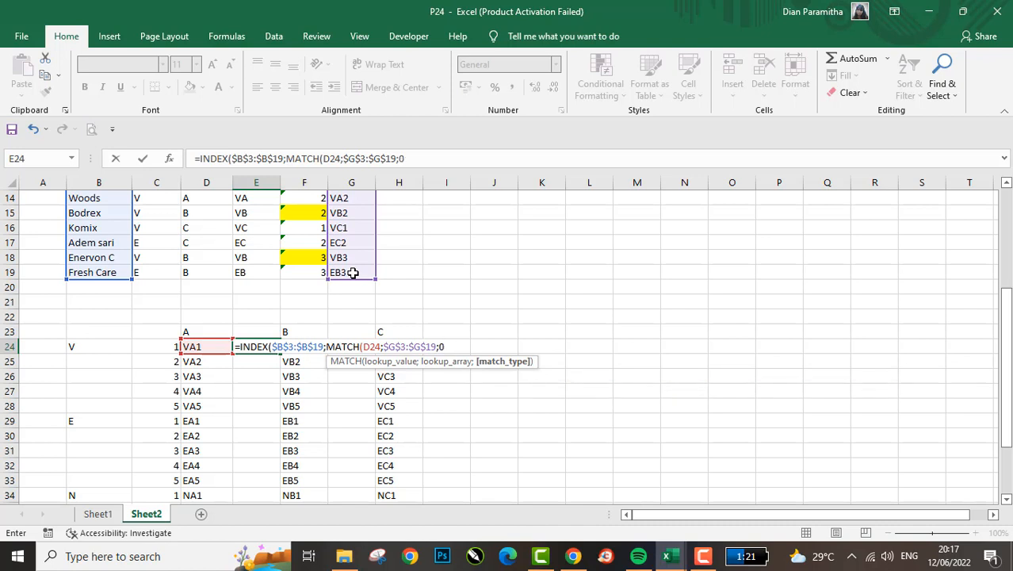
{"action": "type", "text": ")"}
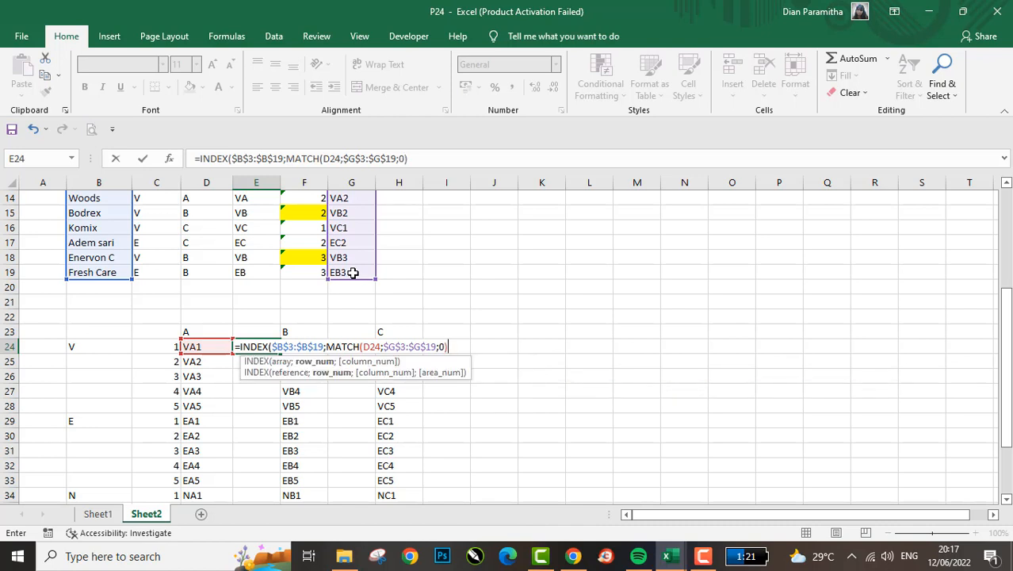
{"action": "key", "text": "Return"}
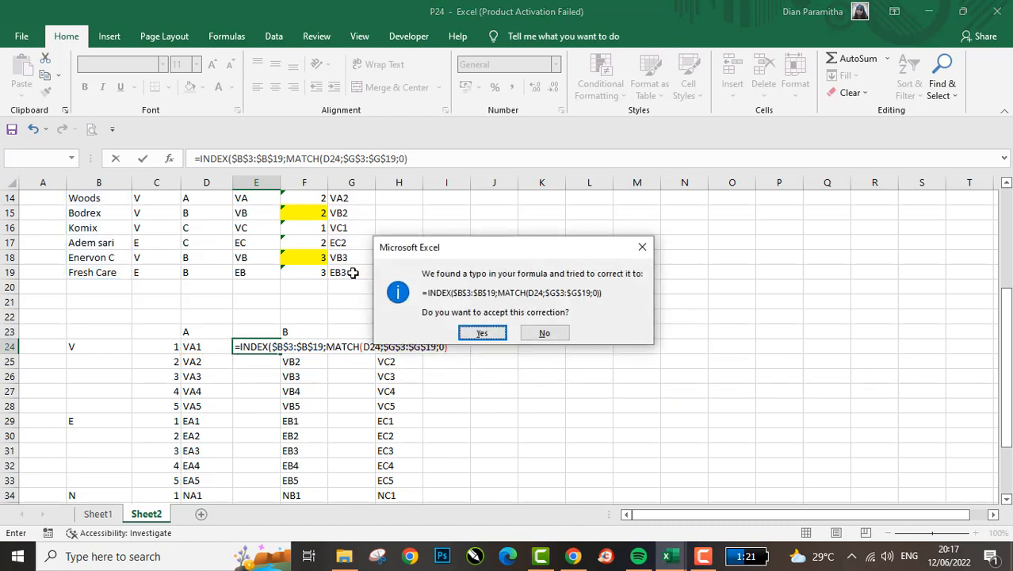
{"action": "key", "text": "Return"}
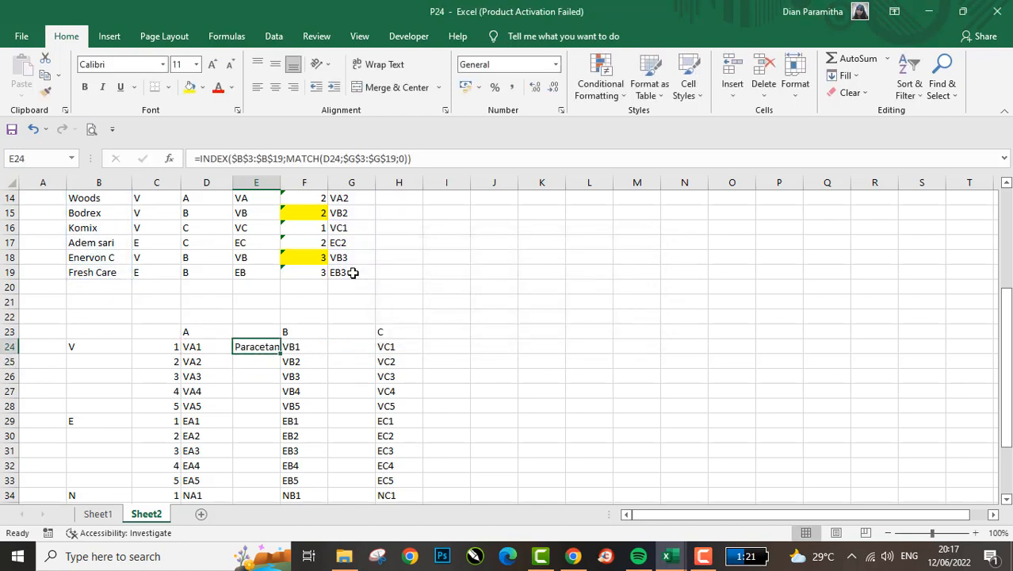
- AutoFit column E to the width of the medicine name in E24
{"action": "key", "text": "alt+h"}
{"action": "key", "text": "o"}
{"action": "key", "text": "i"}
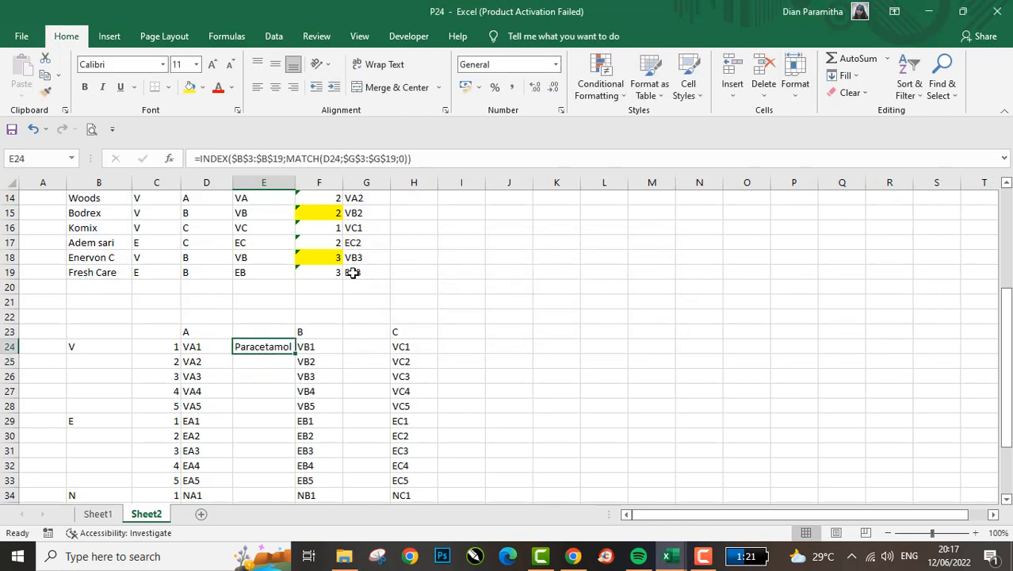
- Copy the INDEX-MATCH formula from E24 down beside all the column A codes, through E38
{"action": "key", "text": "ctrl+c"}
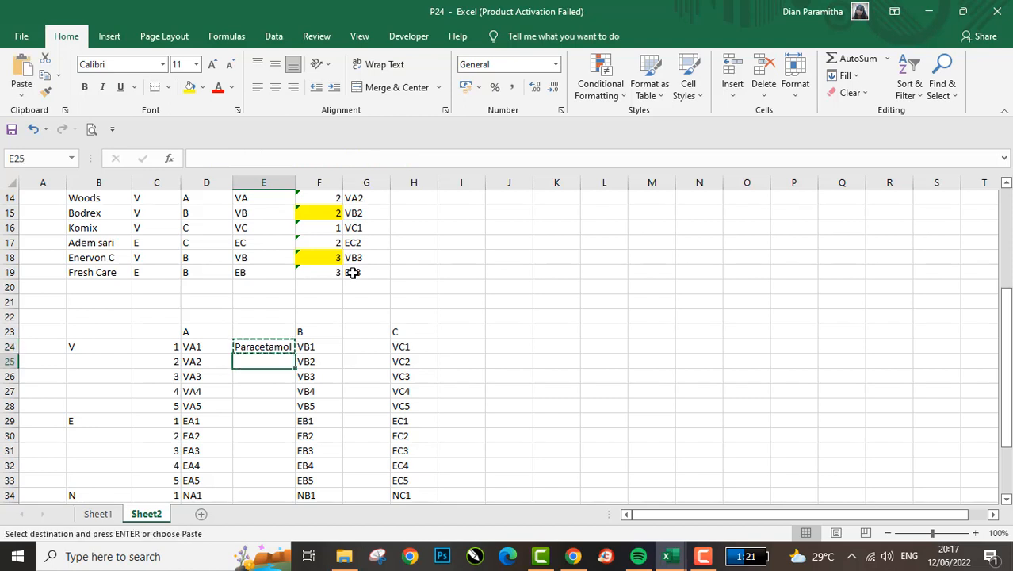
{"action": "key", "text": "Left"}
{"action": "key", "text": "Right"}
{"action": "key", "text": "Up"}
{"action": "key", "text": "Up"}
{"action": "key", "text": "Up"}
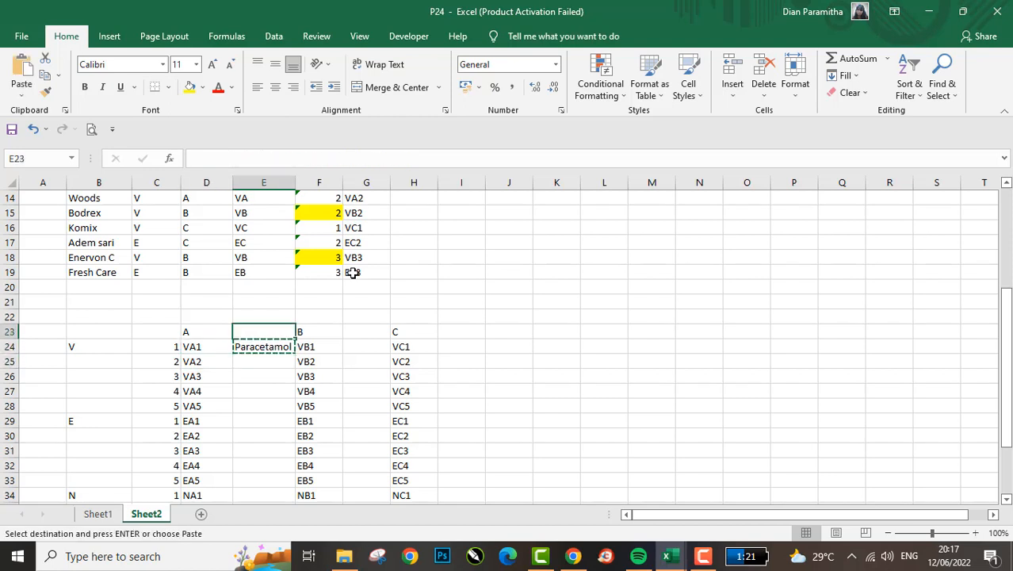
{"action": "key", "text": "Down"}
{"action": "key", "text": "Down"}
{"action": "key", "text": "Down"}
{"action": "key", "text": "Down"}
{"action": "key", "text": "Left"}
{"action": "key", "text": "ctrl+Down"}
{"action": "key", "text": "Right"}
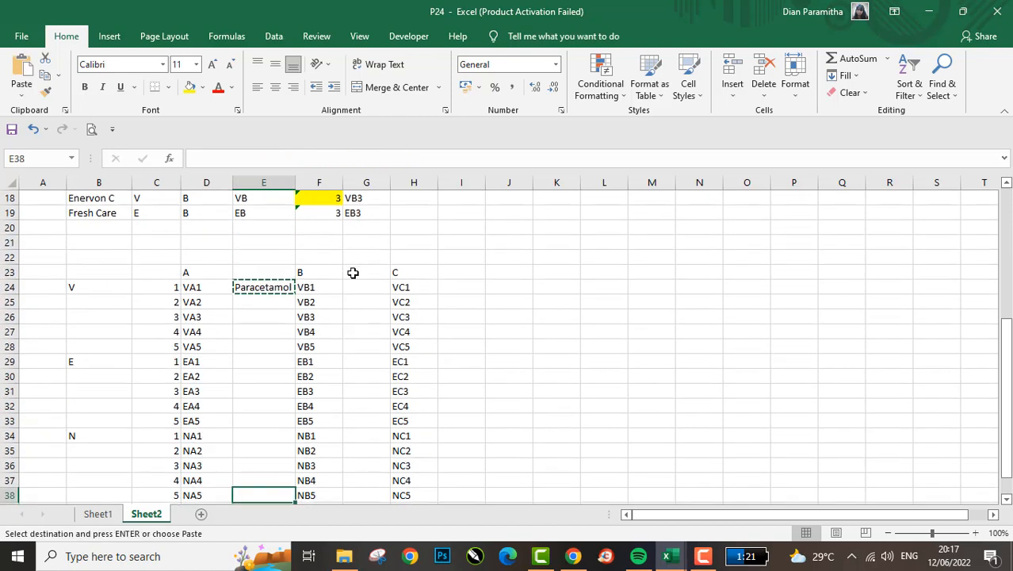
{"action": "key", "text": "ctrl+shift+Up"}
{"action": "key", "text": "Return"}
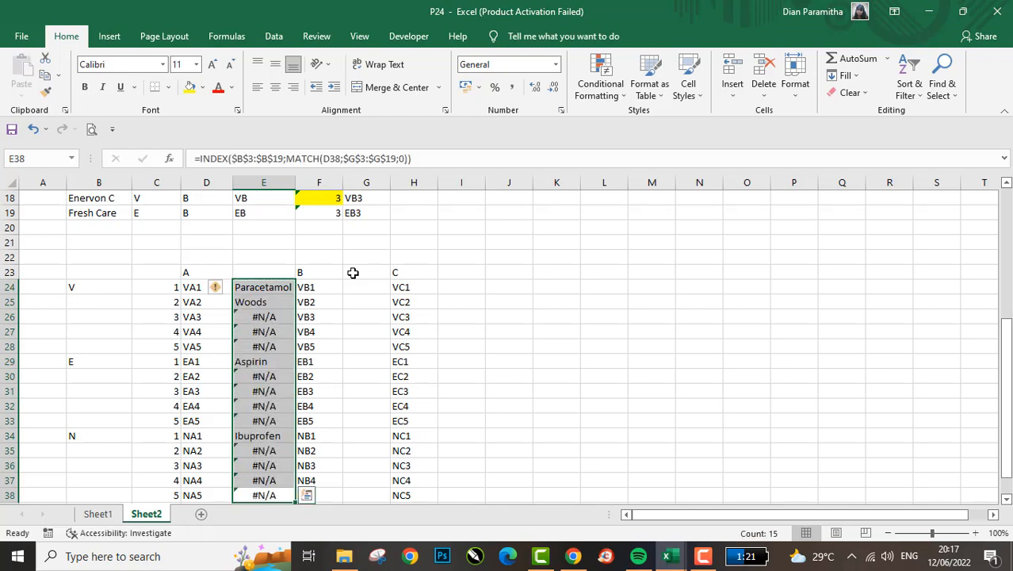
- Check the lookup results in column E, comparing the #N/A rows such as VA3 with the medicine list's codes in column G
{"action": "key", "text": "Down"}
{"action": "key", "text": "Up"}
{"action": "key", "text": "Up"}
{"action": "key", "text": "ctrl+Up"}
{"action": "key", "text": "Down"}
{"action": "key", "text": "Down"}
{"action": "key", "text": "Down"}
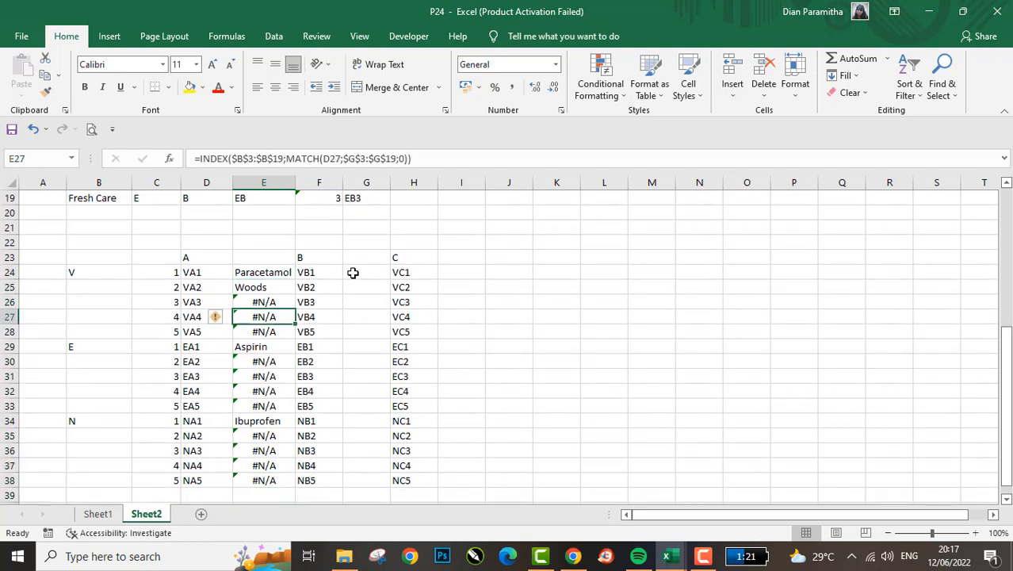
{"action": "scroll", "coordinate": [343, 302], "scroll_direction": "up", "scroll_amount": 2}
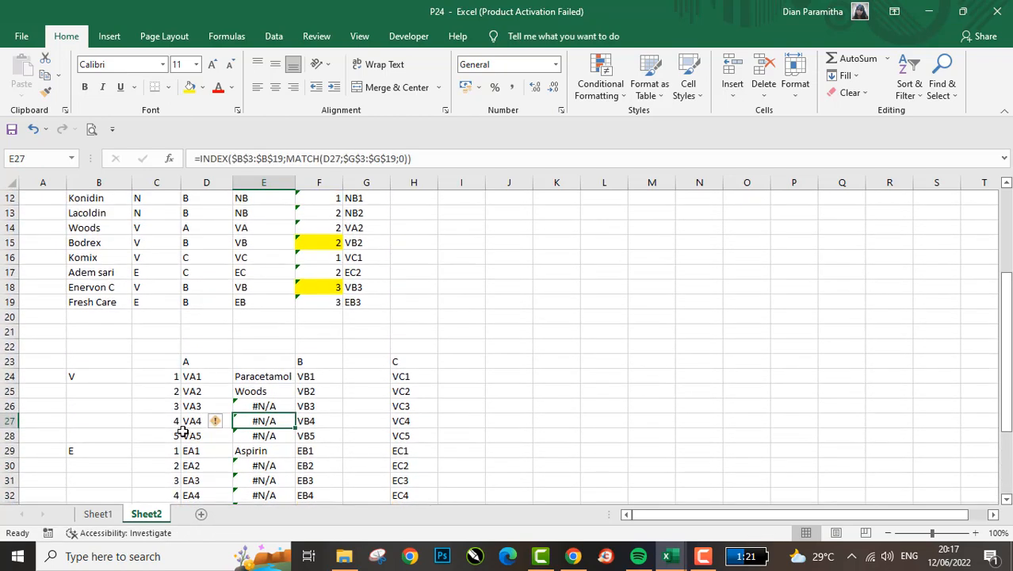
{"action": "left_click", "coordinate": [197, 408]}
{"action": "scroll", "coordinate": [341, 384], "scroll_direction": "up", "scroll_amount": 2}
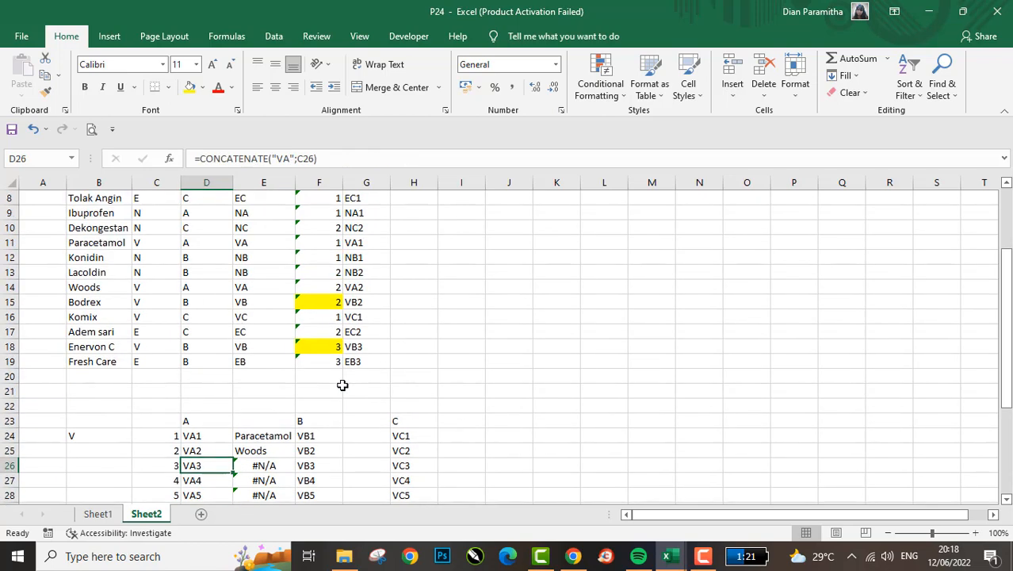
{"action": "left_click", "coordinate": [361, 341]}
{"action": "key", "text": "ctrl+Up"}
{"action": "key", "text": "Down"}
{"action": "key", "text": "Down"}
{"action": "key", "text": "Down"}
{"action": "key", "text": "Down"}
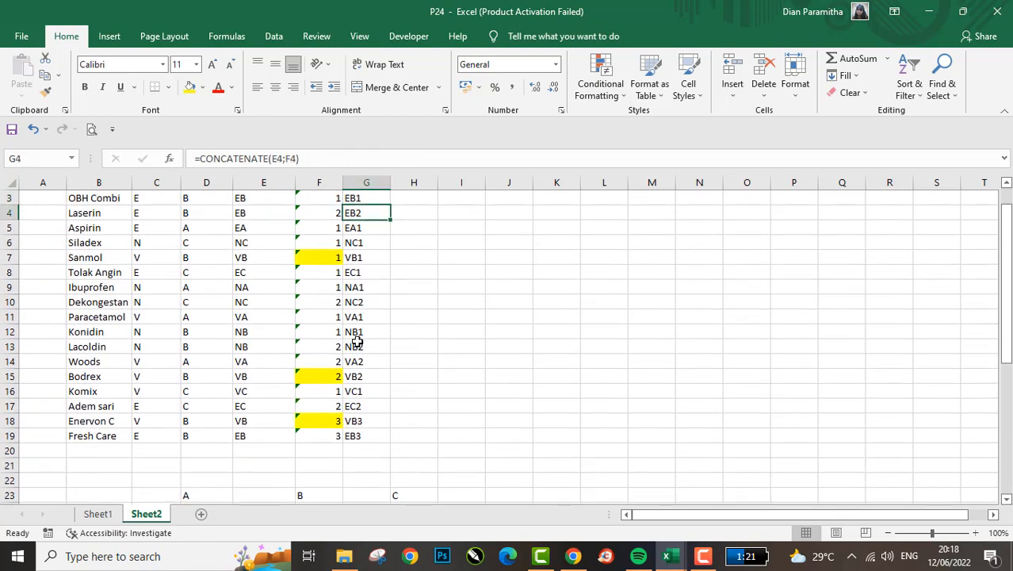
{"action": "key", "text": "Down"}
{"action": "key", "text": "Down"}
{"action": "key", "text": "Down"}
{"action": "key", "text": "Down"}
{"action": "key", "text": "Down"}
{"action": "key", "text": "Down"}
{"action": "key", "text": "Down"}
{"action": "key", "text": "Down"}
{"action": "key", "text": "Down"}
{"action": "key", "text": "Down"}
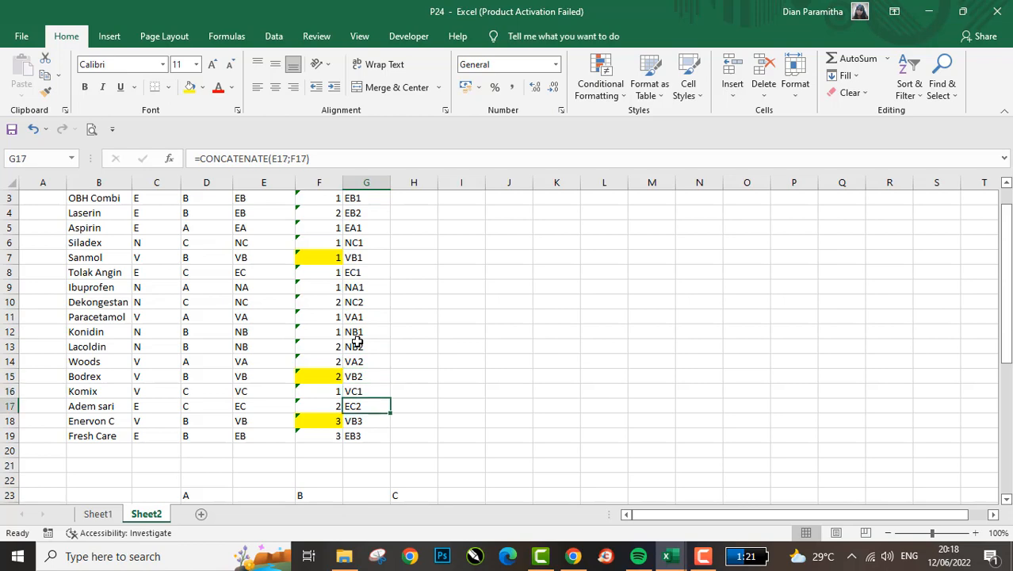
{"action": "scroll", "coordinate": [357, 341], "scroll_direction": "down", "scroll_amount": 2}
{"action": "scroll", "coordinate": [357, 341], "scroll_direction": "down", "scroll_amount": 3}
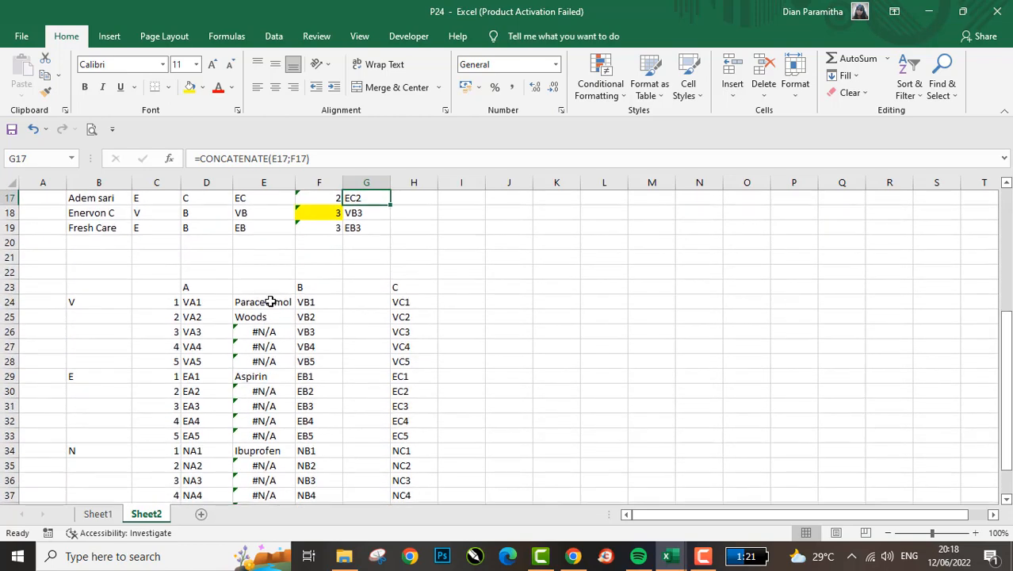
- Wrap the E24 INDEX-MATCH formula in IFERROR and start its value_if_error argument
{"action": "left_click", "coordinate": [267, 301]}
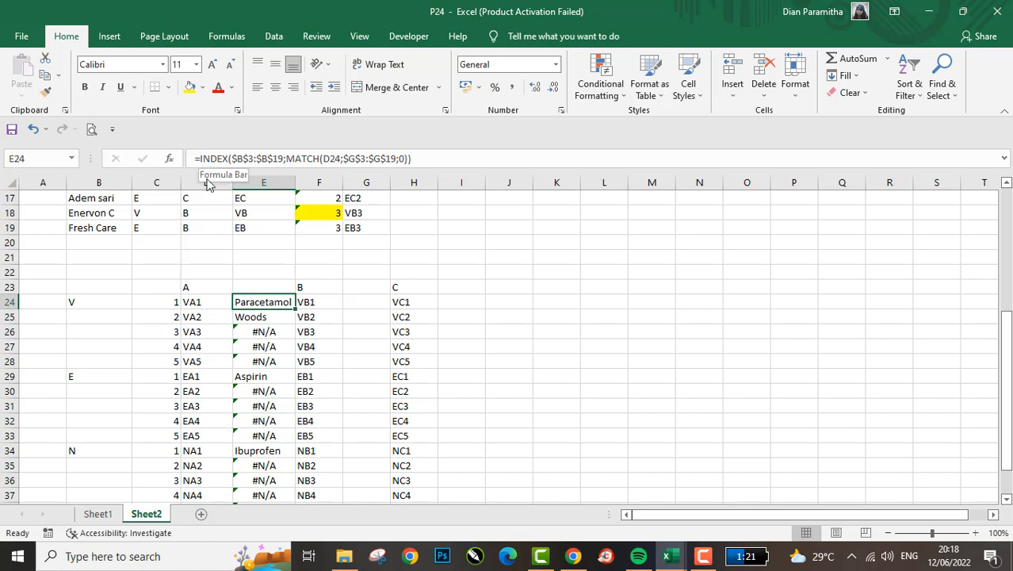
{"action": "left_click", "coordinate": [204, 159]}
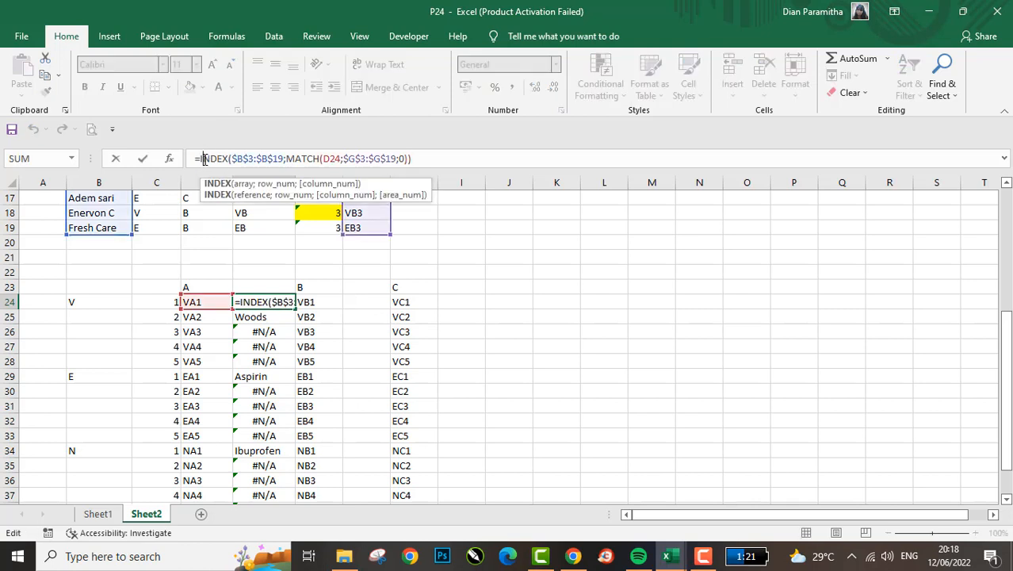
{"action": "type", "text": "IF("}
{"action": "key", "text": "End"}
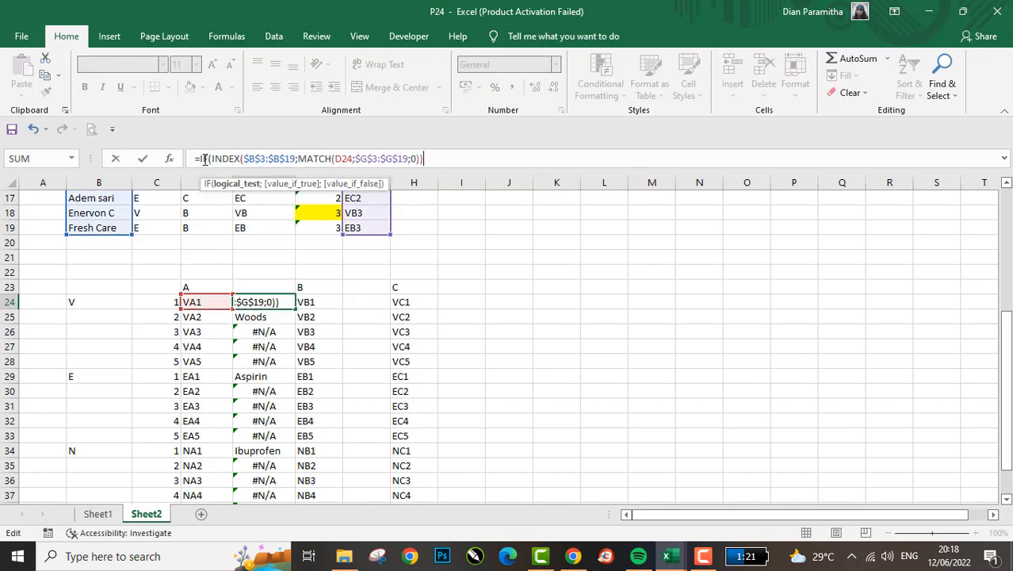
{"action": "left_click", "coordinate": [207, 159]}
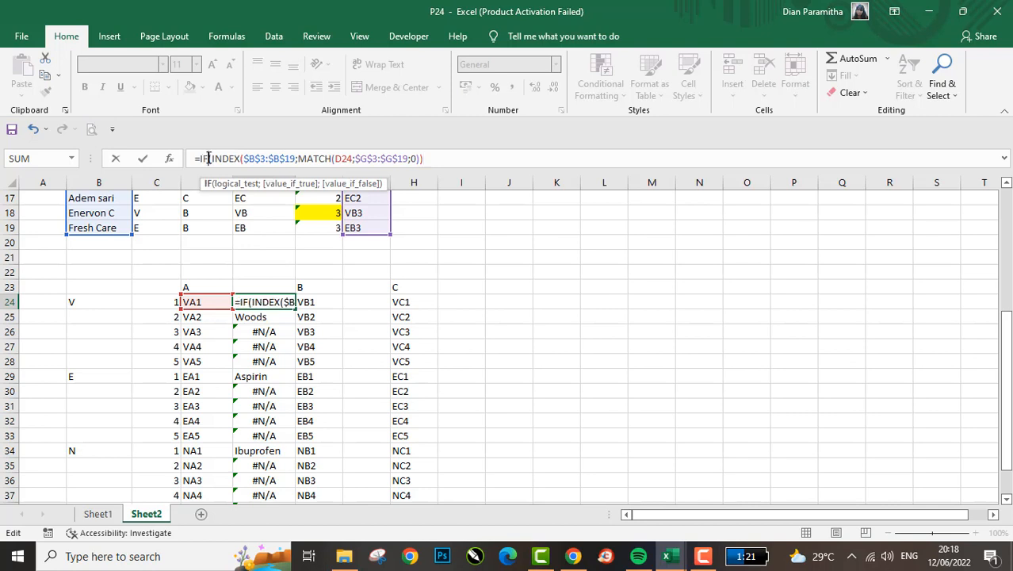
{"action": "type", "text": "ERROR"}
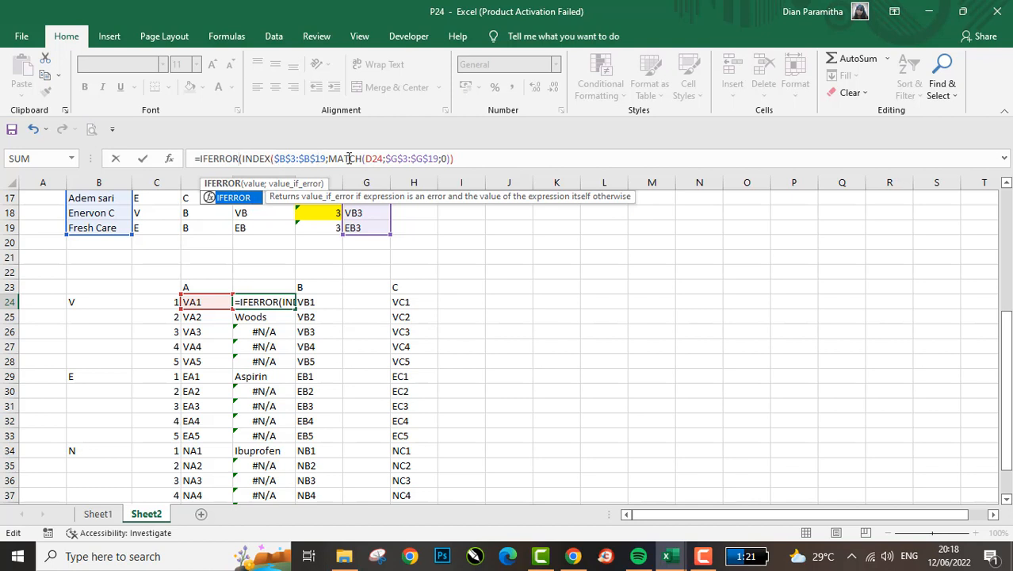
{"action": "left_click", "coordinate": [464, 158]}
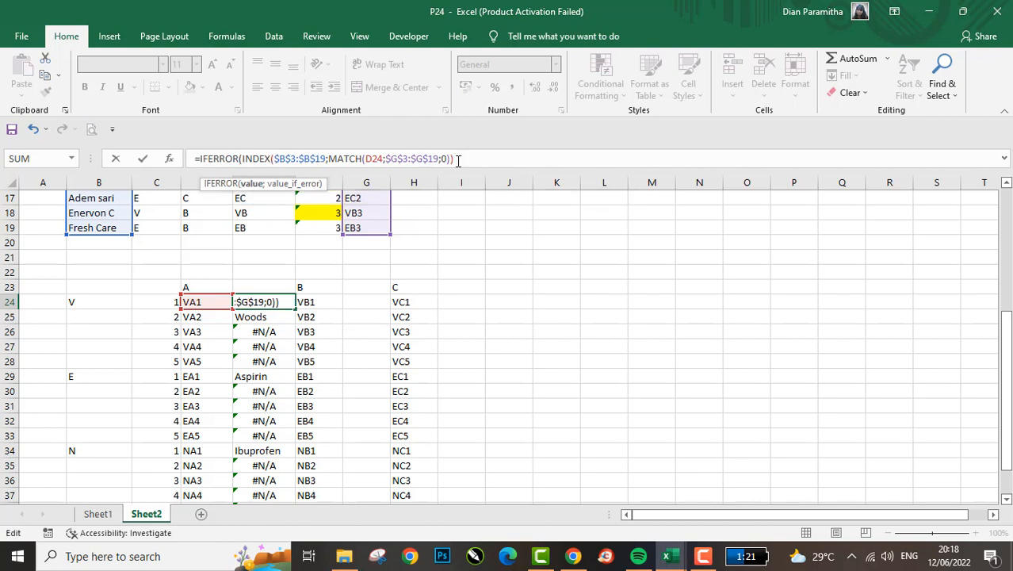
{"action": "type", "text": ";"}
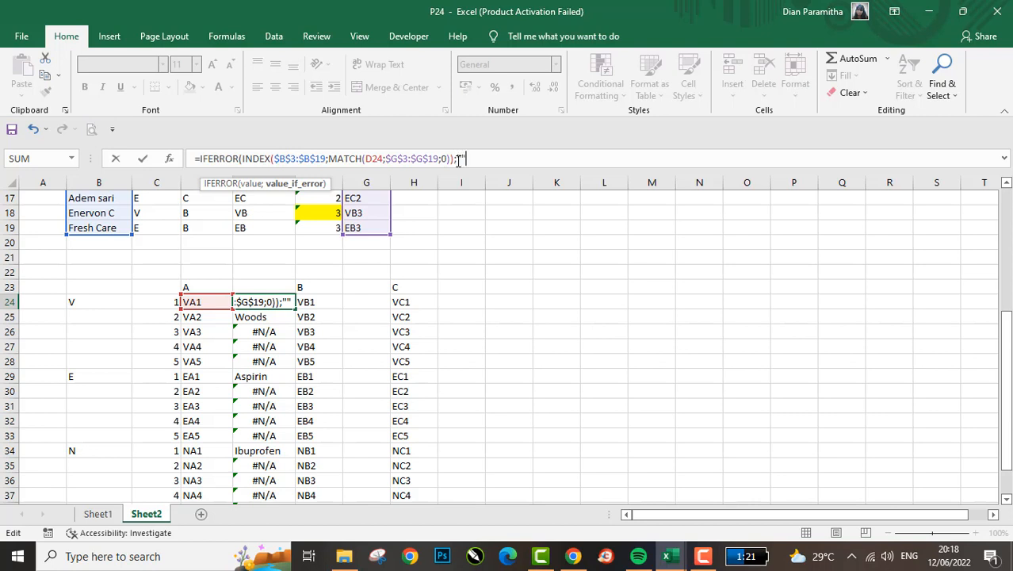
- Complete E24's IFERROR formula with an empty string as the error value and copy it to E26:E28
{"action": "key", "text": "Return"}
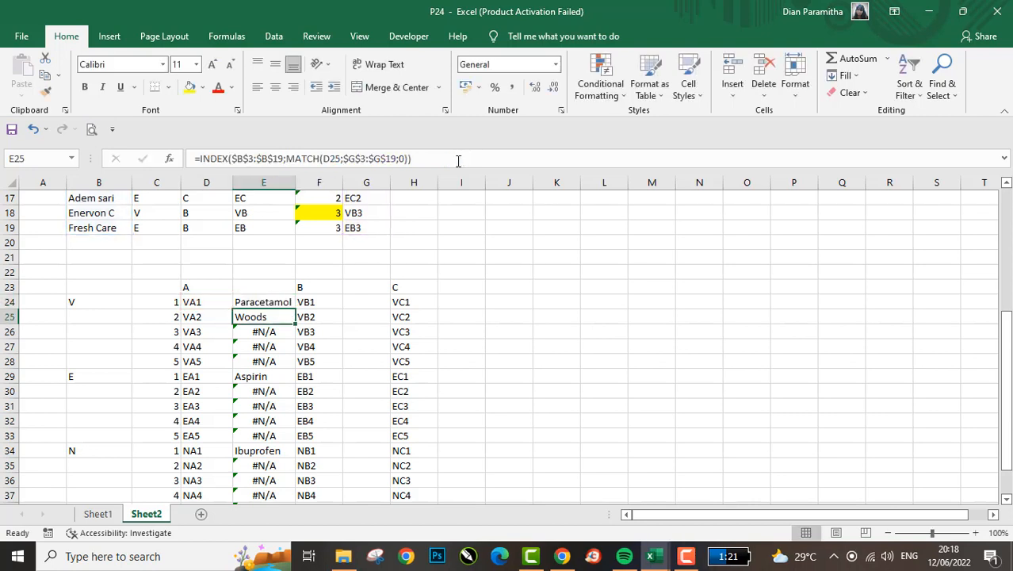
{"action": "key", "text": "Up"}
{"action": "key", "text": "ctrl+c"}
{"action": "key", "text": "Down"}
{"action": "key", "text": "Down"}
{"action": "key", "text": "shift+Down"}
{"action": "key", "text": "shift+Down"}
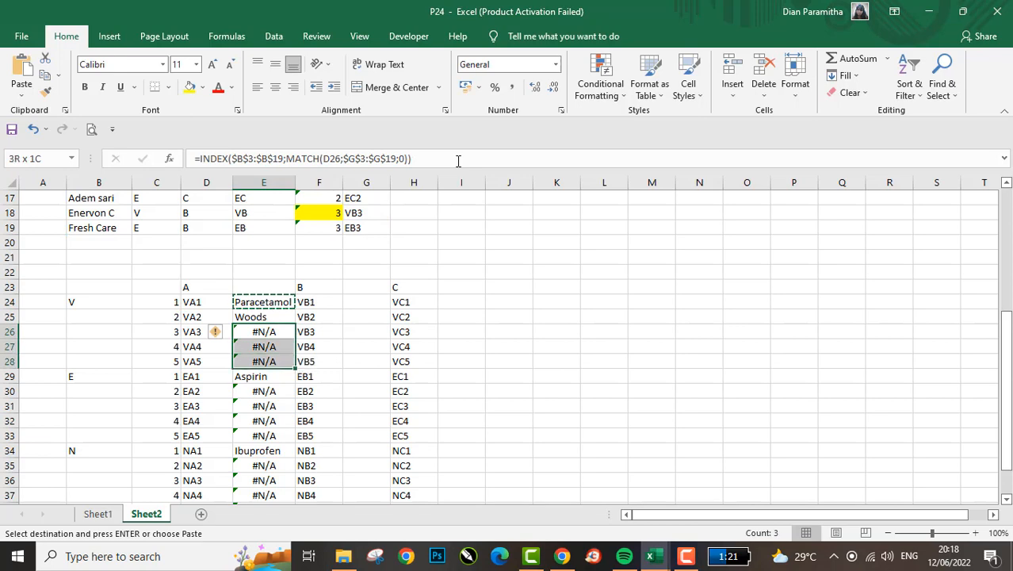
{"action": "key", "text": "Return"}
- Copy the IFERROR lookup formula down column E to the E and N rows, E29:E38
{"action": "key", "text": "Down"}
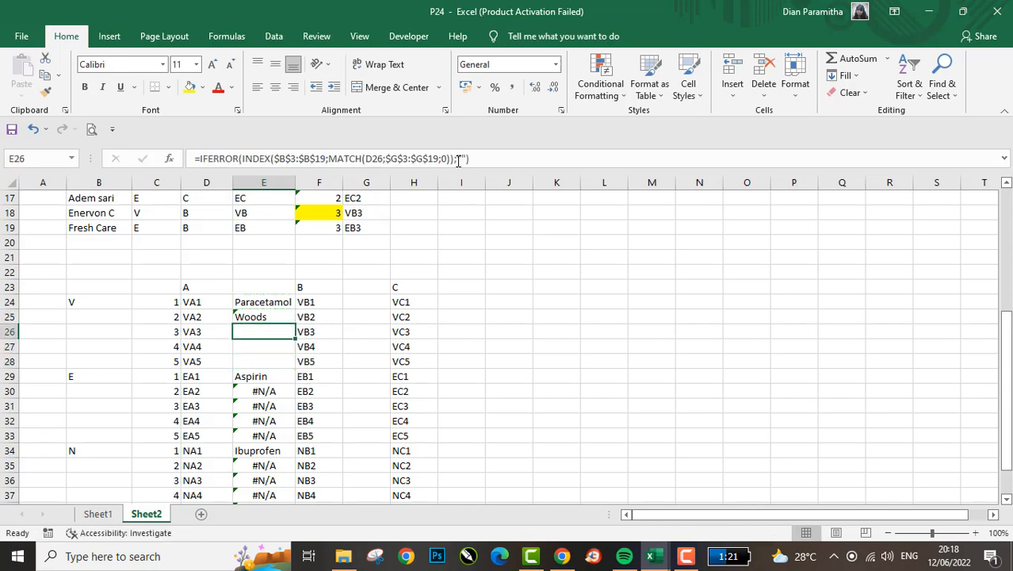
{"action": "key", "text": "Down"}
{"action": "key", "text": "ctrl+c"}
{"action": "key", "text": "Down"}
{"action": "key", "text": "shift+Down"}
{"action": "key", "text": "shift+Down"}
{"action": "key", "text": "shift+Down"}
{"action": "key", "text": "shift+Down"}
{"action": "key", "text": "shift+Down"}
{"action": "key", "text": "shift+Down"}
{"action": "key", "text": "shift+Down"}
{"action": "key", "text": "shift+Down"}
{"action": "key", "text": "shift+Down"}
{"action": "key", "text": "Return"}
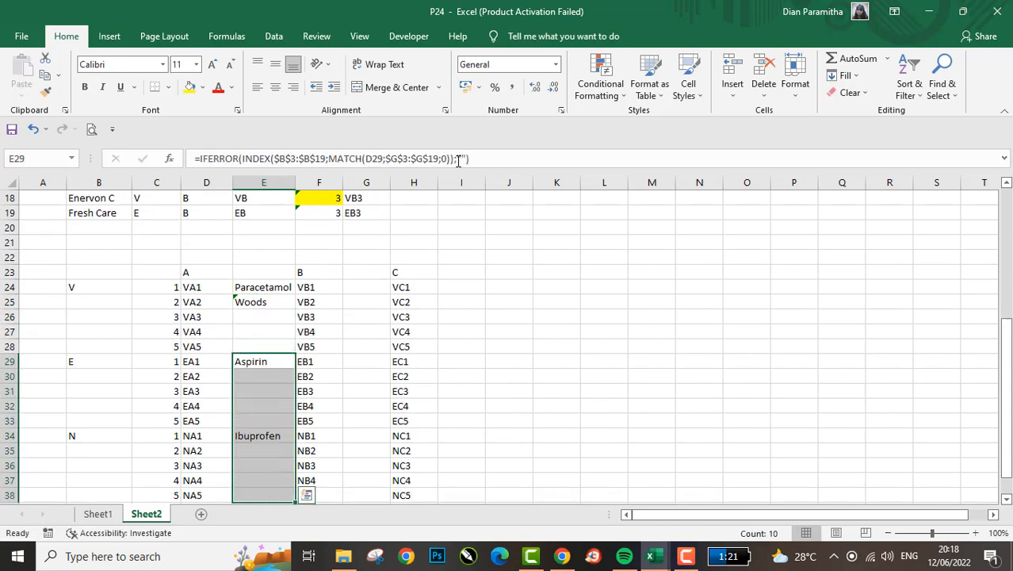
{"action": "key", "text": "Up"}
{"action": "key", "text": "Down"}
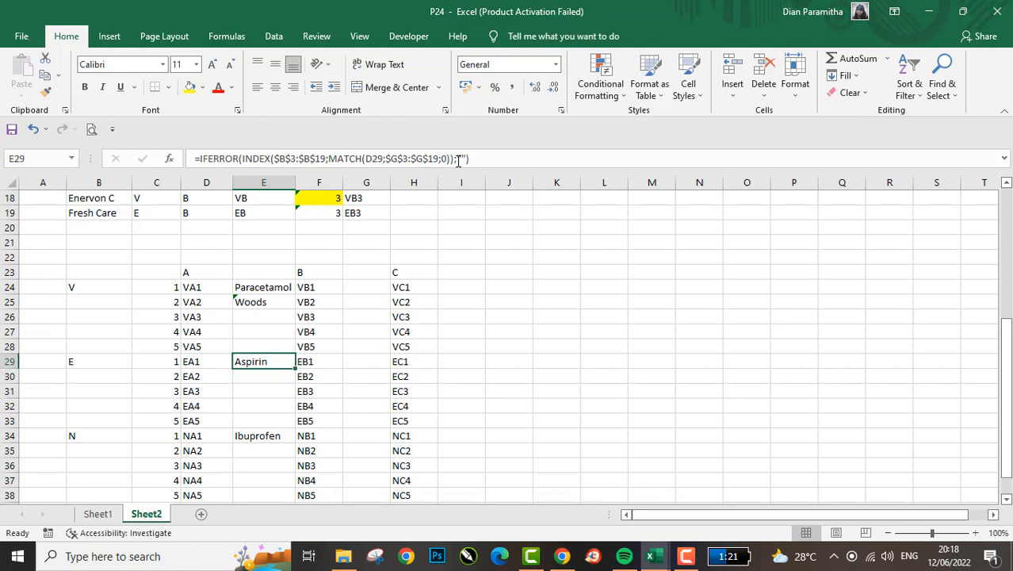
- Review the column E results and E24's IFERROR formula against the medicine list, finishing on G24 beside code VB1
{"action": "scroll", "coordinate": [392, 272], "scroll_direction": "up", "scroll_amount": 4}
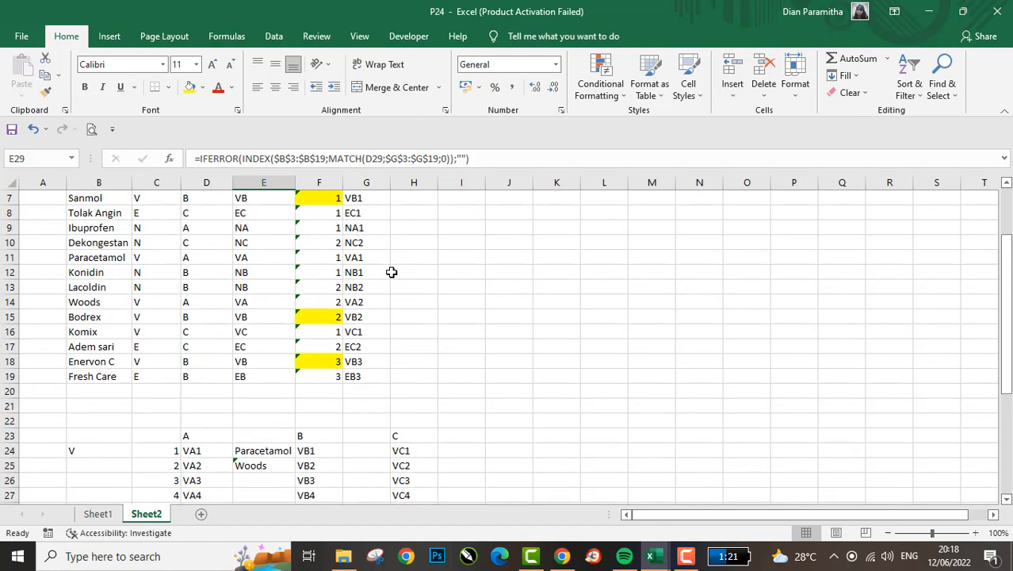
{"action": "scroll", "coordinate": [391, 272], "scroll_direction": "down", "scroll_amount": 2}
{"action": "left_click", "coordinate": [90, 327]}
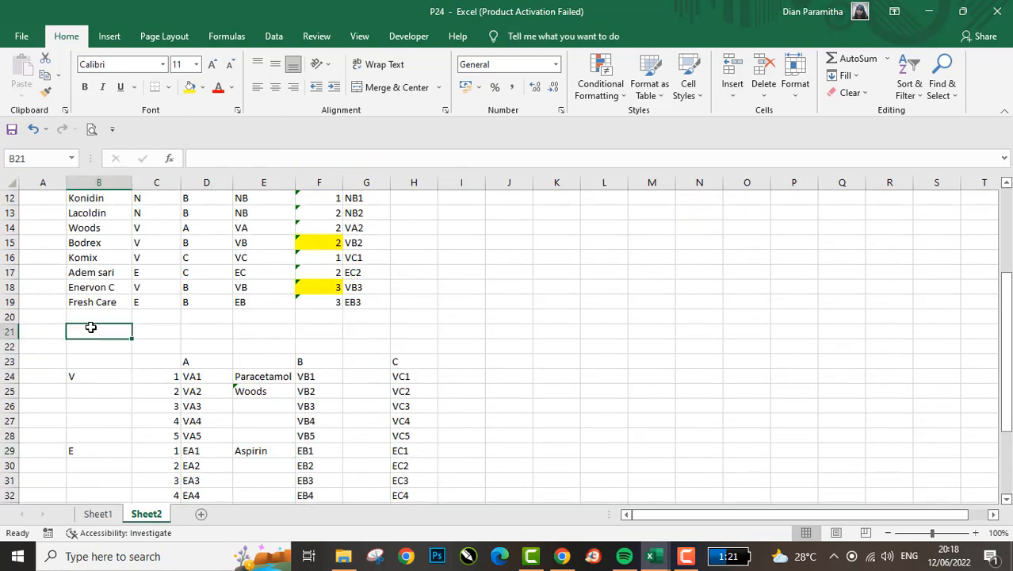
{"action": "key", "text": "Up"}
{"action": "key", "text": "Right"}
{"action": "key", "text": "Right"}
{"action": "key", "text": "Down"}
{"action": "key", "text": "Down"}
{"action": "key", "text": "Down"}
{"action": "key", "text": "Down"}
{"action": "key", "text": "Right"}
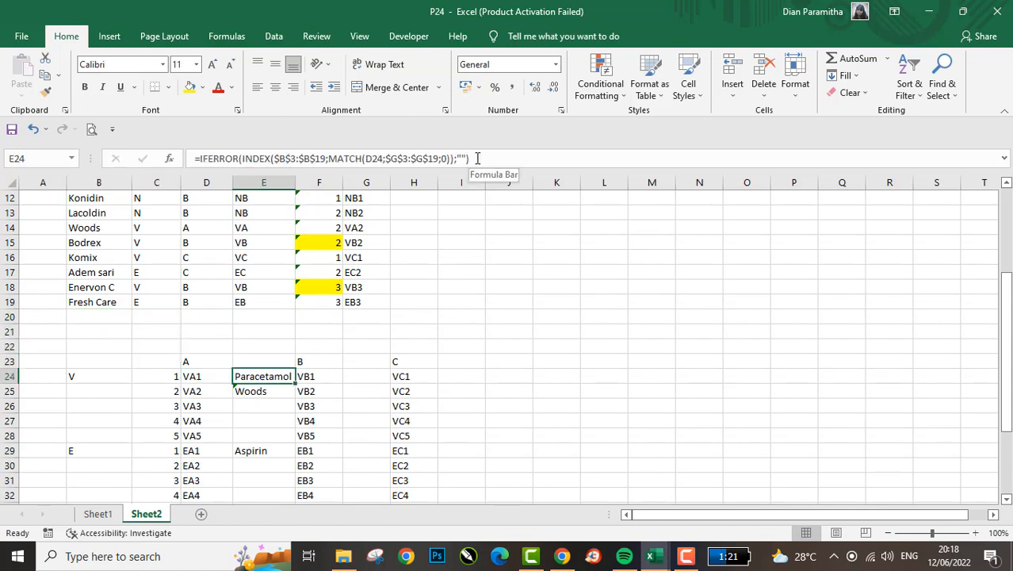
{"action": "key", "text": "Right"}
{"action": "key", "text": "Right"}
{"action": "key", "text": "Left"}
{"action": "key", "text": "Left"}
{"action": "key", "text": "Right"}
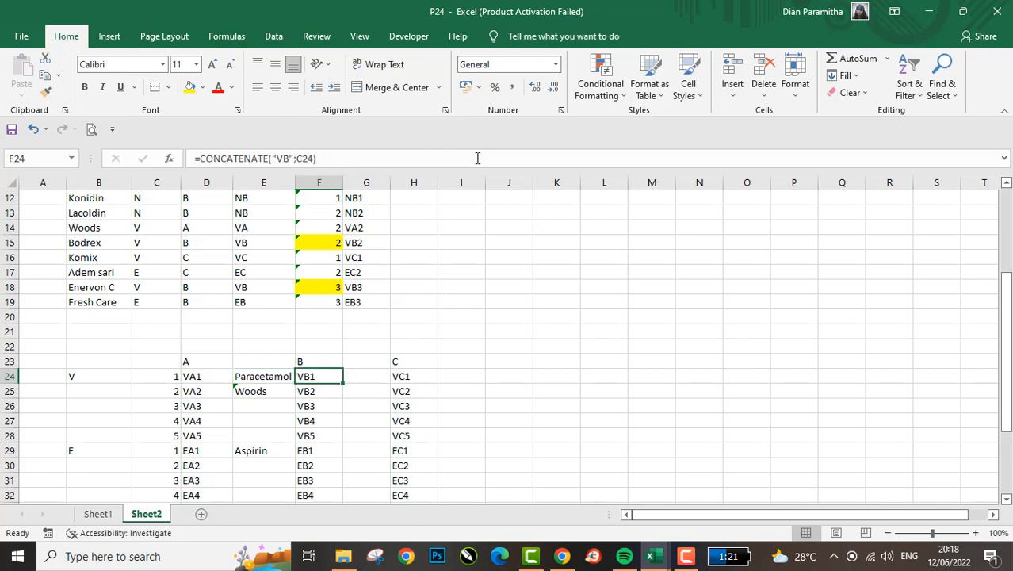
{"action": "key", "text": "Up"}
{"action": "key", "text": "Right"}
{"action": "key", "text": "Right"}
{"action": "key", "text": "Down"}
{"action": "key", "text": "Left"}
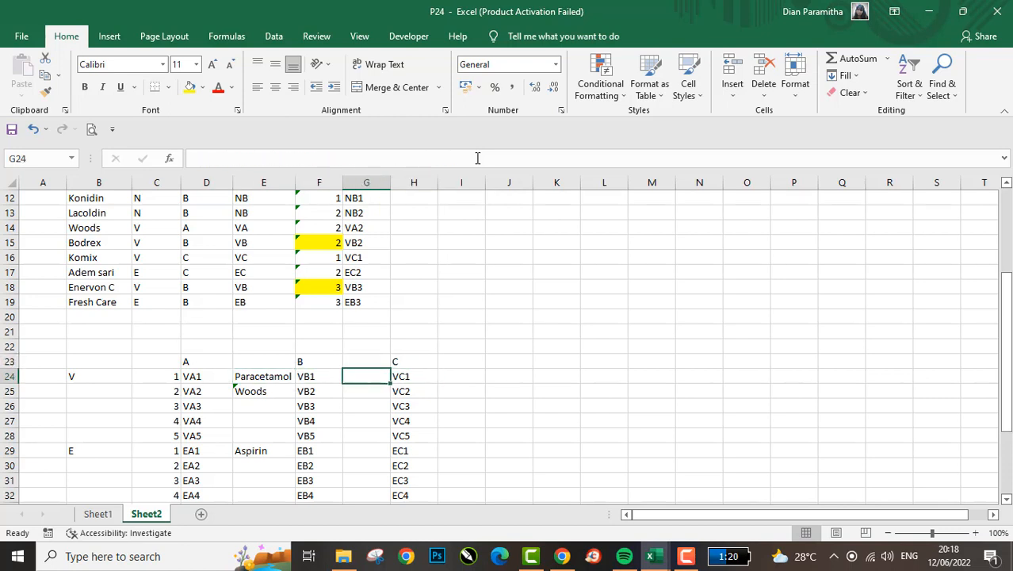
{"action": "type", "text": "=CON"}
{"action": "key", "text": "BackSpace"}
{"action": "key", "text": "BackSpace"}
{"action": "key", "text": "BackSpace"}
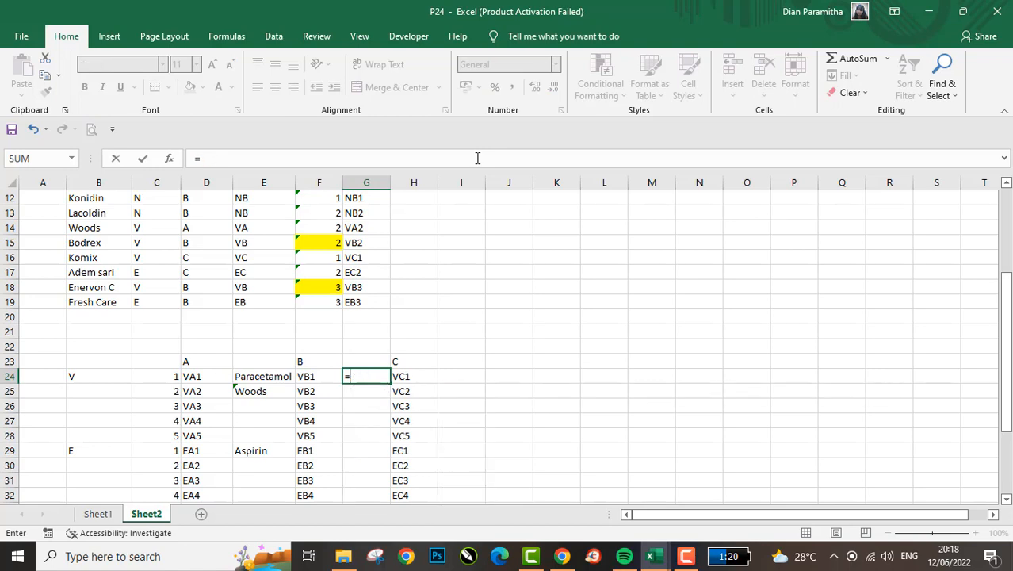
{"action": "type", "text": "CON"}
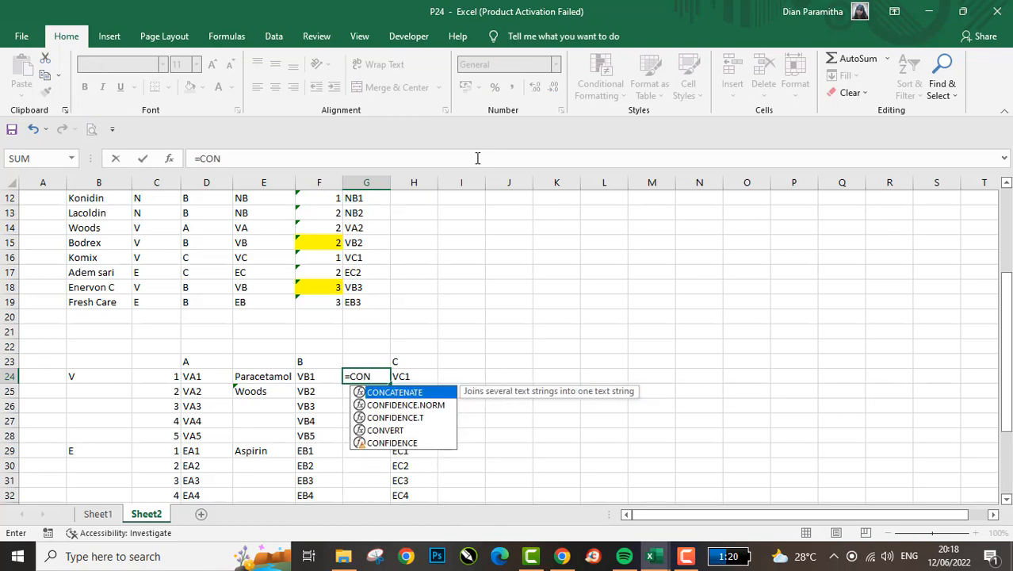
{"action": "key", "text": "Tab"}
{"action": "key", "text": "BackSpace"}
{"action": "key", "text": "BackSpace"}
{"action": "key", "text": "BackSpace"}
{"action": "key", "text": "BackSpace"}
{"action": "key", "text": "BackSpace"}
{"action": "key", "text": "BackSpace"}
{"action": "key", "text": "BackSpace"}
{"action": "key", "text": "BackSpace"}
{"action": "key", "text": "BackSpace"}
{"action": "key", "text": "BackSpace"}
{"action": "key", "text": "BackSpace"}
{"action": "key", "text": "BackSpace"}
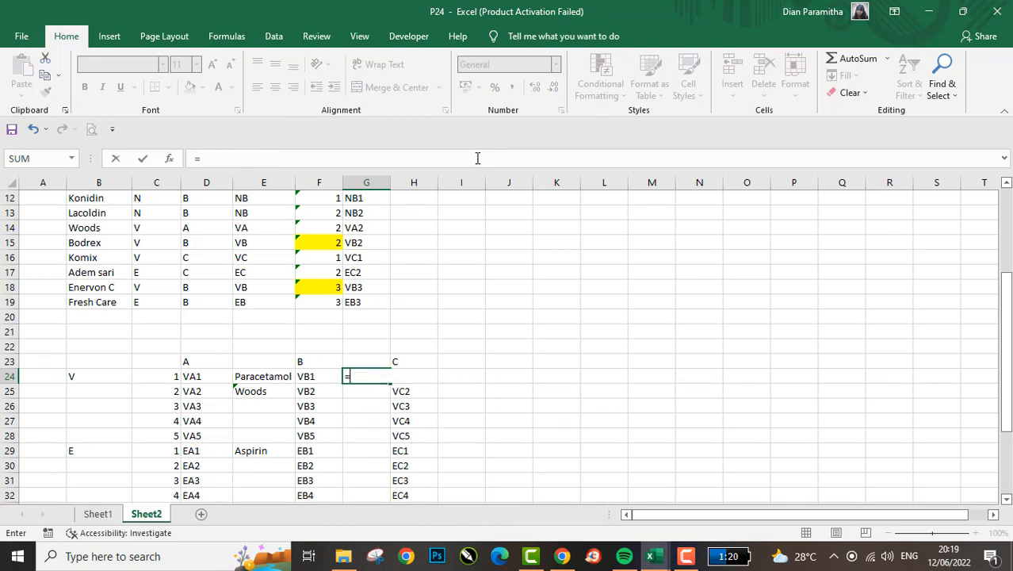
- Start an INDEX formula in G24 with the medicine names $B$3:$B$19 as an absolute array
{"action": "type", "text": "INDE"}
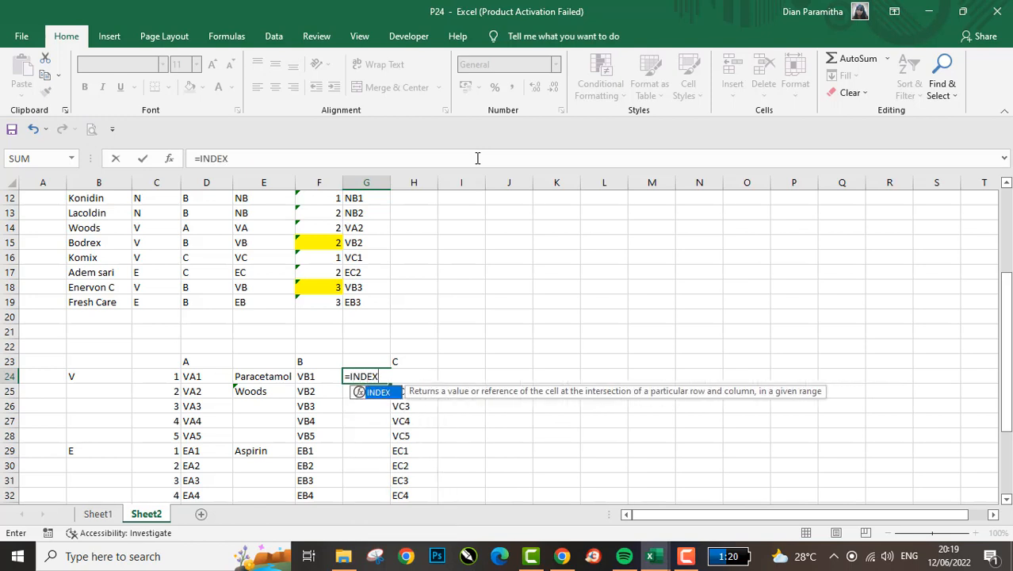
{"action": "type", "text": "X("}
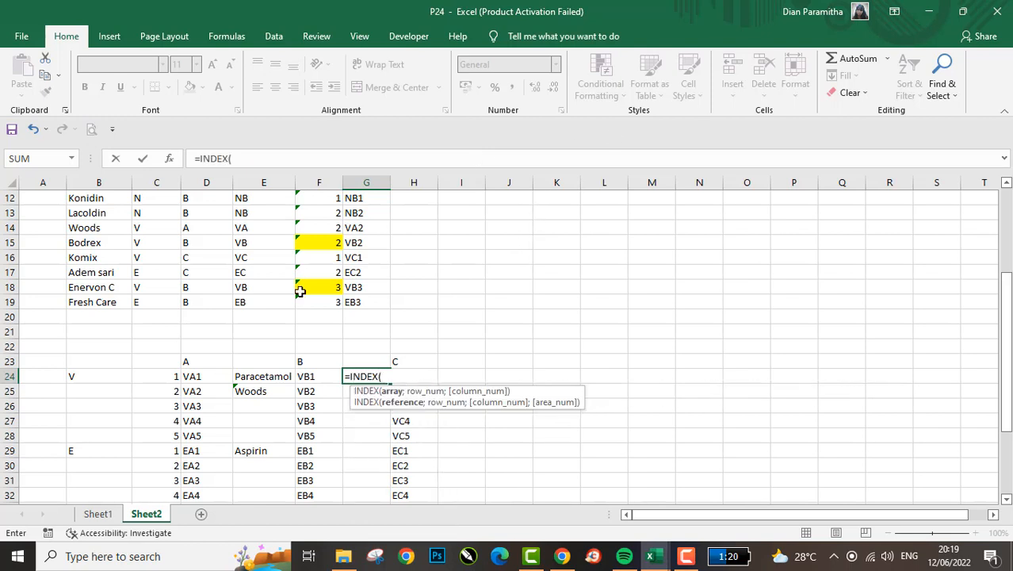
{"action": "left_click", "coordinate": [180, 298]}
{"action": "key", "text": "Left"}
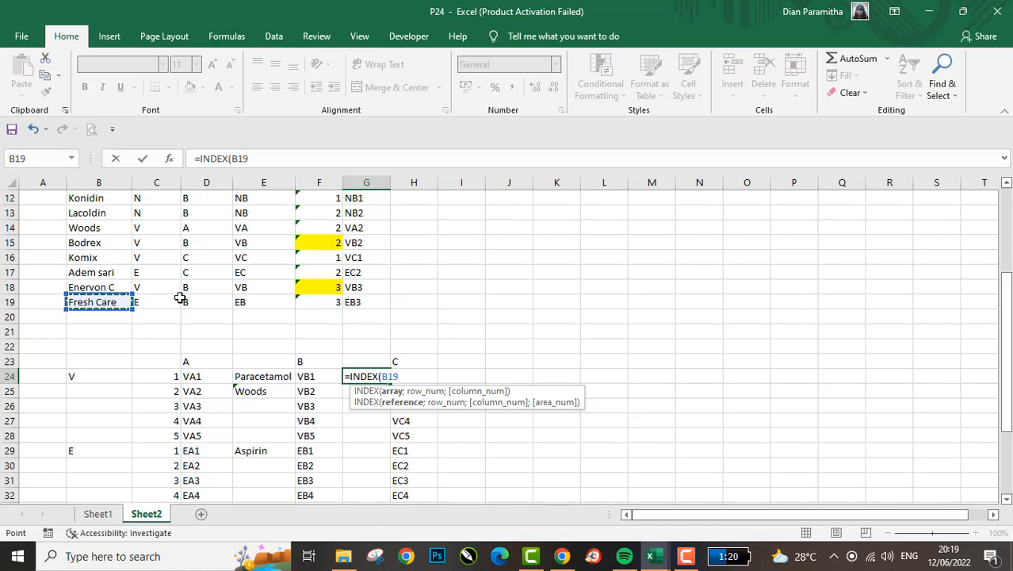
{"action": "key", "text": "ctrl+shift+Up"}
{"action": "key", "text": "shift+Down"}
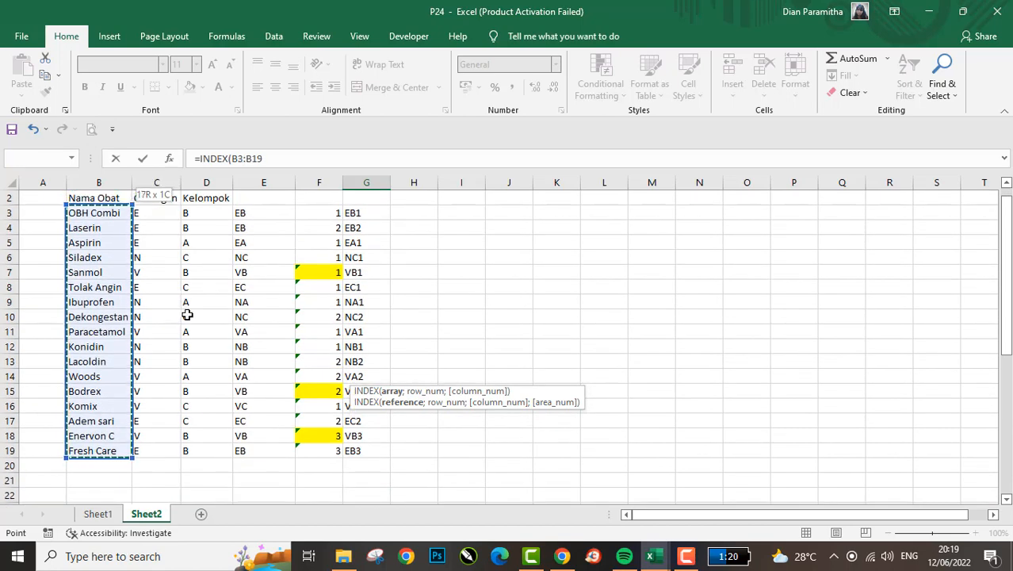
{"action": "key", "text": "F4"}
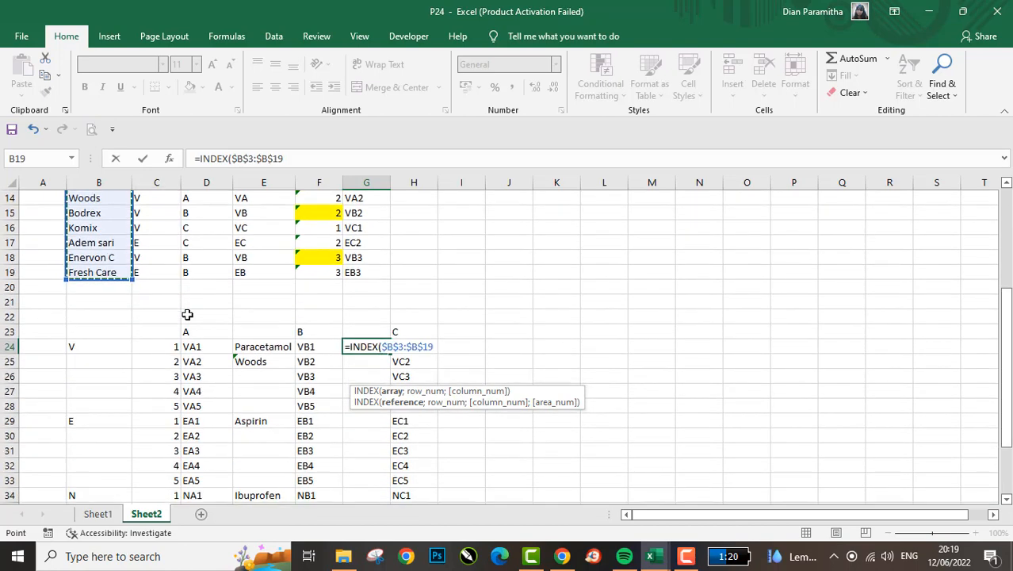
- Nest a MATCH in G24's INDEX formula, looking up D24 in the absolute code range $G$3:$G$19
{"action": "type", "text": ";MATCH("}
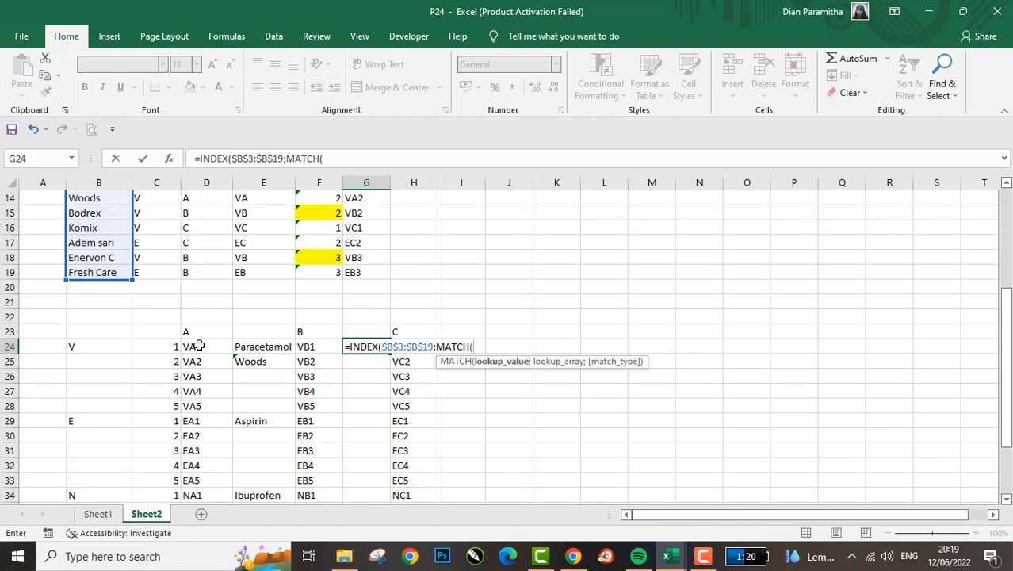
{"action": "left_click", "coordinate": [198, 347]}
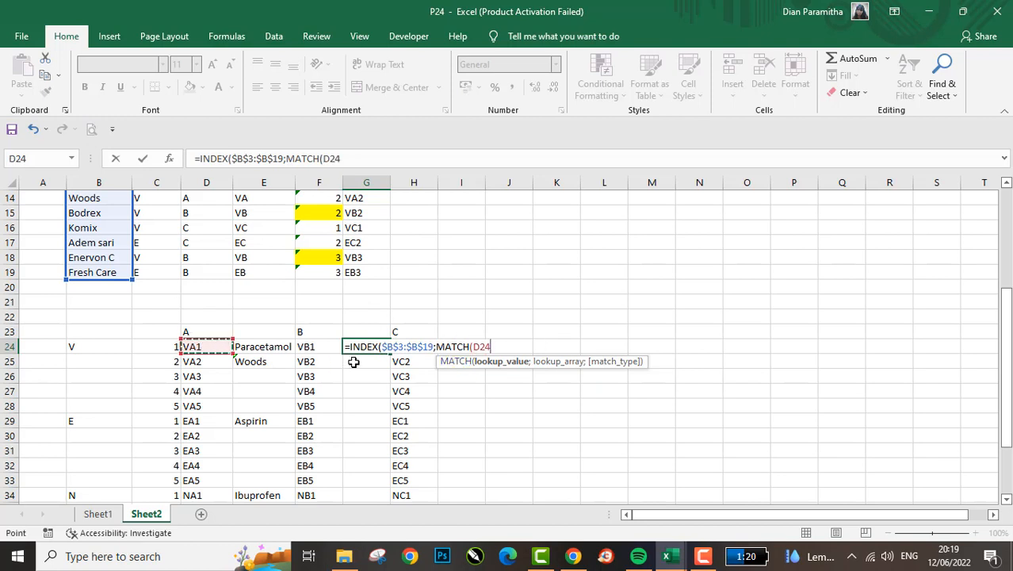
{"action": "type", "text": ";"}
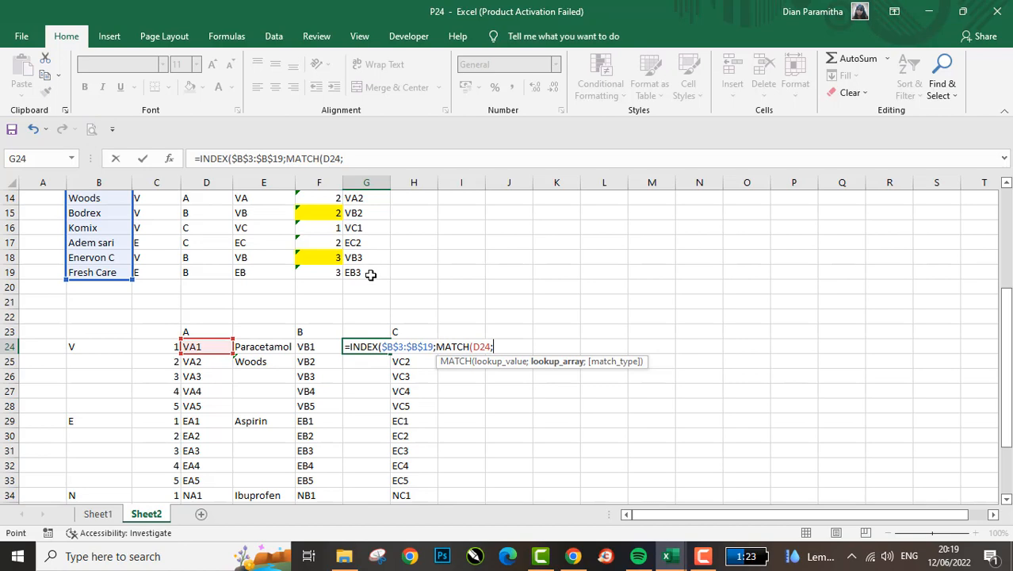
{"action": "left_click_drag", "start_coordinate": [370, 275], "coordinate": [370, 274]}
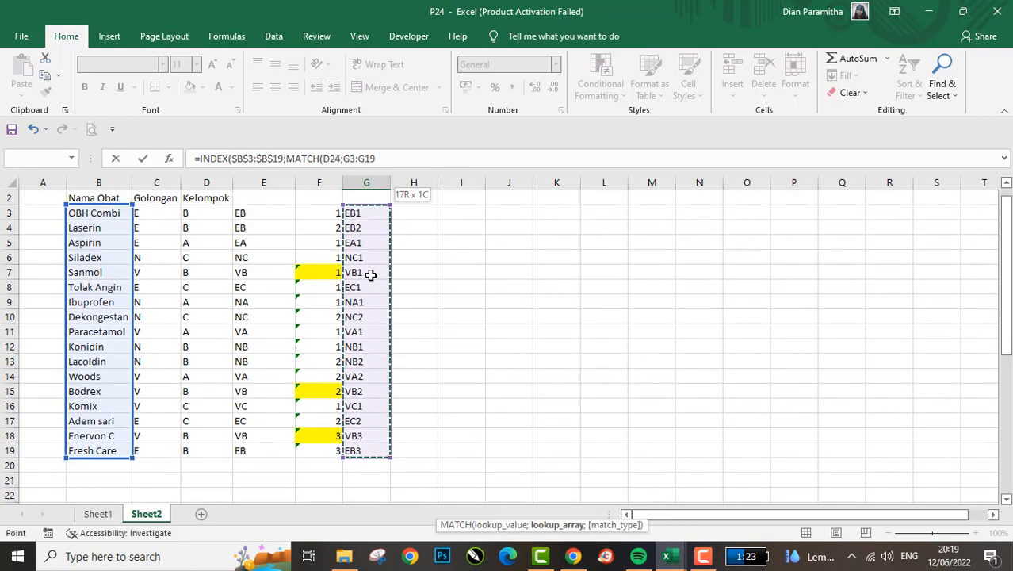
{"action": "key", "text": "F4"}
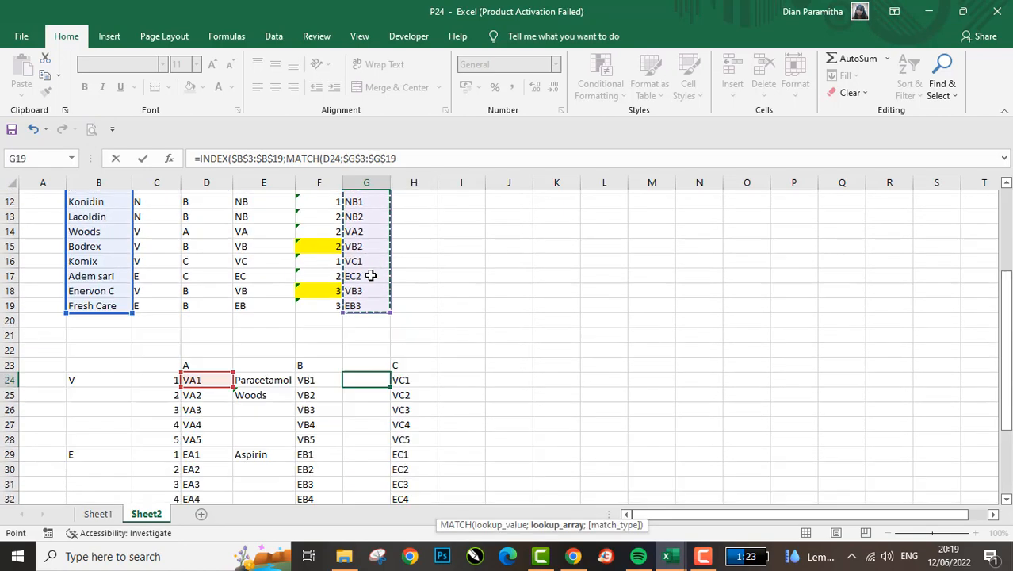
{"action": "key", "text": "Return"}
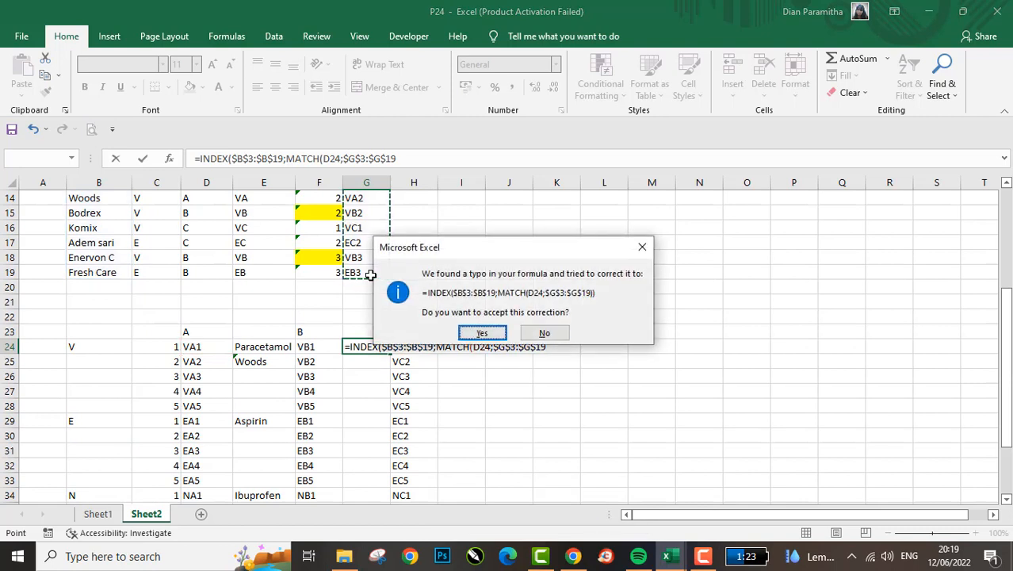
{"action": "key", "text": "Tab"}
{"action": "key", "text": "Return"}
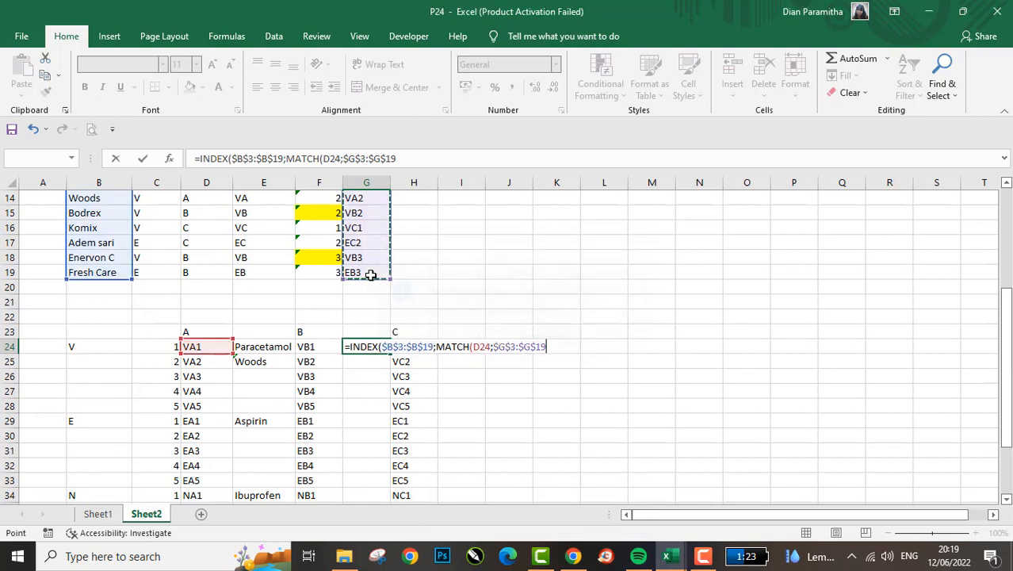
{"action": "key", "text": "Return"}
{"action": "left_click", "coordinate": [528, 317]}
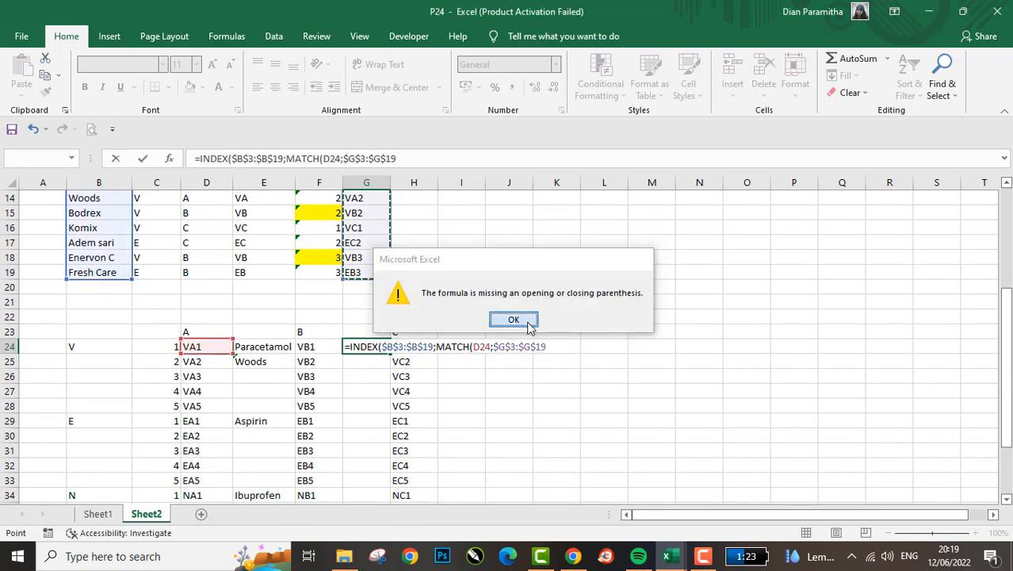
- Complete G24's INDEX-MATCH formula with match type 0 for an exact match and enter it
{"action": "left_click", "coordinate": [427, 163]}
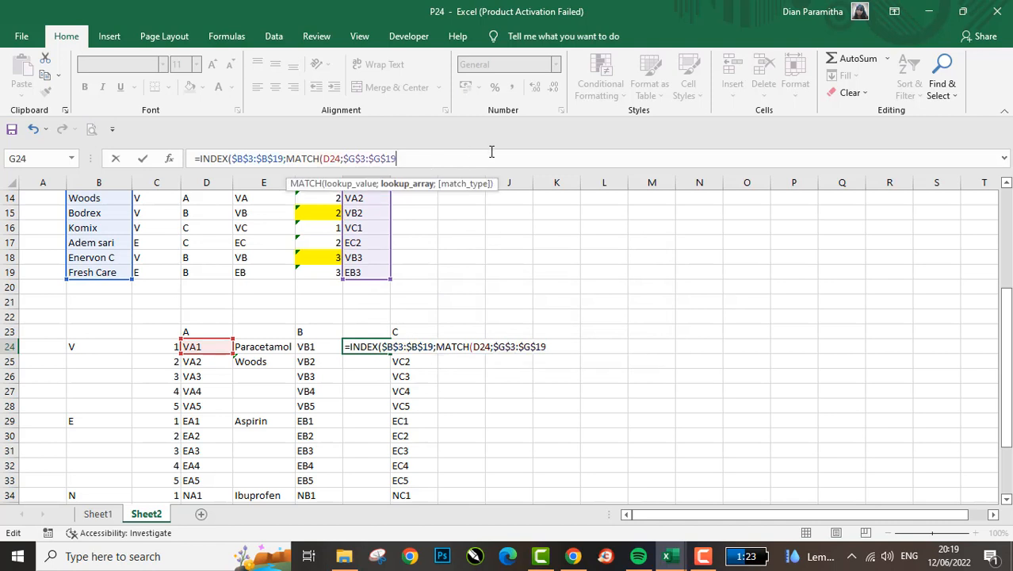
{"action": "type", "text": ";"}
{"action": "key", "text": "Down"}
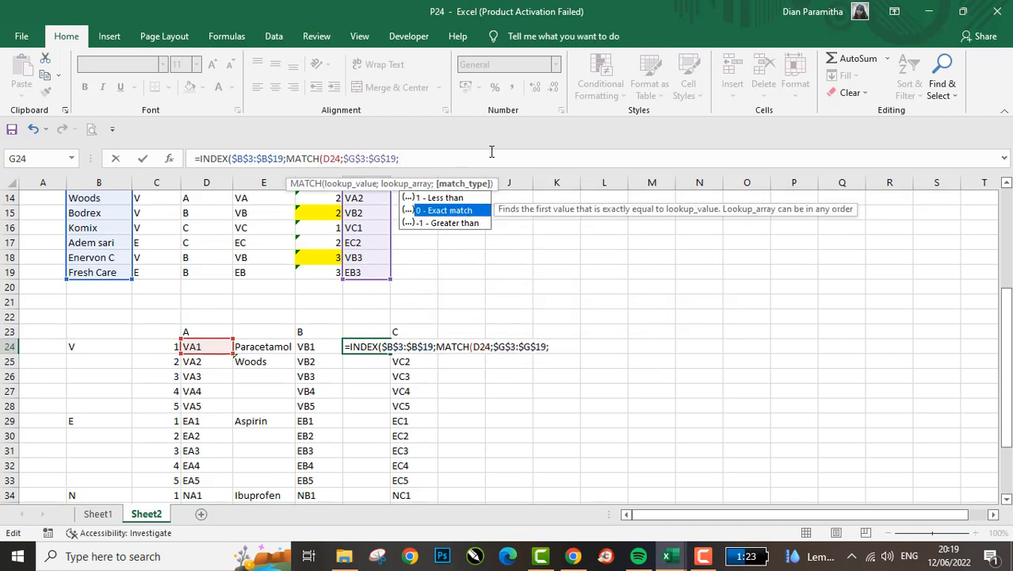
{"action": "key", "text": "Tab"}
{"action": "type", "text": ")"}
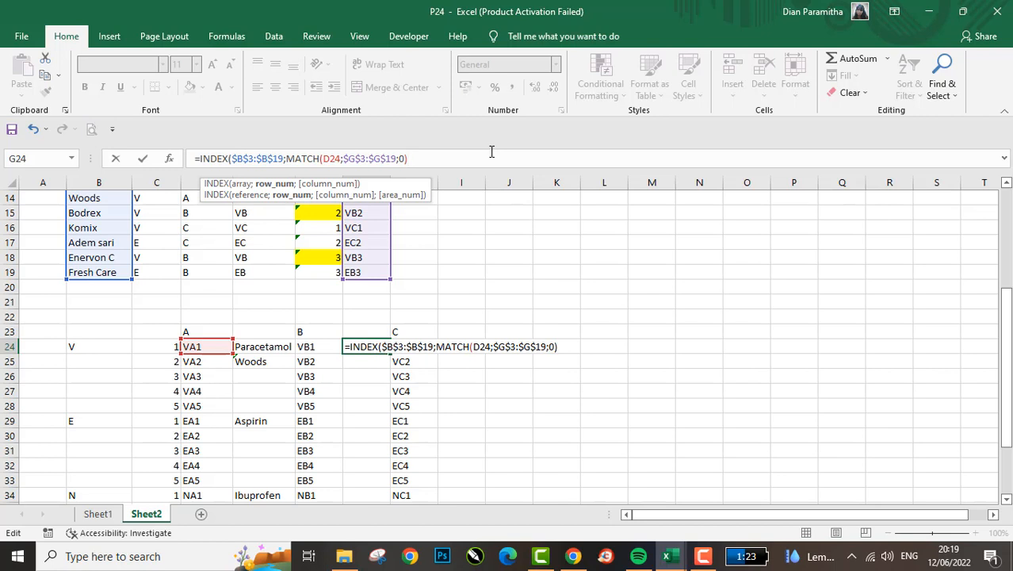
{"action": "key", "text": "Return"}
{"action": "key", "text": "Return"}
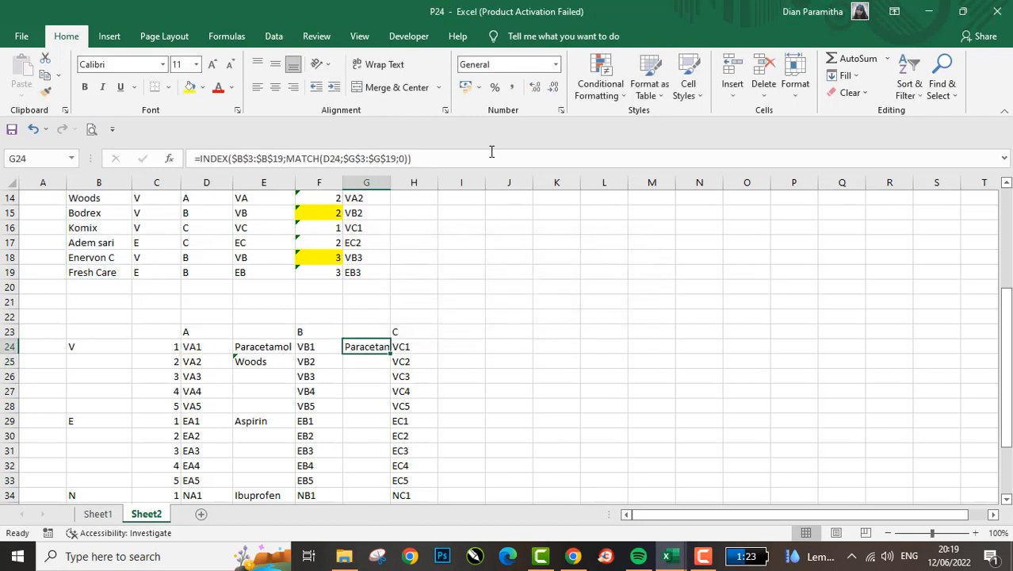
- Wrap the G24 INDEX-MATCH formula in IFERROR with an empty string as the error value
{"action": "left_click", "coordinate": [202, 159]}
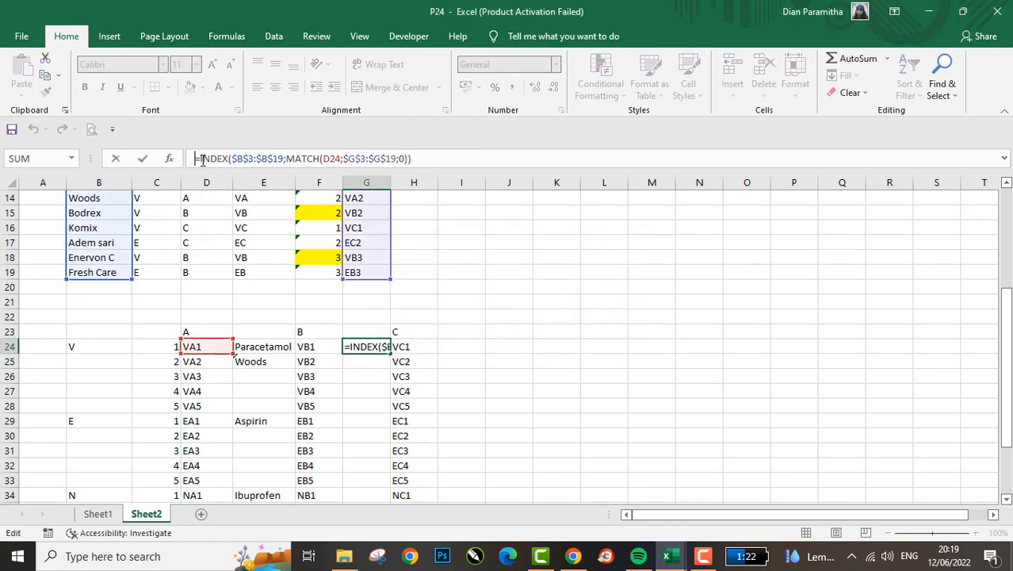
{"action": "type", "text": "IF"}
{"action": "key", "text": "Down"}
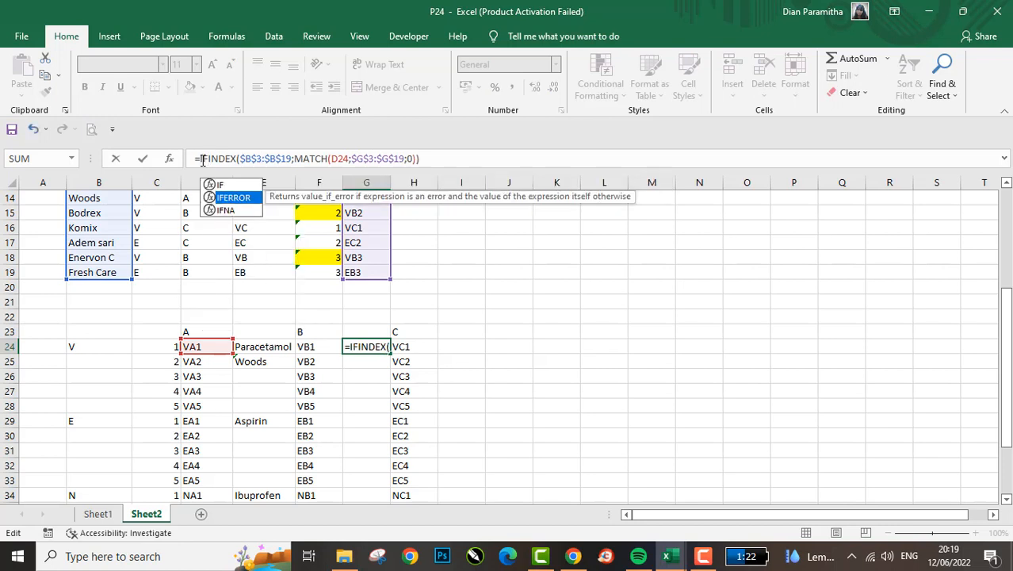
{"action": "key", "text": "Tab"}
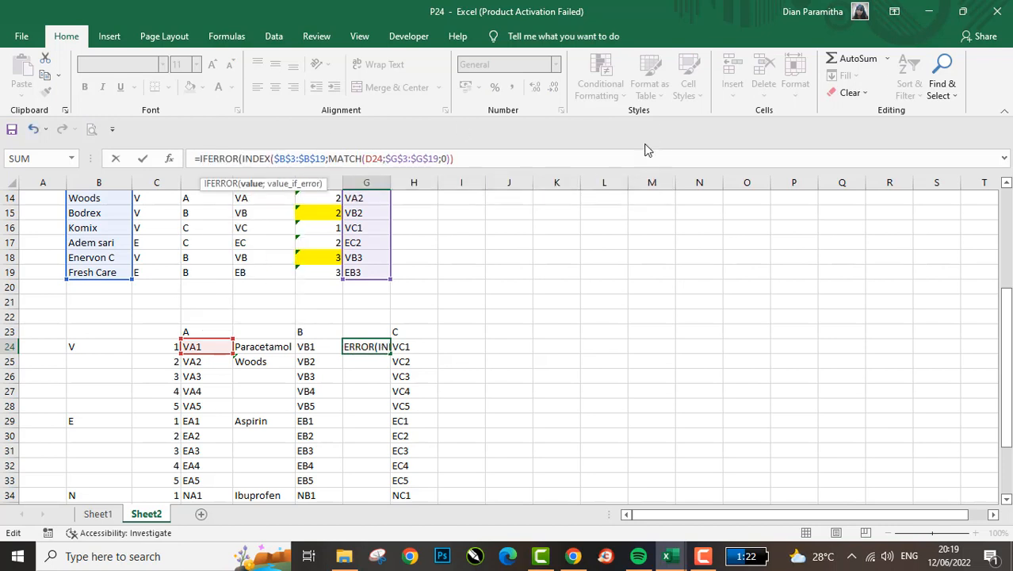
{"action": "left_click", "coordinate": [525, 159]}
{"action": "type", "text": ";"}
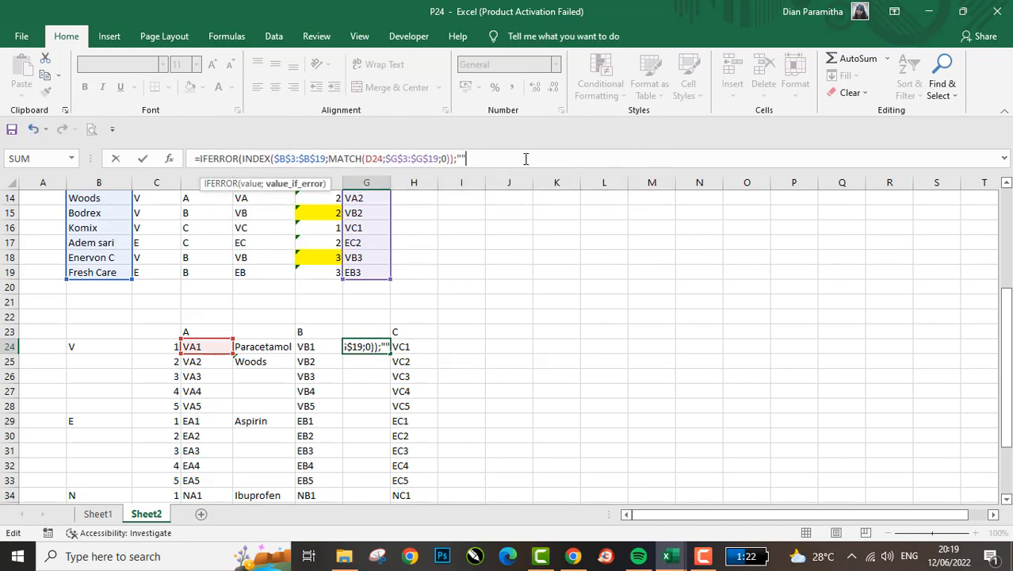
{"action": "type", "text": "\"\")"}
{"action": "key", "text": "Return"}
{"action": "key", "text": "Up"}
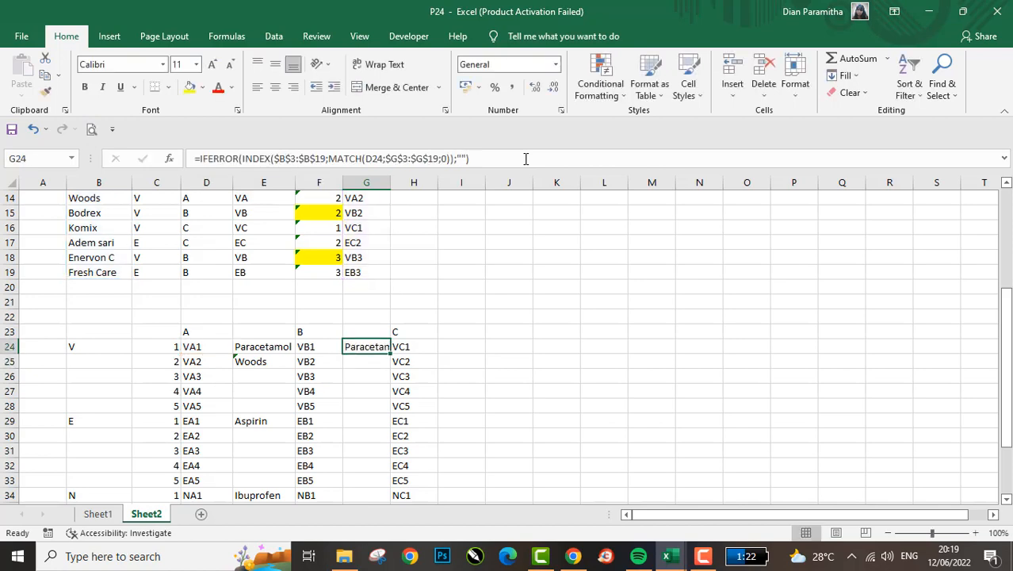
- Copy G24's IFERROR INDEX-MATCH formula down through G38
{"action": "key", "text": "ctrl+c"}
{"action": "key", "text": "Left"}
{"action": "key", "text": "ctrl+Down"}
{"action": "key", "text": "Right"}
{"action": "key", "text": "ctrl+shift+Up"}
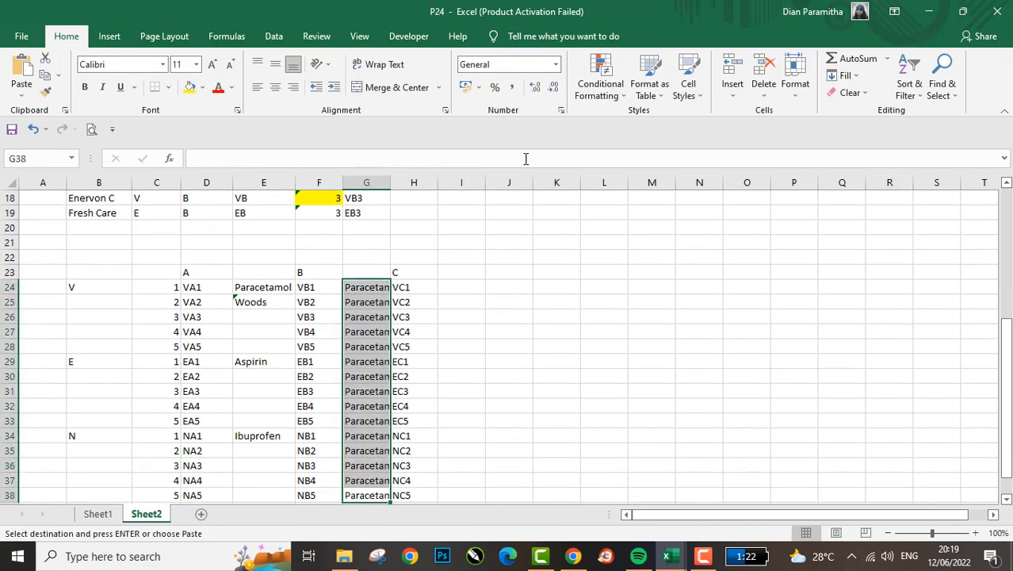
{"action": "key", "text": "Return"}
- Autofit column G's width to the medicine names in G24:G38
{"action": "key", "text": "Up"}
{"action": "key", "text": "Up"}
{"action": "key", "text": "ctrl+Up"}
{"action": "key", "text": "ctrl+shift+Down"}
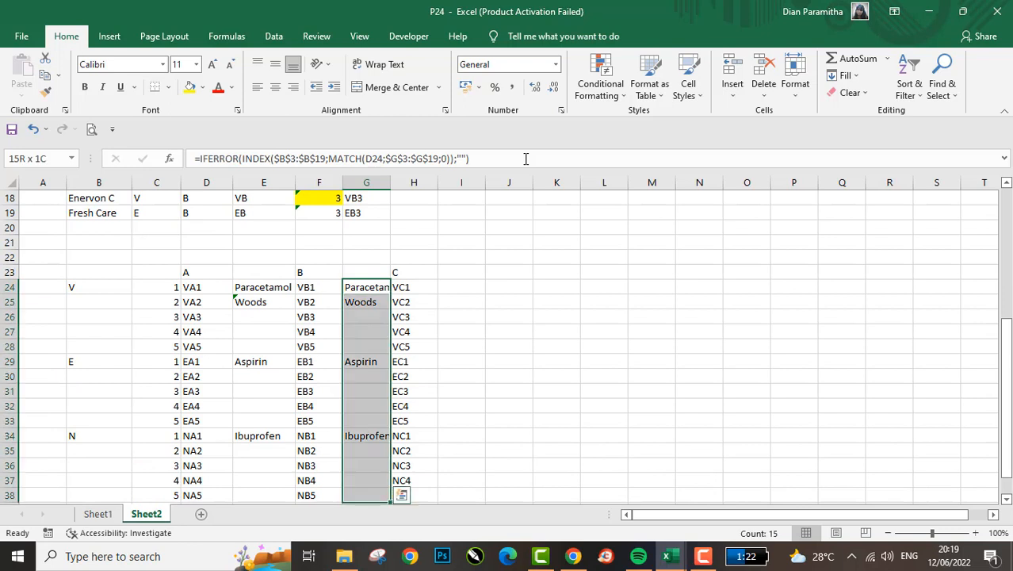
{"action": "key", "text": "alt+h"}
{"action": "key", "text": "o"}
{"action": "key", "text": "i"}
{"action": "key", "text": "Left"}
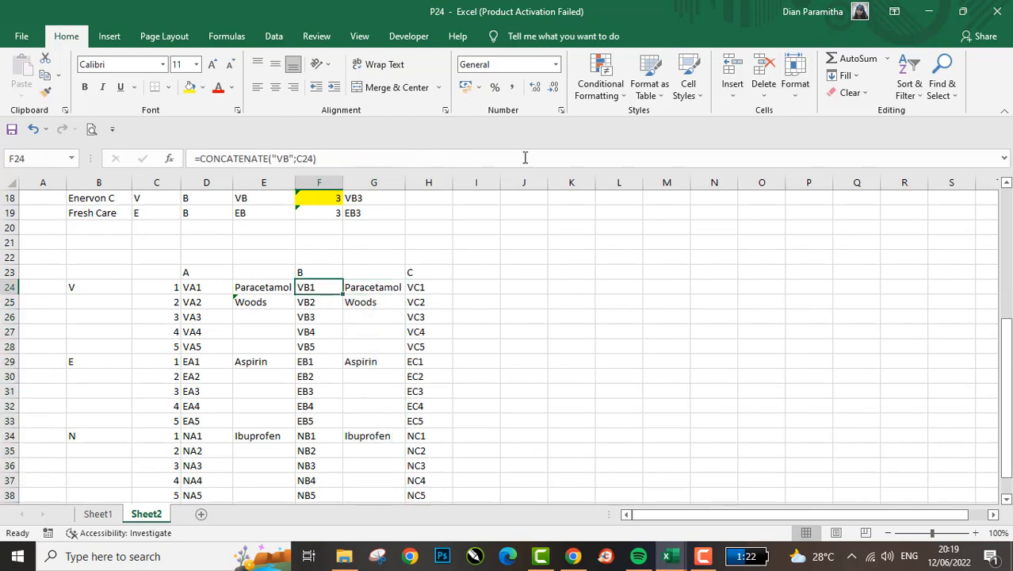
- Change the MATCH lookup reference in G24's formula to F24 and enter it
{"action": "key", "text": "Right"}
{"action": "key", "text": "Right"}
{"action": "key", "text": "Right"}
{"action": "key", "text": "Left"}
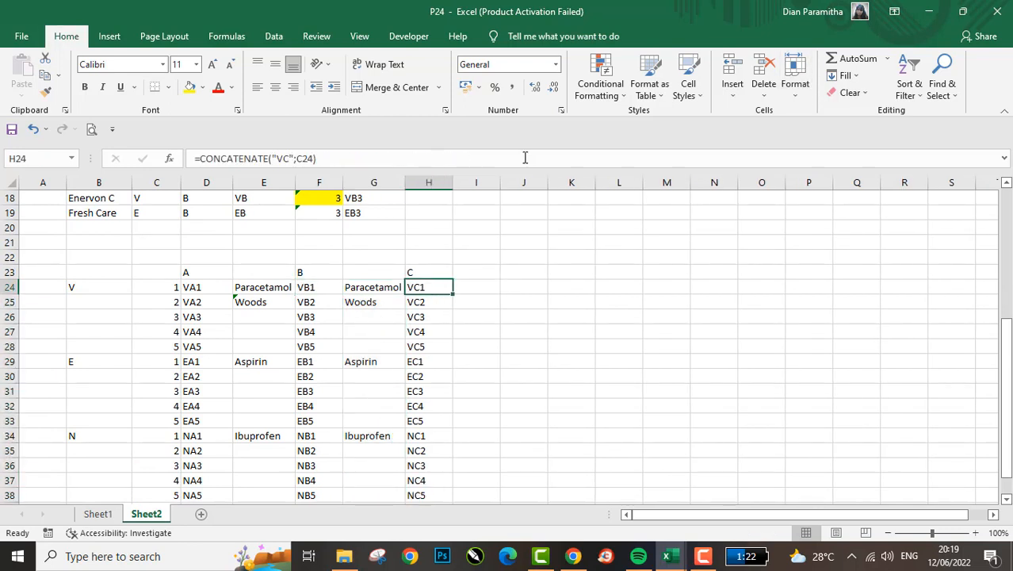
{"action": "key", "text": "Left"}
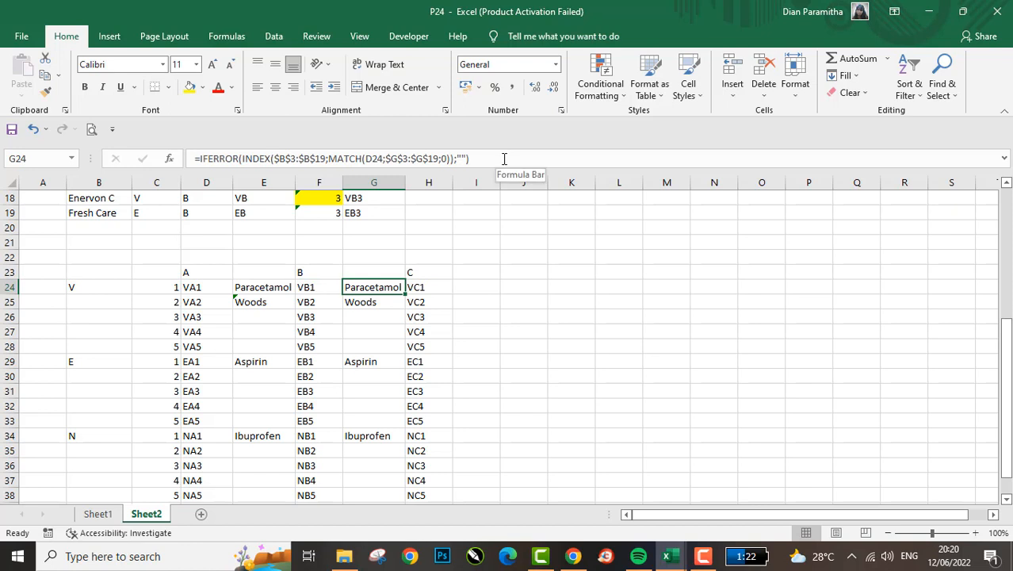
{"action": "left_click", "coordinate": [504, 158]}
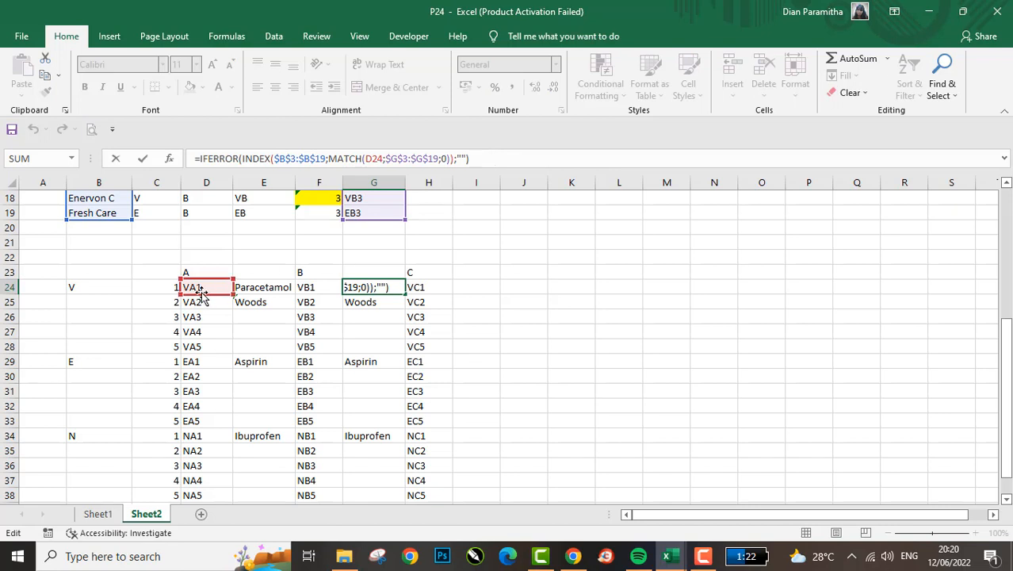
{"action": "key", "text": "ctrl+Return"}
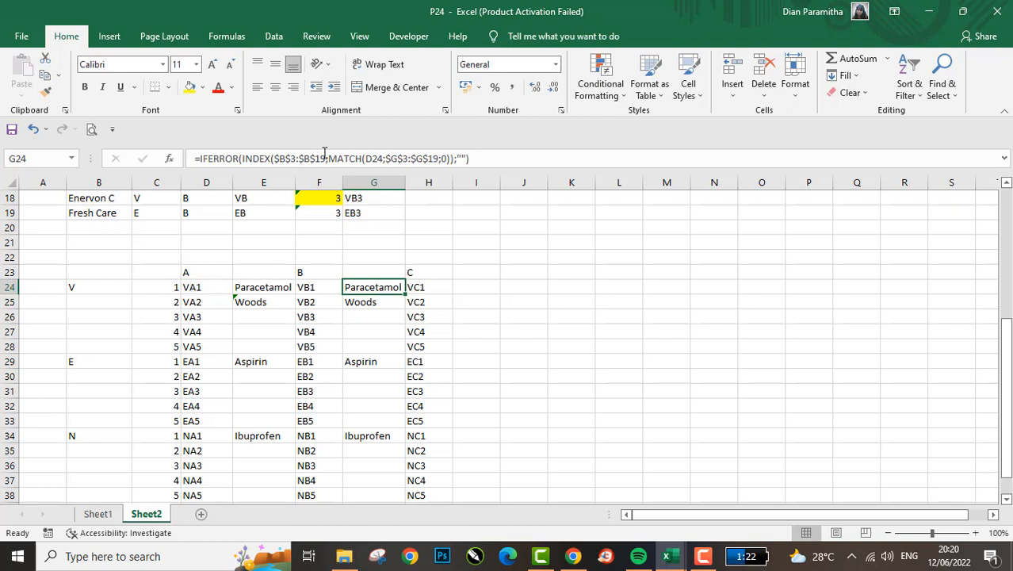
{"action": "left_click", "coordinate": [261, 159]}
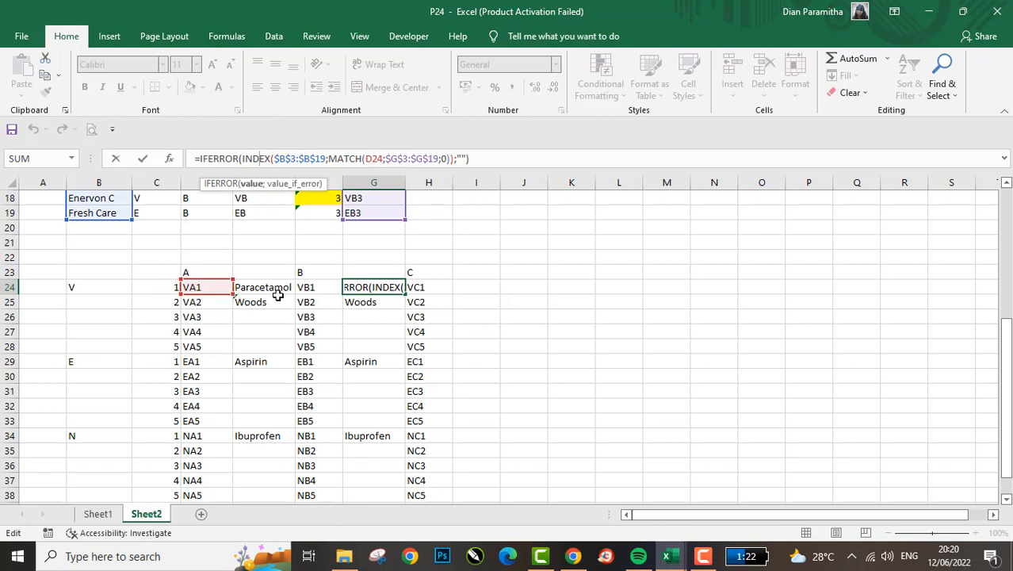
{"action": "left_click_drag", "start_coordinate": [195, 294], "coordinate": [301, 293]}
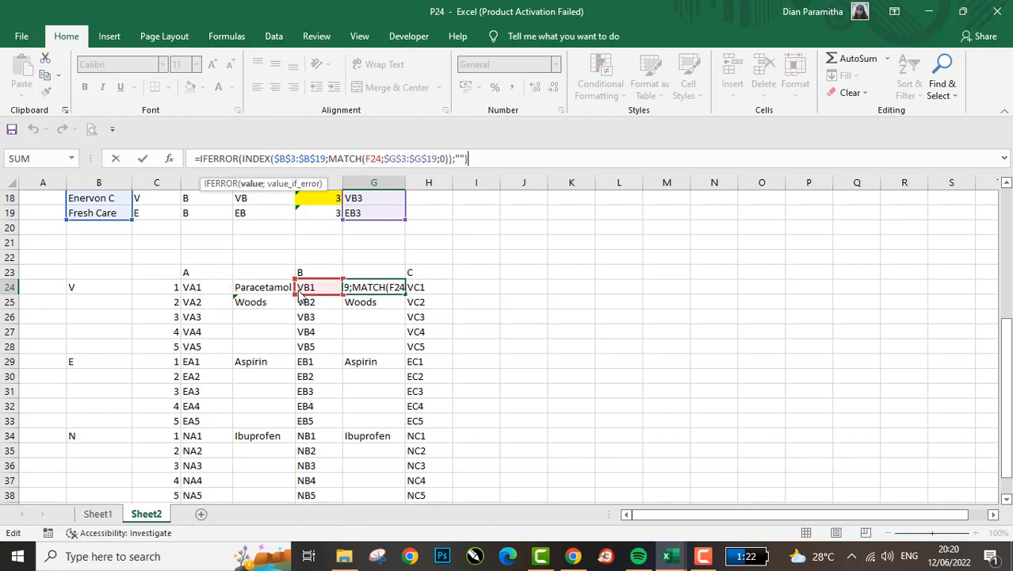
{"action": "key", "text": "Return"}
- Copy the G24 formula down into G25:G38 so it looks up the B-group codes in column F
{"action": "key", "text": "ctrl+c"}
{"action": "key", "text": "Down"}
{"action": "key", "text": "ctrl+shift+Down"}
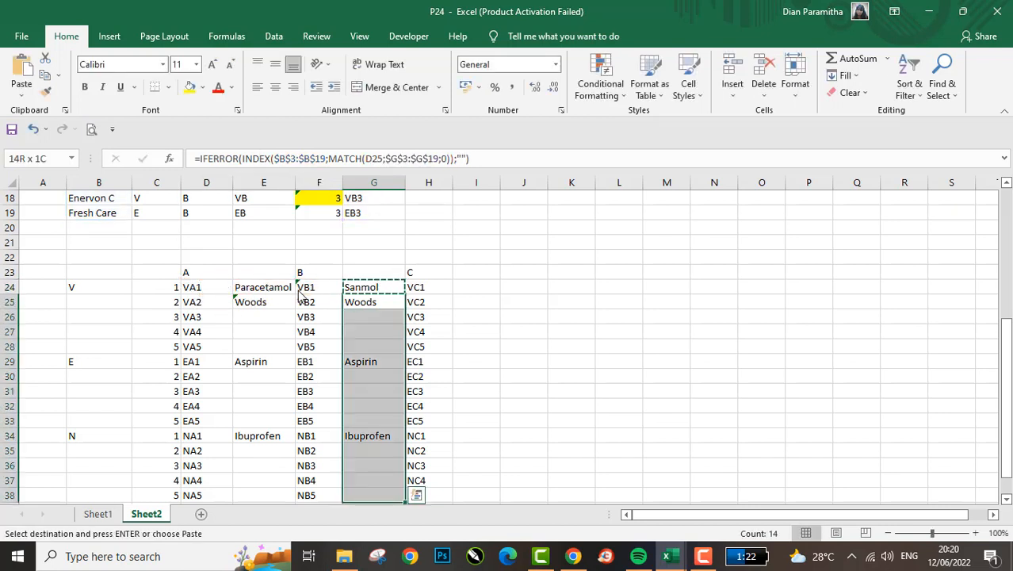
{"action": "key", "text": "Return"}
{"action": "key", "text": "Up"}
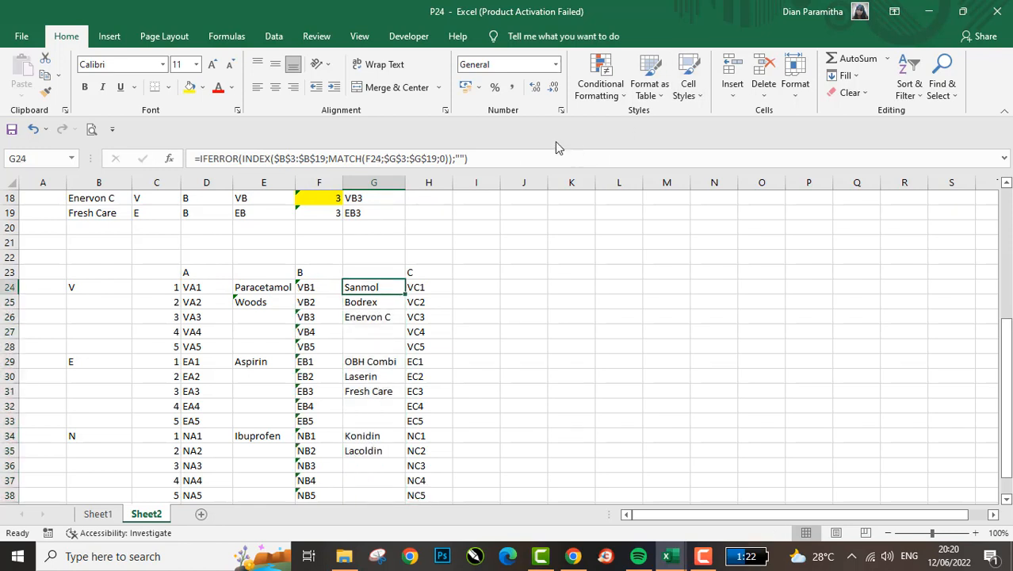
- Copy the formula text from G24 and paste it into I24 with its references unchanged
{"action": "left_click", "coordinate": [516, 156]}
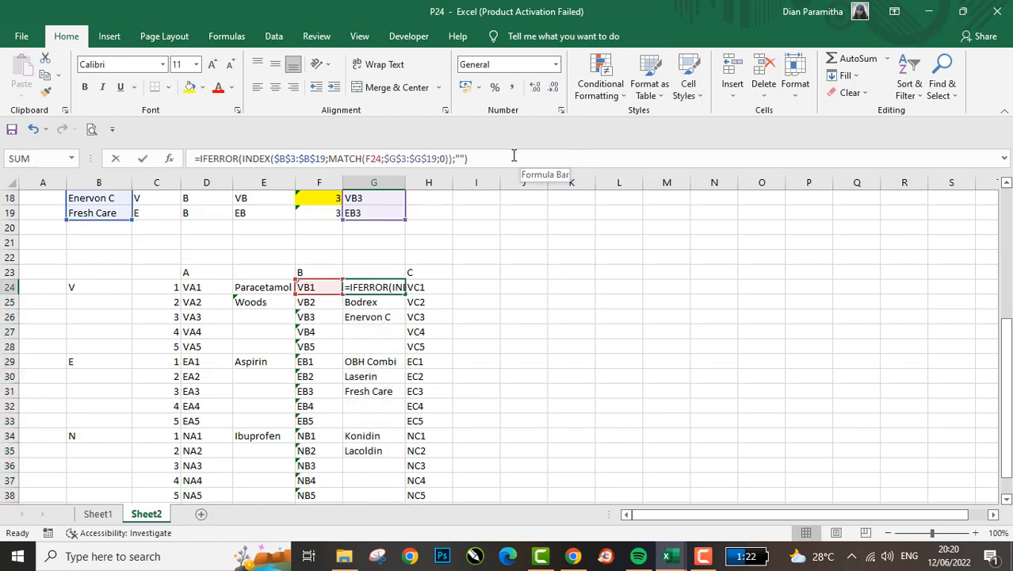
{"action": "left_click_drag", "start_coordinate": [494, 163], "coordinate": [172, 144]}
{"action": "key", "text": "Escape"}
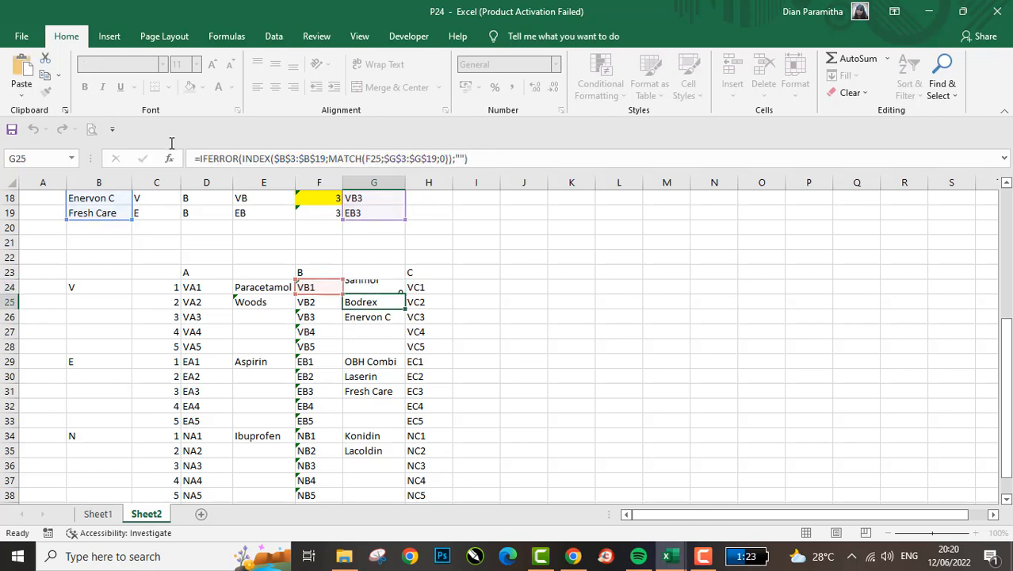
{"action": "key", "text": "Right"}
{"action": "key", "text": "Right"}
{"action": "key", "text": "ctrl+v"}
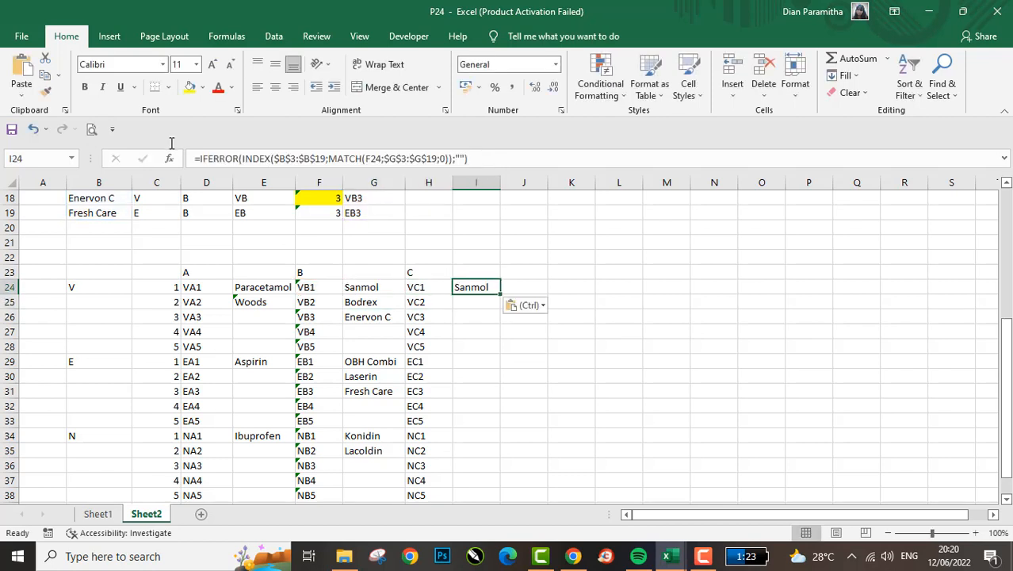
- Change the MATCH lookup reference in I24's formula to H24 and enter it
{"action": "left_click", "coordinate": [262, 157]}
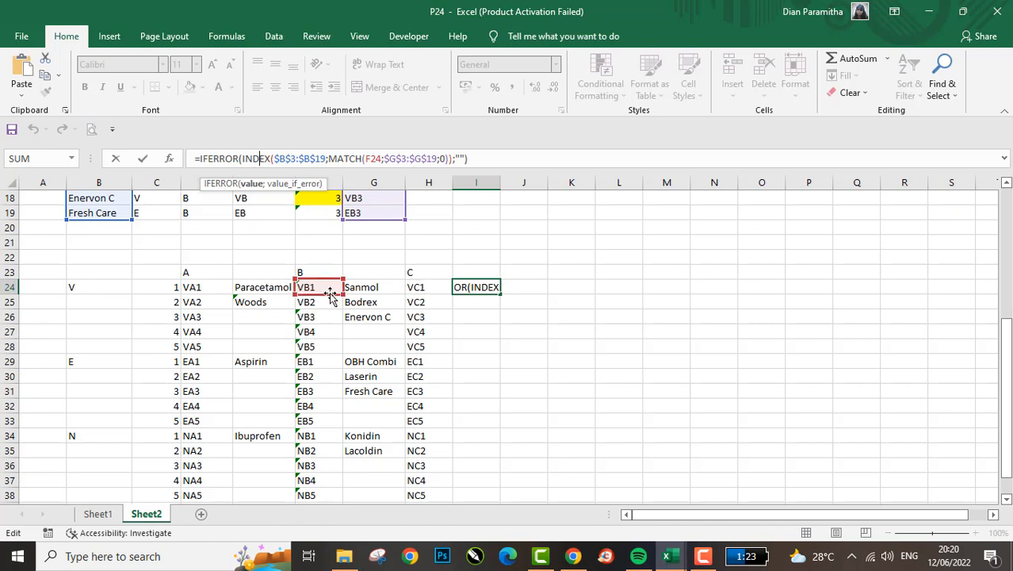
{"action": "left_click_drag", "start_coordinate": [331, 298], "coordinate": [413, 297]}
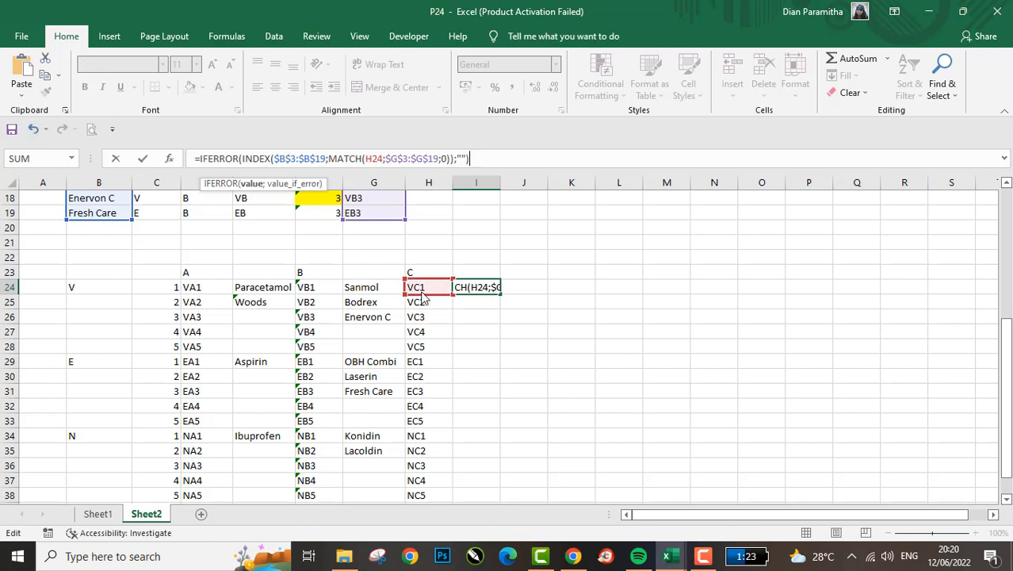
{"action": "key", "text": "Return"}
- Copy the I24 formula down through I38 beside the C-group codes
{"action": "key", "text": "Up"}
{"action": "key", "text": "ctrl+c"}
{"action": "key", "text": "Left"}
{"action": "key", "text": "ctrl+Down"}
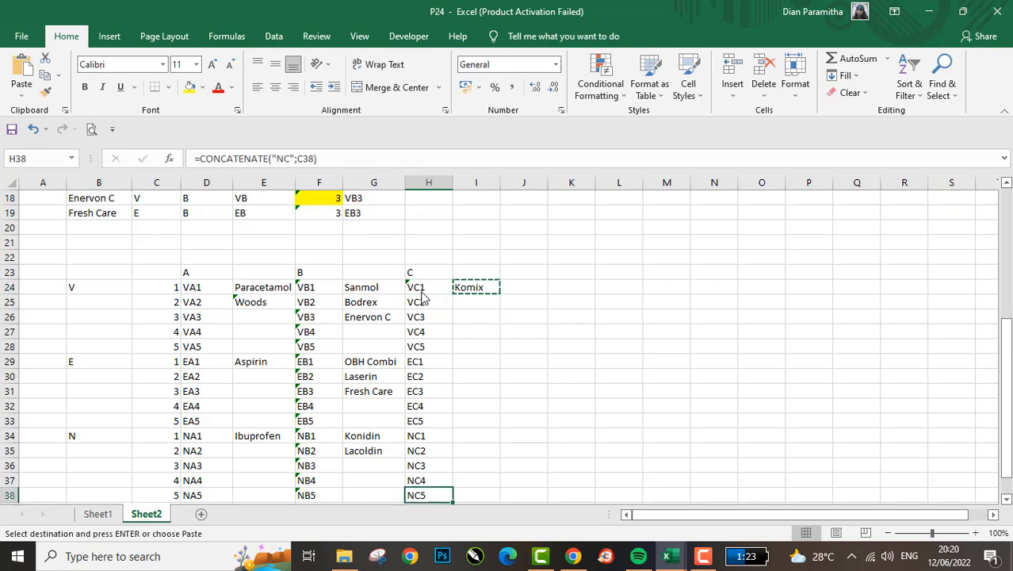
{"action": "key", "text": "Right"}
{"action": "key", "text": "ctrl+shift+Up"}
{"action": "key", "text": "Return"}
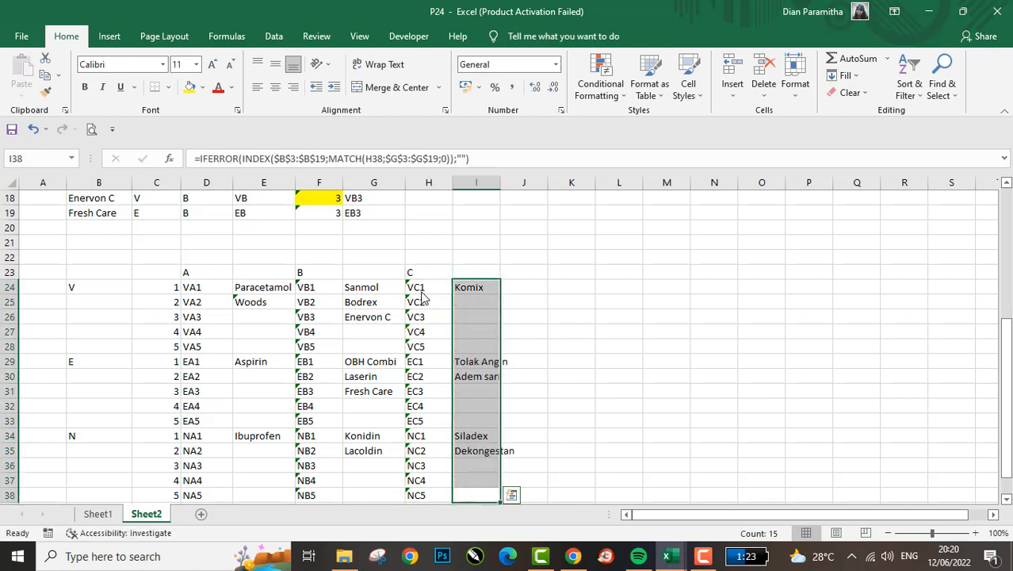
- Copy the A heading from D23 into E23 above the medicine names
{"action": "key", "text": "Left"}
{"action": "key", "text": "Left"}
{"action": "key", "text": "Up"}
{"action": "key", "text": "Up"}
{"action": "key", "text": "Up"}
{"action": "key", "text": "Up"}
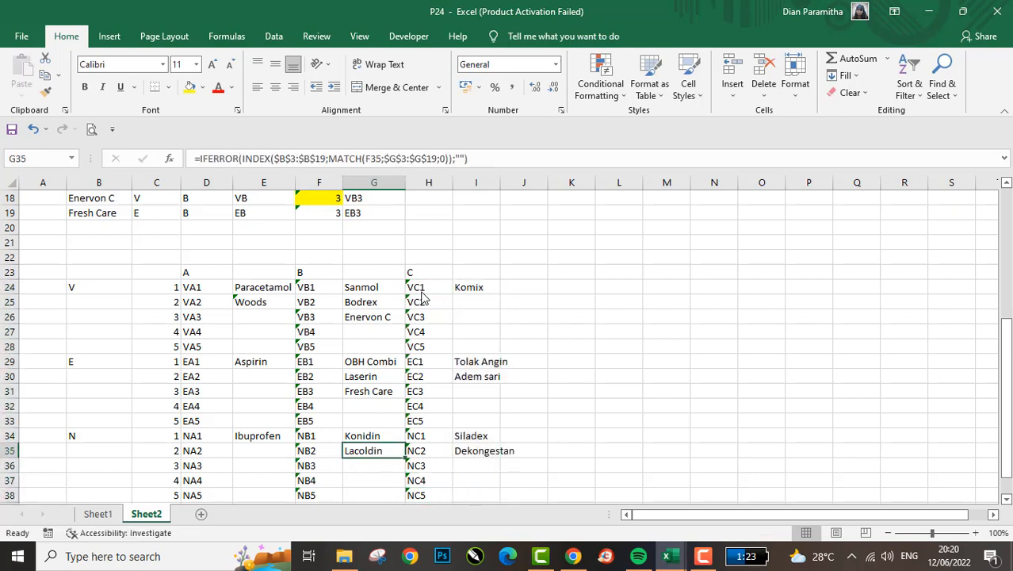
{"action": "key", "text": "ctrl+Up"}
{"action": "key", "text": "Up"}
{"action": "key", "text": "Left"}
{"action": "key", "text": "Left"}
{"action": "key", "text": "Left"}
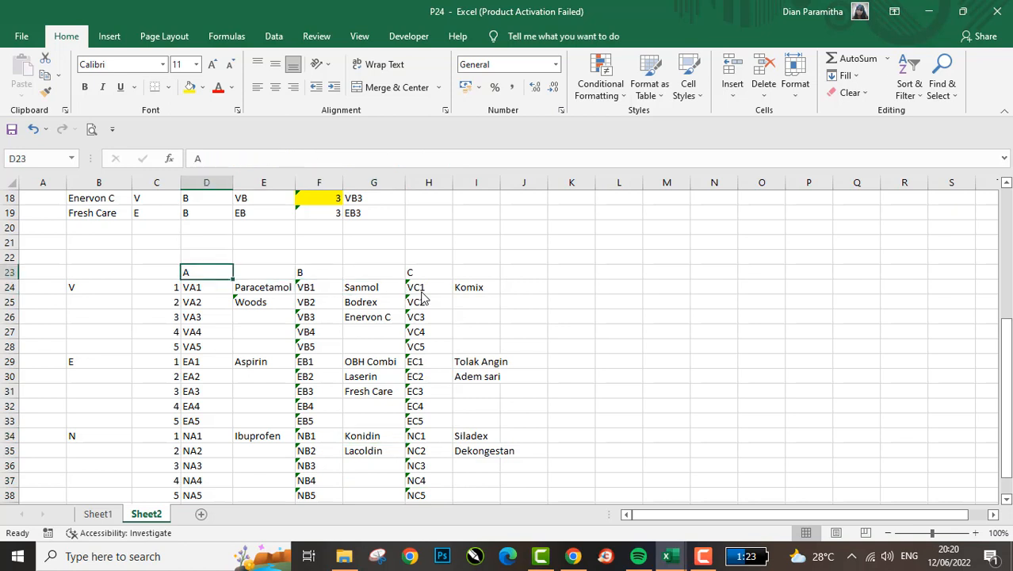
{"action": "key", "text": "Left"}
{"action": "key", "text": "Right"}
{"action": "key", "text": "Down"}
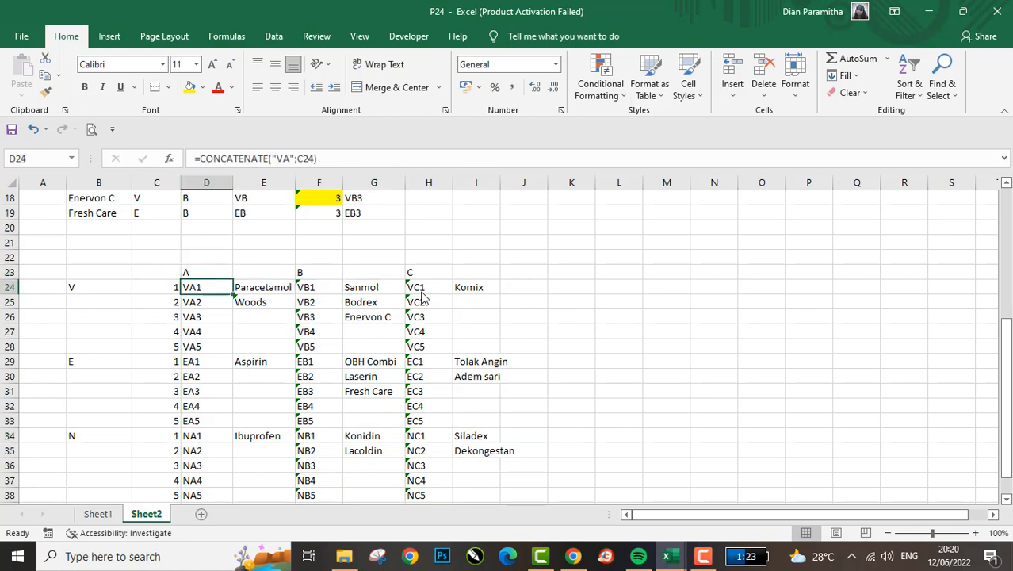
{"action": "key", "text": "Up"}
{"action": "key", "text": "ctrl+c"}
{"action": "key", "text": "Right"}
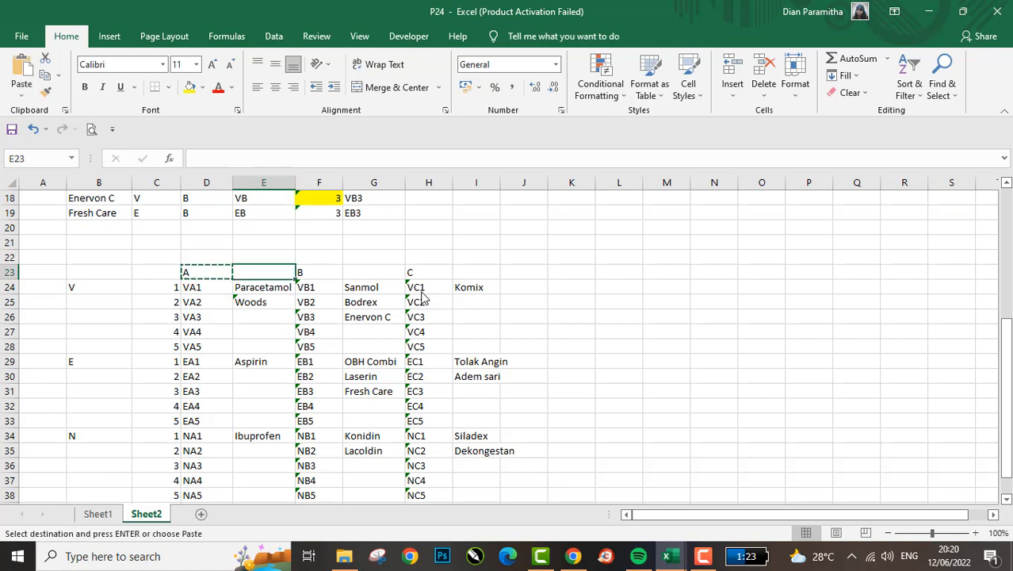
{"action": "key", "text": "ctrl+v"}
{"action": "key", "text": "Escape"}
- Copy the B heading from F23 into G23 and the C heading from H23 into I23
{"action": "key", "text": "Right"}
{"action": "key", "text": "ctrl+c"}
{"action": "key", "text": "Right"}
{"action": "key", "text": "ctrl+v"}
{"action": "key", "text": "Escape"}
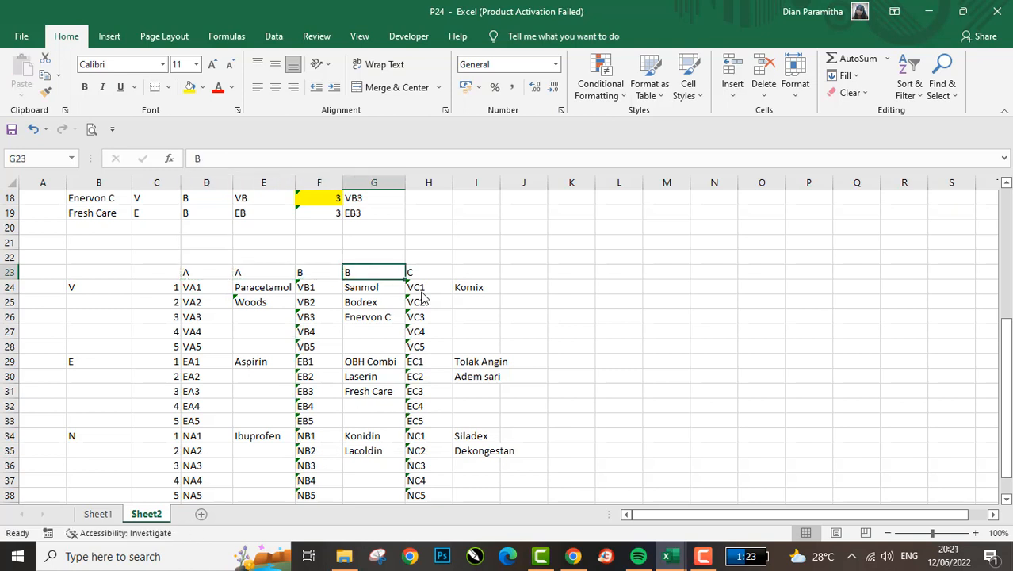
{"action": "key", "text": "Right"}
{"action": "key", "text": "ctrl+c"}
{"action": "key", "text": "Right"}
{"action": "key", "text": "ctrl+v"}
{"action": "key", "text": "Escape"}
- Copy the whole cross table in B23:I38, including its headings and row labels
{"action": "key", "text": "Left"}
{"action": "key", "text": "Left"}
{"action": "key", "text": "Left"}
{"action": "key", "text": "Left"}
{"action": "key", "text": "Left"}
{"action": "key", "text": "Left"}
{"action": "key", "text": "Left"}
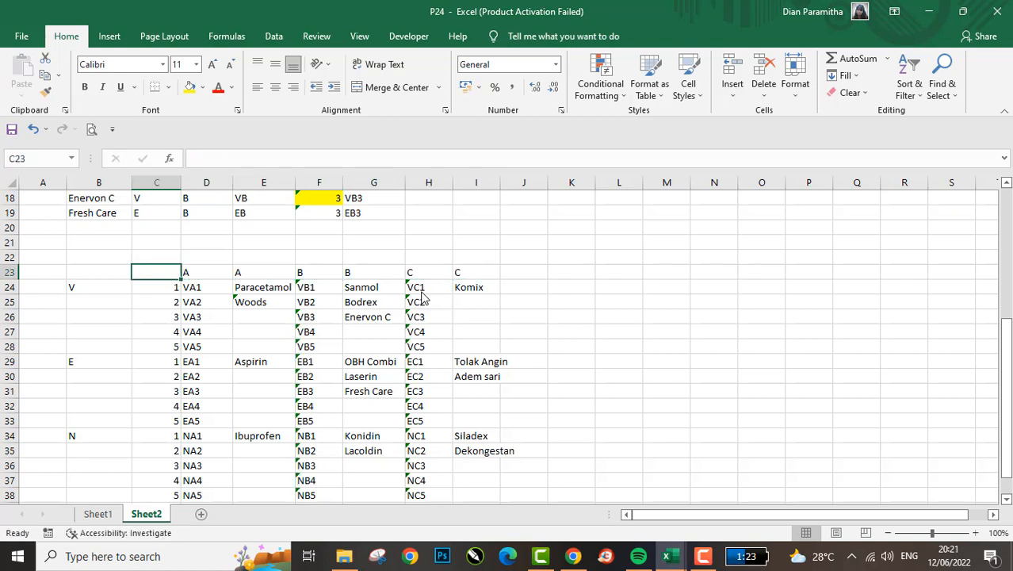
{"action": "key", "text": "shift+Down"}
{"action": "key", "text": "shift+Right"}
{"action": "key", "text": "shift+Right"}
{"action": "key", "text": "shift+Right"}
{"action": "key", "text": "shift+Down"}
{"action": "key", "text": "shift+Right"}
{"action": "key", "text": "shift+Right"}
{"action": "key", "text": "shift+Down"}
{"action": "key", "text": "shift+Down"}
{"action": "key", "text": "shift+Down"}
{"action": "key", "text": "shift+Right"}
{"action": "key", "text": "shift+Right"}
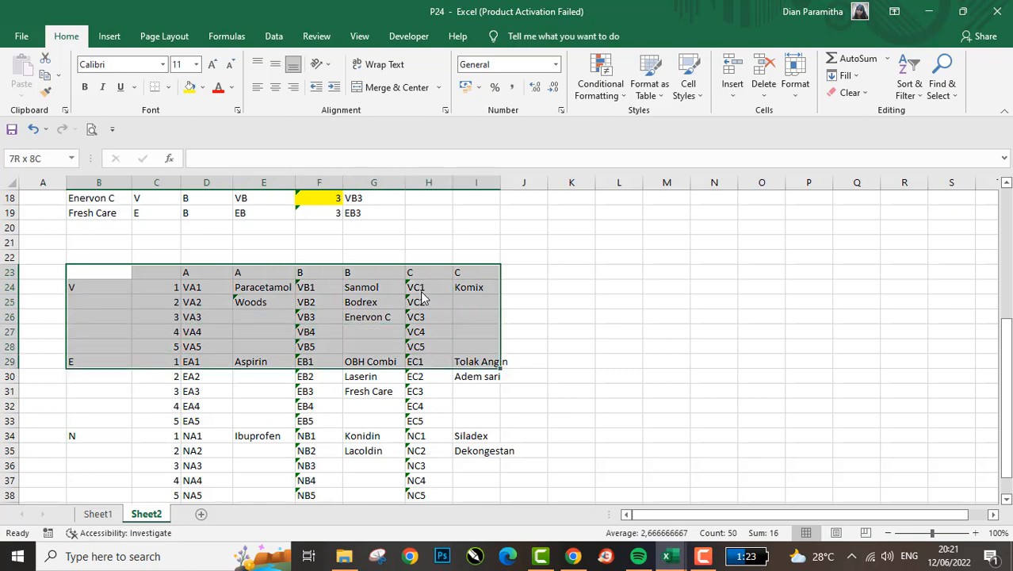
{"action": "key", "text": "shift+Down"}
{"action": "key", "text": "shift+Down"}
{"action": "key", "text": "shift+Down"}
{"action": "key", "text": "shift+Down"}
{"action": "key", "text": "shift+Down"}
{"action": "key", "text": "shift+Down"}
{"action": "key", "text": "shift+Down"}
{"action": "key", "text": "shift+Down"}
{"action": "key", "text": "shift+Down"}
{"action": "key", "text": "shift+Down"}
{"action": "key", "text": "shift+Down"}
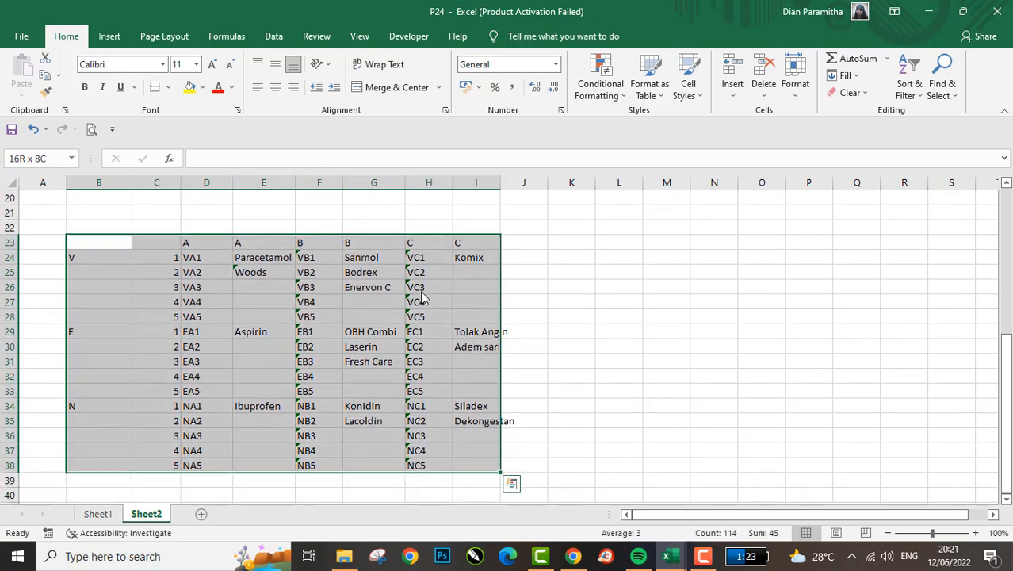
{"action": "key", "text": "ctrl+c"}
- Paste the copied cross table beside the source data, starting at cell J3
{"action": "key", "text": "Right"}
{"action": "key", "text": "Right"}
{"action": "key", "text": "Right"}
{"action": "key", "text": "Right"}
{"action": "key", "text": "Right"}
{"action": "key", "text": "Right"}
{"action": "key", "text": "Right"}
{"action": "scroll", "coordinate": [423, 298], "scroll_direction": "up", "scroll_amount": 6}
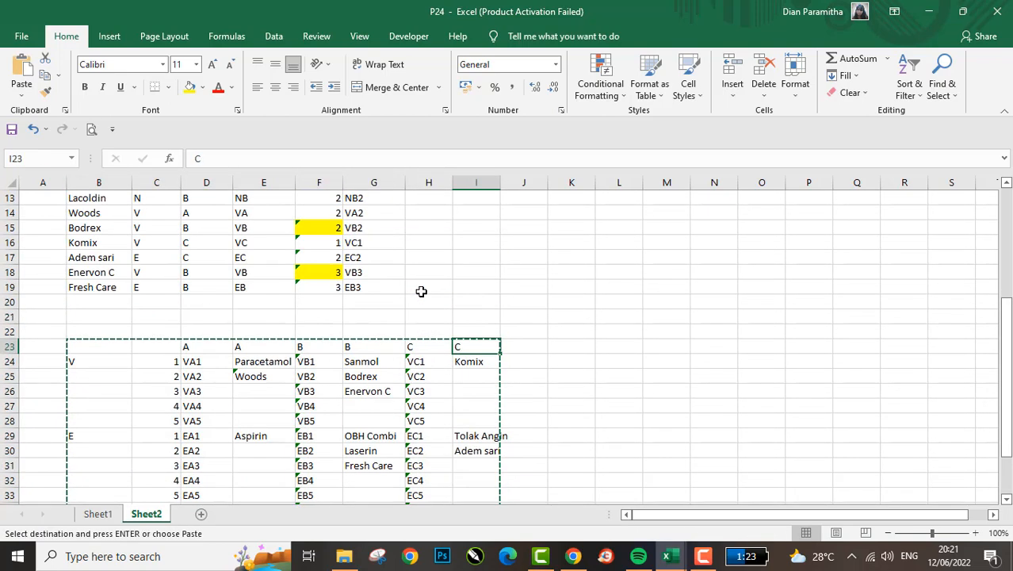
{"action": "left_click", "coordinate": [513, 219]}
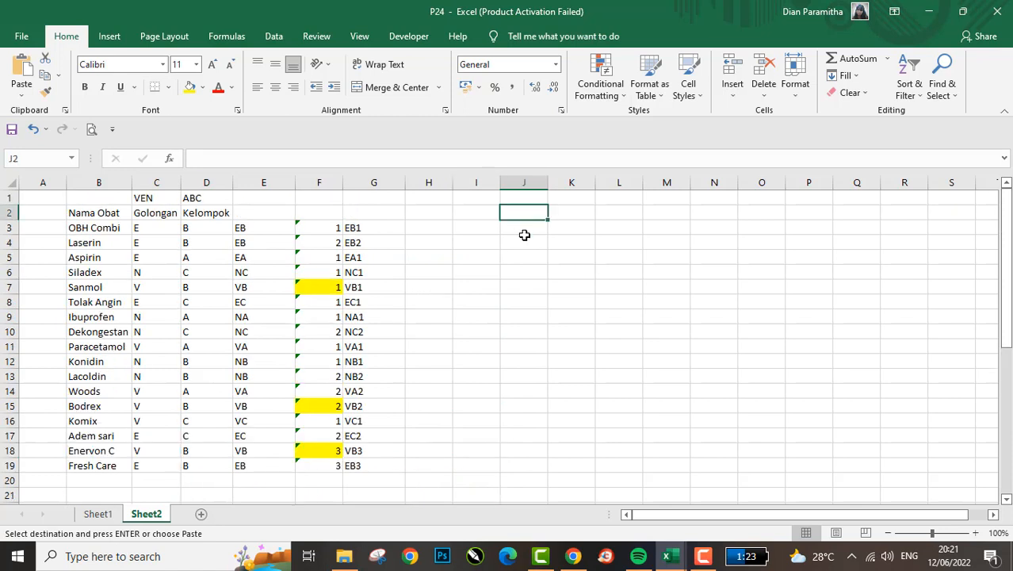
{"action": "left_click", "coordinate": [524, 230]}
{"action": "key", "text": "Return"}
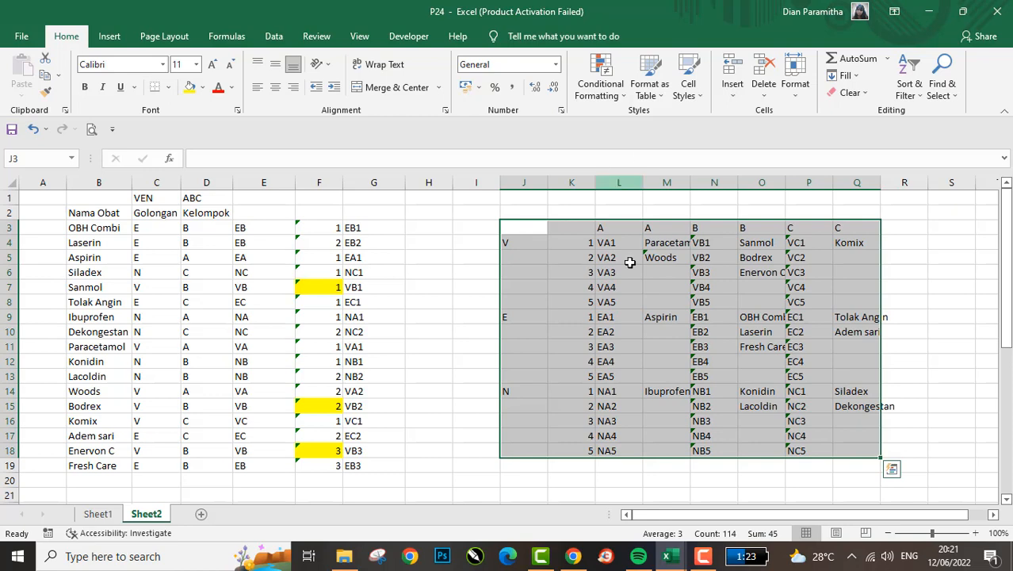
- Autofit the width of column M in the pasted table
{"action": "left_click", "coordinate": [680, 301]}
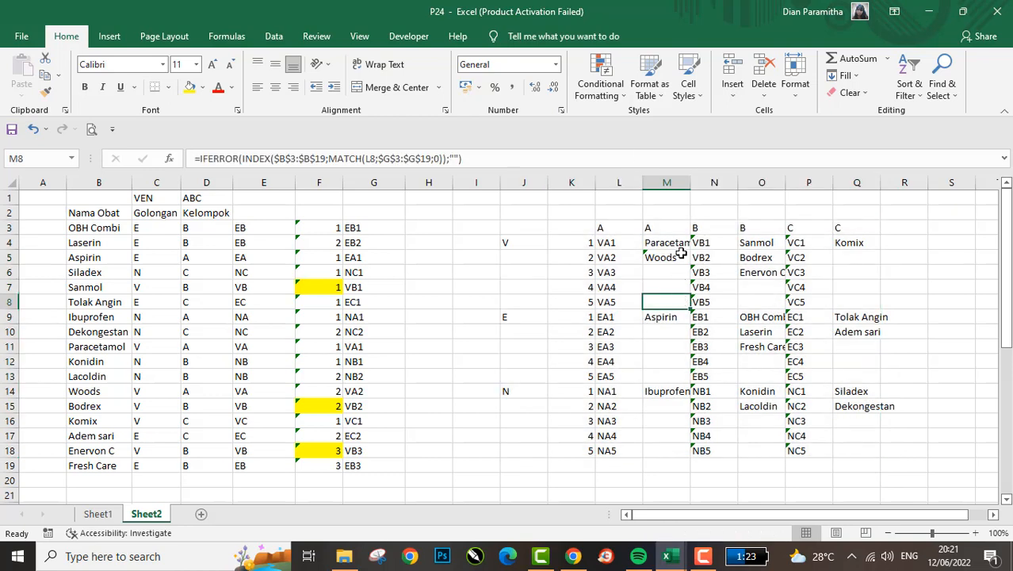
{"action": "key", "text": "ctrl+space"}
{"action": "key", "text": "alt+h"}
{"action": "key", "text": "o"}
{"action": "key", "text": "i"}
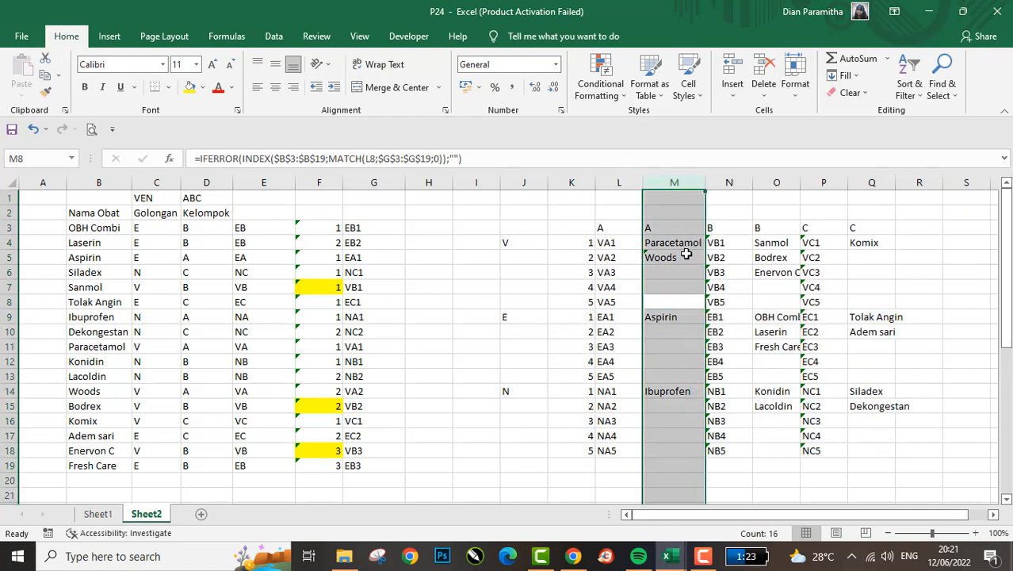
- Autofit the widths of columns O and Q together in the pasted table
{"action": "left_click", "coordinate": [774, 182]}
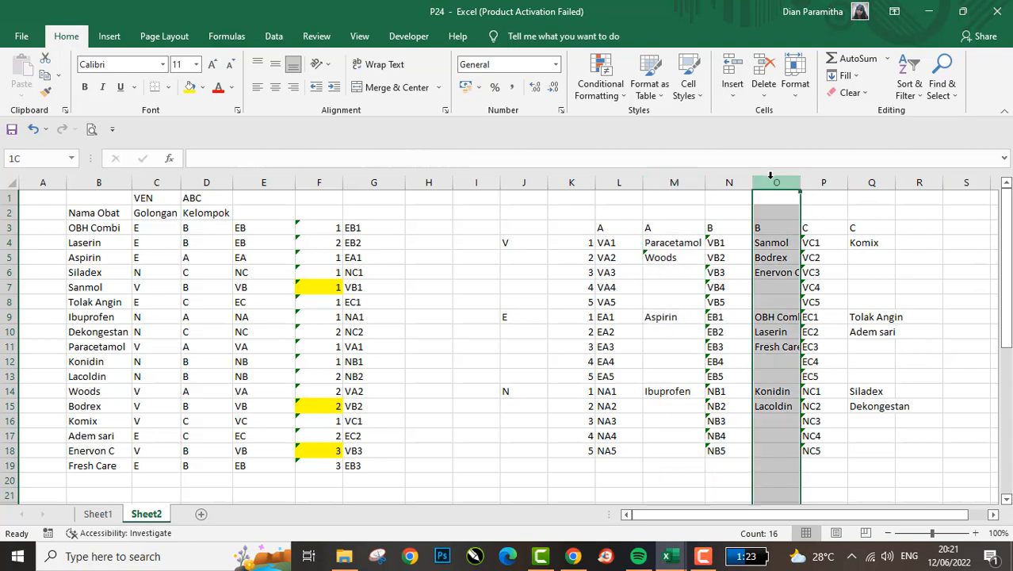
{"action": "left_click", "coordinate": [872, 182], "text": "ctrl"}
{"action": "key", "text": "alt+h"}
{"action": "key", "text": "o"}
{"action": "key", "text": "i"}
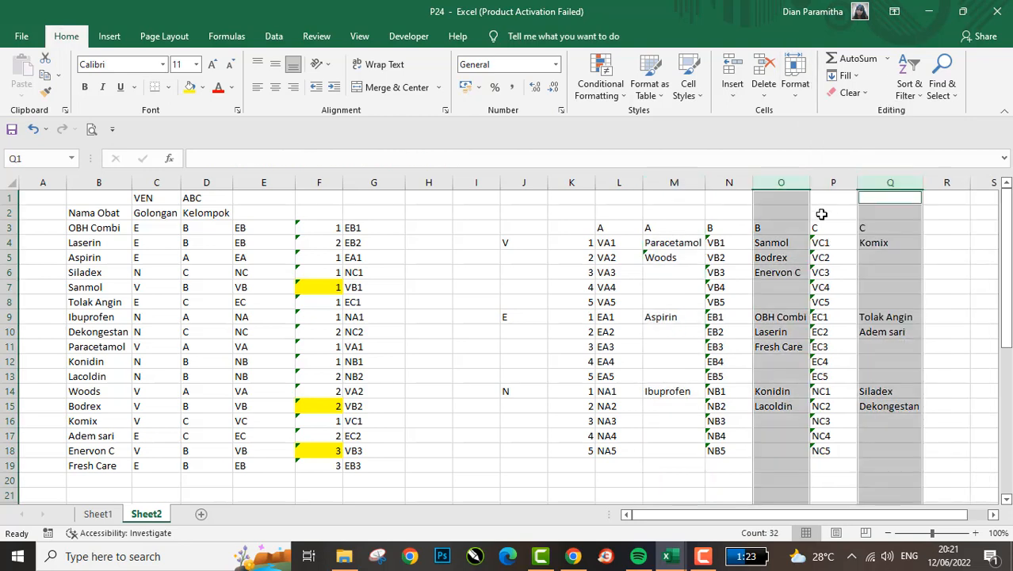
{"action": "left_click", "coordinate": [634, 226]}
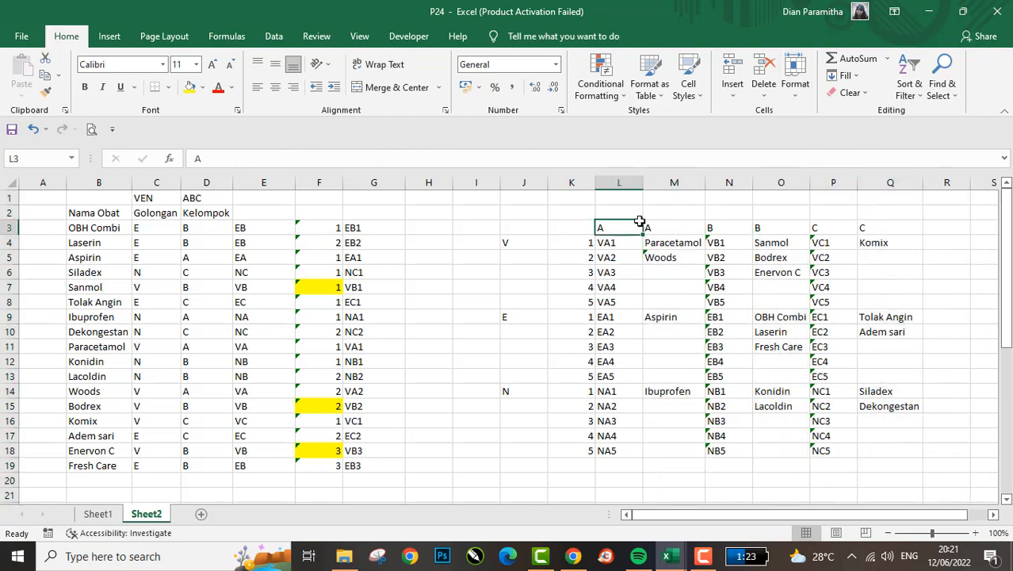
{"action": "left_click", "coordinate": [615, 179]}
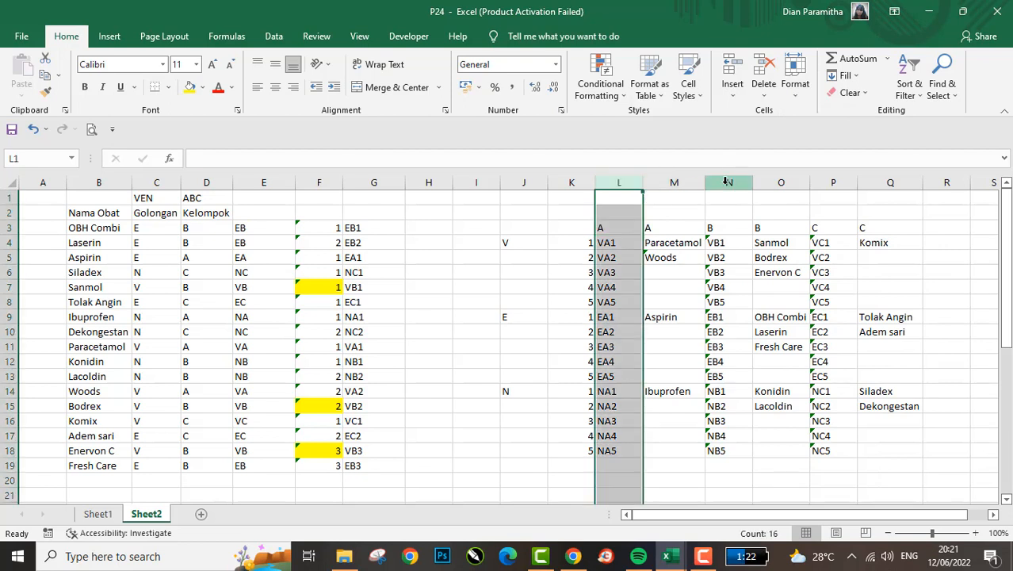
{"action": "left_click", "coordinate": [571, 182], "text": "ctrl"}
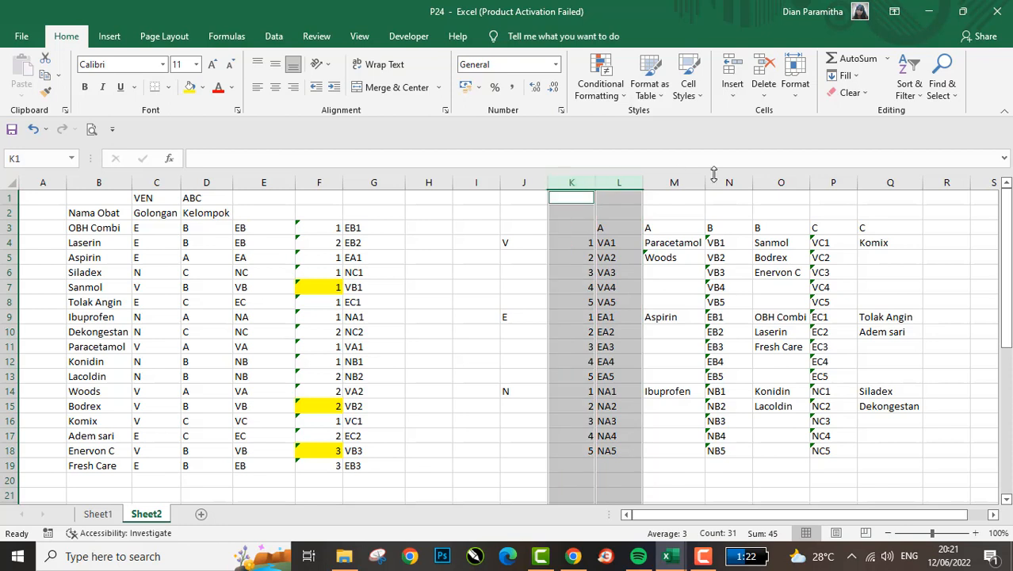
{"action": "left_click", "coordinate": [726, 181], "text": "ctrl"}
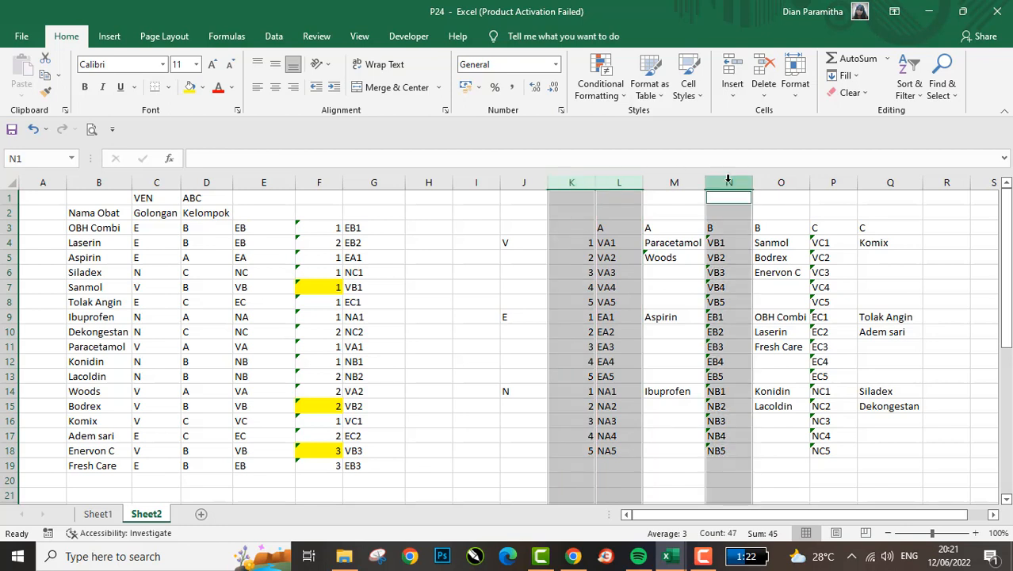
{"action": "left_click", "coordinate": [833, 181], "text": "ctrl"}
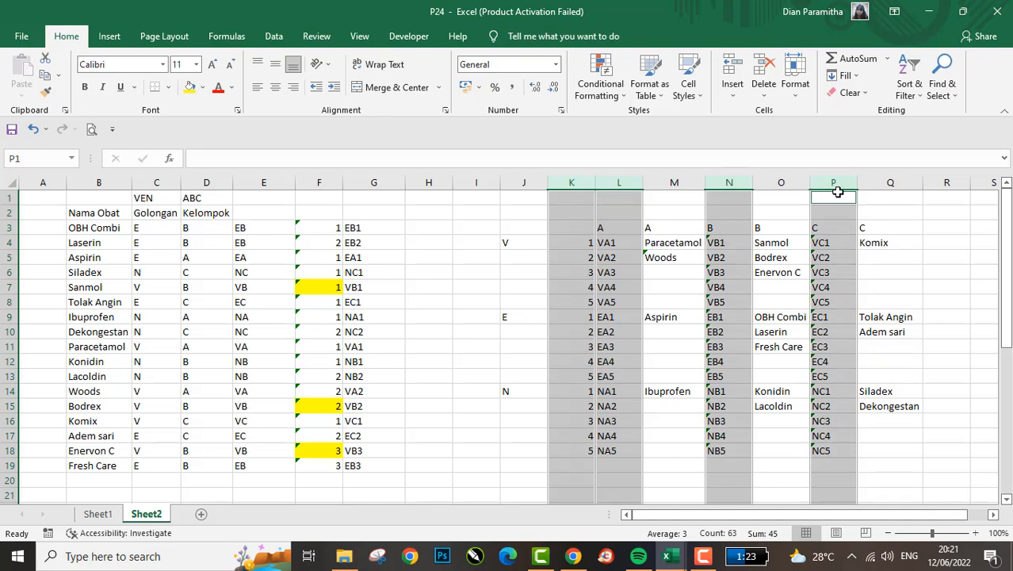
{"action": "right_click", "coordinate": [837, 191]}
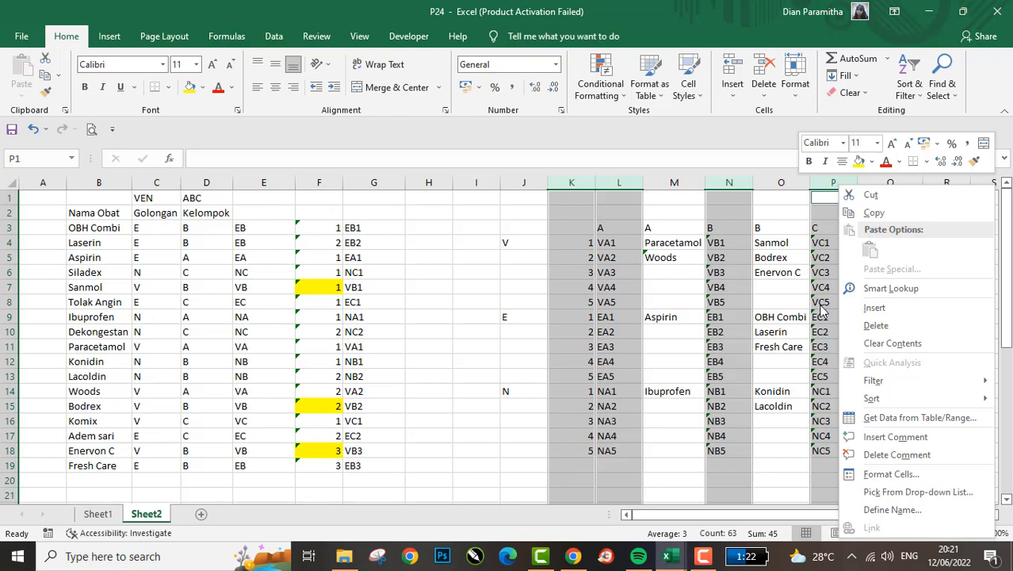
{"action": "left_click", "coordinate": [792, 385]}
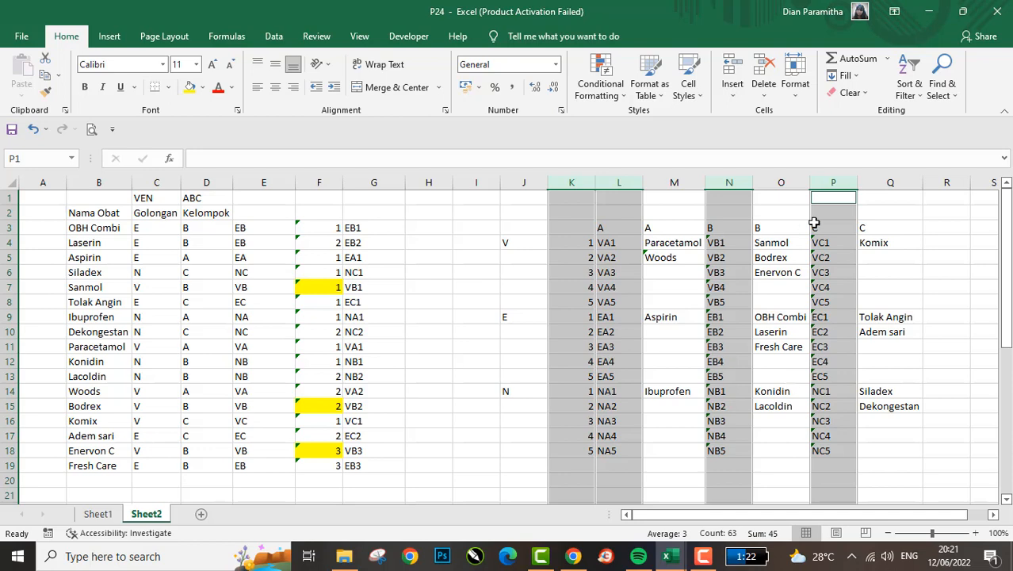
- Hide the code helper column P in the pasted cross table
{"action": "left_click", "coordinate": [845, 187]}
{"action": "right_click", "coordinate": [846, 186]}
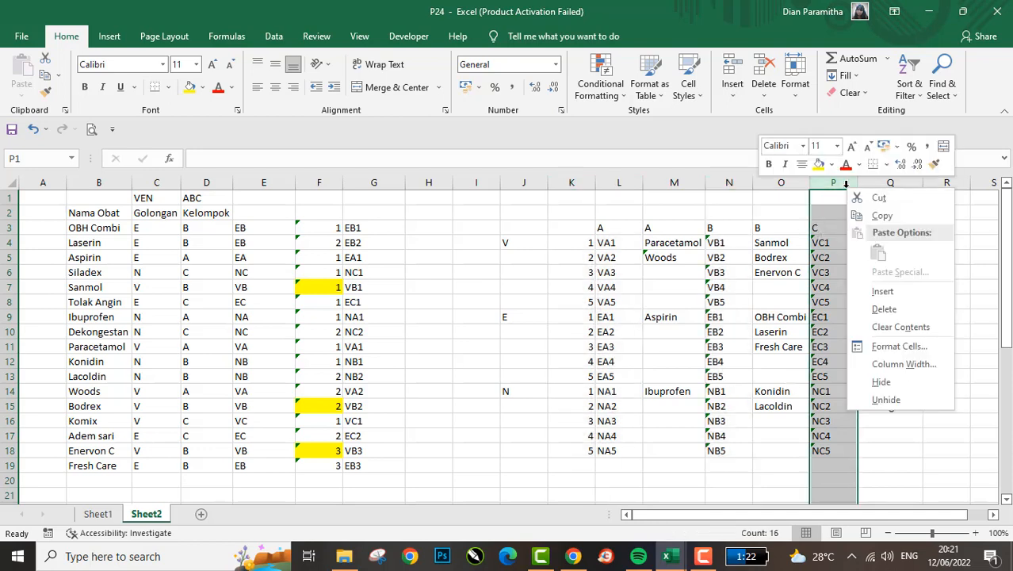
{"action": "left_click", "coordinate": [880, 400]}
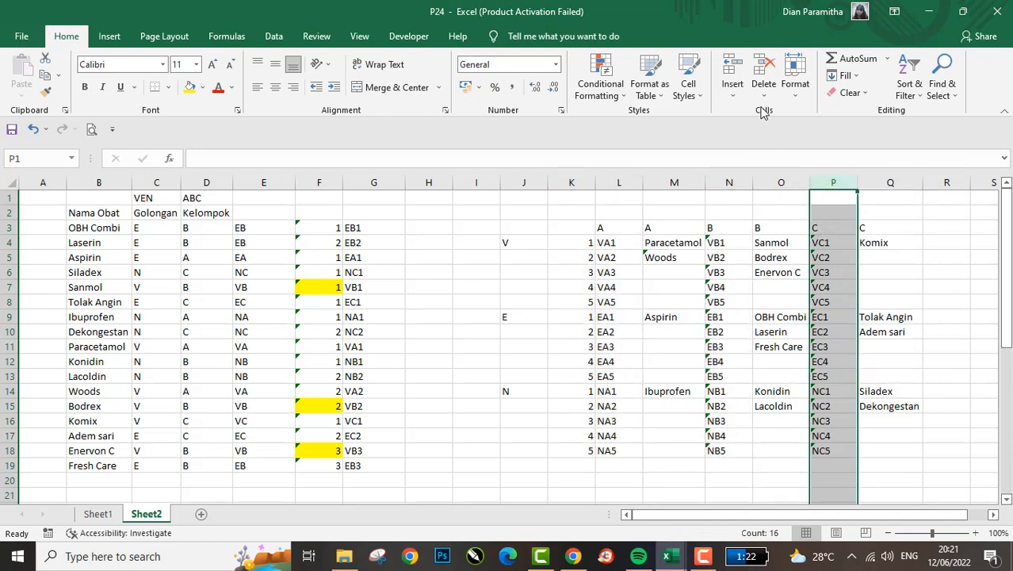
{"action": "right_click", "coordinate": [828, 177]}
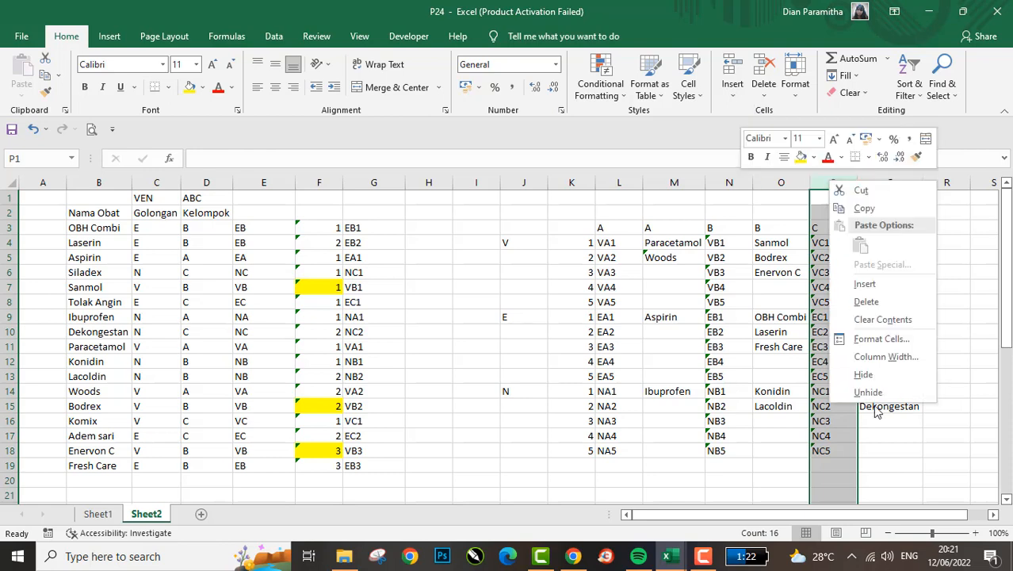
{"action": "left_click", "coordinate": [842, 363]}
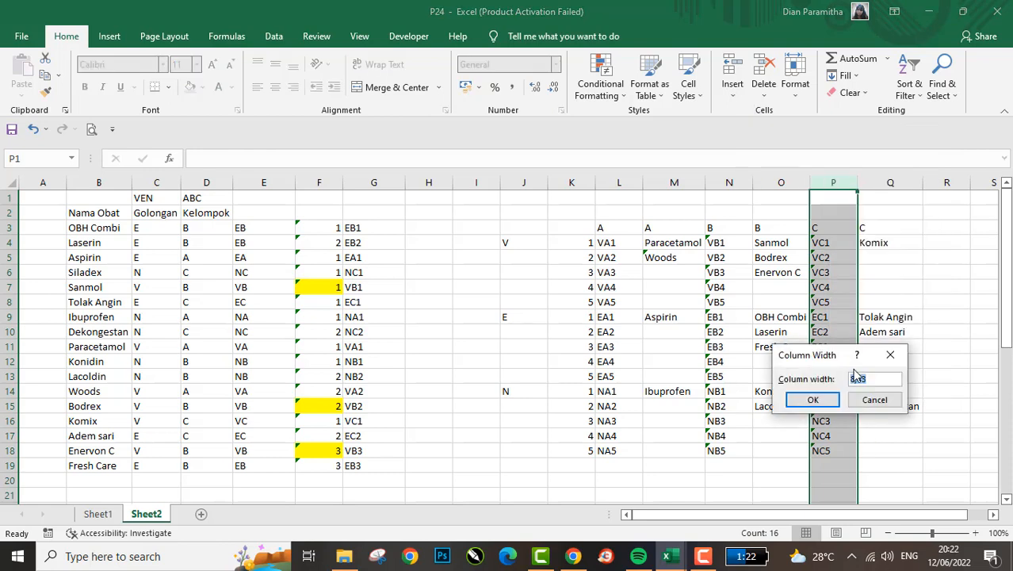
{"action": "left_click", "coordinate": [872, 399]}
{"action": "right_click", "coordinate": [826, 246]}
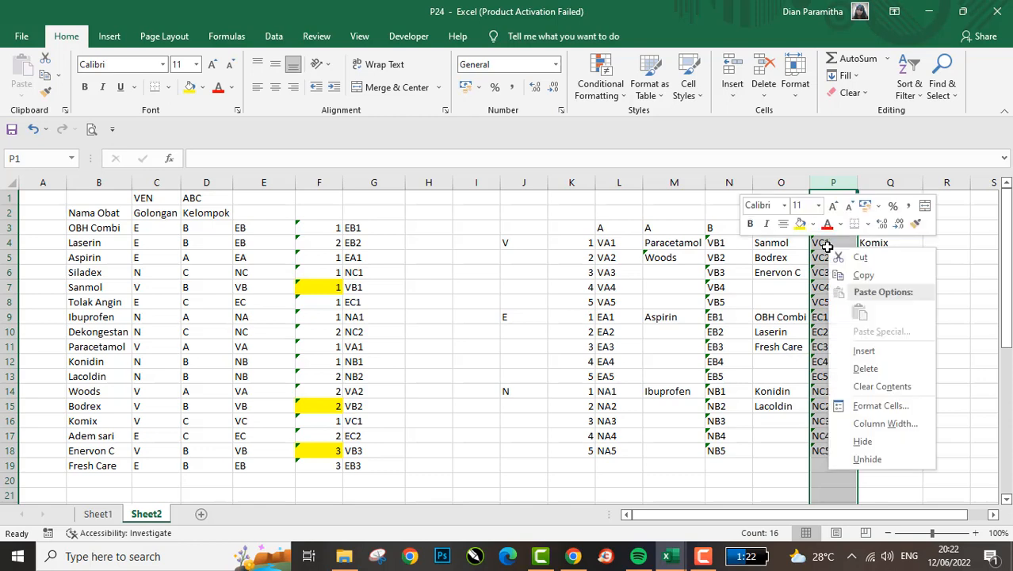
{"action": "left_click", "coordinate": [855, 447]}
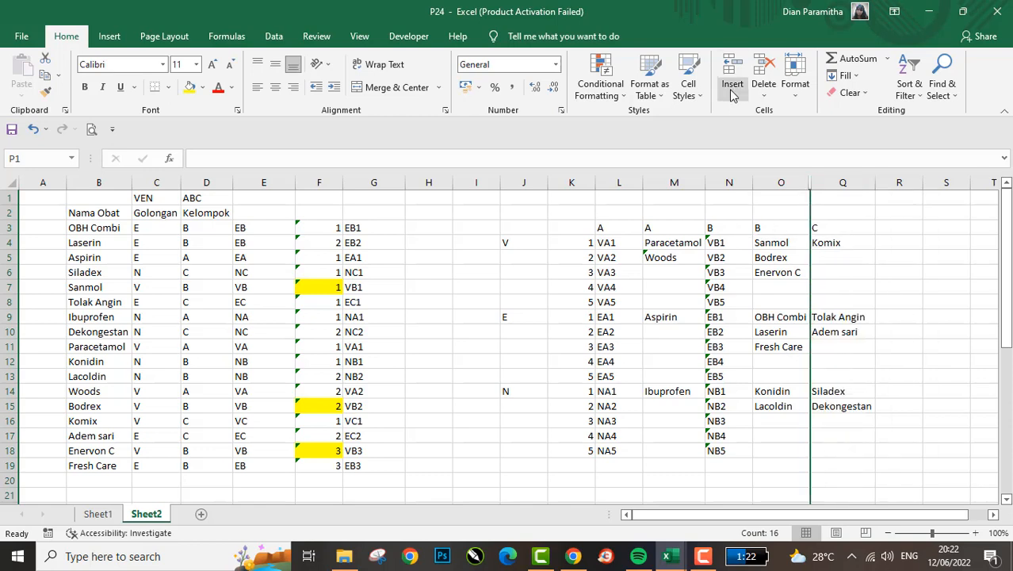
- Hide the code helper column N, and the numbering and code columns K and L of the pasted table
{"action": "left_click", "coordinate": [714, 177]}
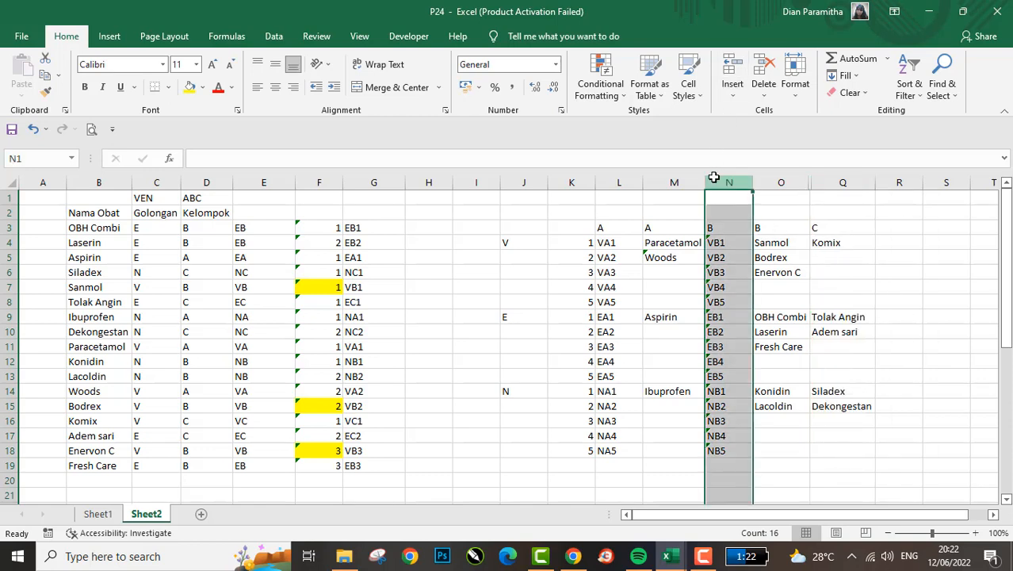
{"action": "right_click", "coordinate": [713, 177]}
{"action": "left_click", "coordinate": [758, 385]}
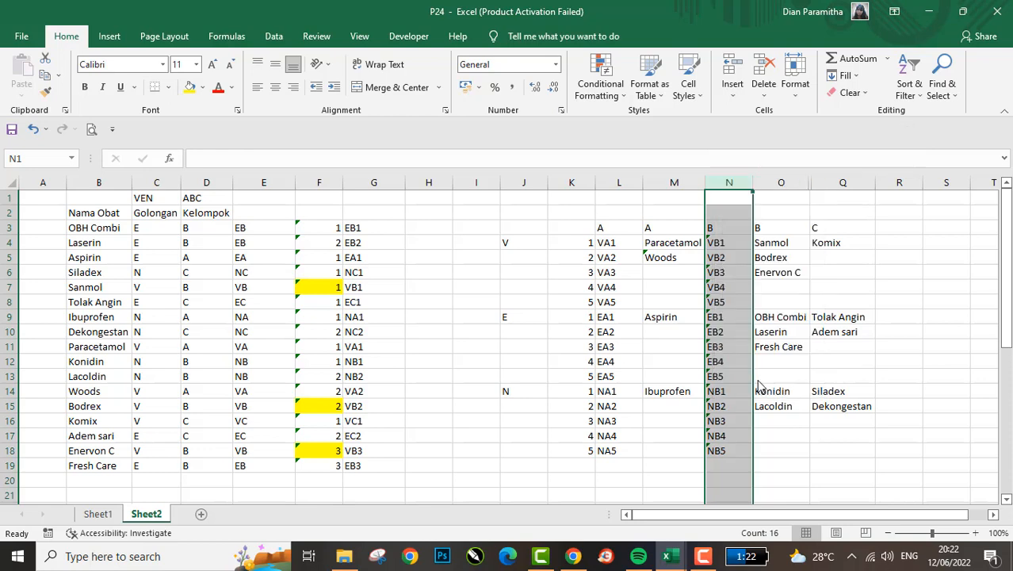
{"action": "left_click", "coordinate": [621, 183]}
{"action": "left_click", "coordinate": [585, 182], "text": "shift"}
{"action": "right_click", "coordinate": [584, 183]}
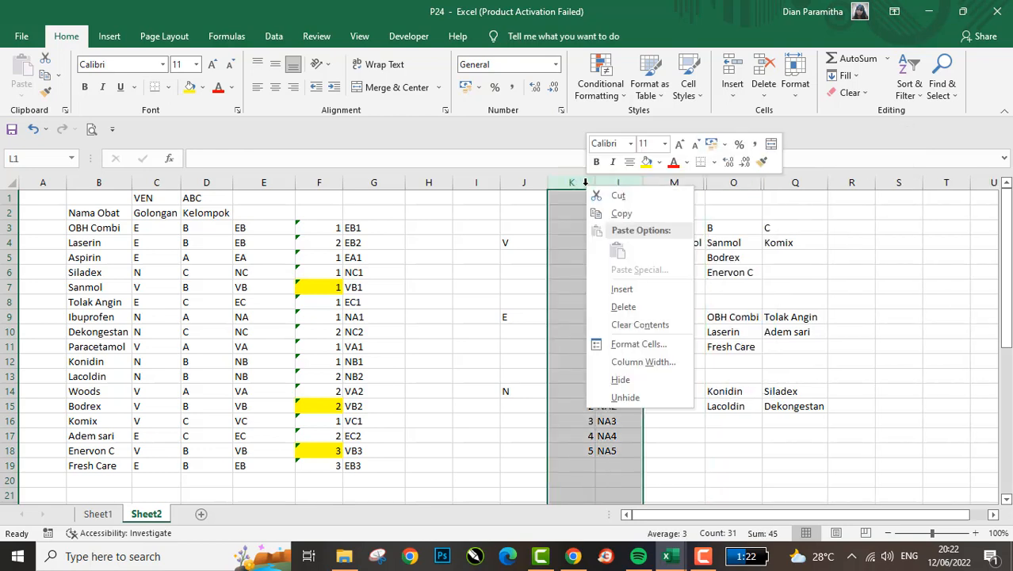
{"action": "left_click", "coordinate": [628, 383]}
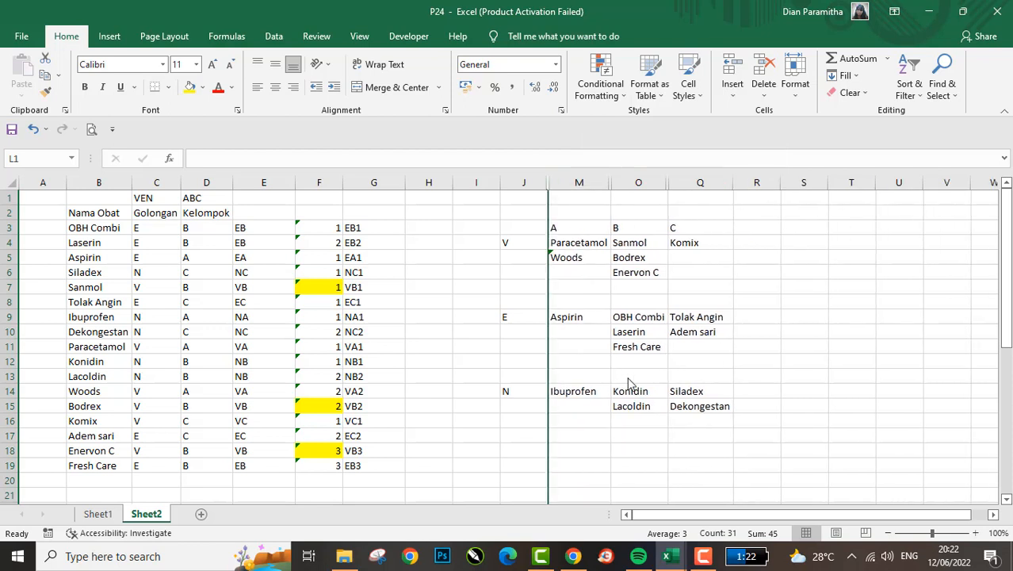
- Copy the V row label in J4 down to the blank cells J5:J8
{"action": "left_click", "coordinate": [580, 326]}
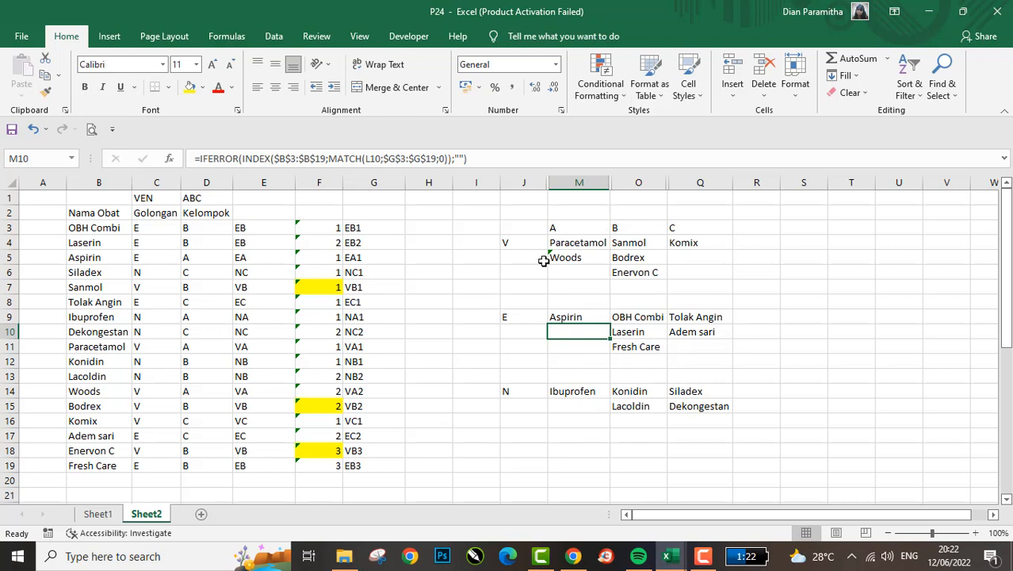
{"action": "left_click", "coordinate": [510, 245]}
{"action": "key", "text": "ctrl+c"}
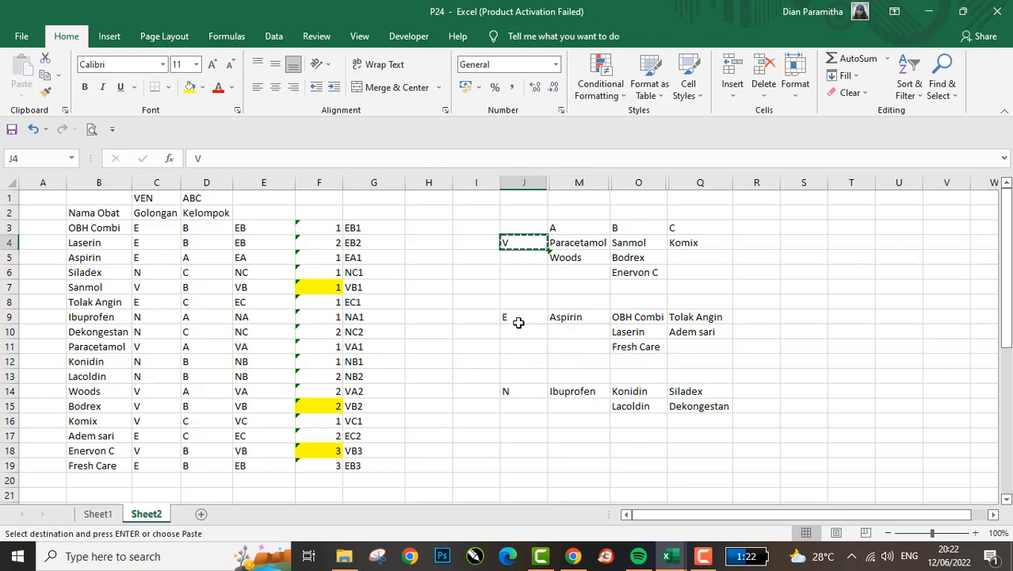
{"action": "key", "text": "shift+Down"}
{"action": "key", "text": "shift+Down"}
{"action": "key", "text": "shift+Down"}
{"action": "key", "text": "shift+Down"}
{"action": "key", "text": "Return"}
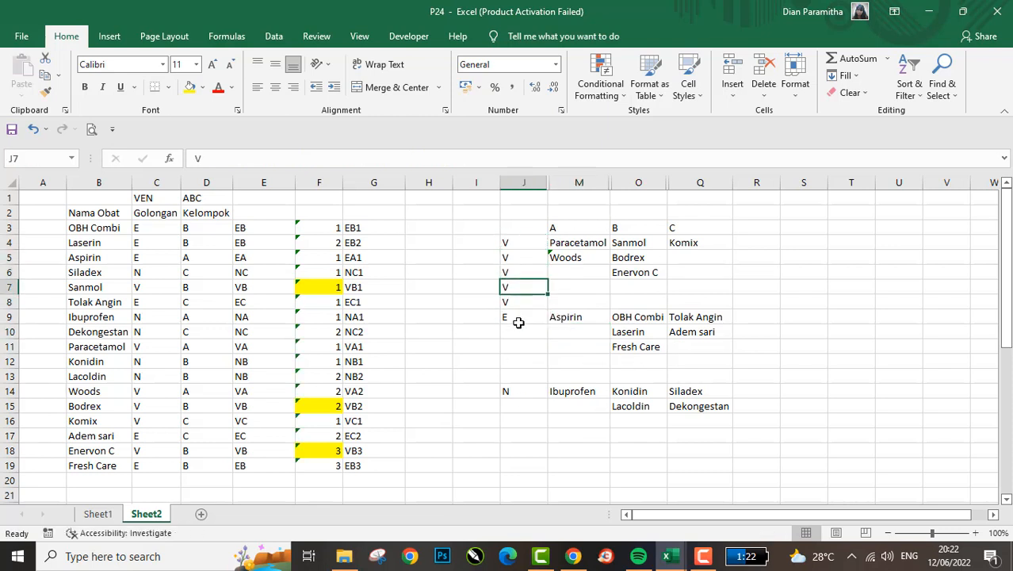
- Copy the E row label in J9 down to the blank cells J10:J13
{"action": "left_click", "coordinate": [519, 323]}
{"action": "key", "text": "ctrl+c"}
{"action": "key", "text": "shift+Down"}
{"action": "key", "text": "shift+Down"}
{"action": "key", "text": "shift+Down"}
{"action": "key", "text": "shift+Down"}
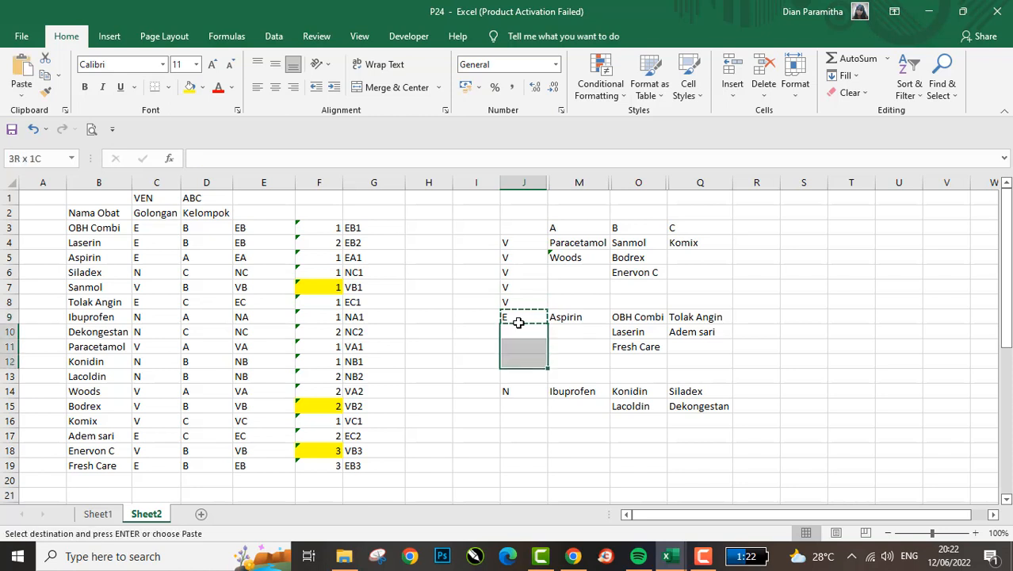
{"action": "key", "text": "Return"}
- Copy the N row label in J14 into J15
{"action": "key", "text": "Down"}
{"action": "key", "text": "Down"}
{"action": "key", "text": "ctrl+c"}
{"action": "key", "text": "shift+Down"}
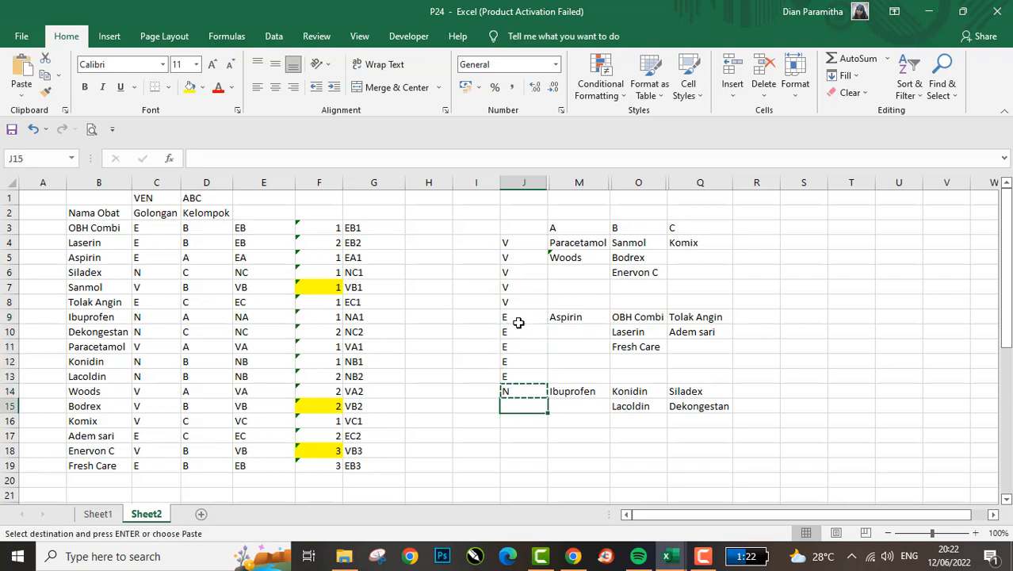
{"action": "key", "text": "Return"}
- Undo the repeated V, E and N row labels pasted in column J
{"action": "key", "text": "ctrl+Up"}
{"action": "key", "text": "Up"}
{"action": "key", "text": "Right"}
{"action": "key", "text": "Left"}
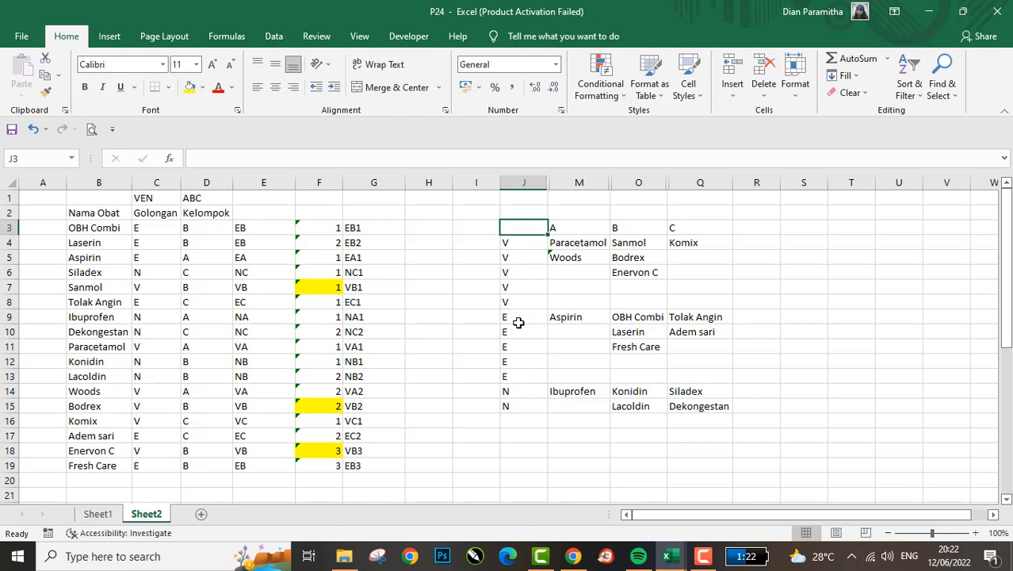
{"action": "key", "text": "ctrl+z"}
{"action": "key", "text": "ctrl+z"}
{"action": "key", "text": "ctrl+z"}
{"action": "key", "text": "Down"}
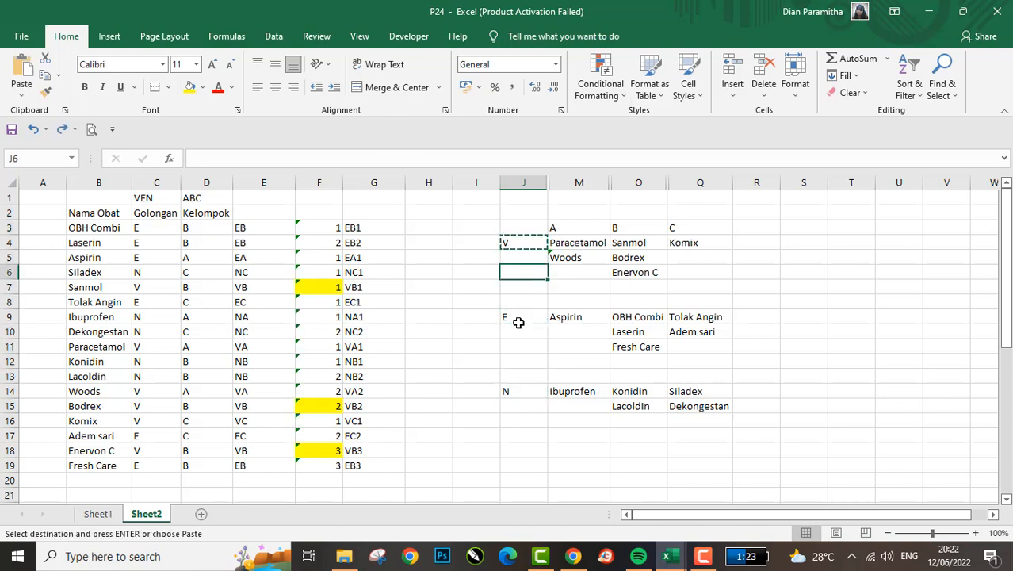
{"action": "key", "text": "Up"}
{"action": "key", "text": "Up"}
{"action": "key", "text": "Right"}
{"action": "key", "text": "Down"}
{"action": "key", "text": "Right"}
{"action": "key", "text": "Down"}
{"action": "key", "text": "Left"}
{"action": "key", "text": "Down"}
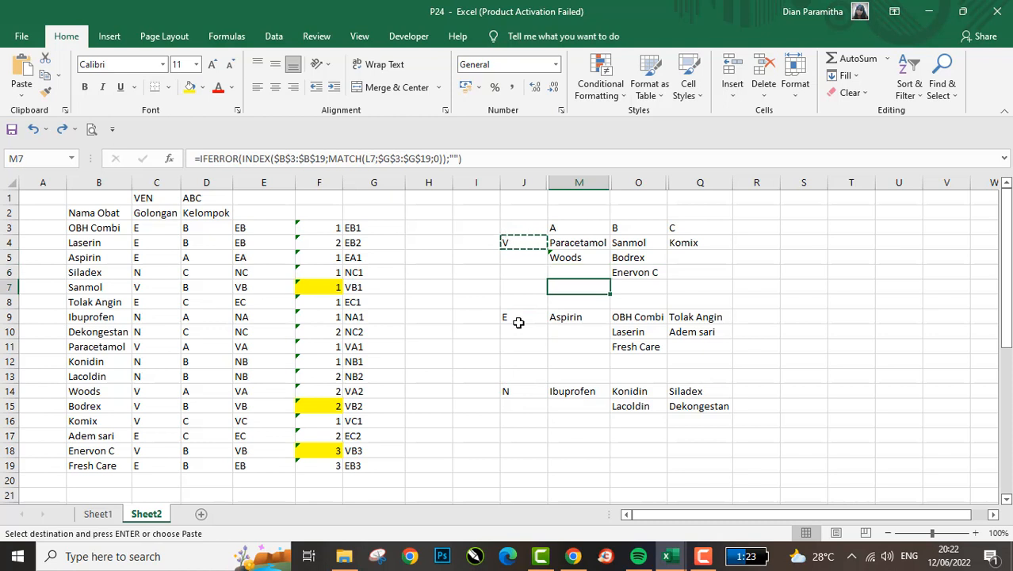
{"action": "key", "text": "Left"}
{"action": "key", "text": "Up"}
{"action": "key", "text": "Up"}
{"action": "key", "text": "Left"}
{"action": "key", "text": "Escape"}
{"action": "key", "text": "Right"}
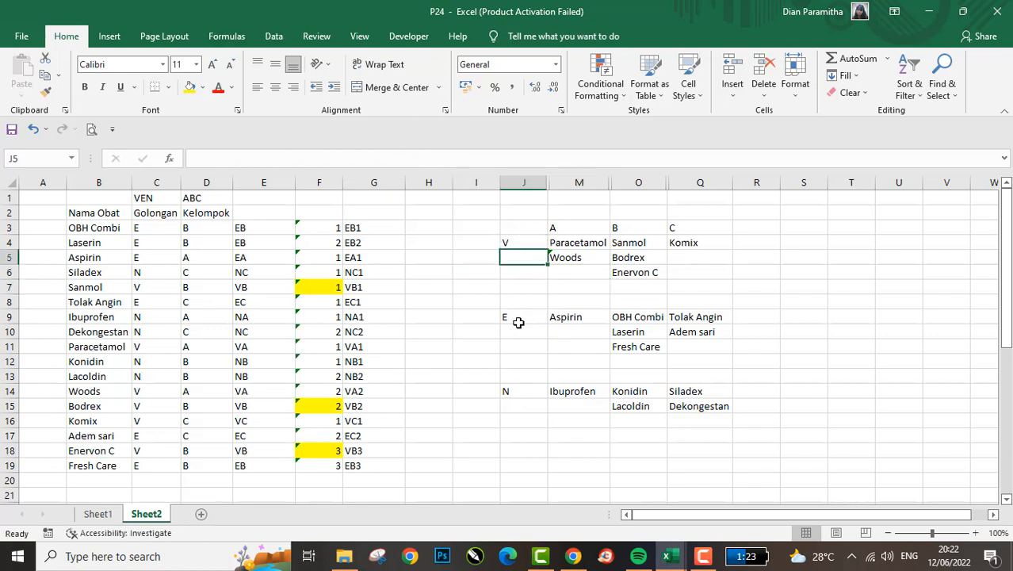
{"action": "key", "text": "Up"}
{"action": "key", "text": "Right"}
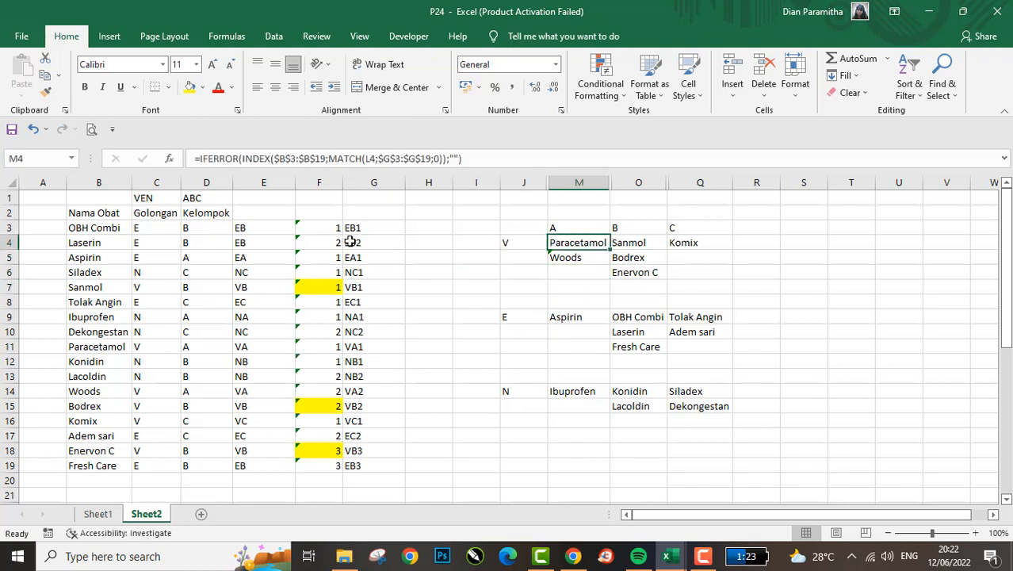
{"action": "left_click", "coordinate": [322, 227]}
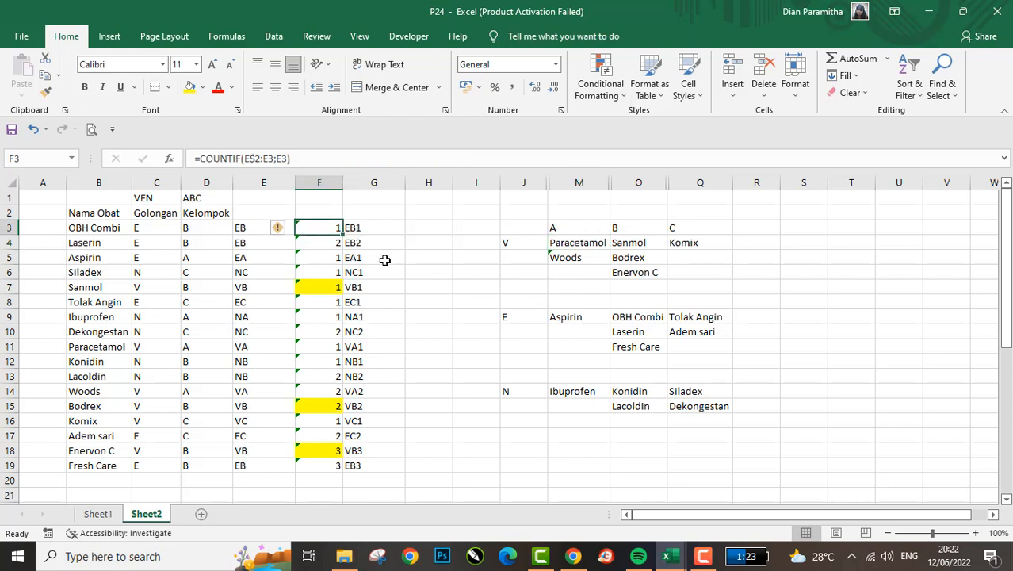
{"action": "left_click", "coordinate": [599, 243]}
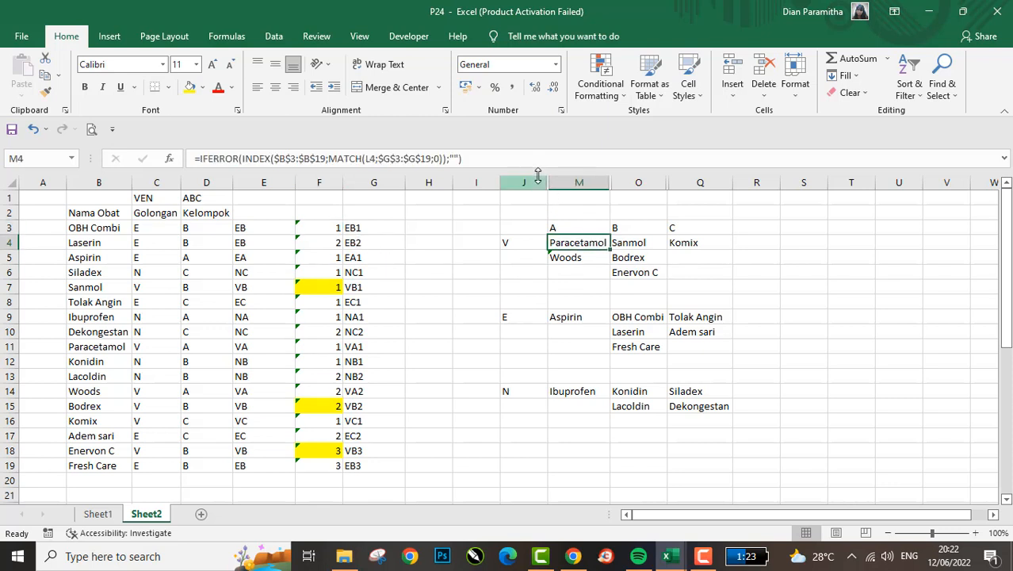
- Unhide all hidden helper columns between J and Q
{"action": "left_click_drag", "start_coordinate": [531, 182], "coordinate": [688, 191]}
{"action": "right_click", "coordinate": [687, 191]}
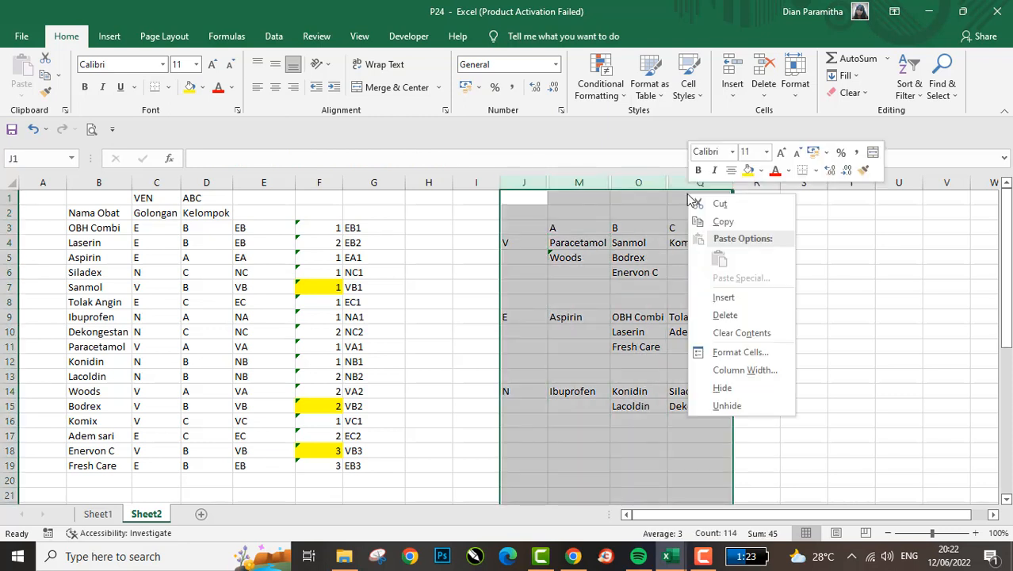
{"action": "left_click", "coordinate": [751, 407]}
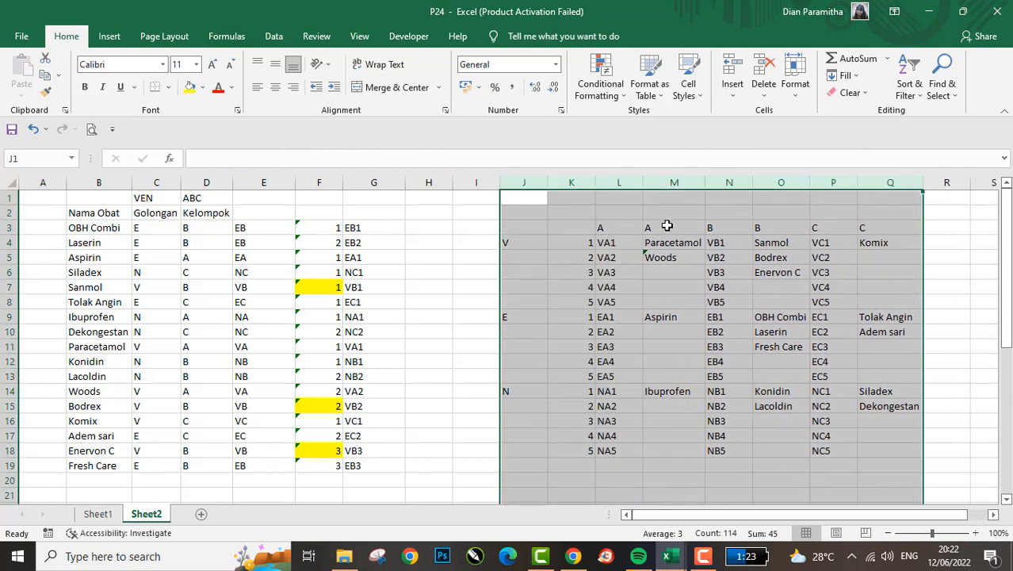
- Examine the code formulas in L4 and L5, the source helper cells F5:G5 and the lookup formula in M4
{"action": "left_click", "coordinate": [618, 256]}
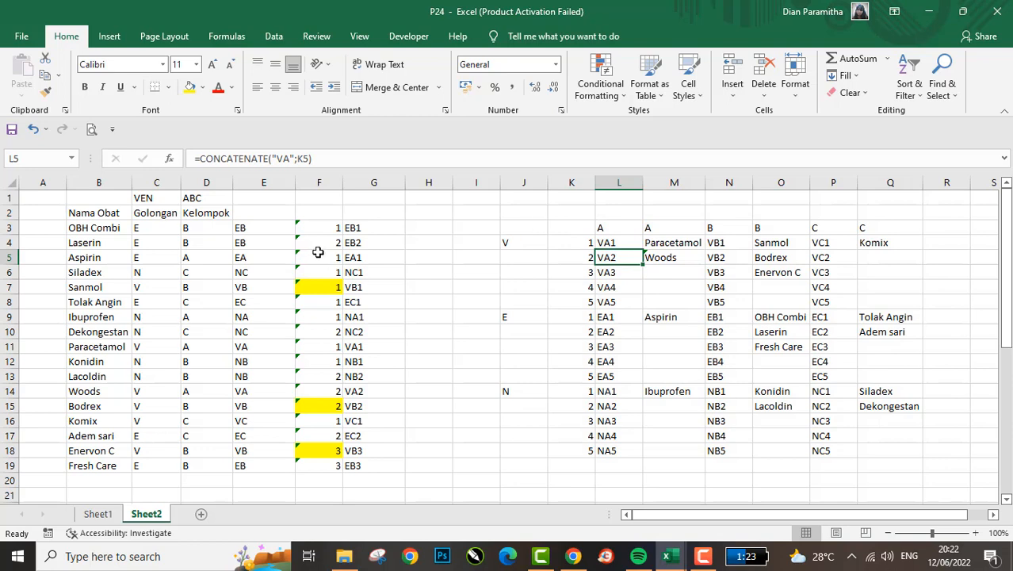
{"action": "left_click_drag", "start_coordinate": [317, 252], "coordinate": [372, 258]}
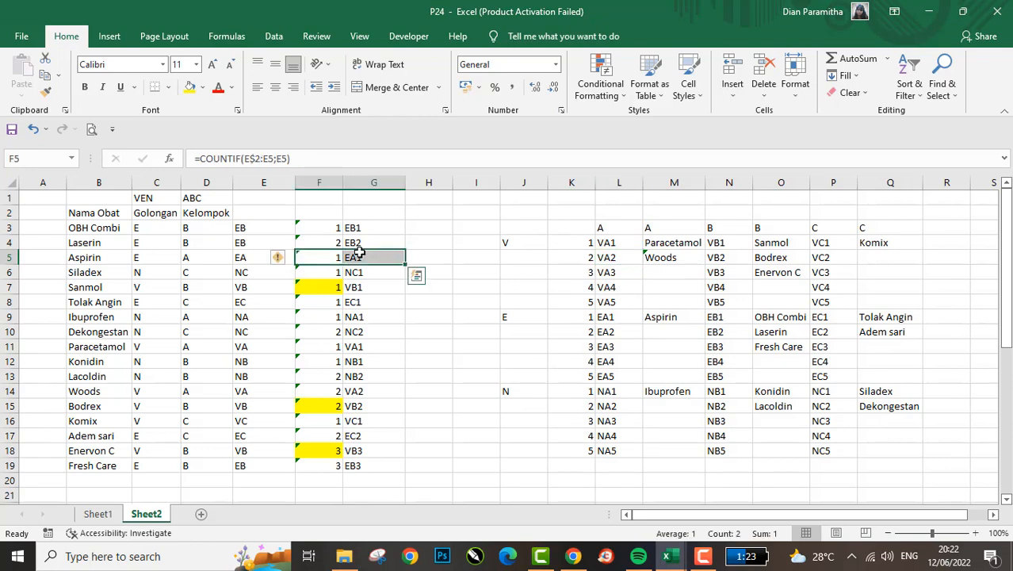
{"action": "left_click", "coordinate": [650, 241]}
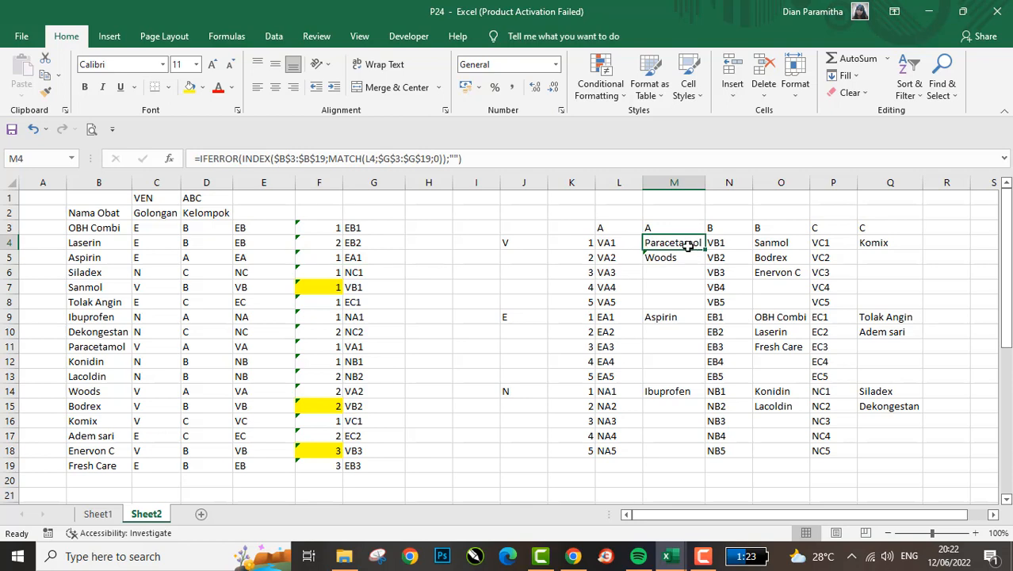
{"action": "left_click", "coordinate": [618, 240]}
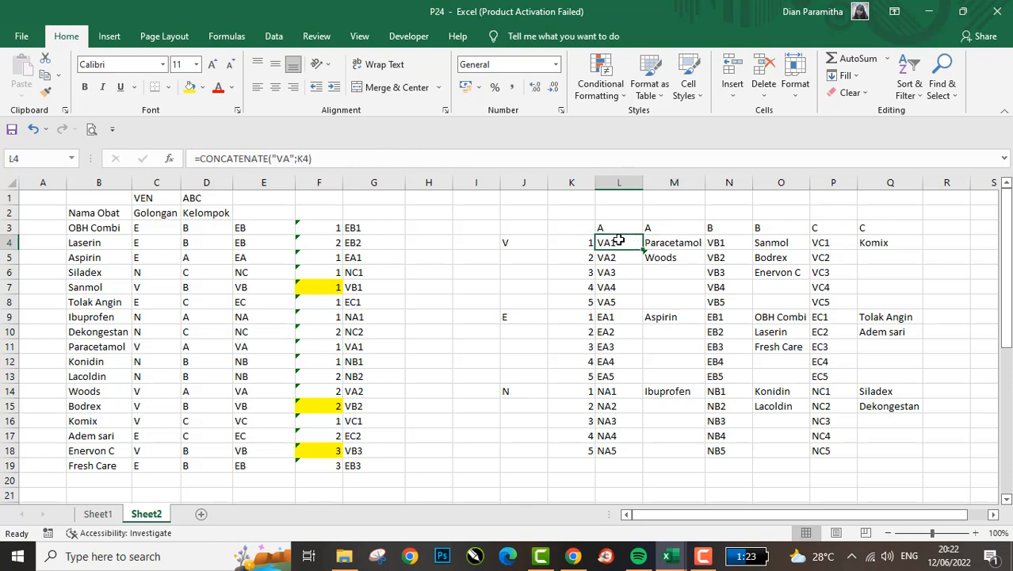
- Clear the sequence numbers in K4:K18
{"action": "left_click", "coordinate": [587, 242]}
{"action": "key", "text": "ctrl+shift+Down"}
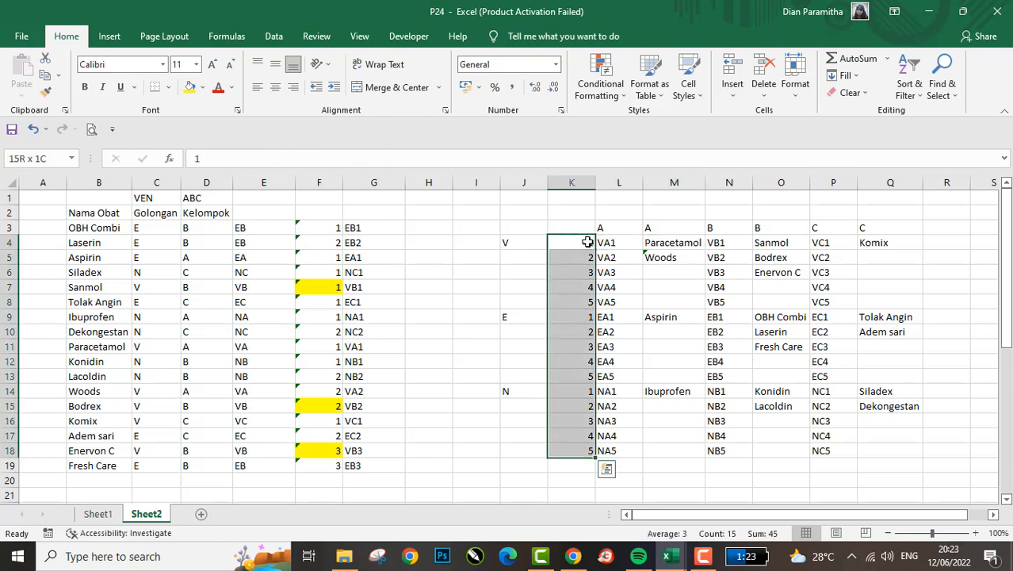
{"action": "key", "text": "Delete"}
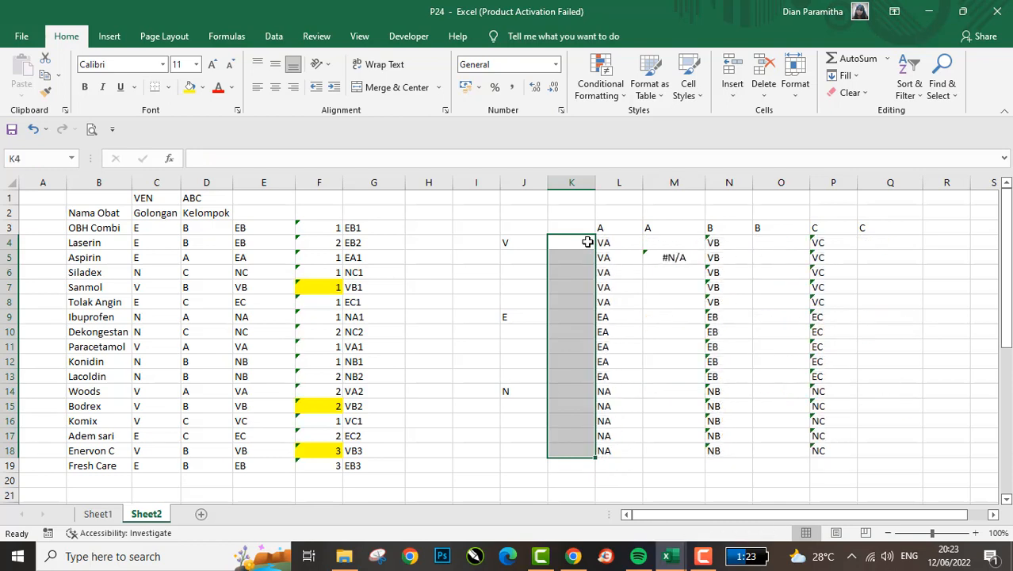
{"action": "key", "text": "Right"}
{"action": "key", "text": "Left"}
{"action": "key", "text": "Left"}
{"action": "key", "text": "Left"}
{"action": "key", "text": "Left"}
{"action": "key", "text": "Up"}
{"action": "key", "text": "Left"}
{"action": "key", "text": "Left"}
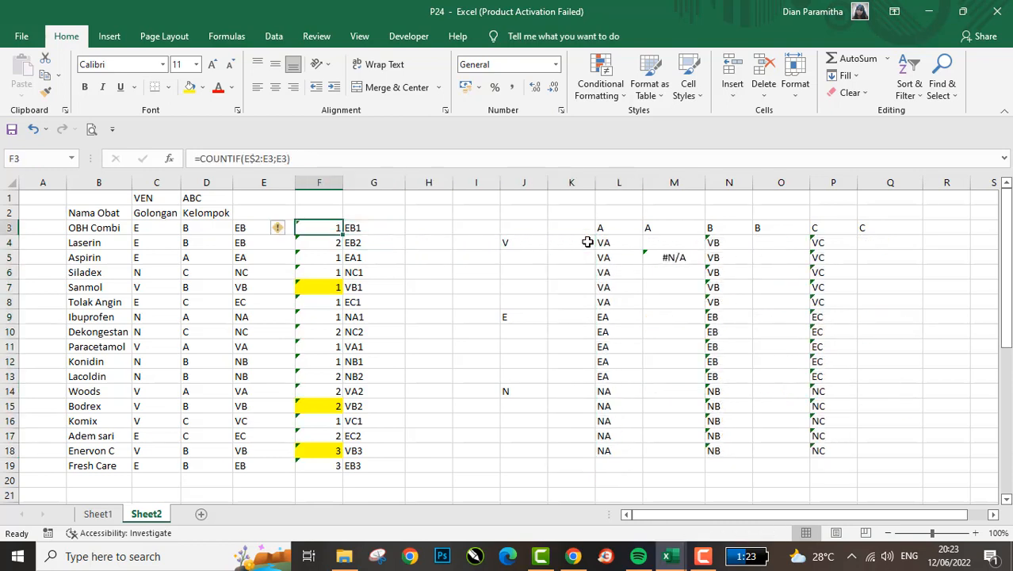
- Change the MATCH lookup range in M4's formula to $E$3:$E$19
{"action": "key", "text": "Right"}
{"action": "key", "text": "Right"}
{"action": "key", "text": "Right"}
{"action": "key", "text": "Down"}
{"action": "key", "text": "Right"}
{"action": "key", "text": "Right"}
{"action": "key", "text": "Right"}
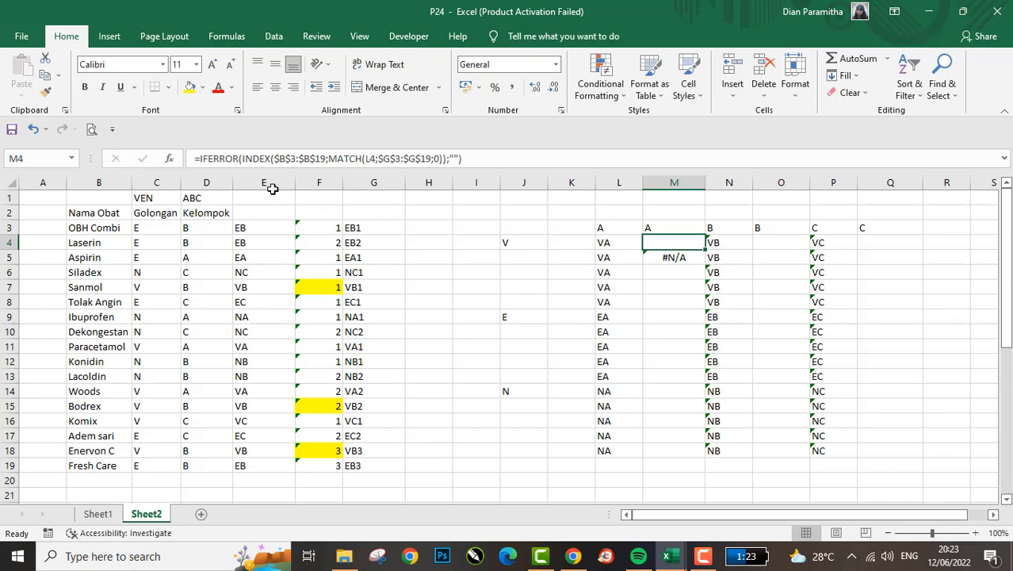
{"action": "left_click", "coordinate": [367, 159]}
{"action": "left_click_drag", "start_coordinate": [376, 217], "coordinate": [265, 230]}
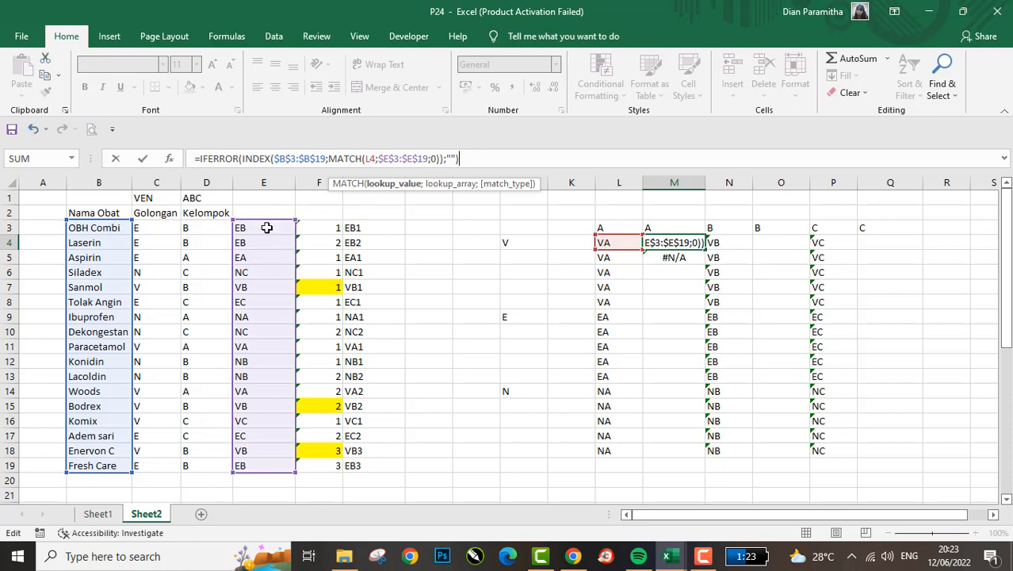
{"action": "key", "text": "Return"}
{"action": "key", "text": "Up"}
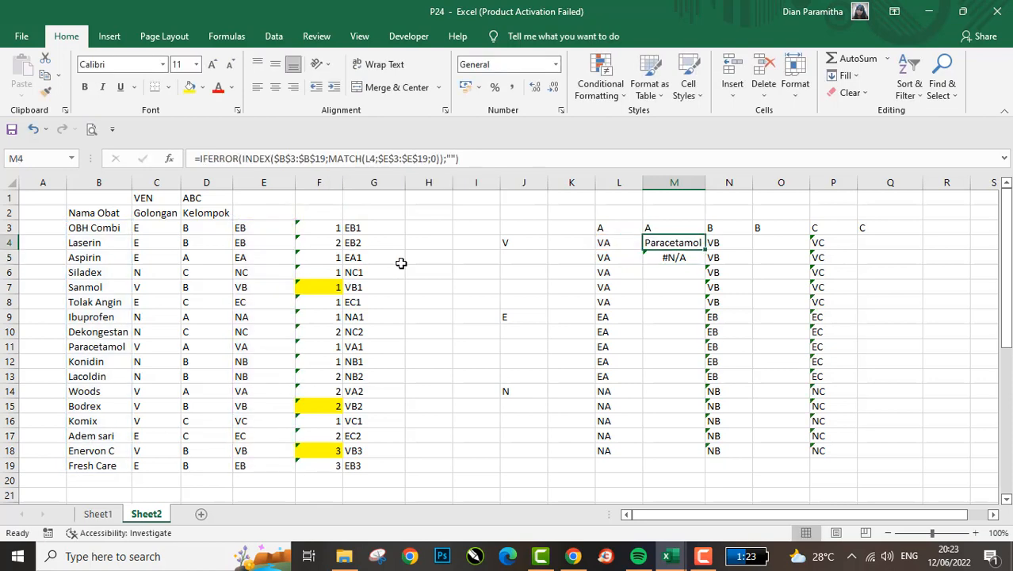
- Copy the M4 lookup formula into M5 and inspect the ranges it references
{"action": "key", "text": "ctrl+c"}
{"action": "key", "text": "Down"}
{"action": "key", "text": "Return"}
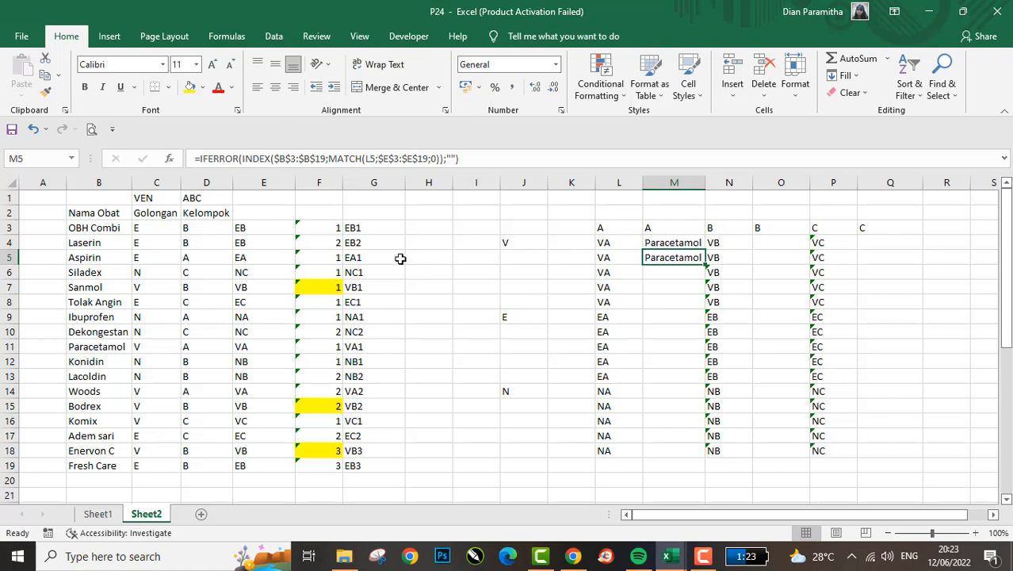
{"action": "left_click", "coordinate": [349, 158]}
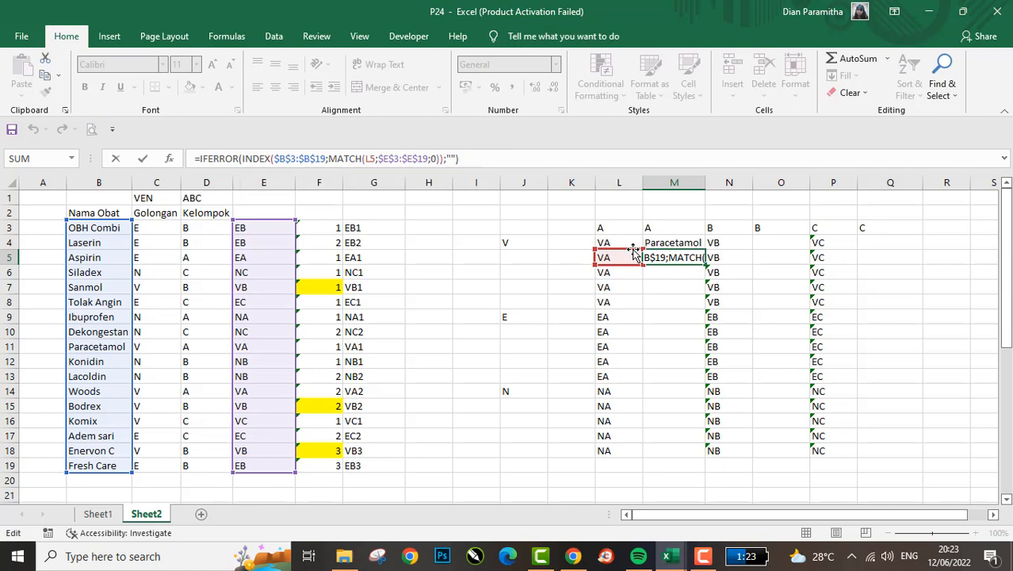
{"action": "key", "text": "Escape"}
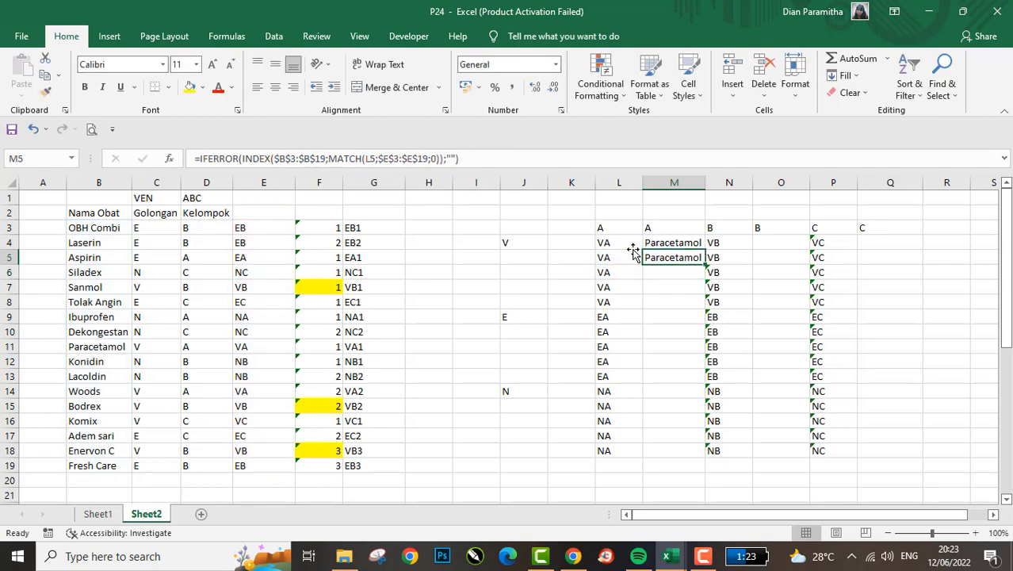
- Undo the lookup formula edits and the cleared K numbers, and unhide the helper columns between J and Q
{"action": "key", "text": "ctrl+z"}
{"action": "key", "text": "ctrl+z"}
{"action": "key", "text": "ctrl+z"}
{"action": "key", "text": "ctrl+z"}
{"action": "key", "text": "ctrl+z"}
{"action": "key", "text": "ctrl+z"}
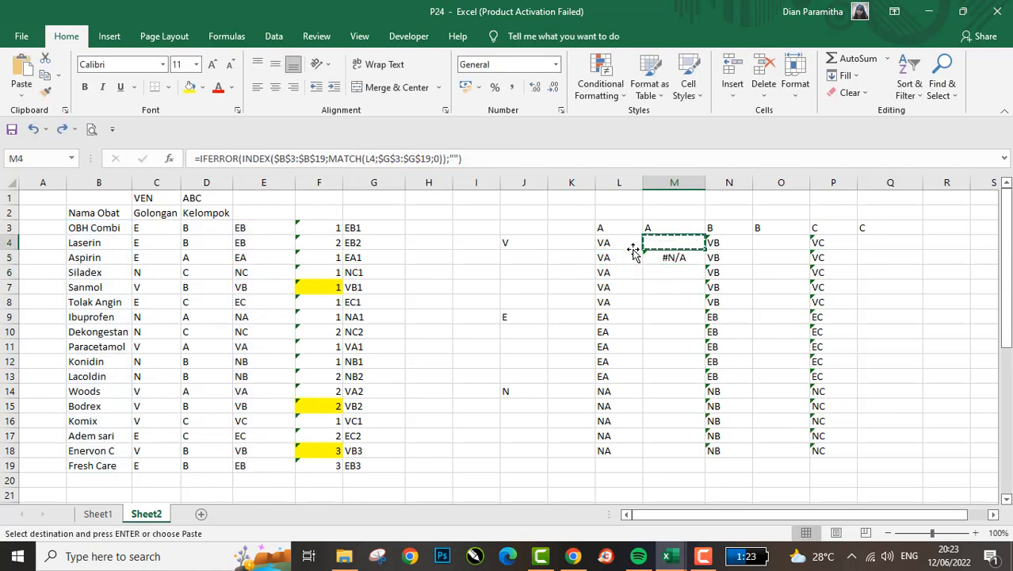
{"action": "right_click", "coordinate": [634, 253]}
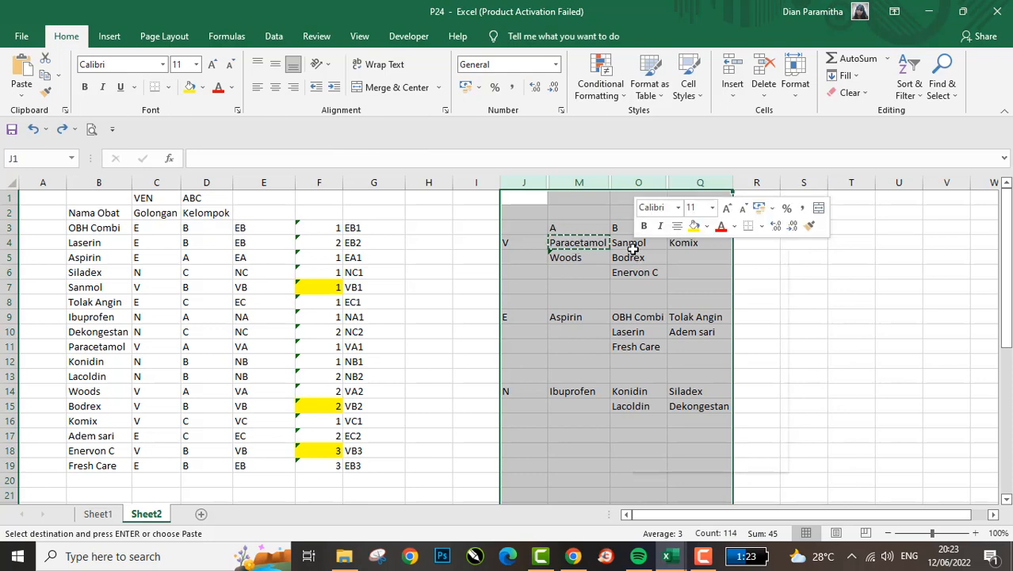
{"action": "left_click", "coordinate": [662, 462]}
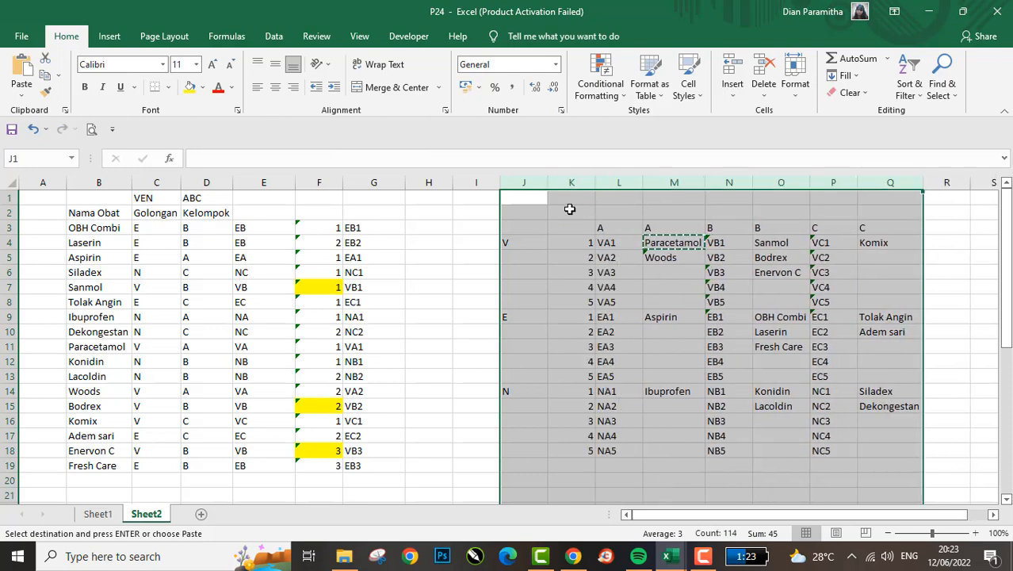
- Copy the cross table in J3:Q18 and paste it as values only starting at S3
{"action": "left_click", "coordinate": [525, 229]}
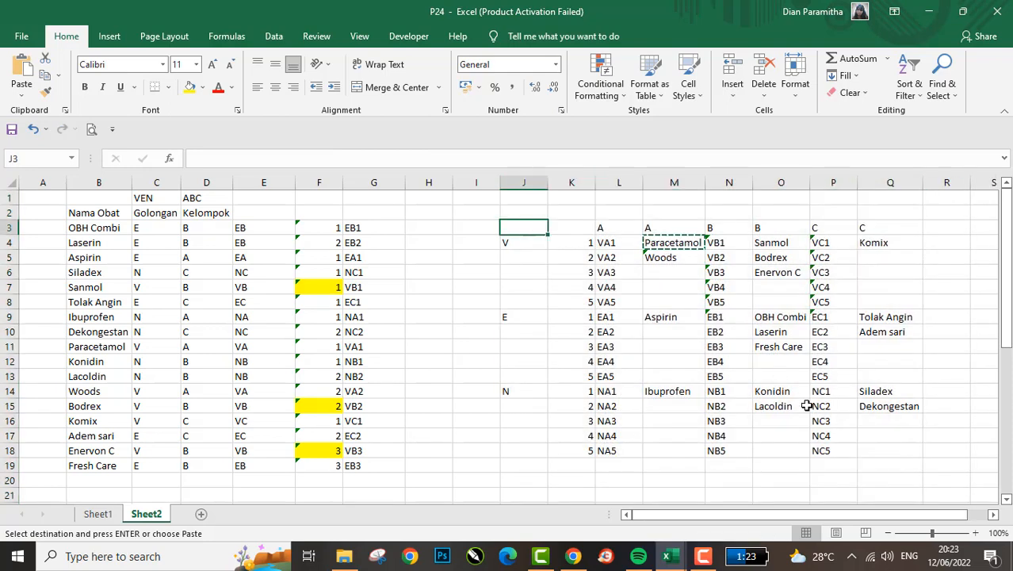
{"action": "left_click", "coordinate": [864, 450], "text": "shift"}
{"action": "left_click", "coordinate": [671, 258]}
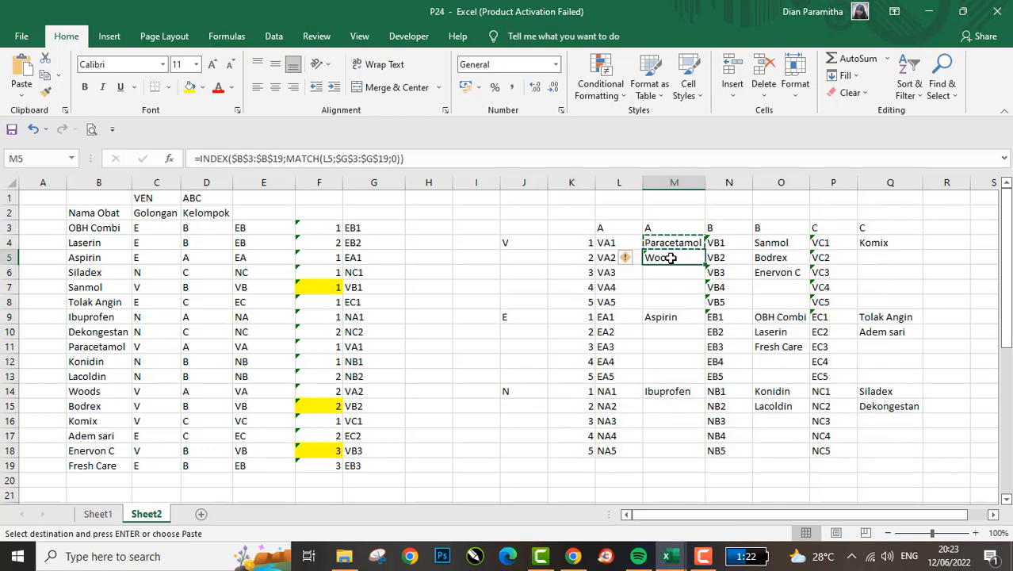
{"action": "left_click", "coordinate": [527, 226]}
{"action": "key", "text": "shift+Down"}
{"action": "key", "text": "shift+Right"}
{"action": "key", "text": "shift+Down"}
{"action": "key", "text": "shift+Right"}
{"action": "key", "text": "shift+Down"}
{"action": "key", "text": "shift+Right"}
{"action": "key", "text": "shift+Right"}
{"action": "key", "text": "shift+Down"}
{"action": "key", "text": "shift+Right"}
{"action": "key", "text": "shift+Down"}
{"action": "key", "text": "shift+Right"}
{"action": "key", "text": "shift+Down"}
{"action": "key", "text": "shift+Right"}
{"action": "key", "text": "shift+Down"}
{"action": "key", "text": "shift+Down"}
{"action": "key", "text": "shift+Down"}
{"action": "key", "text": "shift+Down"}
{"action": "key", "text": "shift+Down"}
{"action": "key", "text": "shift+Down"}
{"action": "key", "text": "shift+Down"}
{"action": "key", "text": "shift+Down"}
{"action": "key", "text": "shift+Down"}
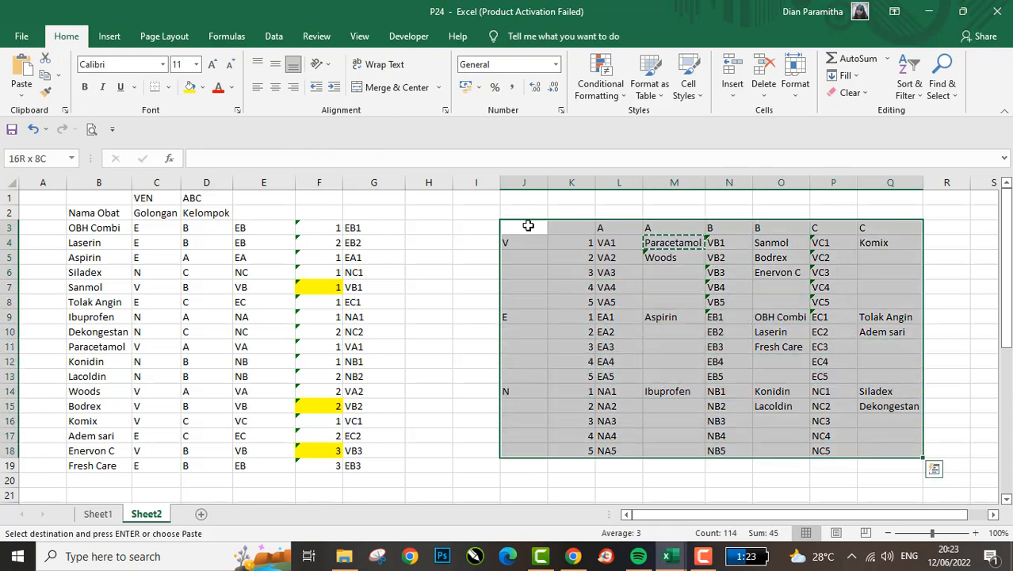
{"action": "key", "text": "ctrl+c"}
{"action": "key", "text": "Right"}
{"action": "key", "text": "Right"}
{"action": "key", "text": "Right"}
{"action": "key", "text": "Right"}
{"action": "key", "text": "Right"}
{"action": "key", "text": "Right"}
{"action": "key", "text": "Right"}
{"action": "key", "text": "Right"}
{"action": "key", "text": "Right"}
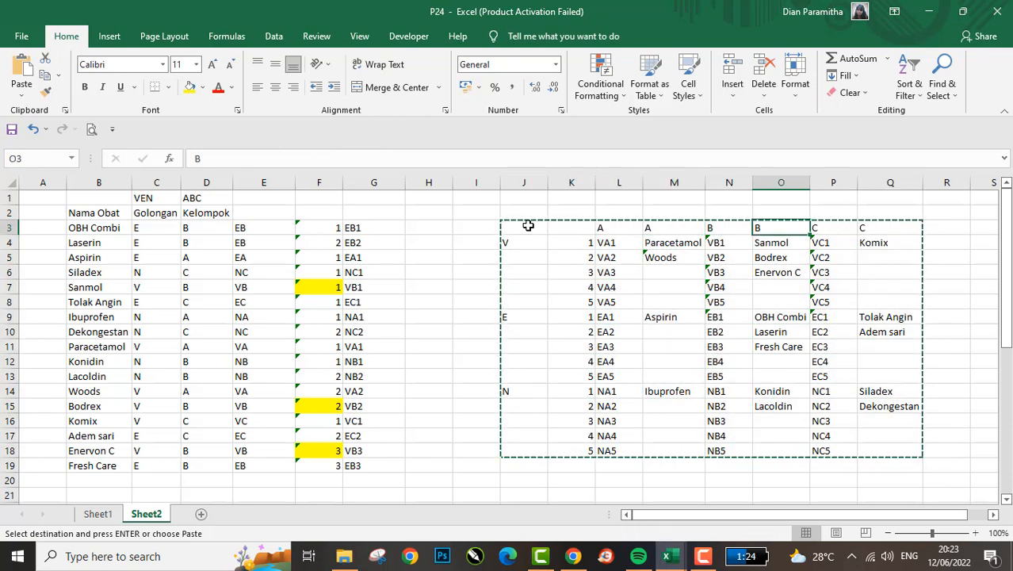
{"action": "key", "text": "ctrl+alt+v"}
{"action": "key", "text": "v"}
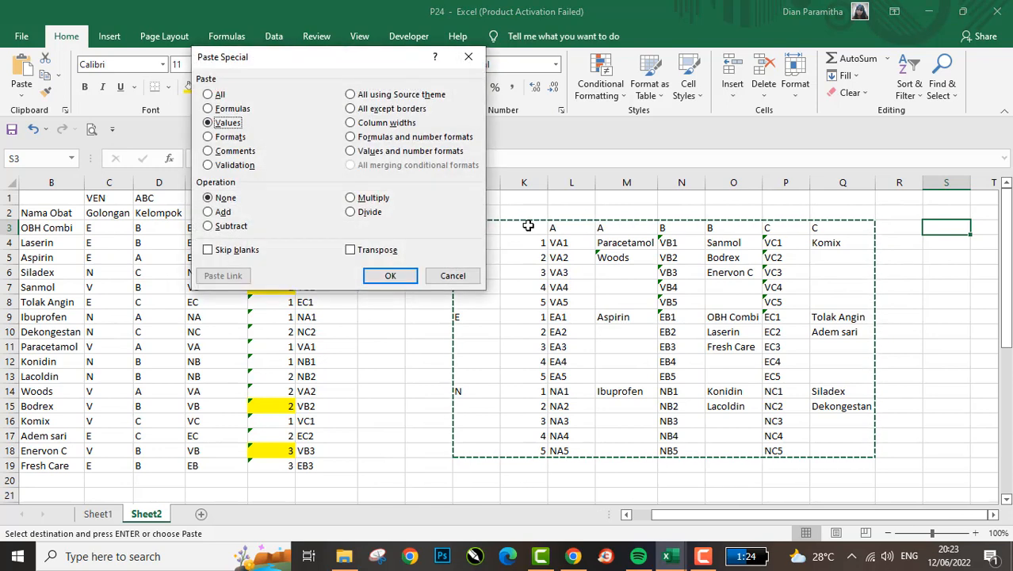
{"action": "key", "text": "Return"}
{"action": "scroll", "coordinate": [592, 311], "scroll_direction": "right", "scroll_amount": 4}
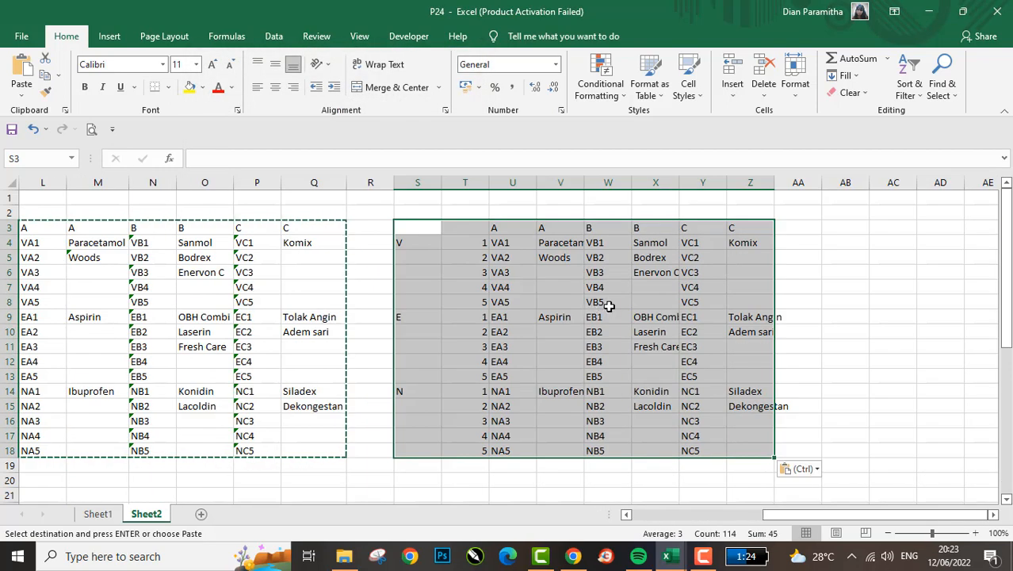
{"action": "left_click", "coordinate": [561, 258]}
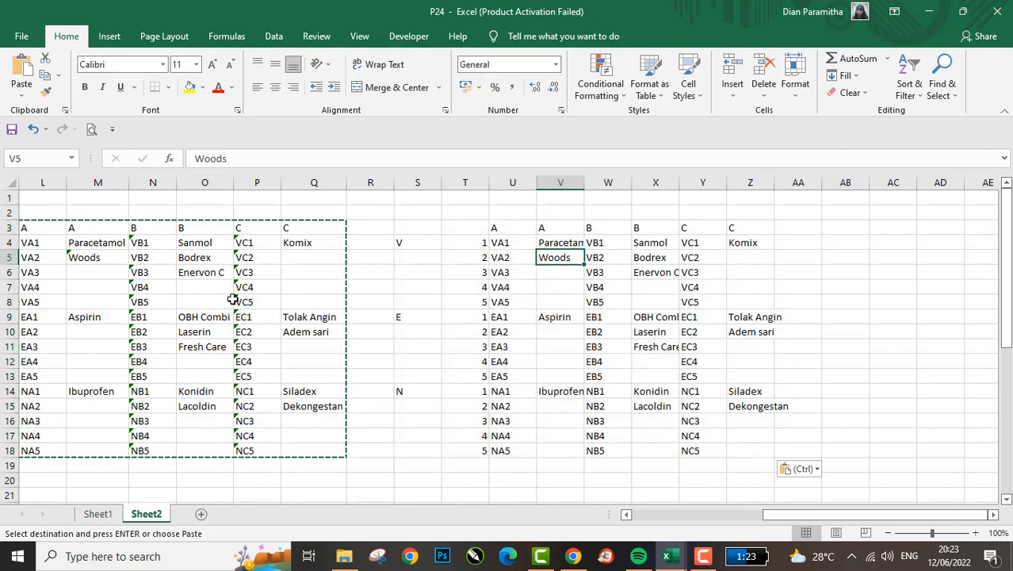
- Delete the sequence numbers from K4:K18 in the original cross table
{"action": "scroll", "coordinate": [233, 298], "scroll_direction": "left", "scroll_amount": 5}
{"action": "left_click", "coordinate": [510, 236]}
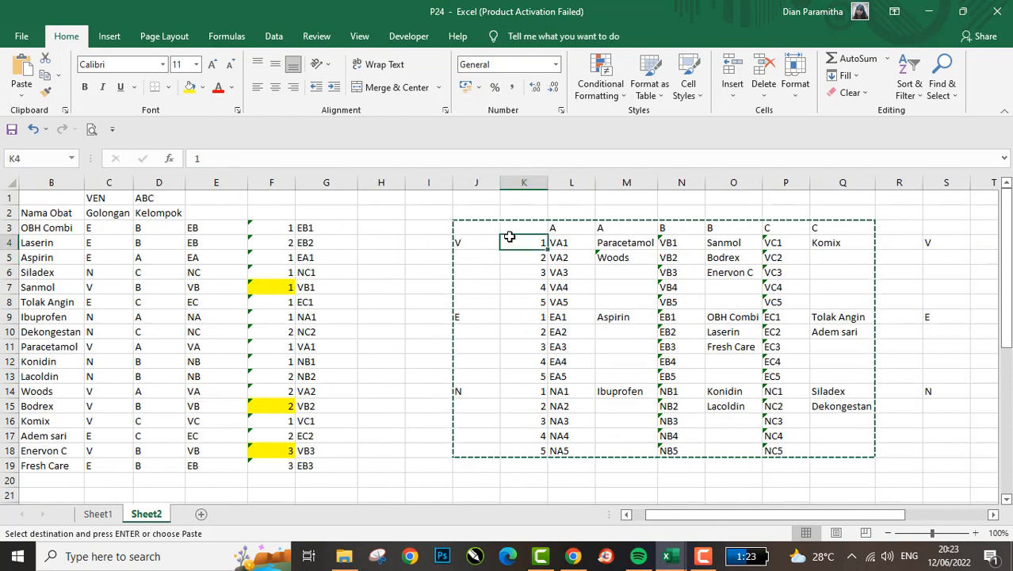
{"action": "key", "text": "ctrl+shift+Down"}
{"action": "key", "text": "Delete"}
{"action": "key", "text": "Right"}
{"action": "key", "text": "Down"}
{"action": "key", "text": "Down"}
{"action": "key", "text": "Down"}
{"action": "key", "text": "Down"}
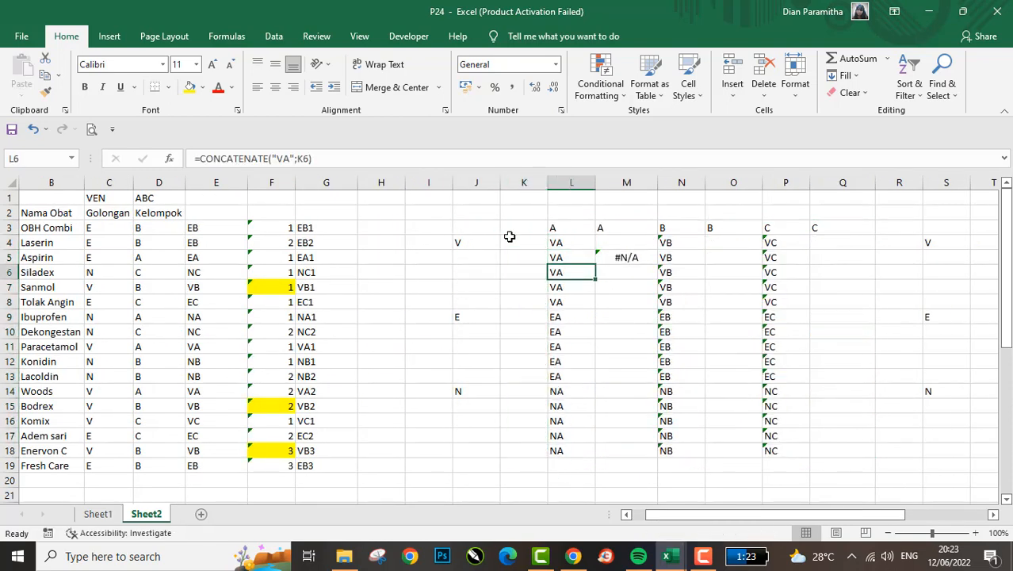
- Move the MATCH lookup range in M4's formula from column G to $E$3:$E$19
{"action": "left_click", "coordinate": [623, 240]}
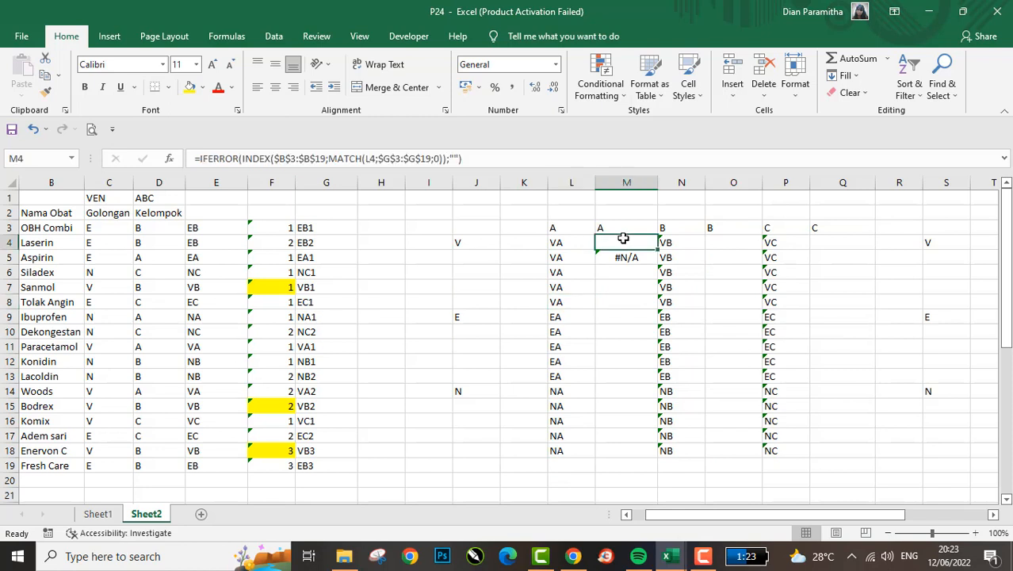
{"action": "left_click", "coordinate": [392, 158]}
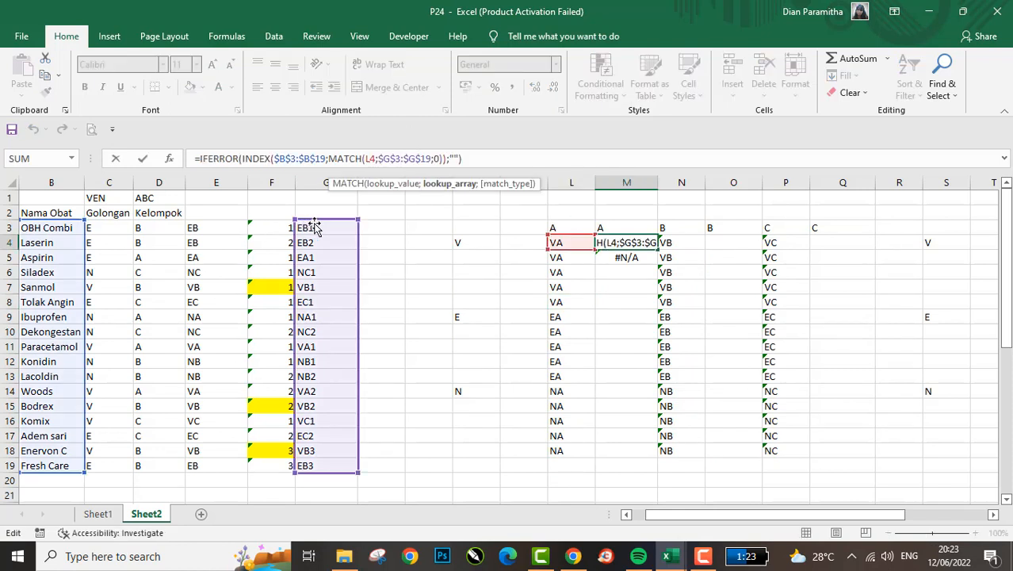
{"action": "left_click_drag", "start_coordinate": [316, 228], "coordinate": [230, 230]}
{"action": "key", "text": "ctrl+Return"}
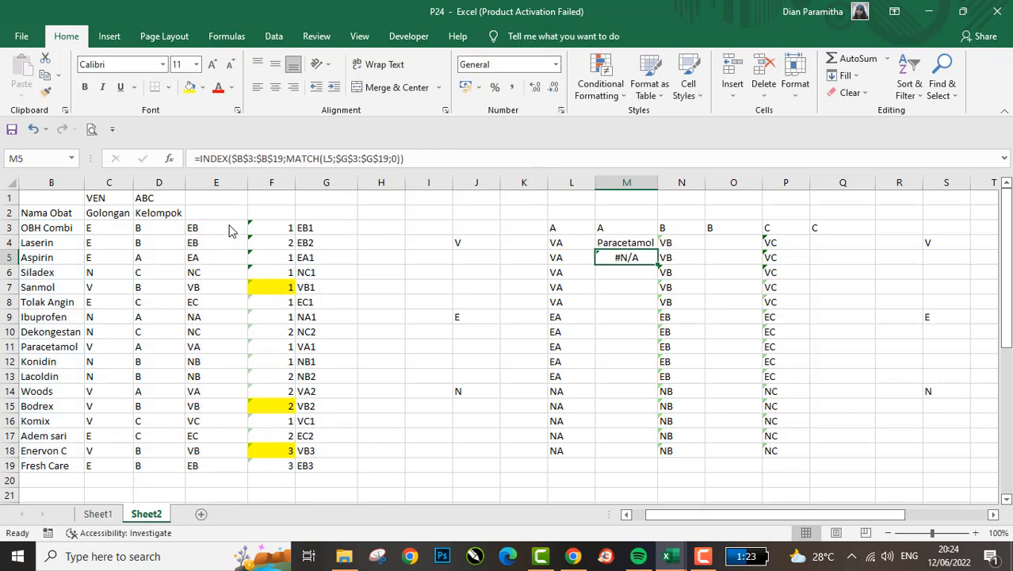
- Copy the M4 lookup formula into M5:M6
{"action": "key", "text": "ctrl+c"}
{"action": "key", "text": "Down"}
{"action": "key", "text": "shift+Down"}
{"action": "key", "text": "ctrl+v"}
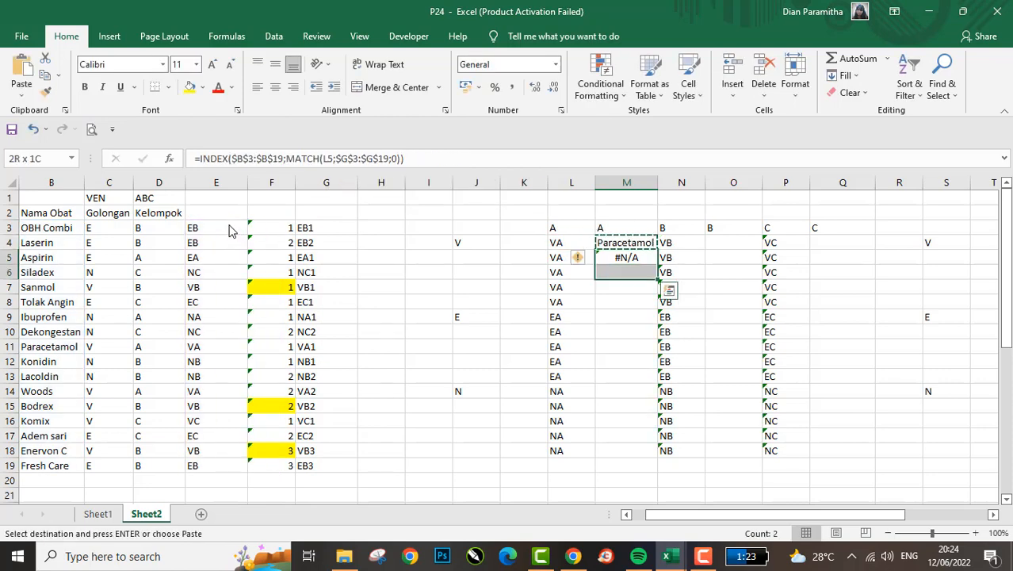
{"action": "key", "text": "Escape"}
{"action": "key", "text": "shift+Up"}
{"action": "key", "text": "Down"}
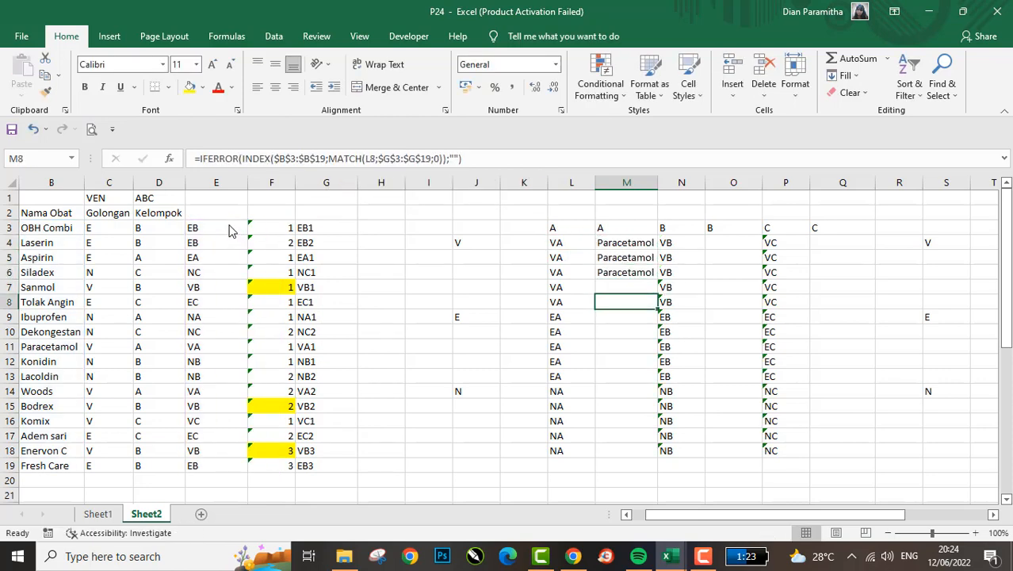
- Examine the code formula in L6 and the CONCATENATE formulas in column E beside the column F counts
{"action": "key", "text": "Down"}
{"action": "key", "text": "Up"}
{"action": "key", "text": "Left"}
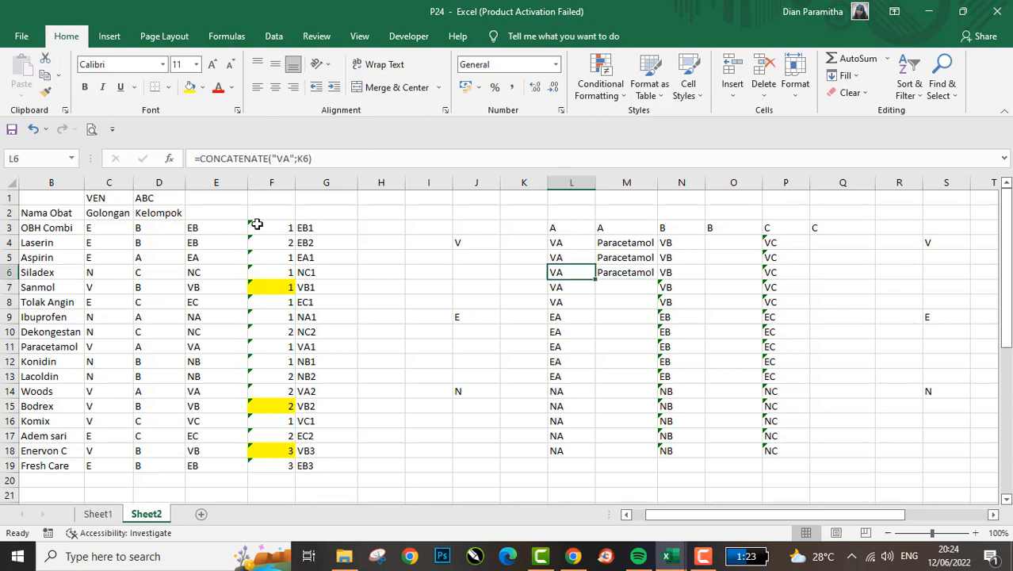
{"action": "left_click", "coordinate": [190, 243]}
{"action": "left_click", "coordinate": [283, 229]}
{"action": "key", "text": "Left"}
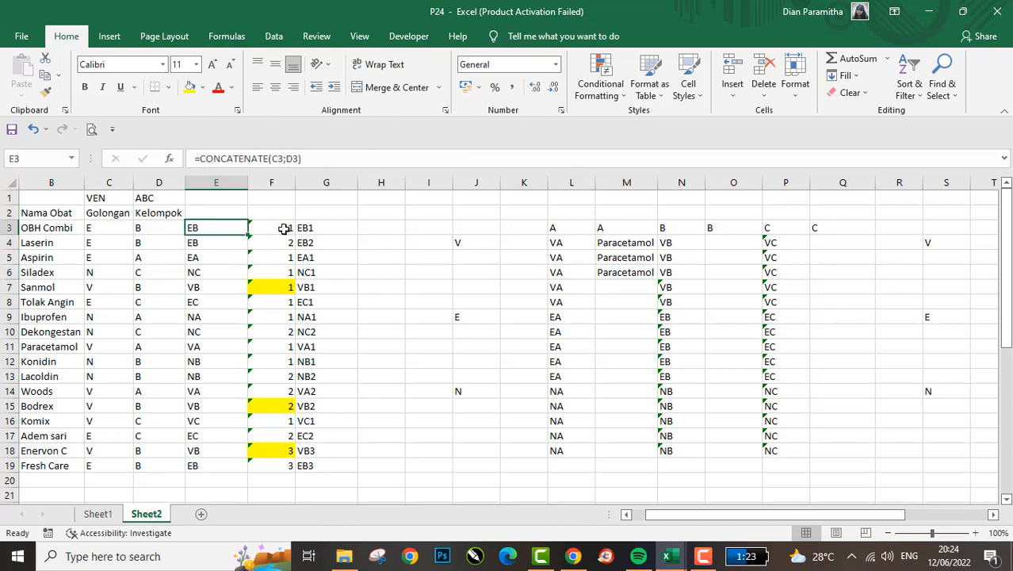
{"action": "key", "text": "shift+space"}
{"action": "scroll", "coordinate": [284, 229], "scroll_direction": "left", "scroll_amount": 1}
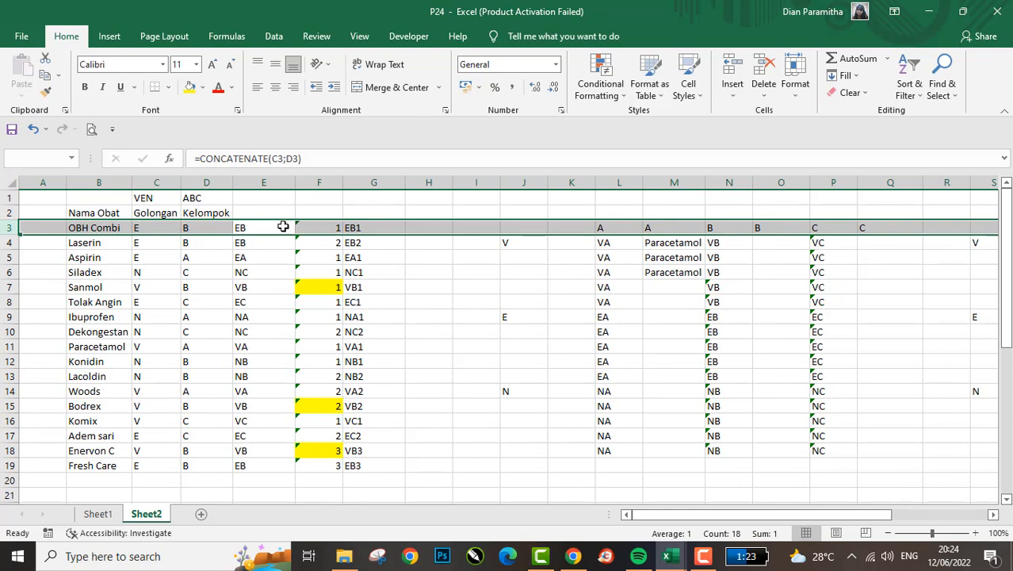
{"action": "left_click", "coordinate": [298, 228]}
{"action": "key", "text": "Down"}
{"action": "key", "text": "Down"}
{"action": "key", "text": "Down"}
{"action": "key", "text": "Left"}
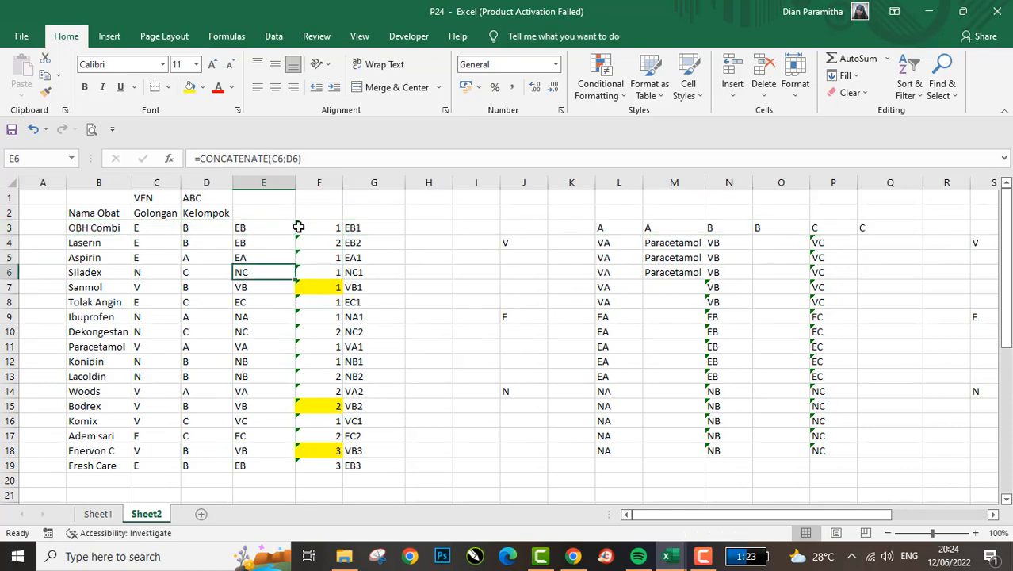
- Highlight the VA codes in E11 and E14 with a green fill
{"action": "key", "text": "Right"}
{"action": "key", "text": "Down"}
{"action": "key", "text": "Left"}
{"action": "key", "text": "Down"}
{"action": "key", "text": "Down"}
{"action": "key", "text": "Down"}
{"action": "key", "text": "Down"}
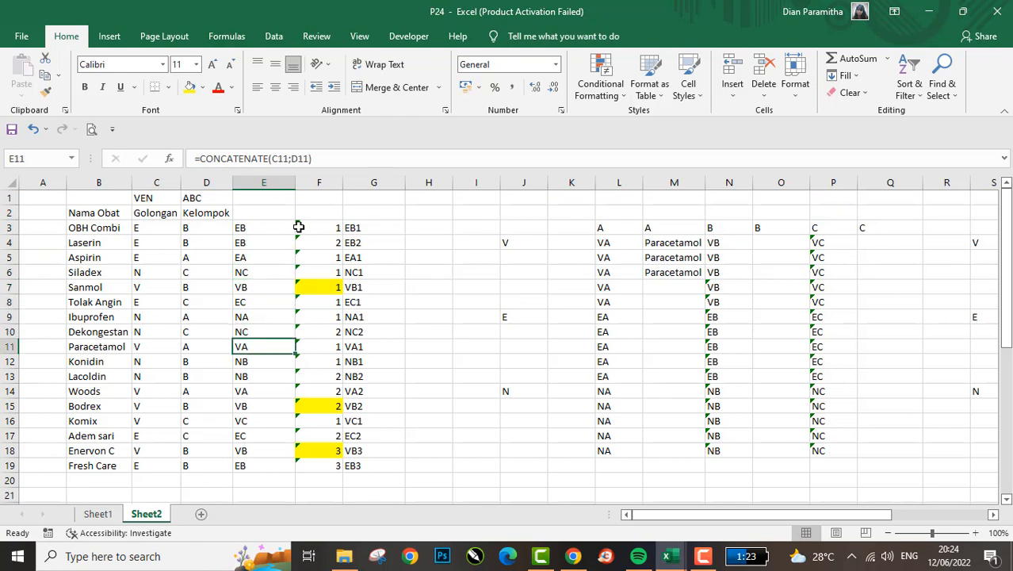
{"action": "left_click", "coordinate": [203, 89]}
{"action": "left_click", "coordinate": [252, 204]}
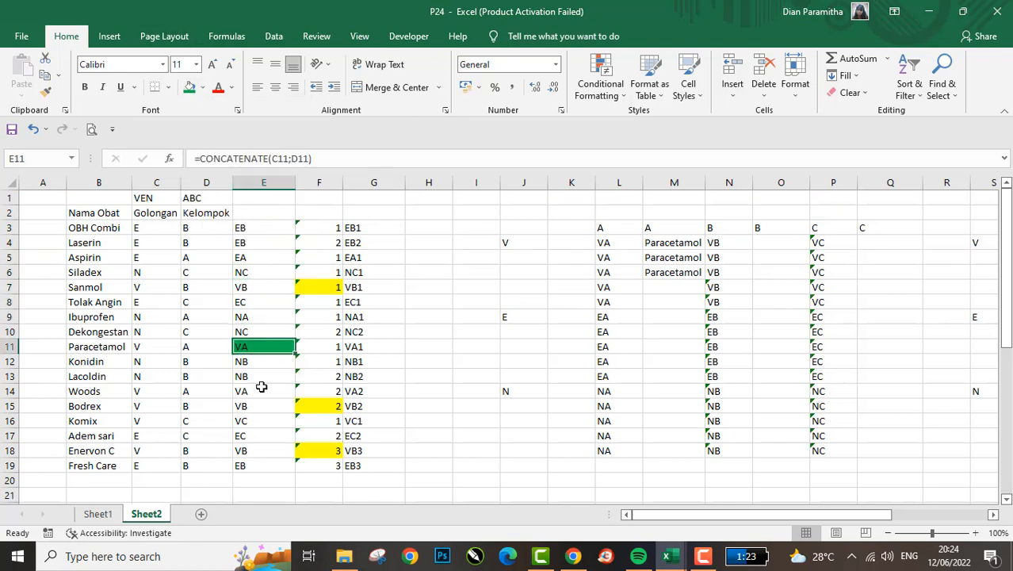
{"action": "key", "text": "Down"}
{"action": "key", "text": "Down"}
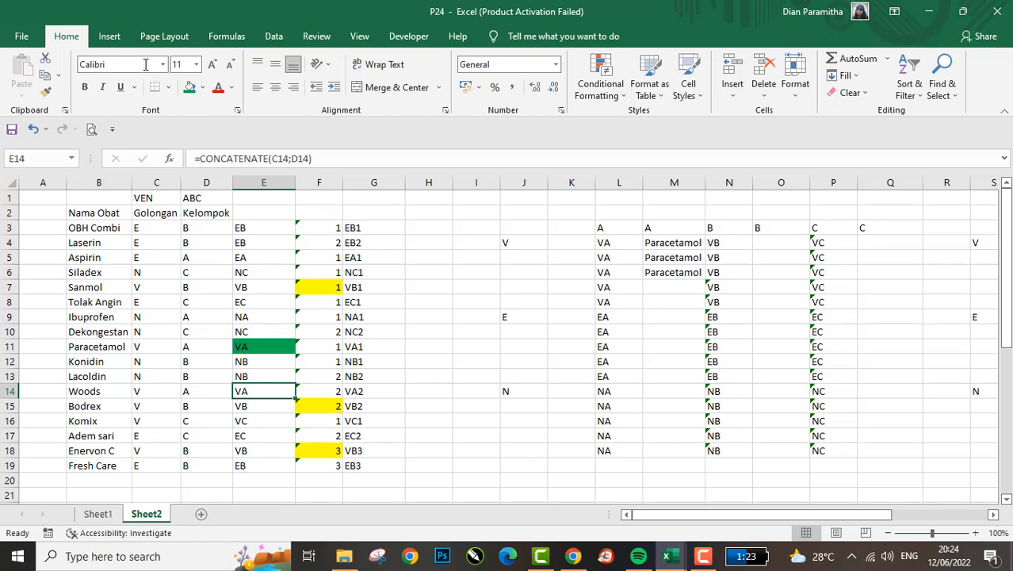
{"action": "left_click", "coordinate": [189, 87]}
- Compare the two highlighted VA rows, from E11 across to the medicine names in B11 and B14
{"action": "key", "text": "Up"}
{"action": "key", "text": "Up"}
{"action": "key", "text": "Up"}
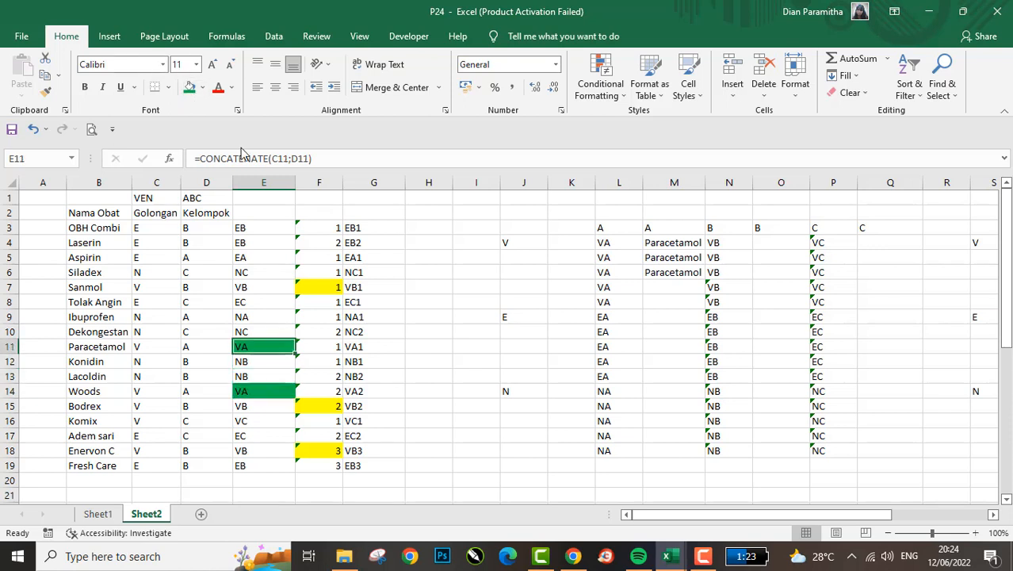
{"action": "key", "text": "Left"}
{"action": "key", "text": "Left"}
{"action": "key", "text": "Left"}
{"action": "key", "text": "Down"}
{"action": "key", "text": "Down"}
{"action": "key", "text": "Down"}
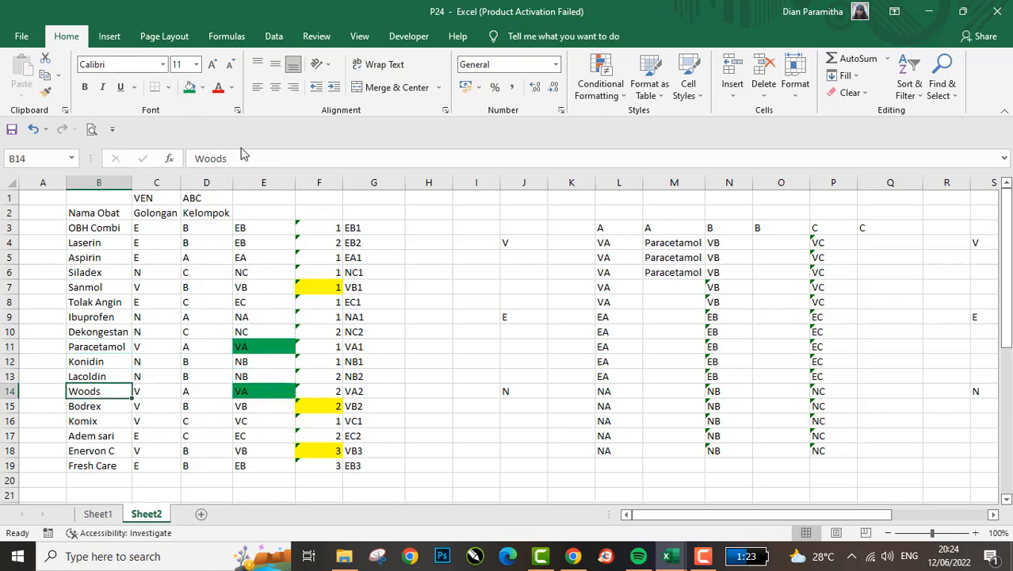
- Trace the VA lookup from the count in F11 across to the code in L11 and the INDEX-MATCH formula in M6
{"action": "key", "text": "Right"}
{"action": "key", "text": "Right"}
{"action": "key", "text": "Up"}
{"action": "key", "text": "Up"}
{"action": "key", "text": "Up"}
{"action": "key", "text": "Right"}
{"action": "key", "text": "Right"}
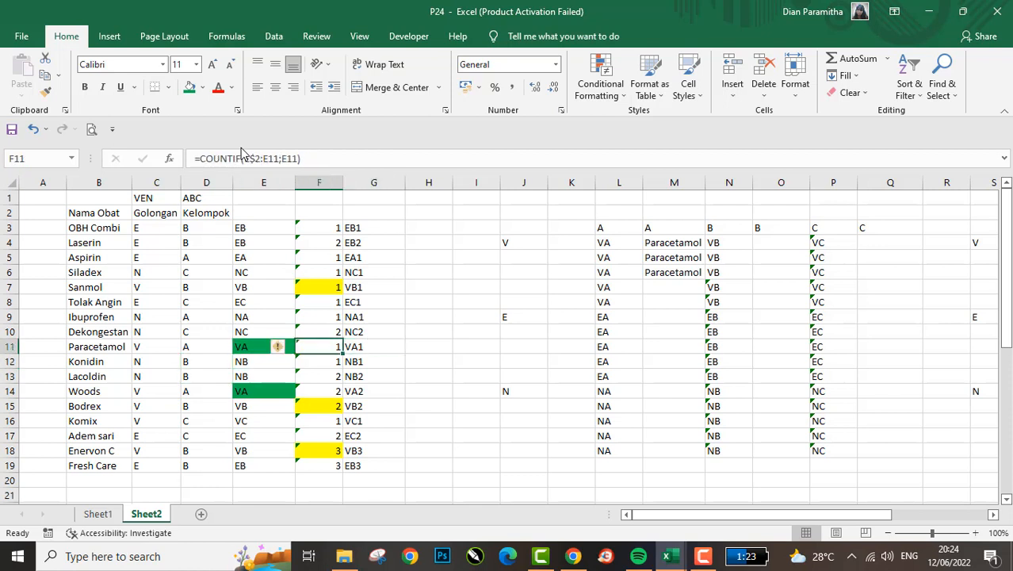
{"action": "key", "text": "Right"}
{"action": "key", "text": "Right"}
{"action": "key", "text": "Right"}
{"action": "key", "text": "Right"}
{"action": "key", "text": "Right"}
{"action": "key", "text": "Right"}
{"action": "key", "text": "Right"}
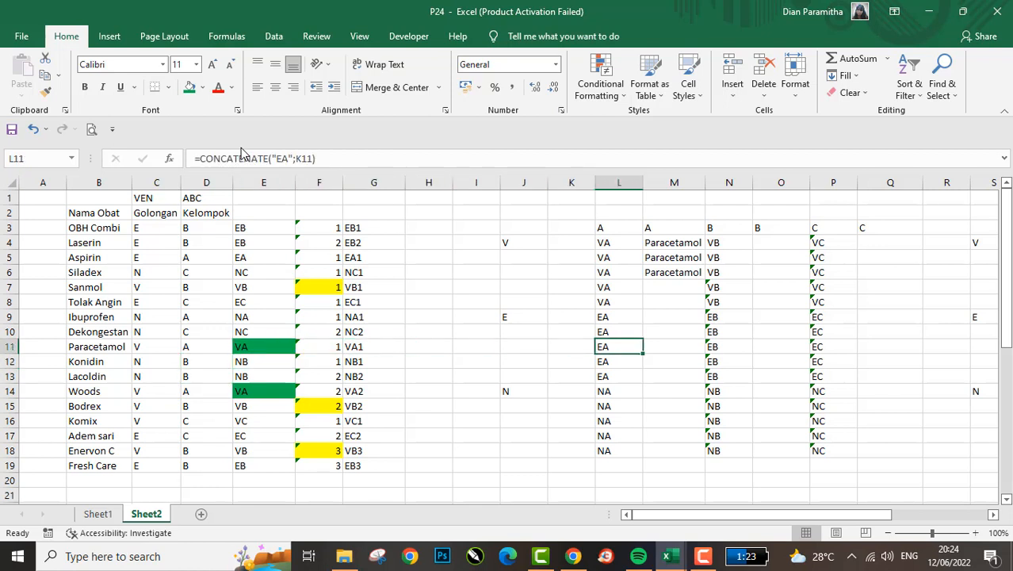
{"action": "key", "text": "Up"}
{"action": "key", "text": "Up"}
{"action": "key", "text": "Up"}
{"action": "key", "text": "Up"}
{"action": "key", "text": "Up"}
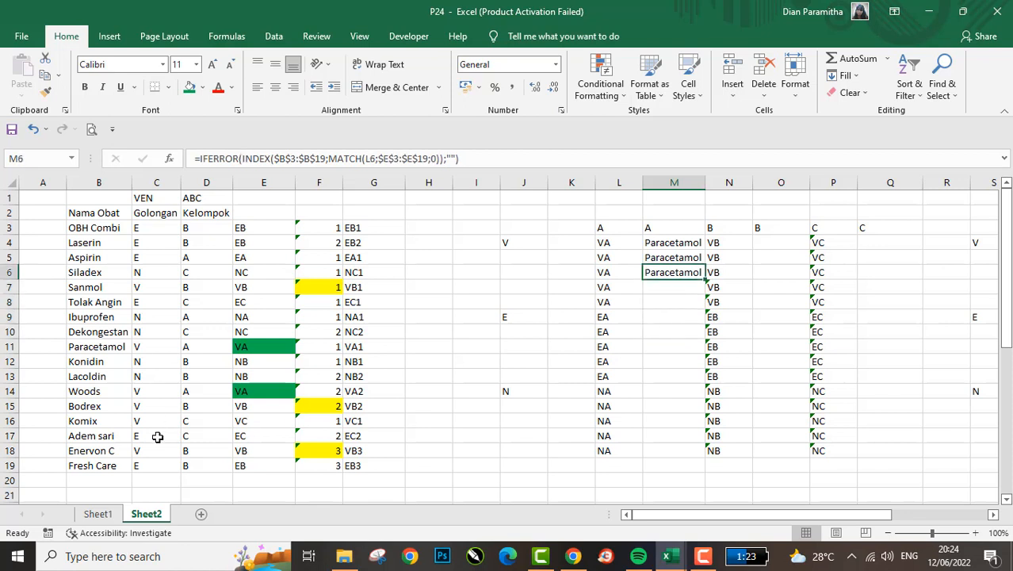
- Compare the Paracetamol row 11 with the Woods row 14, including their COUNTIF formulas in column F
{"action": "left_click", "coordinate": [92, 346]}
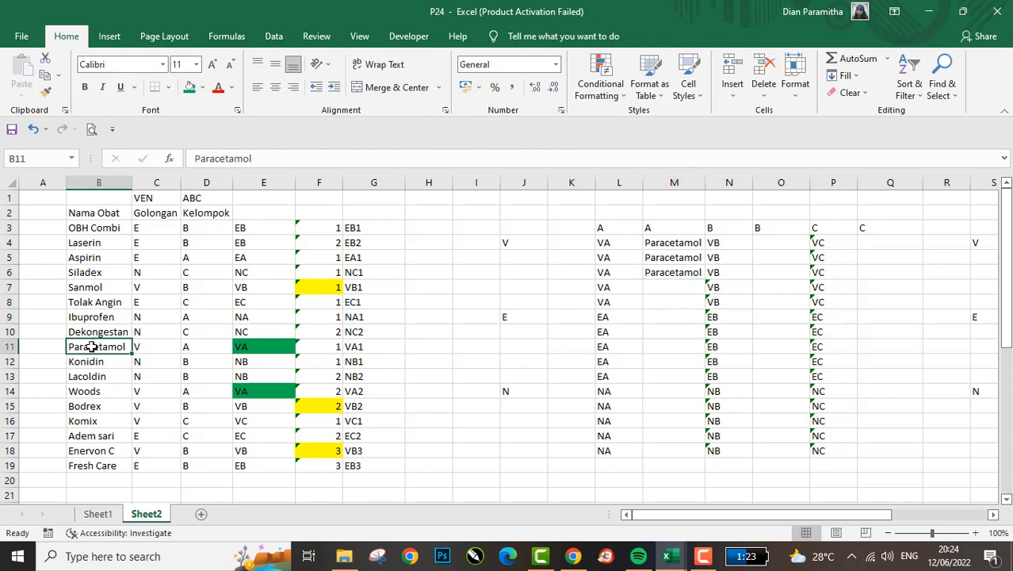
{"action": "key", "text": "shift+space"}
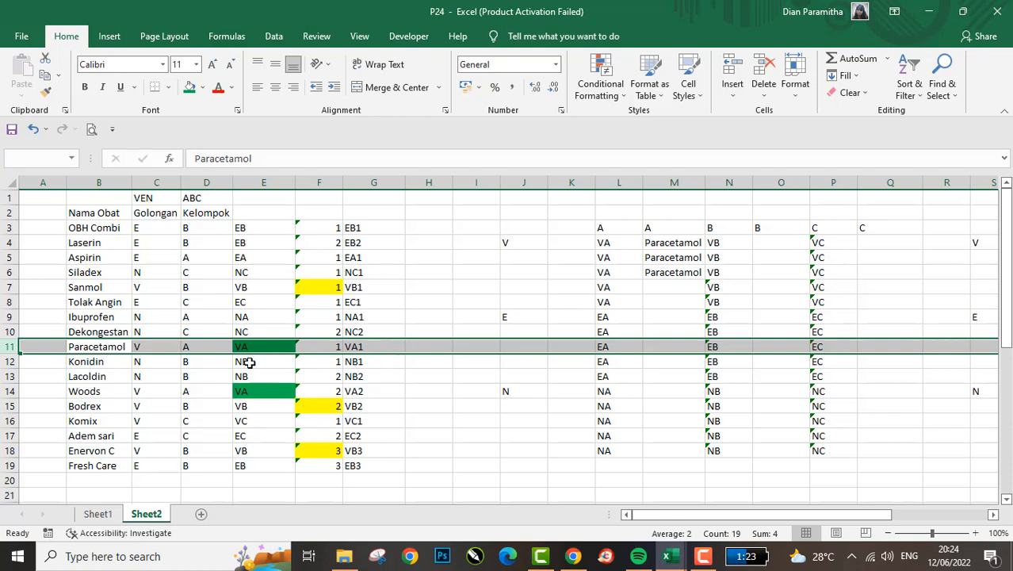
{"action": "left_click", "coordinate": [210, 391]}
{"action": "key", "text": "shift+space"}
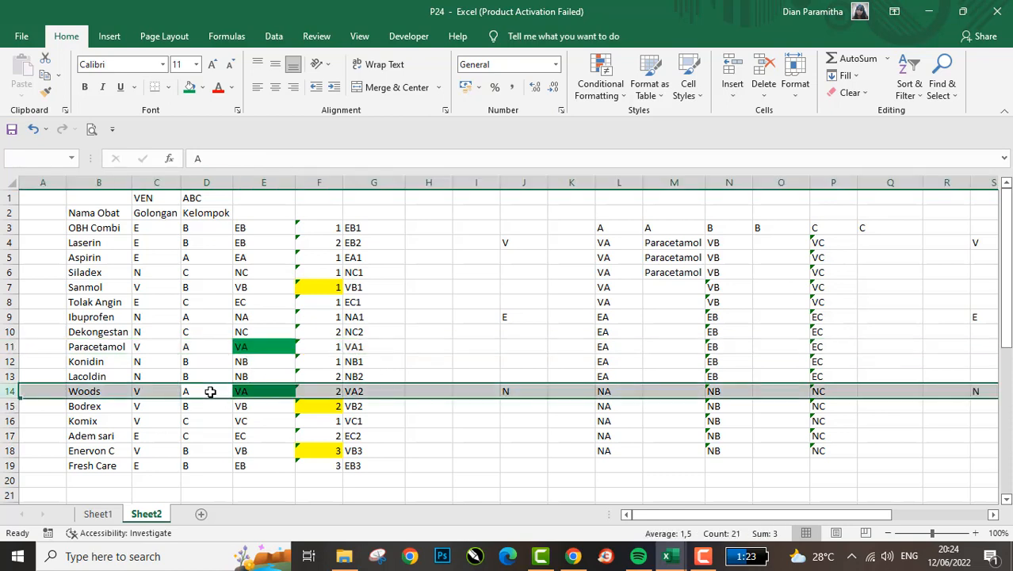
{"action": "key", "text": "Right"}
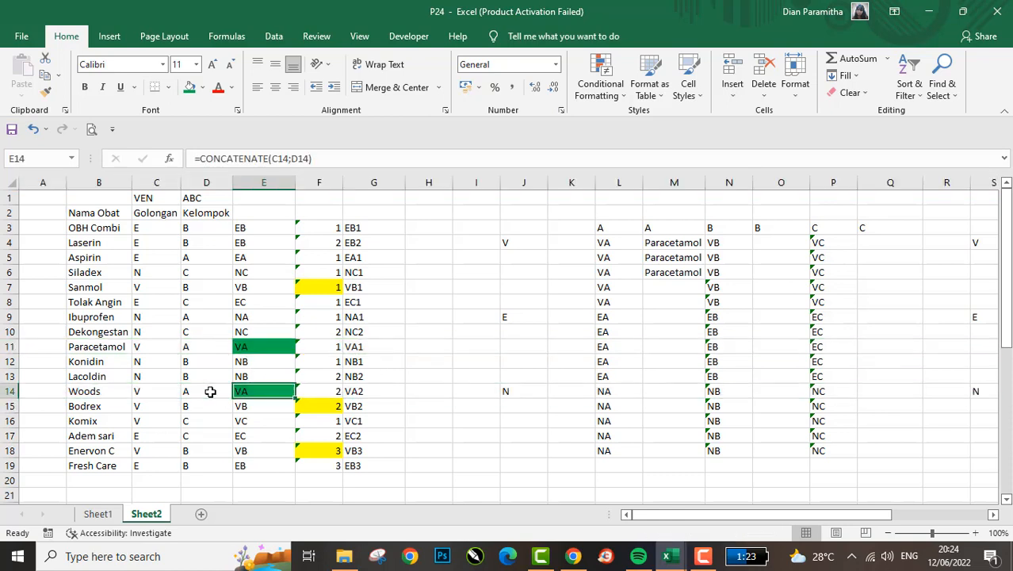
{"action": "left_click", "coordinate": [310, 347]}
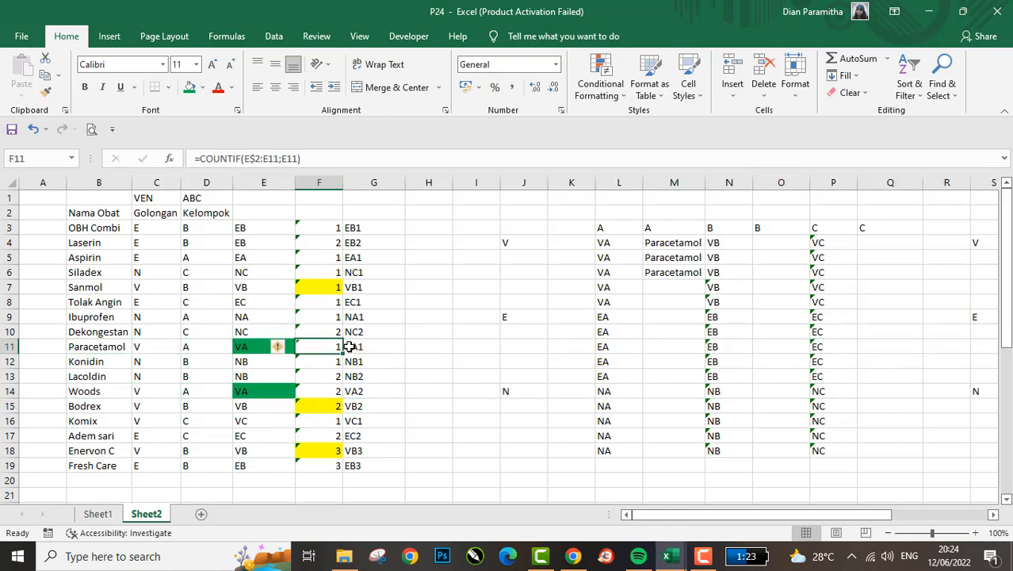
{"action": "left_click", "coordinate": [314, 390]}
- Compare the numbered codes in U4:U6 of the values copy with the COUNTIF numbering in column F
{"action": "scroll", "coordinate": [605, 339], "scroll_direction": "right", "scroll_amount": 5}
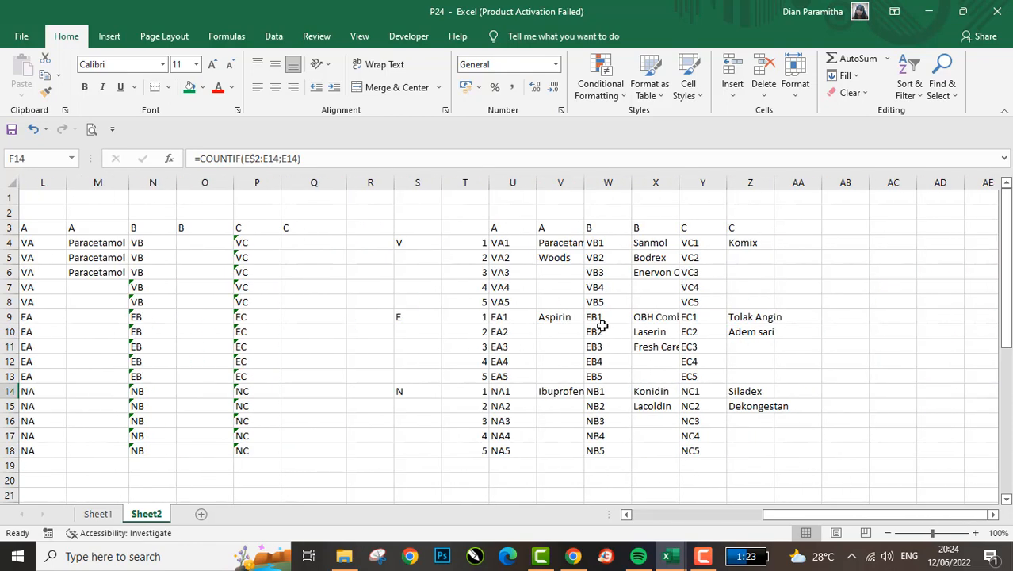
{"action": "left_click", "coordinate": [521, 248]}
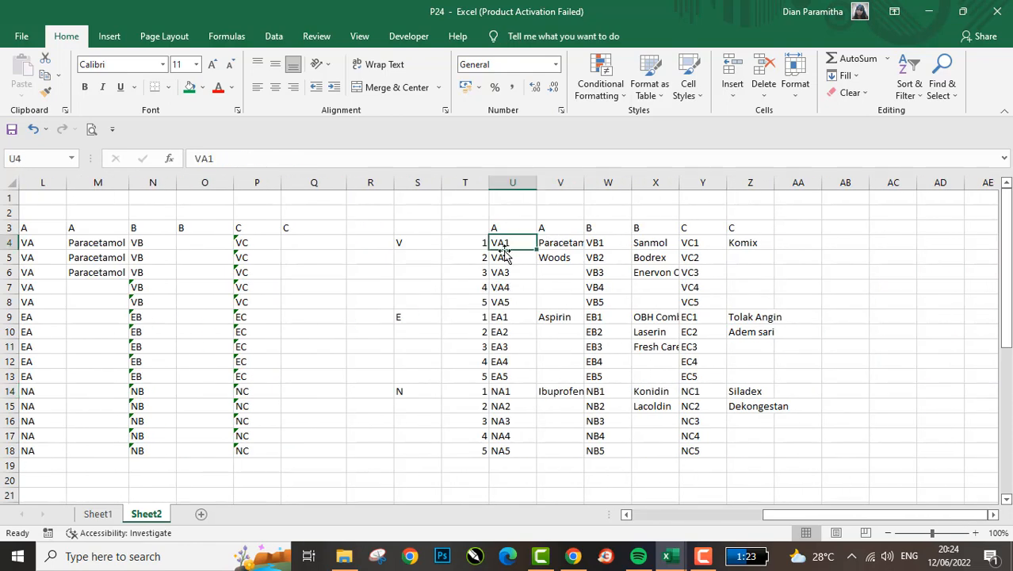
{"action": "left_click", "coordinate": [512, 272]}
{"action": "scroll", "coordinate": [543, 283], "scroll_direction": "left", "scroll_amount": 5}
{"action": "scroll", "coordinate": [542, 282], "scroll_direction": "left", "scroll_amount": 6}
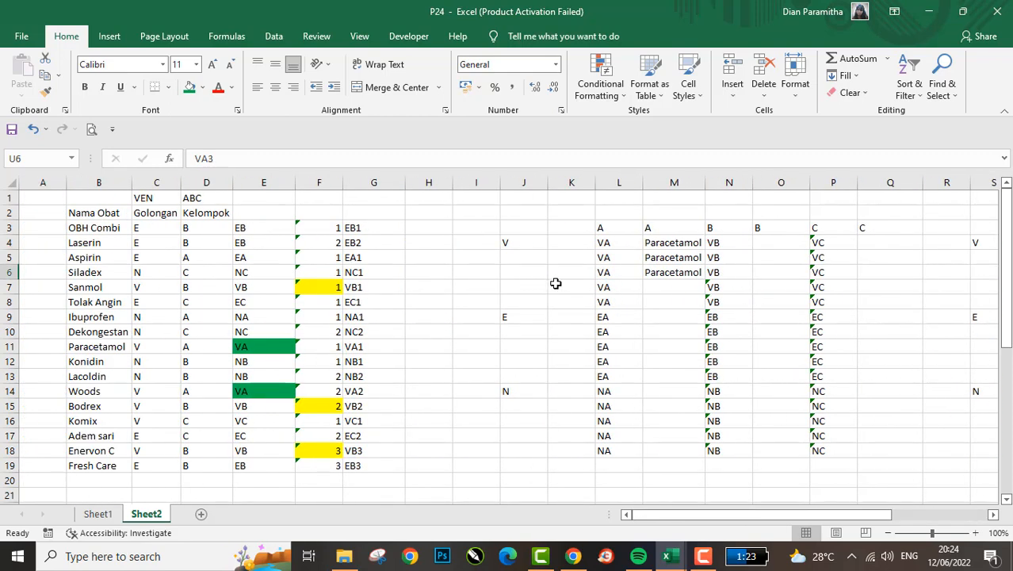
{"action": "left_click", "coordinate": [480, 283]}
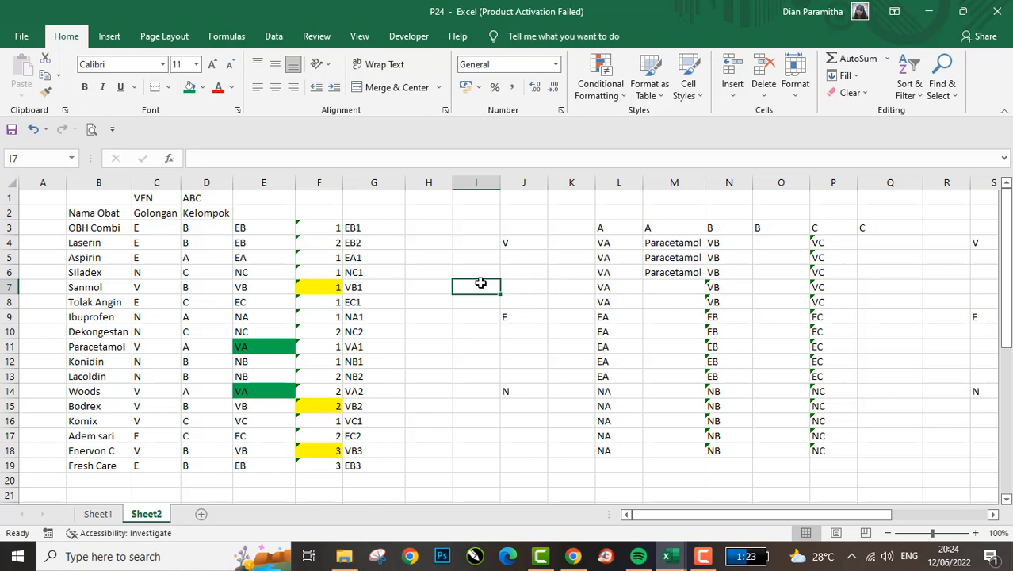
{"action": "left_click", "coordinate": [319, 276]}
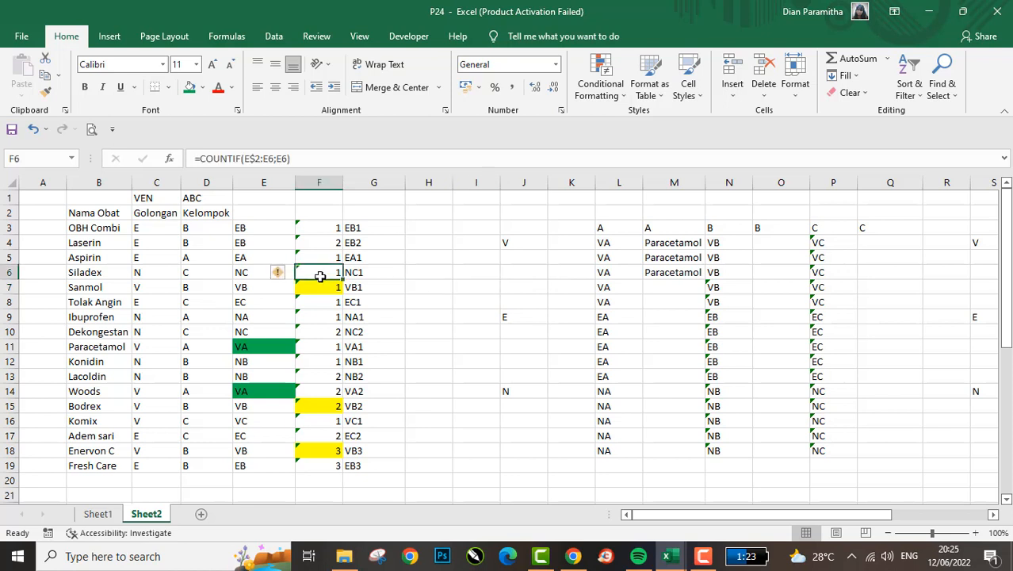
{"action": "left_click", "coordinate": [323, 367]}
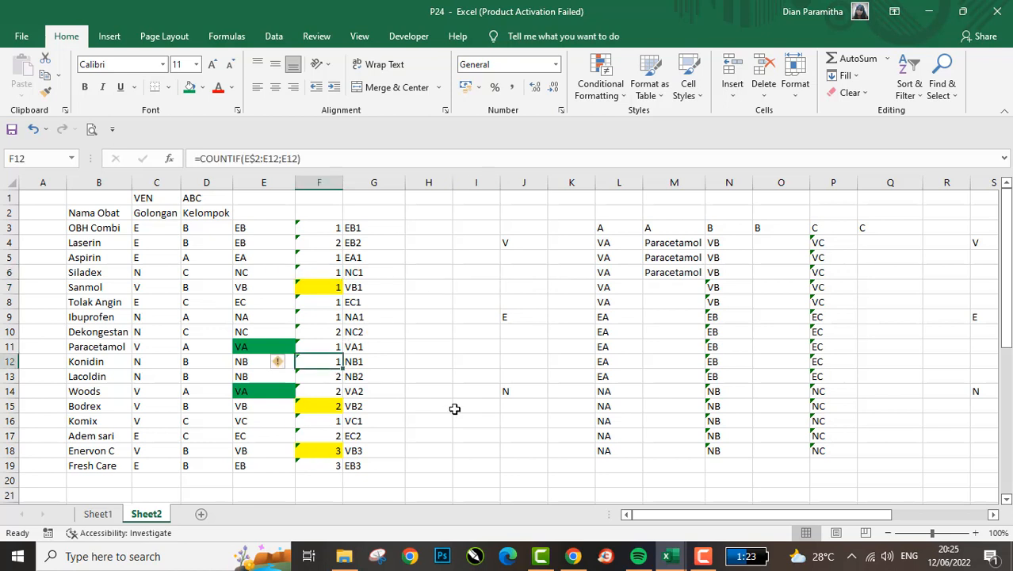
- Undo the green fills, the unnumbered-code test and the values copy, back to the original cross table in columns J to Q
{"action": "left_click", "coordinate": [649, 258]}
{"action": "key", "text": "ctrl+z"}
{"action": "key", "text": "ctrl+z"}
{"action": "key", "text": "ctrl+z"}
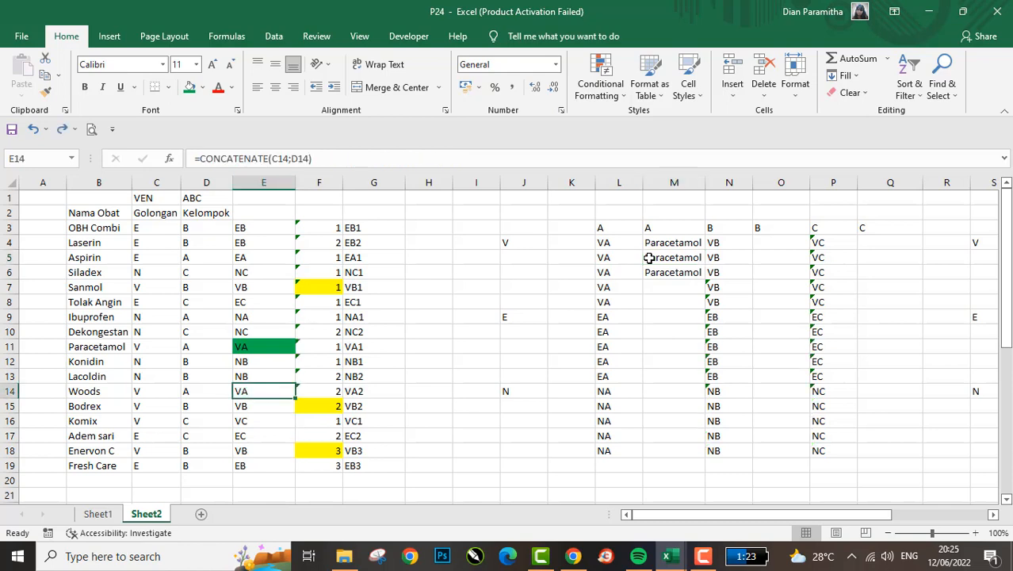
{"action": "key", "text": "ctrl+z"}
{"action": "key", "text": "ctrl+z"}
{"action": "key", "text": "ctrl+z"}
{"action": "key", "text": "ctrl+z"}
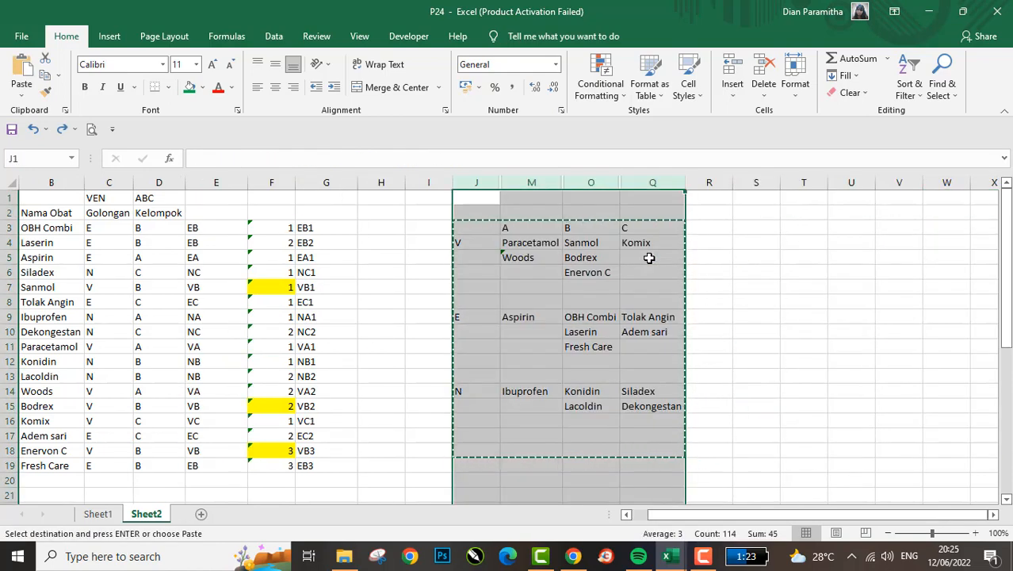
- Add the medicine HOT CREAM in B20, below the last entry of the Nama Obat list
{"action": "left_click", "coordinate": [351, 331]}
{"action": "left_click", "coordinate": [154, 405]}
{"action": "key", "text": "Down"}
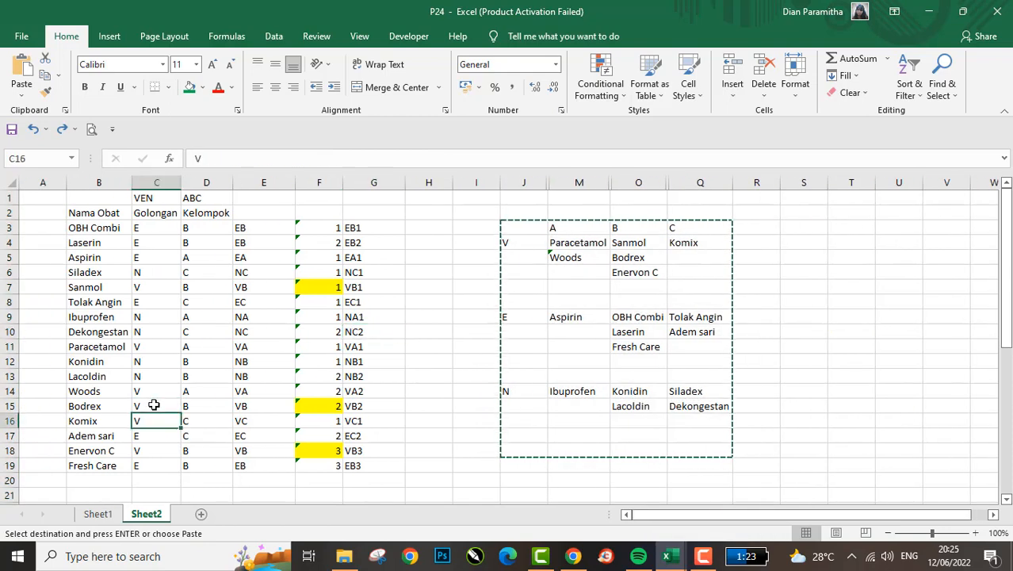
{"action": "key", "text": "Down"}
{"action": "key", "text": "Down"}
{"action": "key", "text": "Down"}
{"action": "key", "text": "Down"}
{"action": "key", "text": "Right"}
{"action": "key", "text": "Right"}
{"action": "key", "text": "Down"}
{"action": "key", "text": "Left"}
{"action": "key", "text": "Up"}
{"action": "key", "text": "Left"}
{"action": "key", "text": "Left"}
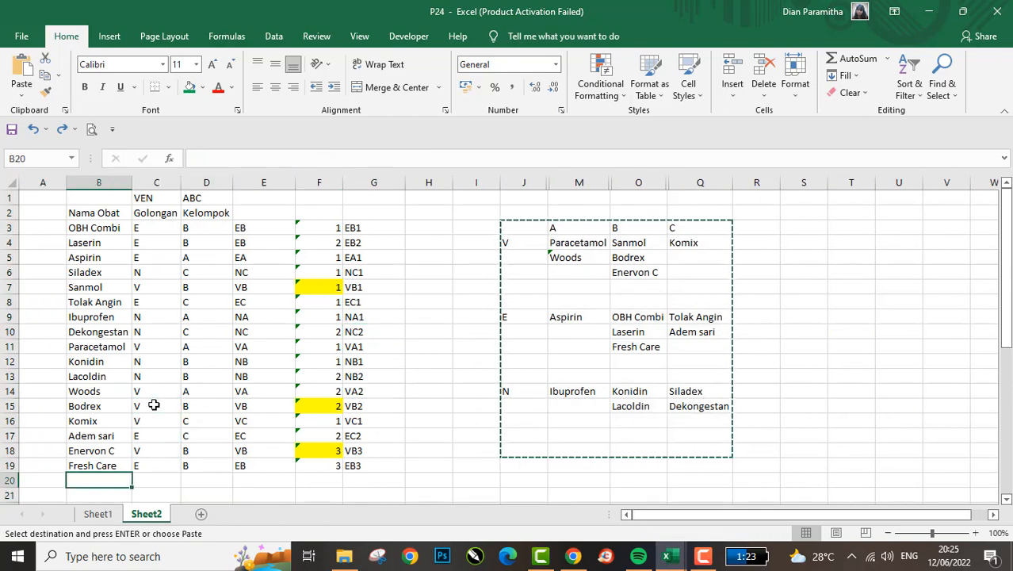
{"action": "key", "text": "Right"}
{"action": "key", "text": "Left"}
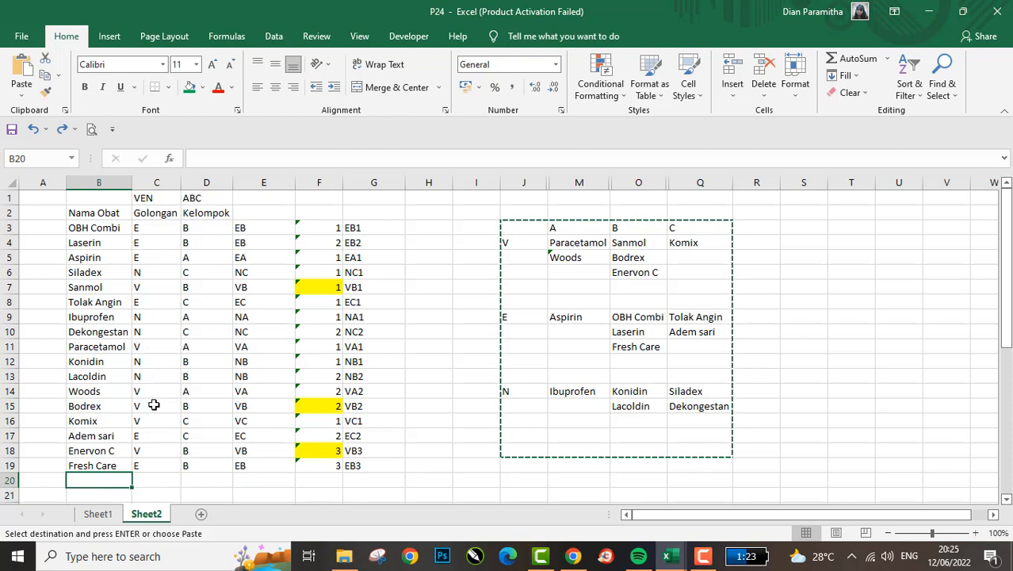
{"action": "type", "text": "hOT"}
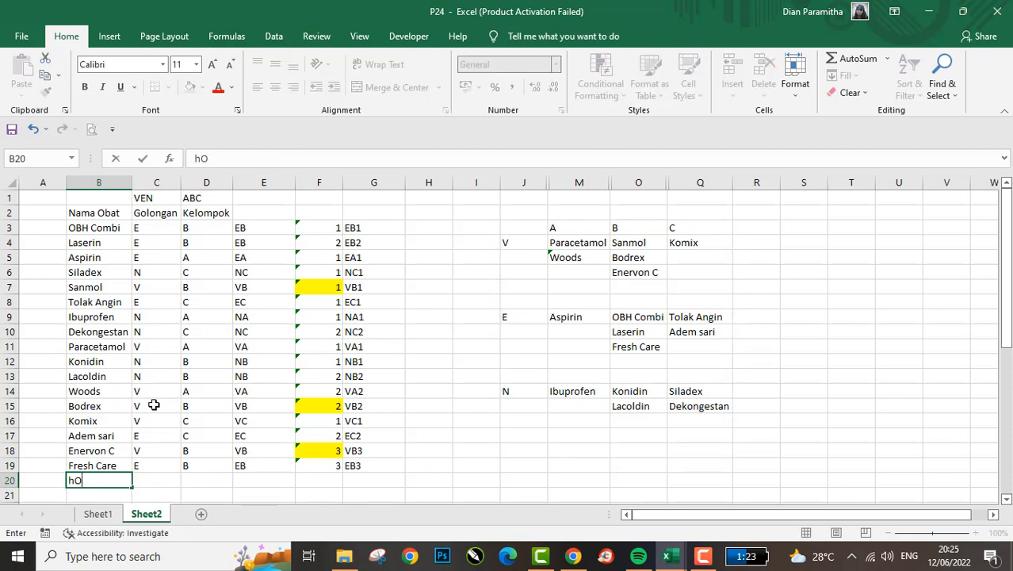
{"action": "key", "text": "BackSpace"}
{"action": "key", "text": "BackSpace"}
{"action": "type", "text": "HOT CREAM"}
{"action": "key", "text": "Return"}
- Classify HOT CREAM with Golongan E in C20 and Kelompok B in D20
{"action": "key", "text": "Up"}
{"action": "key", "text": "Right"}
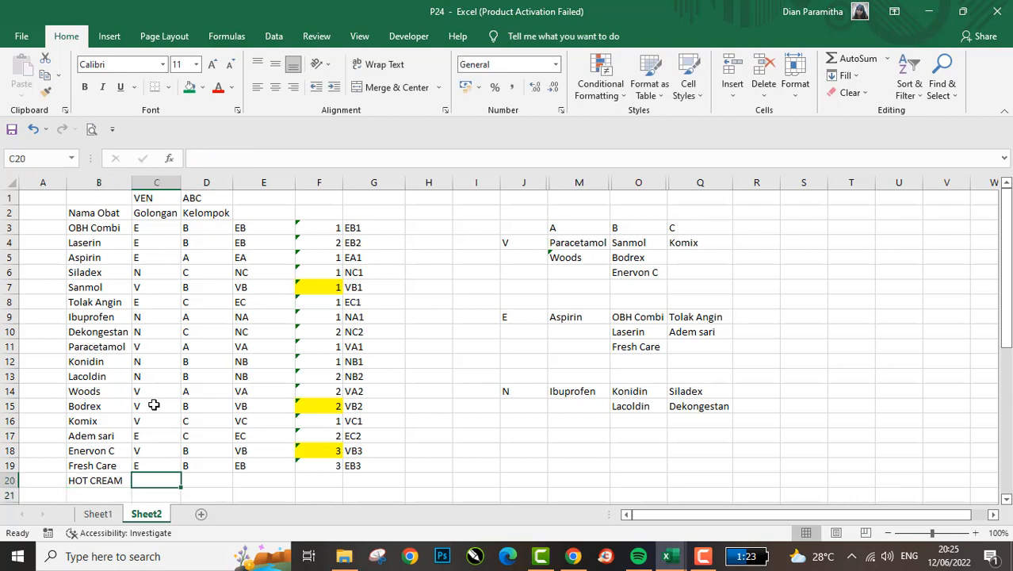
{"action": "type", "text": "E"}
{"action": "key", "text": "Tab"}
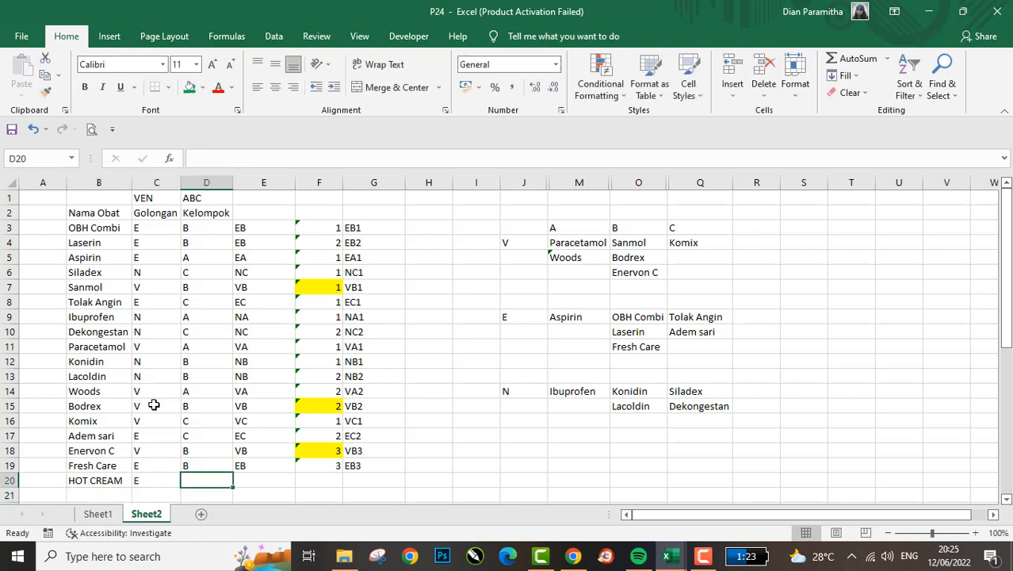
{"action": "type", "text": "B"}
{"action": "key", "text": "Tab"}
- Copy the count and numbered-code formulas from F19:G19 into F20:G20
{"action": "key", "text": "Up"}
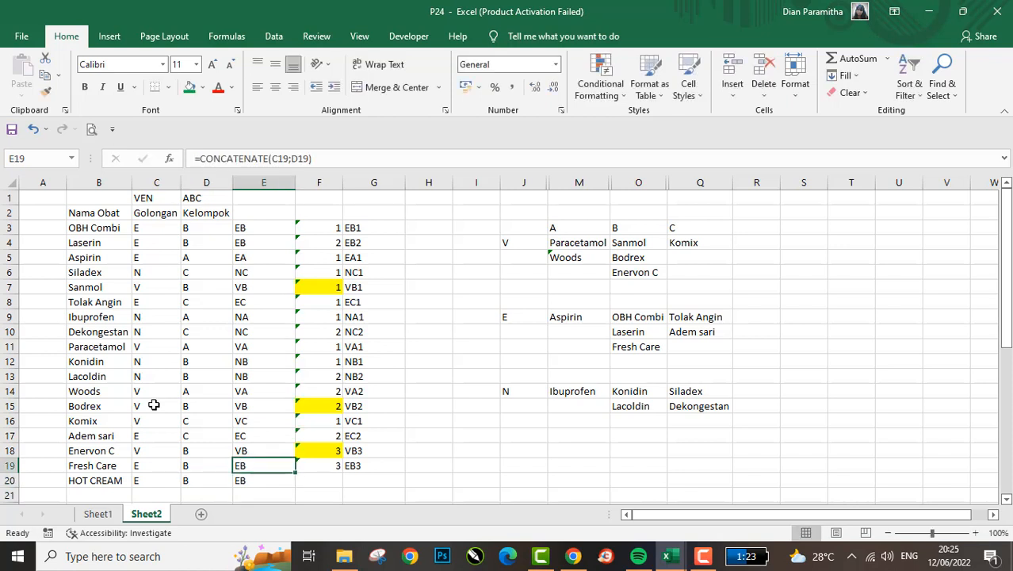
{"action": "key", "text": "Right"}
{"action": "key", "text": "shift+Right"}
{"action": "key", "text": "ctrl+c"}
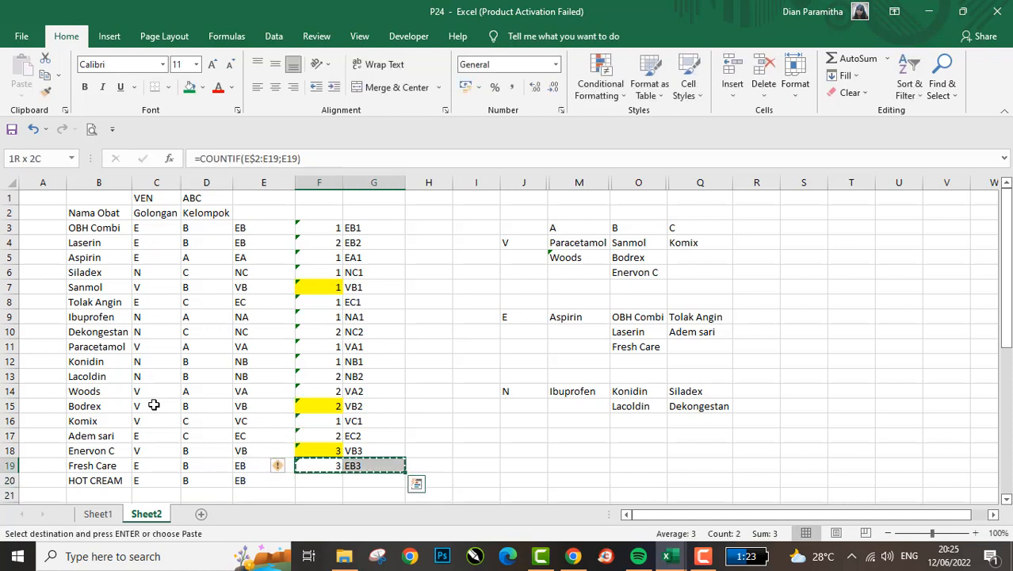
{"action": "key", "text": "Down"}
{"action": "key", "text": "Return"}
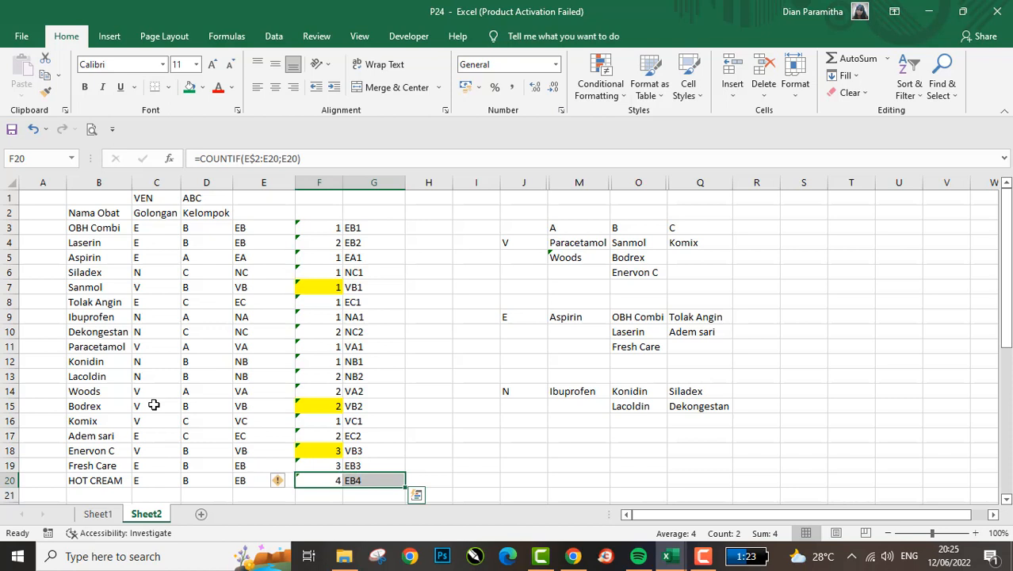
- Examine the INDEX-MATCH formulas in column M of the cross table, from the N group up to M4
{"action": "key", "text": "Right"}
{"action": "key", "text": "Right"}
{"action": "key", "text": "Right"}
{"action": "key", "text": "Right"}
{"action": "key", "text": "Right"}
{"action": "key", "text": "Up"}
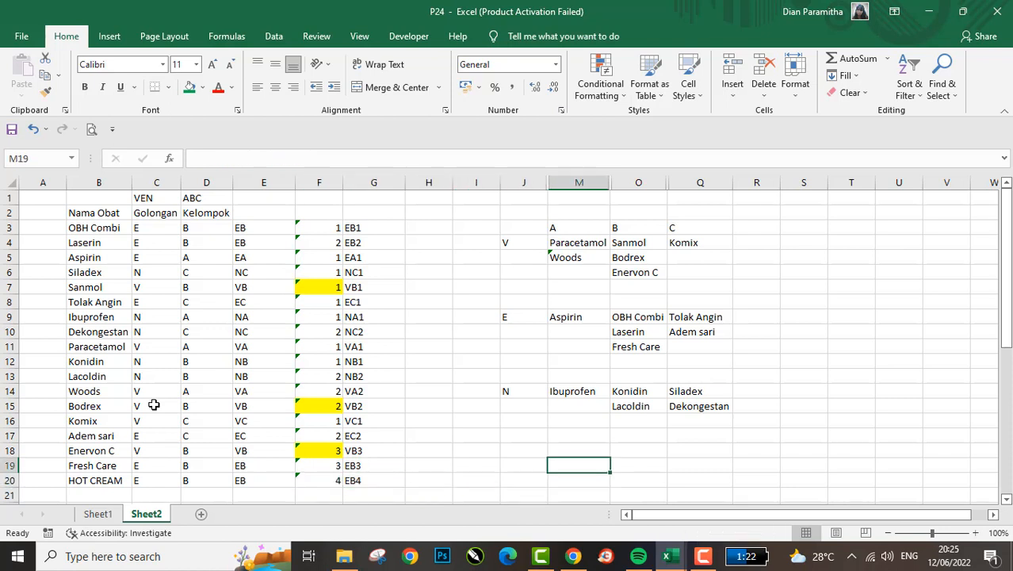
{"action": "key", "text": "Up"}
{"action": "key", "text": "Up"}
{"action": "key", "text": "Up"}
{"action": "key", "text": "Up"}
{"action": "key", "text": "Up"}
{"action": "key", "text": "Up"}
{"action": "key", "text": "Up"}
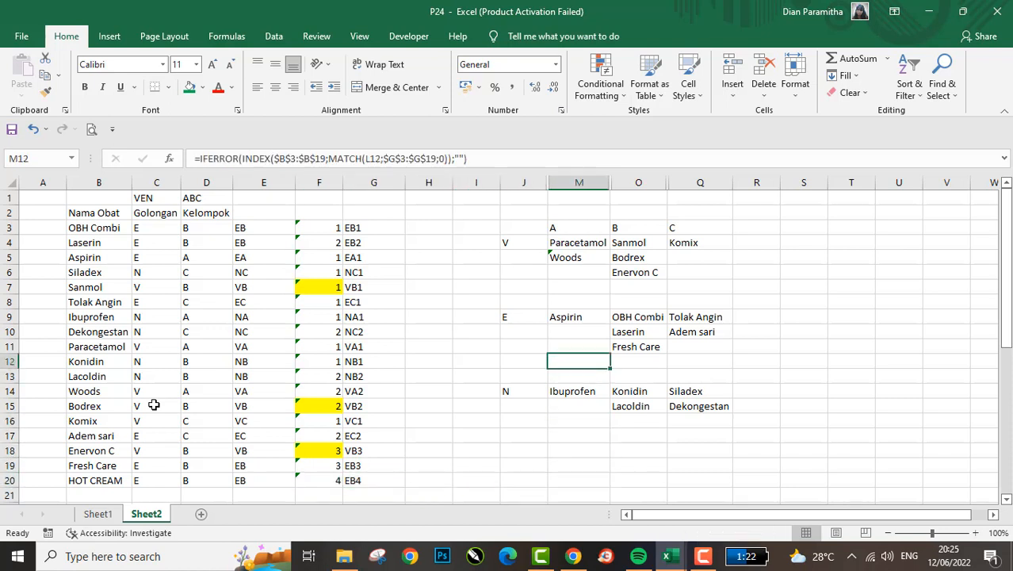
{"action": "key", "text": "Down"}
{"action": "key", "text": "Down"}
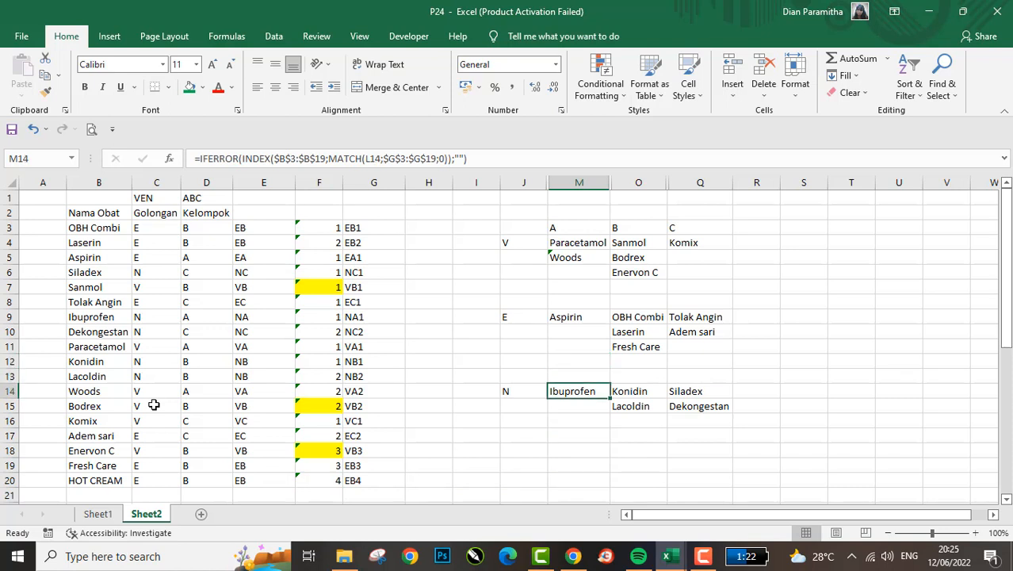
{"action": "key", "text": "Up"}
{"action": "key", "text": "Up"}
{"action": "key", "text": "Up"}
{"action": "key", "text": "Up"}
{"action": "key", "text": "Up"}
{"action": "key", "text": "Up"}
{"action": "key", "text": "Up"}
{"action": "key", "text": "Up"}
- Unhide the helper columns K, L, N and P within columns J to Q of the cross table
{"action": "key", "text": "Up"}
{"action": "key", "text": "Up"}
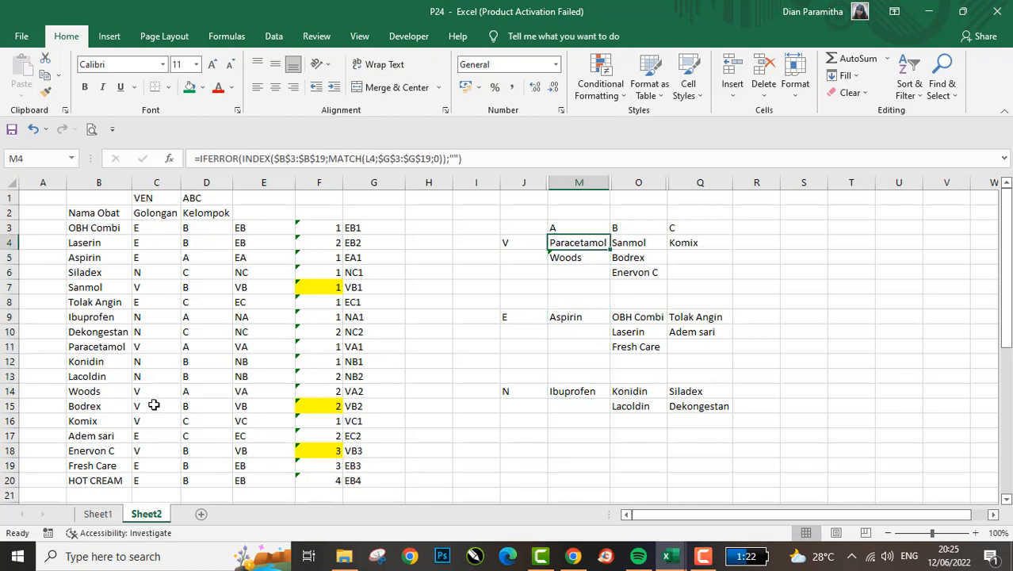
{"action": "key", "text": "Up"}
{"action": "key", "text": "Up"}
{"action": "key", "text": "Up"}
{"action": "key", "text": "Left"}
{"action": "key", "text": "shift+Right"}
{"action": "key", "text": "shift+Right"}
{"action": "key", "text": "shift+Right"}
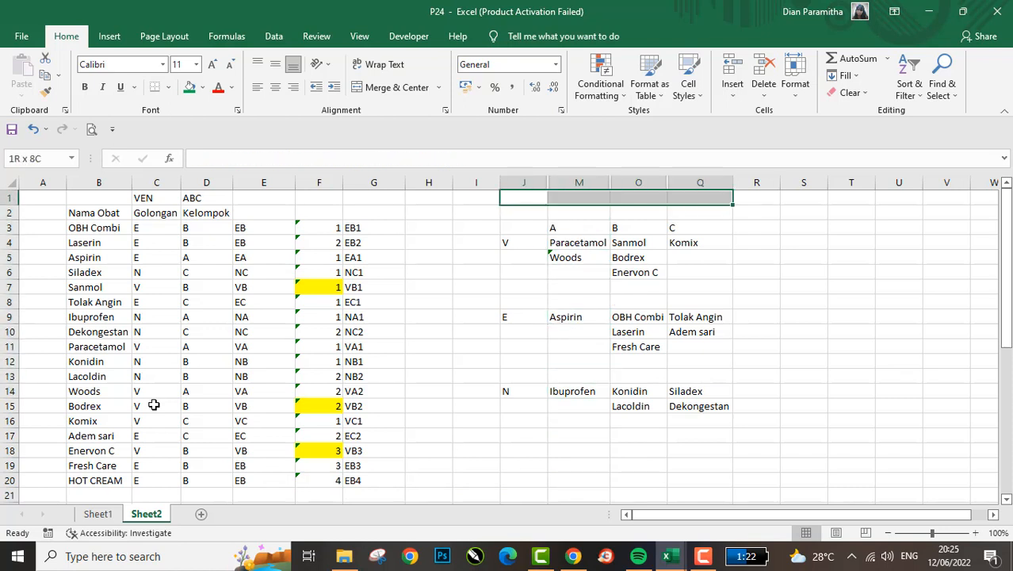
{"action": "key", "text": "shift+Down"}
{"action": "key", "text": "shift+Down"}
{"action": "key", "text": "shift+Down"}
{"action": "key", "text": "shift+Down"}
{"action": "key", "text": "shift+Down"}
{"action": "key", "text": "shift+Down"}
{"action": "key", "text": "shift+Down"}
{"action": "key", "text": "shift+Down"}
{"action": "key", "text": "shift+Down"}
{"action": "key", "text": "shift+Down"}
{"action": "key", "text": "shift+Down"}
{"action": "key", "text": "shift+Down"}
{"action": "key", "text": "shift+Down"}
{"action": "key", "text": "shift+Down"}
{"action": "key", "text": "shift+Down"}
{"action": "key", "text": "shift+Down"}
{"action": "key", "text": "shift+Down"}
{"action": "key", "text": "shift+Down"}
{"action": "key", "text": "shift+Down"}
{"action": "key", "text": "shift+Down"}
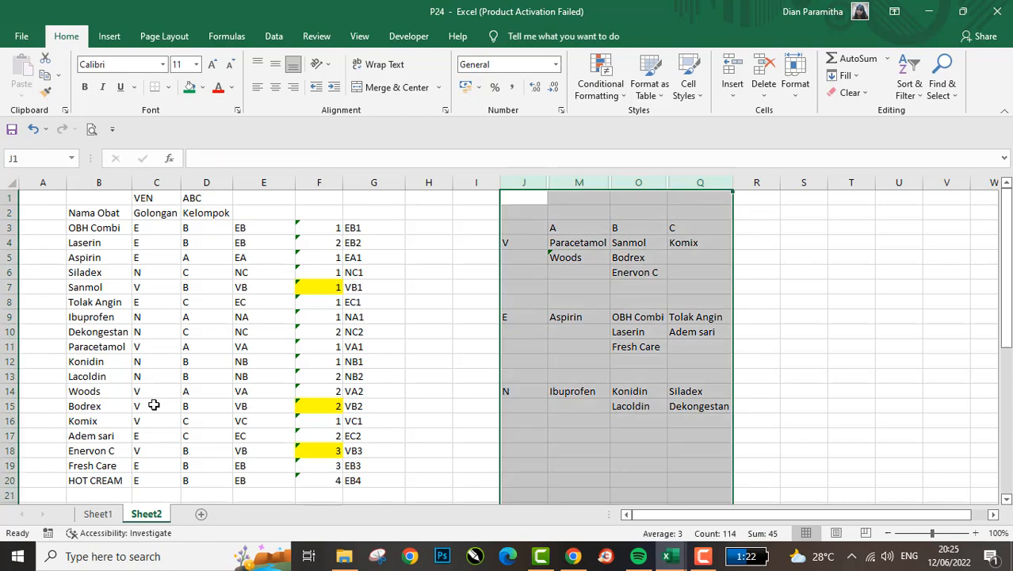
{"action": "right_click", "coordinate": [590, 325]}
{"action": "left_click", "coordinate": [627, 311]}
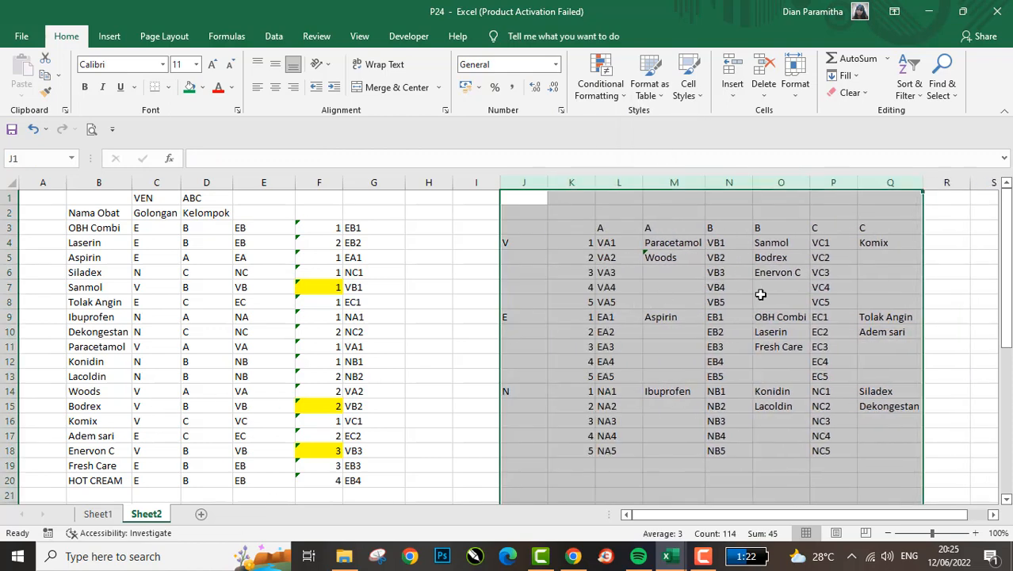
- Extend the MATCH lookup range in the O7 formula to $G$3:$G$76
{"action": "left_click", "coordinate": [776, 283]}
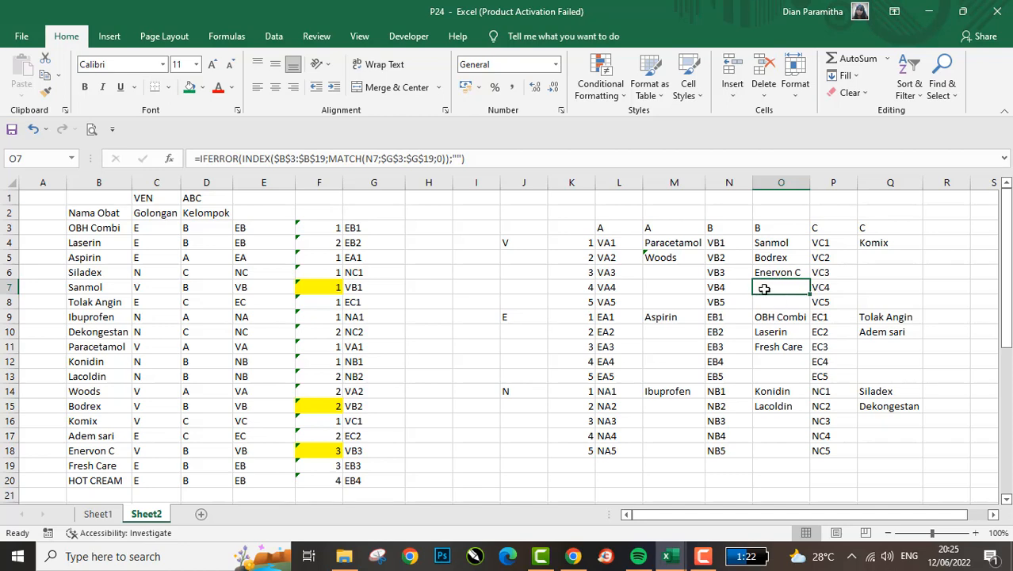
{"action": "double_click", "coordinate": [768, 288]}
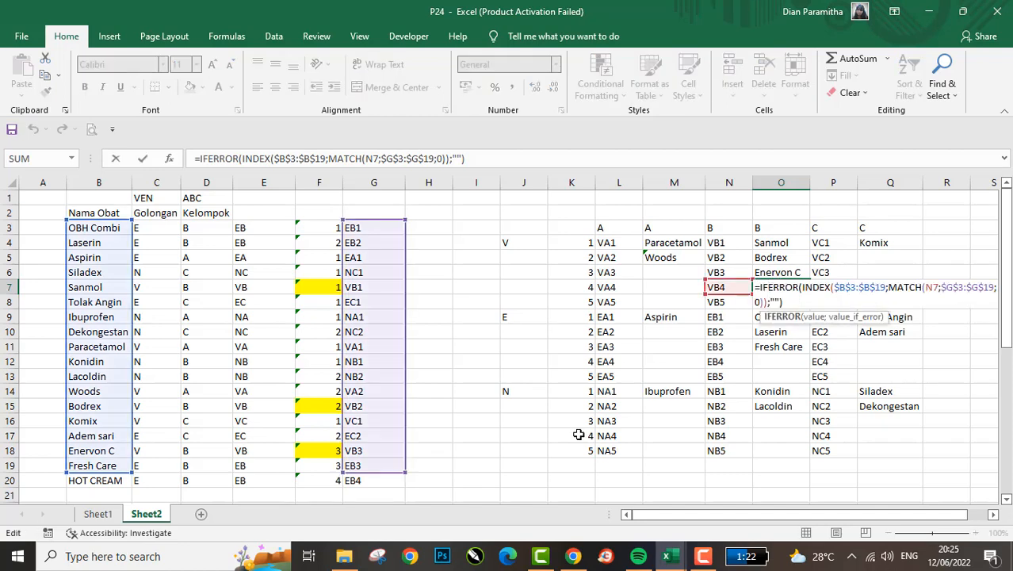
{"action": "scroll", "coordinate": [438, 457], "scroll_direction": "down", "scroll_amount": 2}
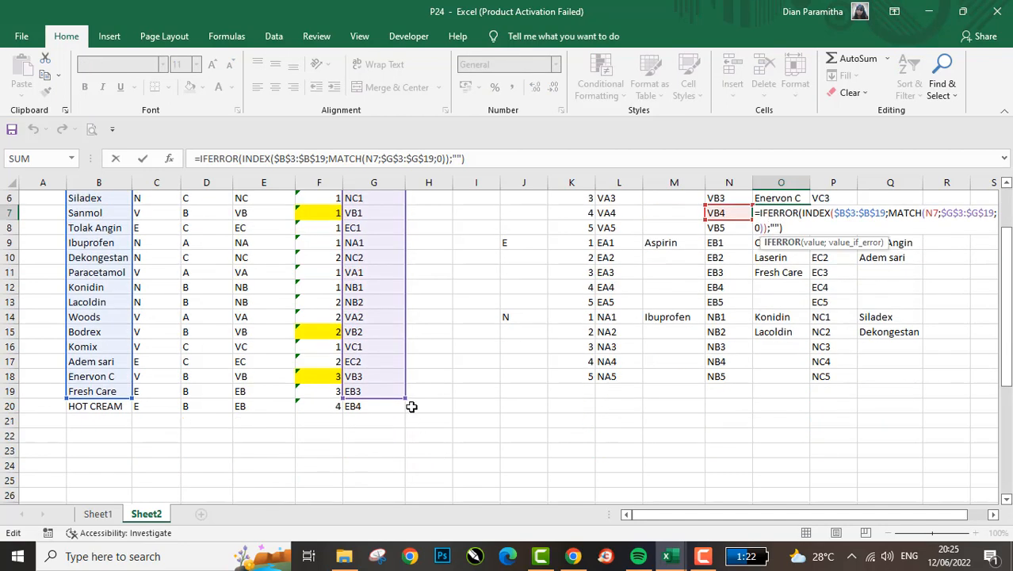
{"action": "scroll", "coordinate": [373, 297], "scroll_direction": "up", "scroll_amount": 2}
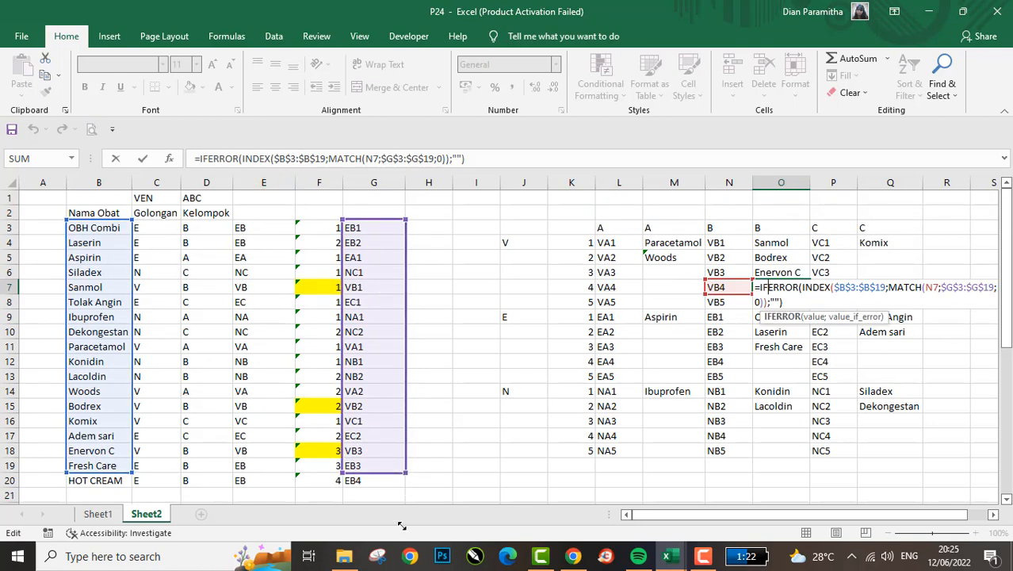
{"action": "scroll", "coordinate": [401, 526], "scroll_direction": "down", "scroll_amount": 19}
{"action": "key", "text": "Return"}
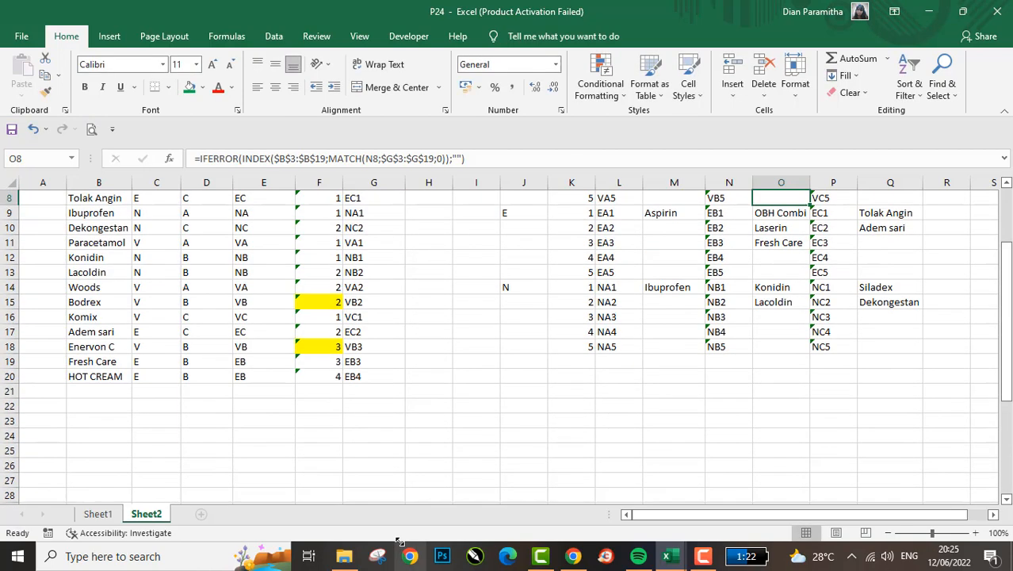
- Check the CONCATENATE formula behind HOT CREAM's numbered code in G20
{"action": "left_click", "coordinate": [394, 377]}
{"action": "double_click", "coordinate": [394, 375]}
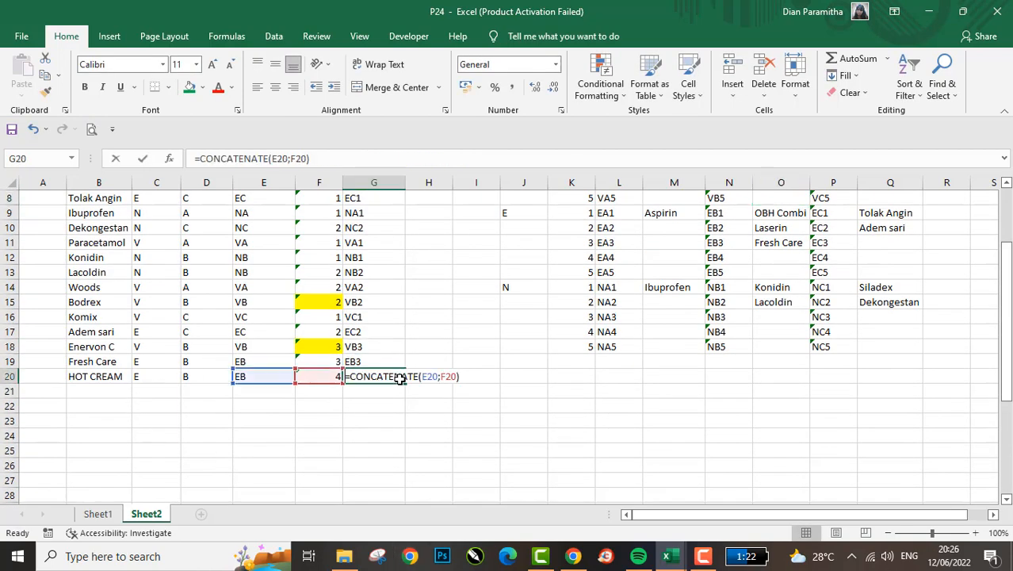
{"action": "key", "text": "Return"}
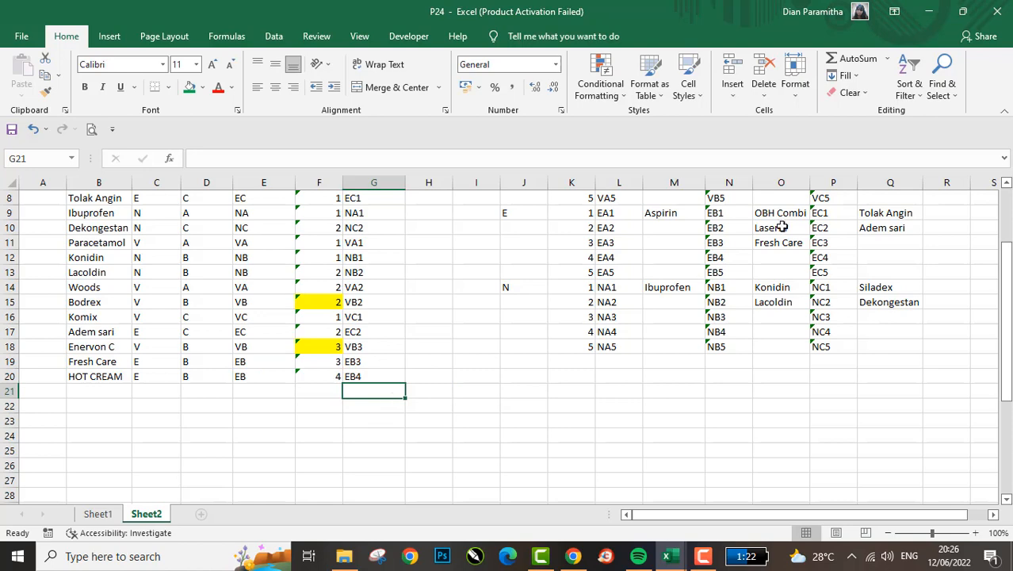
- Extend the INDEX range of medicine names in the O7 formula to $B$3:$B$81
{"action": "scroll", "coordinate": [768, 232], "scroll_direction": "up", "scroll_amount": 1}
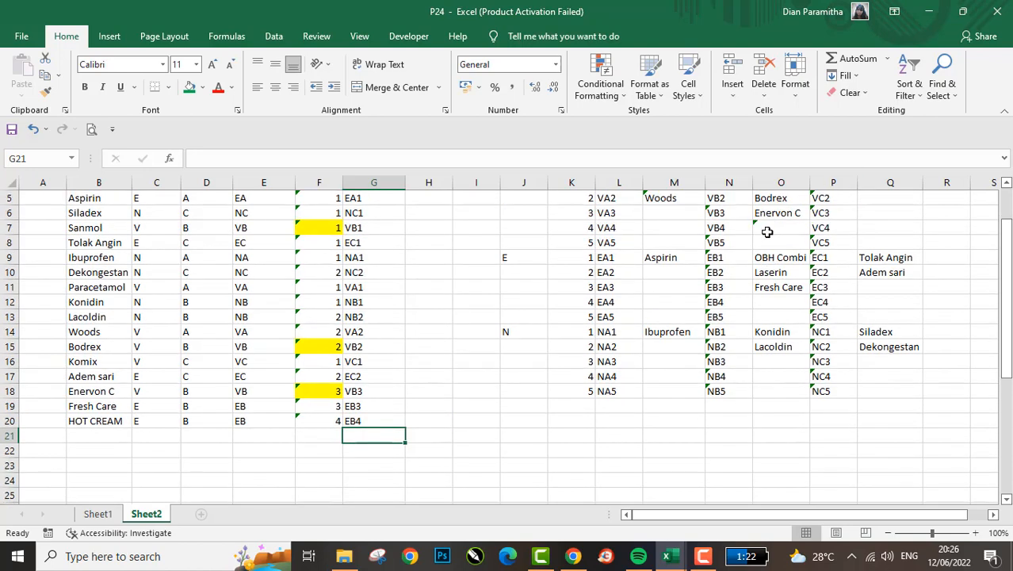
{"action": "double_click", "coordinate": [768, 233]}
{"action": "double_click", "coordinate": [778, 226]}
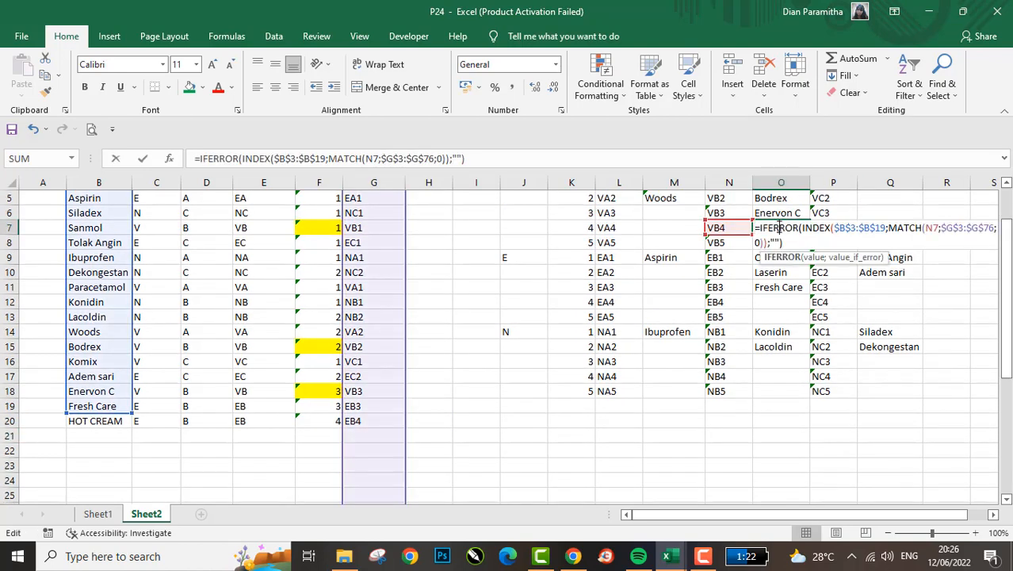
{"action": "scroll", "coordinate": [254, 450], "scroll_direction": "down", "scroll_amount": 3}
{"action": "scroll", "coordinate": [254, 449], "scroll_direction": "down", "scroll_amount": 3}
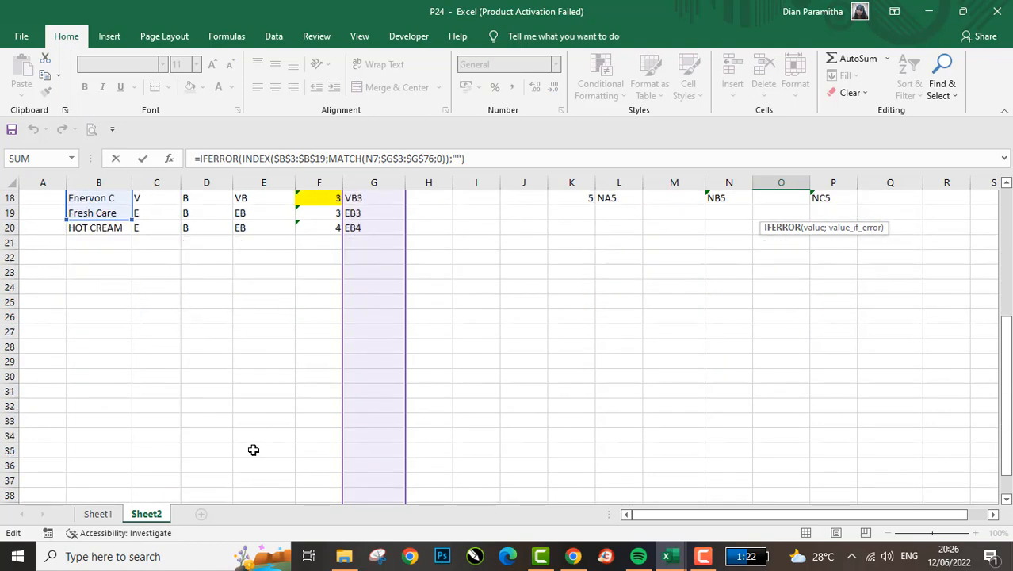
{"action": "scroll", "coordinate": [239, 415], "scroll_direction": "up", "scroll_amount": 2}
{"action": "scroll", "coordinate": [239, 414], "scroll_direction": "up", "scroll_amount": 1}
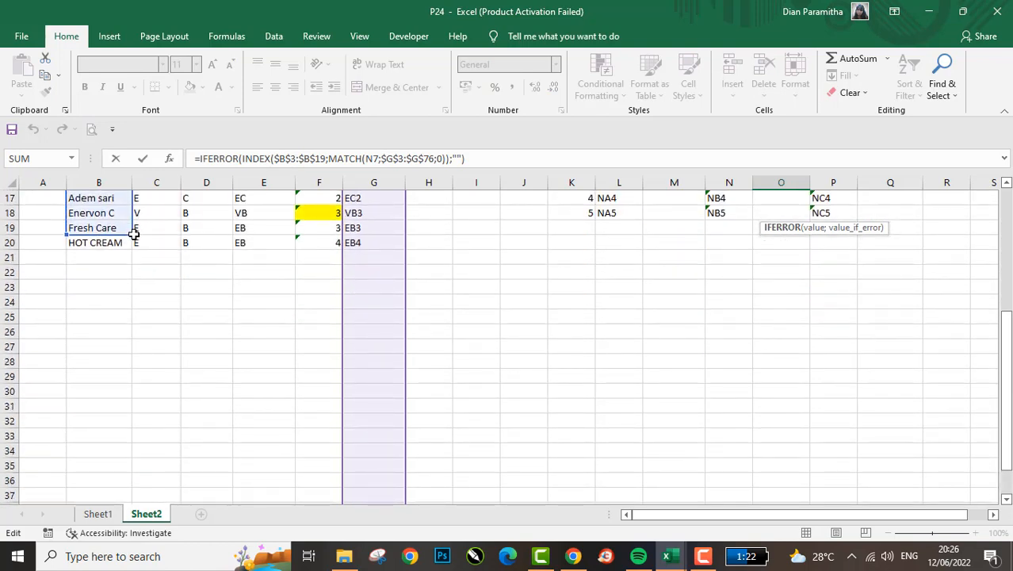
{"action": "left_click_drag", "start_coordinate": [129, 234], "coordinate": [145, 425]}
{"action": "left_click", "coordinate": [136, 428]}
{"action": "scroll", "coordinate": [534, 328], "scroll_direction": "up", "scroll_amount": 20}
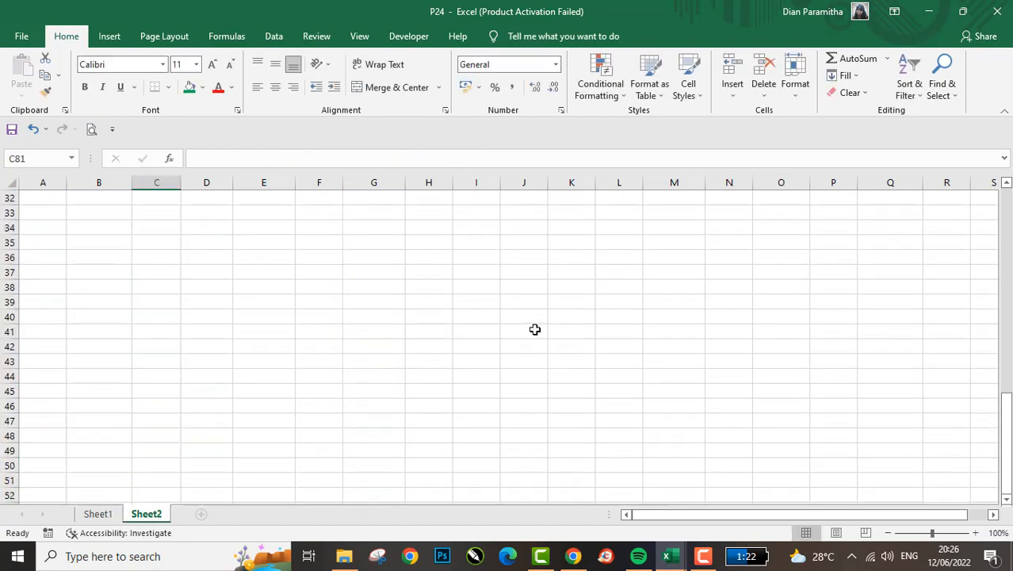
- Shorten the INDEX range in the O7 formula to $B$3:$B$76 so it ends on the same row as the MATCH range
{"action": "left_click", "coordinate": [801, 262]}
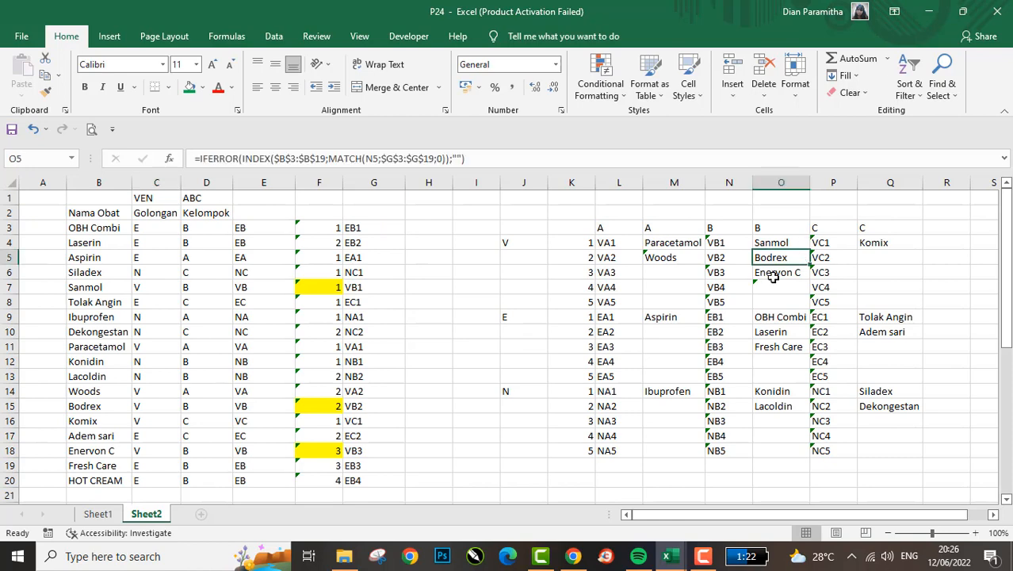
{"action": "left_click", "coordinate": [773, 273]}
{"action": "double_click", "coordinate": [764, 285]}
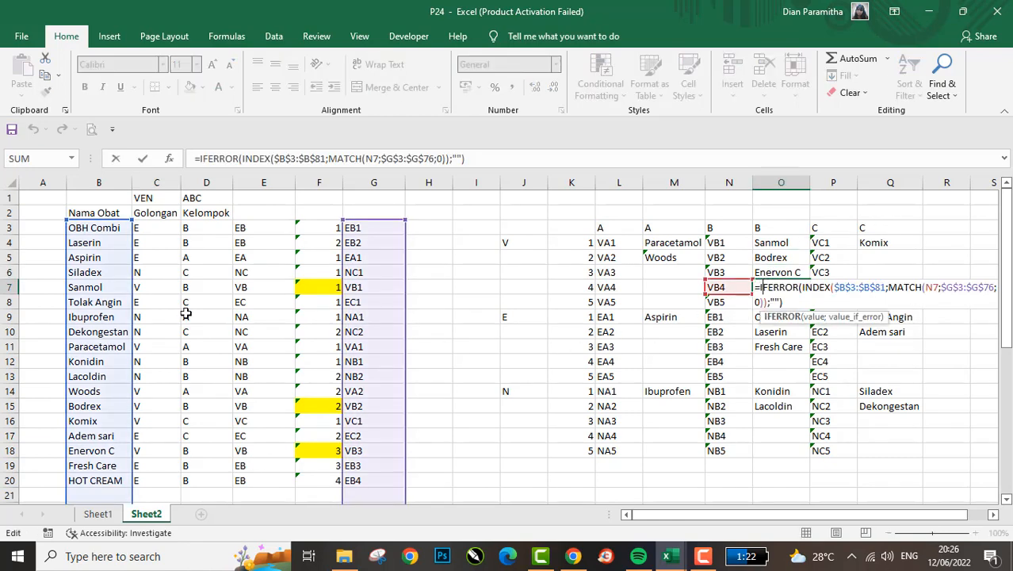
{"action": "left_click", "coordinate": [322, 159]}
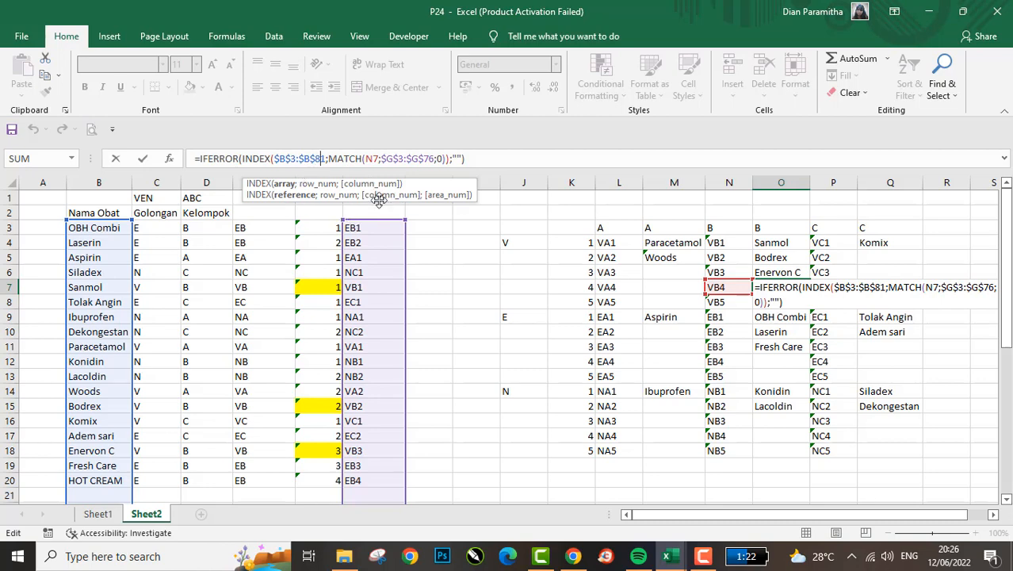
{"action": "scroll", "coordinate": [381, 256], "scroll_direction": "down", "scroll_amount": 20}
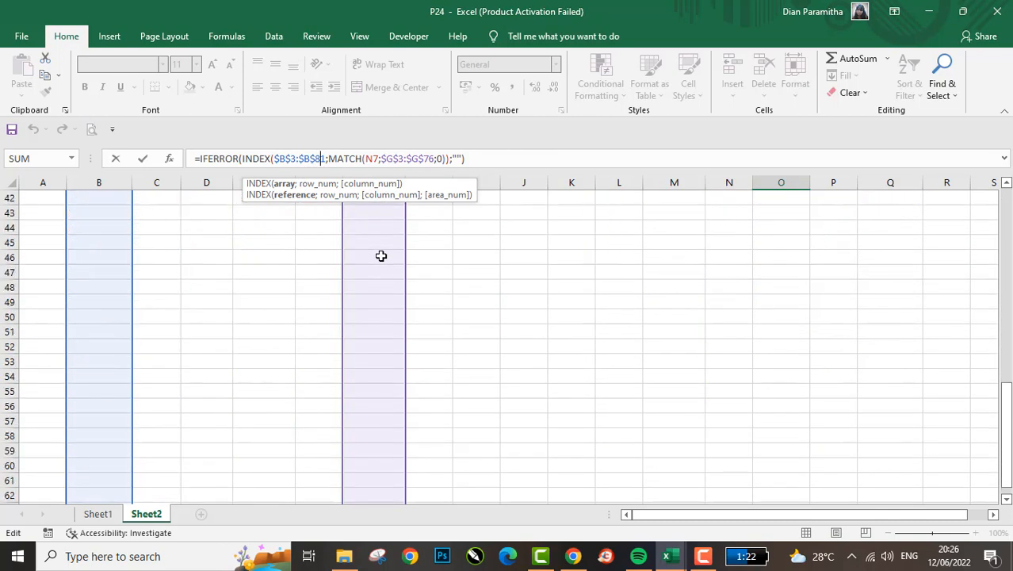
{"action": "scroll", "coordinate": [381, 256], "scroll_direction": "down", "scroll_amount": 1}
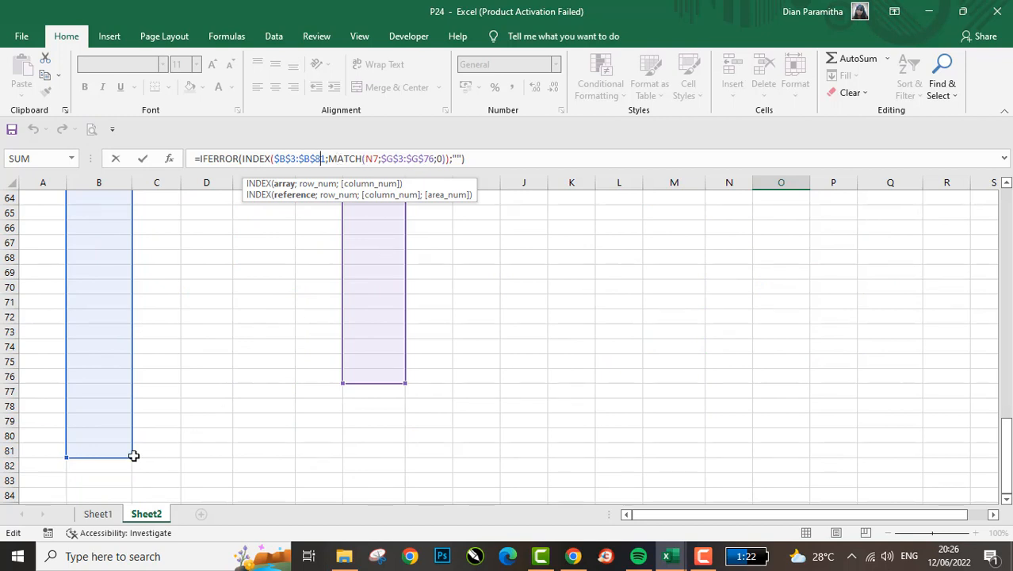
{"action": "left_click_drag", "start_coordinate": [130, 457], "coordinate": [136, 388]}
{"action": "key", "text": "Return"}
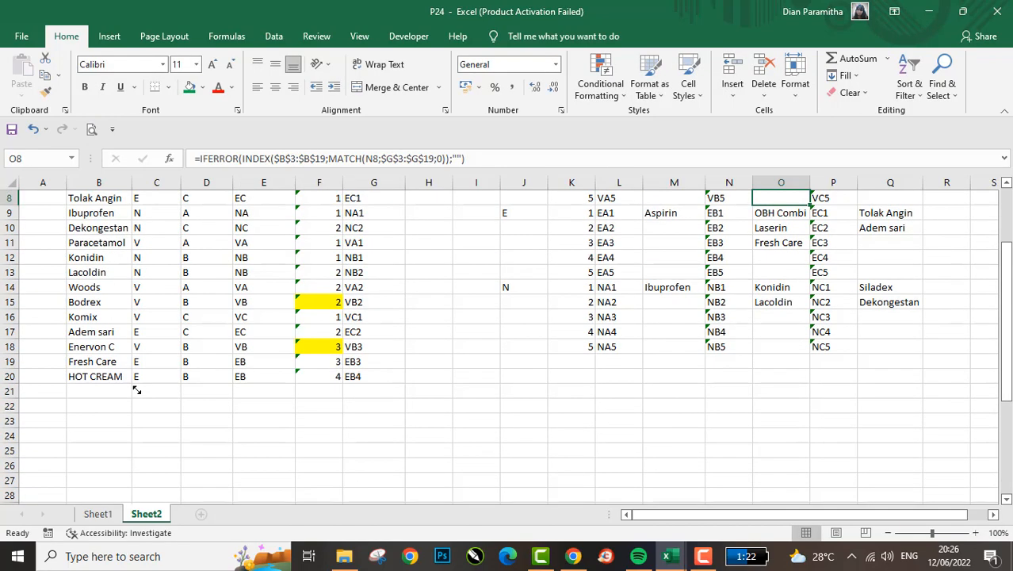
- Compare the INDEX and MATCH ranges in the column O formulas from O12 up to O7
{"action": "key", "text": "Down"}
{"action": "key", "text": "Up"}
{"action": "key", "text": "Down"}
{"action": "key", "text": "Down"}
{"action": "key", "text": "Down"}
{"action": "key", "text": "Down"}
{"action": "key", "text": "Down"}
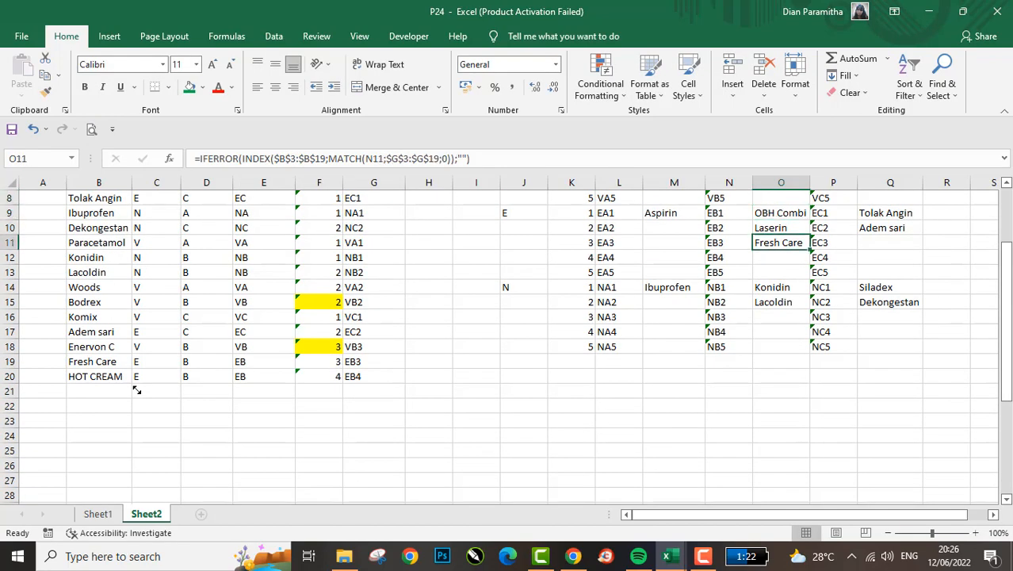
{"action": "key", "text": "Up"}
{"action": "key", "text": "Up"}
{"action": "key", "text": "Down"}
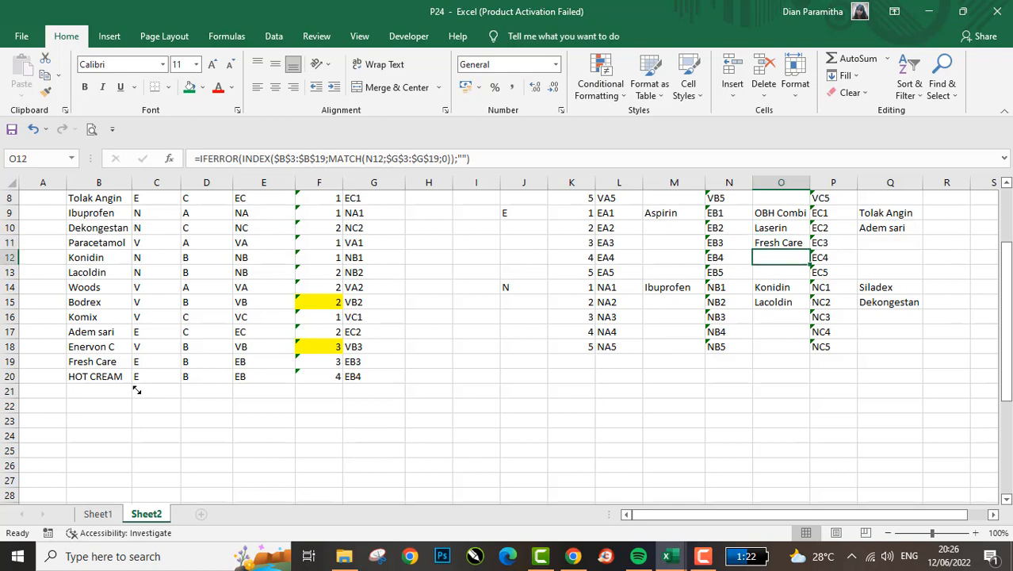
{"action": "key", "text": "Up"}
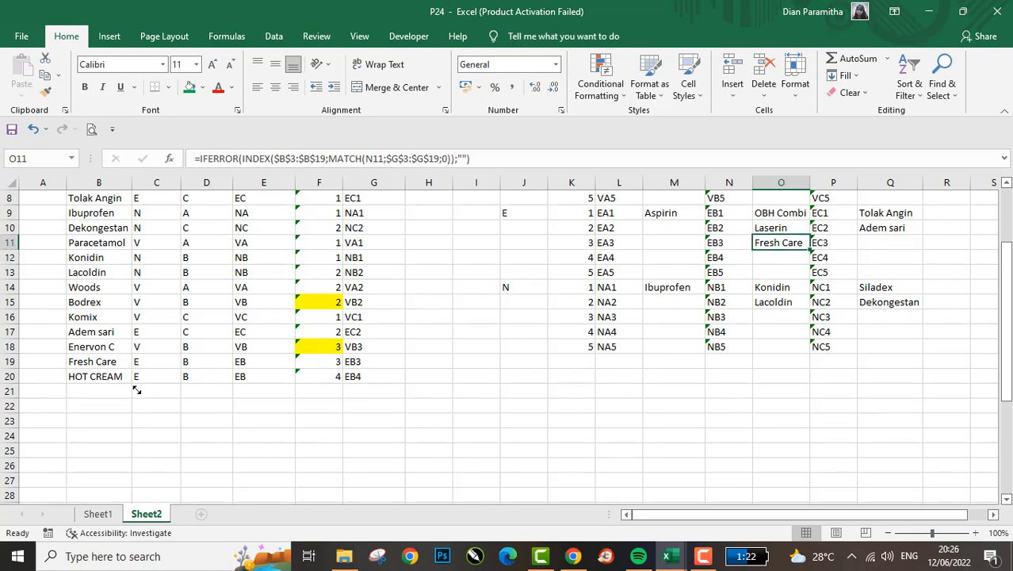
{"action": "key", "text": "Up"}
{"action": "key", "text": "Up"}
- Copy the extended INDEX-MATCH formula from O7 into O8:O18
{"action": "key", "text": "Up"}
{"action": "key", "text": "Up"}
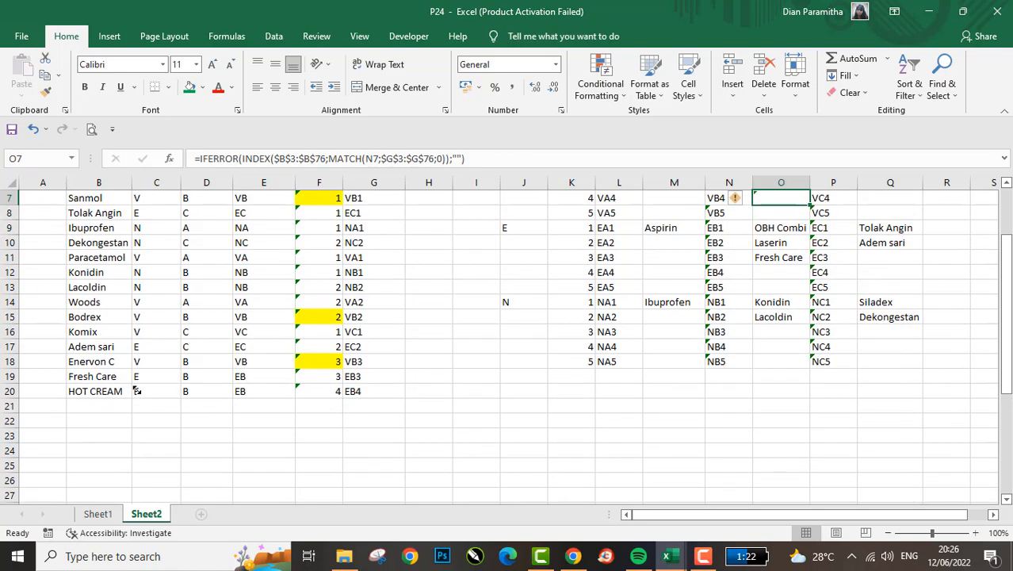
{"action": "key", "text": "Up"}
{"action": "key", "text": "Down"}
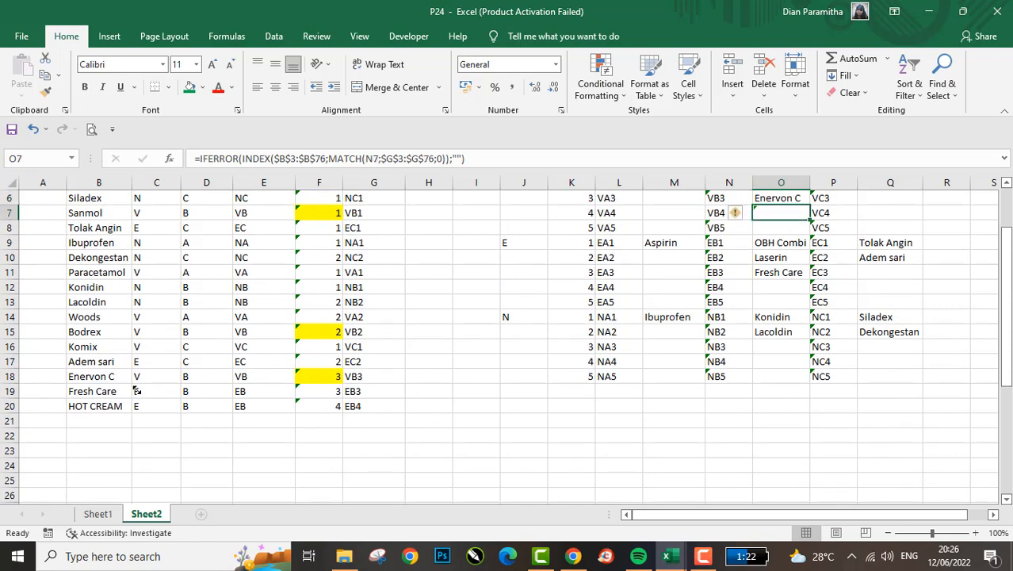
{"action": "key", "text": "ctrl+c"}
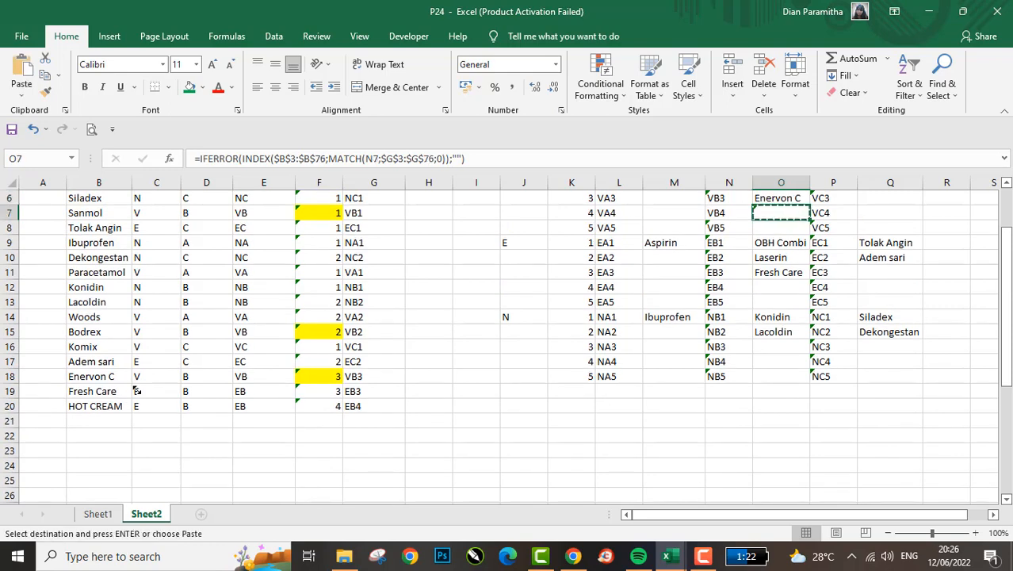
{"action": "key", "text": "Down"}
{"action": "key", "text": "shift+Down"}
{"action": "key", "text": "shift+Down"}
{"action": "key", "text": "shift+Down"}
{"action": "key", "text": "shift+Down"}
{"action": "key", "text": "shift+Down"}
{"action": "key", "text": "shift+Down"}
{"action": "key", "text": "shift+Down"}
{"action": "key", "text": "shift+Down"}
{"action": "key", "text": "shift+Down"}
{"action": "key", "text": "shift+Down"}
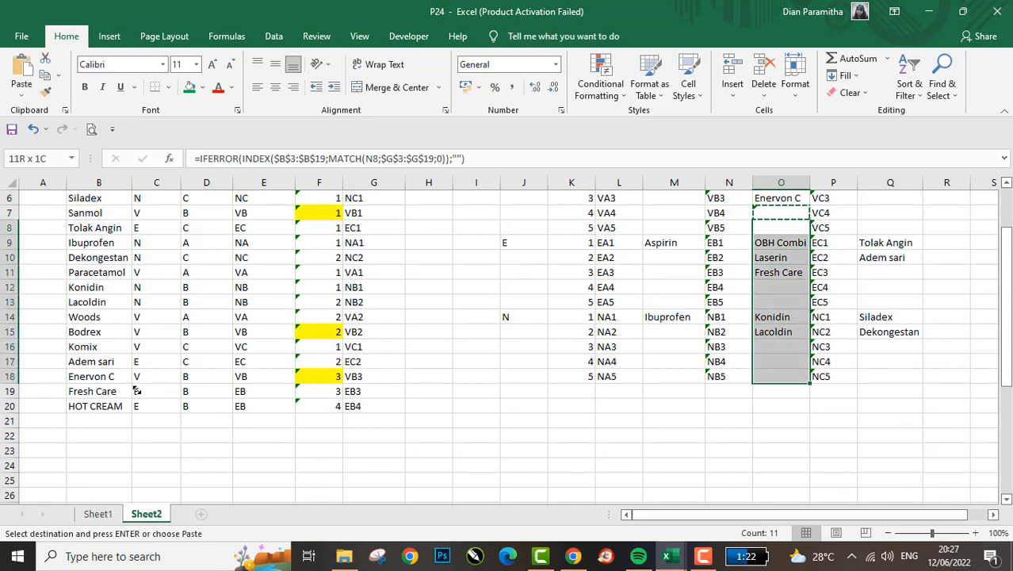
{"action": "key", "text": "Return"}
{"action": "scroll", "coordinate": [643, 344], "scroll_direction": "up", "scroll_amount": 2}
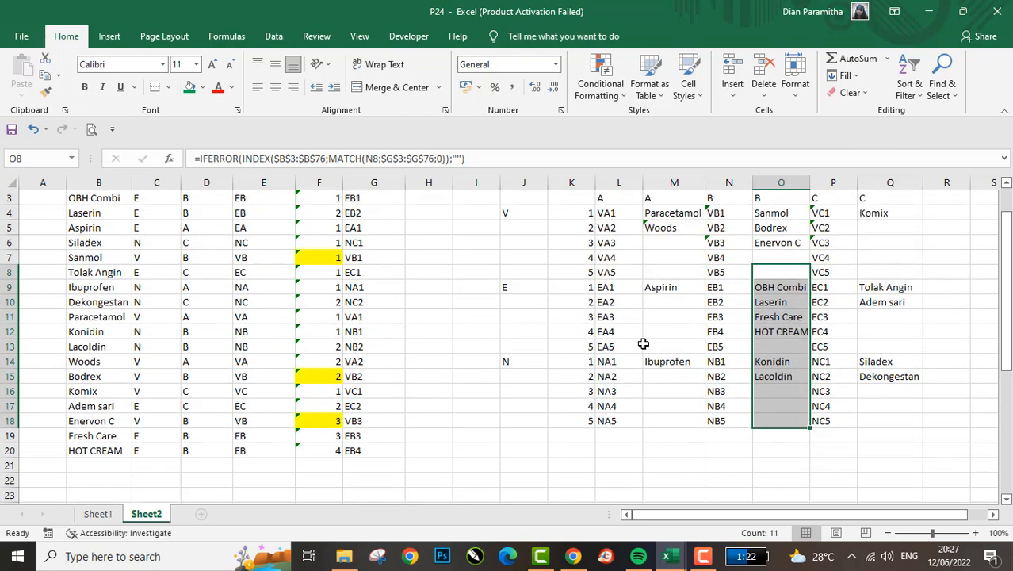
- Compare the lookup ranges in the O7 formula with those in Q7 and Q4 of the C group
{"action": "left_click", "coordinate": [797, 287]}
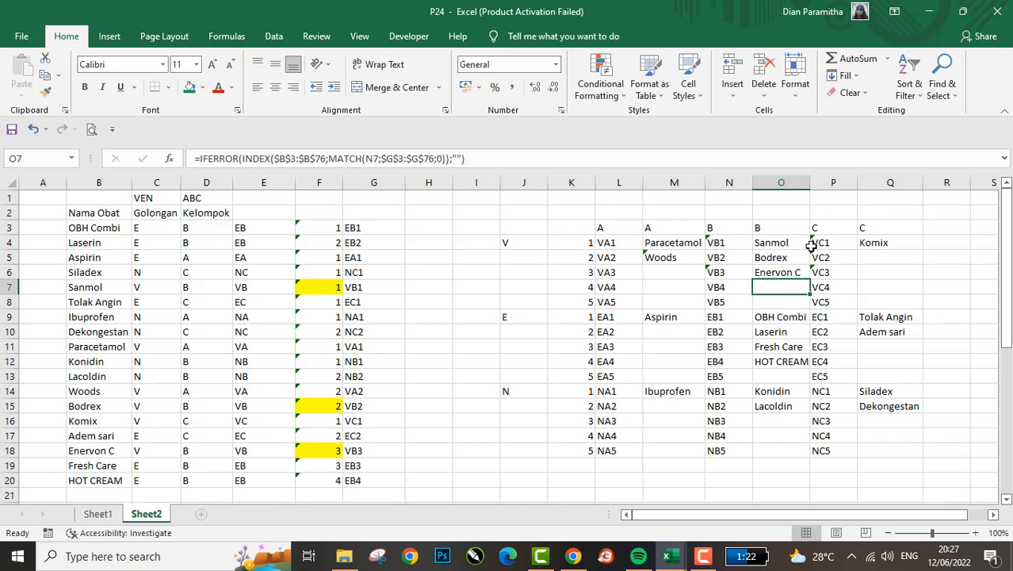
{"action": "left_click", "coordinate": [883, 285]}
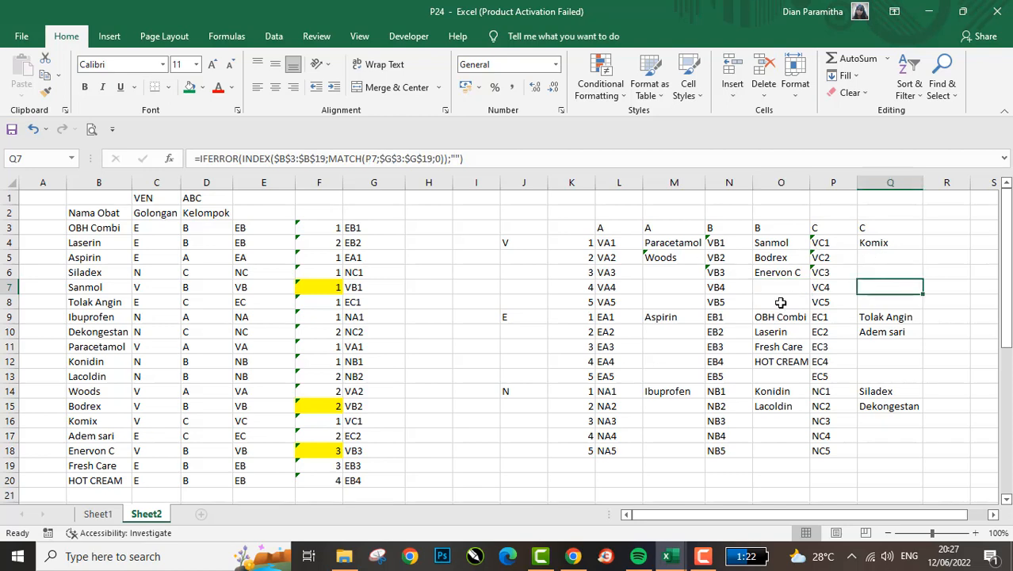
{"action": "left_click", "coordinate": [872, 246]}
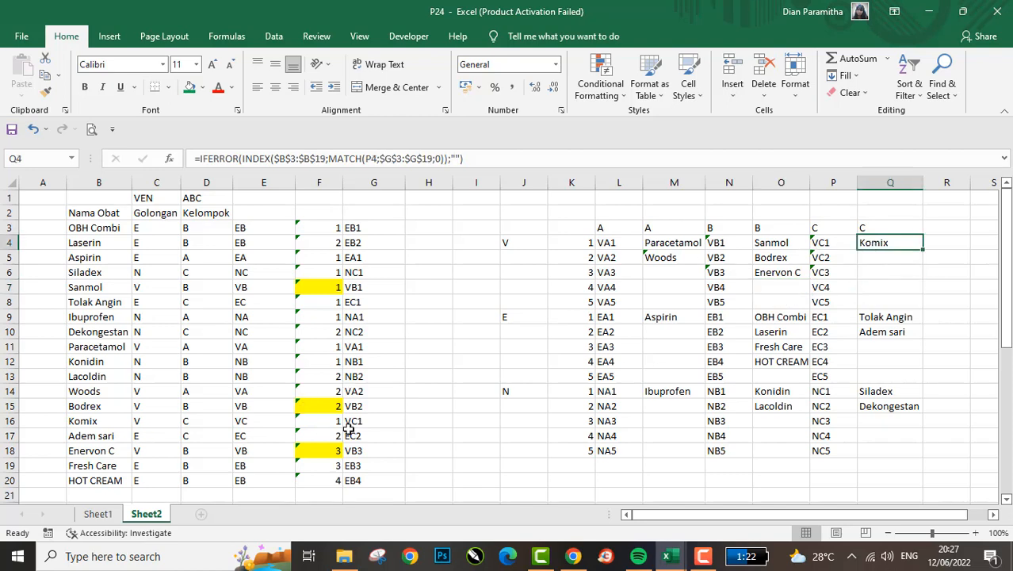
{"action": "scroll", "coordinate": [352, 487], "scroll_direction": "down", "scroll_amount": 3}
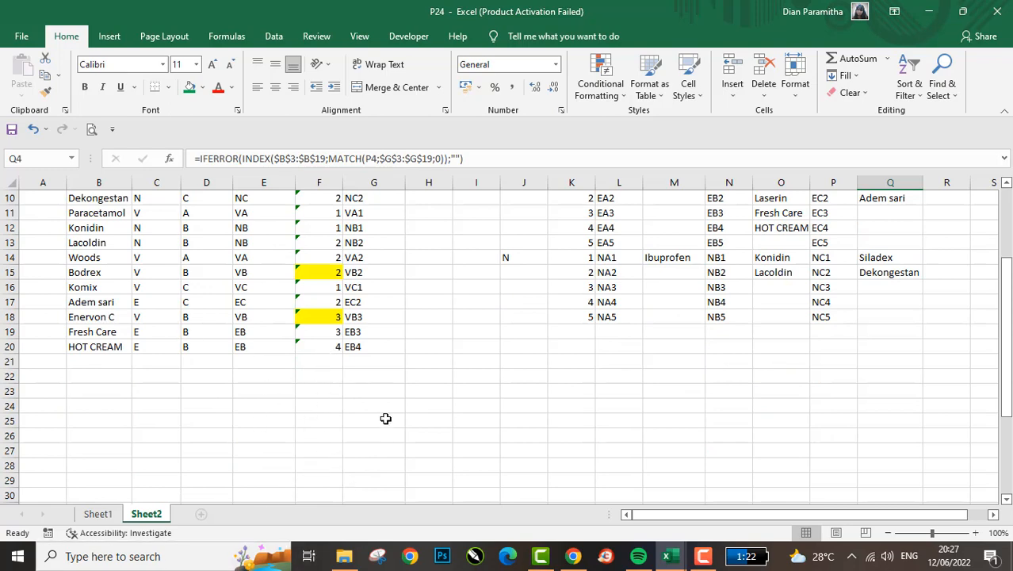
{"action": "scroll", "coordinate": [799, 264], "scroll_direction": "up", "scroll_amount": 3}
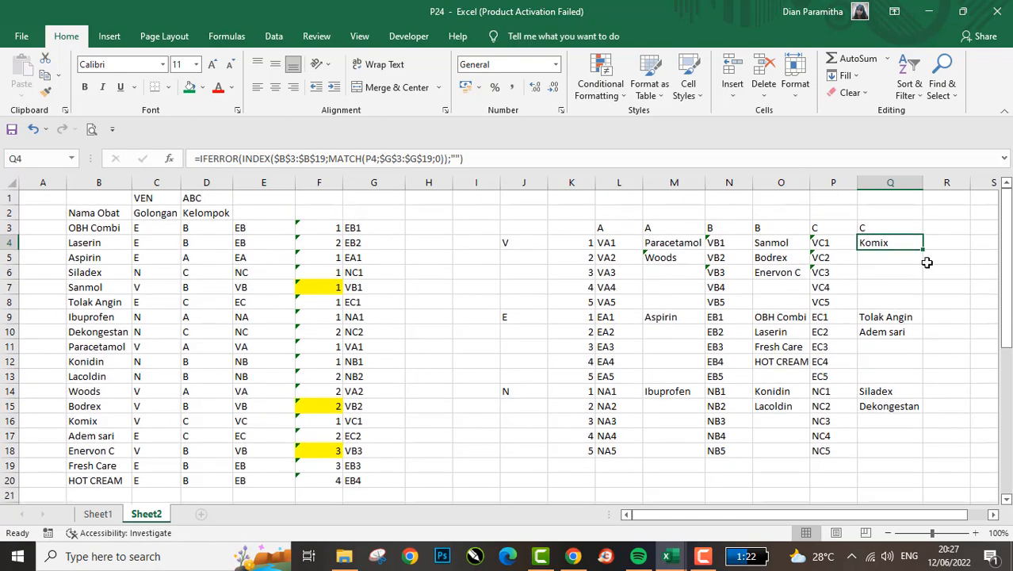
{"action": "scroll", "coordinate": [864, 255], "scroll_direction": "down", "scroll_amount": 1}
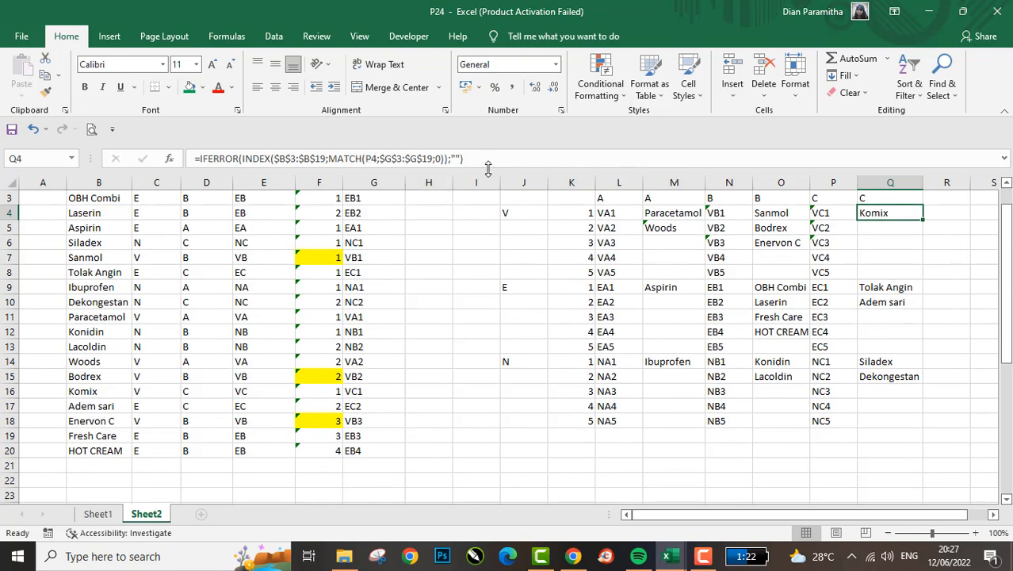
- Copy the INDEX-MATCH formula from O4 into Q4
{"action": "left_click", "coordinate": [761, 218]}
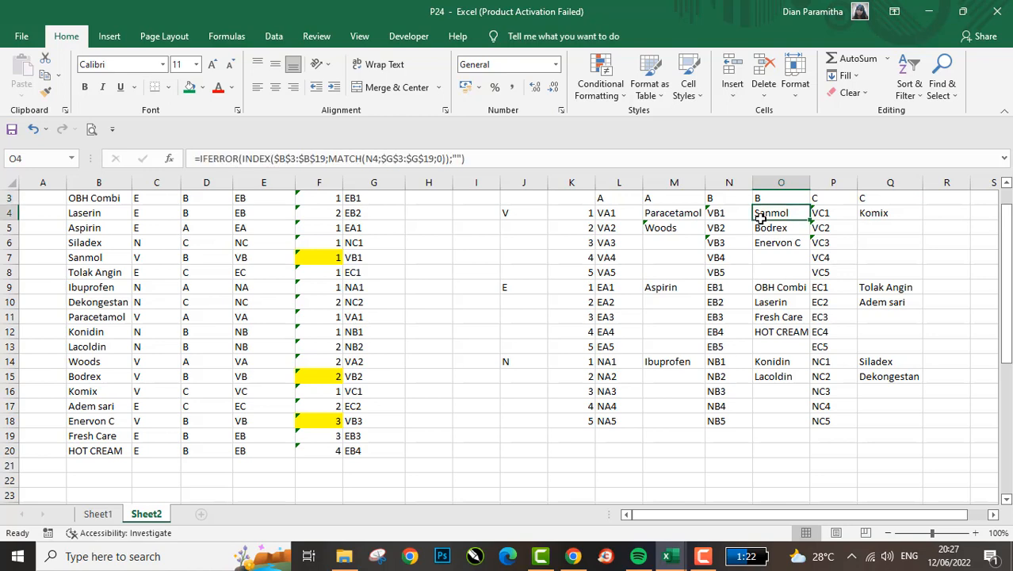
{"action": "key", "text": "ctrl+c"}
{"action": "key", "text": "Right"}
{"action": "key", "text": "Right"}
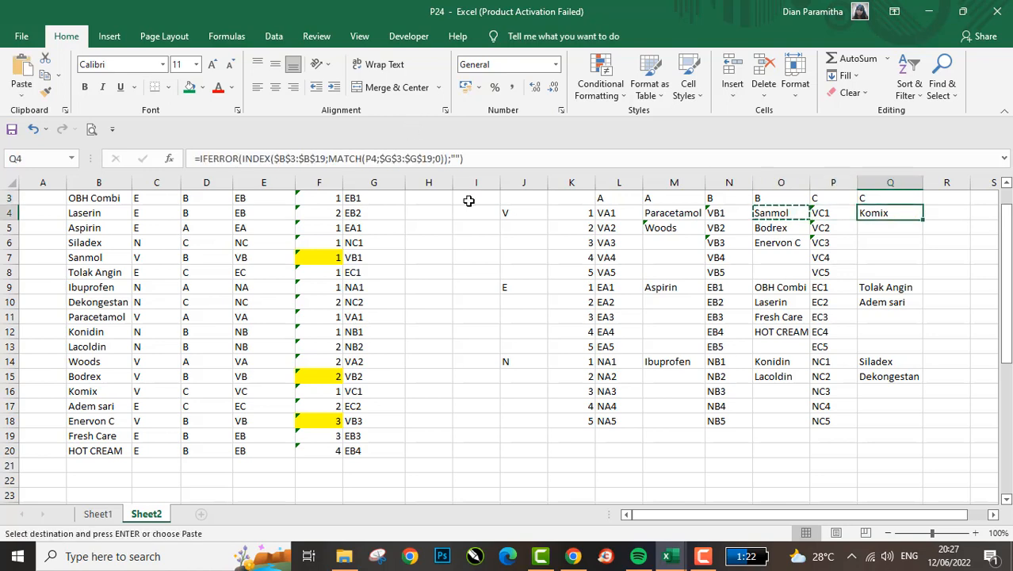
{"action": "key", "text": "Return"}
{"action": "key", "text": "Down"}
{"action": "key", "text": "Left"}
{"action": "key", "text": "Down"}
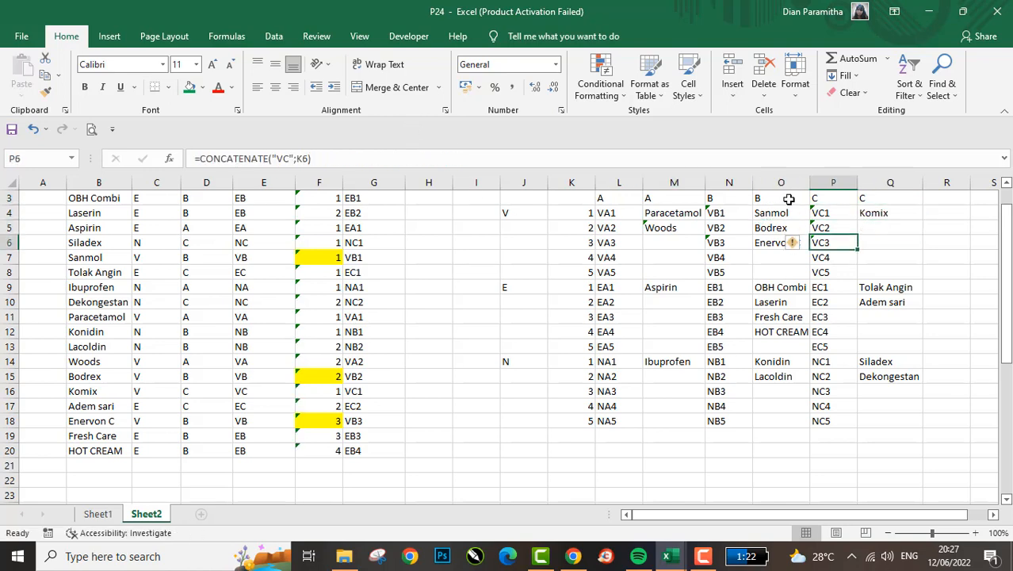
- Copy the INDEX-MATCH formula with the extended lookup ranges from O7 into Q4
{"action": "key", "text": "Down"}
{"action": "key", "text": "Left"}
{"action": "key", "text": "ctrl+c"}
{"action": "key", "text": "Up"}
{"action": "key", "text": "Up"}
{"action": "key", "text": "Up"}
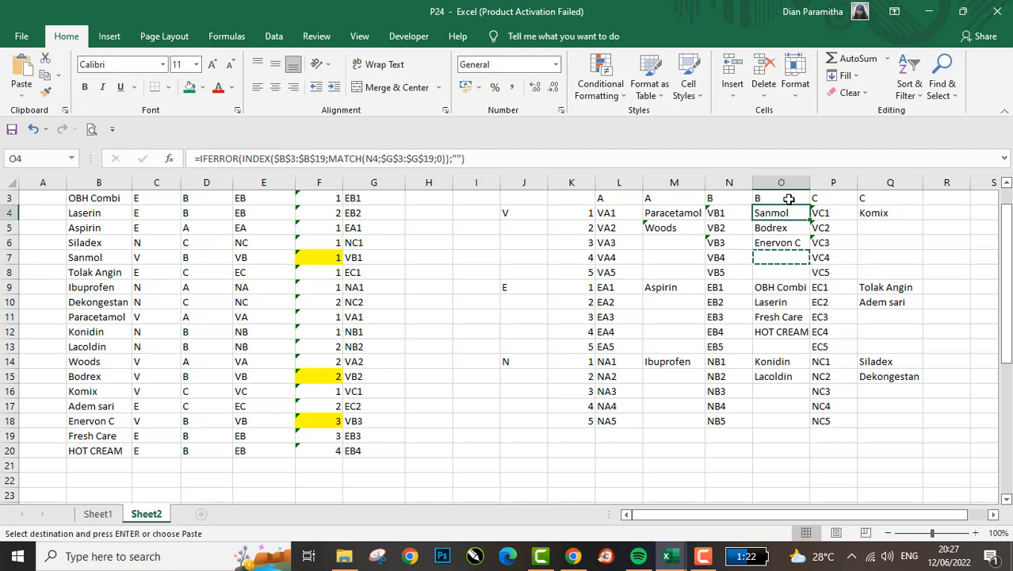
{"action": "key", "text": "Right"}
{"action": "key", "text": "Right"}
{"action": "key", "text": "Left"}
{"action": "key", "text": "Left"}
{"action": "key", "text": "Right"}
{"action": "key", "text": "Right"}
{"action": "key", "text": "Right"}
{"action": "key", "text": "Left"}
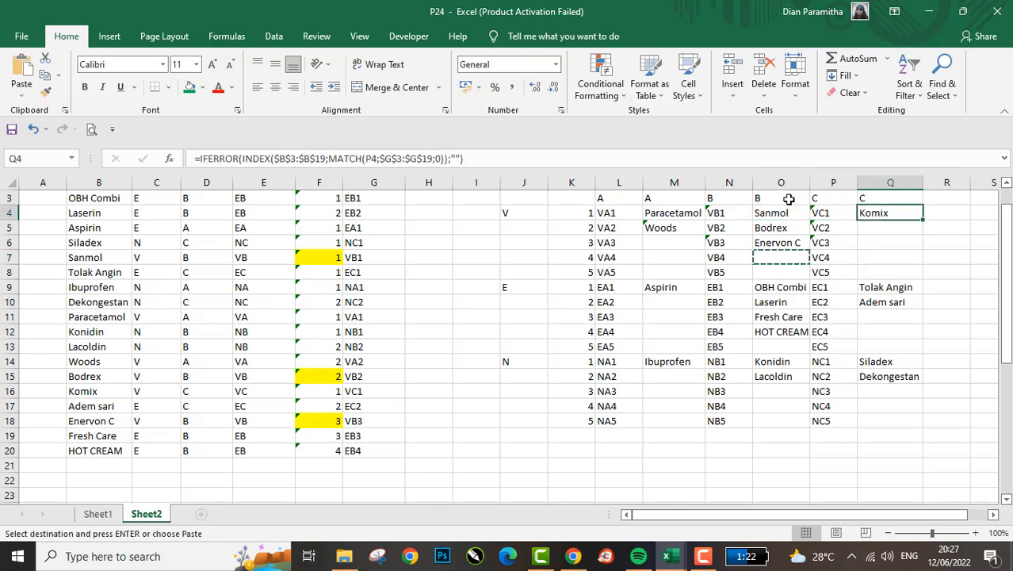
{"action": "key", "text": "Escape"}
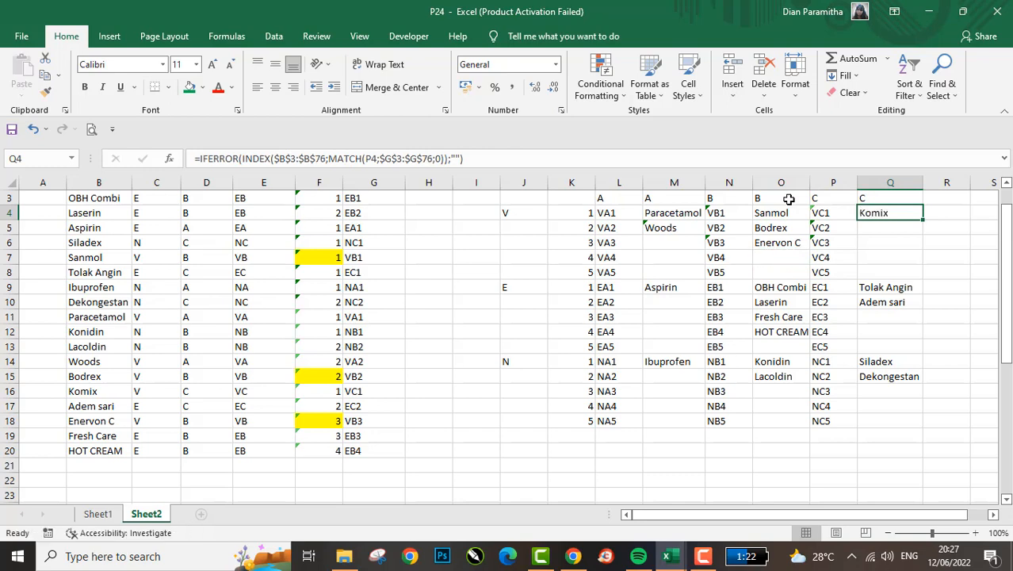
- Copy the extended INDEX-MATCH formula from Q4 down the rest of column Q, starting at Q5
{"action": "left_click", "coordinate": [430, 158]}
{"action": "key", "text": "Return"}
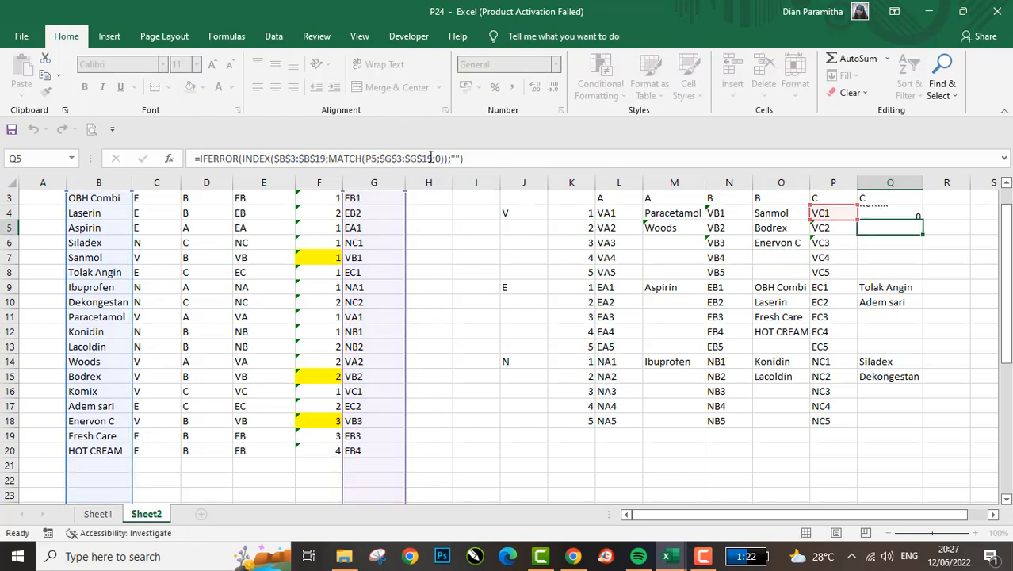
{"action": "key", "text": "Left"}
{"action": "key", "text": "Up"}
{"action": "key", "text": "Right"}
{"action": "key", "text": "ctrl+c"}
{"action": "key", "text": "Down"}
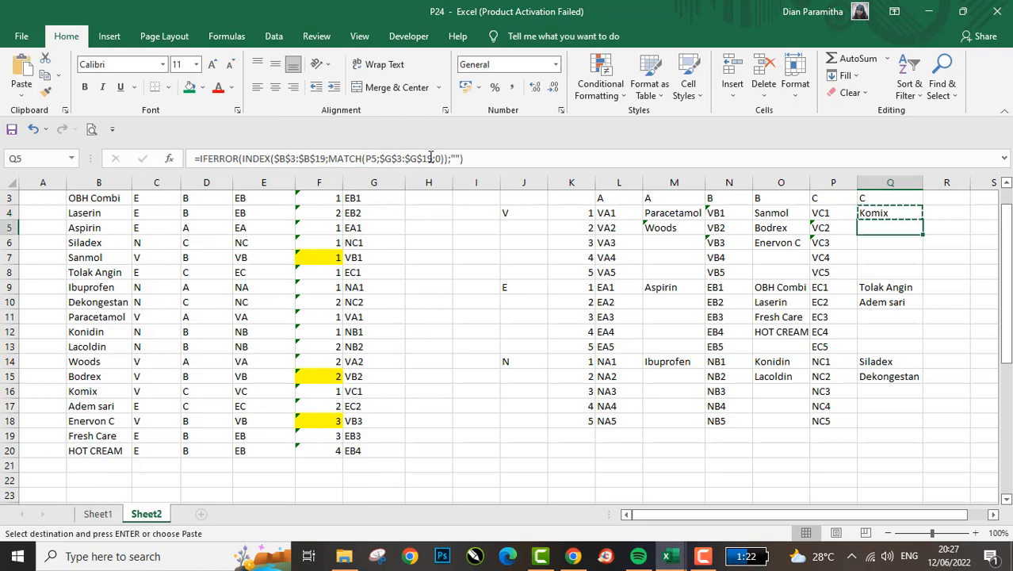
{"action": "key", "text": "ctrl+shift+Down"}
{"action": "key", "text": "ctrl+v"}
{"action": "key", "text": "Escape"}
- Copy the extended INDEX-MATCH formula from Q4 into M4, the first medicine cell of the A group
{"action": "key", "text": "Left"}
{"action": "key", "text": "Up"}
{"action": "key", "text": "Right"}
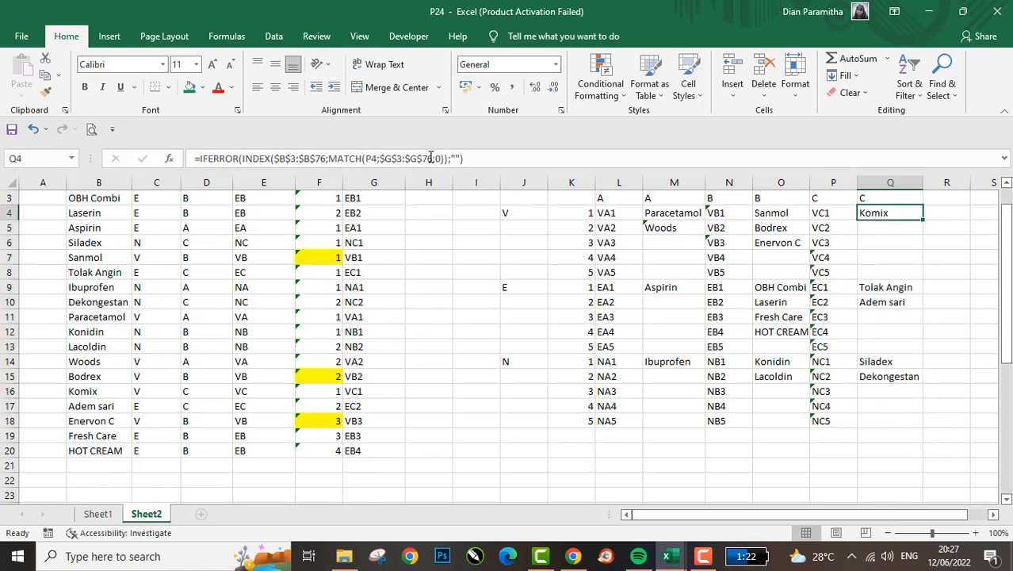
{"action": "key", "text": "ctrl+c"}
{"action": "key", "text": "Left"}
{"action": "key", "text": "Left"}
{"action": "key", "text": "Left"}
{"action": "key", "text": "Left"}
{"action": "key", "text": "Return"}
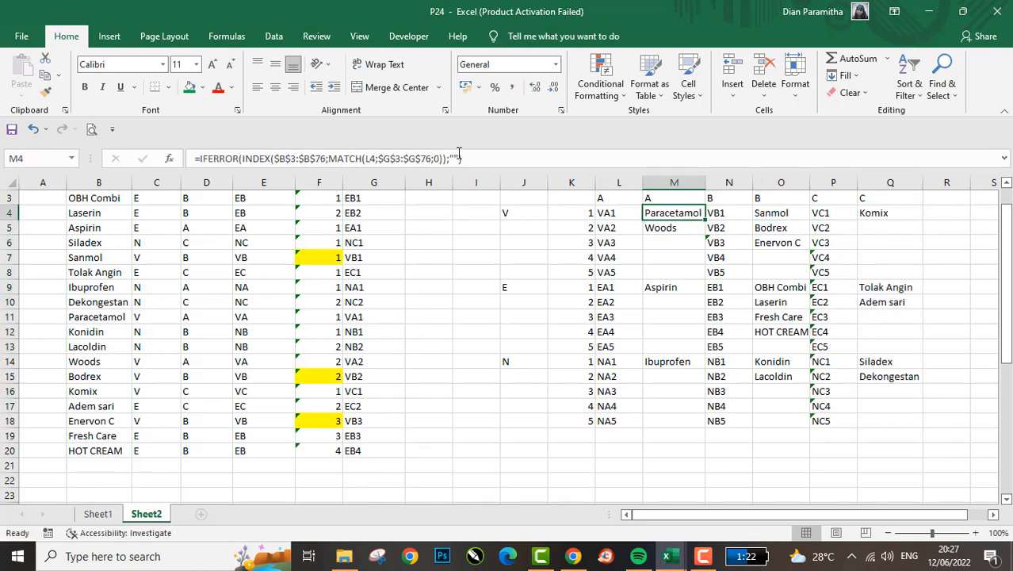
- Check the ranges in the M4 formula and copy it down the remaining cells of column M
{"action": "left_click", "coordinate": [501, 156]}
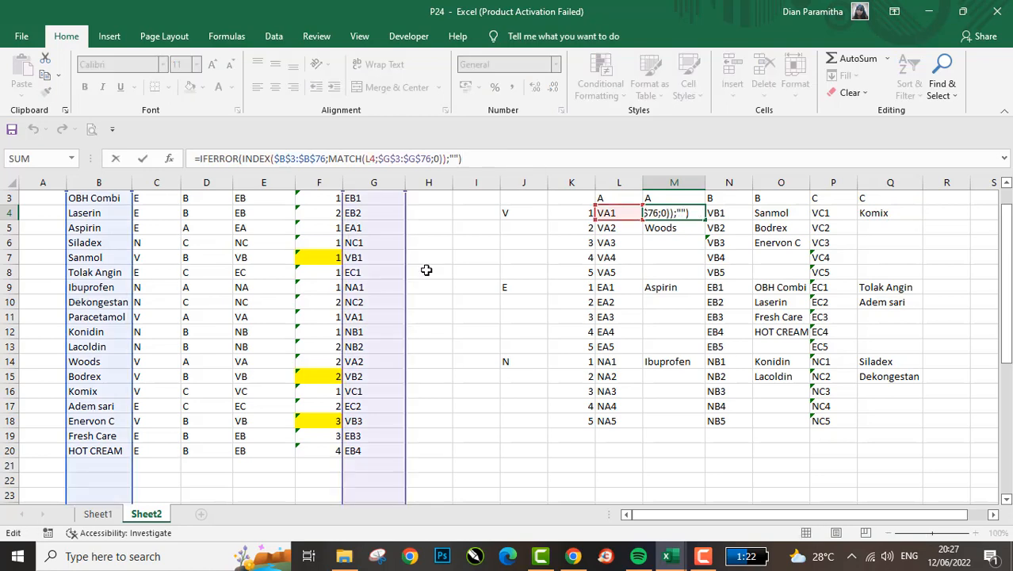
{"action": "key", "text": "Return"}
{"action": "key", "text": "Up"}
{"action": "key", "text": "ctrl+c"}
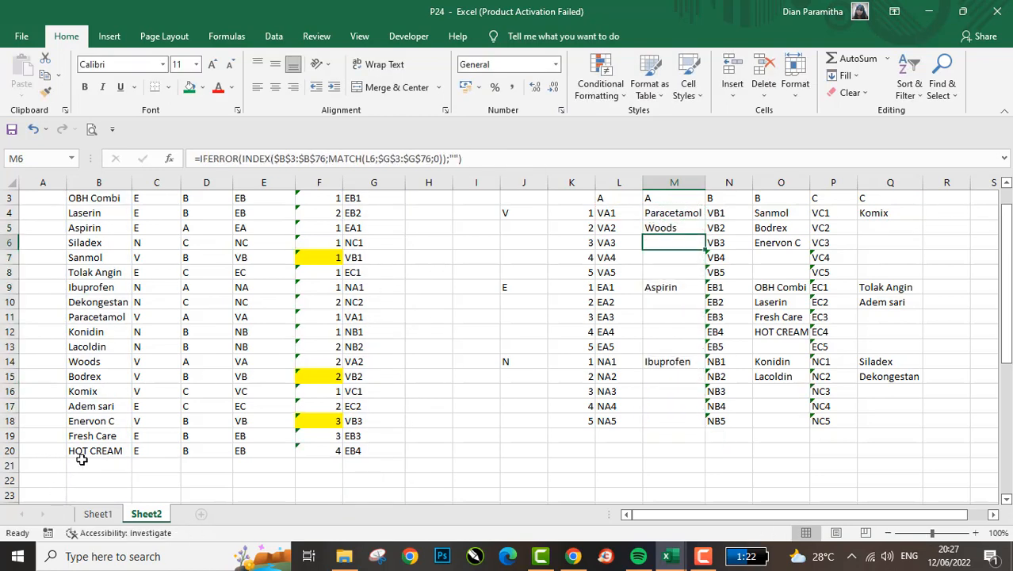
- Compare the HOT CREAM source row B20:G20 with its code and name in N12:O12 of the cross table
{"action": "left_click", "coordinate": [79, 461]}
{"action": "left_click", "coordinate": [103, 452]}
{"action": "key", "text": "shift+Right"}
{"action": "key", "text": "shift+Right"}
{"action": "key", "text": "shift+Right"}
{"action": "key", "text": "shift+Right"}
{"action": "key", "text": "shift+Right"}
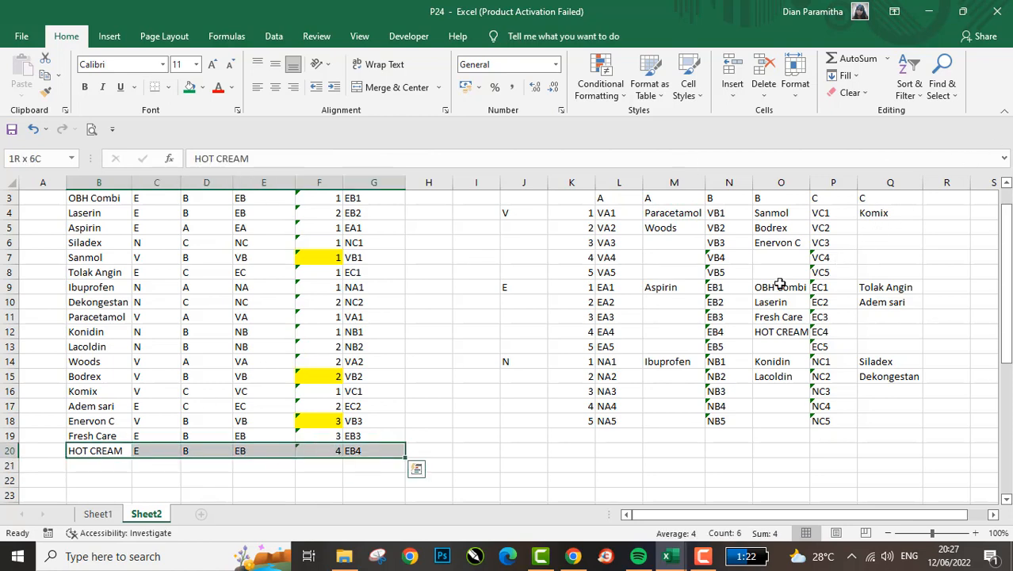
{"action": "left_click", "coordinate": [730, 336]}
{"action": "key", "text": "shift+Page_Down"}
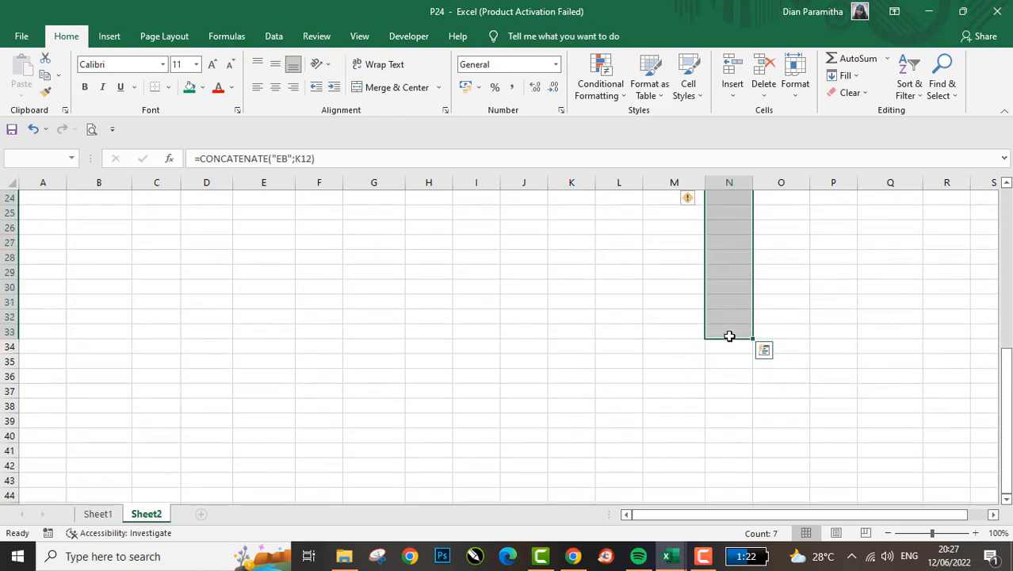
{"action": "key", "text": "Up"}
{"action": "key", "text": "Up"}
{"action": "key", "text": "Up"}
{"action": "key", "text": "Down"}
{"action": "key", "text": "Down"}
{"action": "key", "text": "Down"}
{"action": "key", "text": "shift+Right"}
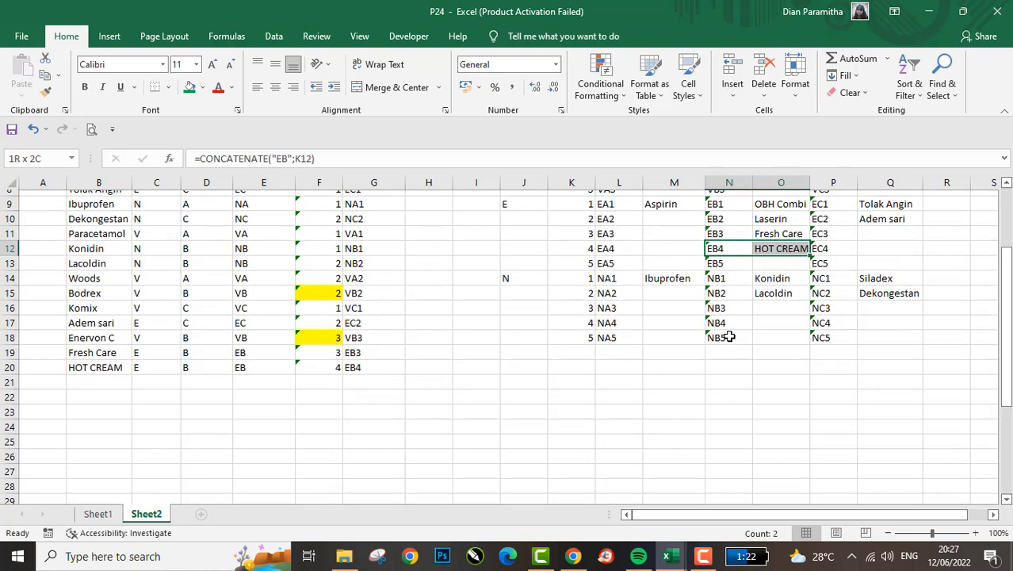
- Add the medicine SANBE in B21, below HOT CREAM in the name list
{"action": "scroll", "coordinate": [725, 335], "scroll_direction": "up", "scroll_amount": 2}
{"action": "left_click", "coordinate": [114, 447]}
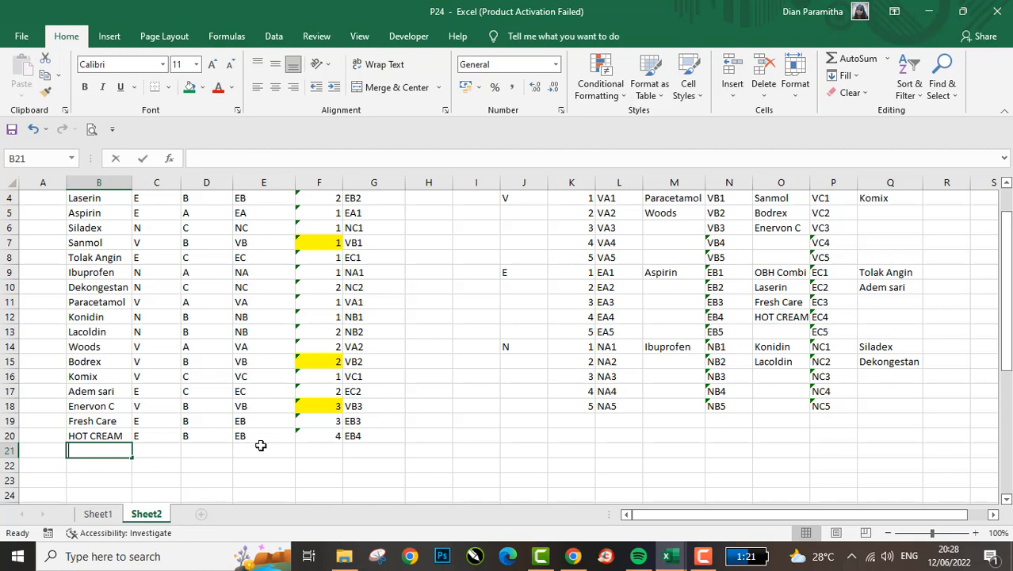
{"action": "type", "text": "sANB"}
{"action": "key", "text": "BackSpace"}
{"action": "key", "text": "BackSpace"}
{"action": "key", "text": "BackSpace"}
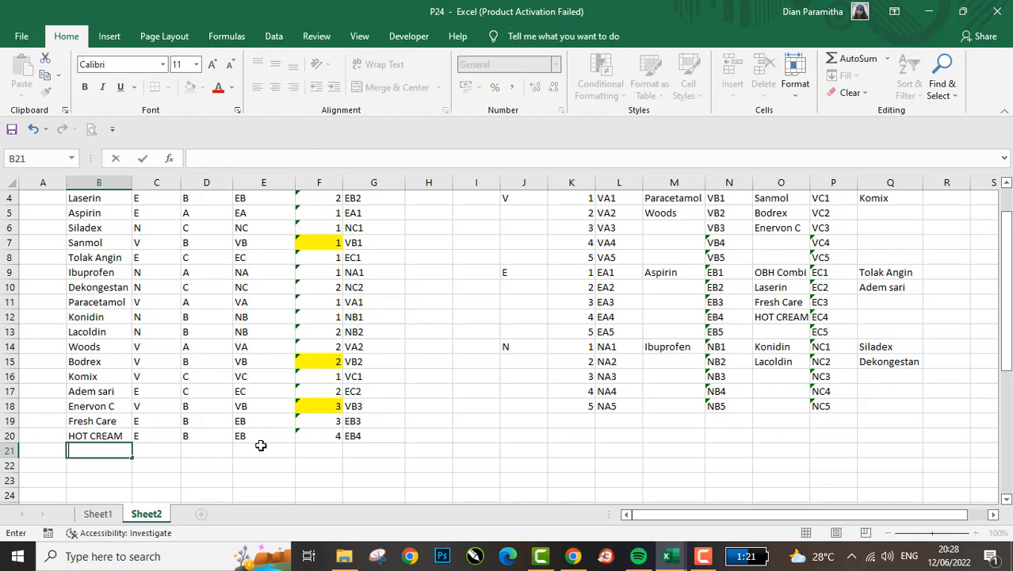
{"action": "type", "text": "SA"}
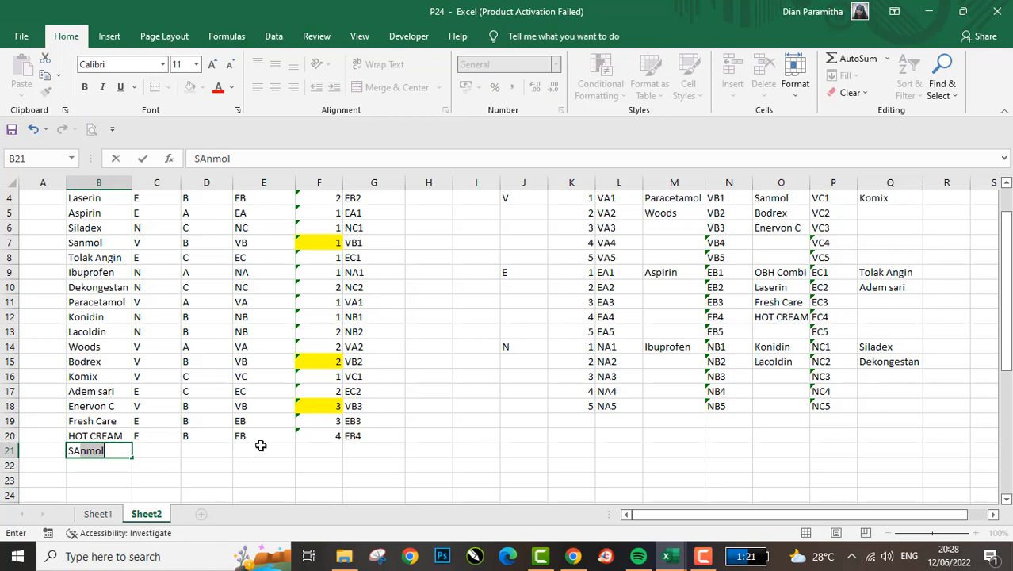
{"action": "type", "text": "NBC"}
{"action": "key", "text": "Return"}
{"action": "key", "text": "Return"}
{"action": "key", "text": "Return"}
{"action": "key", "text": "Return"}
{"action": "key", "text": "Return"}
{"action": "key", "text": "Return"}
{"action": "key", "text": "Return"}
{"action": "key", "text": "Return"}
{"action": "key", "text": "Return"}
{"action": "key", "text": "Return"}
{"action": "key", "text": "Return"}
{"action": "key", "text": "Return"}
{"action": "key", "text": "Return"}
{"action": "key", "text": "Return"}
{"action": "key", "text": "Return"}
{"action": "key", "text": "Return"}
{"action": "key", "text": "Return"}
{"action": "key", "text": "Return"}
{"action": "key", "text": "Return"}
{"action": "key", "text": "Return"}
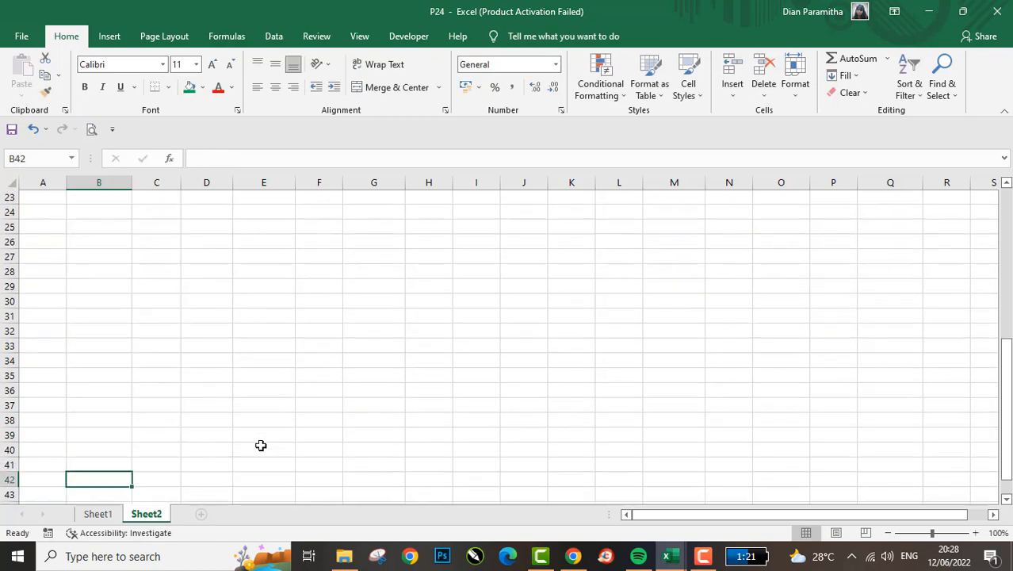
- Classify SANBE as Golongan V in C21 and Kelompok A in D21
{"action": "key", "text": "Up"}
{"action": "key", "text": "Up"}
{"action": "key", "text": "Up"}
{"action": "key", "text": "Up"}
{"action": "key", "text": "Up"}
{"action": "key", "text": "Up"}
{"action": "key", "text": "Up"}
{"action": "key", "text": "Up"}
{"action": "key", "text": "Up"}
{"action": "key", "text": "Up"}
{"action": "key", "text": "Up"}
{"action": "key", "text": "Up"}
{"action": "key", "text": "Up"}
{"action": "key", "text": "Up"}
{"action": "key", "text": "Up"}
{"action": "key", "text": "Up"}
{"action": "key", "text": "Up"}
{"action": "key", "text": "Up"}
{"action": "key", "text": "Up"}
{"action": "key", "text": "Up"}
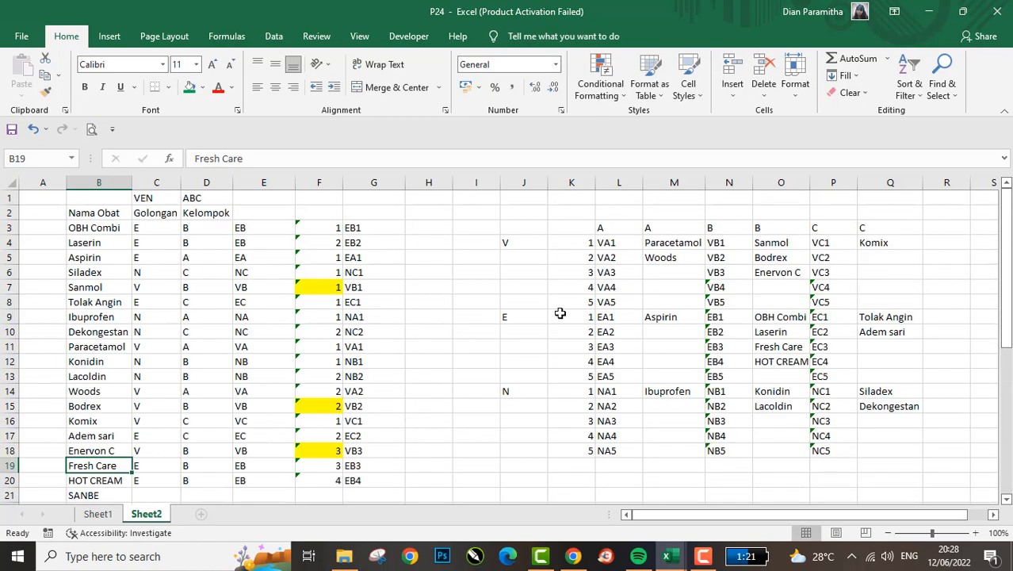
{"action": "left_click", "coordinate": [163, 479]}
{"action": "key", "text": "Down"}
{"action": "key", "text": "Down"}
{"action": "key", "text": "Up"}
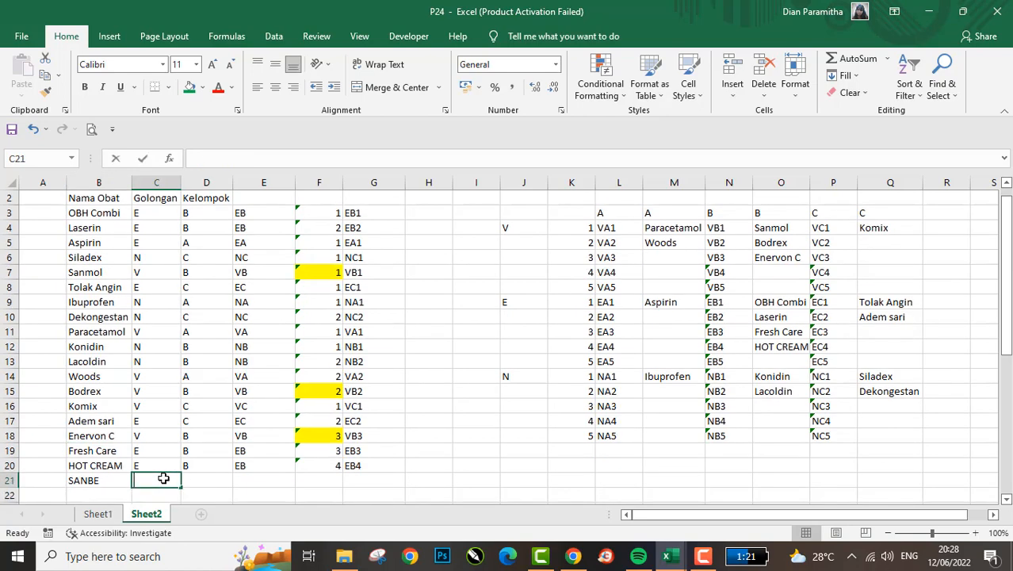
{"action": "type", "text": "V"}
{"action": "key", "text": "Tab"}
{"action": "type", "text": "A"}
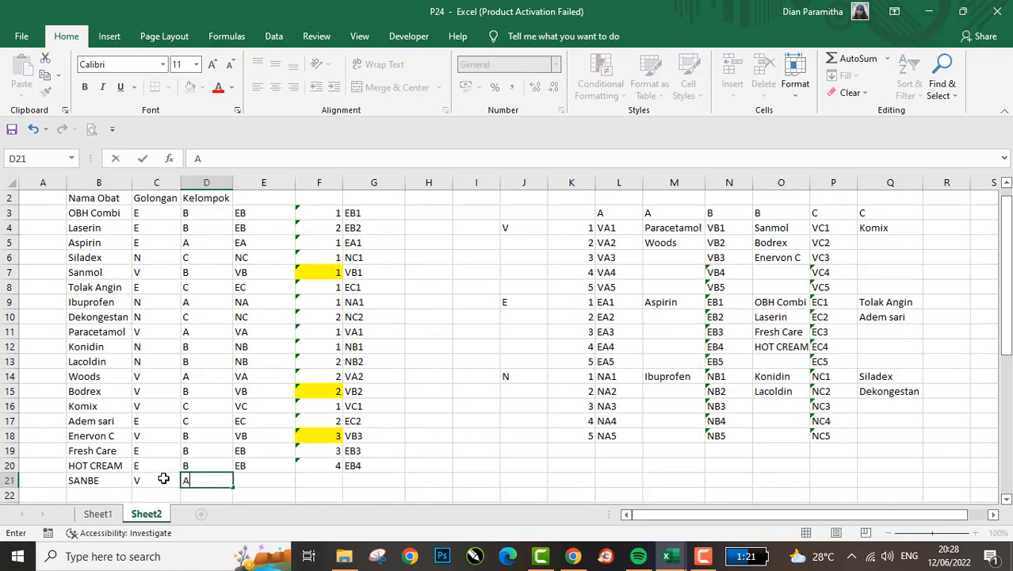
{"action": "key", "text": "Return"}
- Copy the COUNTIF and CONCATENATE formulas from F20:G20 down into the SANBE row and the empty rows below it
{"action": "key", "text": "Right"}
{"action": "key", "text": "Right"}
{"action": "key", "text": "Up"}
{"action": "key", "text": "Up"}
{"action": "key", "text": "shift+Right"}
{"action": "key", "text": "ctrl+c"}
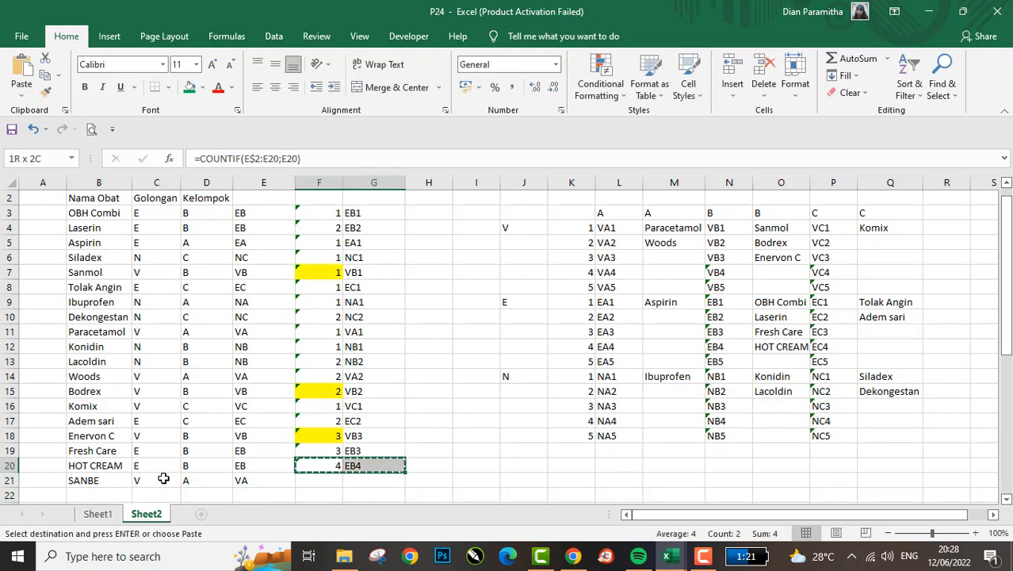
{"action": "key", "text": "Down"}
{"action": "key", "text": "shift+Down"}
{"action": "key", "text": "shift+Down"}
{"action": "key", "text": "shift+Down"}
{"action": "key", "text": "Return"}
{"action": "key", "text": "Up"}
{"action": "key", "text": "Right"}
{"action": "key", "text": "Down"}
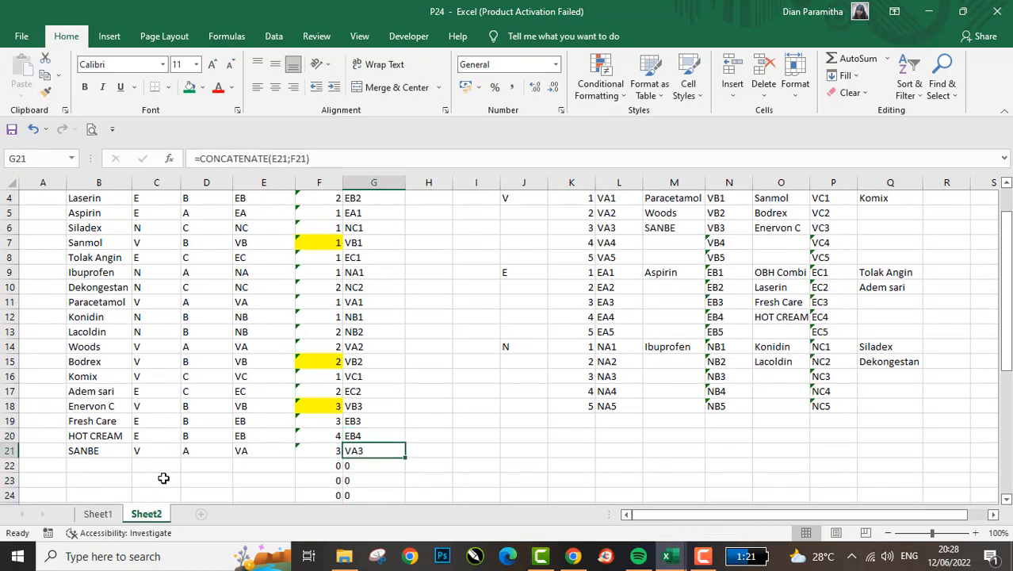
- Fill the SANBE cells green in both M6 of the cross table and B21 of the name list
{"action": "left_click", "coordinate": [688, 225]}
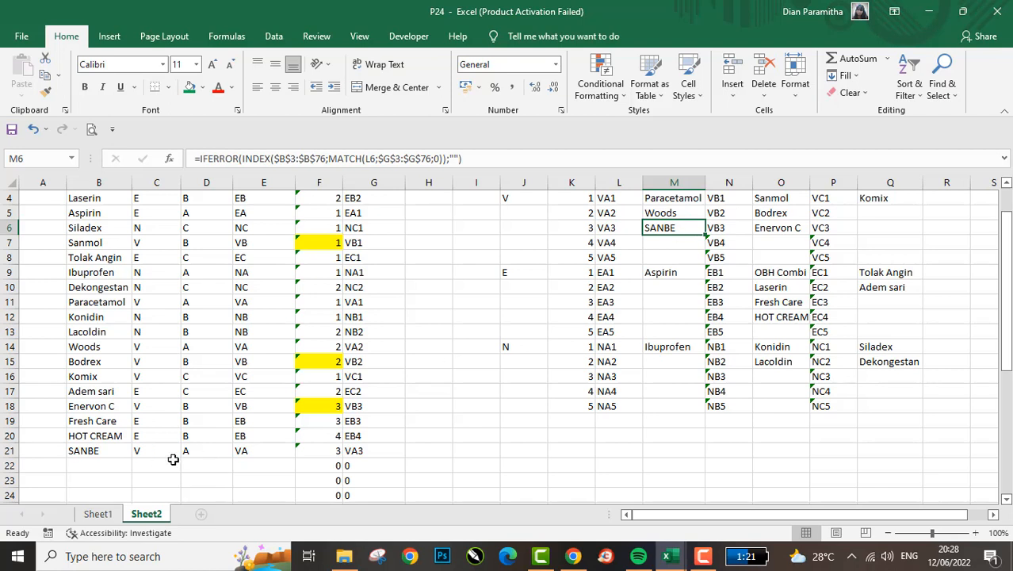
{"action": "key", "text": "Left"}
{"action": "key", "text": "Left"}
{"action": "key", "text": "Left"}
{"action": "key", "text": "Left"}
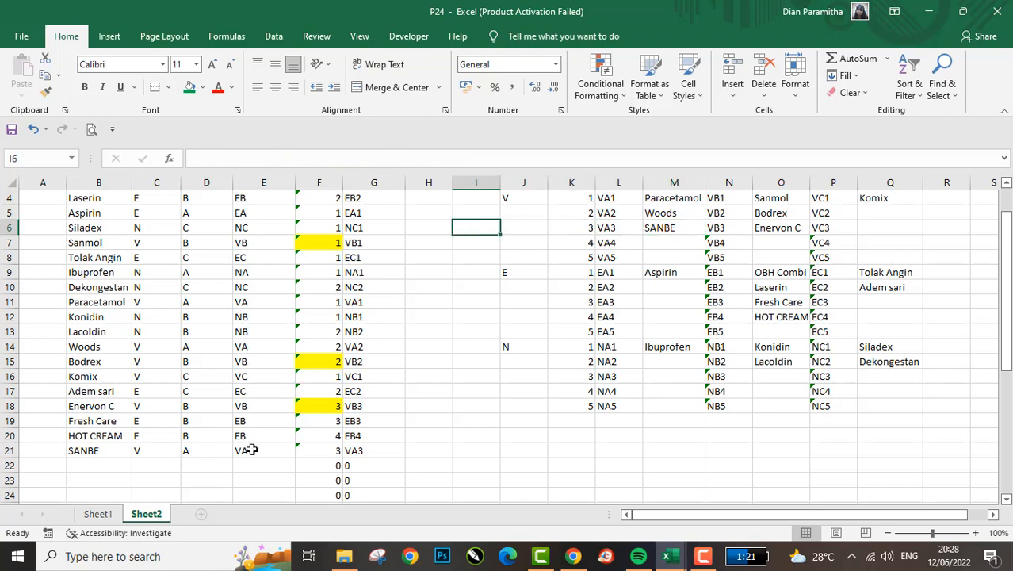
{"action": "key", "text": "Right"}
{"action": "key", "text": "Right"}
{"action": "key", "text": "Right"}
{"action": "key", "text": "Right"}
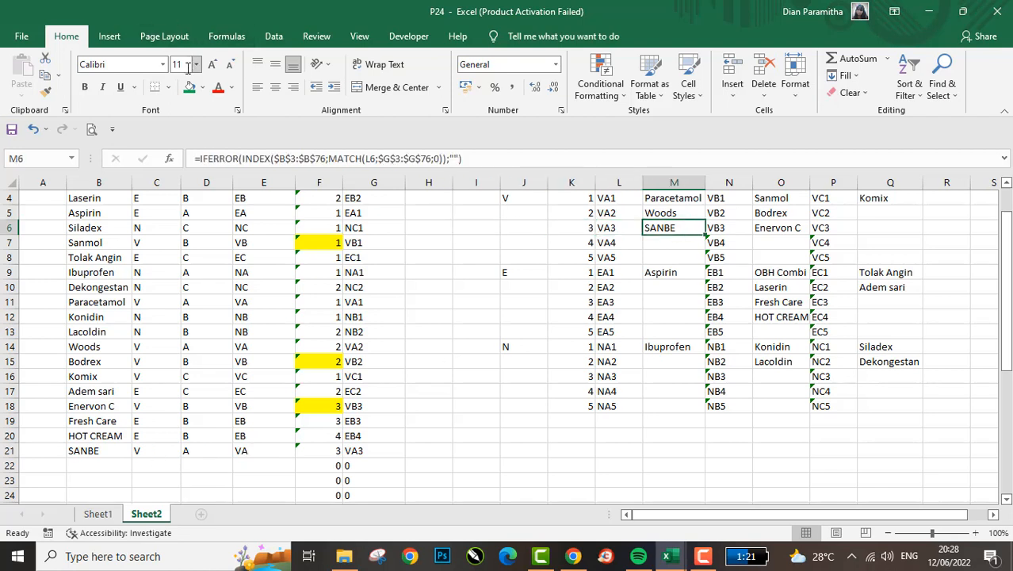
{"action": "key", "text": "ctrl+c"}
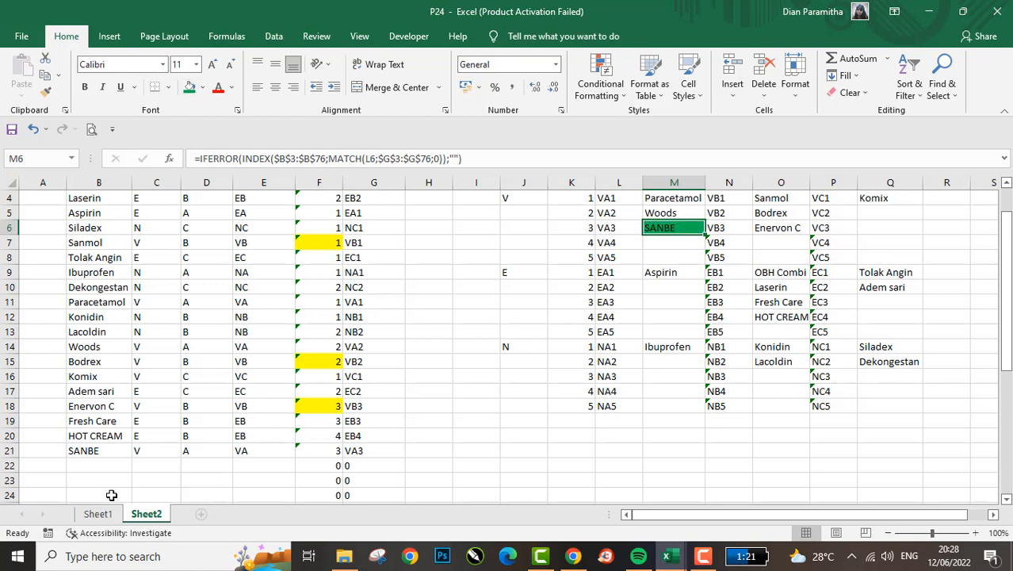
{"action": "left_click", "coordinate": [81, 448]}
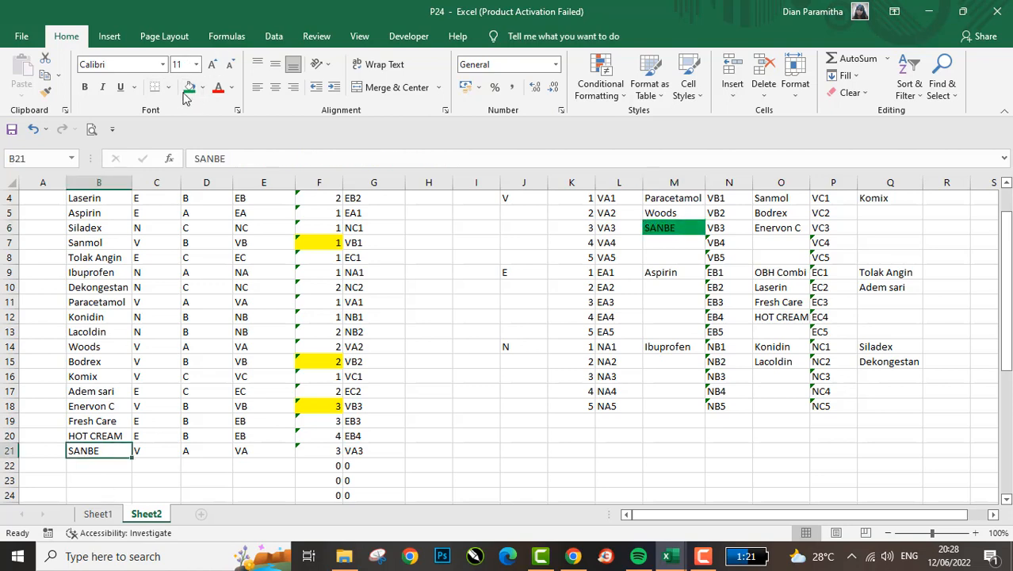
{"action": "left_click", "coordinate": [190, 87]}
{"action": "scroll", "coordinate": [488, 291], "scroll_direction": "up", "scroll_amount": 1}
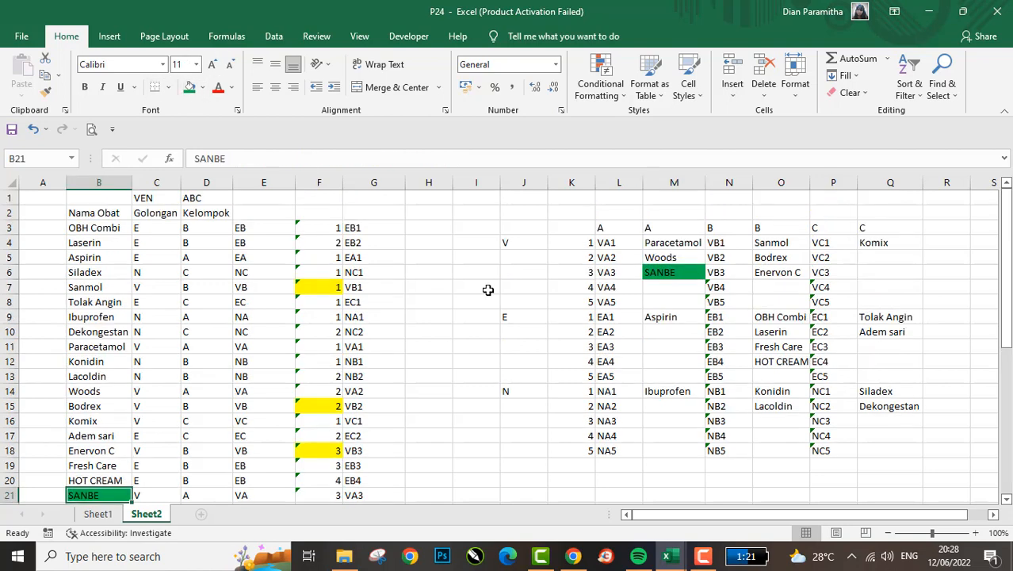
{"action": "scroll", "coordinate": [487, 291], "scroll_direction": "down", "scroll_amount": 1}
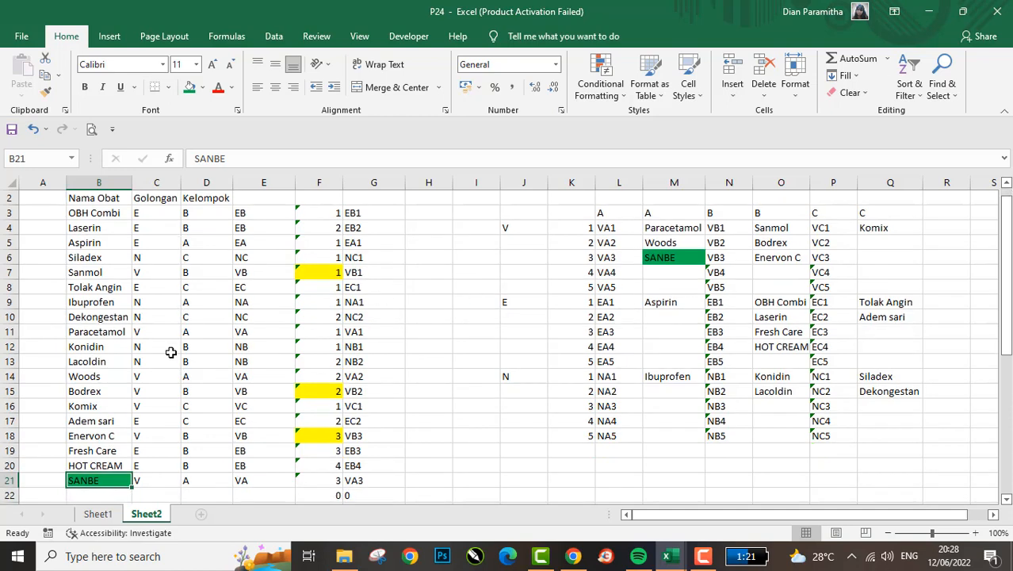
{"action": "scroll", "coordinate": [208, 361], "scroll_direction": "up", "scroll_amount": 1}
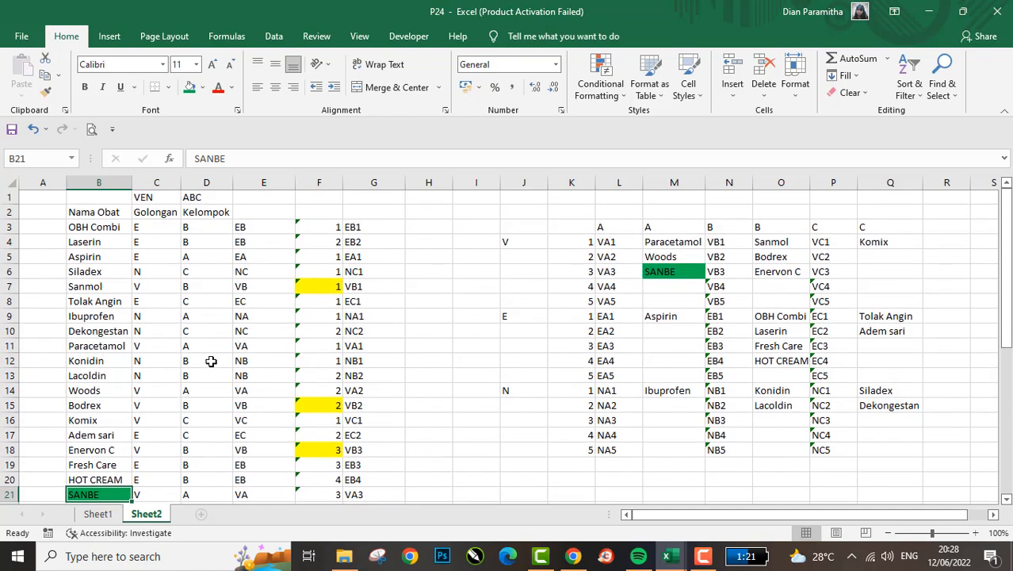
{"action": "left_click", "coordinate": [179, 295]}
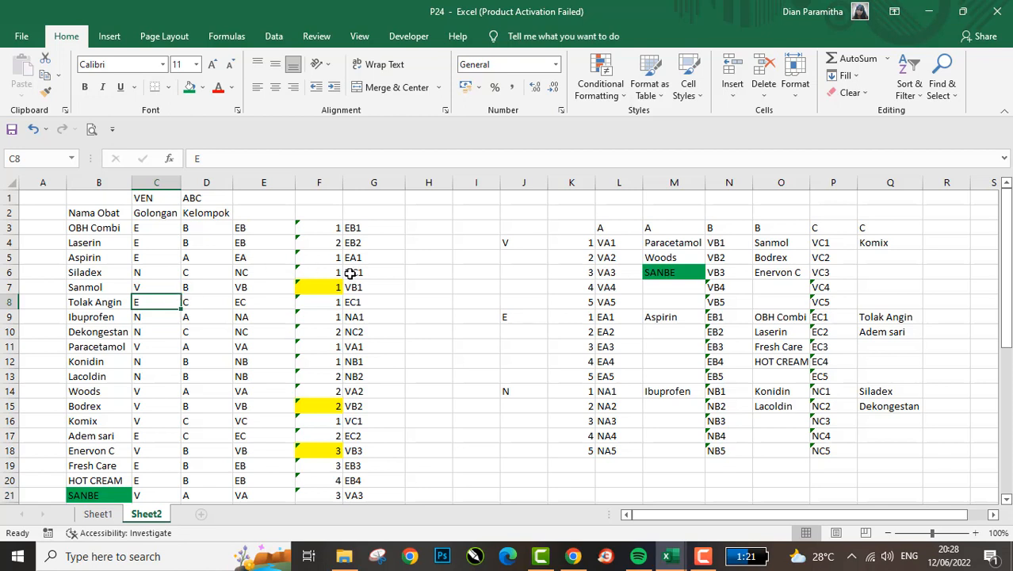
{"action": "left_click", "coordinate": [648, 261]}
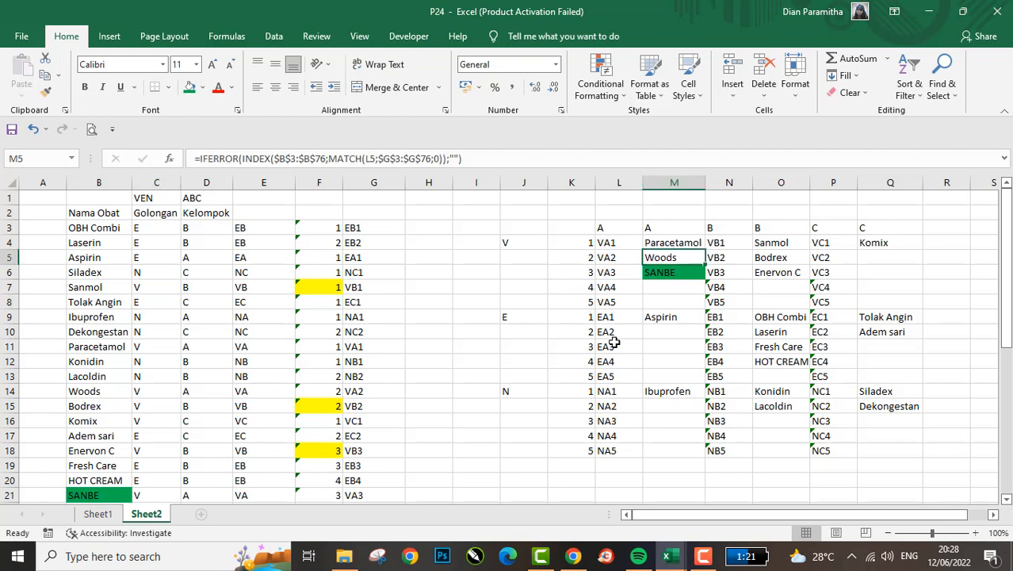